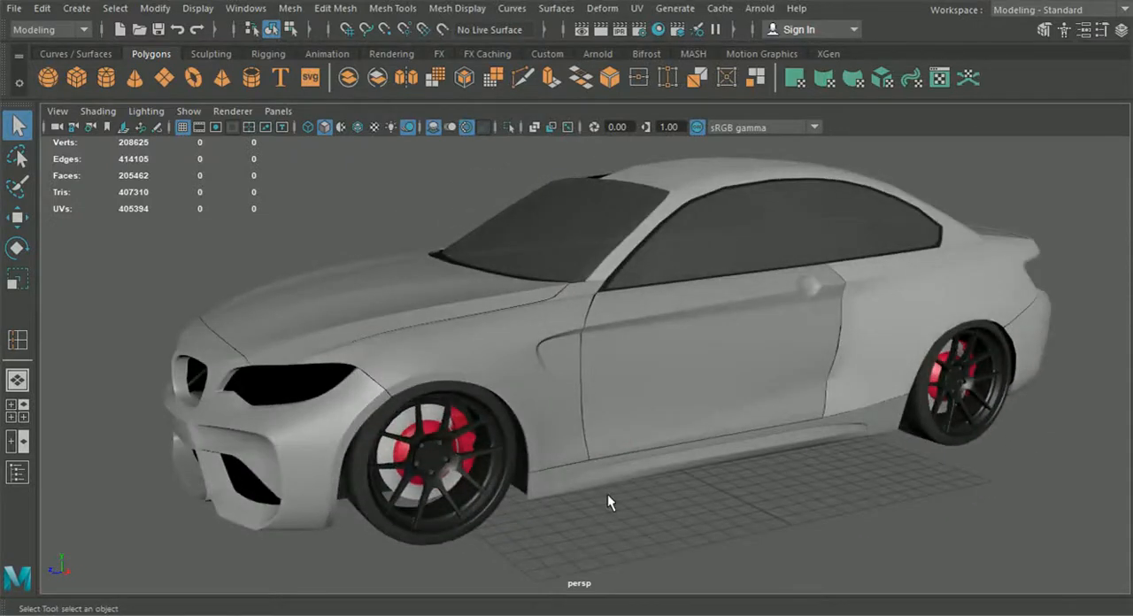
Step: Select the roof and rear quarter panel mesh and duplicate it with Duplicate Special
alt+drag(607, 494, 680, 485)
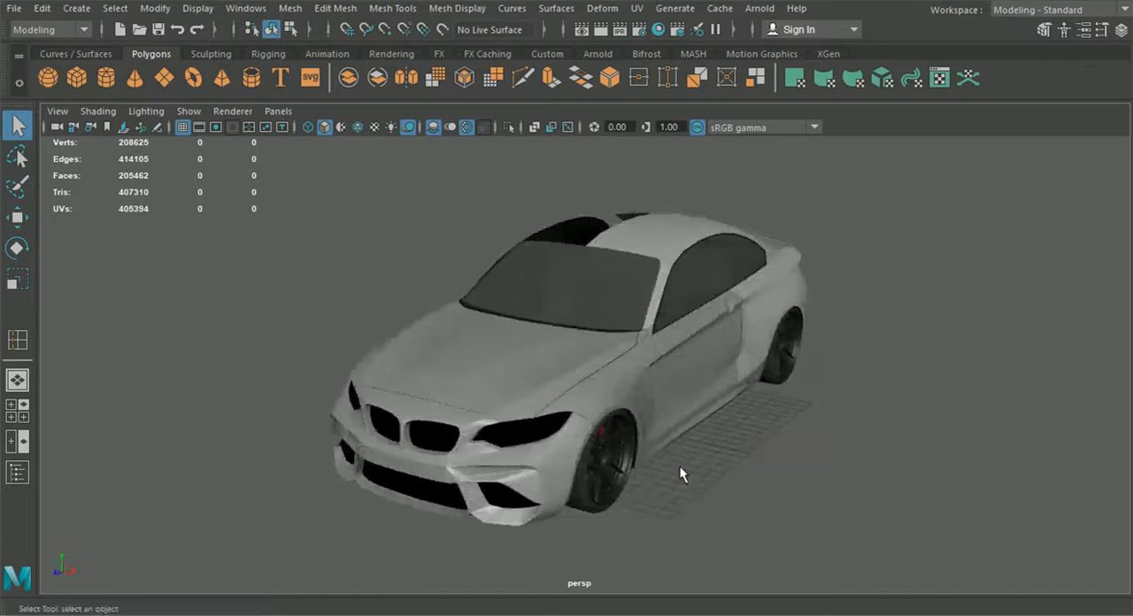
alt+drag(680, 475, 557, 424)
alt+drag(621, 336, 544, 350)
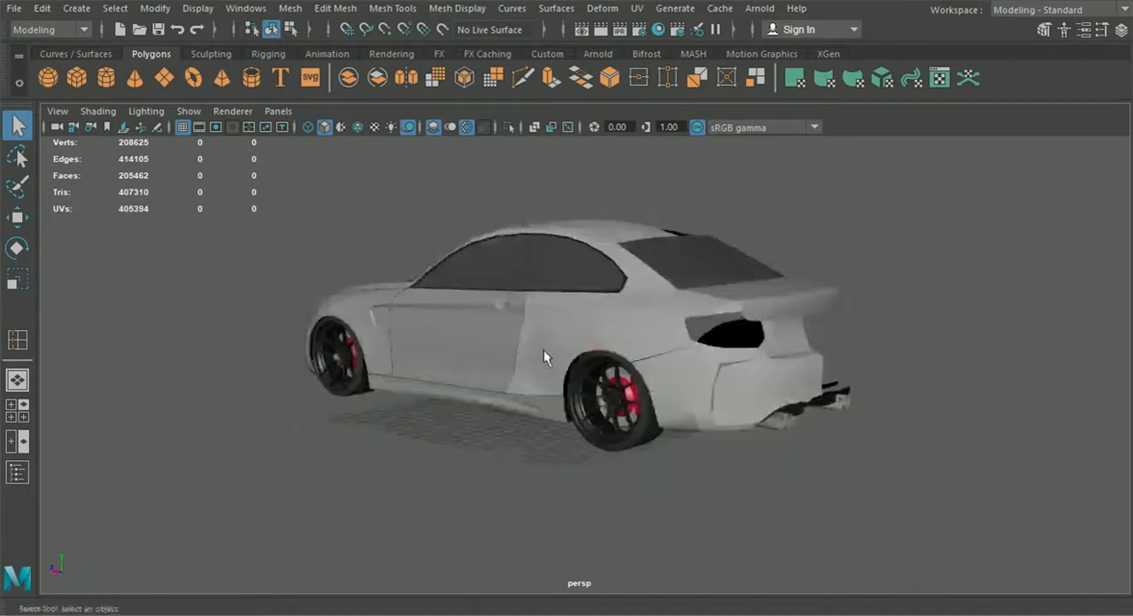
click(596, 322)
alt+drag(596, 322, 724, 368)
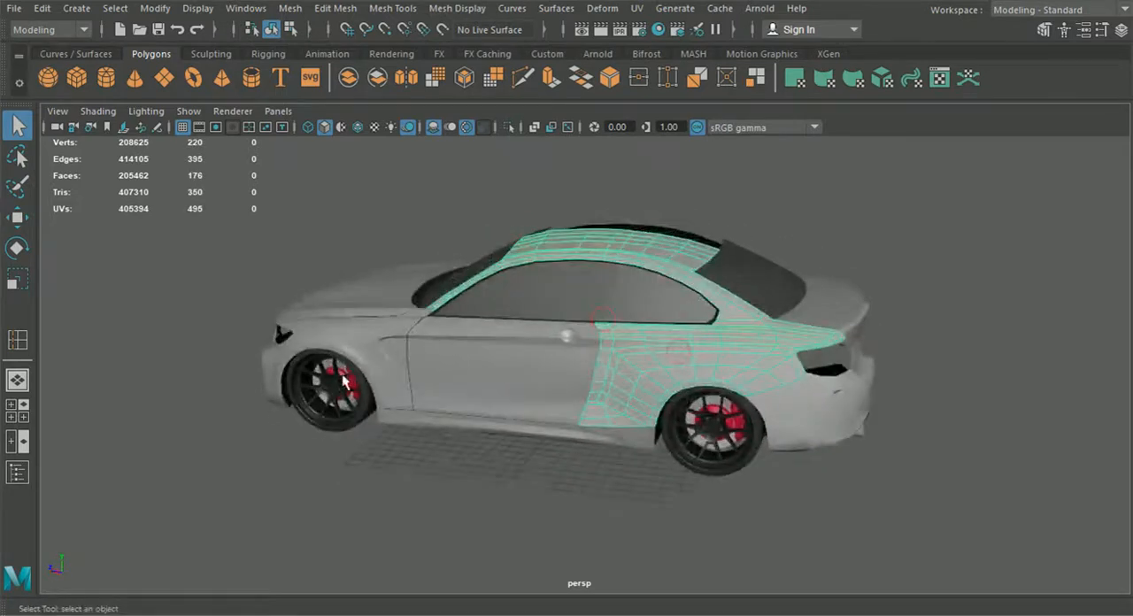
alt+drag(402, 380, 534, 396)
click(42, 8)
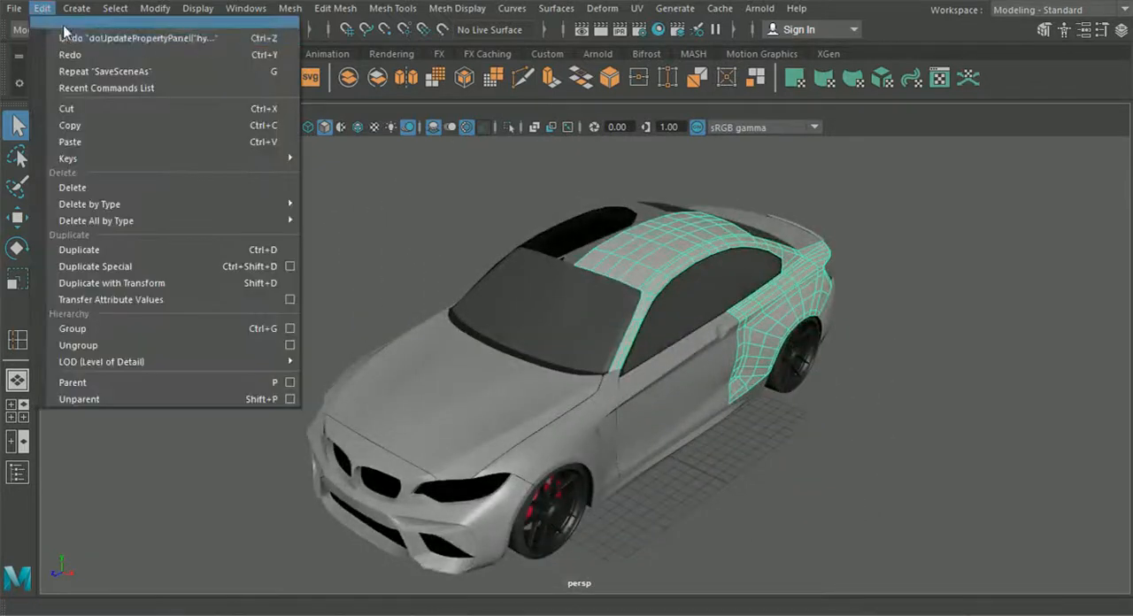
click(182, 269)
Step: Examine the duplicated panel's roof faces up close in component mode
alt+drag(574, 408, 726, 433)
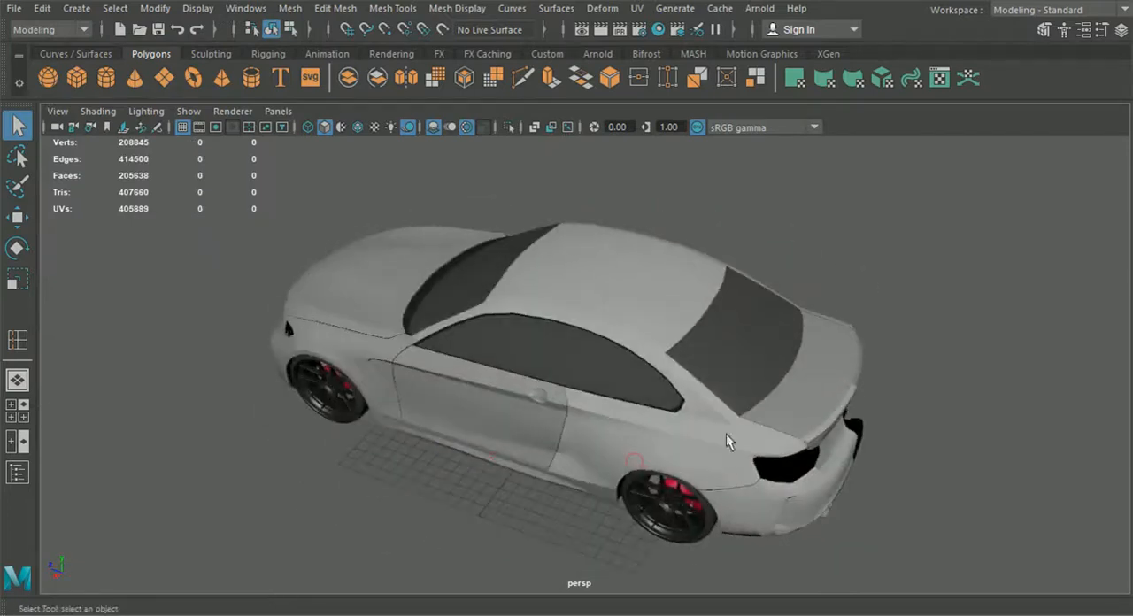
alt+drag(533, 381, 629, 317)
click(672, 261)
alt+middle_drag(629, 317, 597, 382)
scroll(629, 338, up, 3)
scroll(629, 339, up, 2)
alt+drag(597, 383, 685, 373)
alt+middle_drag(686, 373, 588, 478)
scroll(599, 430, up, 5)
alt+drag(662, 223, 566, 238)
right_drag(567, 238, 569, 173)
click(538, 254)
alt+drag(586, 317, 626, 351)
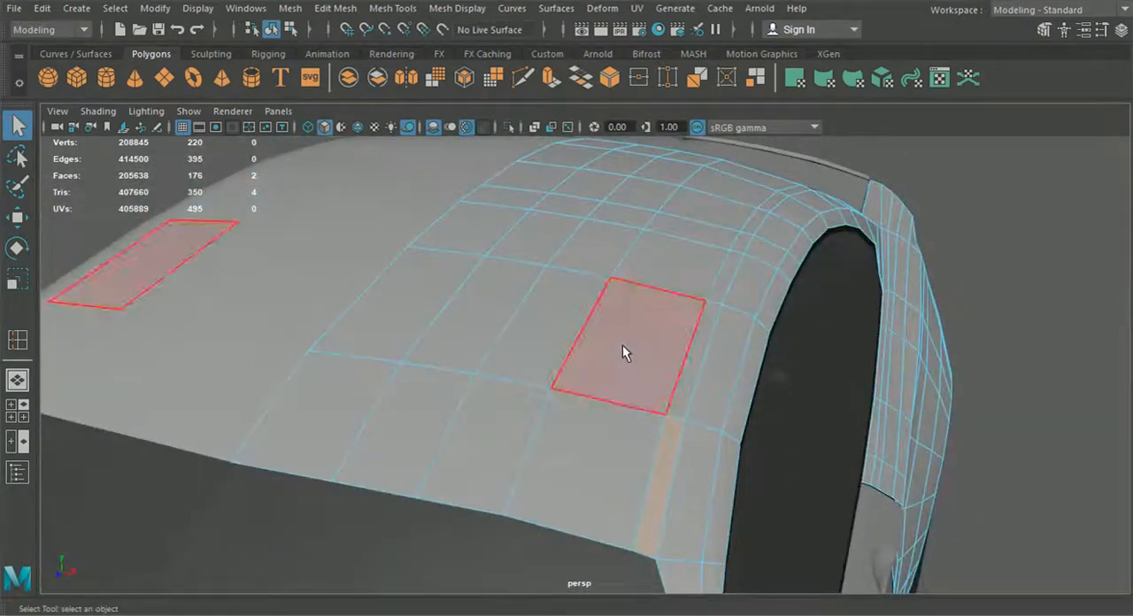
Step: Insert two closely spaced edge loops across the roof panel with Insert Edge Loop
click(392, 8)
click(484, 134)
alt+drag(637, 283, 652, 343)
scroll(652, 343, up, 5)
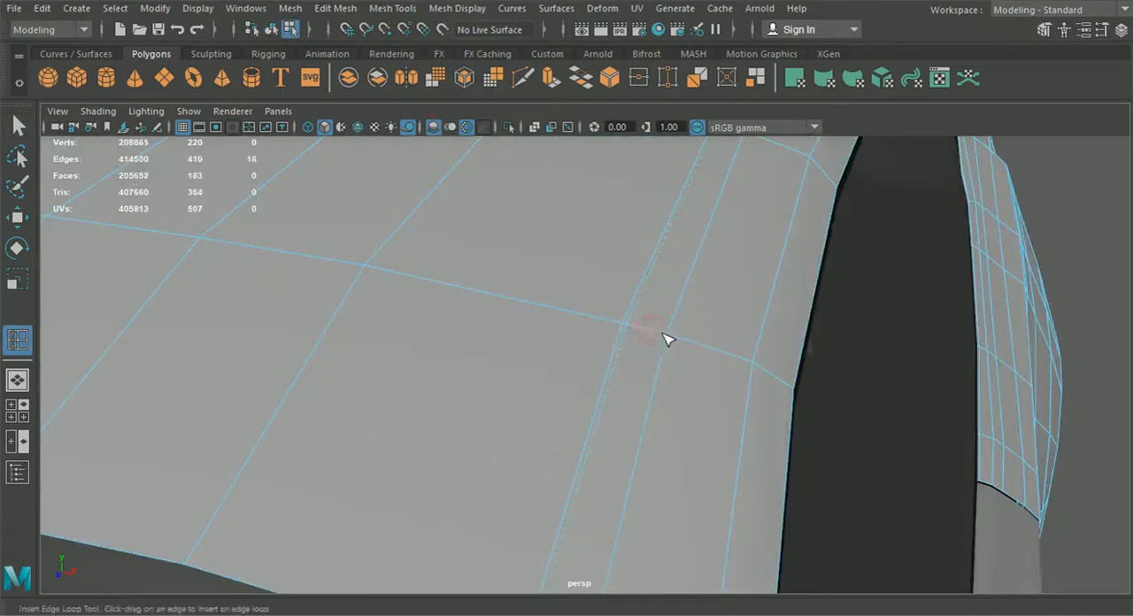
mouse_move(668, 368)
alt+mouse_down()
mouse_move(667, 359)
mouse_move(654, 369)
alt+mouse_up()
Step: Select the face strip between the new edge loops and extrude it inward with Local Translate Z -0.036 to form a groove
right_drag(633, 221, 549, 234)
click(590, 177)
alt+drag(549, 235, 531, 290)
alt+right_drag(499, 309, 567, 307)
alt+middle_drag(567, 306, 509, 361)
alt+drag(509, 362, 284, 384)
alt+right_drag(283, 384, 385, 375)
alt+middle_drag(438, 320, 521, 395)
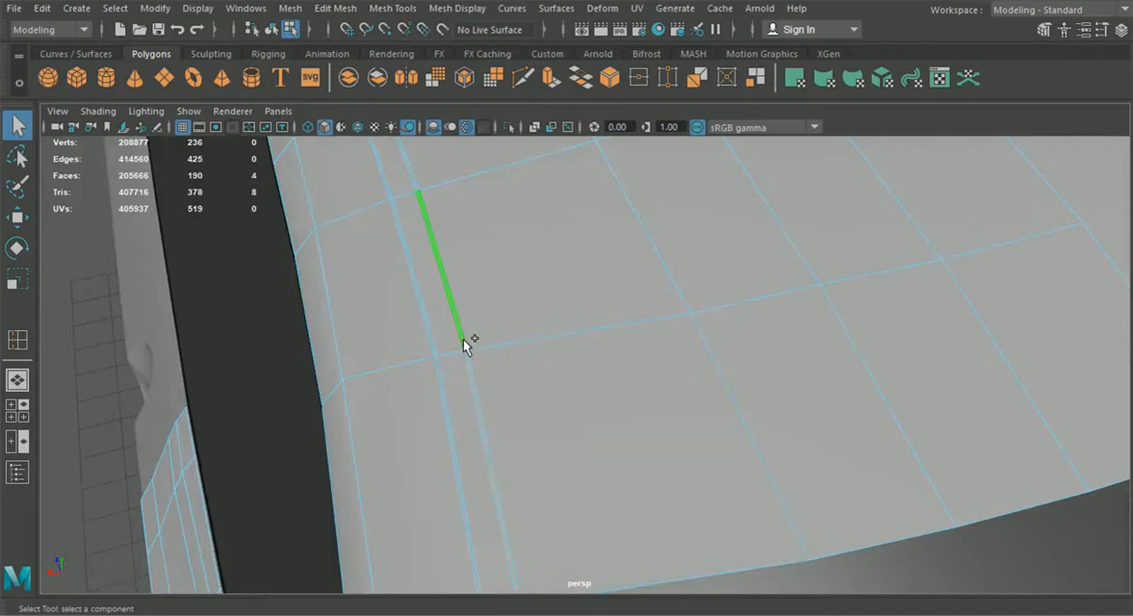
shift+double_click(435, 359)
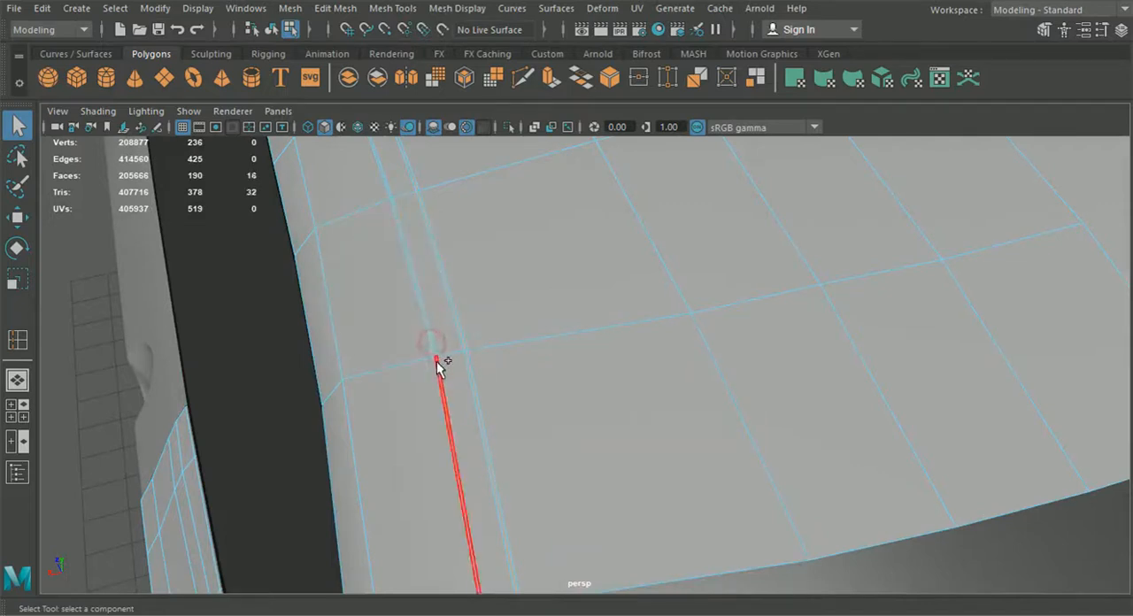
scroll(433, 363, down, 6)
alt+drag(481, 366, 703, 368)
scroll(705, 366, up, 4)
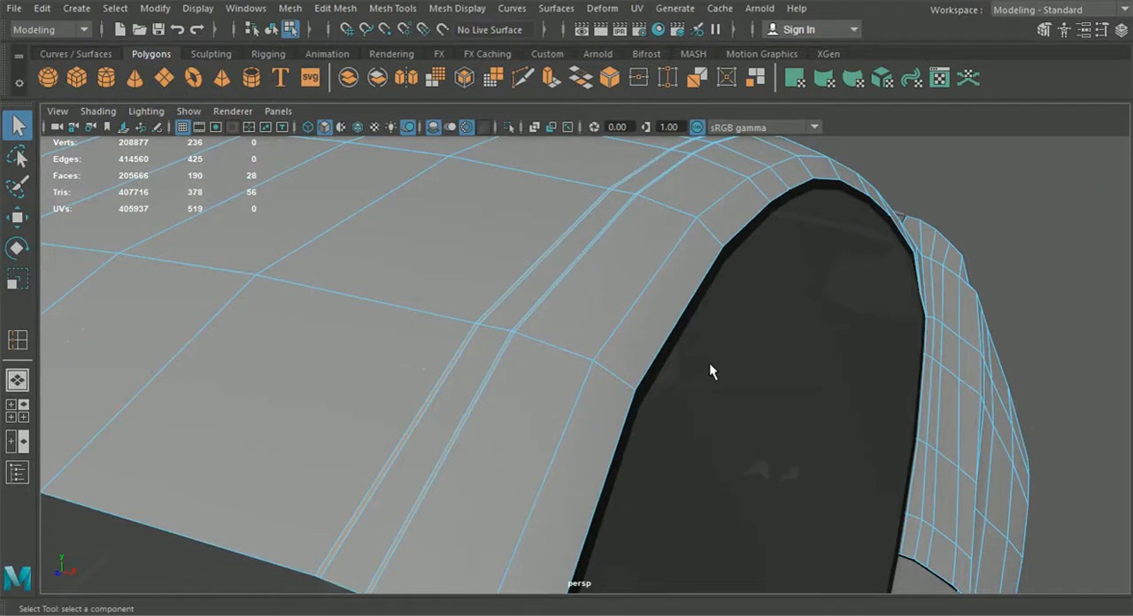
key(ctrl+e)
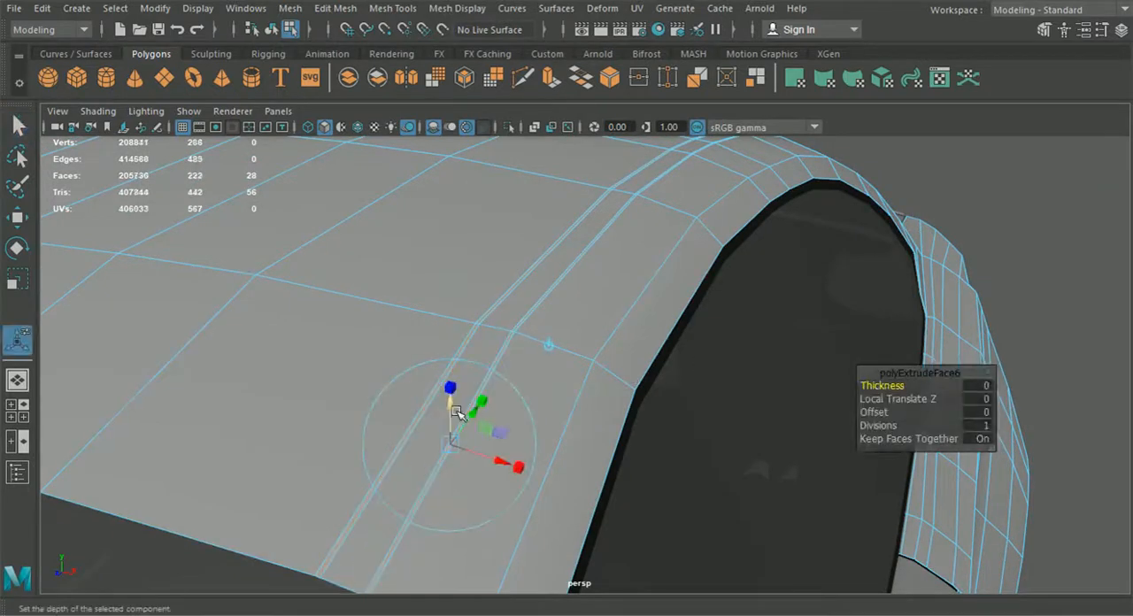
drag(452, 408, 450, 413)
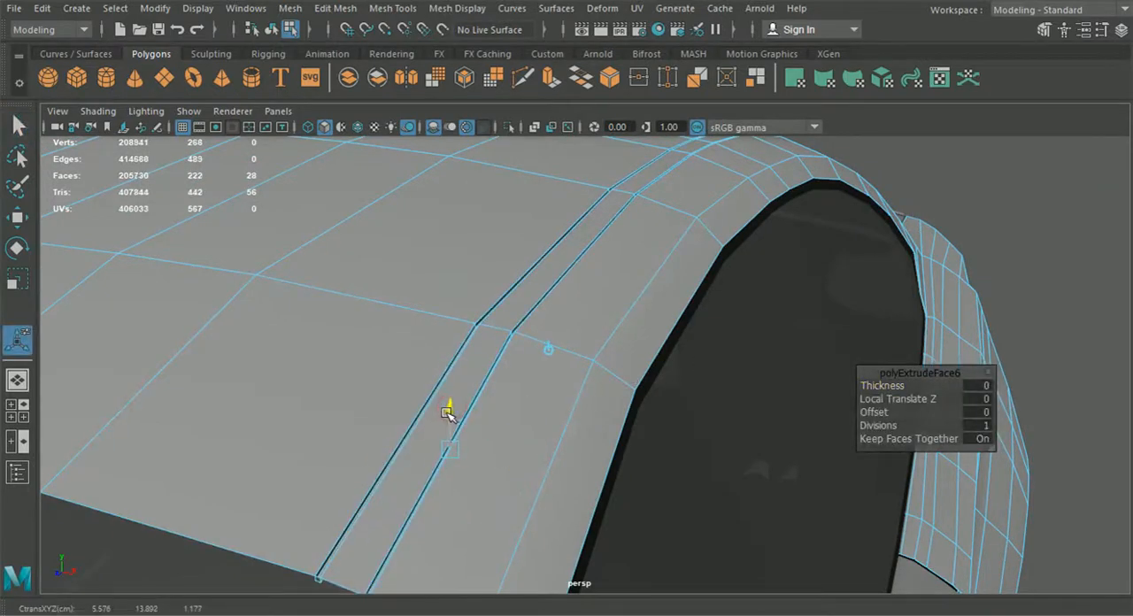
alt+drag(445, 419, 467, 410)
click(272, 29)
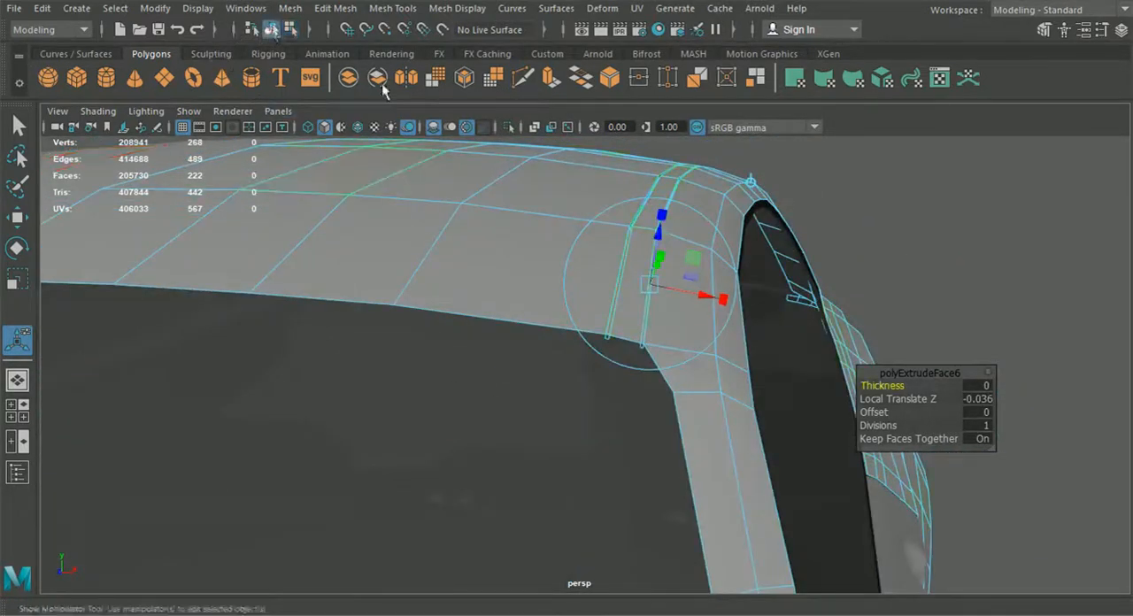
Step: Delete the groove's end faces where it meets the roof panel's lower edge
click(1056, 283)
alt+drag(1055, 284, 714, 322)
scroll(713, 322, up, 3)
click(713, 319)
right_drag(587, 291, 582, 175)
click(679, 436)
key(Delete)
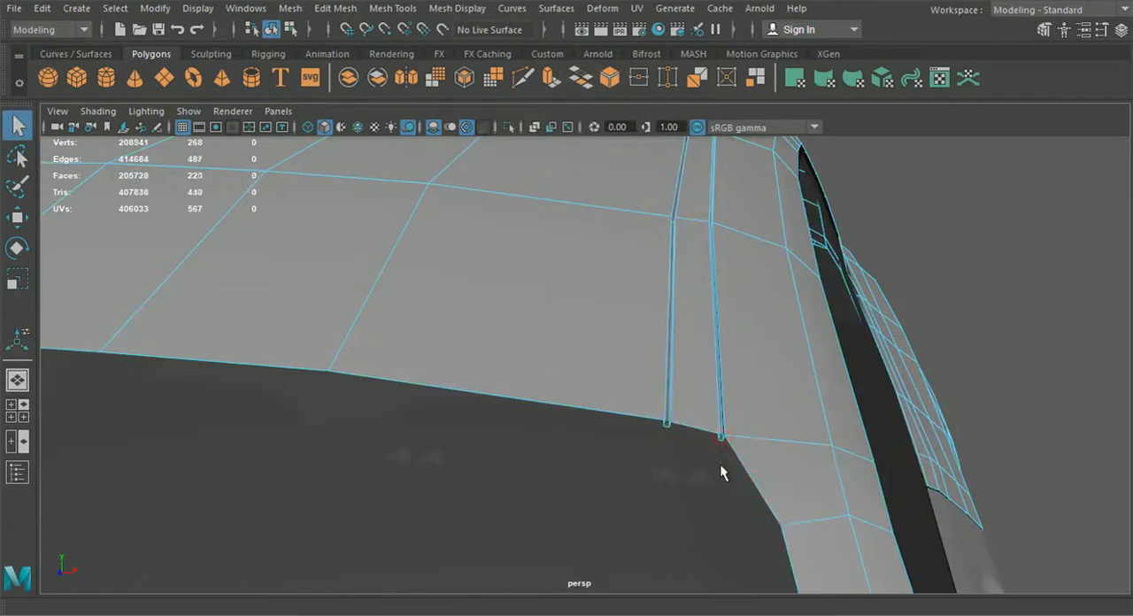
Step: Select the duplicated panel as an object and switch on smooth mesh preview
alt+drag(732, 459, 674, 389)
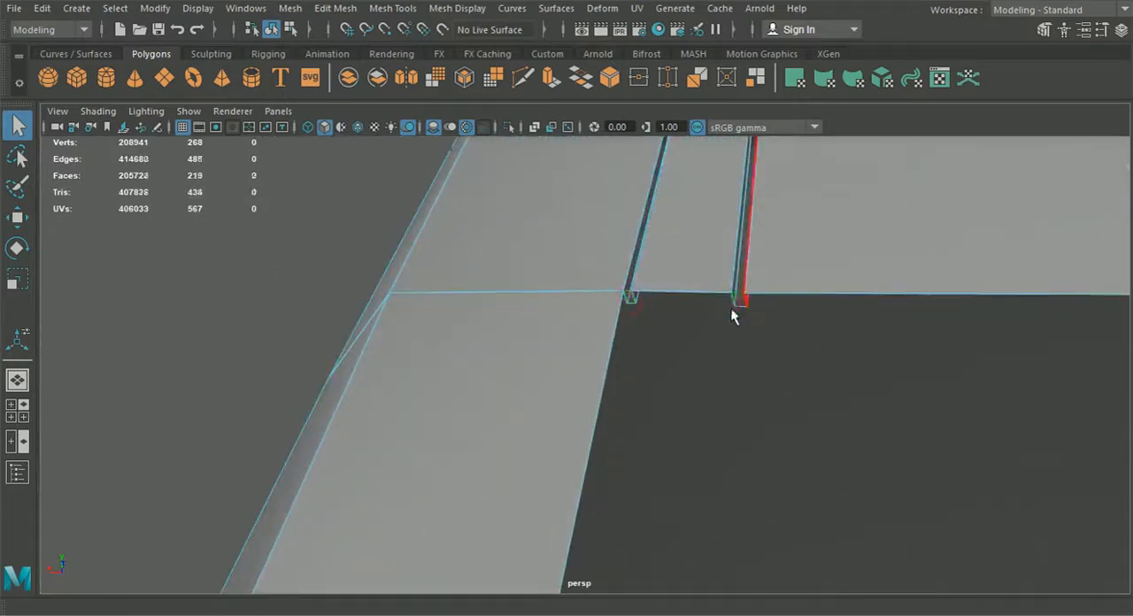
click(274, 34)
click(257, 283)
alt+drag(257, 283, 292, 297)
click(784, 334)
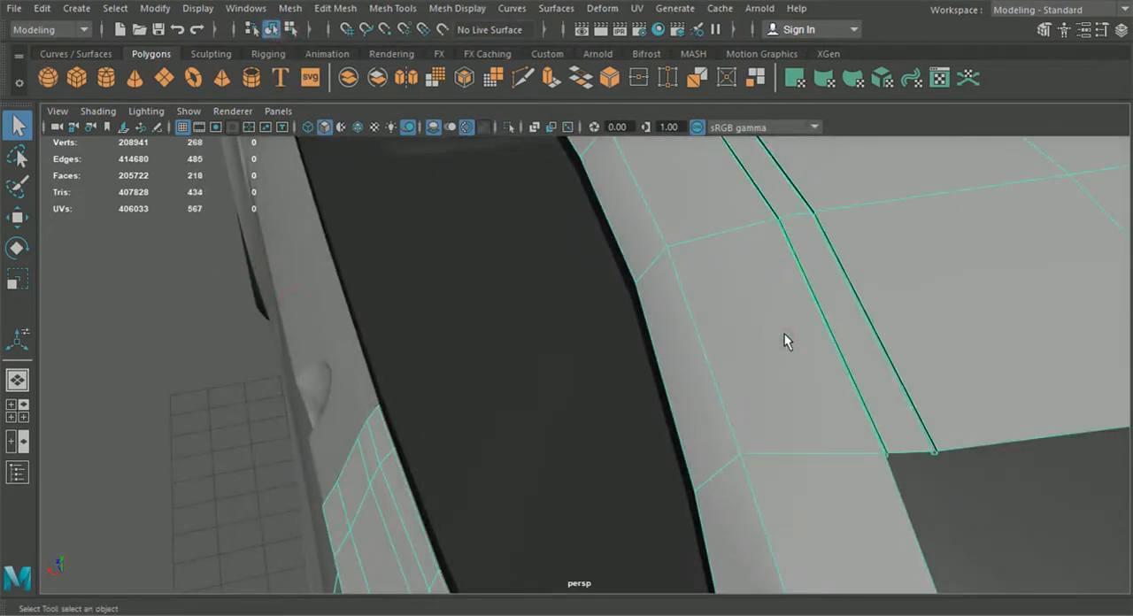
key(3)
click(171, 350)
alt+drag(171, 349, 829, 351)
click(560, 363)
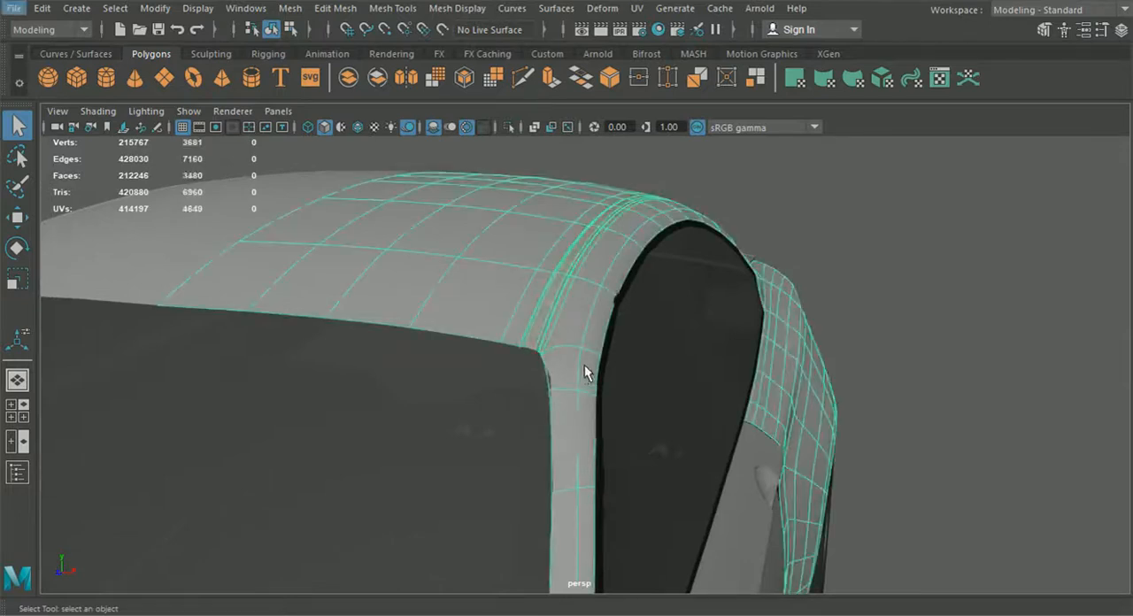
Step: Inspect the smoothed groove along the roof from several angles
scroll(584, 364, up, 4)
alt+middle_drag(581, 363, 633, 373)
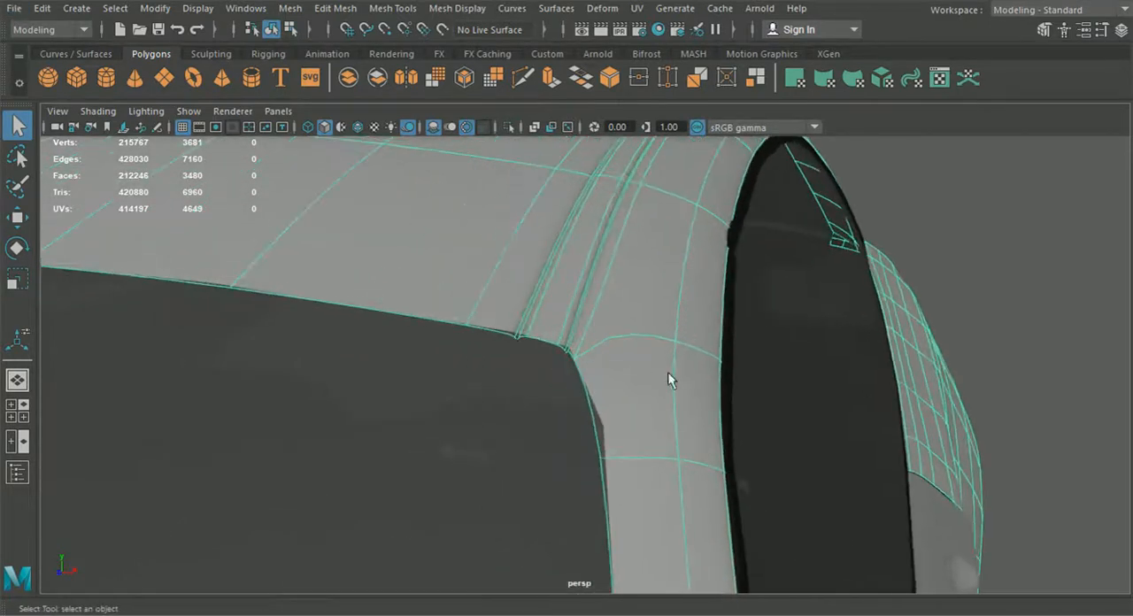
click(985, 267)
alt+drag(985, 268, 972, 290)
click(785, 246)
alt+drag(786, 246, 683, 336)
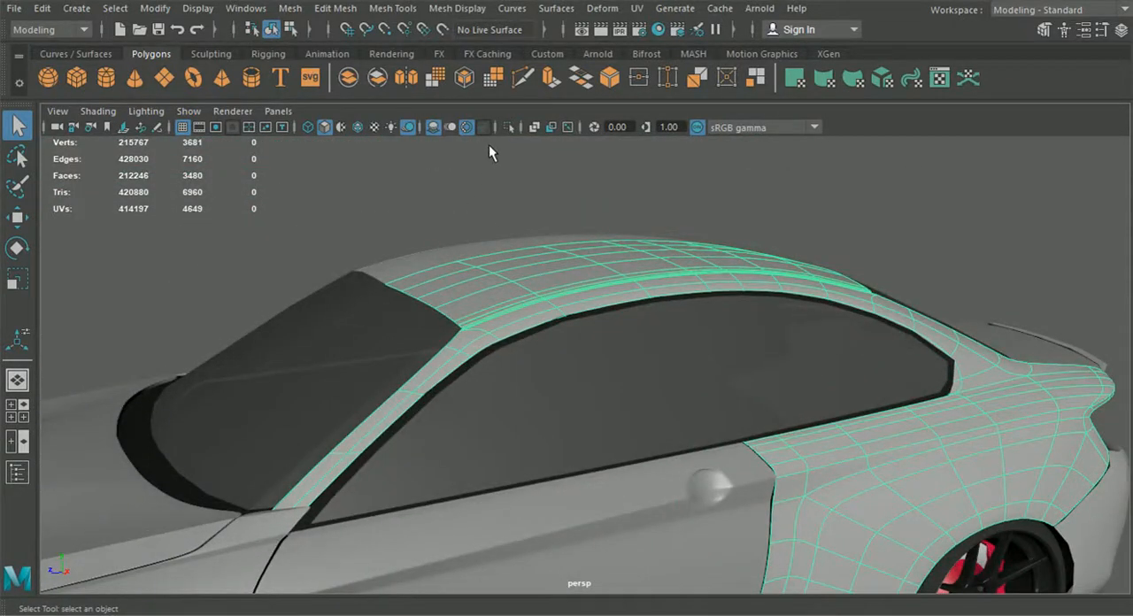
alt+drag(482, 213, 537, 296)
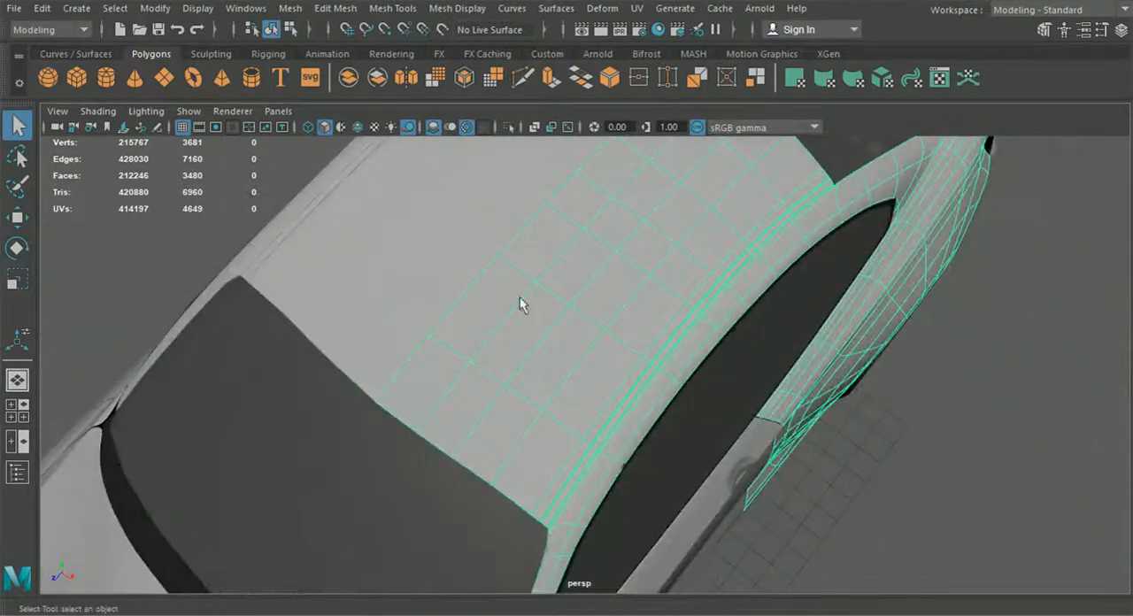
Step: In the top view, move the roof panel's front edge vertices to follow the blueprint line
click(18, 422)
key(space)
alt+middle_drag(447, 280, 498, 479)
scroll(491, 398, up, 6)
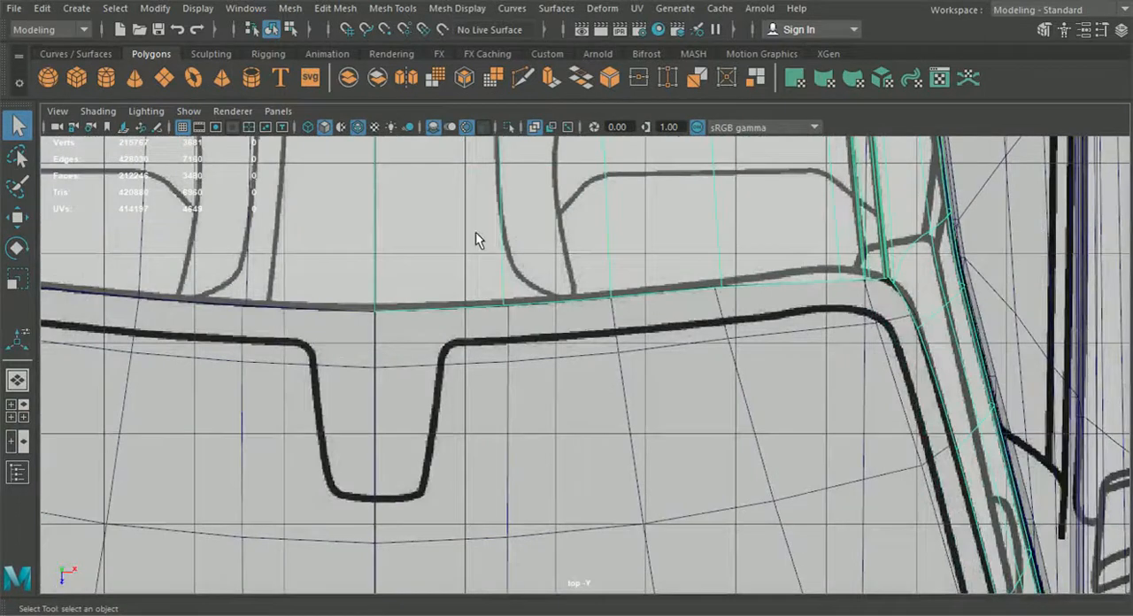
right_click(432, 195)
click(395, 131)
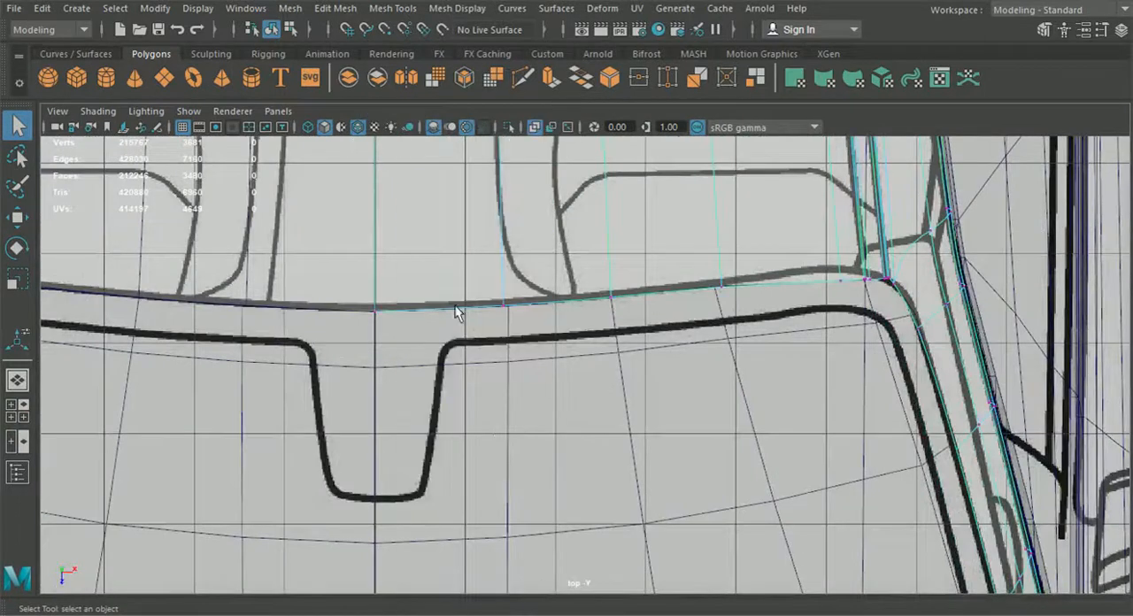
key(w)
scroll(412, 363, up, 1)
middle_drag(493, 383, 501, 384)
drag(599, 259, 634, 347)
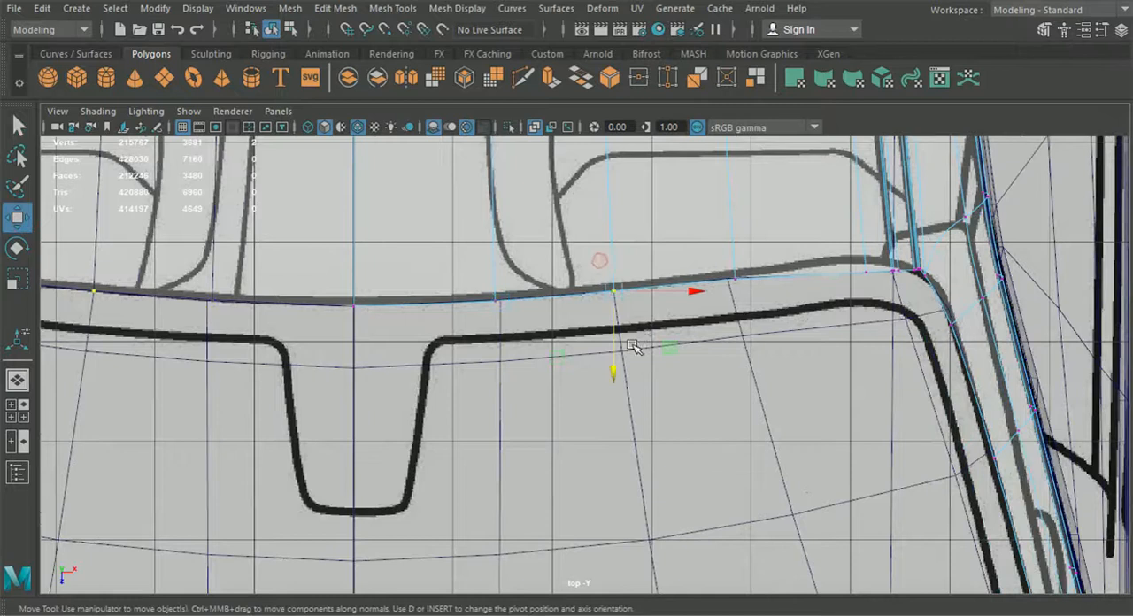
alt+middle_drag(825, 267, 738, 307)
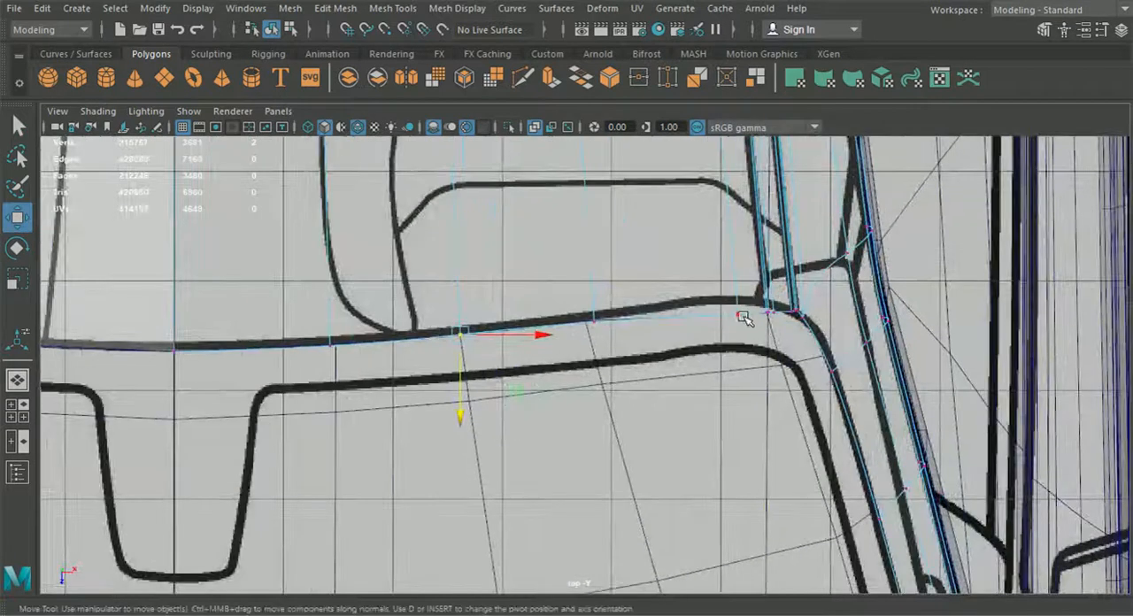
Step: Turn off smooth preview and inspect the adjusted roof edge in the perspective view
click(19, 379)
alt+drag(567, 418, 648, 320)
scroll(657, 357, up, 5)
alt+middle_drag(677, 367, 564, 499)
scroll(610, 360, up, 5)
scroll(610, 360, down, 2)
scroll(572, 492, up, 3)
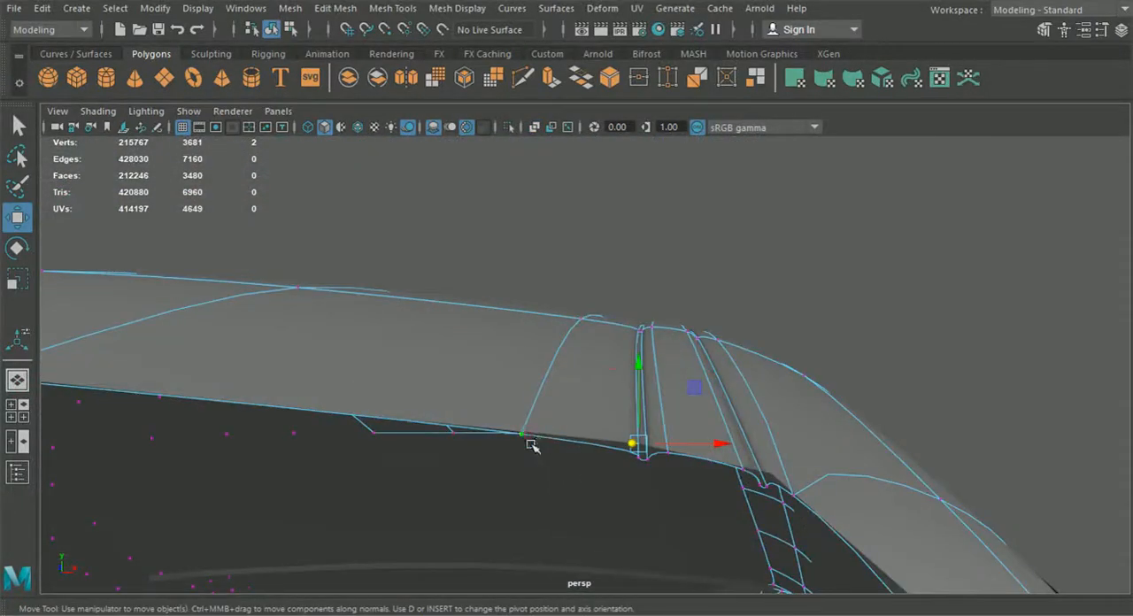
key(1)
alt+drag(559, 473, 498, 543)
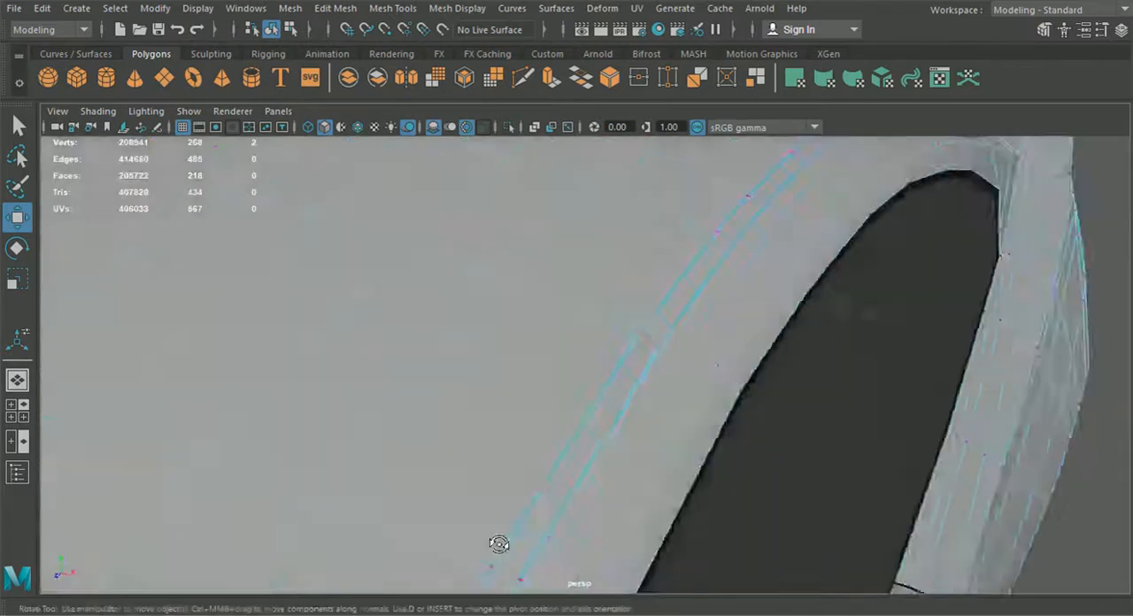
scroll(500, 544, down, 2)
alt+middle_drag(501, 544, 719, 339)
alt+drag(719, 339, 760, 417)
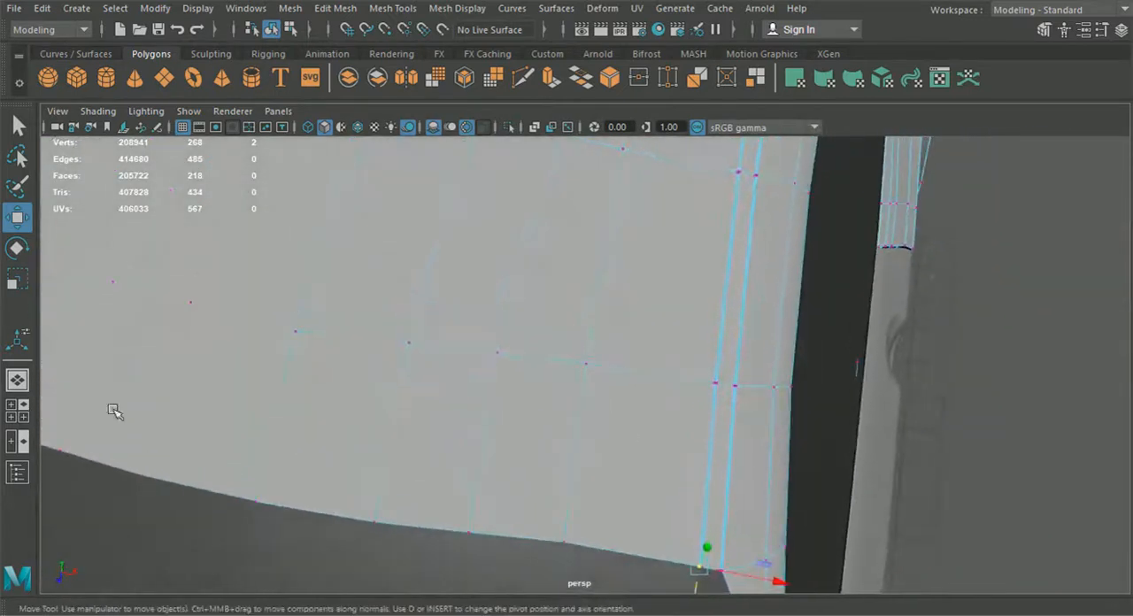
Step: Refine the roof edge vertices in the top view so they sit on the blueprint line
click(19, 419)
key(space)
alt+middle_drag(571, 335, 547, 342)
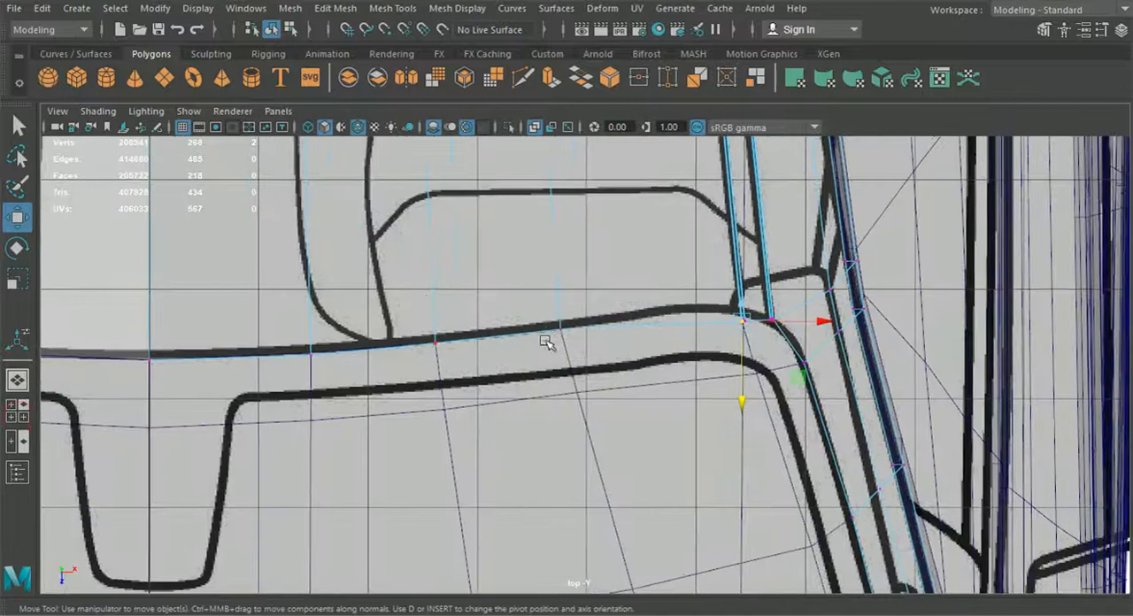
scroll(546, 342, up, 2)
drag(780, 376, 773, 370)
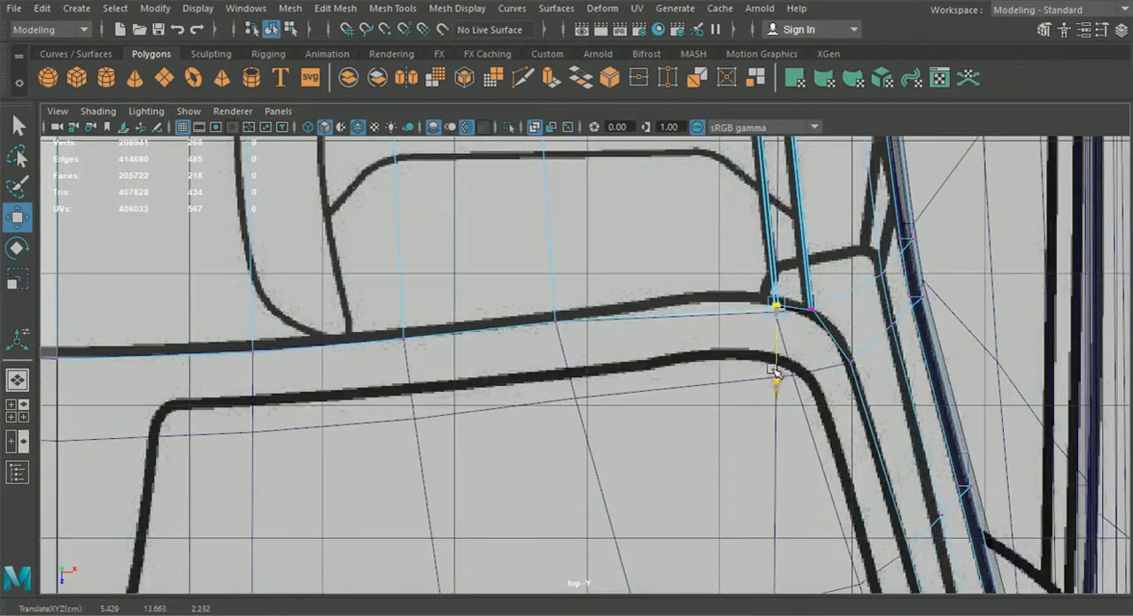
drag(596, 346, 504, 304)
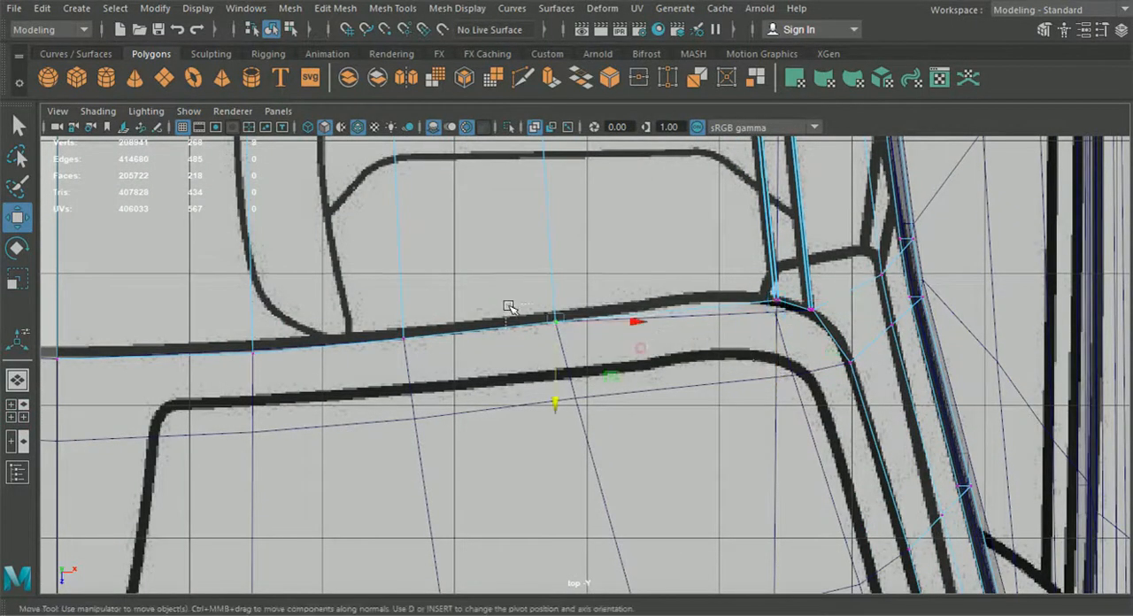
click(17, 380)
alt+drag(577, 388, 580, 319)
Step: Select the roof panel object and isolate it in the viewport
click(392, 8)
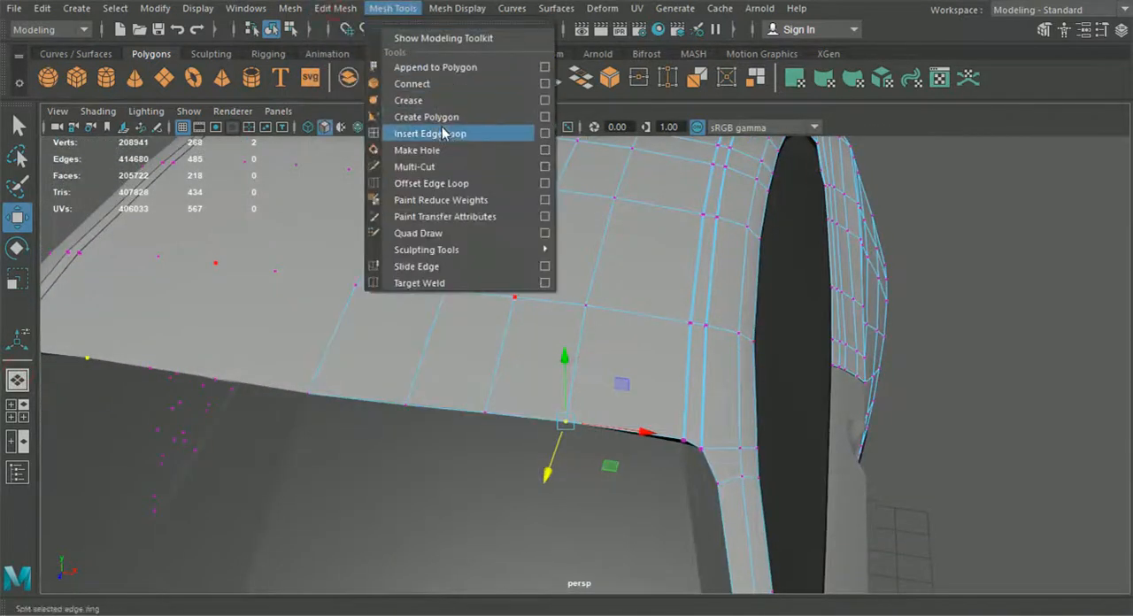
alt+drag(766, 311, 575, 268)
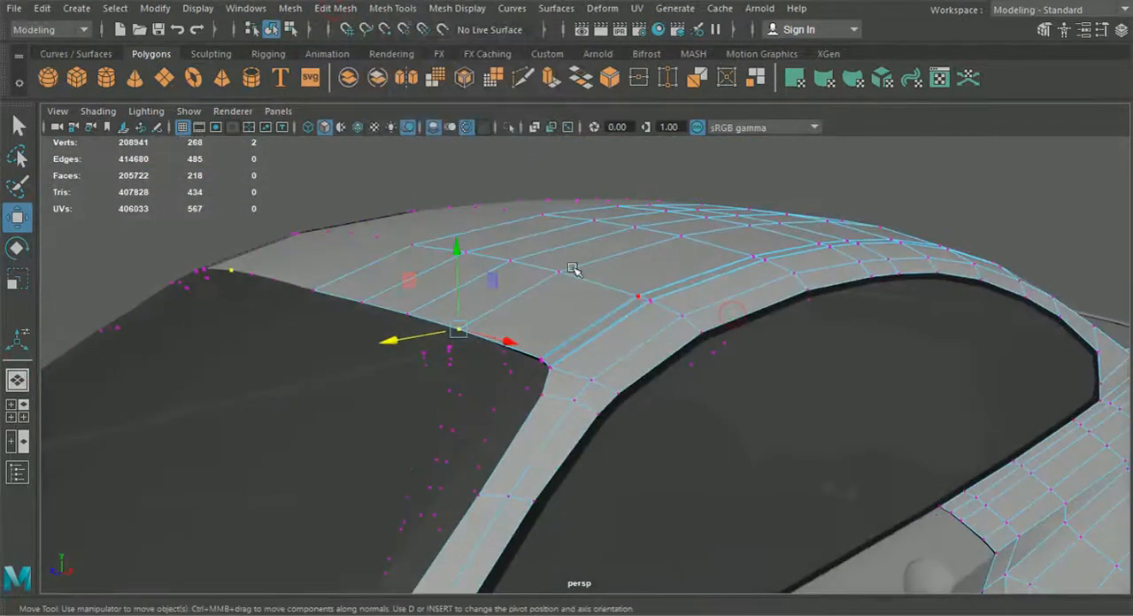
click(271, 30)
alt+drag(301, 195, 536, 290)
click(536, 289)
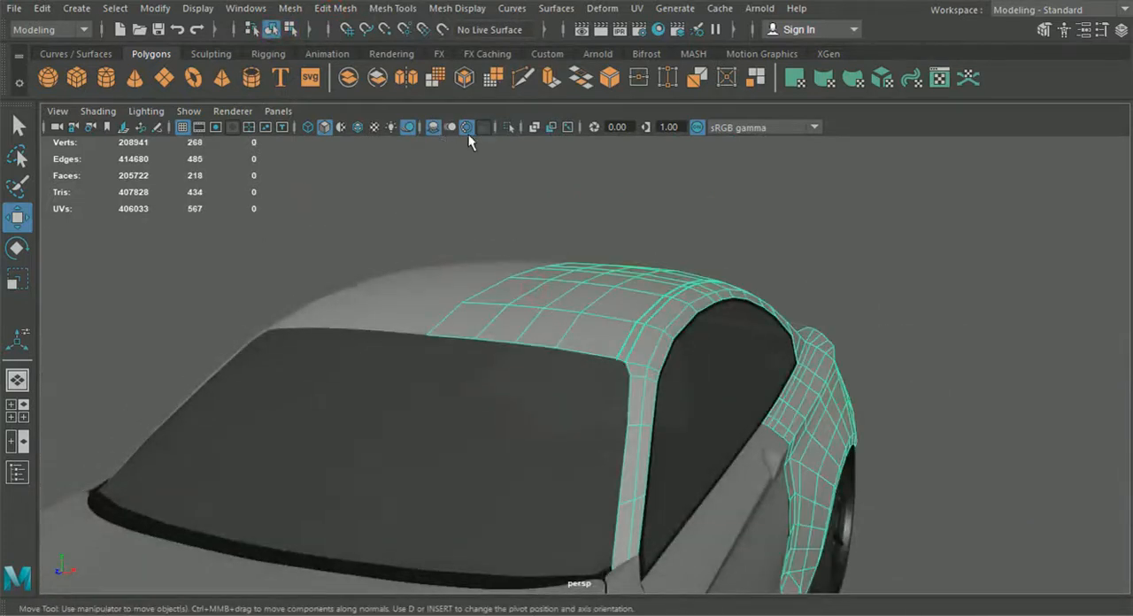
click(511, 129)
Step: Switch to edge mode and select edges along the roof panel's front edge
right_click(557, 347)
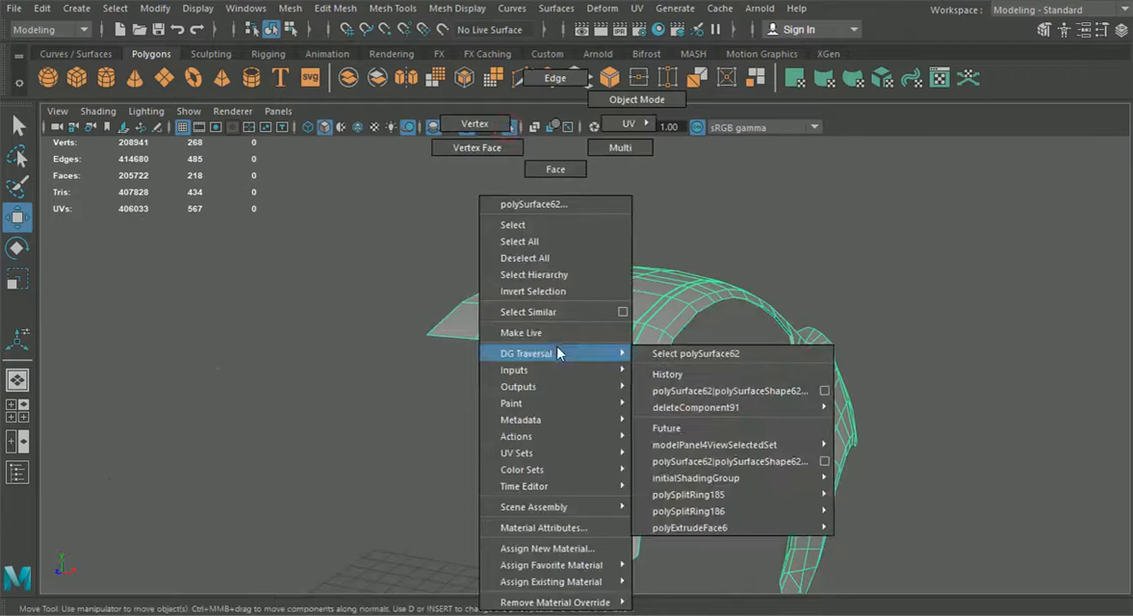
right_drag(555, 351, 630, 78)
scroll(504, 266, up, 3)
click(402, 326)
shift+click(450, 328)
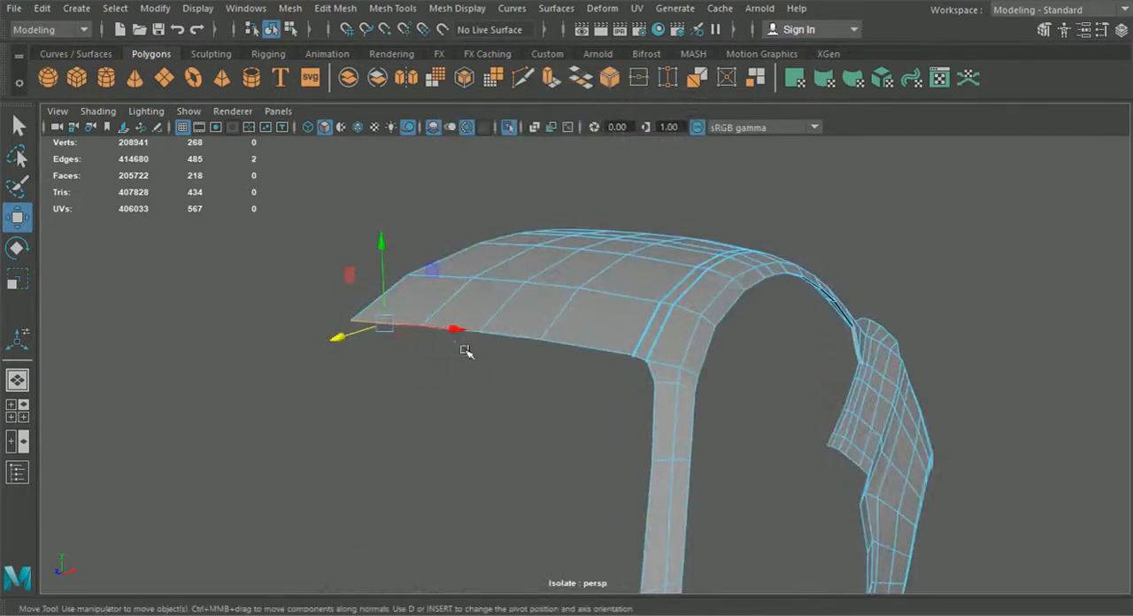
Step: Select the remaining edges along the roof panel's open border
scroll(604, 370, up, 6)
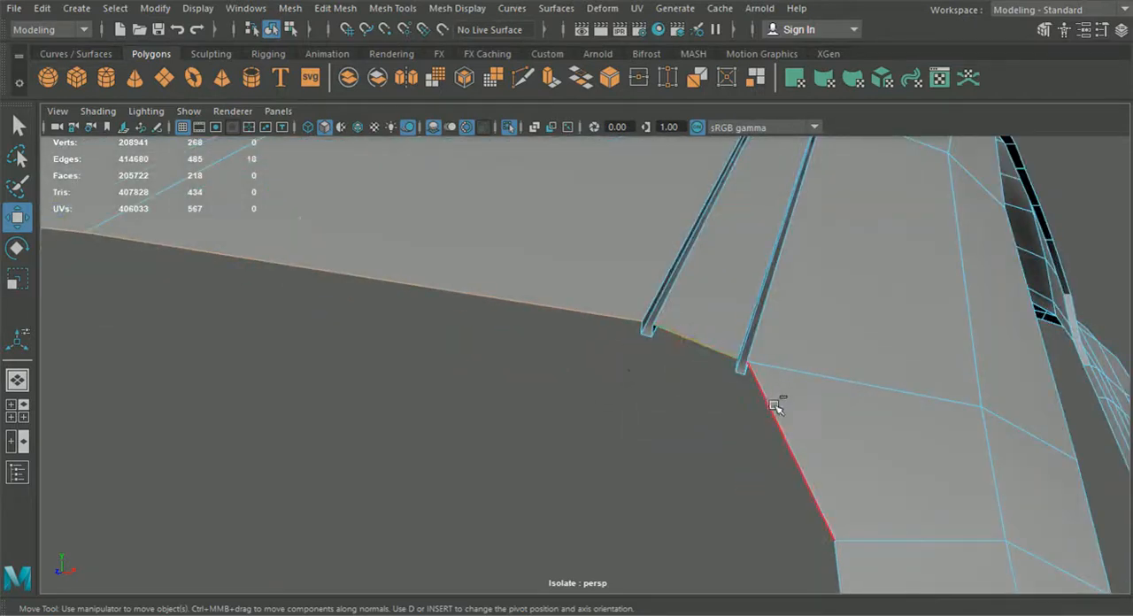
scroll(663, 367, down, 4)
alt+middle_drag(683, 450, 667, 310)
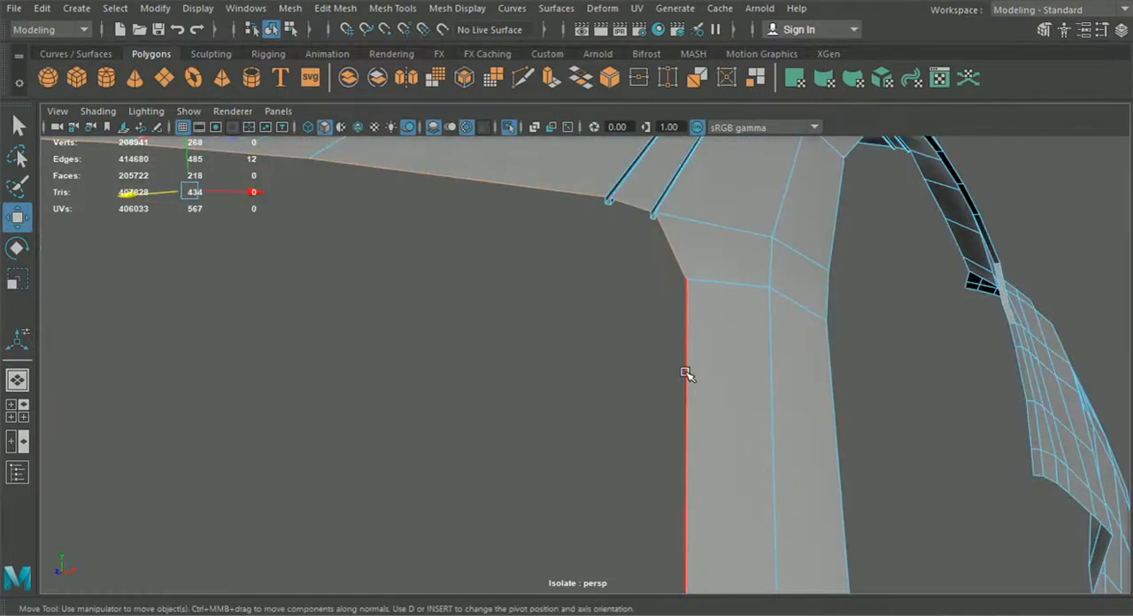
scroll(671, 409, down, 5)
scroll(681, 380, up, 2)
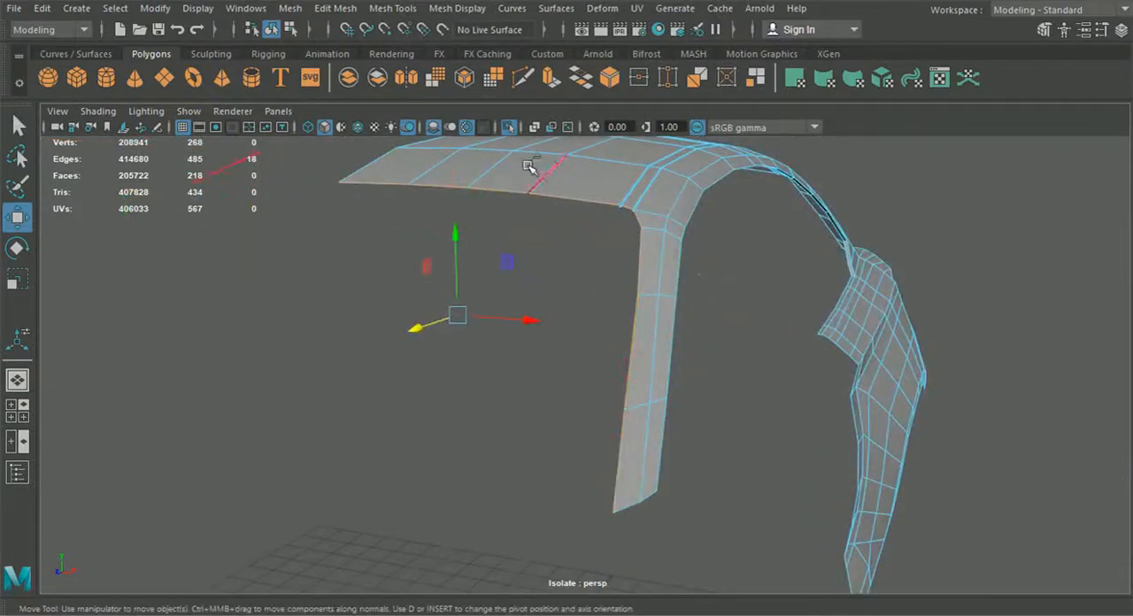
Step: Extrude the selected border edges and pull them downward to form a thickness lip on the panel
key(ctrl+e)
drag(656, 317, 653, 317)
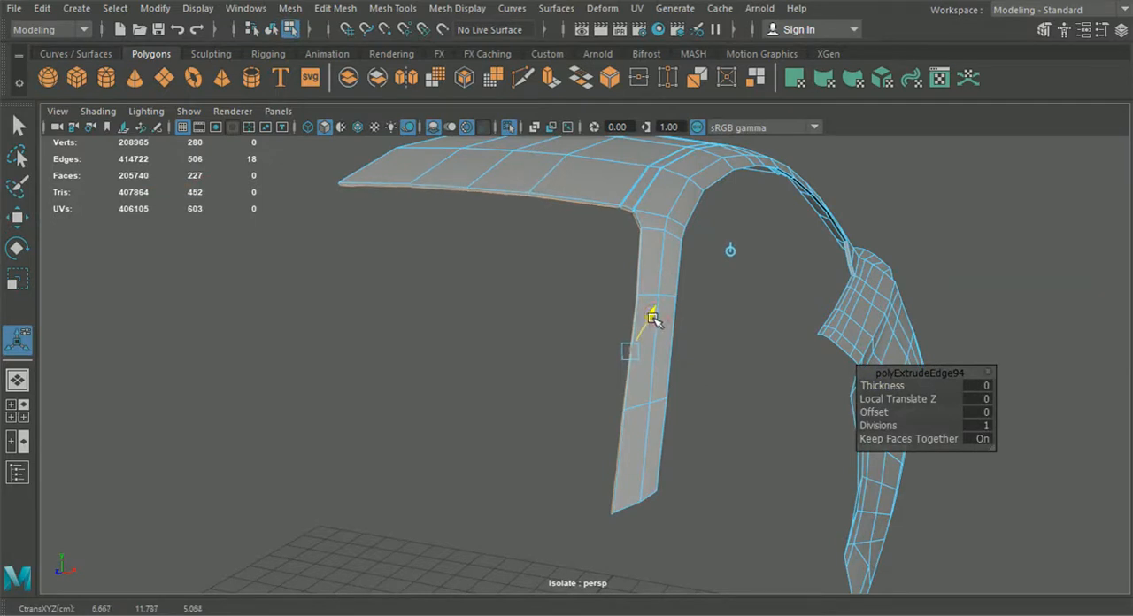
alt+drag(651, 323, 684, 388)
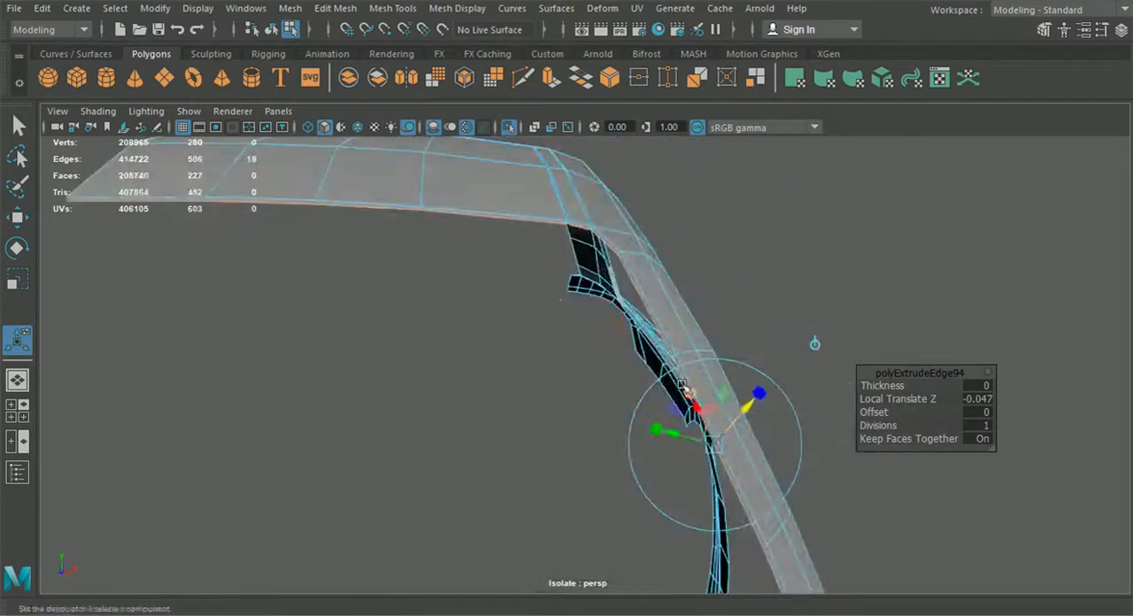
drag(746, 406, 763, 453)
alt+drag(763, 453, 404, 319)
right_drag(405, 319, 319, 126)
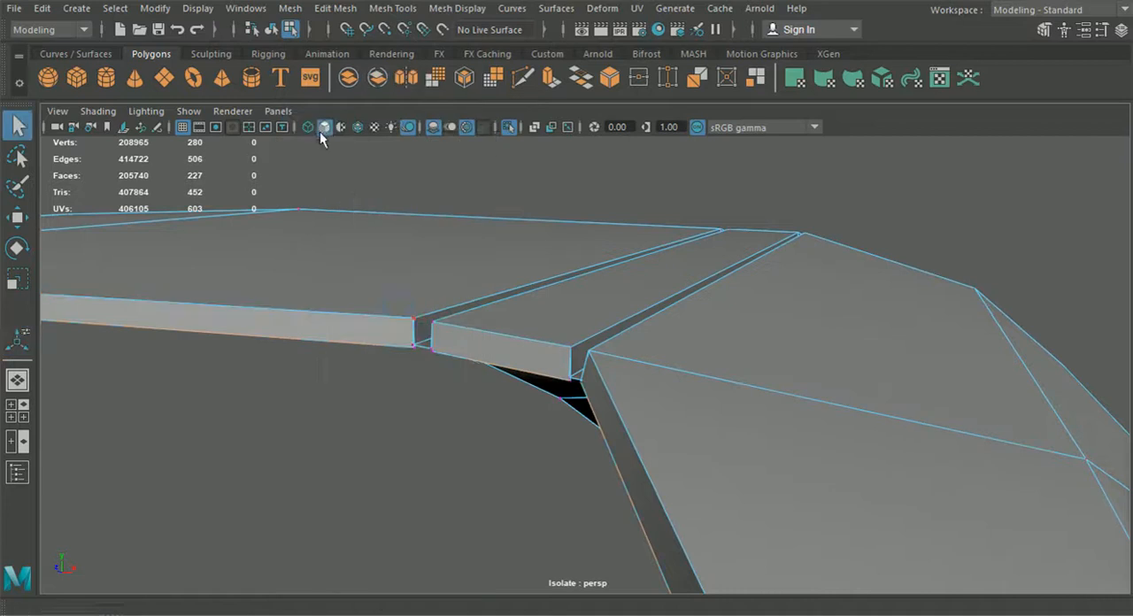
Step: Merge the stray vertices at the ends of the roof groove into the panel's front edge
alt+drag(396, 386, 338, 459)
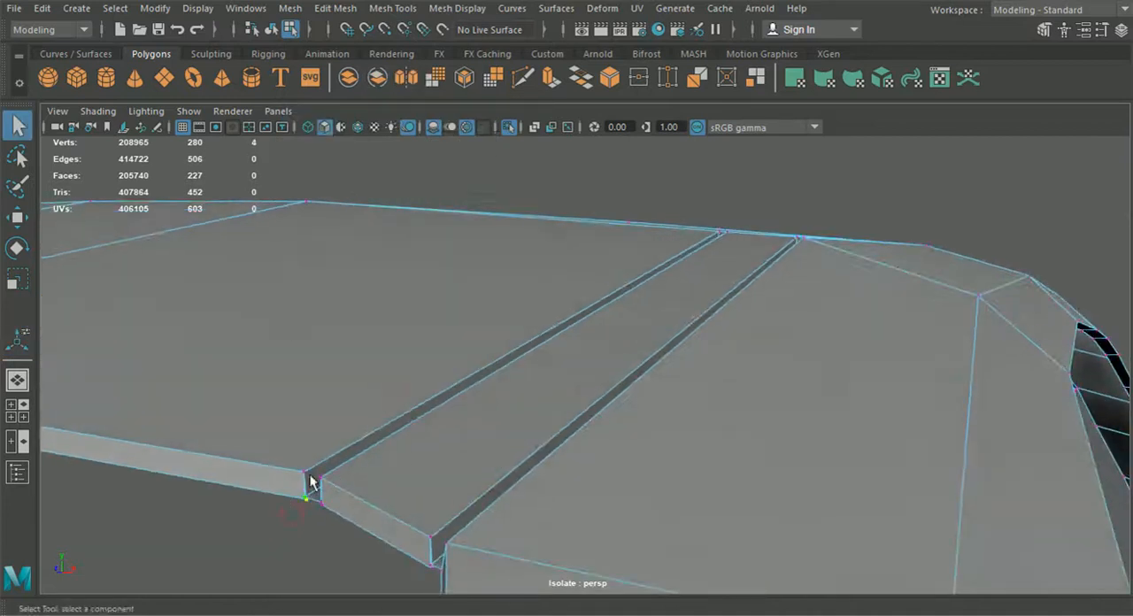
click(336, 8)
click(378, 167)
alt+drag(378, 166, 520, 416)
drag(512, 483, 513, 482)
key(g)
drag(644, 546, 539, 384)
key(g)
key(g)
right_drag(526, 360, 511, 75)
Step: Select the border edges along the roof's rear edge and pillar, and extrude them downward into a matching lip
shift+click(913, 368)
alt+drag(914, 372, 782, 403)
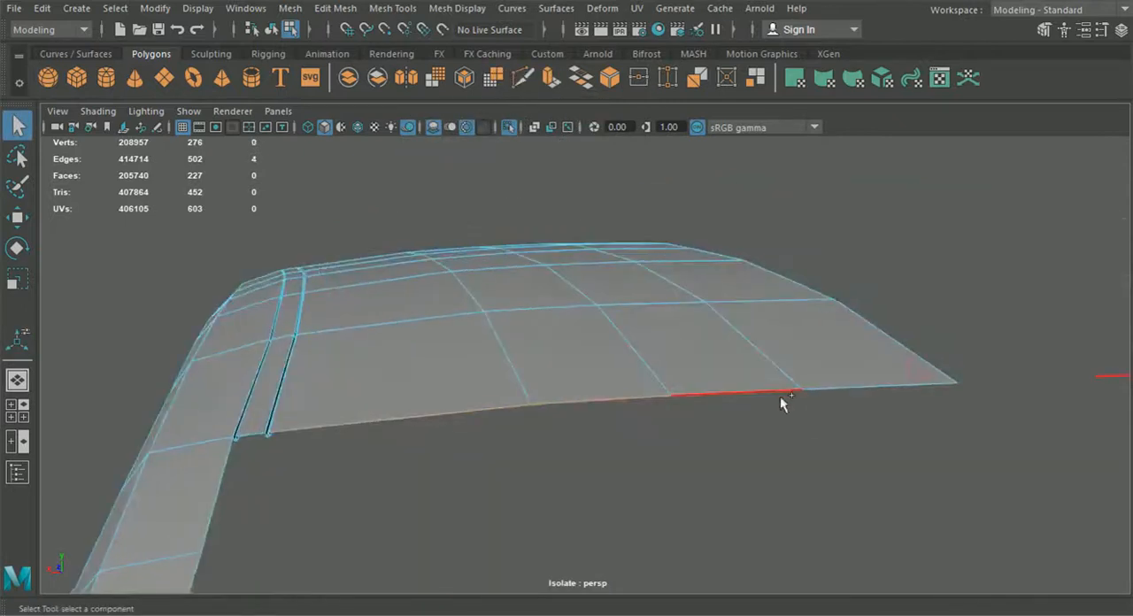
shift+click(257, 437)
alt+drag(282, 489, 337, 432)
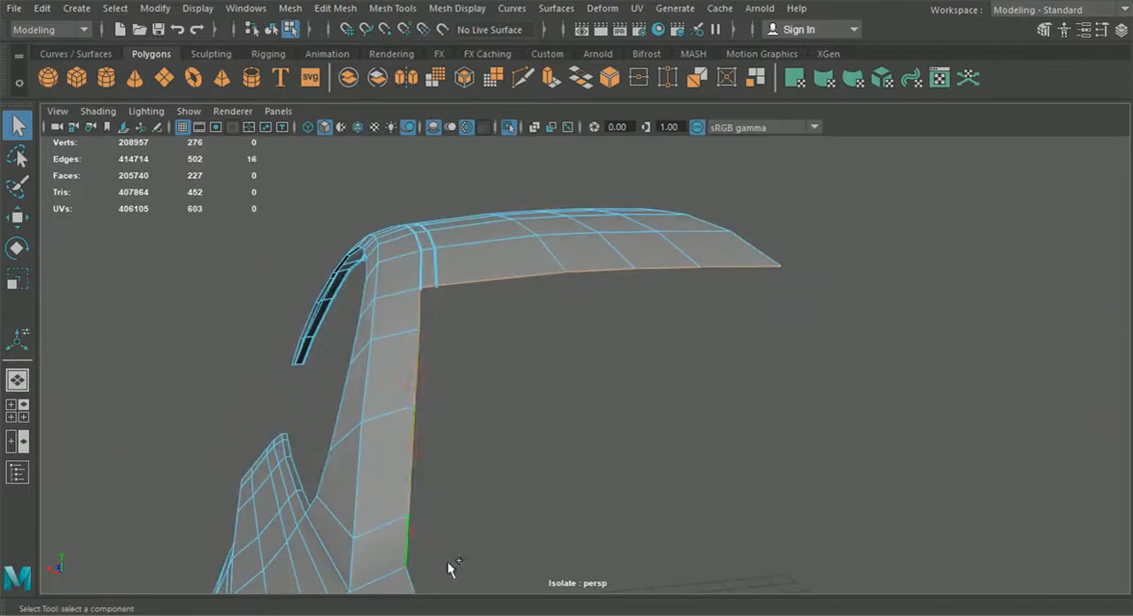
alt+drag(449, 567, 456, 446)
shift+click(455, 345)
alt+drag(599, 431, 812, 479)
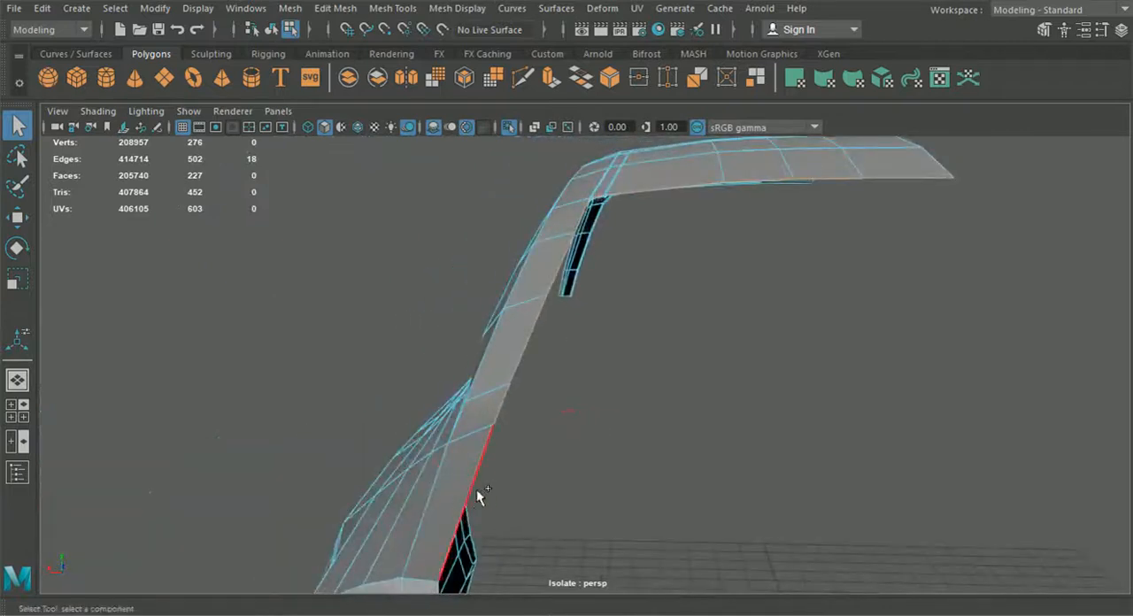
key(ctrl+e)
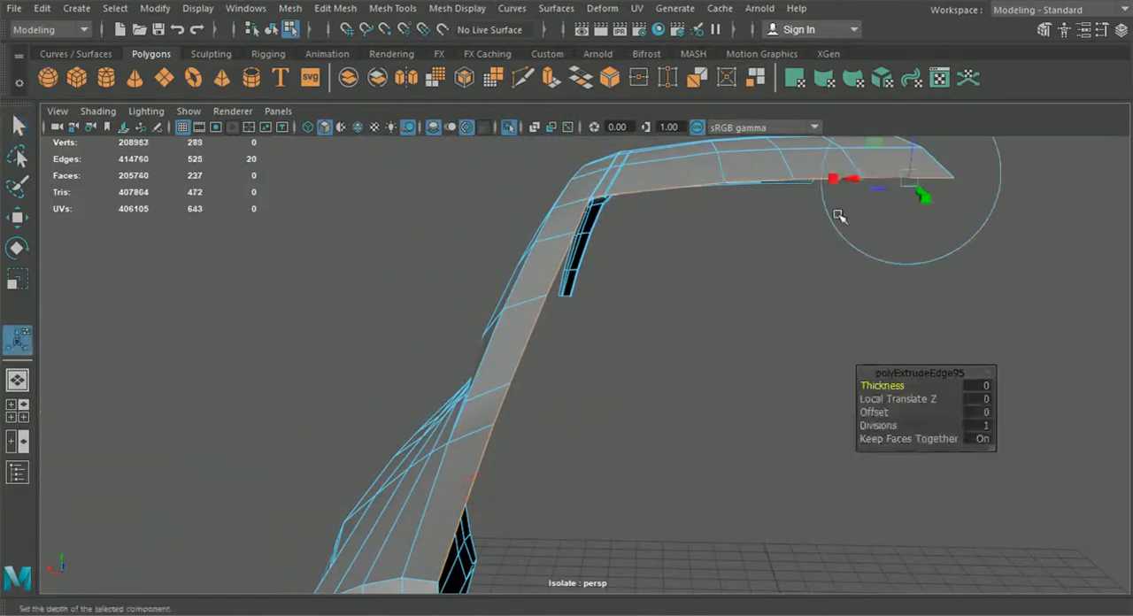
alt+drag(835, 210, 921, 217)
drag(928, 172, 787, 336)
drag(1048, 210, 1050, 218)
alt+drag(1050, 218, 626, 341)
right_drag(605, 272, 531, 124)
alt+drag(505, 322, 502, 356)
alt+middle_drag(502, 356, 613, 354)
alt+drag(613, 354, 579, 359)
alt+drag(499, 366, 334, 364)
alt+drag(334, 364, 358, 389)
Step: Merge the selected vertices at the groove corner on the panel edge
click(335, 8)
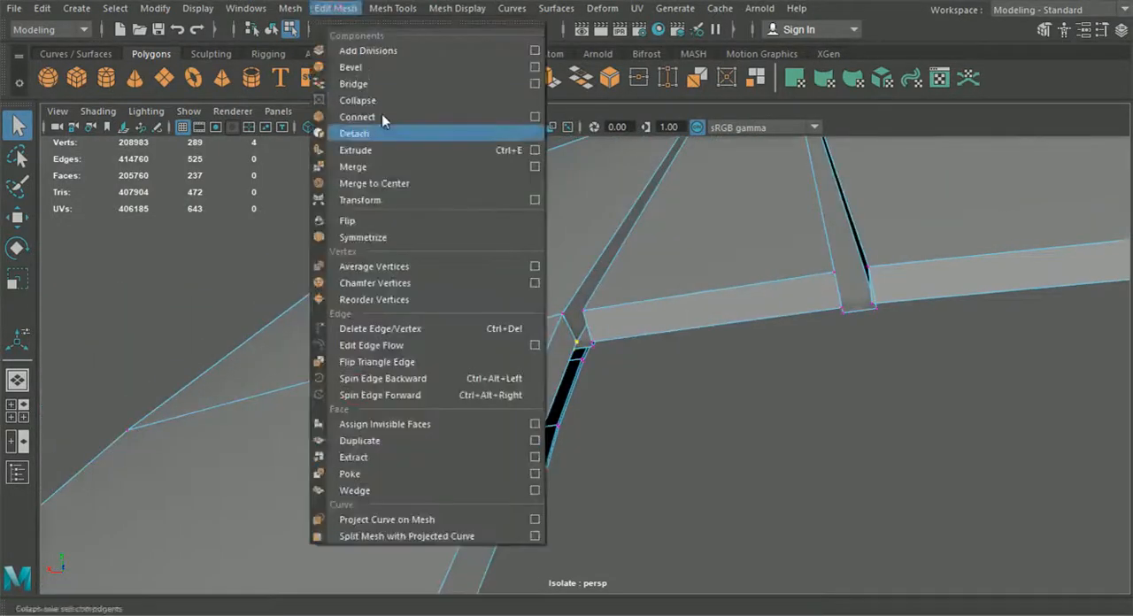
alt+drag(591, 391, 572, 434)
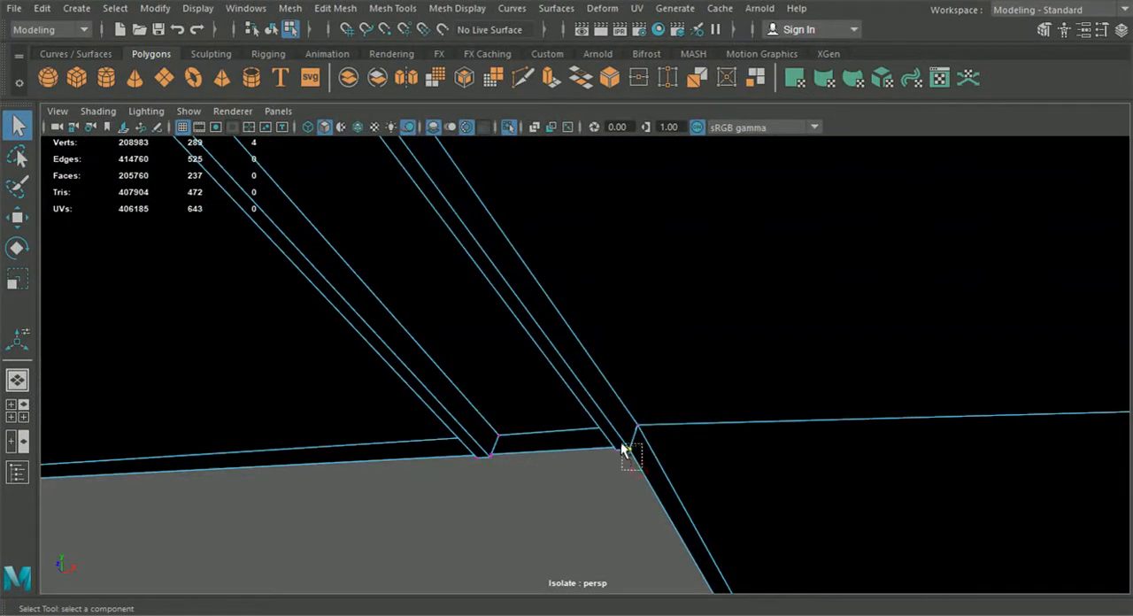
click(330, 8)
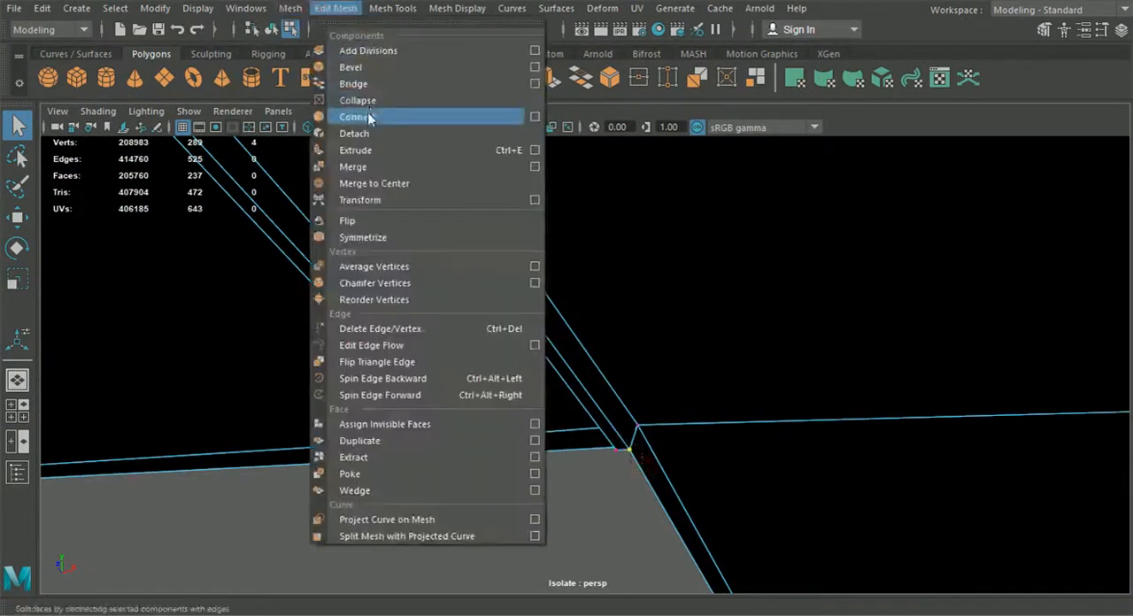
click(371, 167)
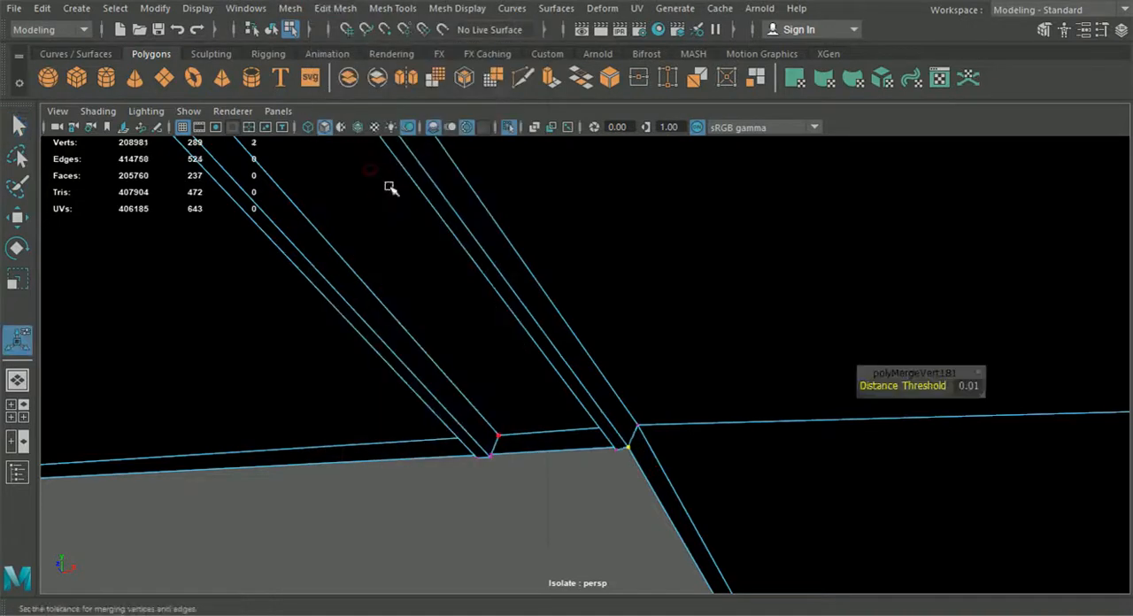
Step: Merge the remaining vertex pairs at the other groove corners by repeating Merge
drag(620, 442, 621, 444)
key(g)
drag(501, 467, 492, 495)
key(g)
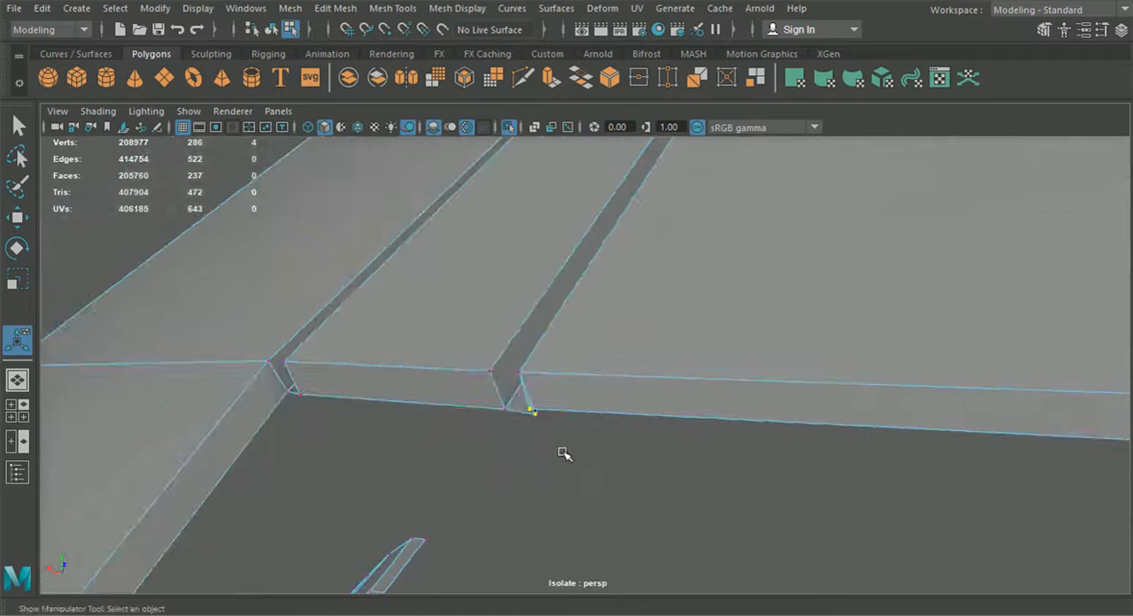
key(g)
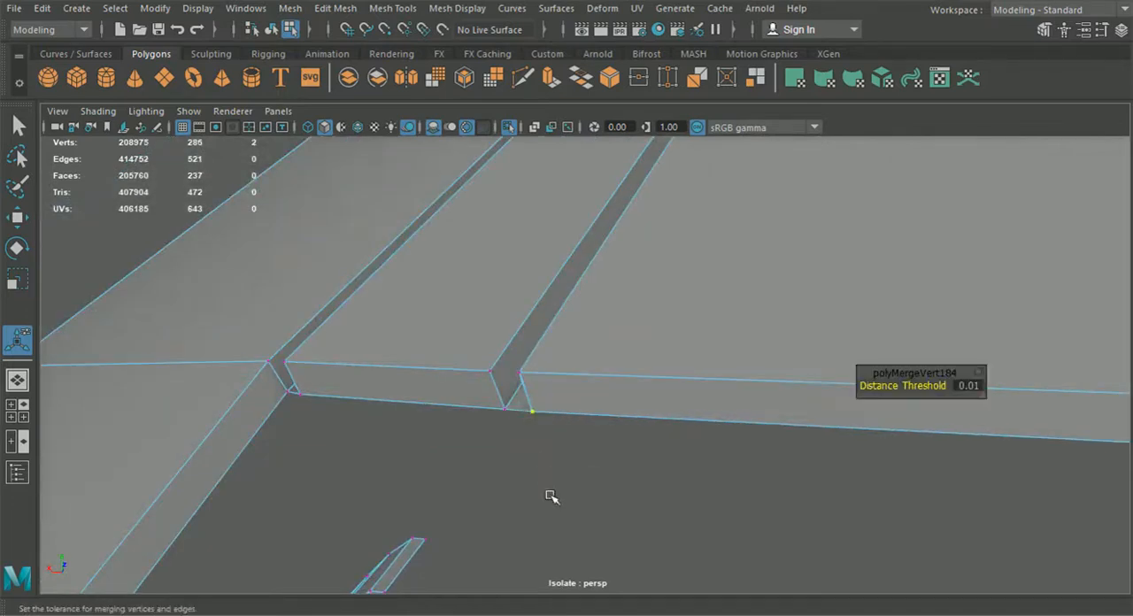
Step: Preview the roof panel smoothed and inspect the groove and edge lip in the perspective view
scroll(551, 496, down, 4)
alt+drag(425, 259, 441, 263)
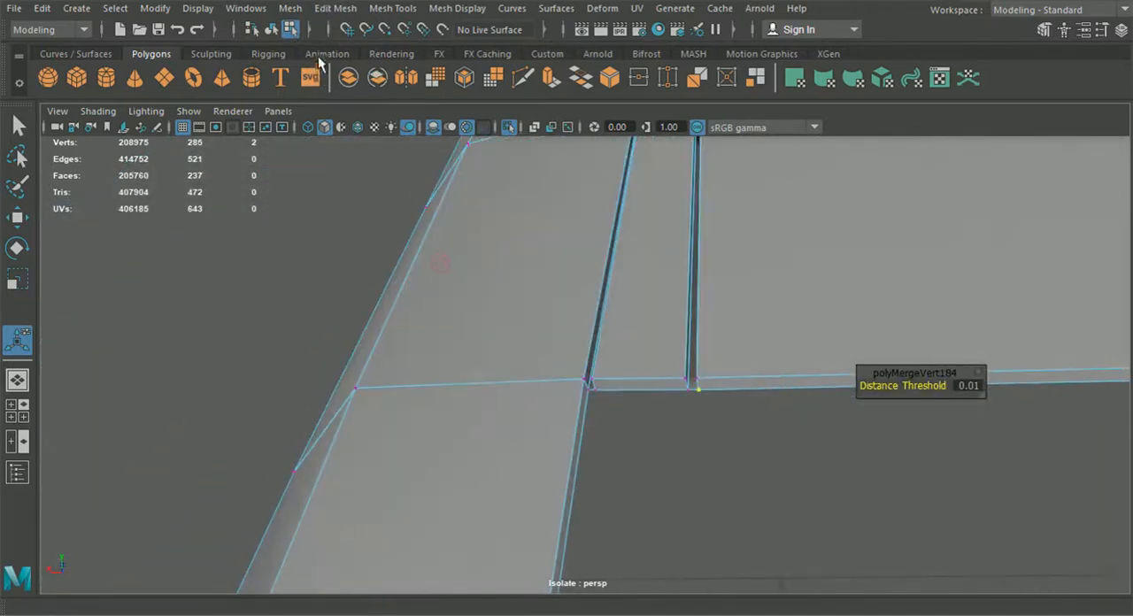
click(271, 29)
alt+drag(354, 341, 591, 426)
click(493, 429)
scroll(568, 423, up, 4)
alt+middle_drag(572, 407, 565, 288)
key(3)
click(562, 417)
alt+drag(563, 420, 537, 445)
scroll(549, 454, down, 4)
click(517, 316)
scroll(580, 372, up, 4)
scroll(580, 372, up, 5)
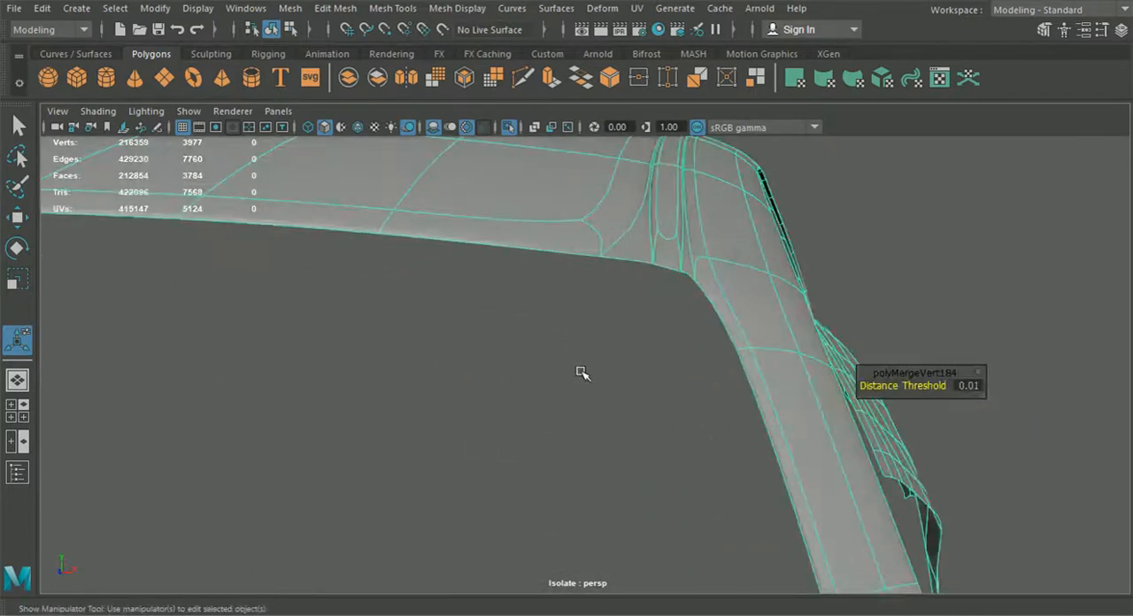
alt+drag(612, 268, 603, 346)
scroll(602, 346, up, 3)
alt+middle_drag(549, 239, 585, 352)
Step: Insert edge loops along the groove walls and the panel's edge lip to tighten the smoothing
click(435, 9)
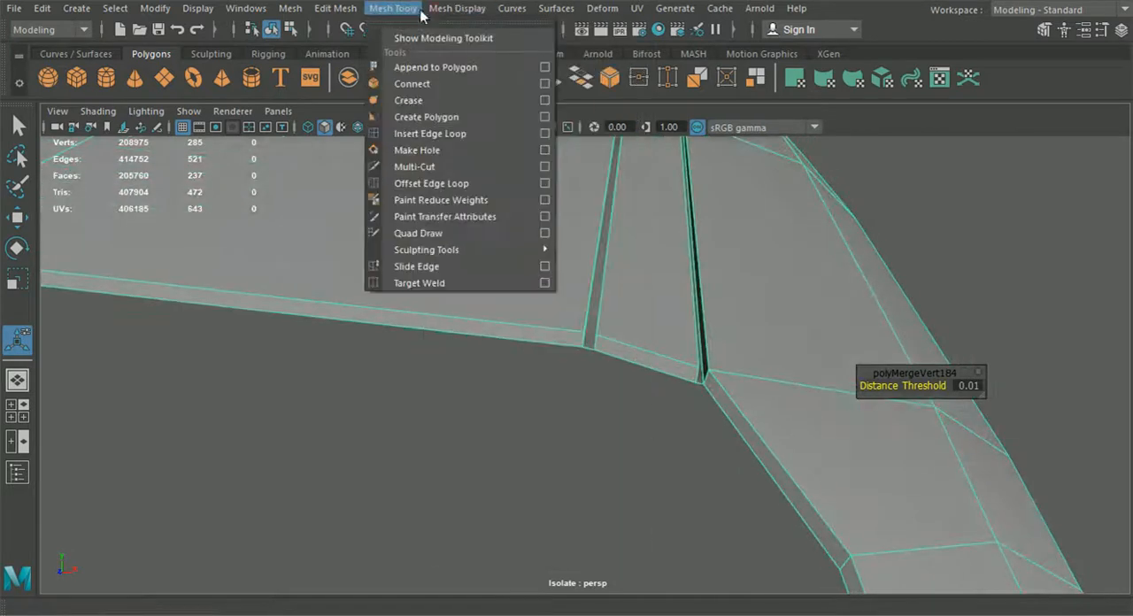
click(429, 133)
scroll(463, 221, up, 5)
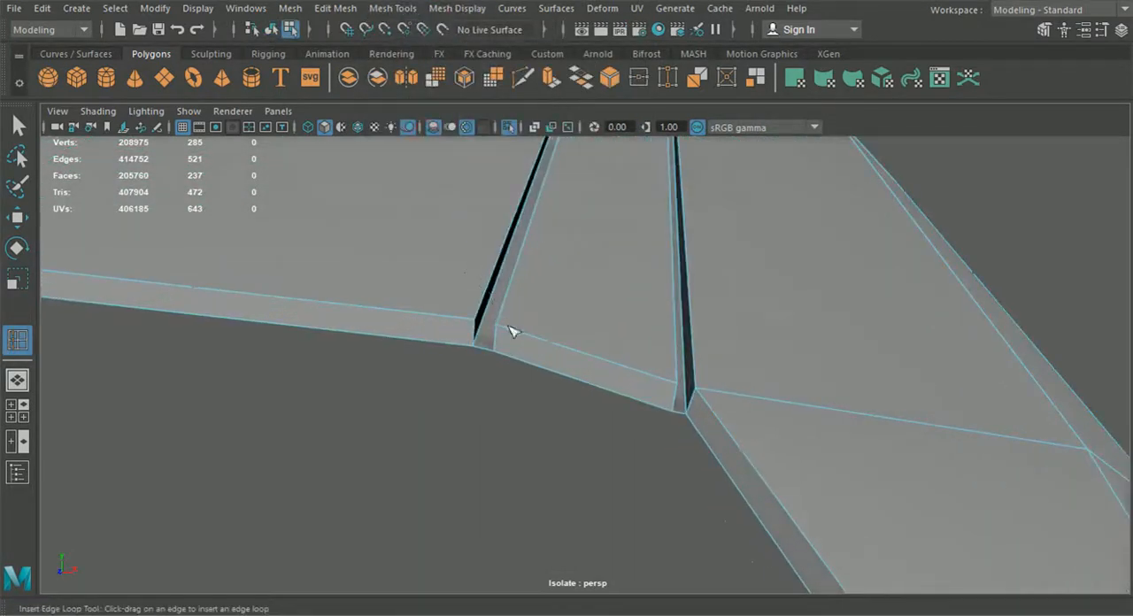
drag(501, 331, 672, 386)
alt+drag(592, 405, 558, 370)
scroll(574, 409, up, 4)
drag(545, 328, 546, 325)
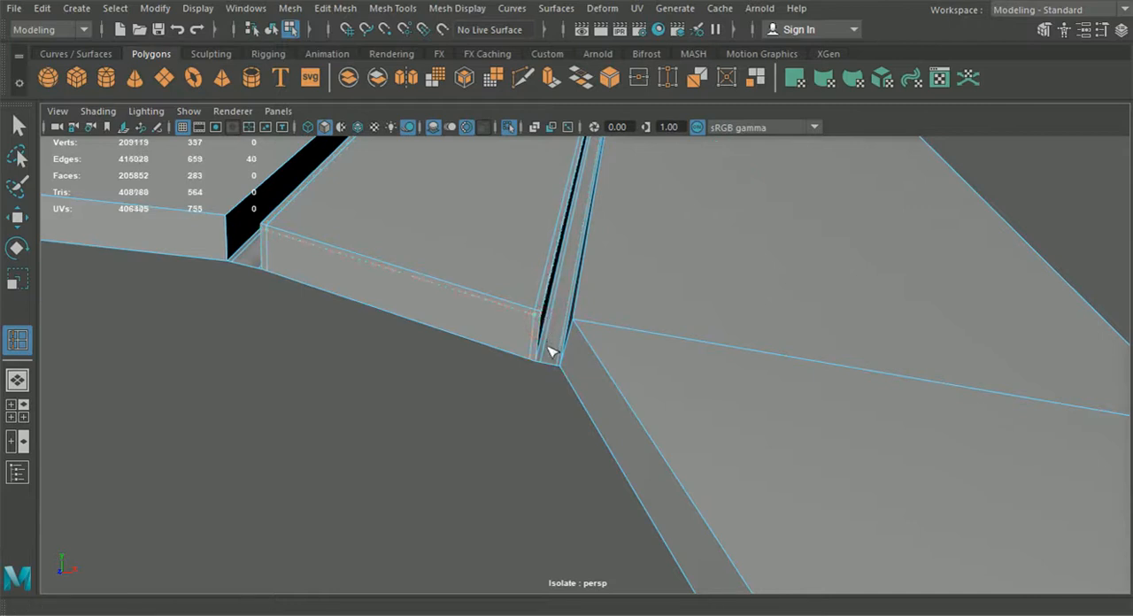
drag(540, 355, 543, 361)
drag(542, 362, 540, 363)
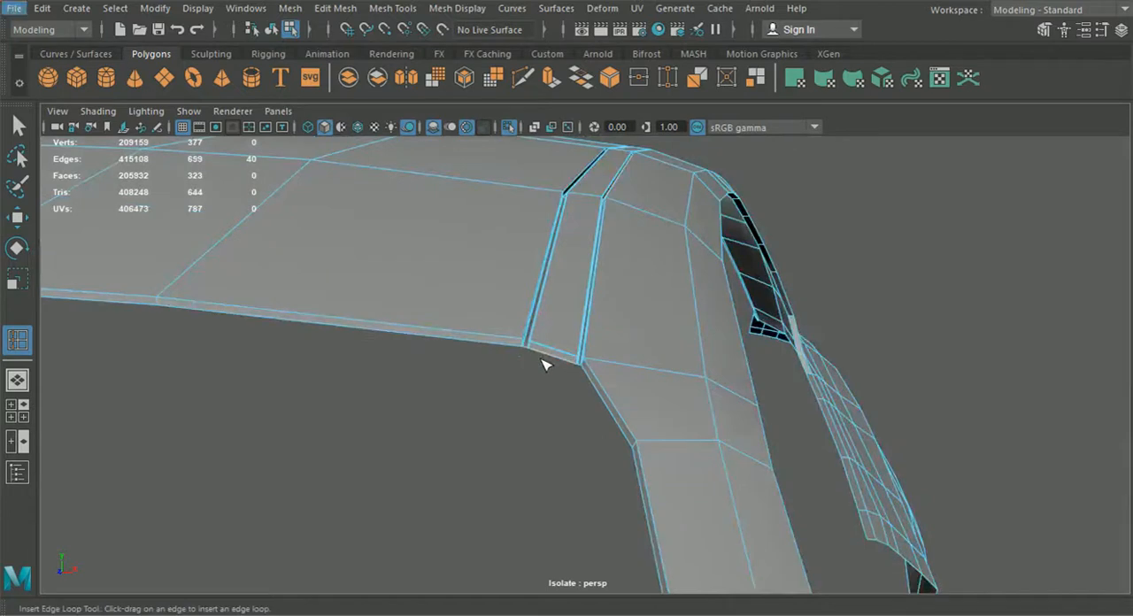
Step: Toggle smooth preview on and off and inspect the tightened groove from several angles
click(271, 29)
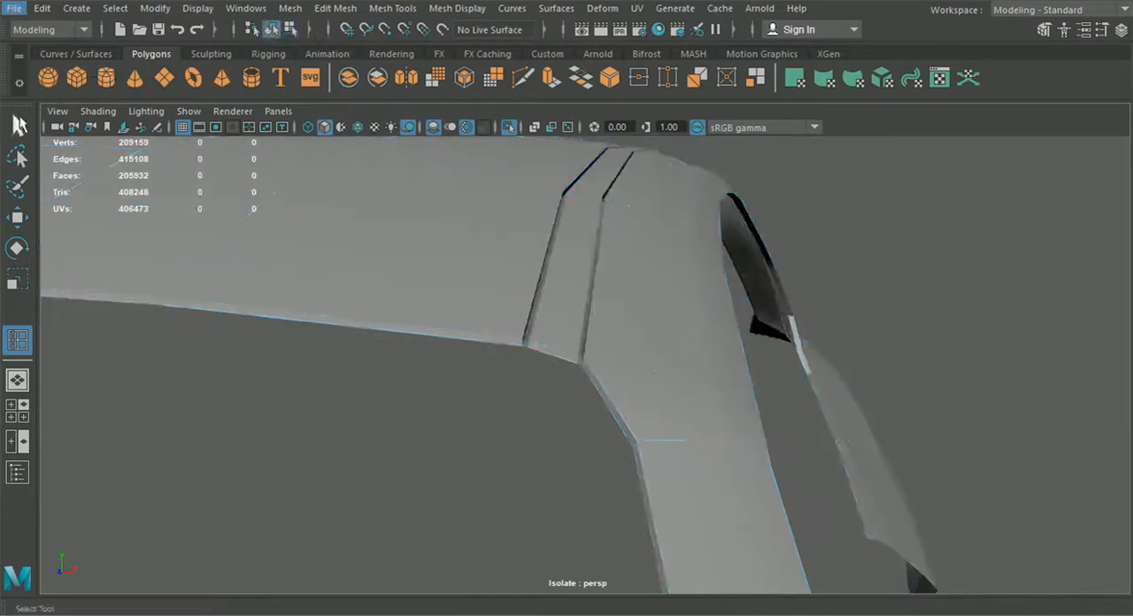
key(q)
key(3)
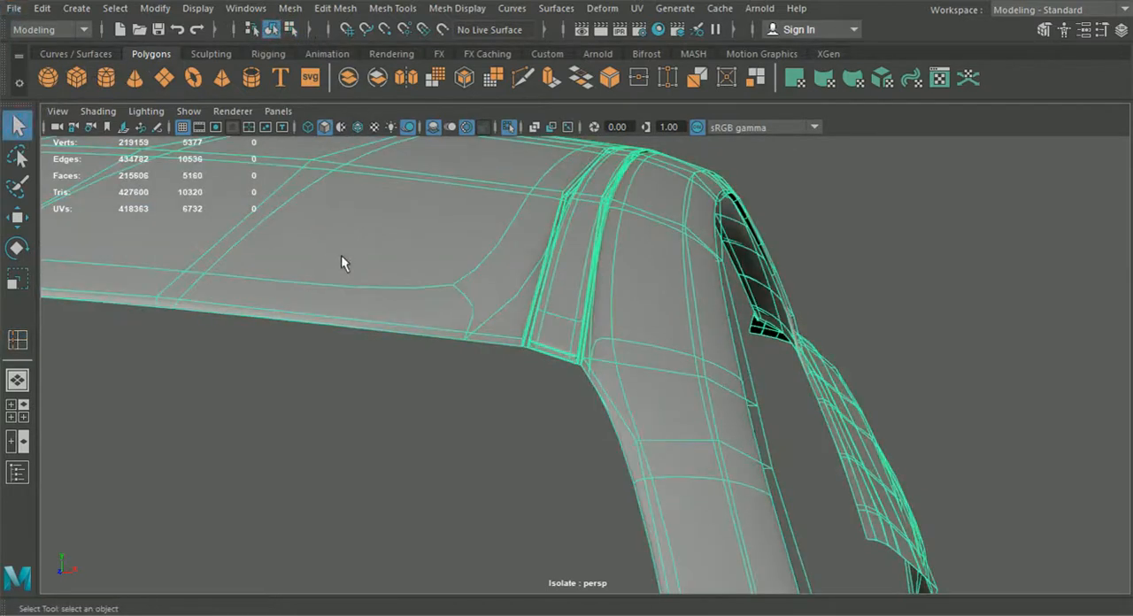
click(460, 385)
alt+drag(459, 392, 201, 409)
alt+drag(568, 313, 437, 275)
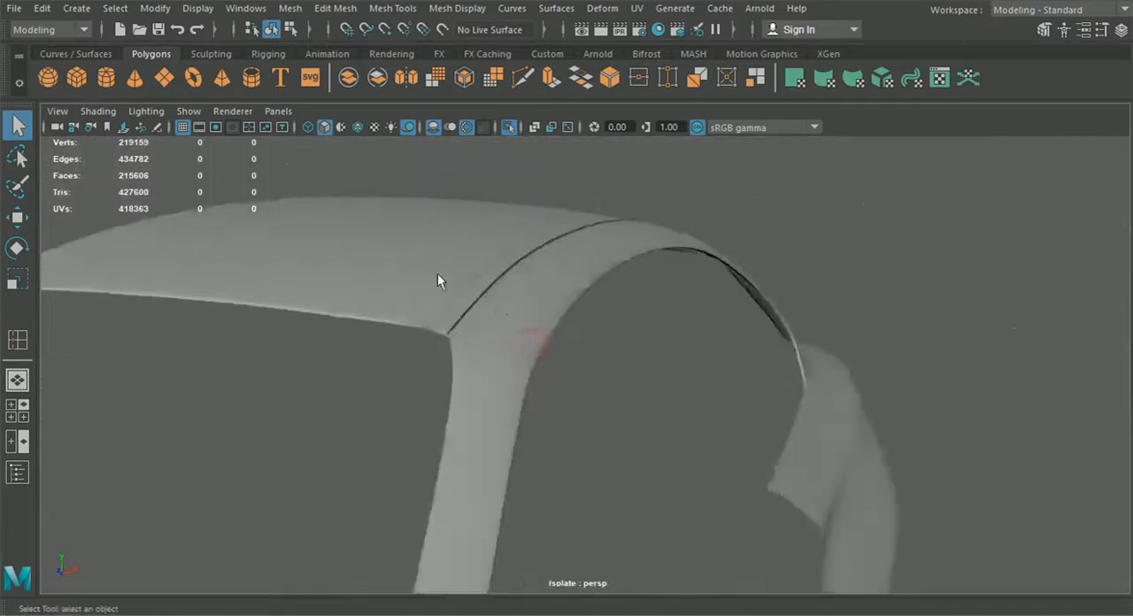
click(438, 274)
key(1)
alt+drag(437, 273, 637, 372)
alt+right_drag(637, 372, 682, 440)
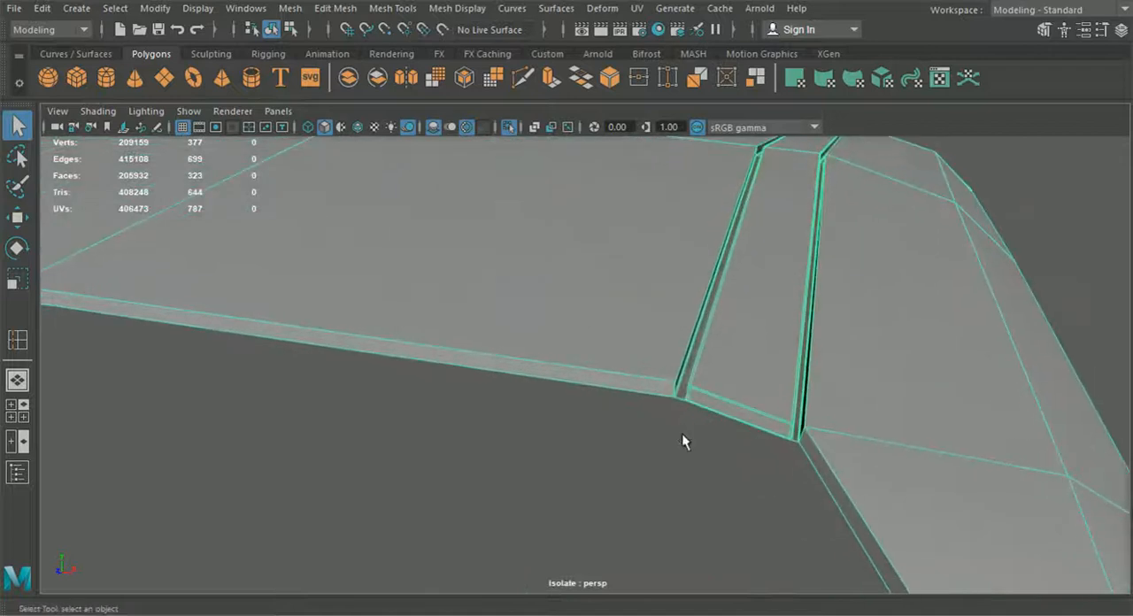
Step: Insert additional supporting edge loops along the groove edges and the panel's border lip
click(392, 8)
mouse_move(447, 15)
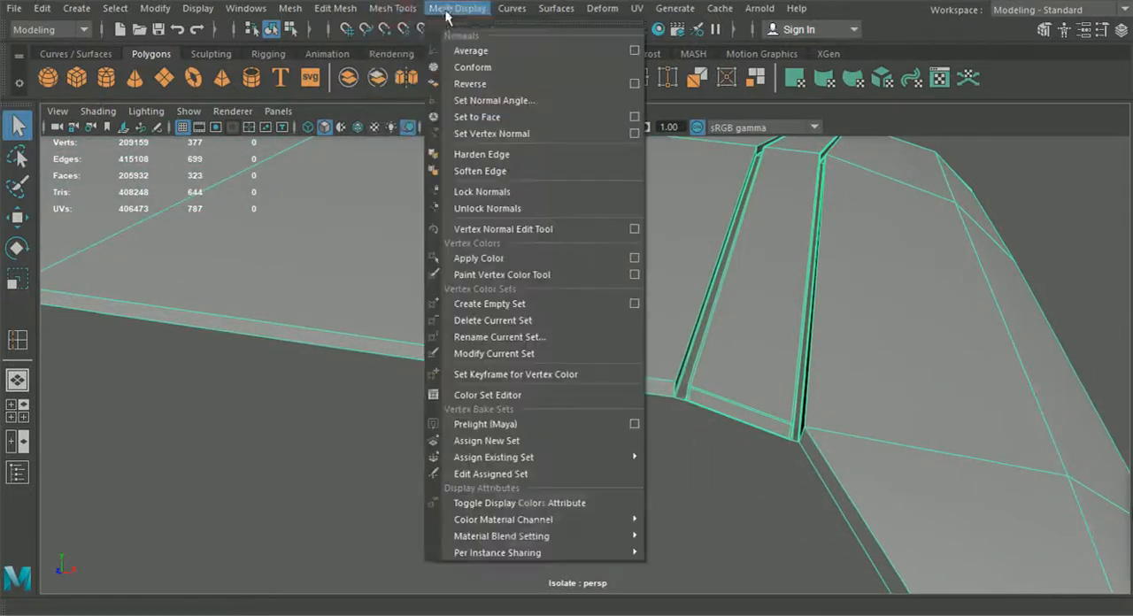
mouse_move(348, 15)
click(19, 352)
alt+drag(165, 363, 329, 338)
alt+middle_drag(330, 339, 372, 358)
alt+right_drag(372, 358, 422, 413)
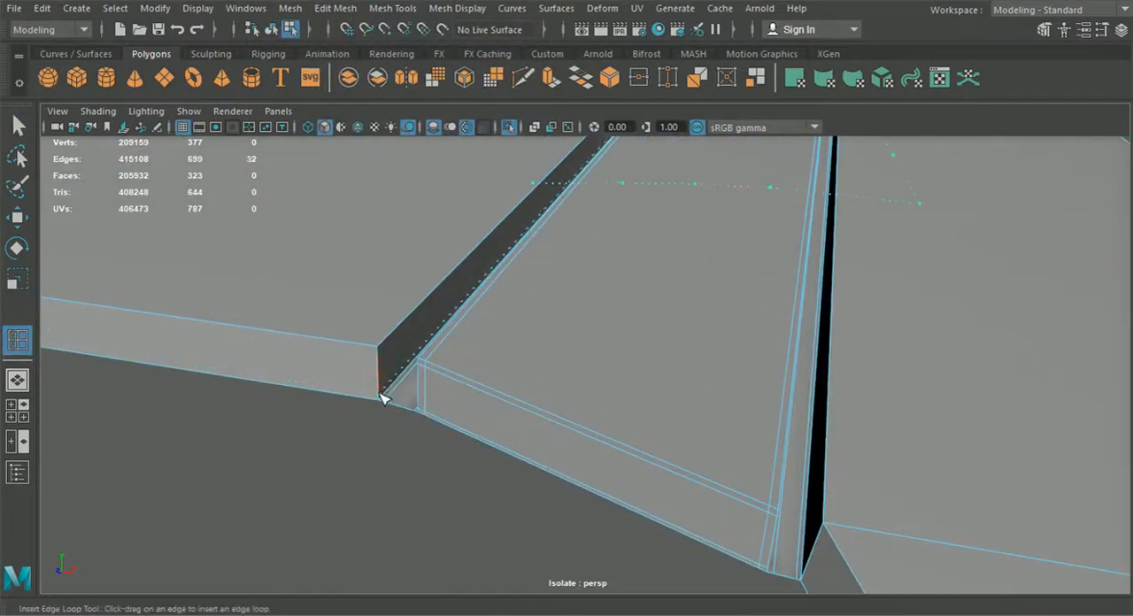
drag(382, 400, 384, 398)
alt+right_drag(508, 395, 469, 398)
alt+drag(470, 399, 407, 420)
alt+right_drag(513, 442, 473, 445)
alt+drag(473, 446, 571, 469)
scroll(331, 428, up, 4)
scroll(511, 440, up, 2)
alt+middle_drag(571, 469, 574, 478)
alt+drag(574, 478, 574, 489)
alt+middle_drag(574, 489, 575, 499)
alt+right_drag(598, 397, 636, 410)
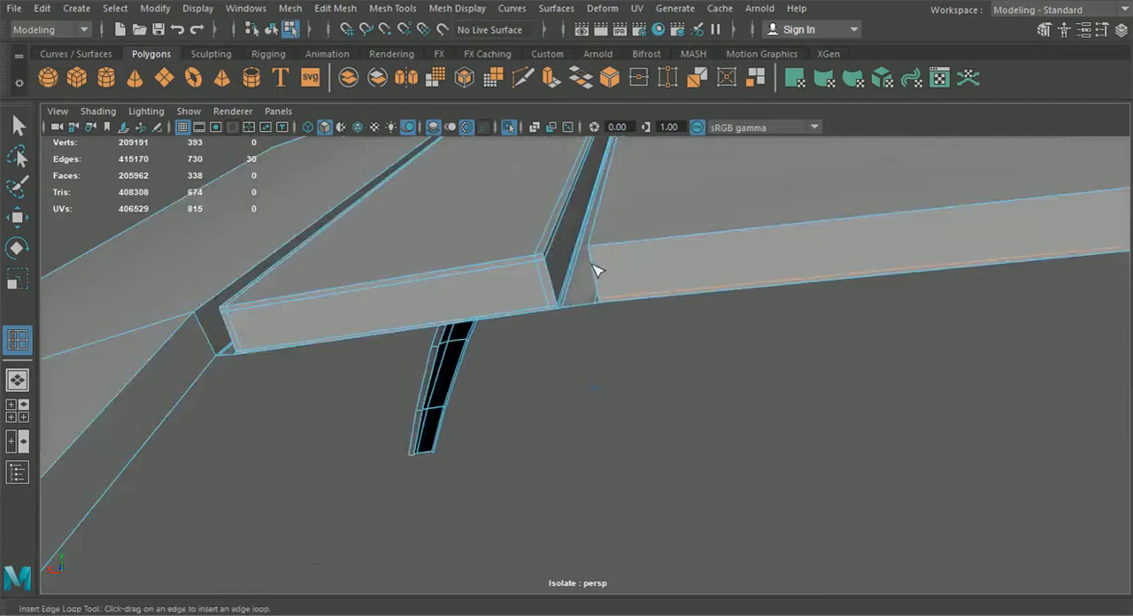
drag(591, 260, 597, 252)
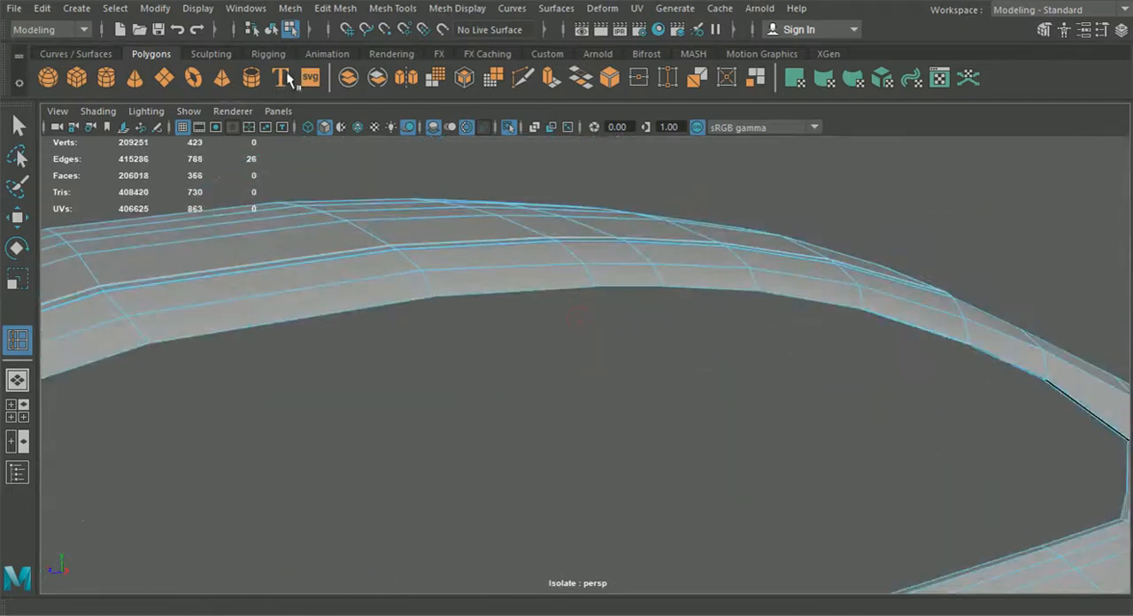
Step: Select the roof panel, enable smooth preview and inspect the smoothed groove
click(271, 29)
click(17, 126)
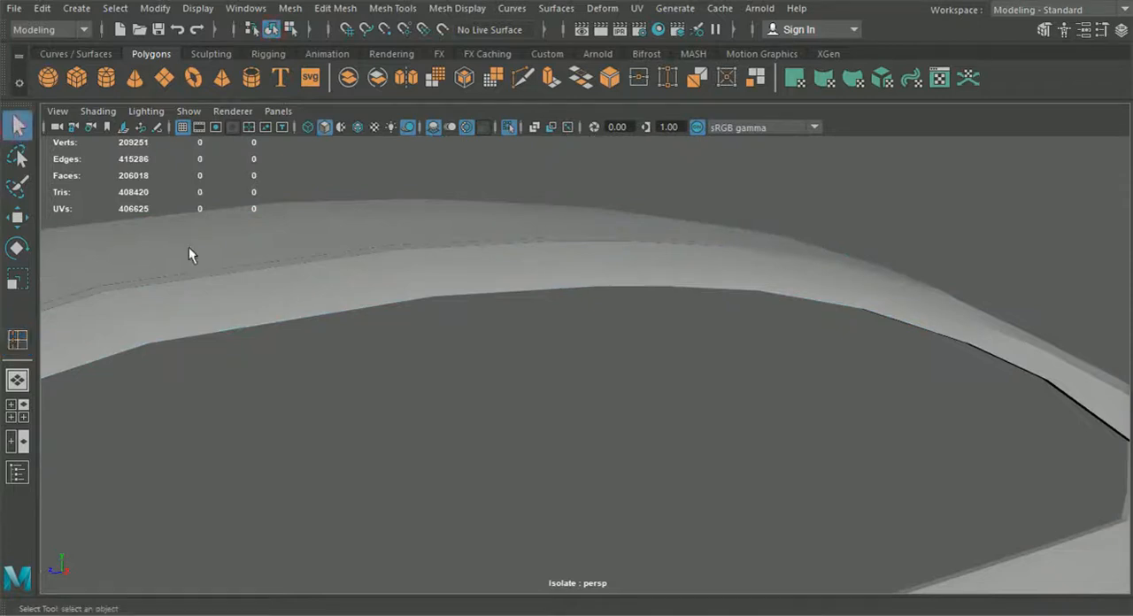
click(231, 319)
key(3)
click(299, 397)
scroll(298, 397, down, 3)
alt+drag(299, 401, 428, 425)
scroll(433, 419, up, 2)
alt+middle_drag(434, 418, 440, 368)
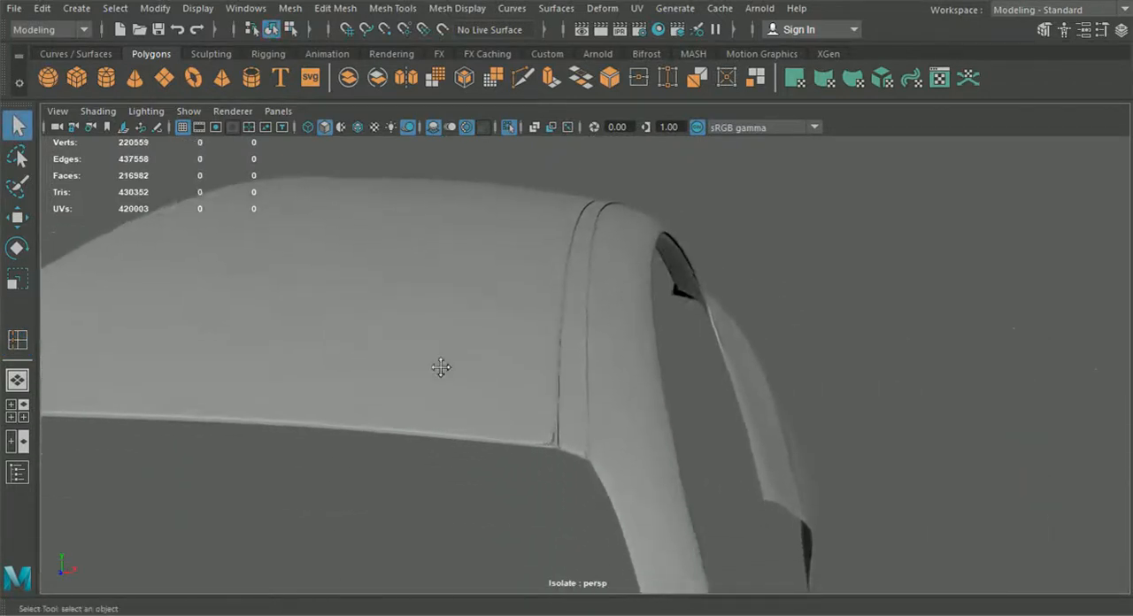
scroll(490, 360, up, 2)
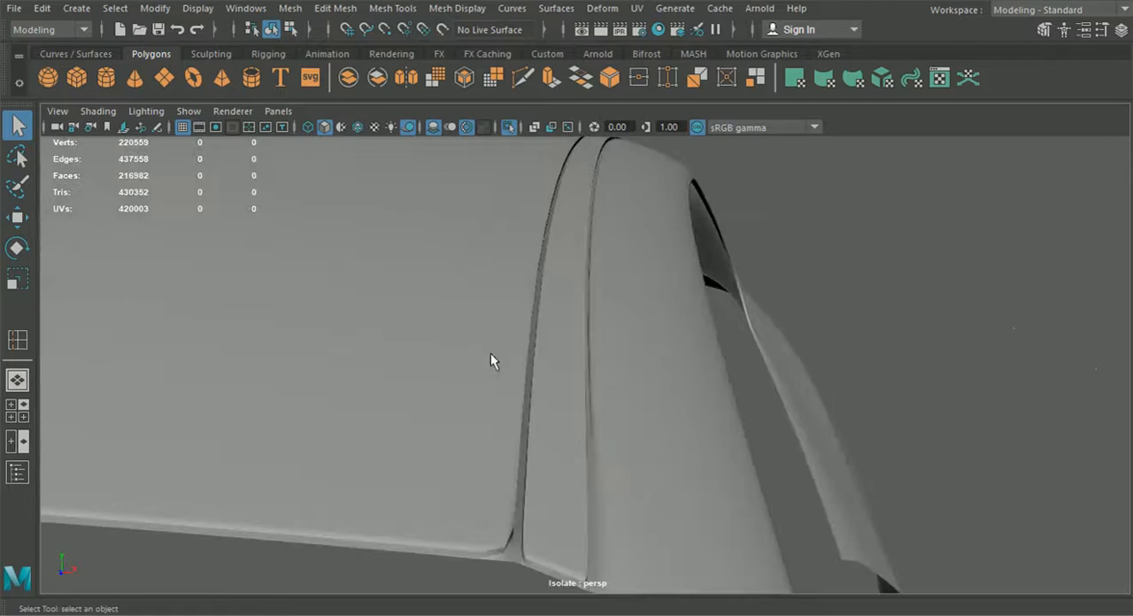
Step: Turn off smooth preview and inspect the groove's supporting edge loops up close
click(501, 446)
key(1)
alt+drag(501, 446, 478, 459)
alt+middle_drag(478, 459, 729, 494)
scroll(729, 493, up, 3)
alt+drag(729, 495, 768, 480)
alt+middle_drag(769, 480, 941, 487)
scroll(940, 487, up, 3)
alt+drag(534, 286, 574, 334)
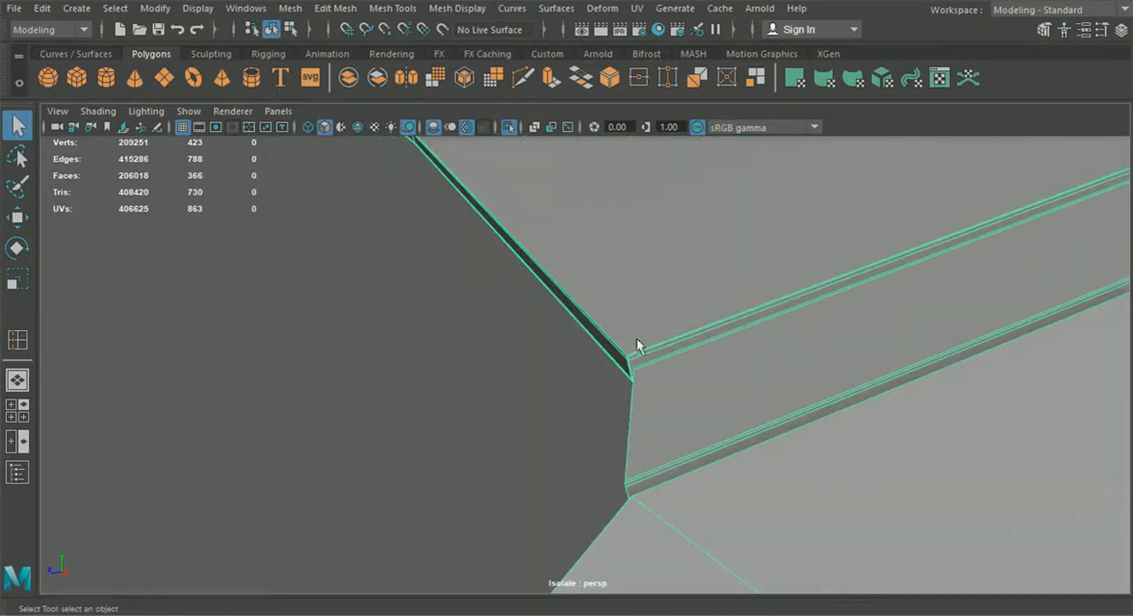
Step: Toggle smooth preview and inspect the end of the groove where it meets the panel corner from several angles
scroll(645, 479, down, 2)
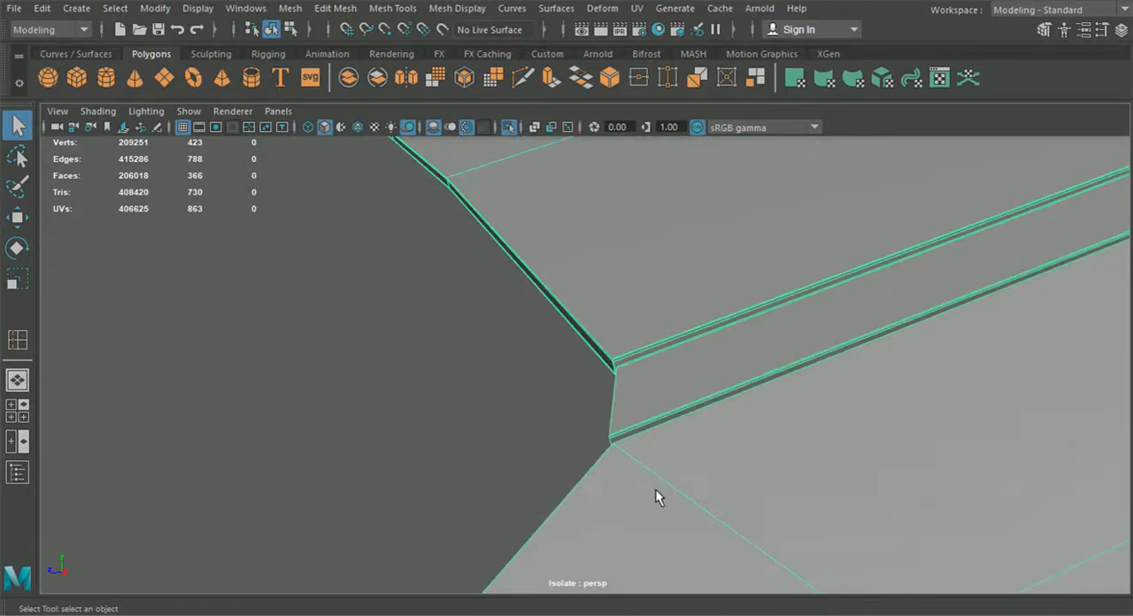
alt+drag(655, 488, 736, 502)
alt+middle_drag(736, 502, 477, 438)
alt+drag(696, 359, 567, 421)
key(3)
scroll(536, 415, up, 2)
scroll(495, 412, down, 1)
click(449, 405)
alt+drag(449, 406, 481, 327)
click(481, 327)
key(1)
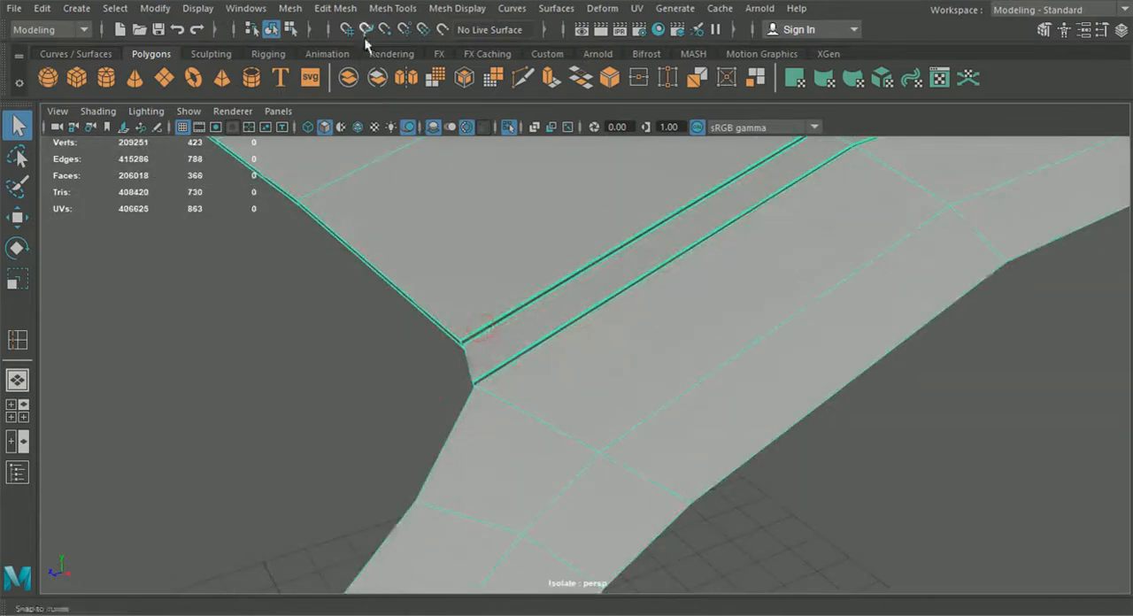
Step: Use Multi-Cut to add a cut across the panel face beside the groove's end
mouse_move(580, 323)
alt+mouse_down()
mouse_move(473, 327)
mouse_move(577, 324)
alt+mouse_up()
click(523, 80)
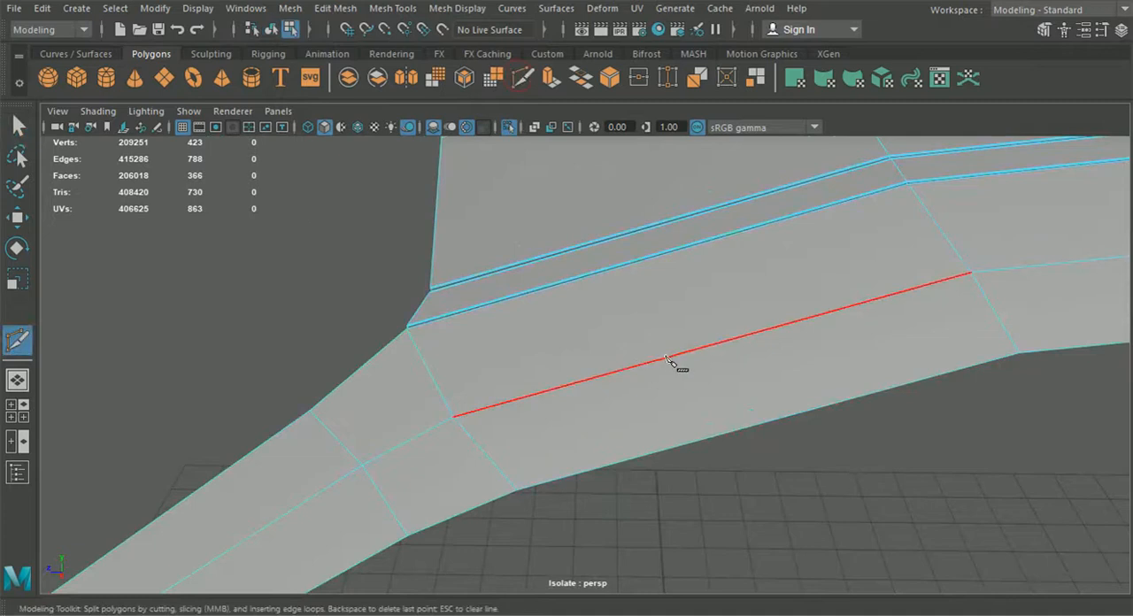
click(707, 349)
key(Return)
alt+middle_drag(504, 239, 580, 297)
click(506, 174)
Step: Insert an edge loop at the groove's end corner with Insert Edge Loop
click(443, 8)
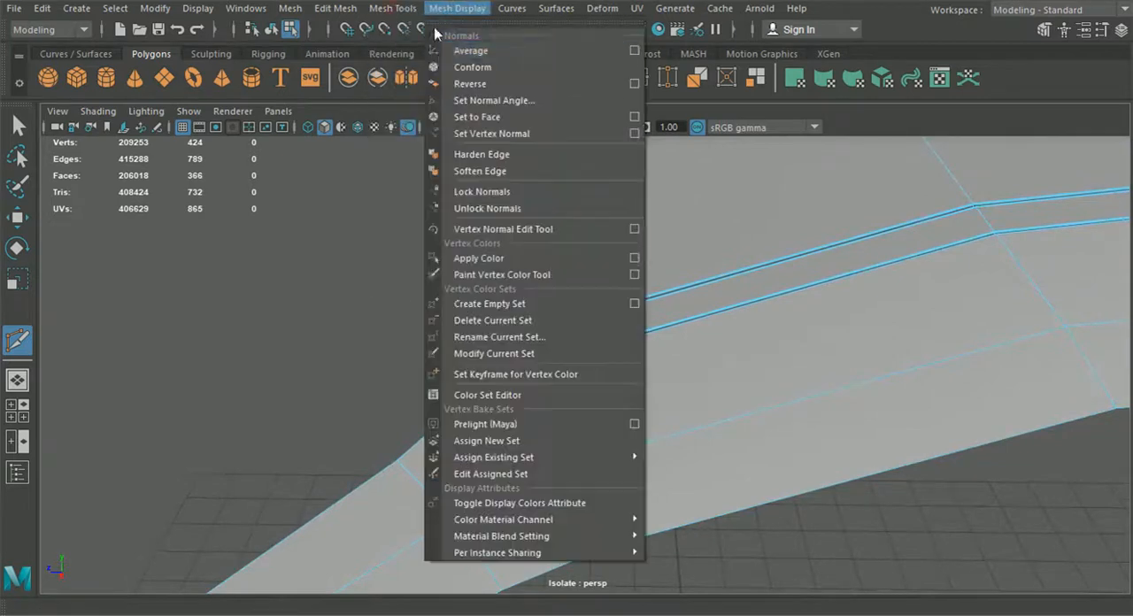
click(422, 131)
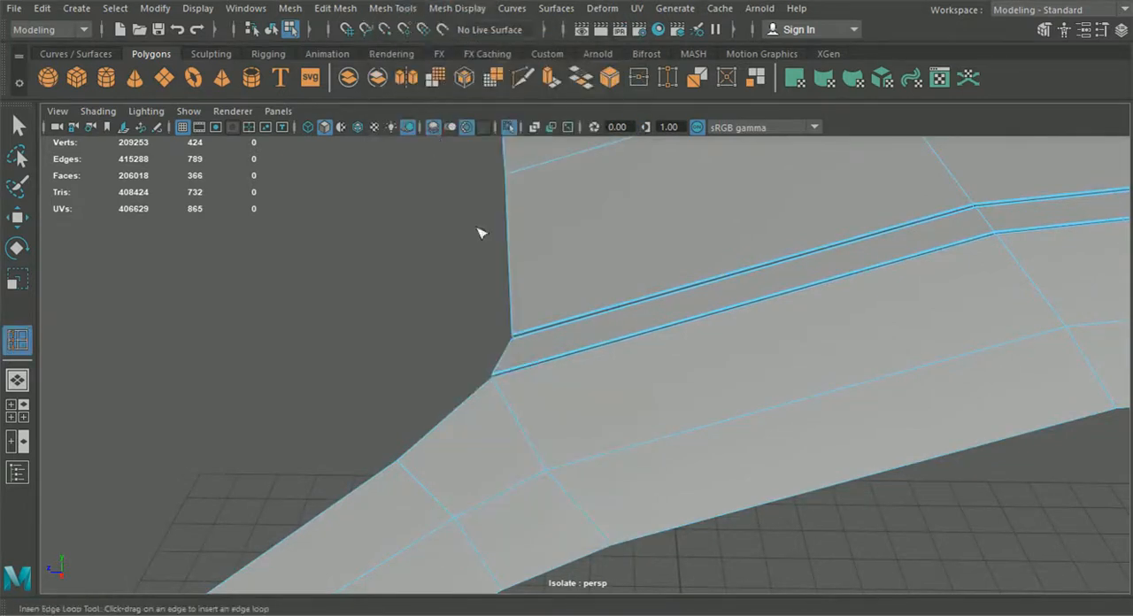
click(498, 383)
Step: Cut new edges with Multi-Cut from the groove's end corner across the neighbouring faces to reroute the topology
click(523, 80)
alt+drag(531, 387, 676, 384)
alt+middle_drag(675, 384, 469, 438)
alt+right_drag(462, 431, 596, 351)
click(599, 316)
click(616, 311)
alt+drag(617, 311, 611, 383)
alt+right_drag(741, 415, 700, 418)
alt+middle_drag(700, 418, 625, 417)
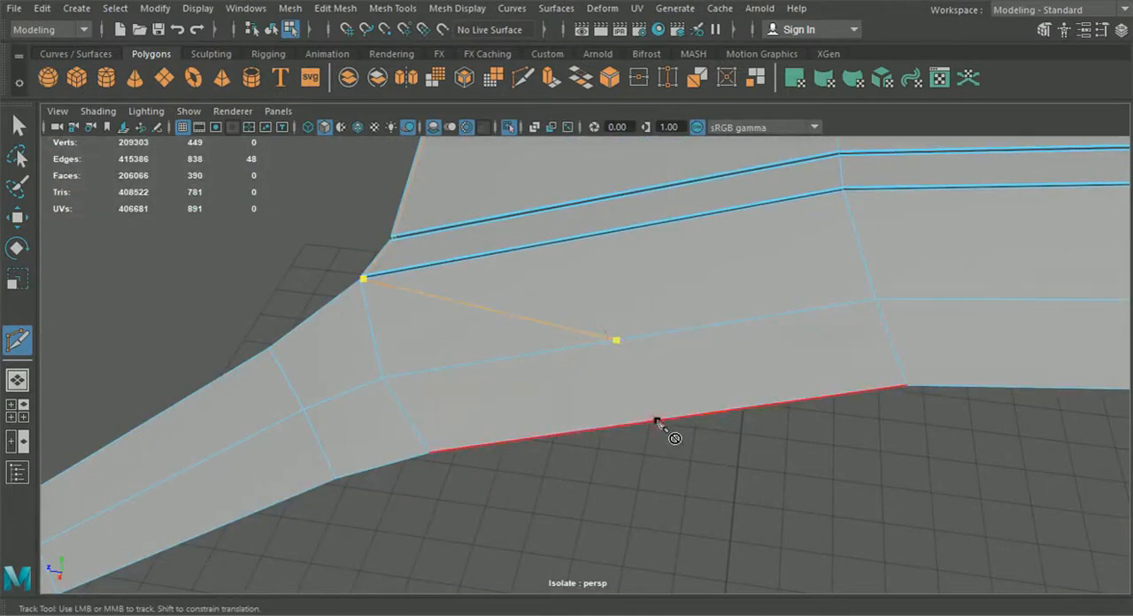
alt+drag(650, 443, 631, 334)
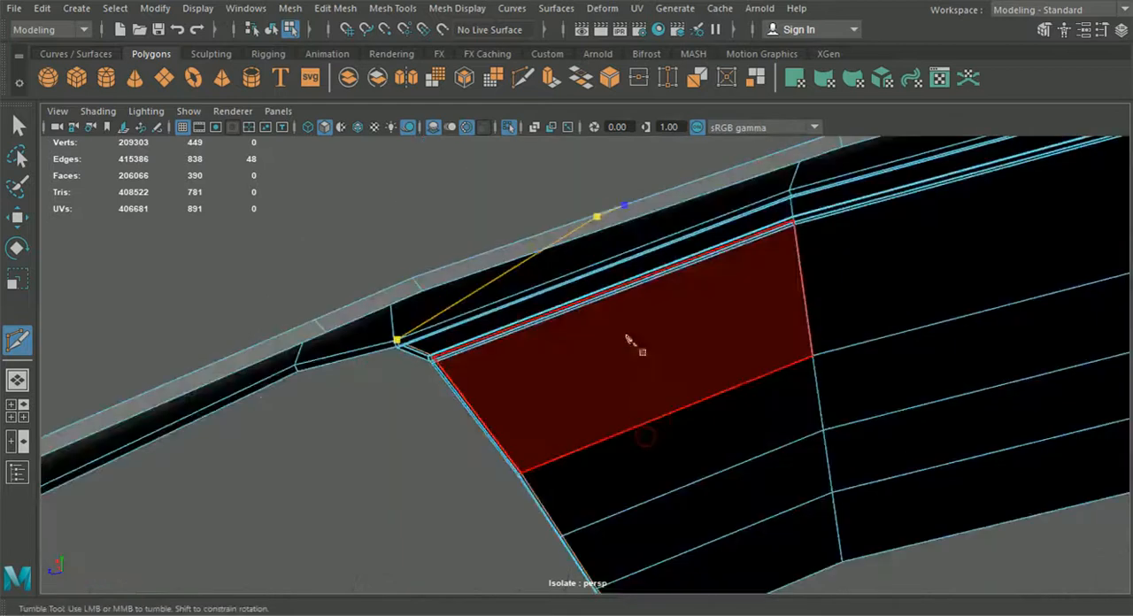
alt+middle_drag(600, 304, 556, 433)
alt+right_drag(557, 433, 569, 435)
alt+drag(591, 358, 600, 481)
alt+drag(611, 488, 734, 538)
Step: Select a vertex below the groove's end and move it vertically to smooth the edge flow
right_drag(440, 285, 371, 124)
alt+drag(442, 347, 513, 381)
drag(690, 433, 562, 379)
alt+drag(563, 385, 547, 248)
drag(579, 291, 579, 289)
alt+drag(579, 289, 577, 397)
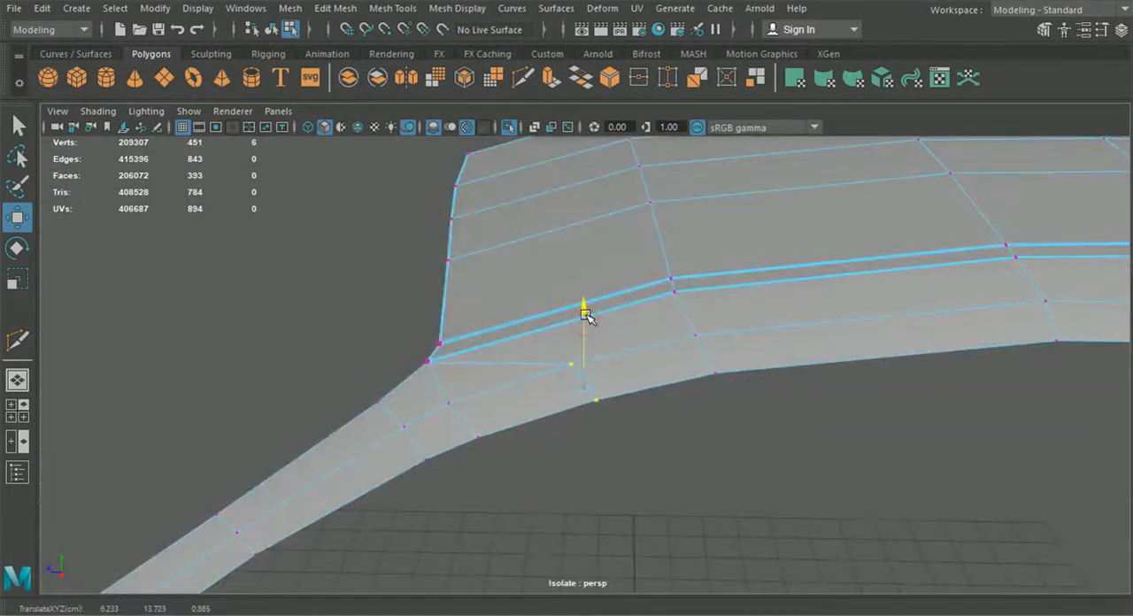
Step: Switch to object mode and inspect the roof panel and adjoining body panels from a distance
scroll(660, 430, down, 1)
alt+drag(658, 431, 561, 260)
scroll(644, 416, down, 6)
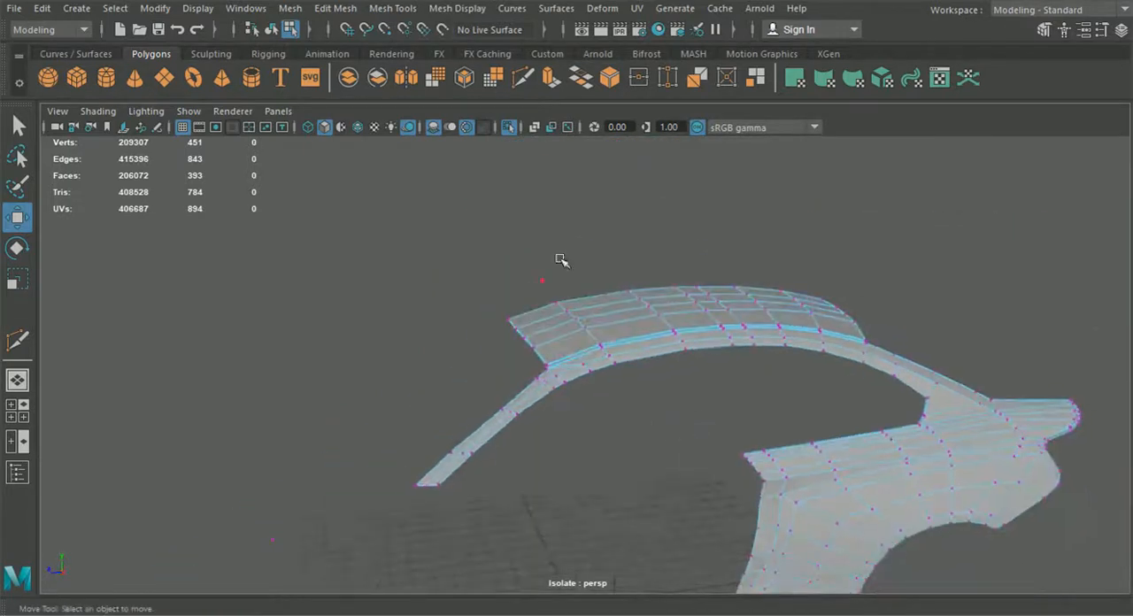
click(271, 31)
click(588, 434)
click(577, 368)
click(595, 428)
scroll(594, 428, up, 5)
alt+drag(594, 428, 694, 465)
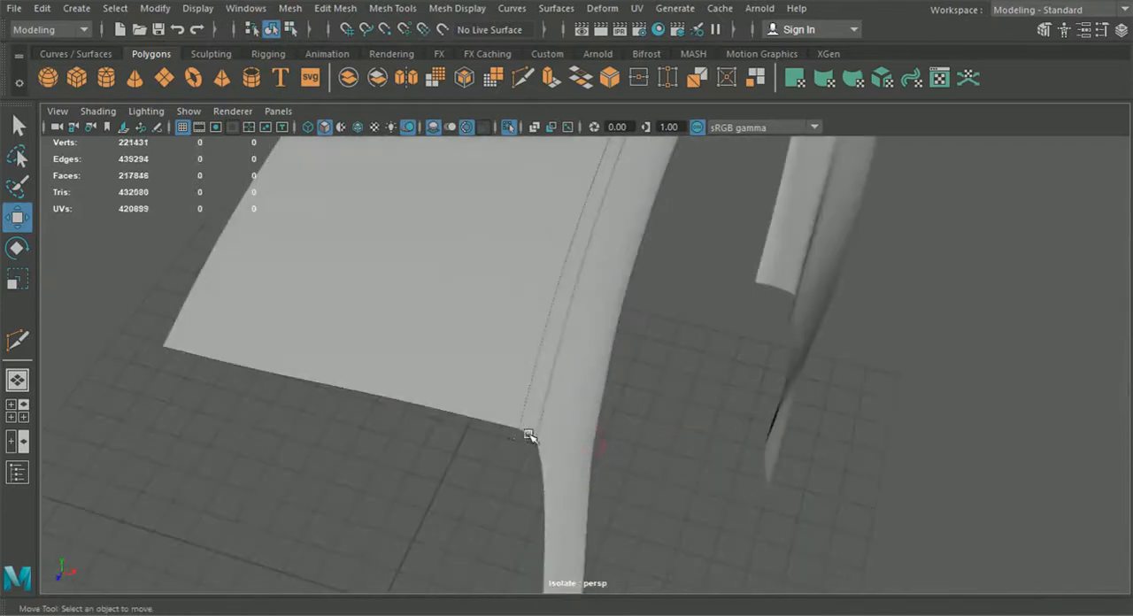
alt+middle_drag(533, 439, 575, 420)
scroll(582, 428, up, 3)
alt+drag(581, 430, 679, 350)
click(682, 335)
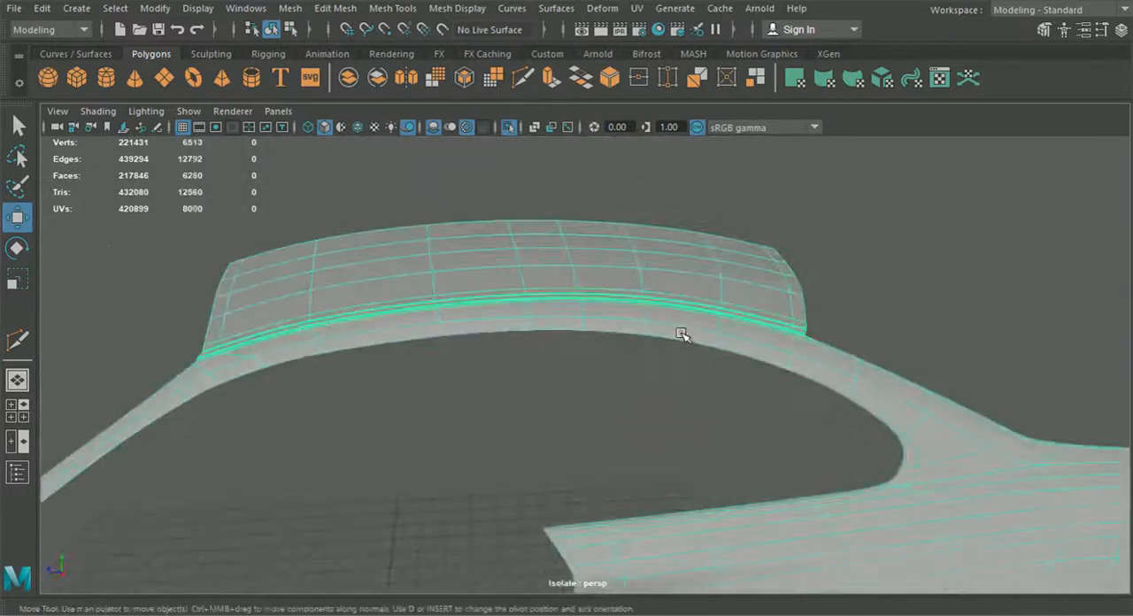
key(1)
scroll(691, 357, down, 3)
alt+middle_drag(877, 422, 816, 405)
alt+drag(456, 358, 531, 354)
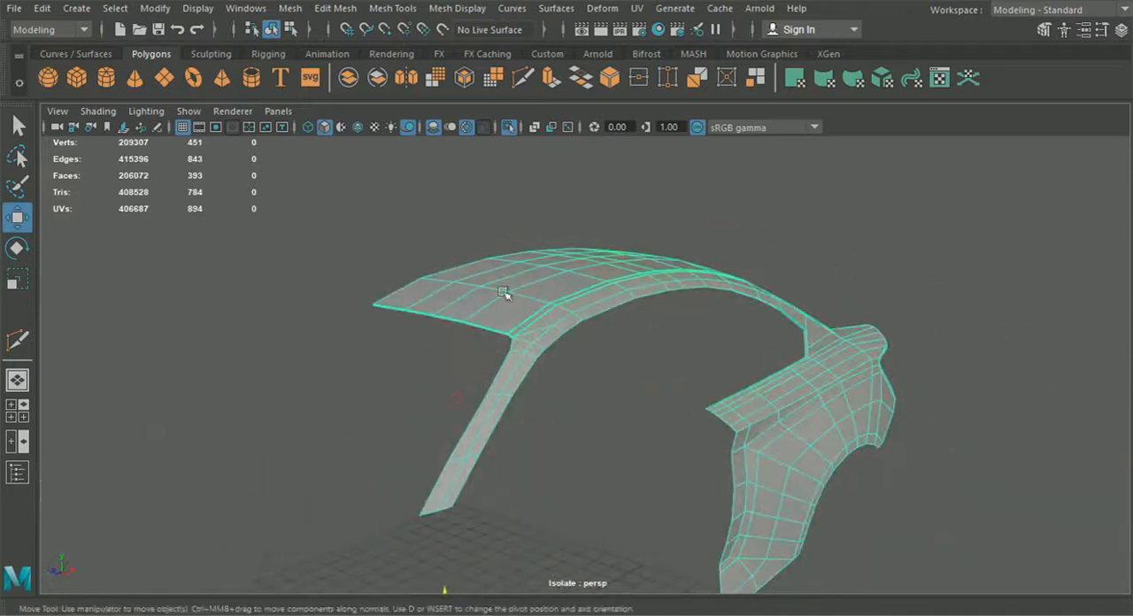
click(346, 10)
mouse_move(392, 9)
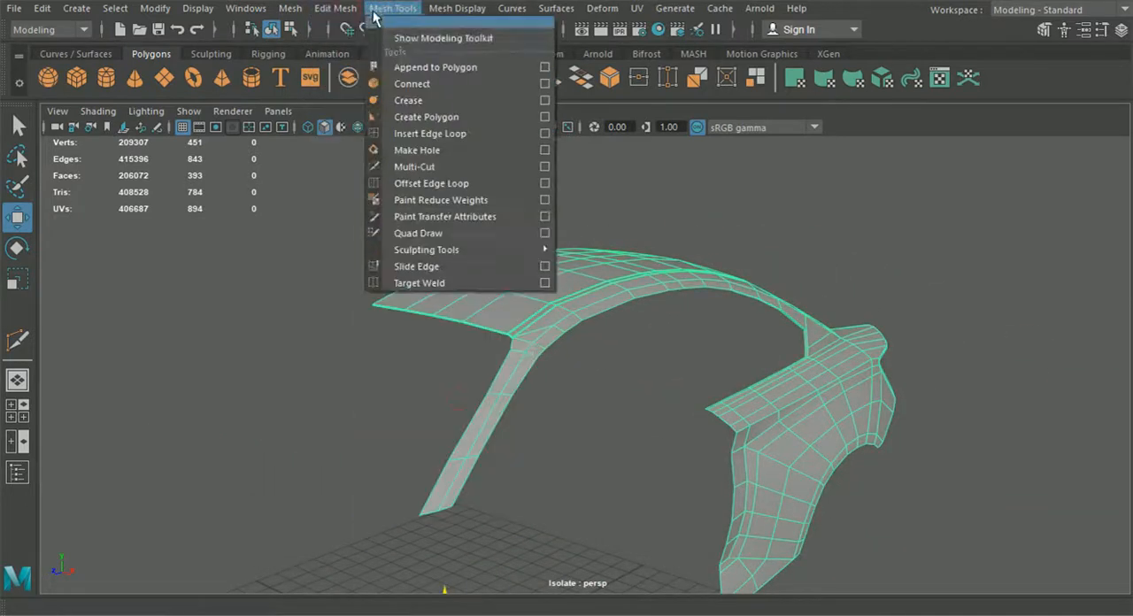
click(416, 131)
scroll(481, 336, up, 5)
alt+middle_drag(432, 332, 507, 311)
scroll(508, 312, up, 4)
scroll(508, 323, down, 4)
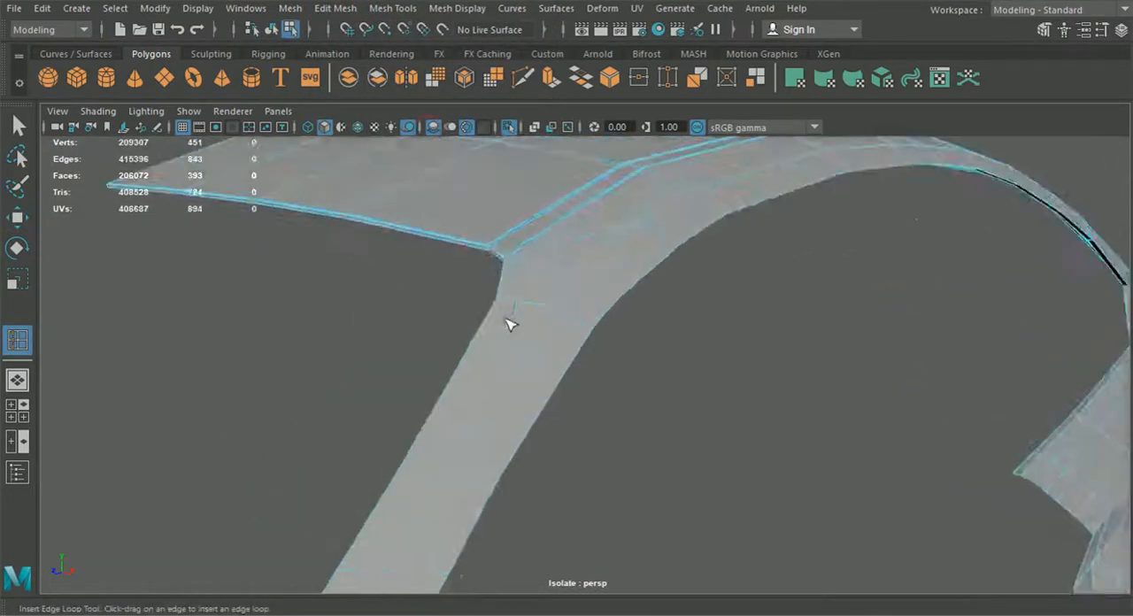
scroll(507, 310, up, 6)
scroll(507, 307, down, 6)
alt+drag(507, 307, 291, 255)
Step: Select two border edges at the roof panel's end and extrude them into a lip strip
click(14, 117)
alt+drag(363, 332, 353, 309)
right_drag(430, 340, 452, 70)
shift+click(381, 466)
alt+drag(379, 469, 678, 455)
key(ctrl+e)
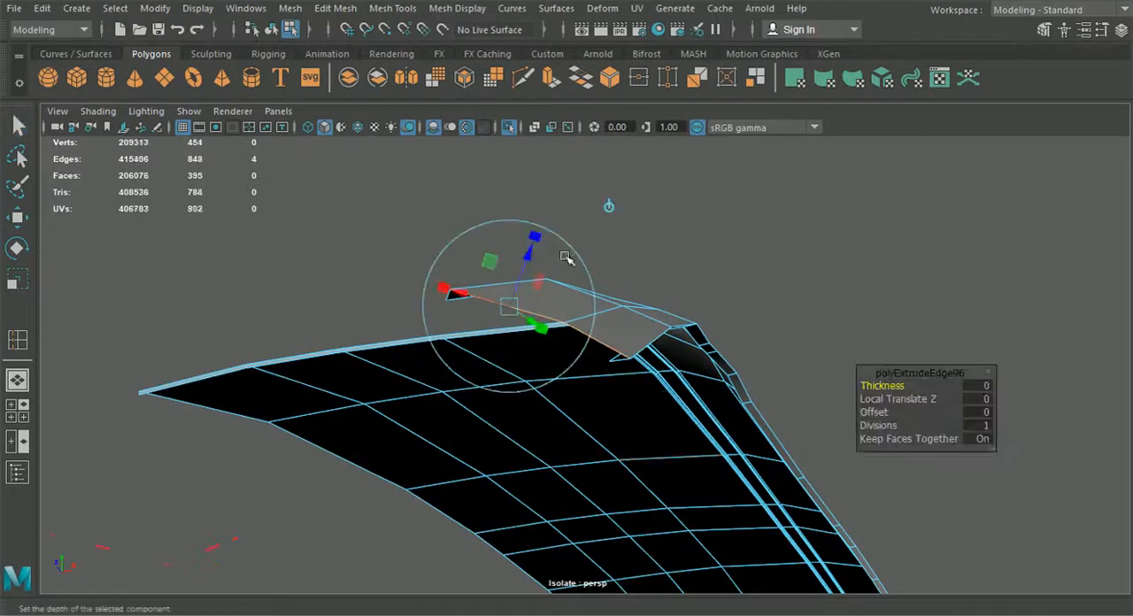
drag(528, 256, 602, 329)
right_drag(544, 195, 467, 136)
Step: Select the overlapping corner vertices of the extruded strip and merge them
click(9, 219)
alt+drag(354, 332, 602, 390)
alt+middle_drag(602, 390, 440, 346)
alt+drag(440, 346, 651, 341)
alt+middle_drag(651, 341, 501, 370)
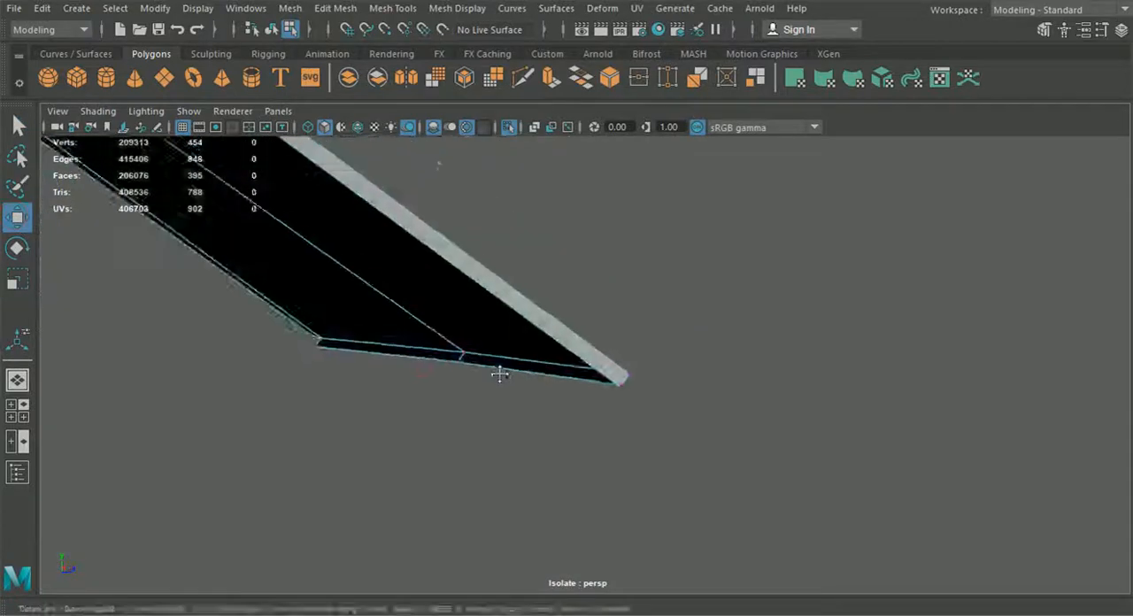
alt+drag(501, 371, 625, 349)
alt+middle_drag(625, 349, 554, 389)
scroll(555, 391, up, 3)
drag(823, 257, 850, 241)
alt+drag(836, 285, 567, 288)
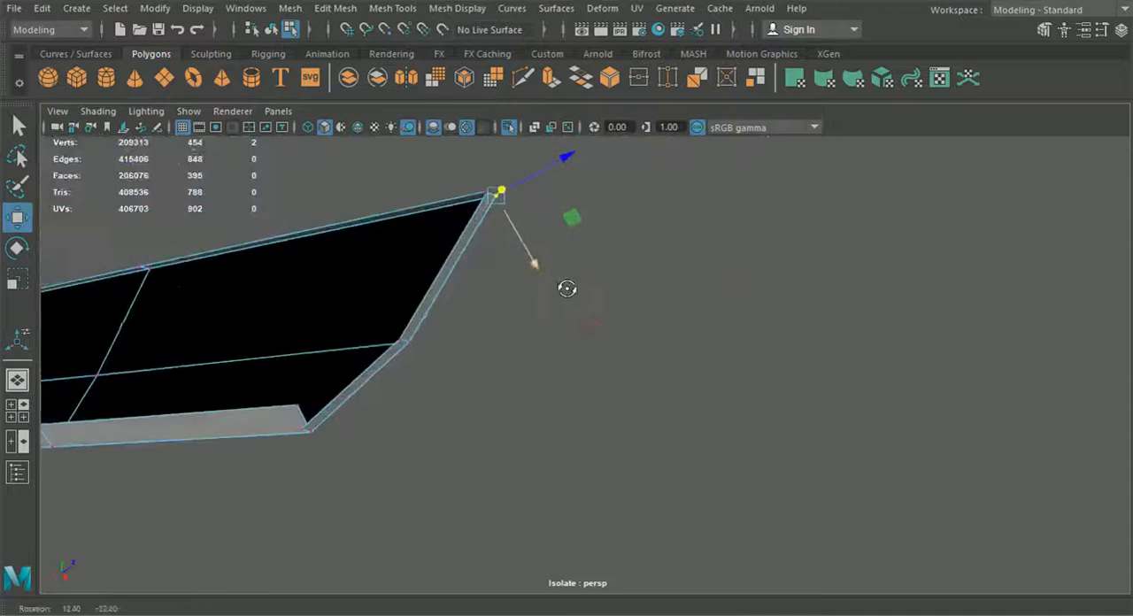
alt+middle_drag(567, 289, 588, 366)
scroll(586, 366, up, 4)
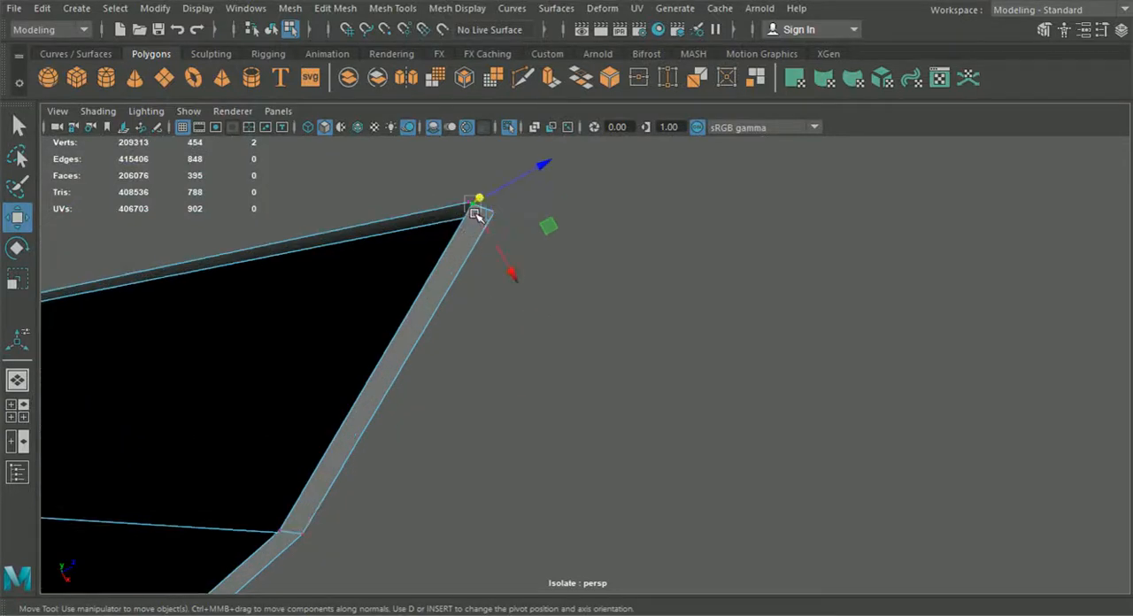
drag(409, 172, 474, 214)
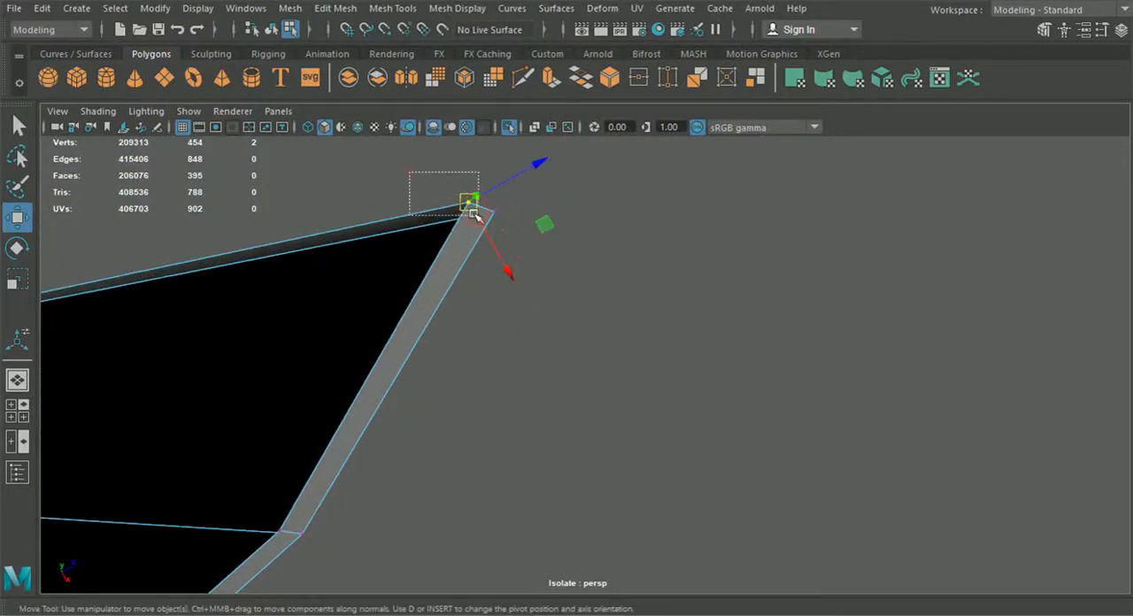
click(397, 12)
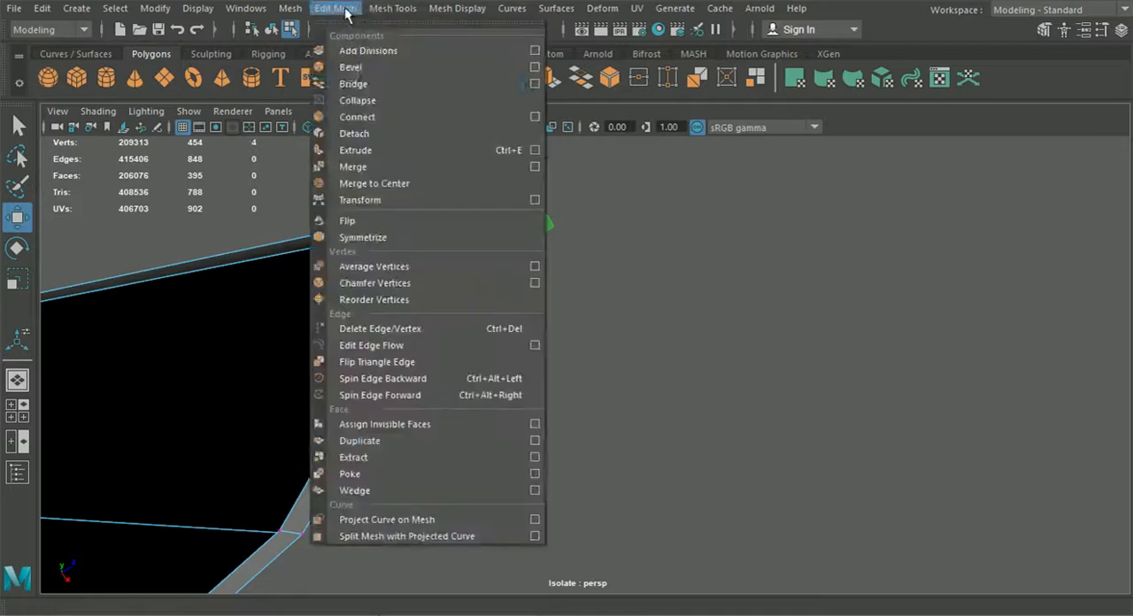
click(362, 169)
Step: Select the vertices at the strip's other corner and merge them as well
alt+middle_drag(399, 320, 615, 190)
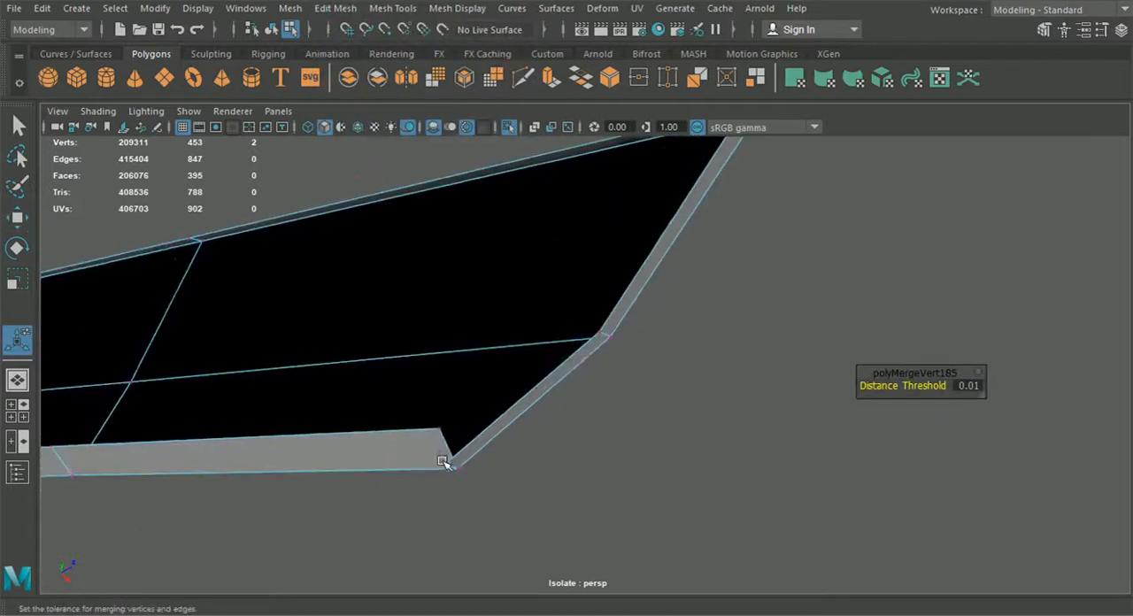
click(443, 461)
key(w)
drag(447, 465, 425, 434)
key(g)
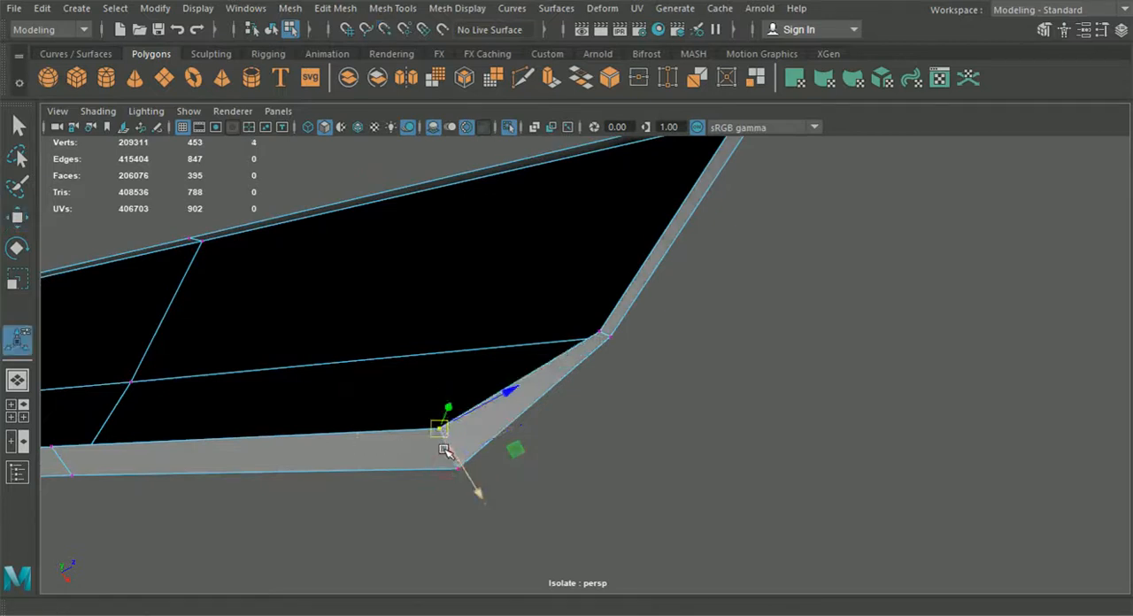
scroll(486, 486, down, 5)
alt+drag(485, 487, 419, 477)
alt+drag(556, 358, 580, 399)
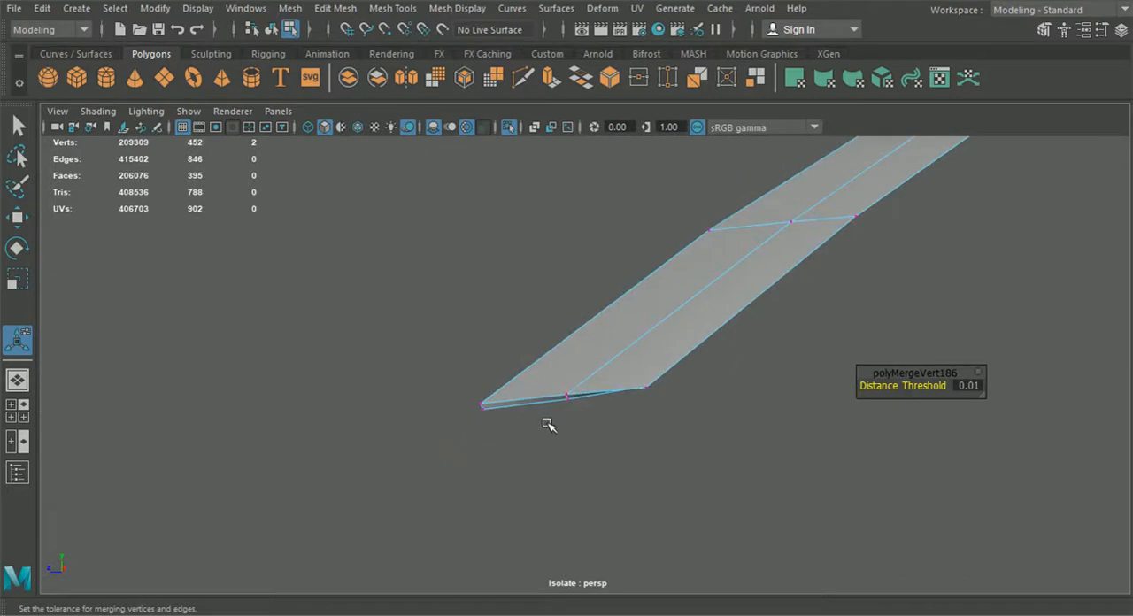
Step: Select the border edges along the fender panel's edge and extrude them
click(271, 29)
alt+drag(468, 387, 742, 490)
alt+middle_drag(742, 489, 523, 403)
click(741, 455)
alt+drag(742, 470, 532, 447)
alt+middle_drag(531, 448, 926, 492)
alt+drag(863, 486, 729, 380)
right_drag(709, 124, 710, 80)
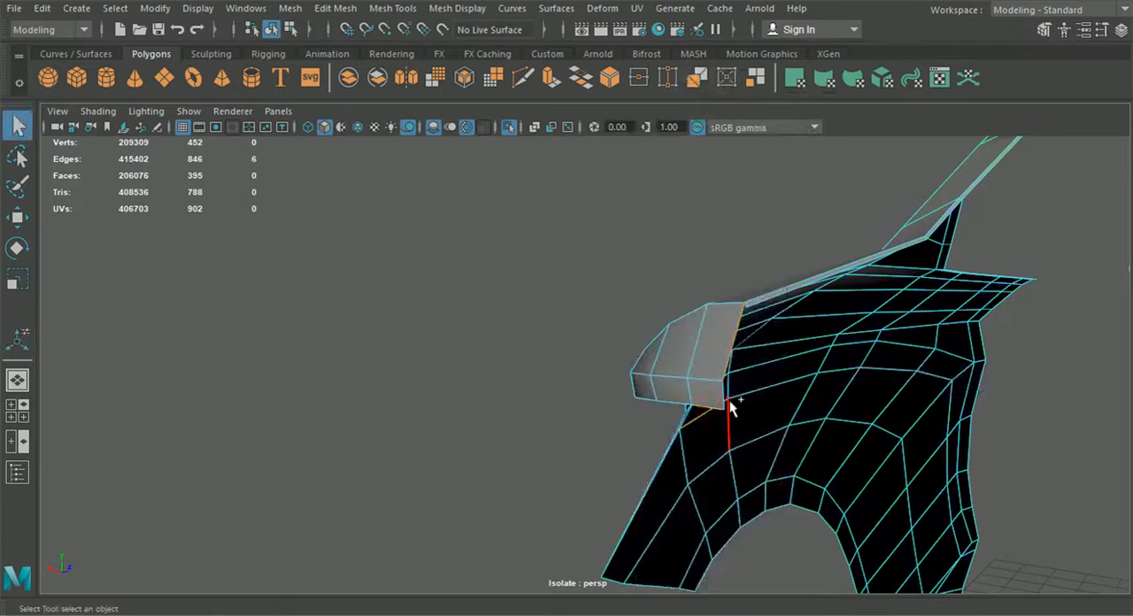
alt+drag(729, 402, 571, 421)
alt+middle_drag(571, 421, 928, 390)
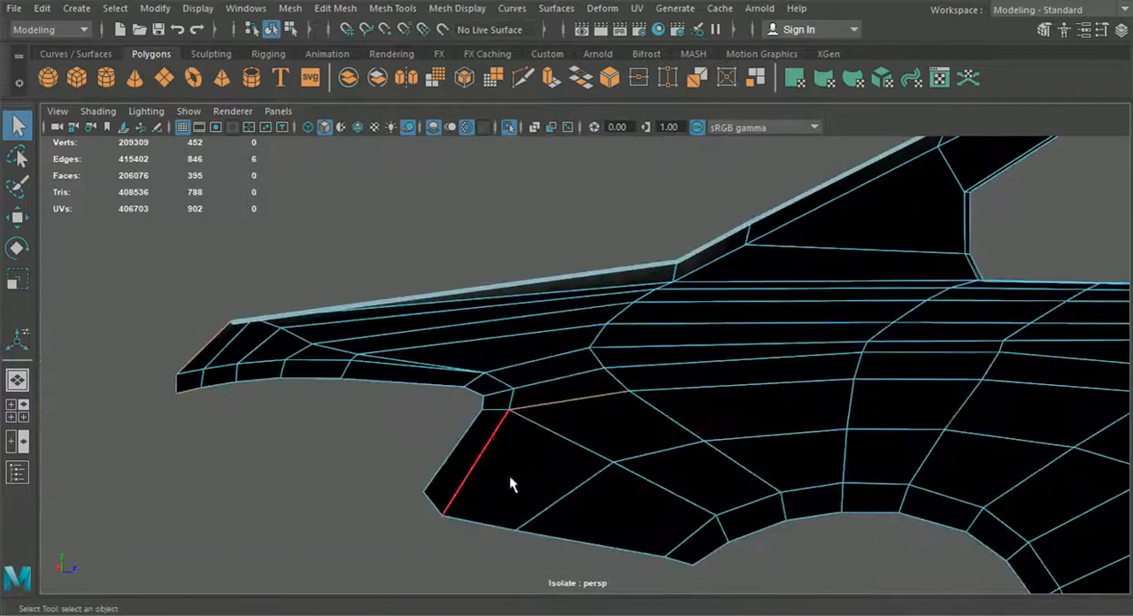
ctrl+drag(543, 382, 602, 354)
alt+drag(566, 425, 664, 410)
scroll(664, 410, up, 5)
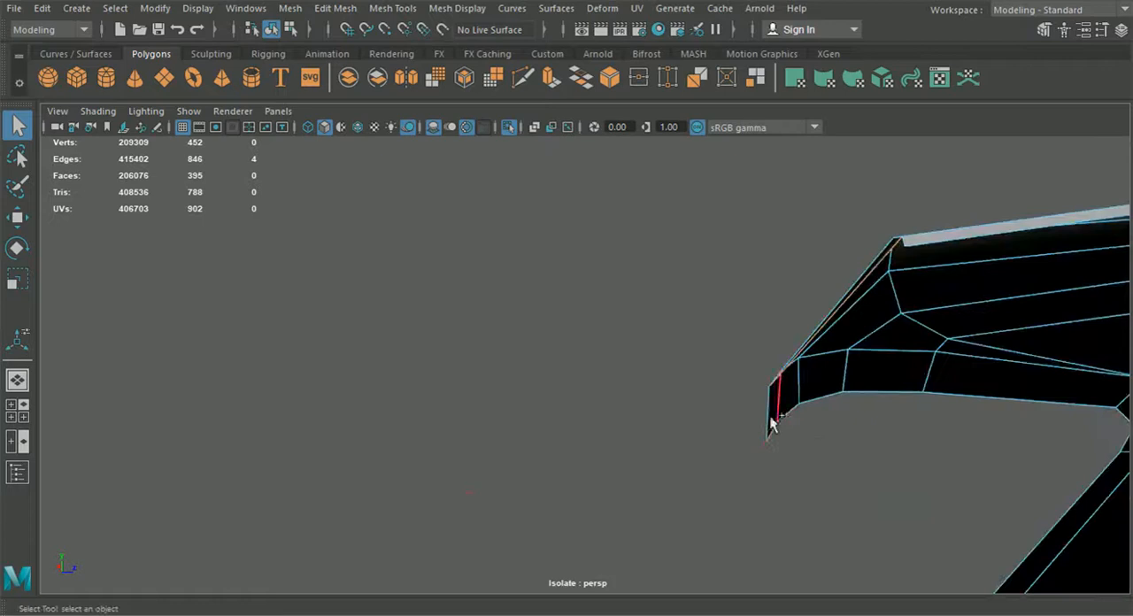
alt+drag(815, 410, 499, 491)
scroll(744, 402, up, 2)
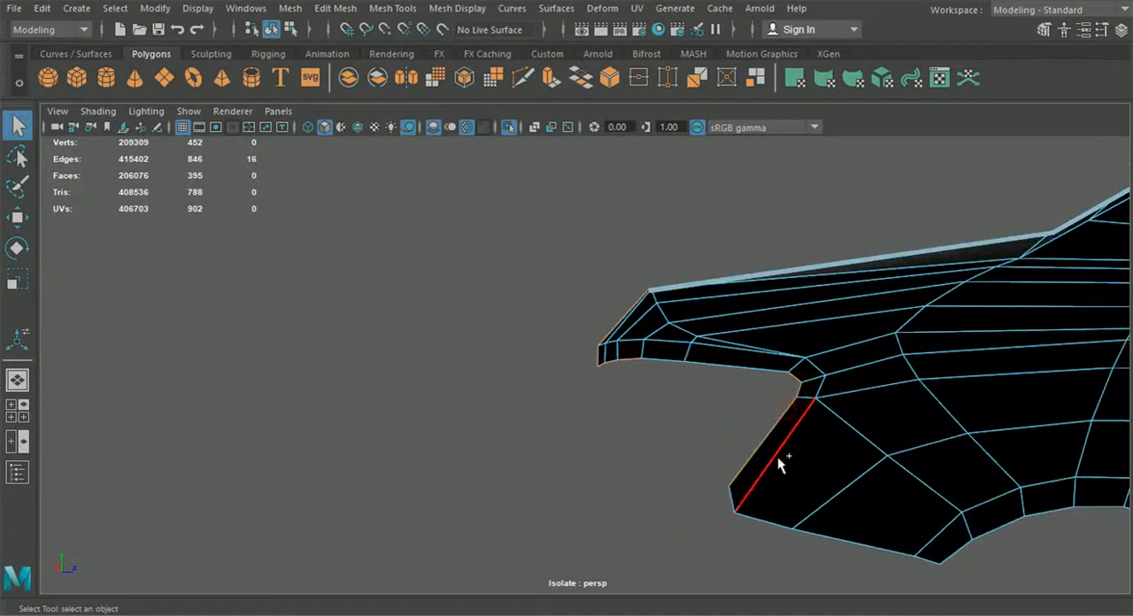
alt+drag(736, 501, 1038, 498)
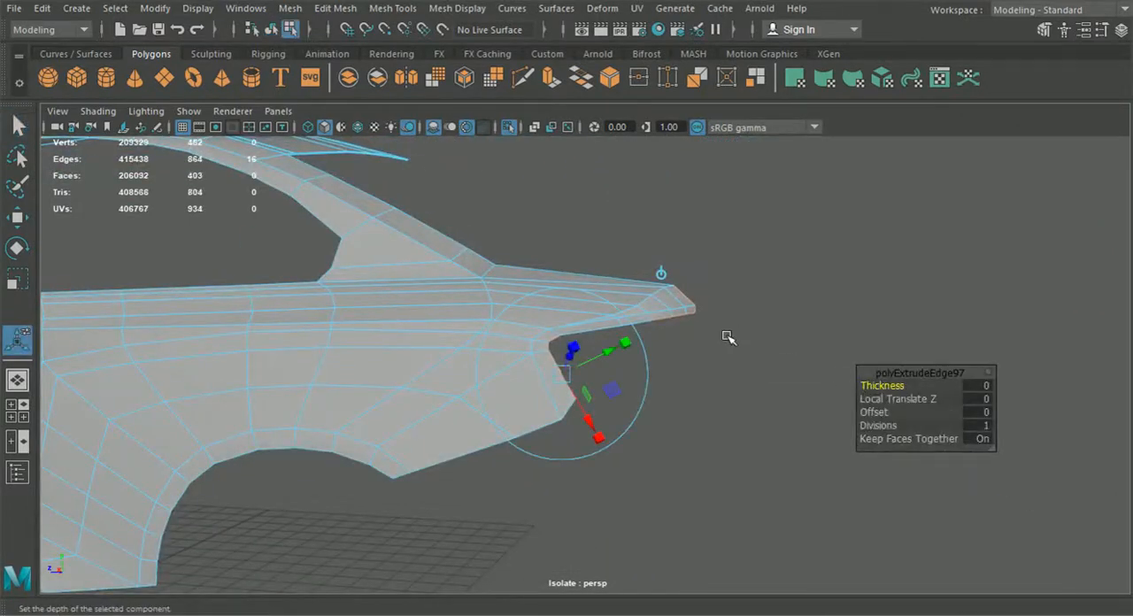
Step: Pull the extruded fender edges inward to give the fender's edge thickness
click(664, 277)
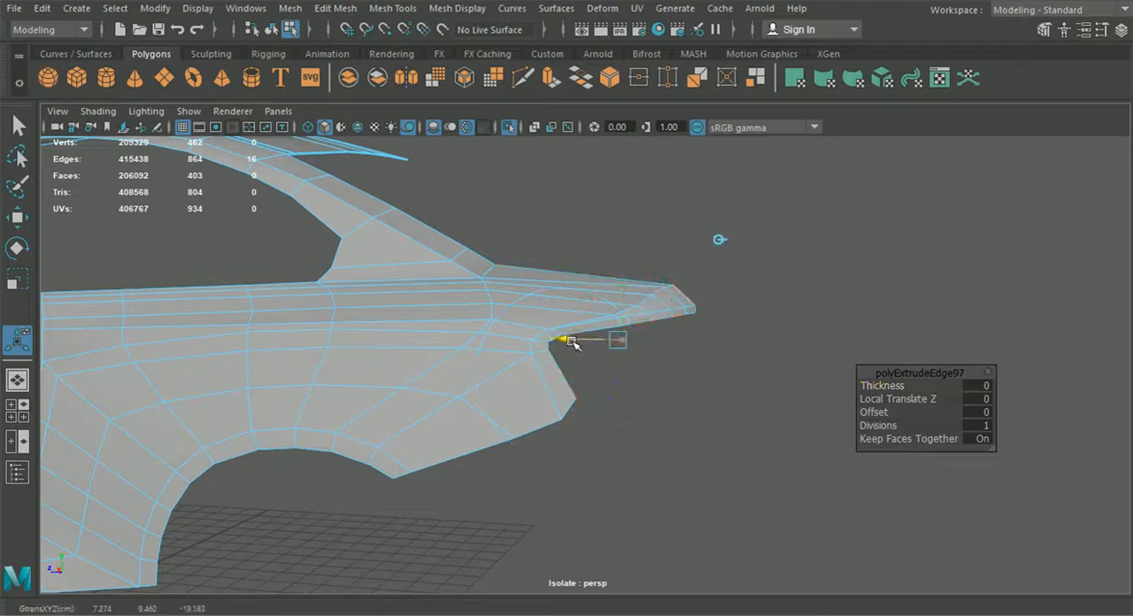
alt+drag(571, 344, 588, 440)
drag(726, 464, 721, 464)
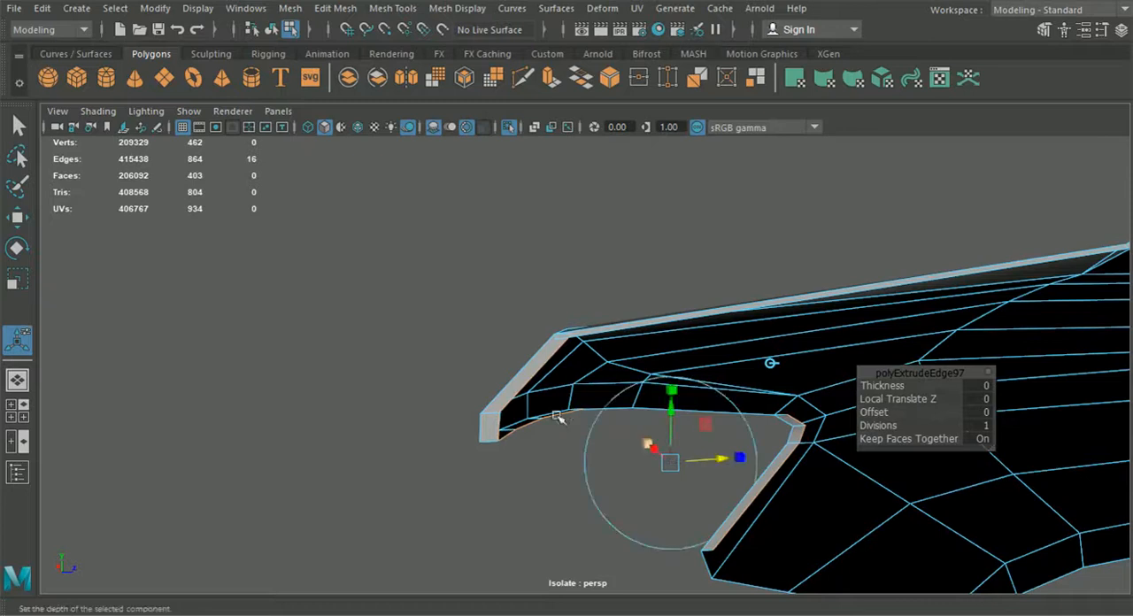
alt+drag(562, 418, 608, 396)
right_drag(610, 363, 529, 137)
Step: Select the two corner vertices where the new fender lip meets the roof lip and merge them
key(w)
scroll(425, 349, up, 5)
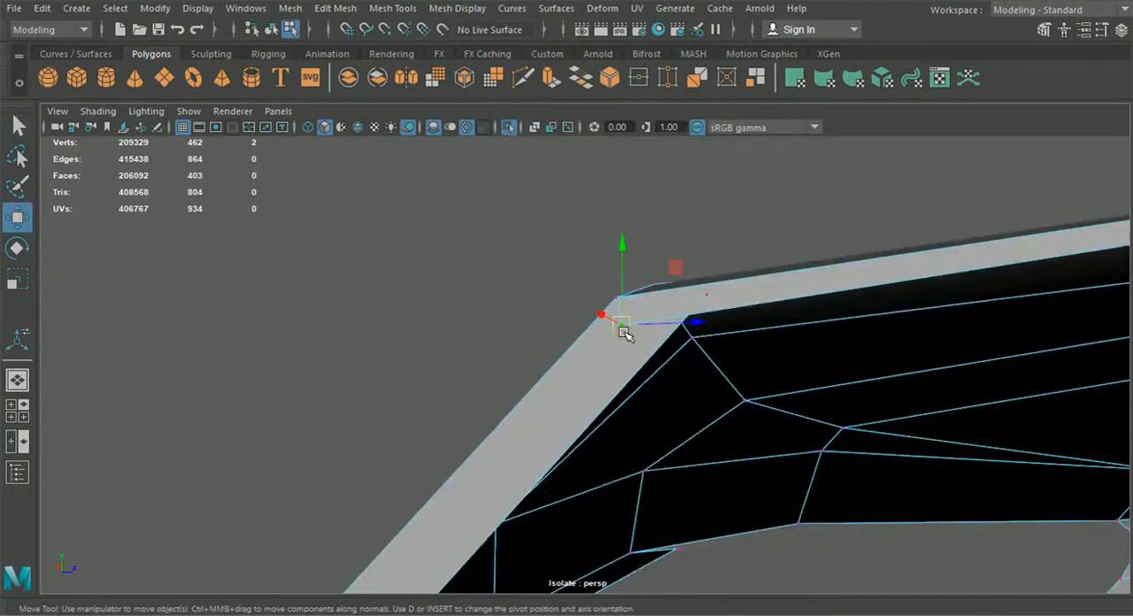
drag(622, 336, 688, 284)
click(335, 8)
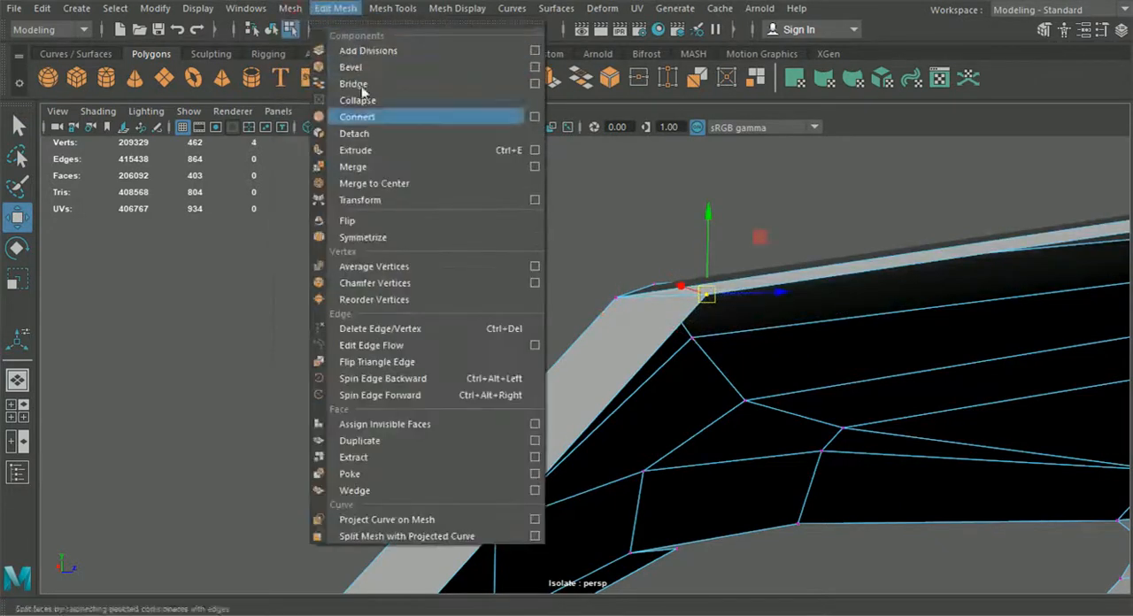
click(377, 168)
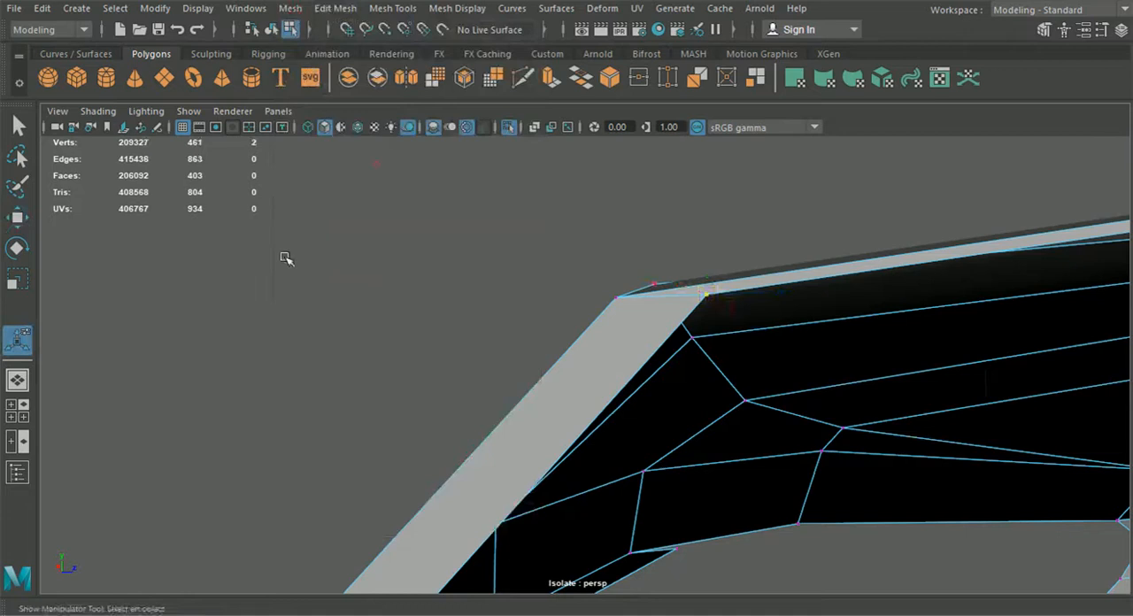
Step: Move the merged corner vertex slightly down to align it with the lip
click(17, 217)
drag(711, 220, 711, 239)
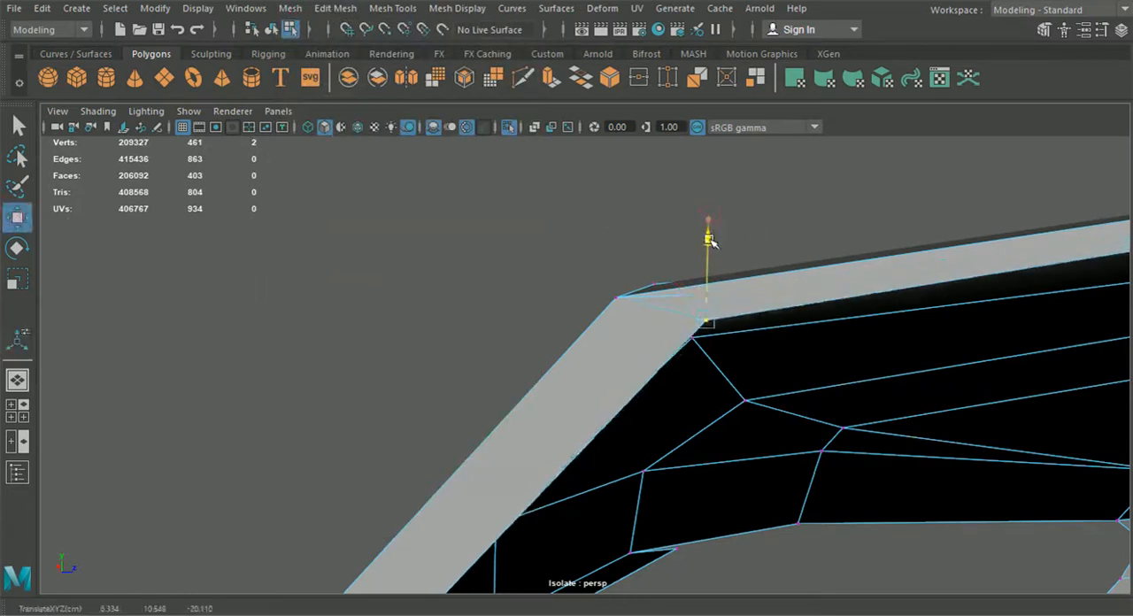
drag(786, 325, 743, 324)
alt+drag(670, 254, 327, 371)
alt+middle_drag(526, 391, 420, 372)
alt+drag(420, 372, 451, 370)
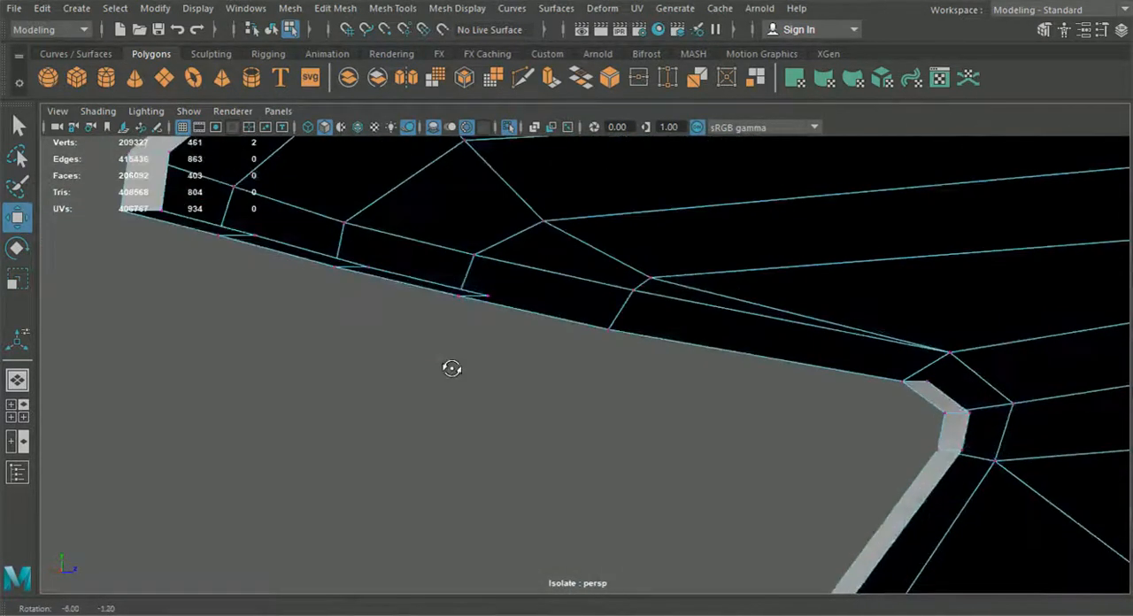
Step: Extrude the remaining border edges along the roof panel's lower edge and pull them inward to continue the lip
right_drag(544, 128, 543, 171)
right_drag(529, 96, 529, 97)
click(566, 320)
key(ctrl+e)
click(865, 257)
alt+drag(760, 359, 818, 344)
drag(875, 292, 711, 347)
alt+middle_drag(710, 346, 868, 356)
alt+drag(797, 375, 767, 375)
right_drag(737, 135, 696, 130)
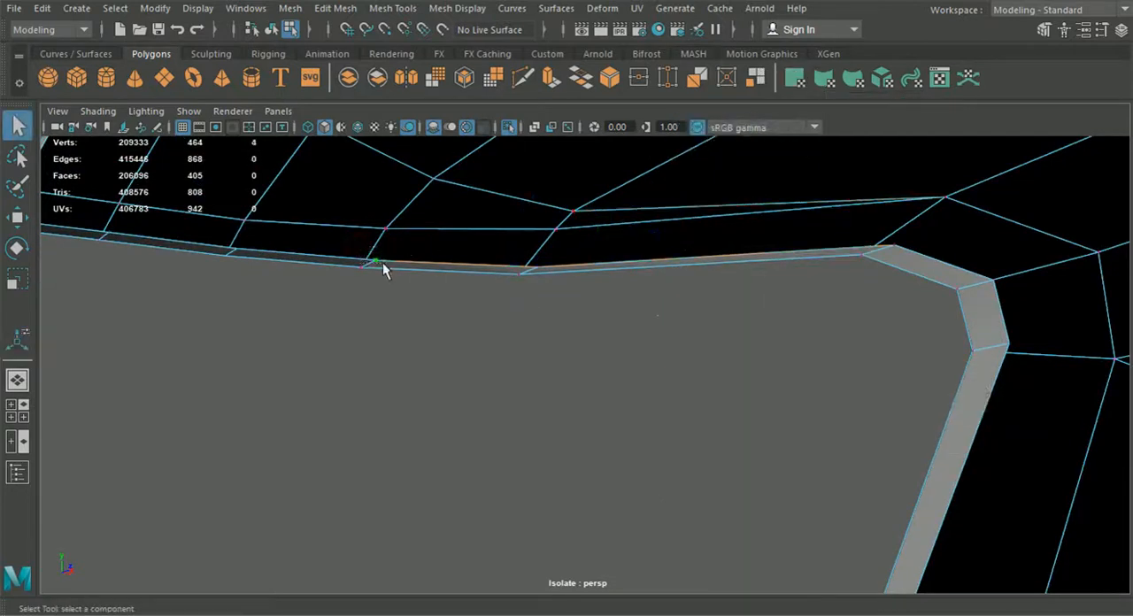
Step: Merge the corner vertices where the new roof lip meets the fender lip
click(341, 12)
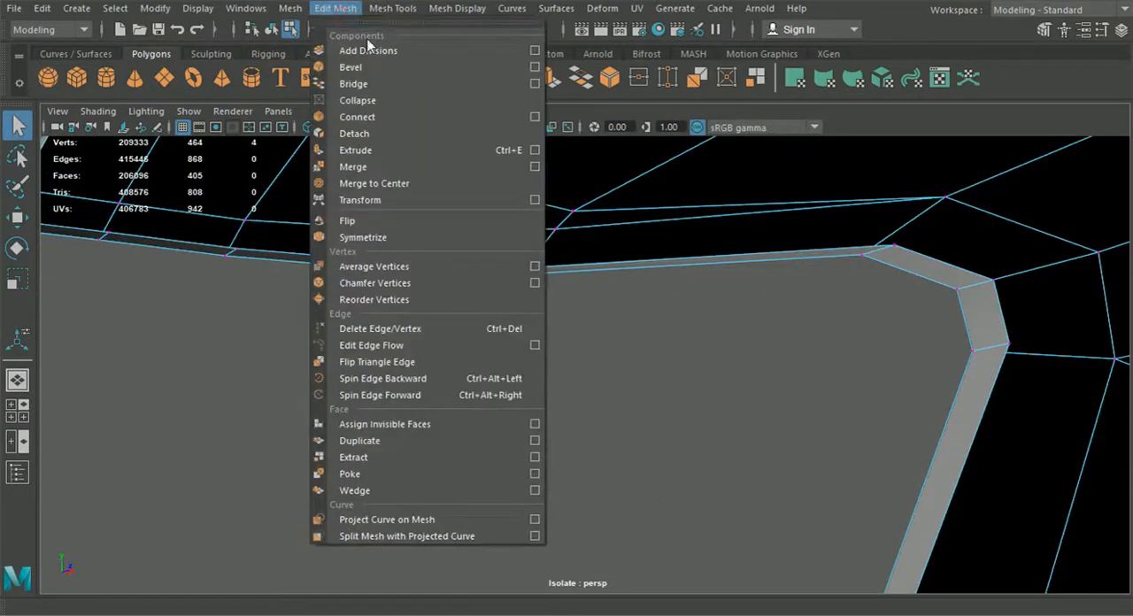
click(398, 166)
drag(903, 252, 904, 252)
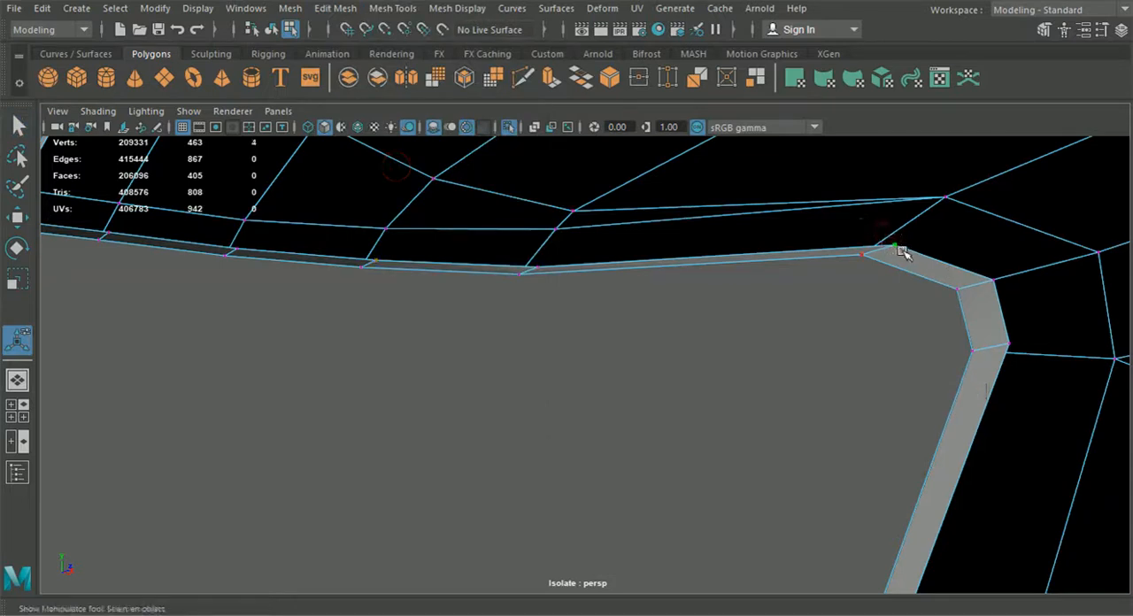
key(g)
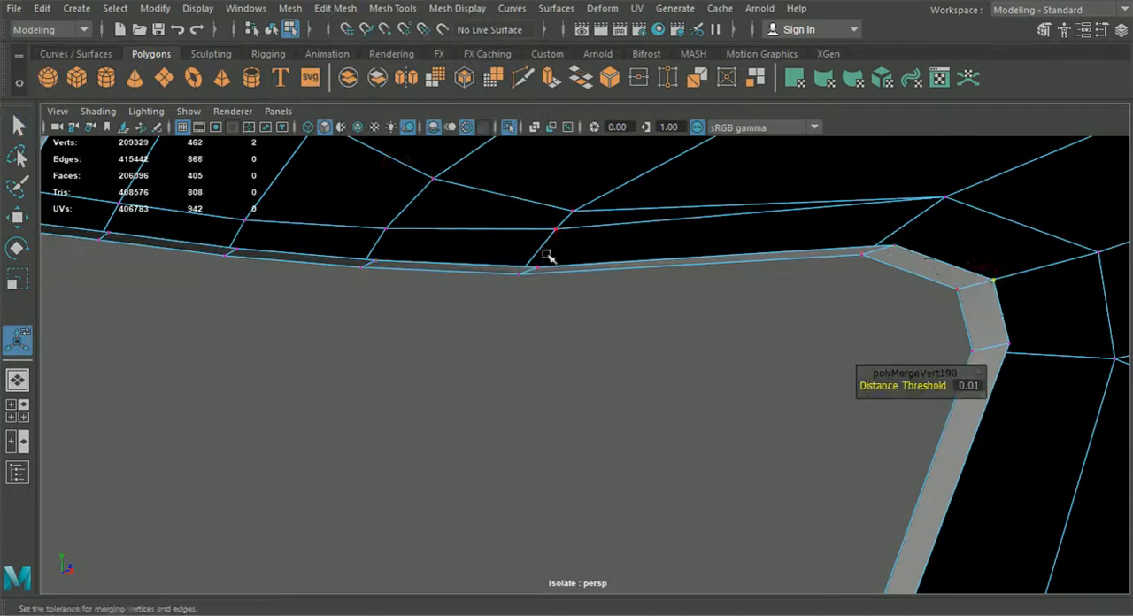
Step: Select the border edges around the fender's wheel arch and lower edges and extrude them
click(404, 340)
scroll(440, 387, down, 5)
alt+drag(440, 387, 772, 436)
alt+drag(719, 472, 662, 488)
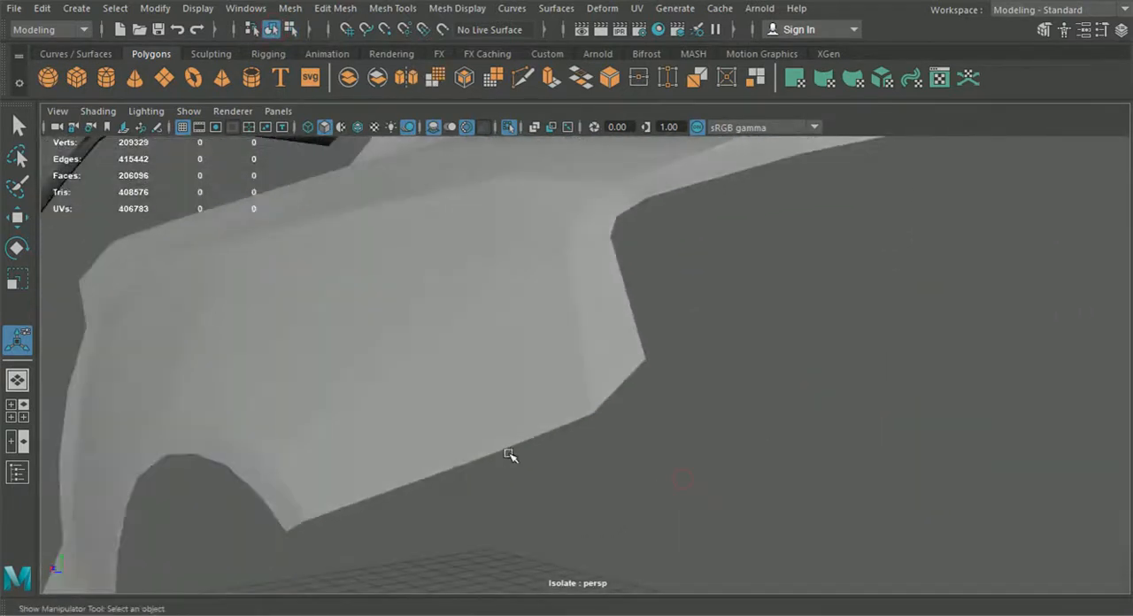
click(499, 441)
right_drag(450, 422, 445, 84)
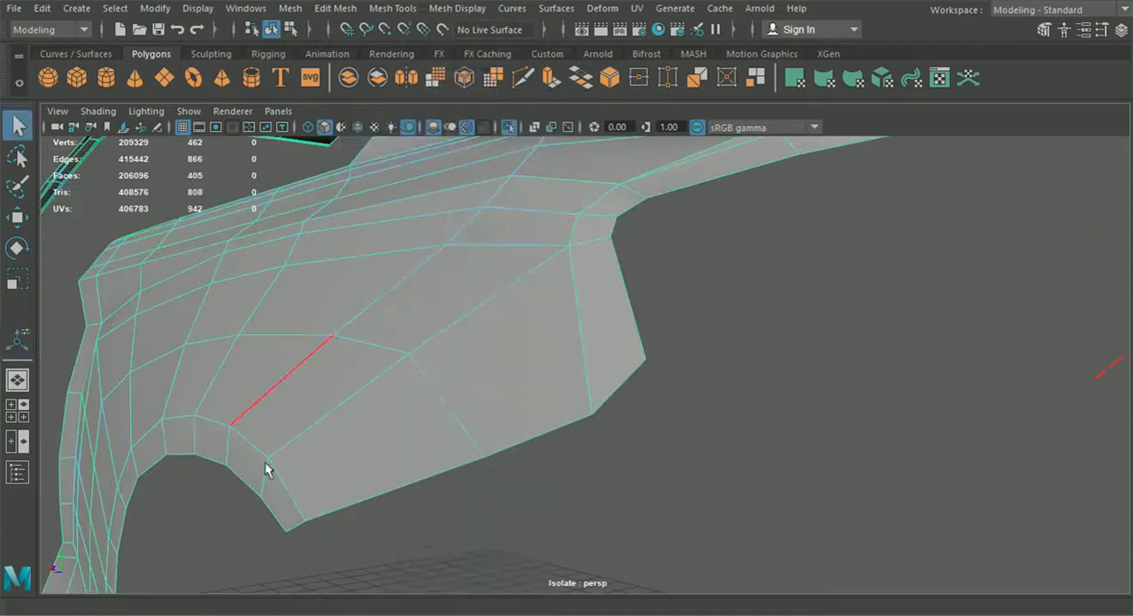
alt+drag(265, 465, 667, 276)
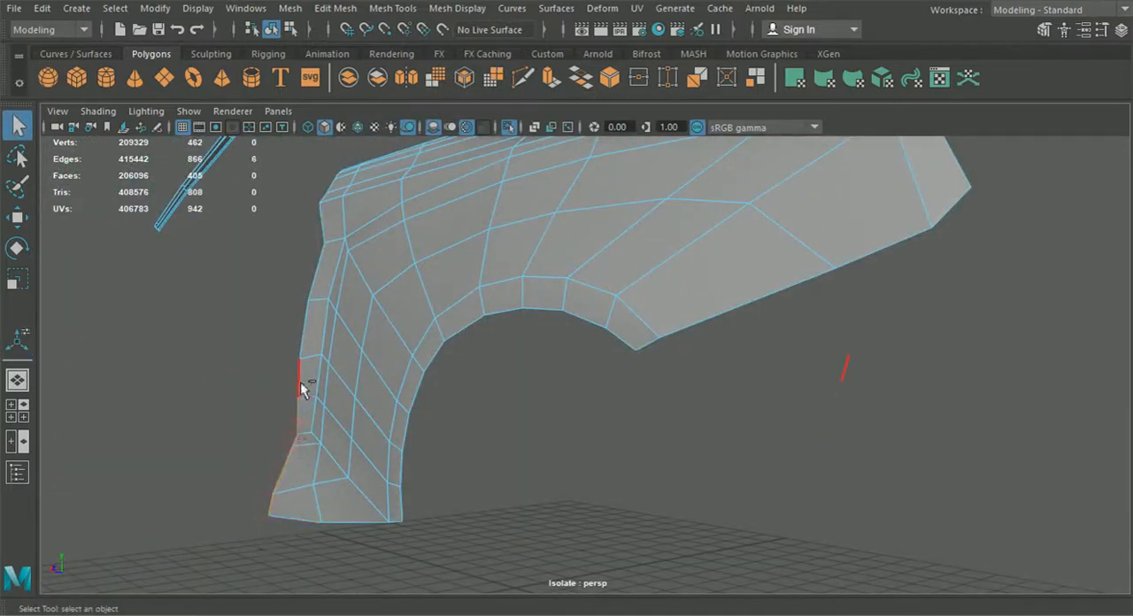
shift+click(302, 346)
shift+click(314, 280)
alt+drag(321, 397, 618, 449)
scroll(603, 416, up, 4)
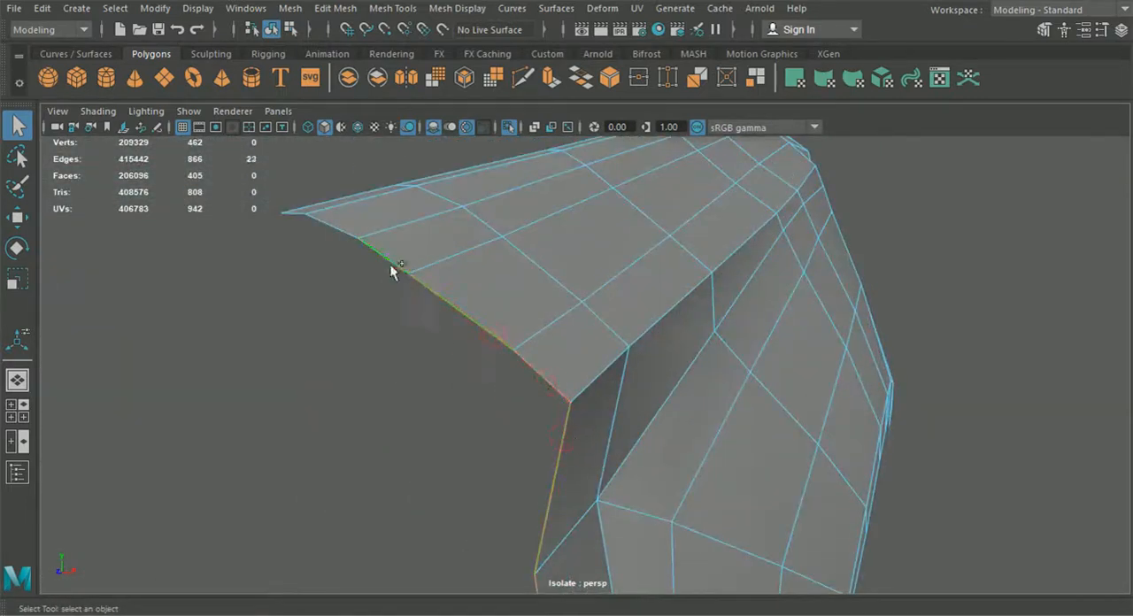
shift+click(345, 234)
alt+drag(344, 234, 350, 409)
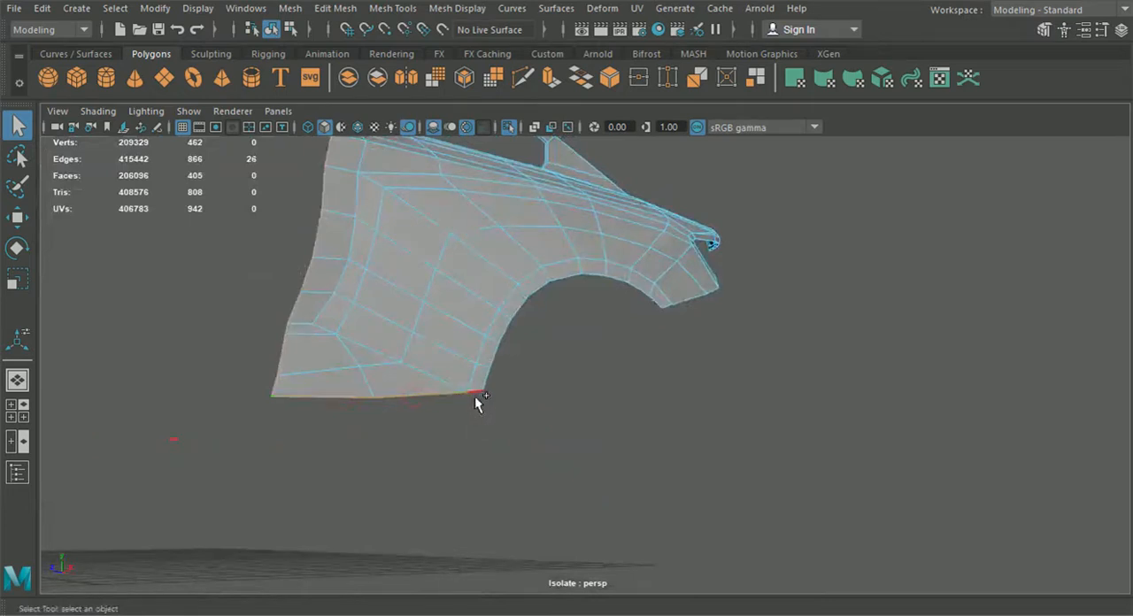
shift+click(560, 281)
shift+click(589, 276)
shift+click(713, 301)
alt+drag(714, 301, 617, 487)
alt+drag(583, 349, 730, 447)
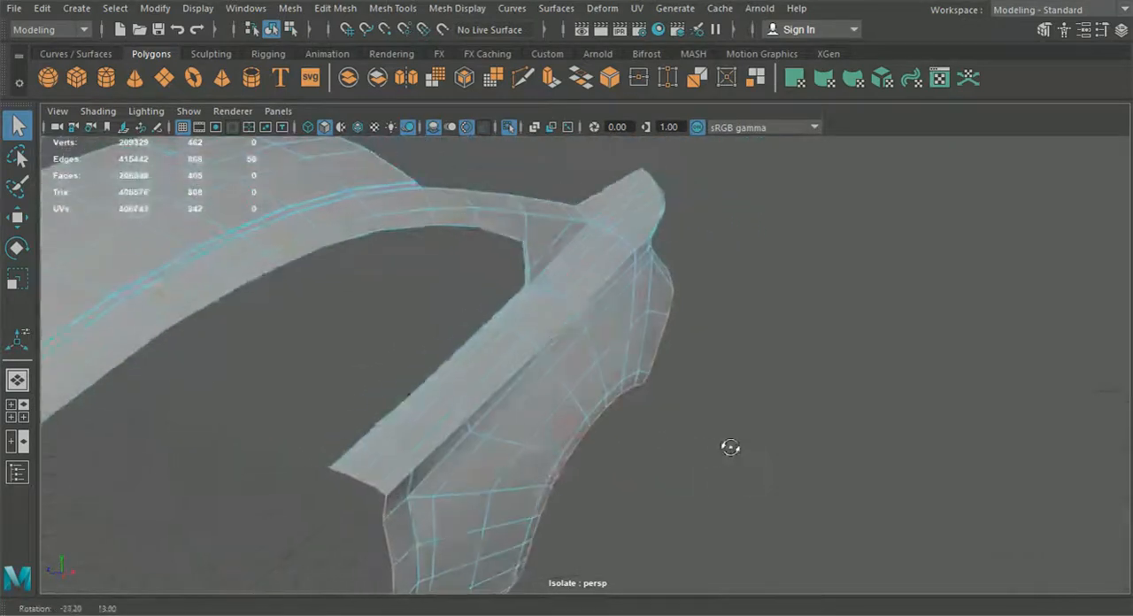
alt+drag(452, 396, 588, 386)
key(ctrl+e)
alt+drag(594, 269, 601, 313)
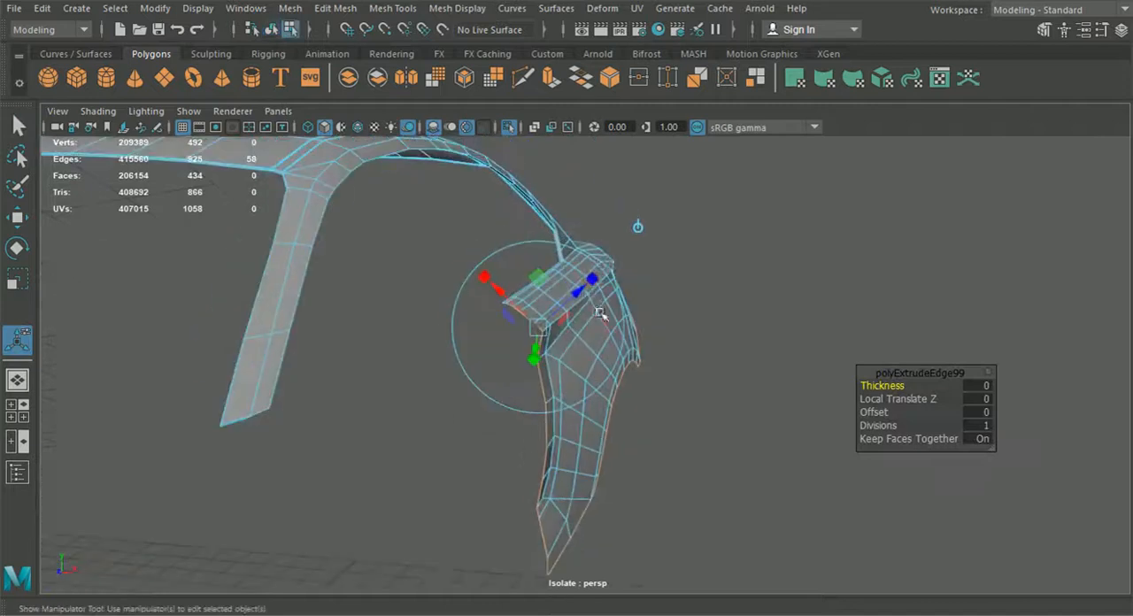
Step: Pull the newly extruded fender edges inward to give the arch edge its thickness
click(638, 226)
scroll(621, 364, up, 4)
drag(650, 401, 801, 500)
drag(862, 546, 861, 551)
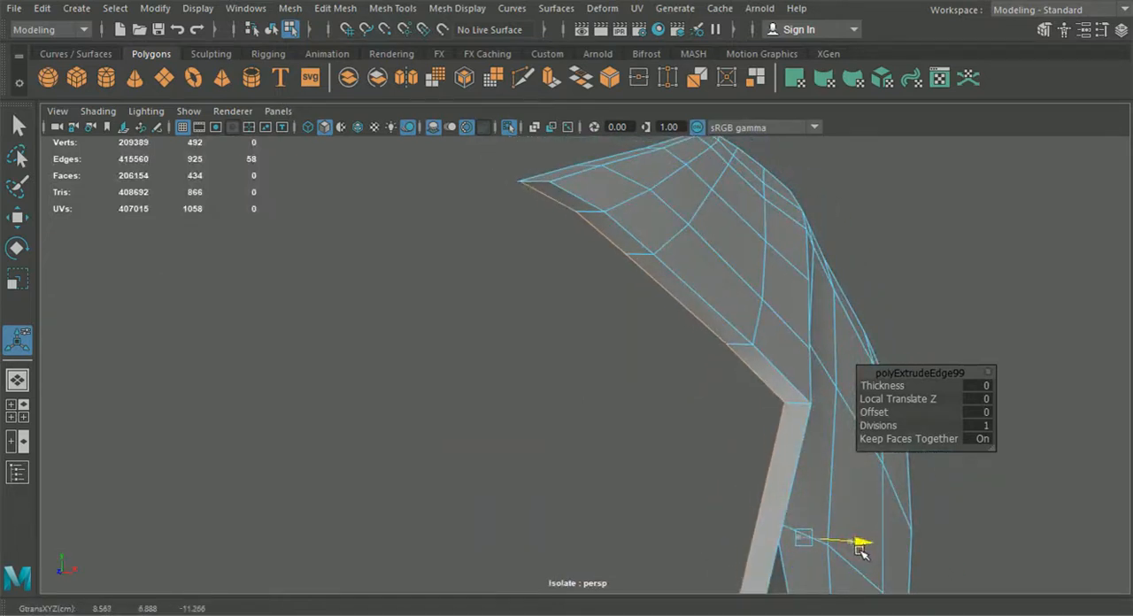
Step: Select the two overlapping vertices at the lip's corner and merge them
alt+middle_drag(620, 340, 680, 390)
right_drag(724, 342, 642, 125)
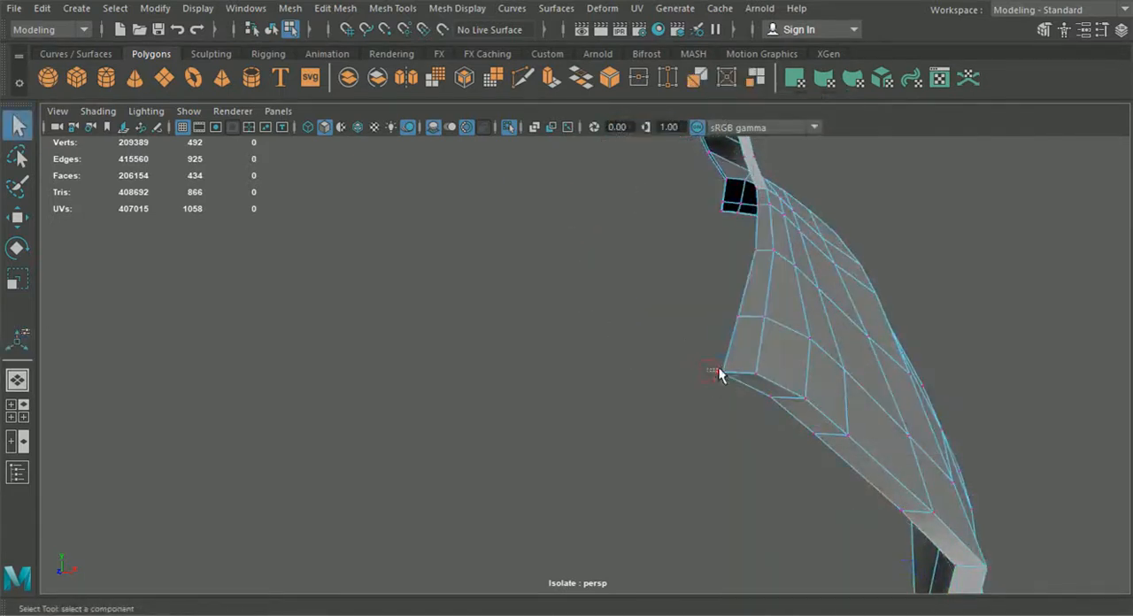
click(390, 8)
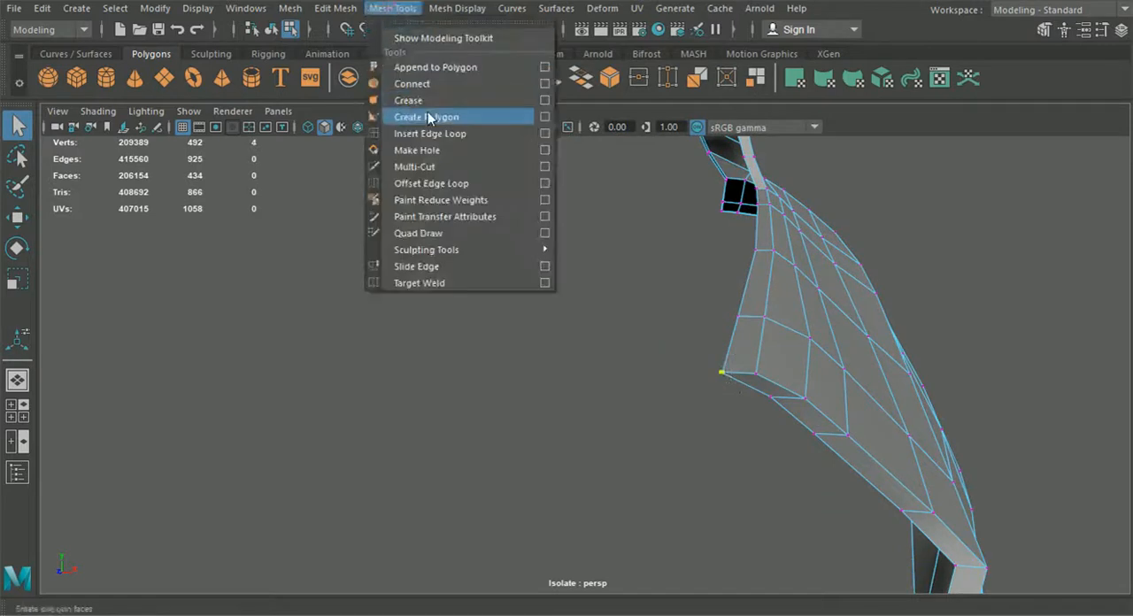
mouse_move(335, 8)
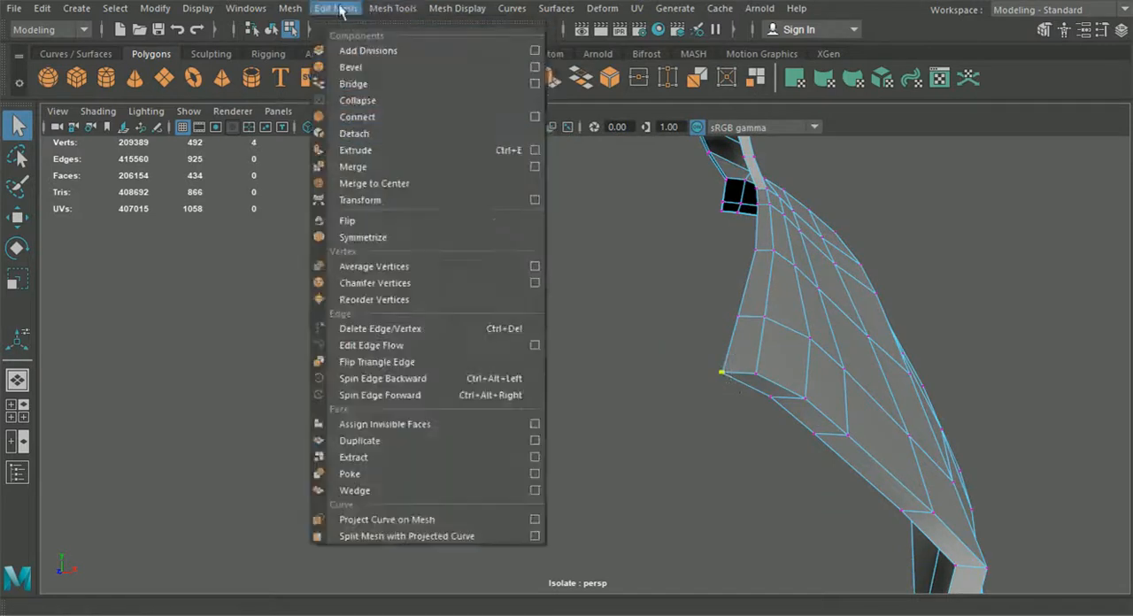
click(375, 167)
alt+drag(554, 296, 420, 417)
alt+middle_drag(420, 417, 750, 357)
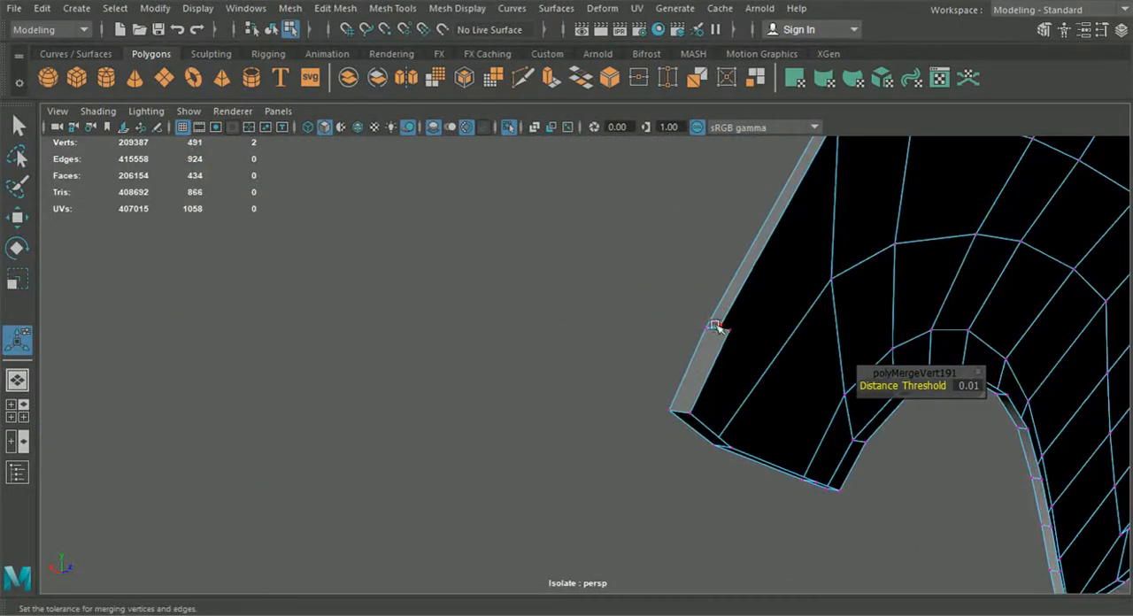
Step: Snap the lip's corner vertex onto its neighbouring lip vertex and merge the two
click(716, 326)
click(19, 219)
alt+drag(473, 310, 418, 363)
key(v)
mouse_move(639, 405)
mouse_down()
mouse_move(662, 417)
mouse_move(642, 399)
mouse_up()
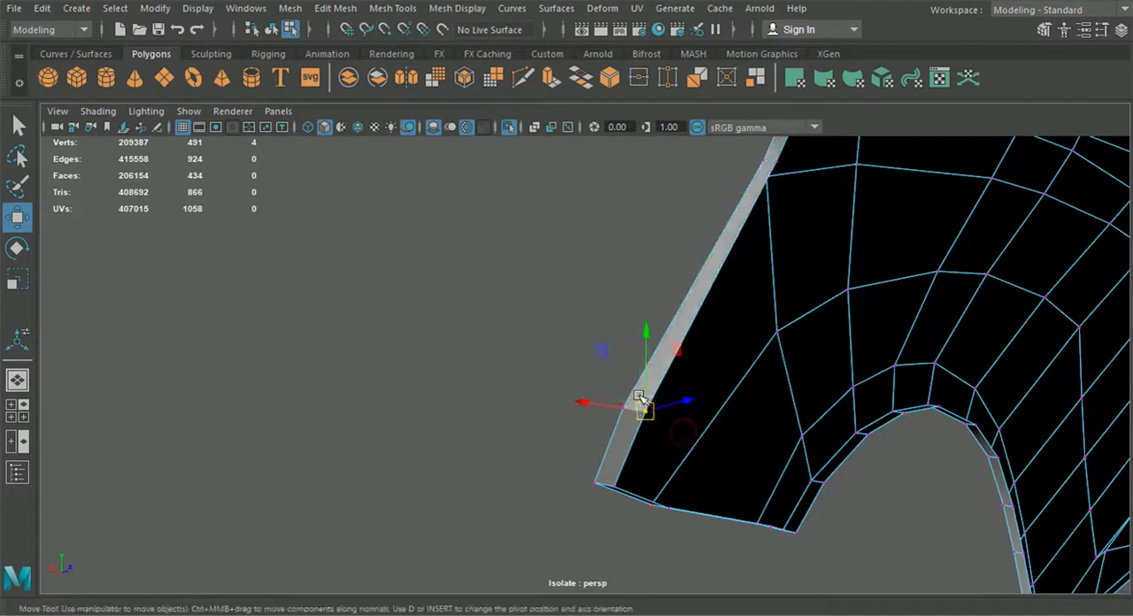
click(335, 8)
click(358, 166)
Step: Move the merged corner vertex slightly to line it up with the lip, then reselect the whole mesh
alt+drag(470, 336, 564, 400)
key(w)
mouse_move(632, 421)
mouse_down()
mouse_move(584, 403)
mouse_move(497, 413)
mouse_move(557, 435)
mouse_move(638, 440)
mouse_up()
click(678, 473)
click(271, 30)
click(802, 357)
alt+drag(802, 357, 378, 337)
click(546, 366)
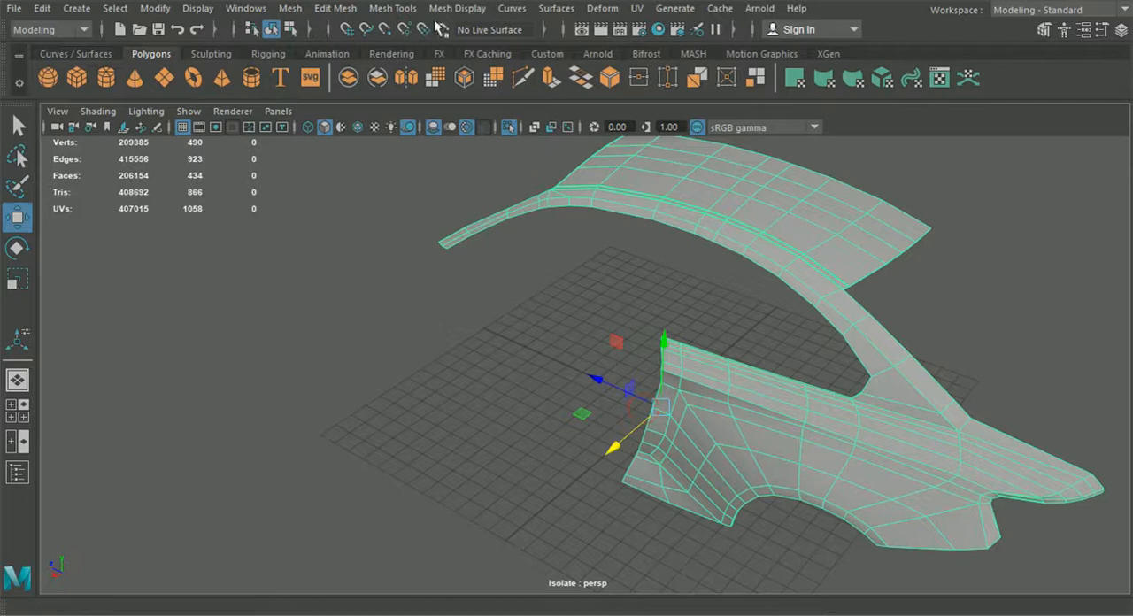
Step: Insert an edge loop across the fender near the pillar junction and undo it
click(335, 8)
mouse_move(393, 8)
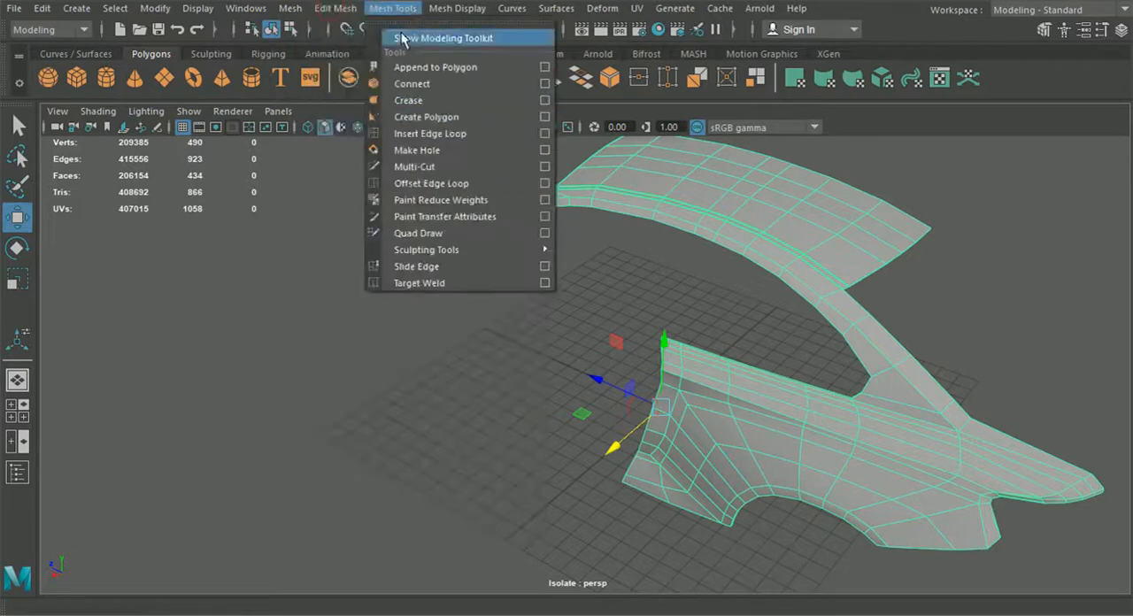
click(427, 139)
scroll(564, 286, up, 4)
alt+drag(564, 286, 664, 319)
scroll(515, 238, up, 3)
scroll(514, 232, up, 2)
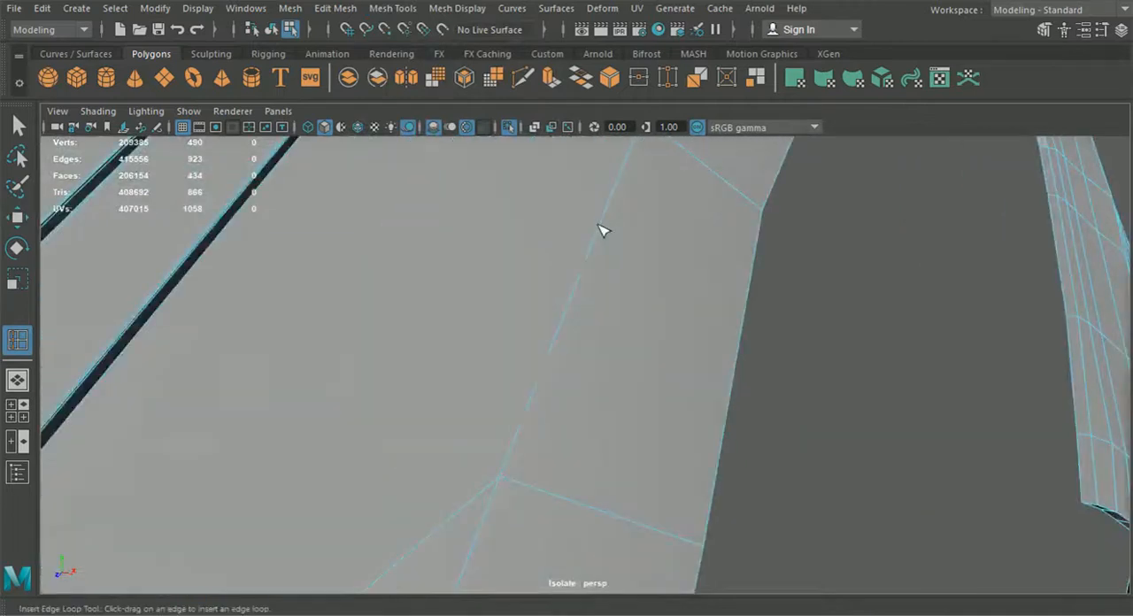
alt+drag(599, 230, 611, 233)
click(611, 232)
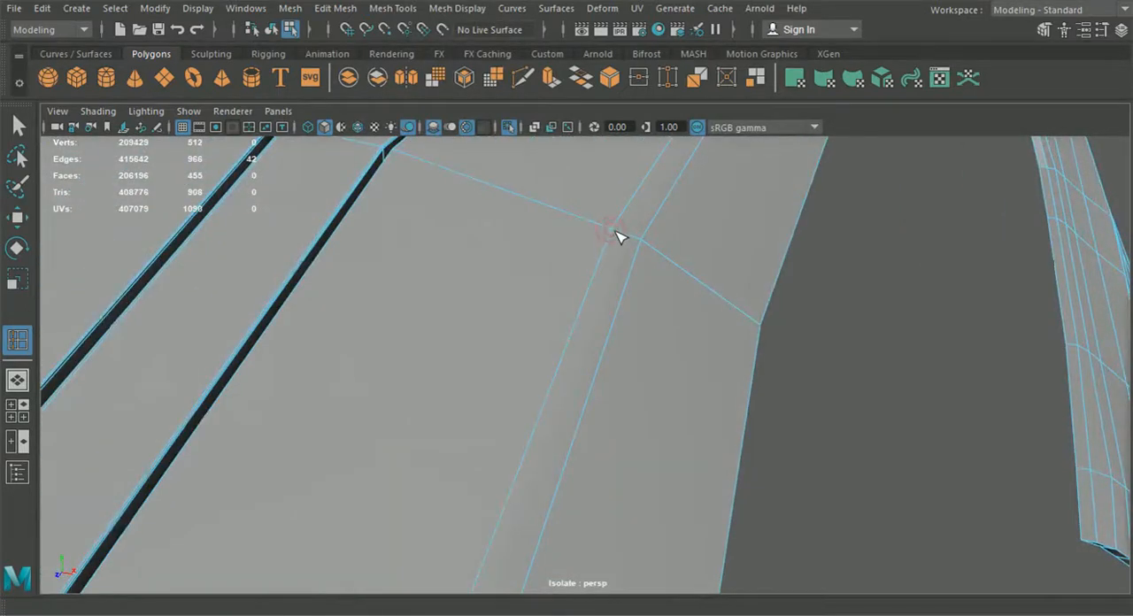
key(ctrl+z)
Step: Insert an edge loop through the junction where the roof pillar meets the fender
alt+drag(624, 234, 624, 253)
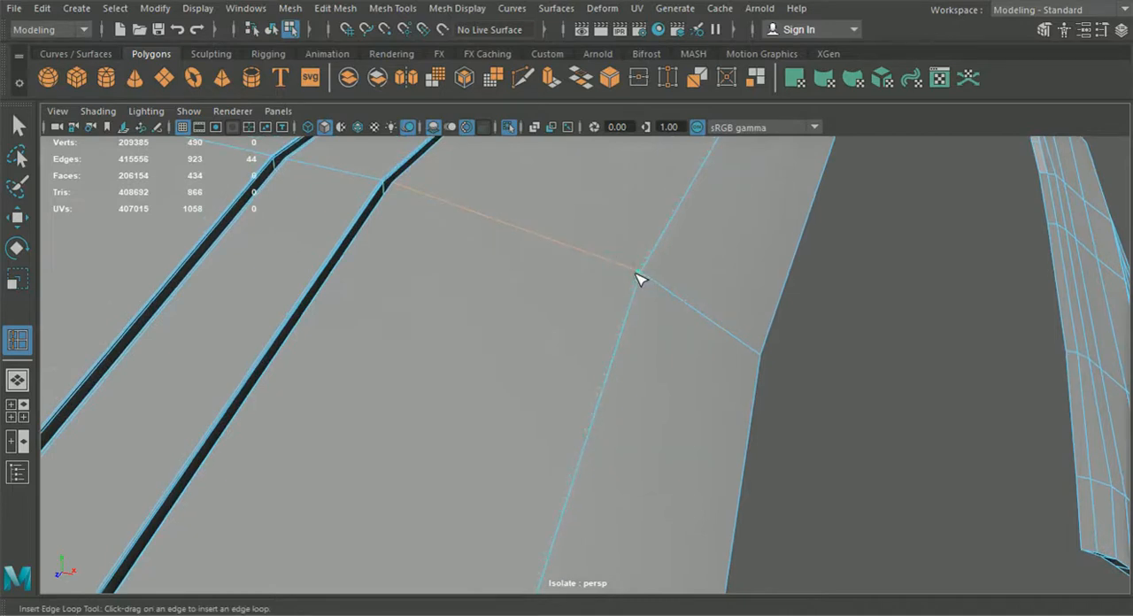
click(639, 279)
alt+drag(639, 278, 456, 355)
alt+middle_drag(681, 458, 558, 399)
scroll(558, 399, up, 6)
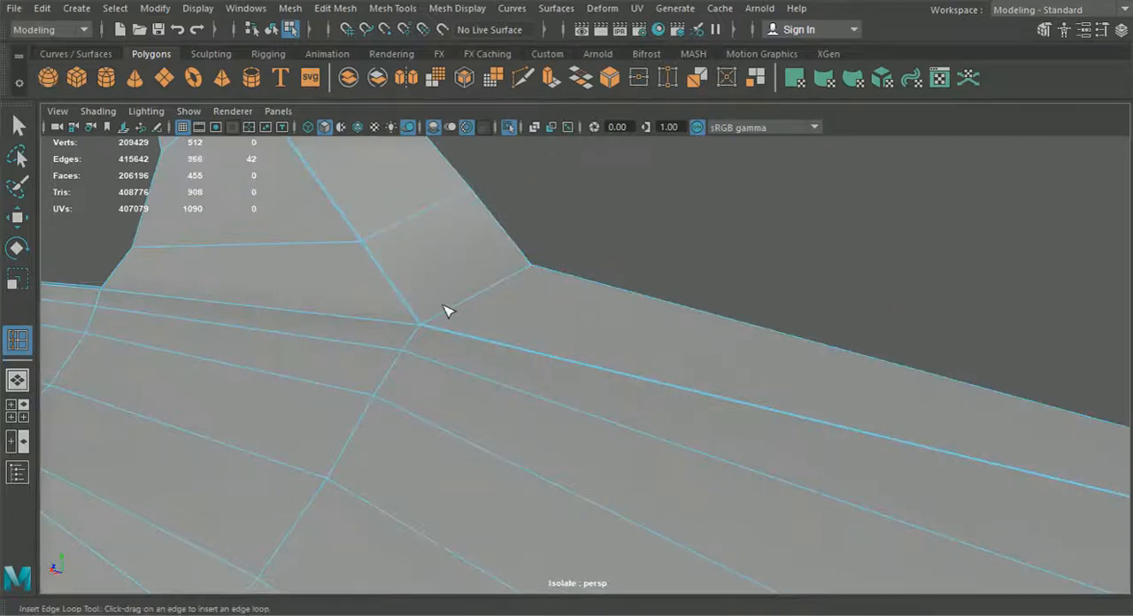
scroll(676, 421, down, 5)
Step: Preview the smoothed mesh and orbit around the roof, pillar and fender to inspect the surface flow
click(273, 31)
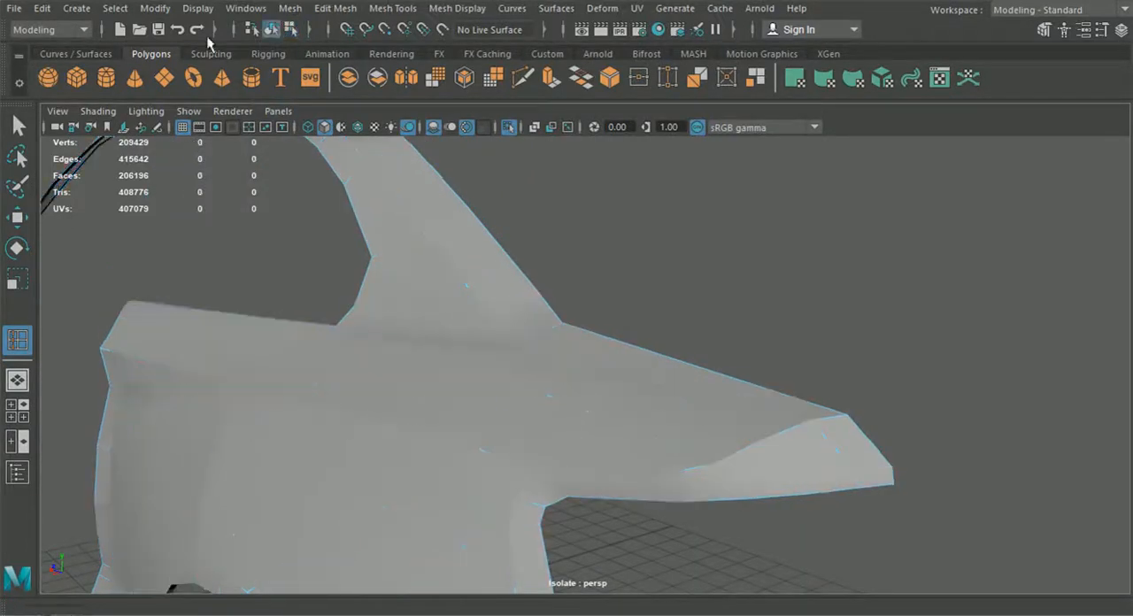
click(16, 126)
click(417, 238)
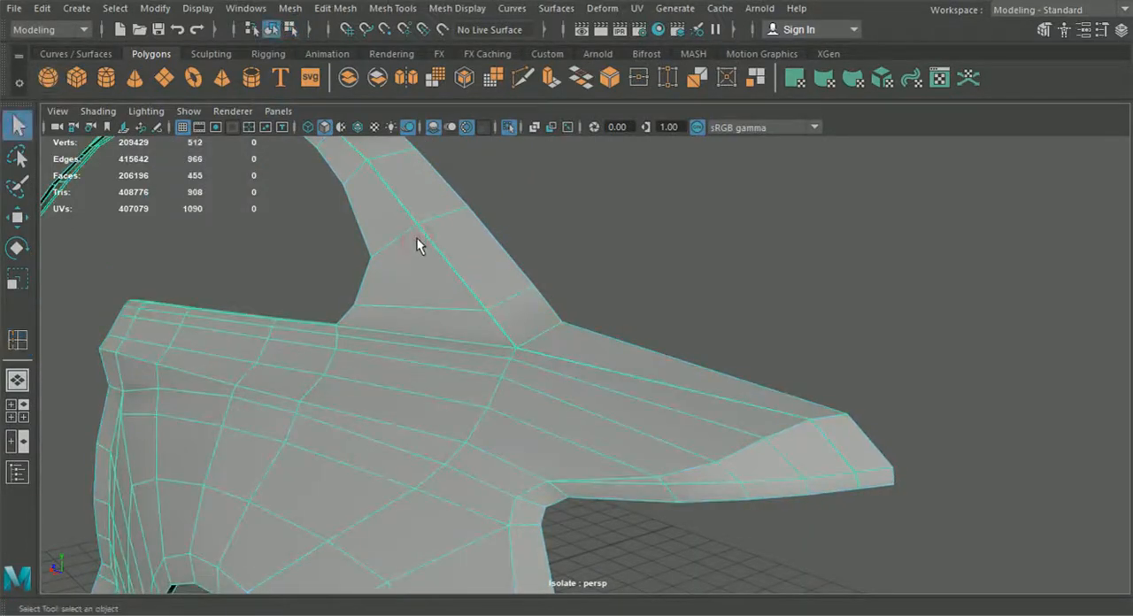
key(3)
click(637, 255)
scroll(598, 341, down, 5)
alt+drag(611, 352, 792, 363)
alt+drag(825, 227, 609, 234)
alt+middle_drag(598, 278, 709, 299)
alt+middle_drag(631, 323, 706, 326)
alt+middle_drag(681, 371, 642, 358)
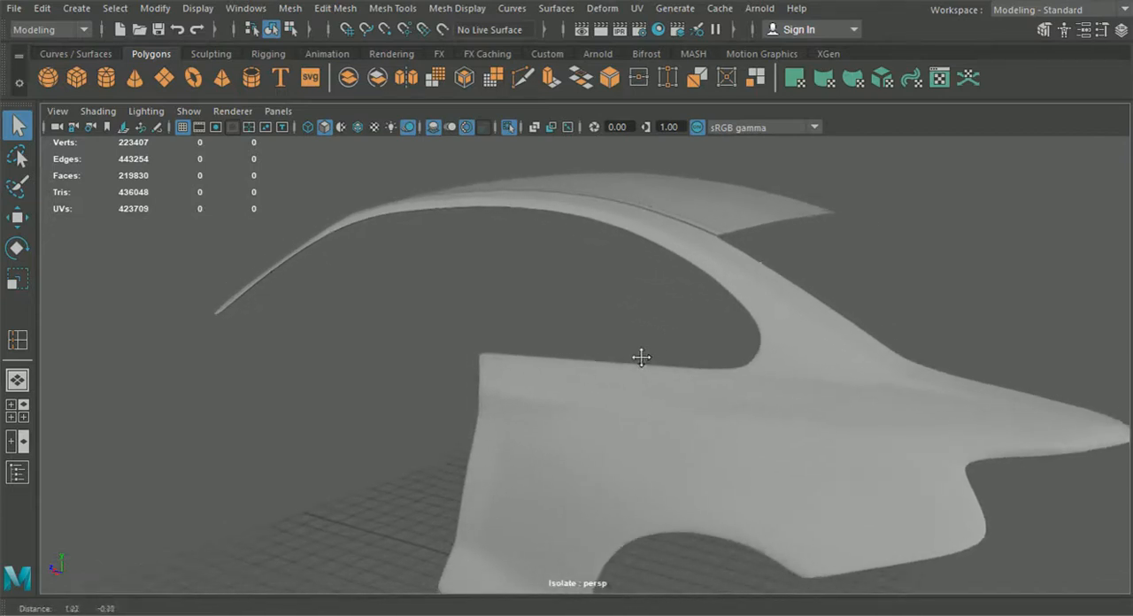
alt+drag(642, 358, 790, 386)
click(512, 312)
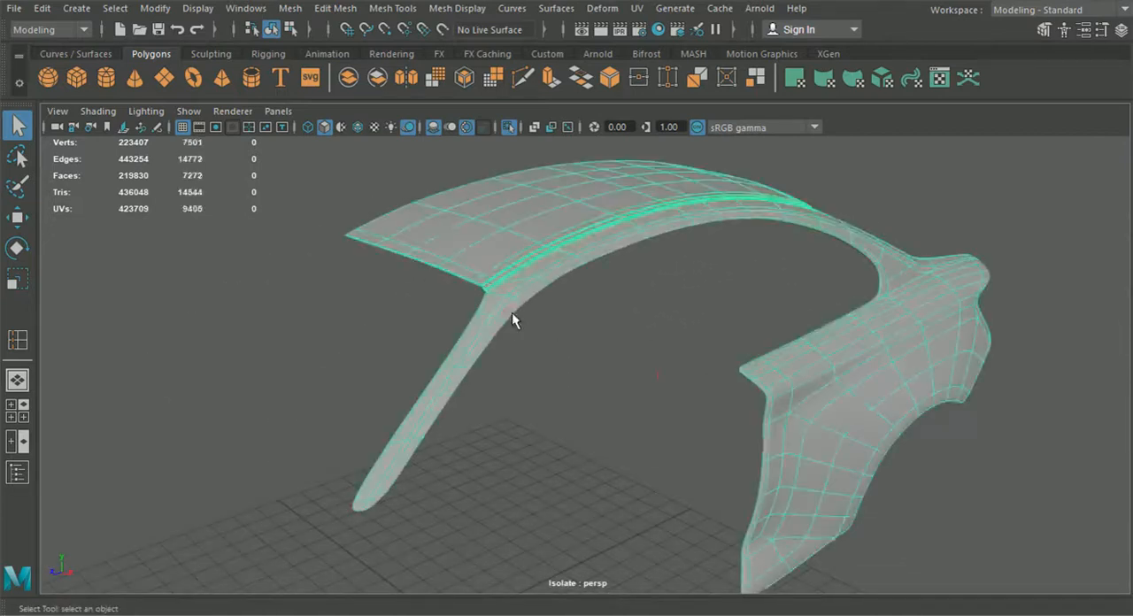
key(1)
Step: Insert two edge loops across the narrow roof pillar strip with the Insert Edge Loop tool
click(337, 9)
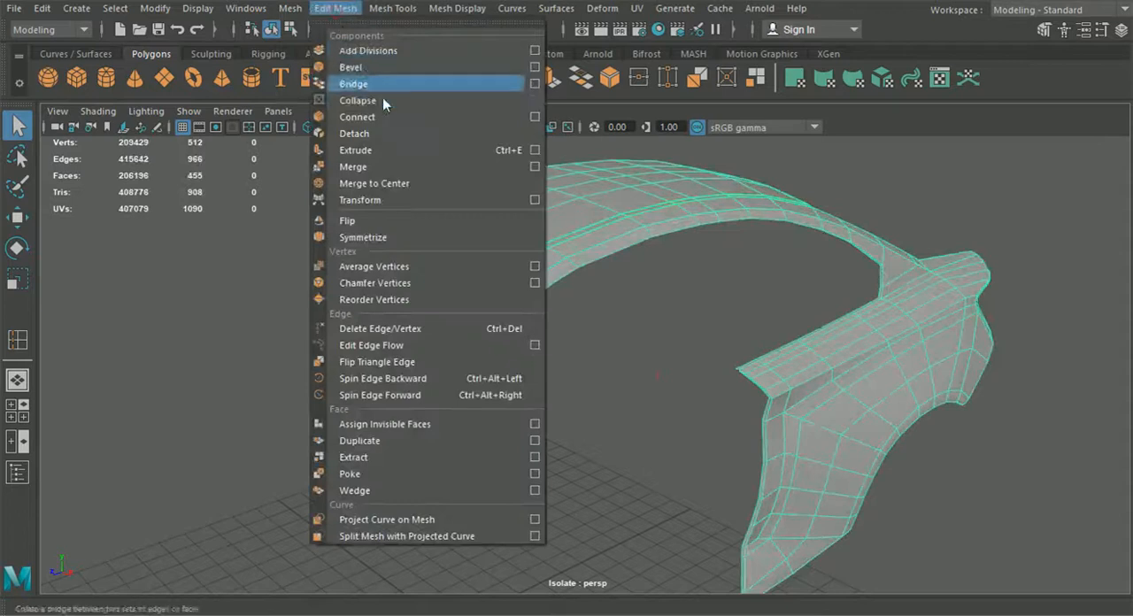
mouse_move(392, 9)
click(416, 137)
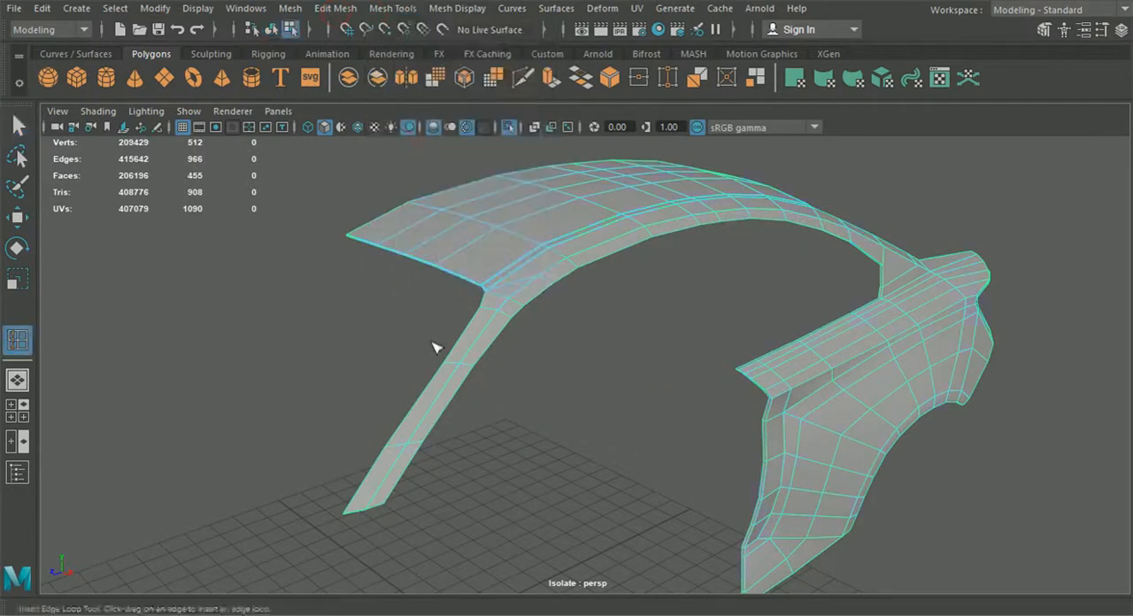
alt+middle_drag(435, 346, 522, 271)
alt+right_drag(524, 272, 802, 478)
alt+middle_drag(489, 329, 698, 333)
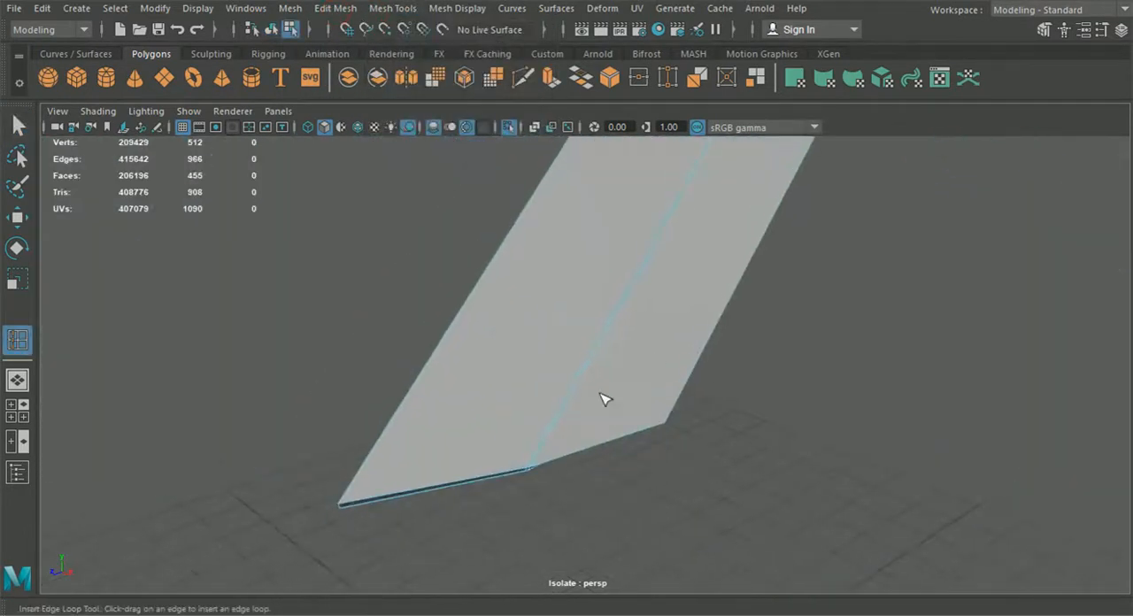
click(532, 466)
alt+right_drag(611, 514, 529, 505)
alt+middle_drag(529, 505, 476, 576)
alt+drag(592, 476, 648, 433)
scroll(648, 433, up, 3)
scroll(719, 368, up, 2)
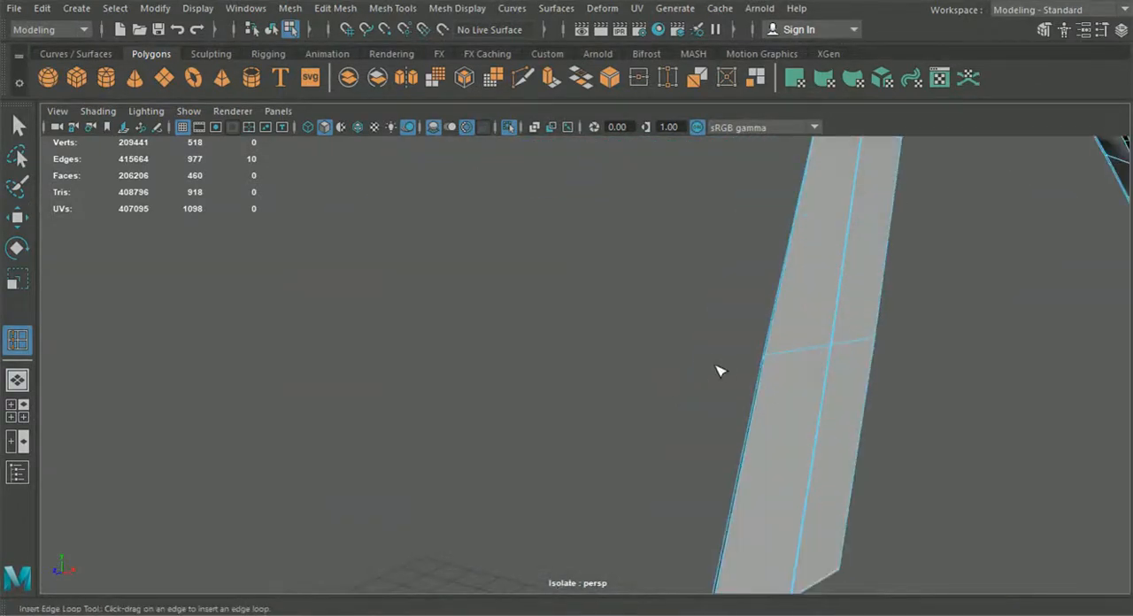
click(771, 362)
alt+drag(771, 362, 707, 247)
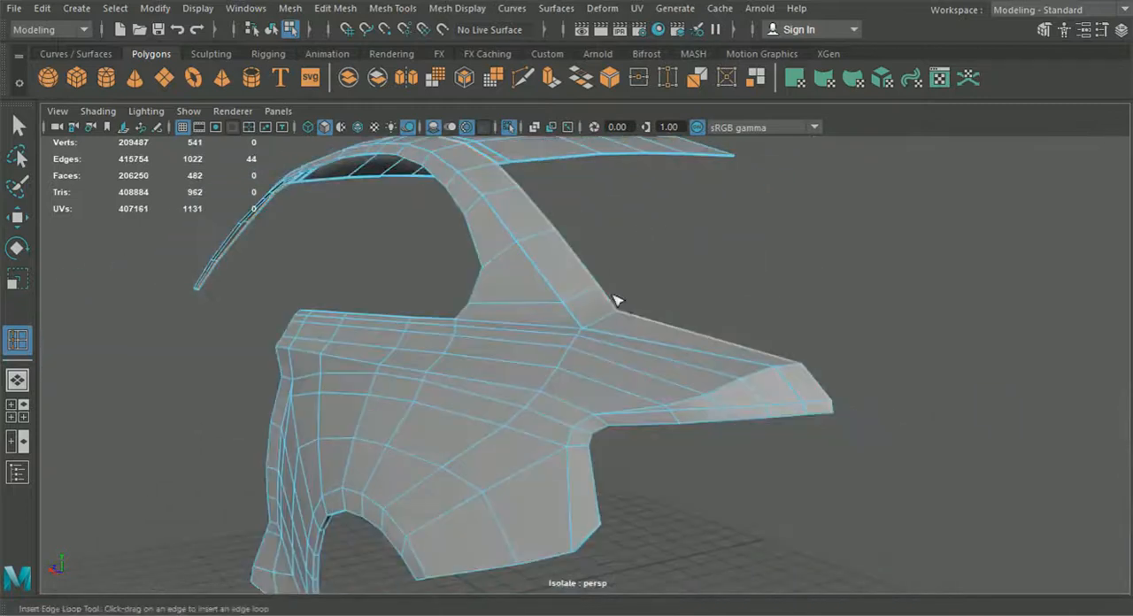
Step: Select the mesh, toggle smooth preview, and orbit to inspect the pillar and fender curvature
click(269, 31)
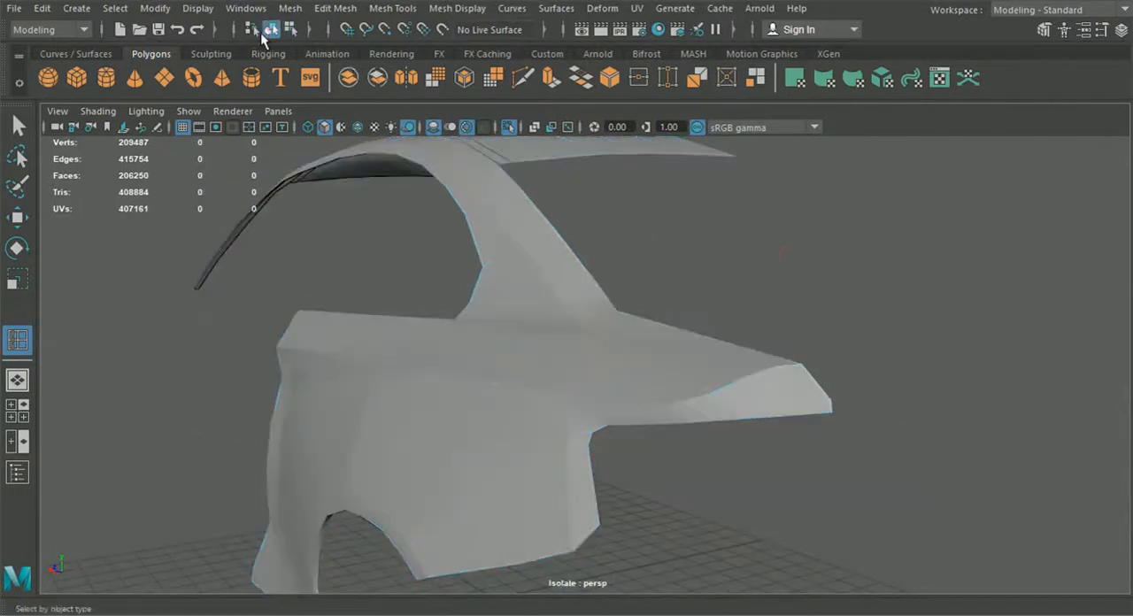
click(18, 126)
click(449, 181)
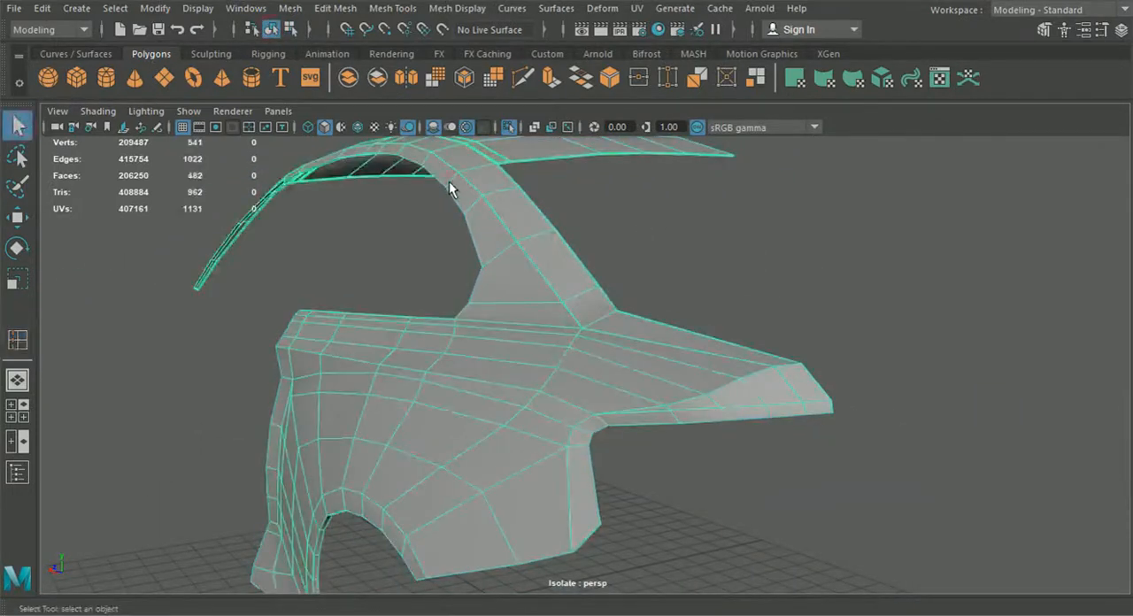
key(3)
click(694, 215)
alt+drag(694, 216, 701, 276)
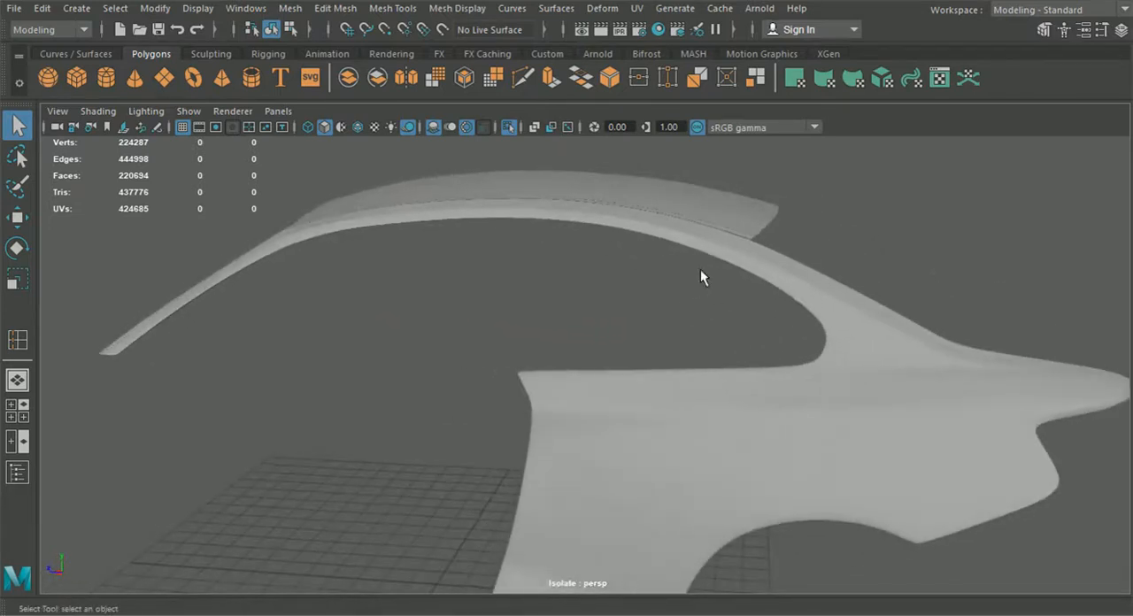
click(709, 243)
click(709, 243)
alt+right_drag(709, 242, 652, 332)
alt+drag(653, 332, 750, 332)
alt+drag(799, 367, 678, 389)
alt+middle_drag(678, 389, 697, 273)
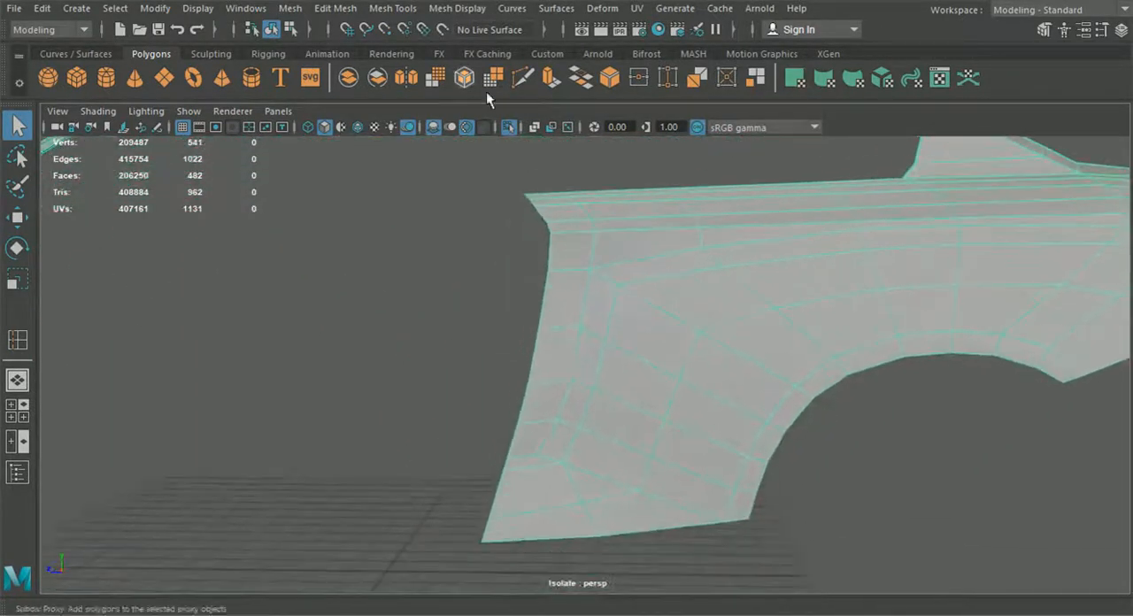
Step: Insert an edge loop running alongside the fender's wheel-arch edge with the Insert Edge Loop tool
alt+drag(731, 315, 708, 337)
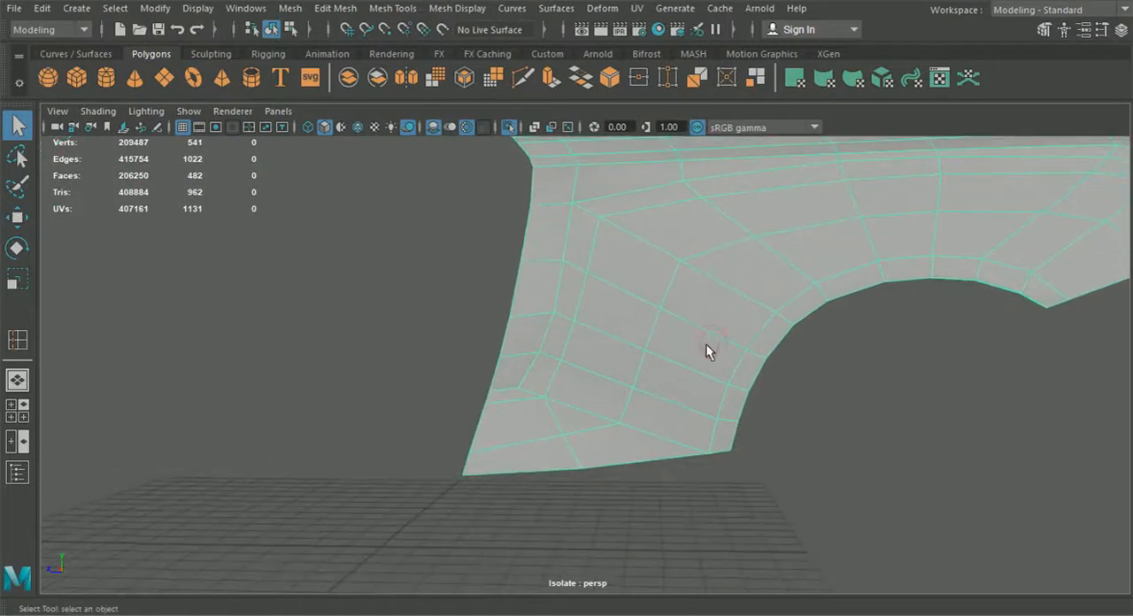
alt+drag(710, 469, 736, 410)
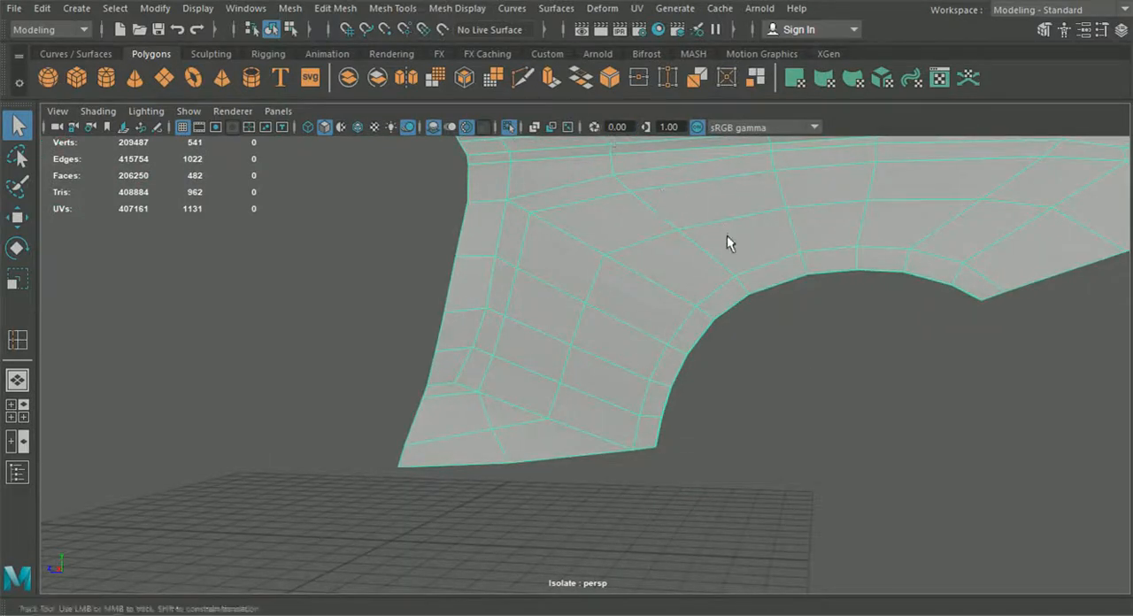
alt+drag(729, 239, 667, 256)
click(412, 10)
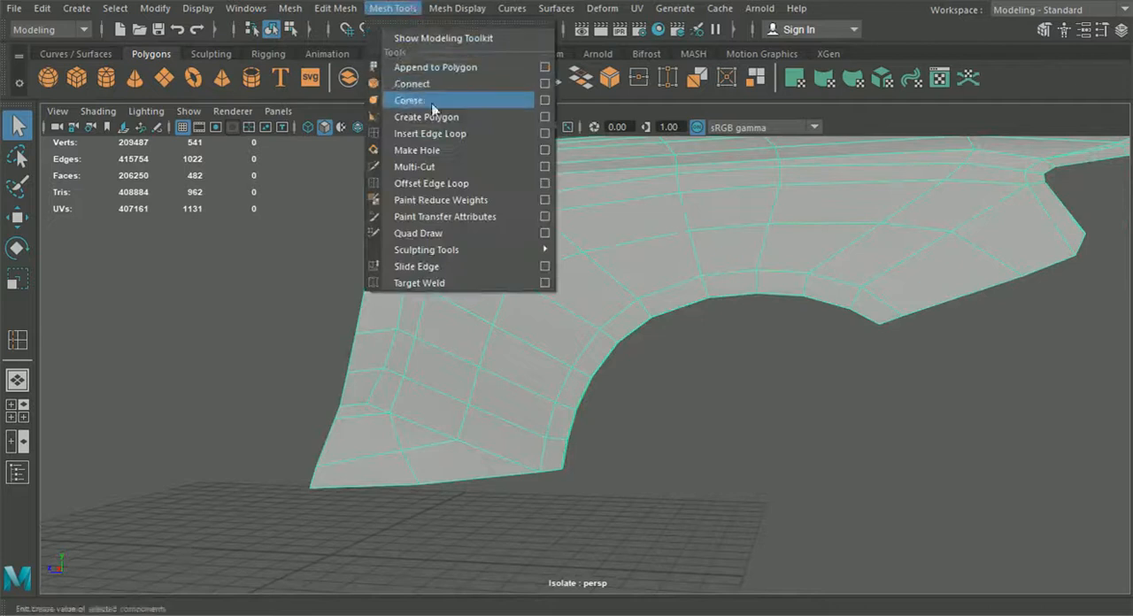
click(440, 131)
scroll(569, 315, up, 5)
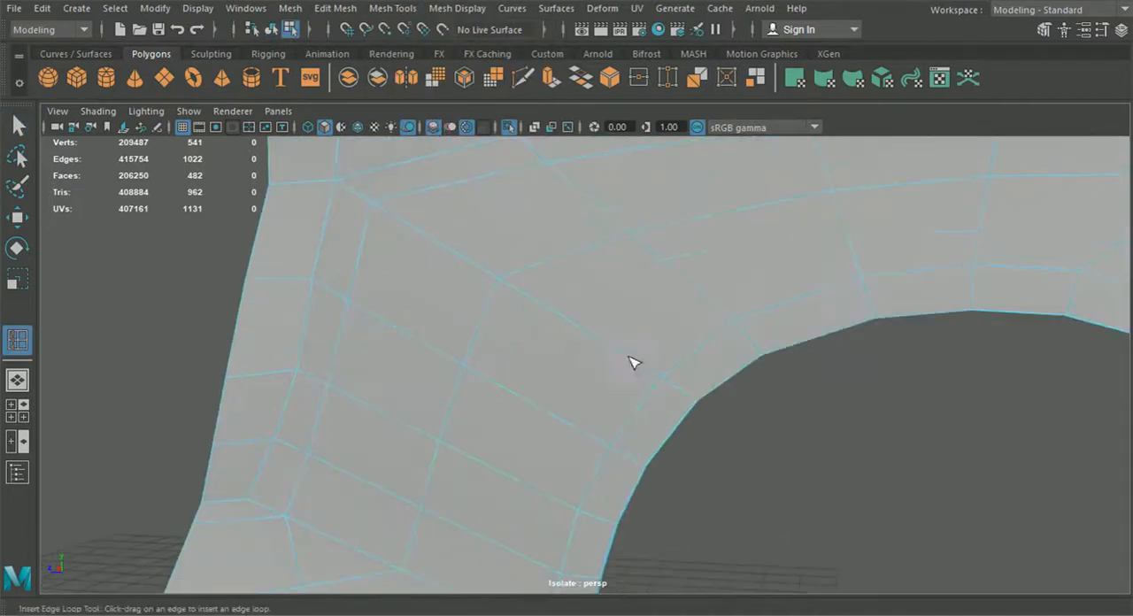
scroll(620, 356, up, 6)
alt+drag(648, 380, 554, 316)
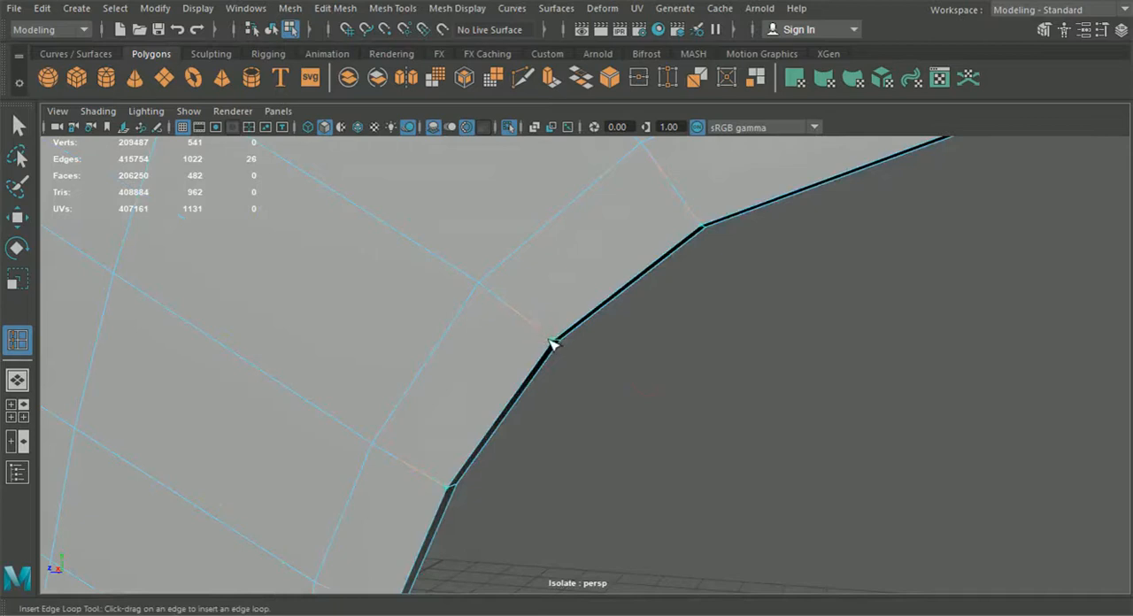
click(551, 345)
Step: Insert two more edge loops around the junction where the roof pillar meets the fender
alt+right_drag(488, 277, 274, 292)
alt+drag(434, 352, 483, 365)
alt+middle_drag(576, 381, 556, 373)
alt+drag(556, 373, 466, 439)
alt+middle_drag(532, 420, 463, 440)
alt+drag(463, 440, 438, 440)
alt+middle_drag(438, 440, 450, 458)
alt+right_drag(455, 418, 614, 486)
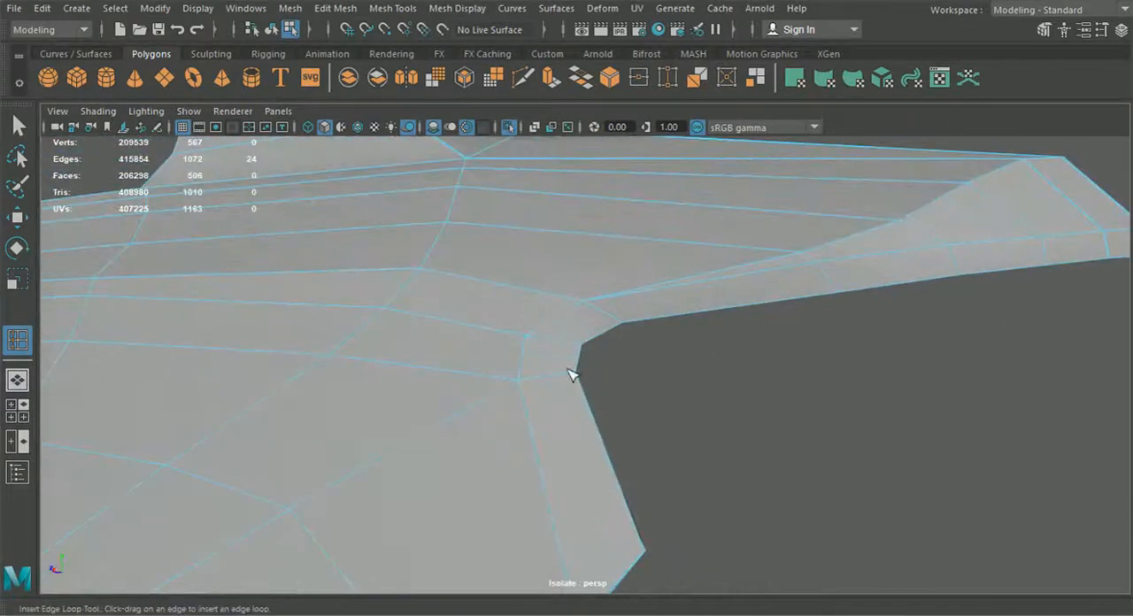
click(528, 344)
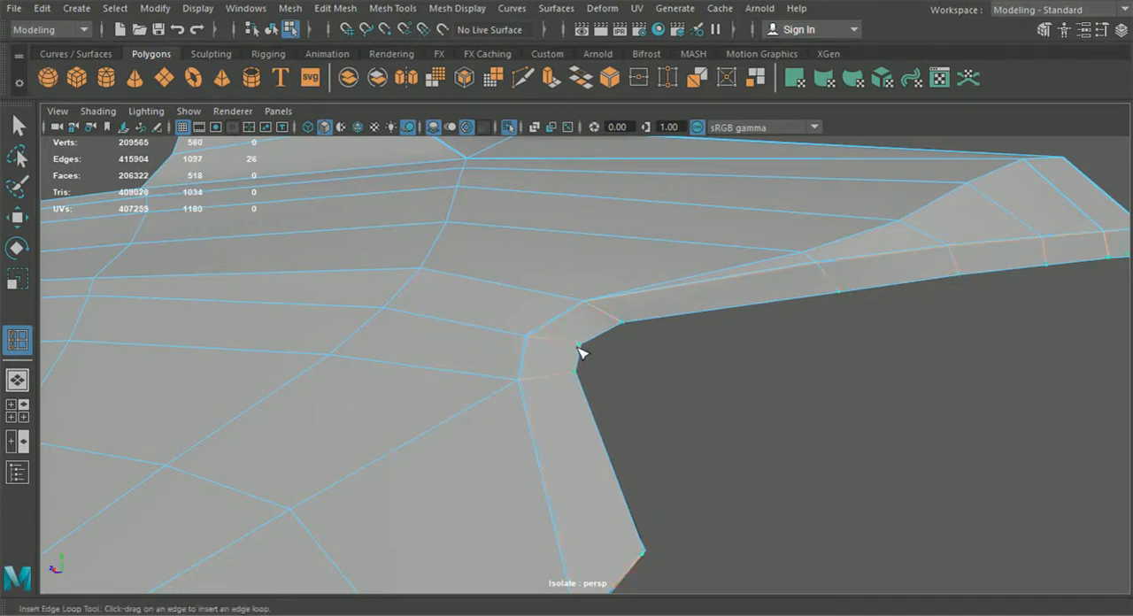
alt+drag(585, 365, 614, 399)
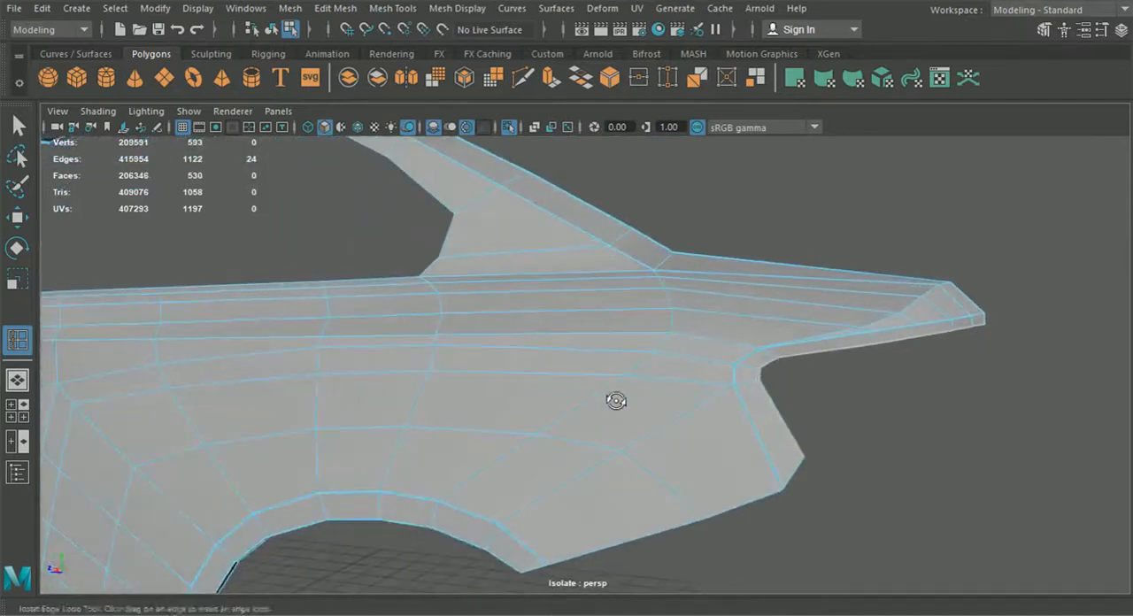
Step: Preview the smoothed fender mesh, orbit to inspect the new loops around the arch and pillar, and return to cage display
click(271, 29)
key(q)
click(430, 377)
key(3)
click(844, 409)
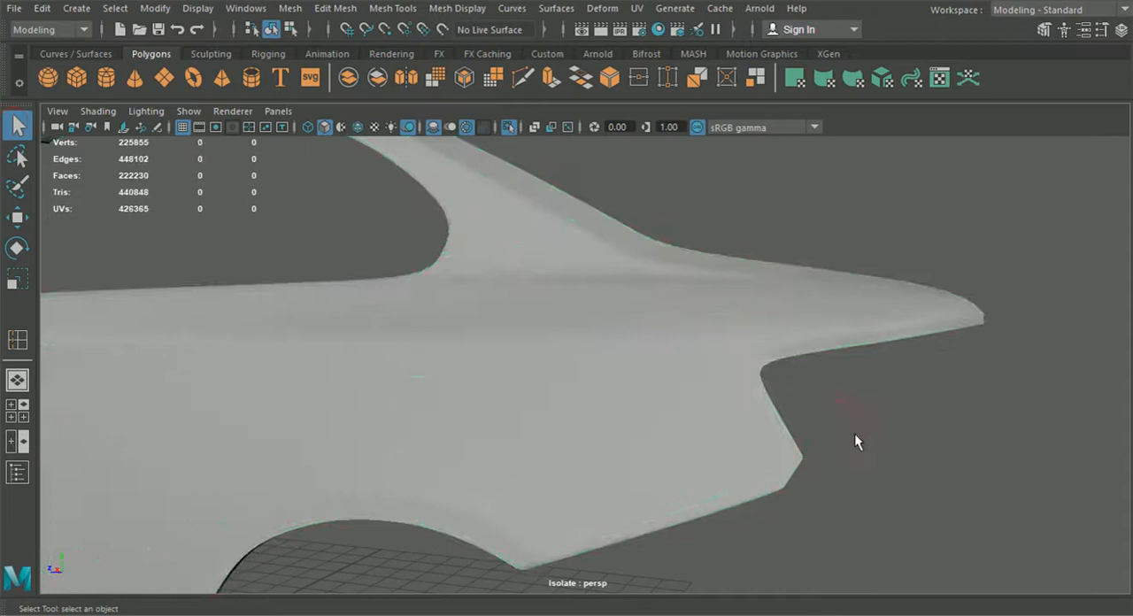
alt+drag(820, 415, 641, 292)
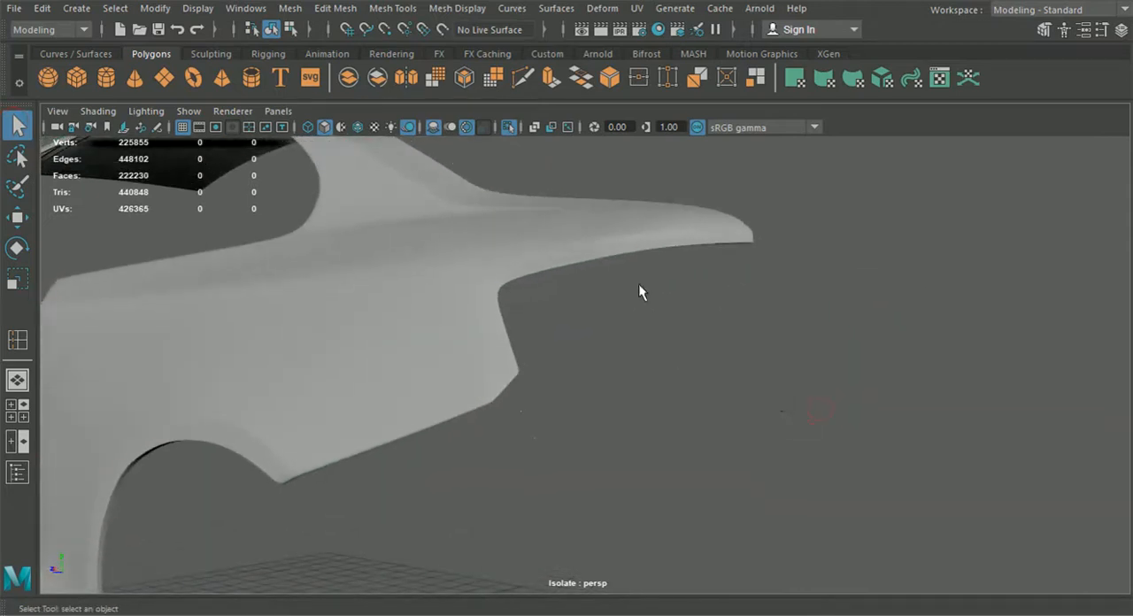
alt+drag(549, 373, 660, 382)
alt+middle_drag(660, 383, 563, 368)
scroll(563, 369, up, 4)
alt+drag(564, 369, 916, 297)
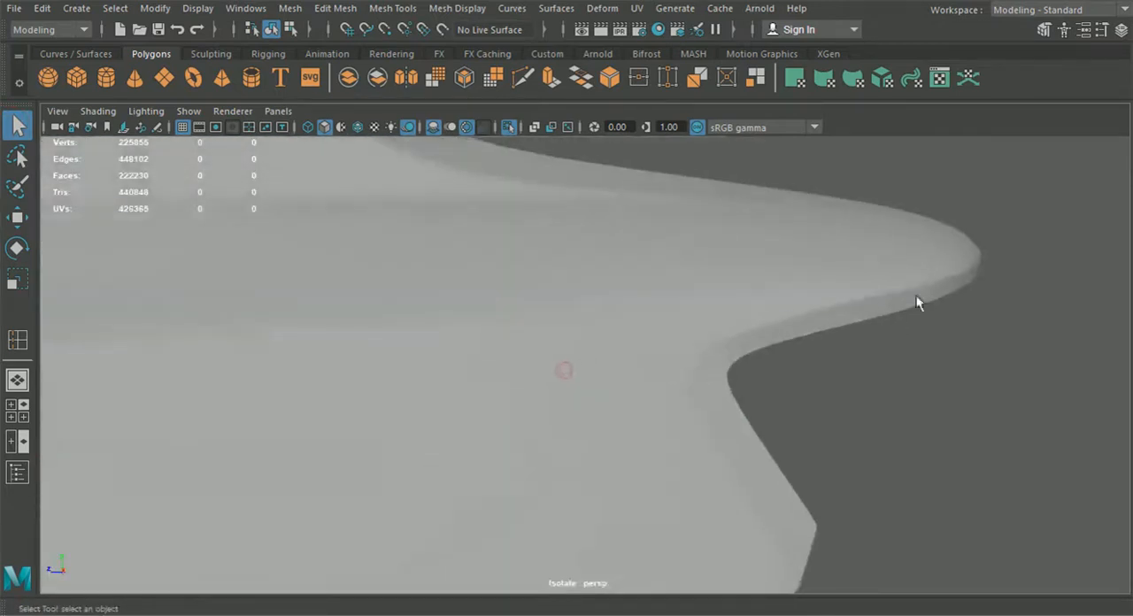
scroll(747, 456, down, 3)
alt+drag(747, 456, 756, 352)
click(786, 331)
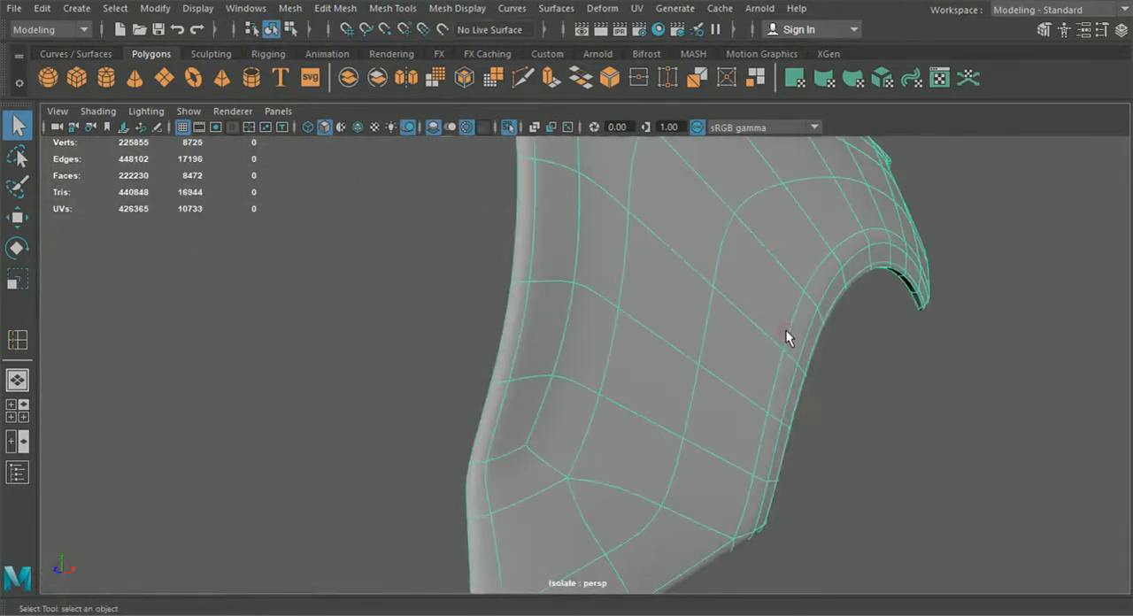
key(1)
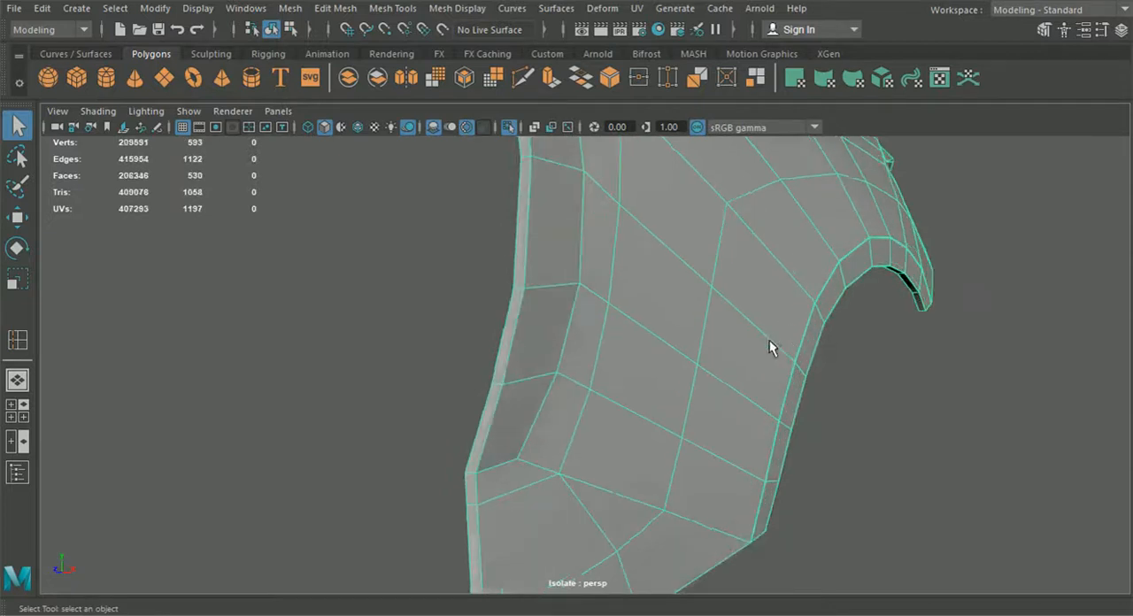
Step: Cut a new edge from the fender face down to its bottom edge with the Multi-Cut tool
alt+drag(764, 427, 676, 424)
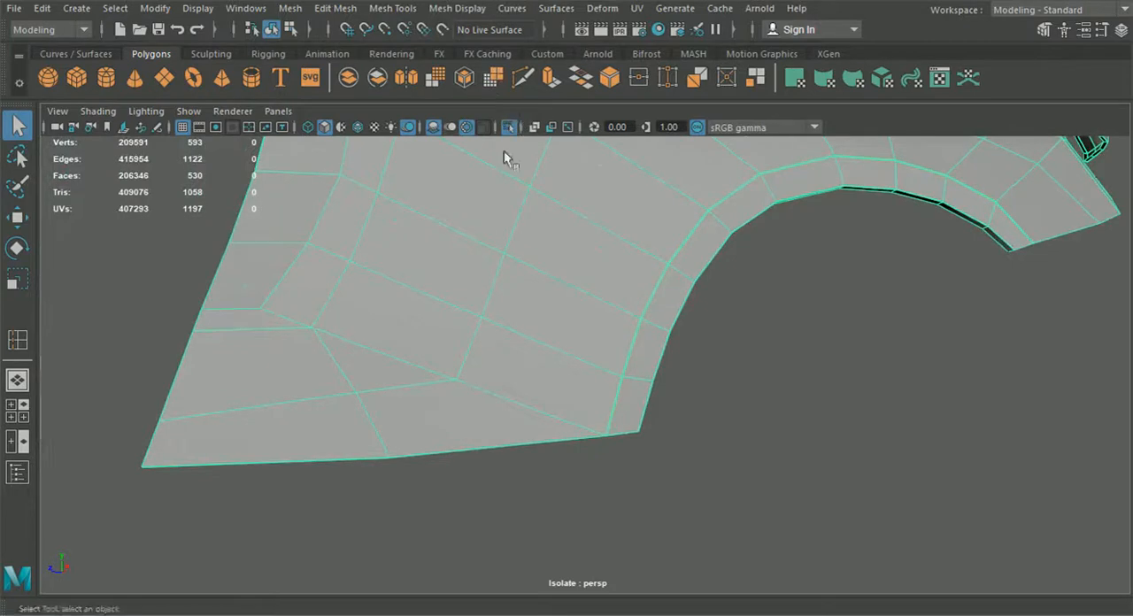
alt+middle_drag(494, 196, 509, 261)
click(514, 87)
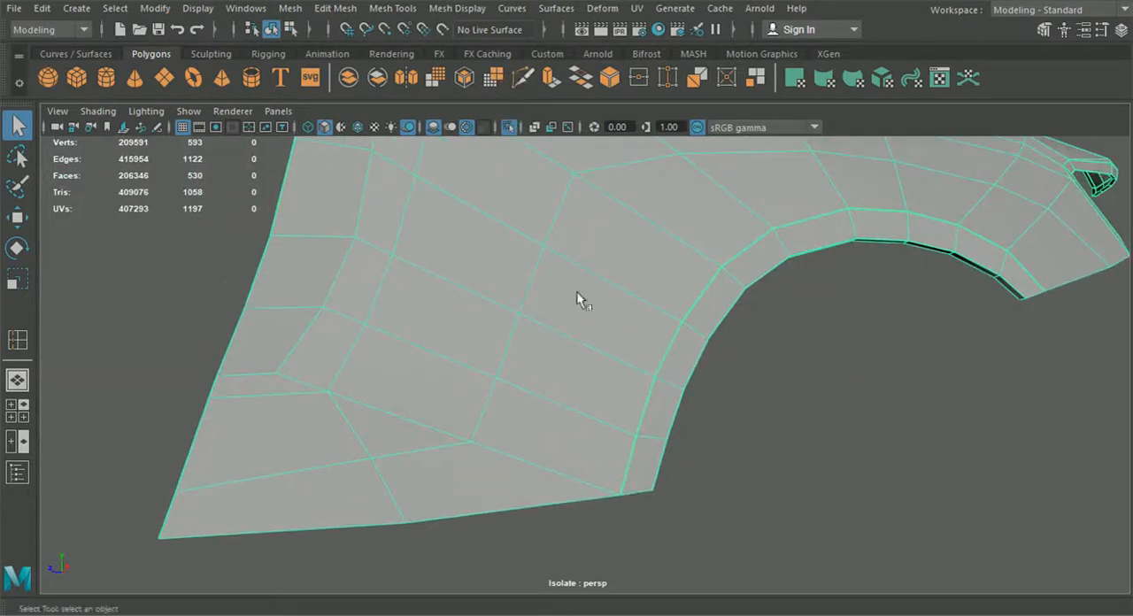
scroll(632, 537, up, 5)
alt+middle_drag(632, 536, 600, 440)
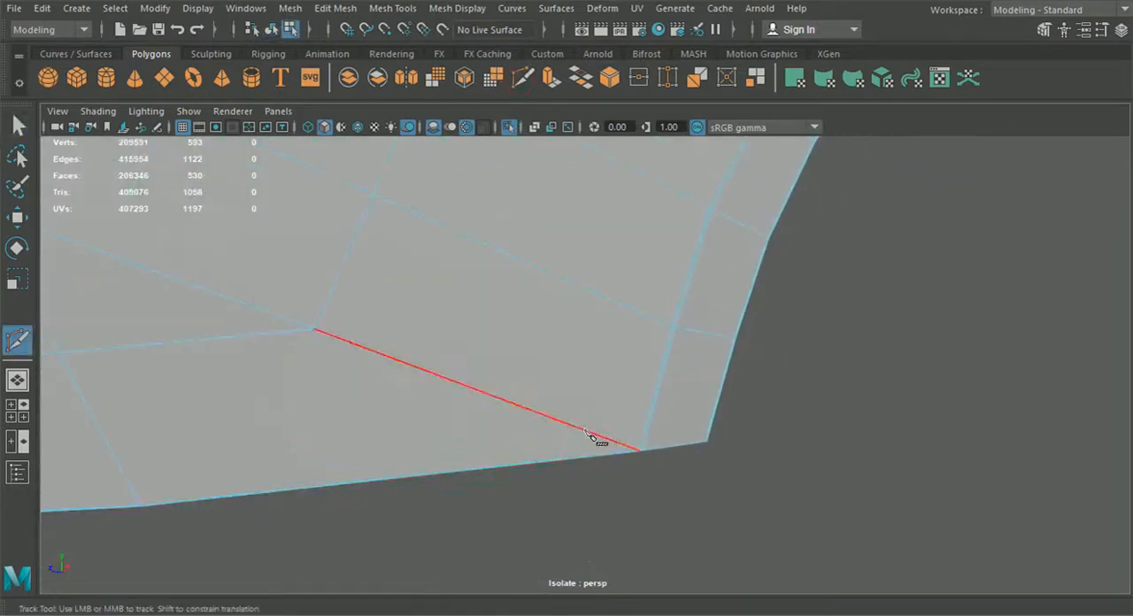
click(587, 433)
alt+middle_drag(630, 454, 592, 432)
alt+right_drag(581, 422, 661, 496)
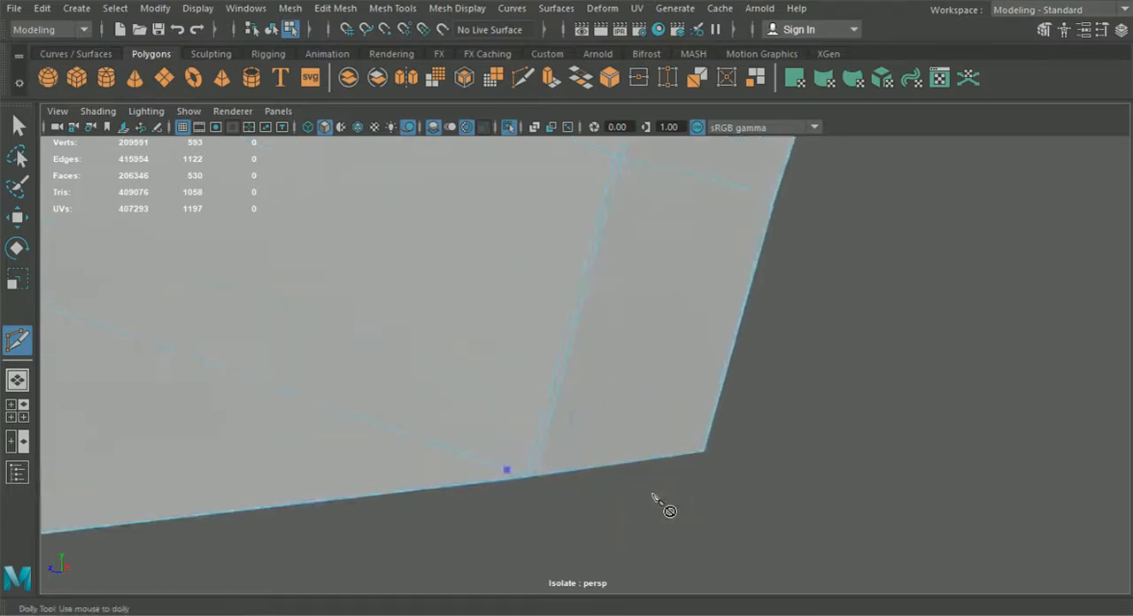
drag(506, 470, 511, 473)
Step: Insert an edge loop right beside the new cut edge near the fender's lower edge
click(336, 8)
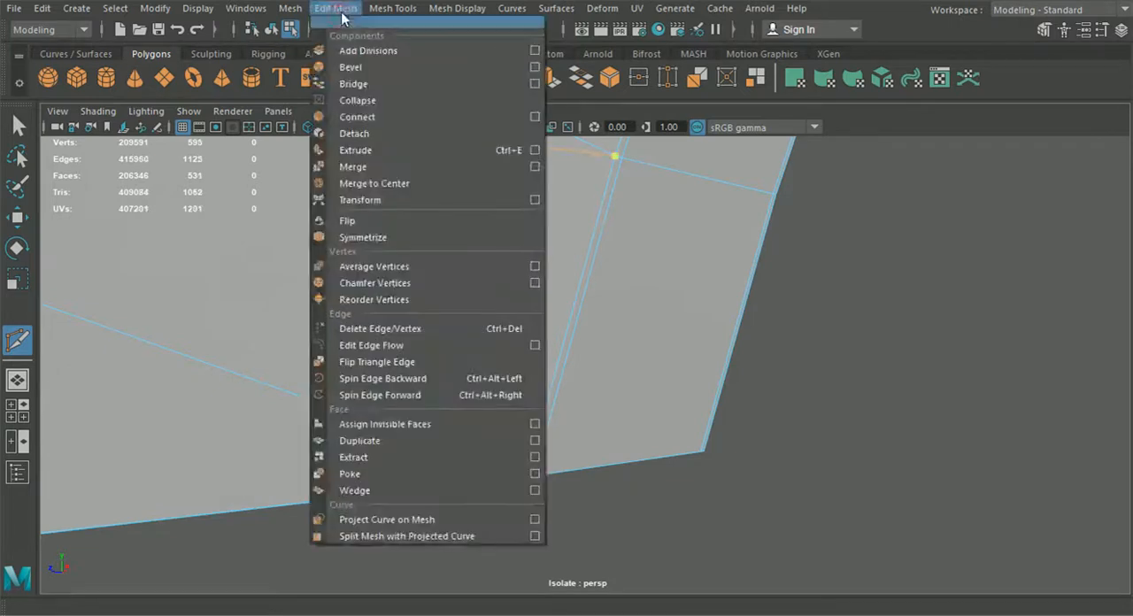
click(474, 133)
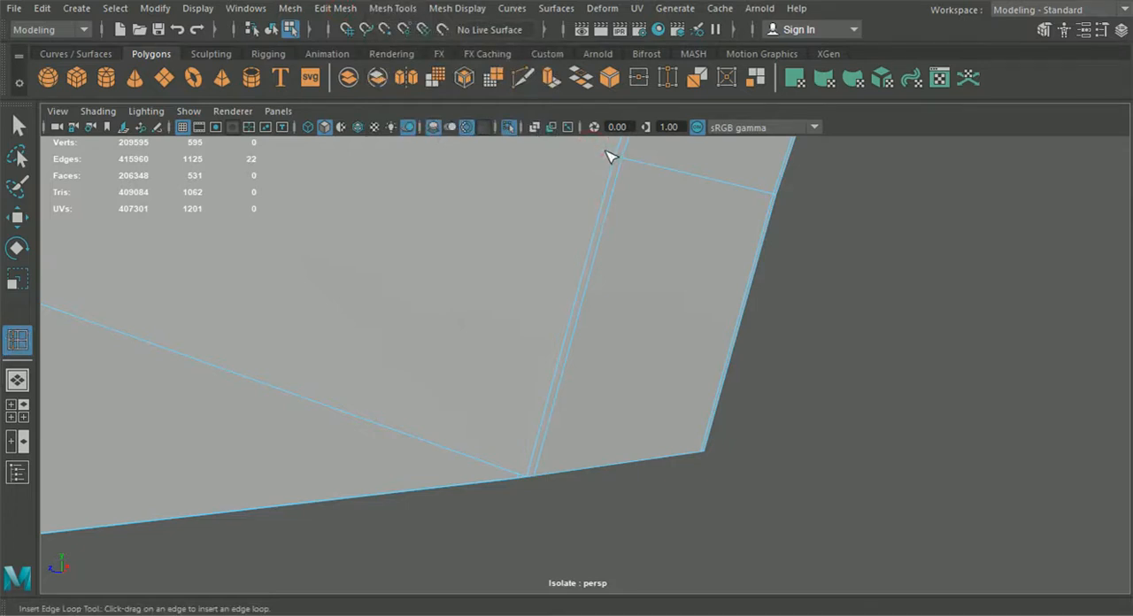
scroll(677, 279, down, 6)
alt+drag(682, 292, 555, 390)
alt+middle_drag(555, 389, 686, 278)
mouse_move(533, 299)
alt+mouse_down()
mouse_move(516, 275)
mouse_move(529, 310)
alt+mouse_up()
alt+middle_drag(530, 310, 541, 554)
scroll(538, 425, up, 6)
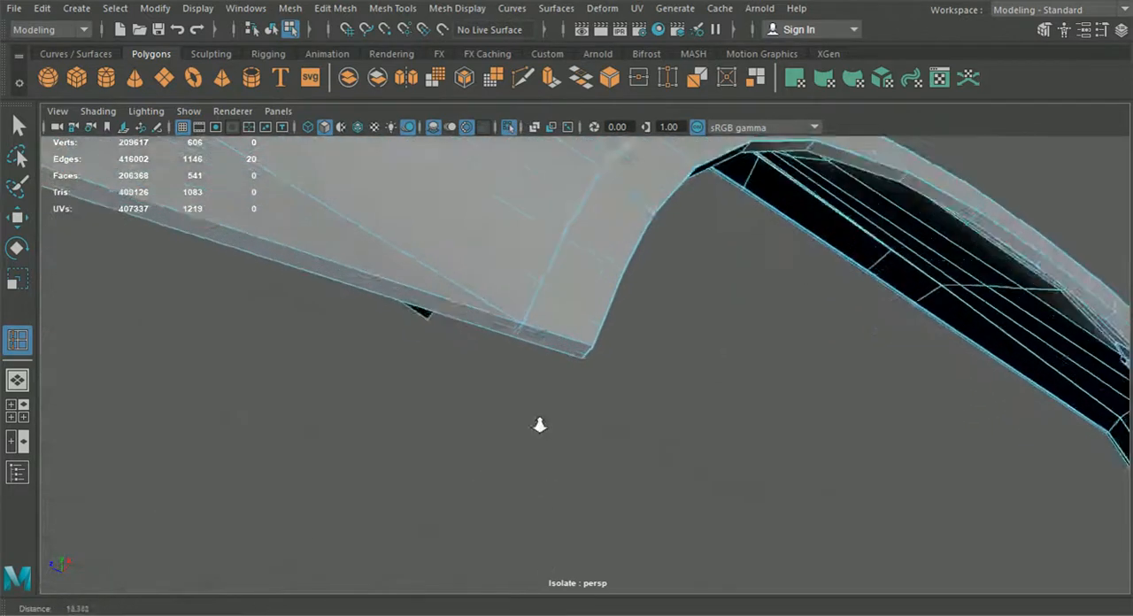
Step: Cut an edge across the thickness lip down to its lower corner with the Multi-Cut tool
scroll(551, 376, up, 2)
click(522, 78)
scroll(547, 222, up, 3)
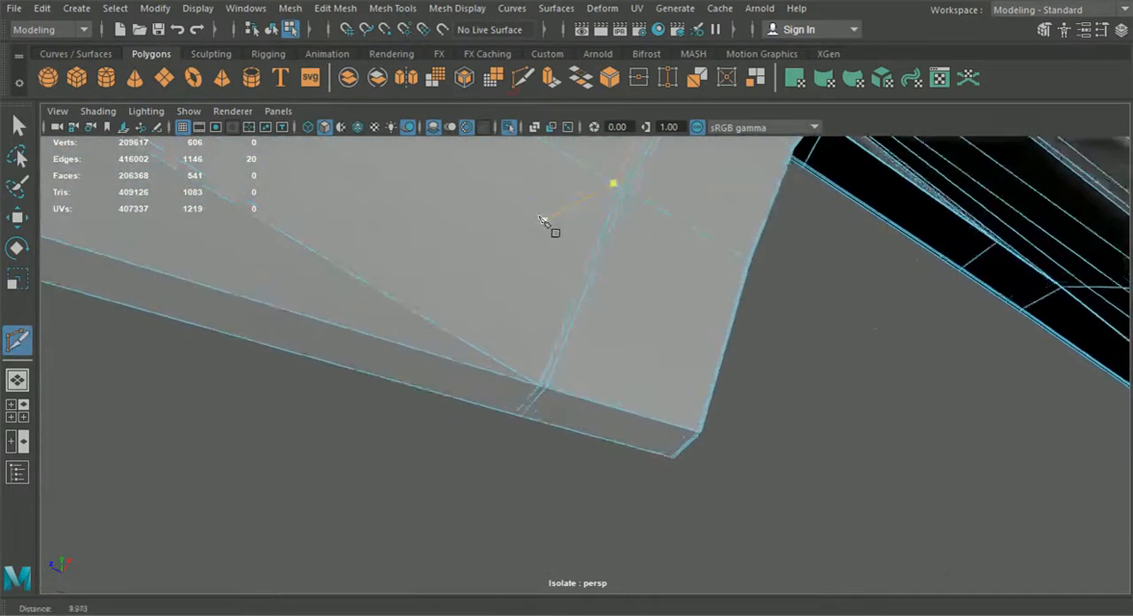
alt+middle_drag(554, 202, 568, 182)
drag(570, 169, 642, 237)
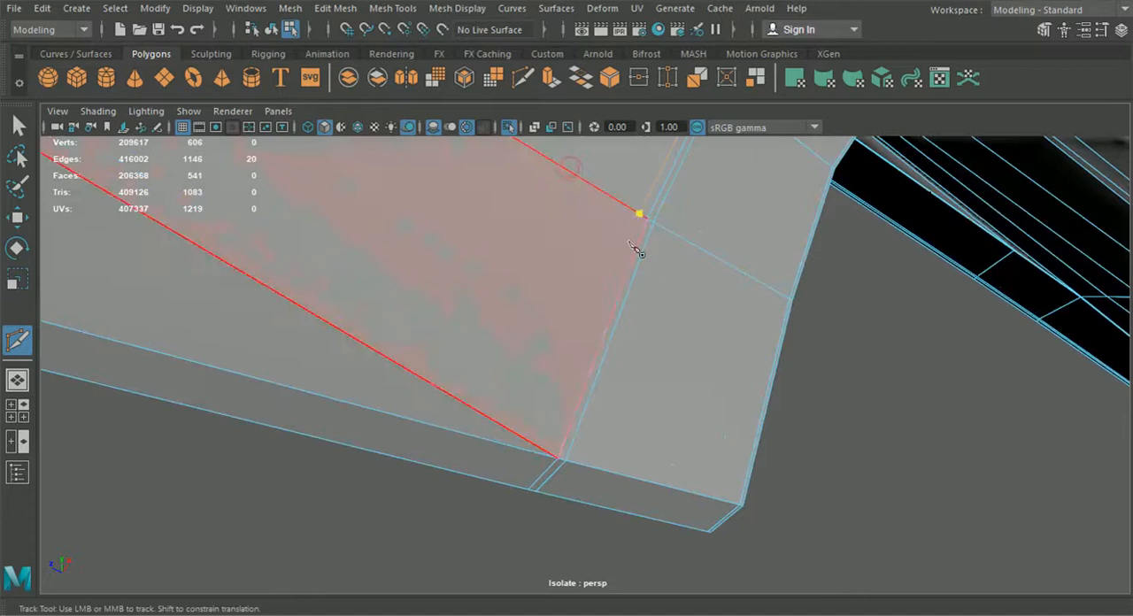
click(548, 455)
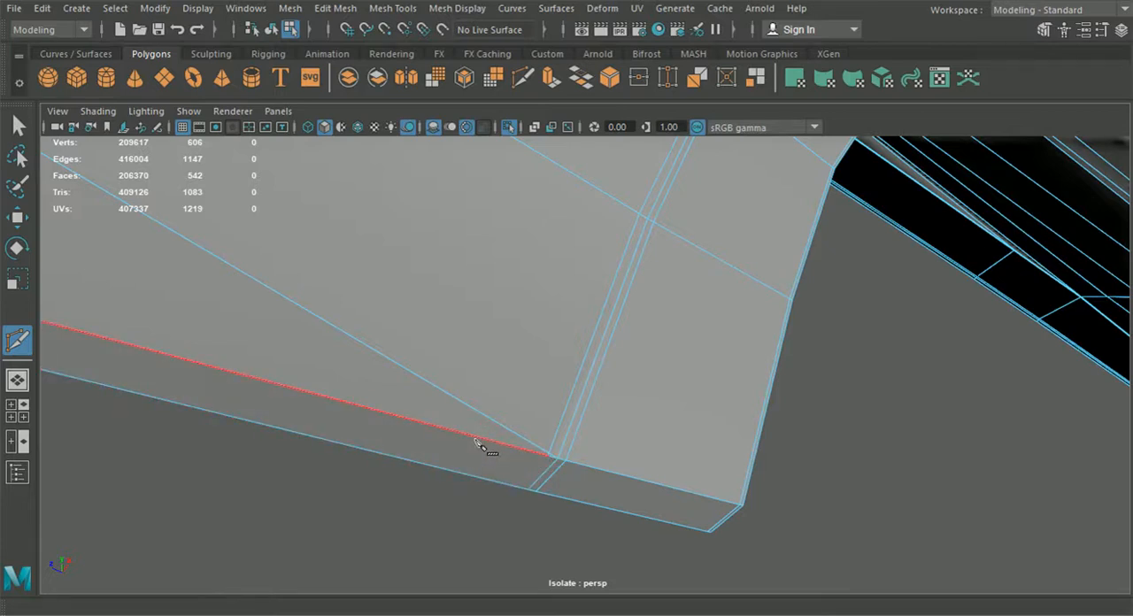
click(548, 456)
right_click(514, 510)
Step: Merge the vertices at the lip's lower corner, then undo the merge
click(18, 126)
right_drag(459, 340, 391, 125)
alt+middle_drag(449, 302, 473, 286)
alt+right_drag(472, 286, 496, 362)
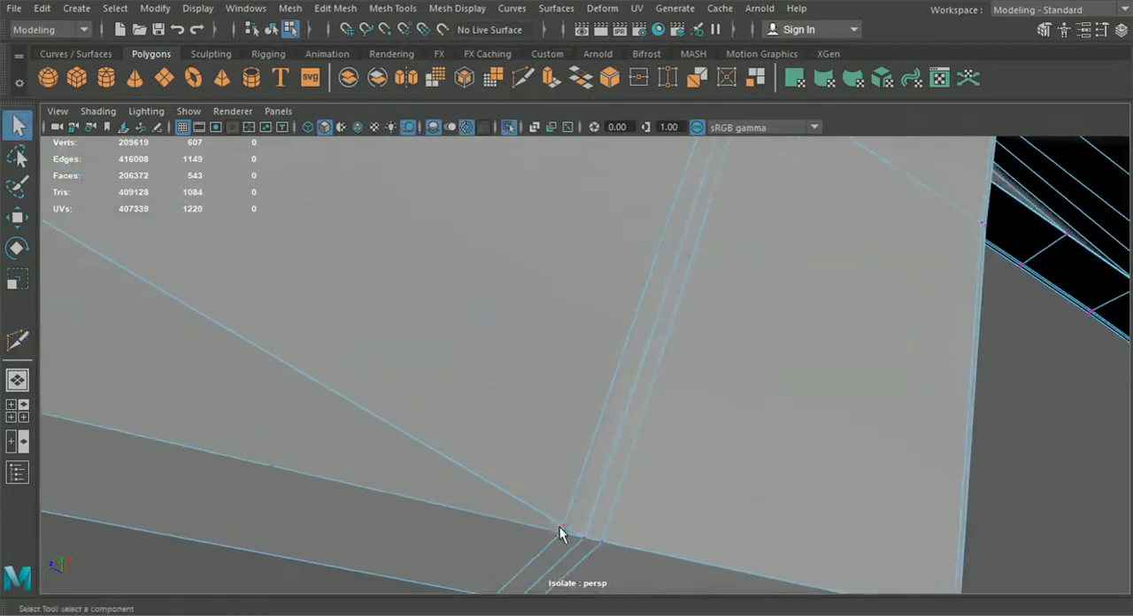
click(18, 219)
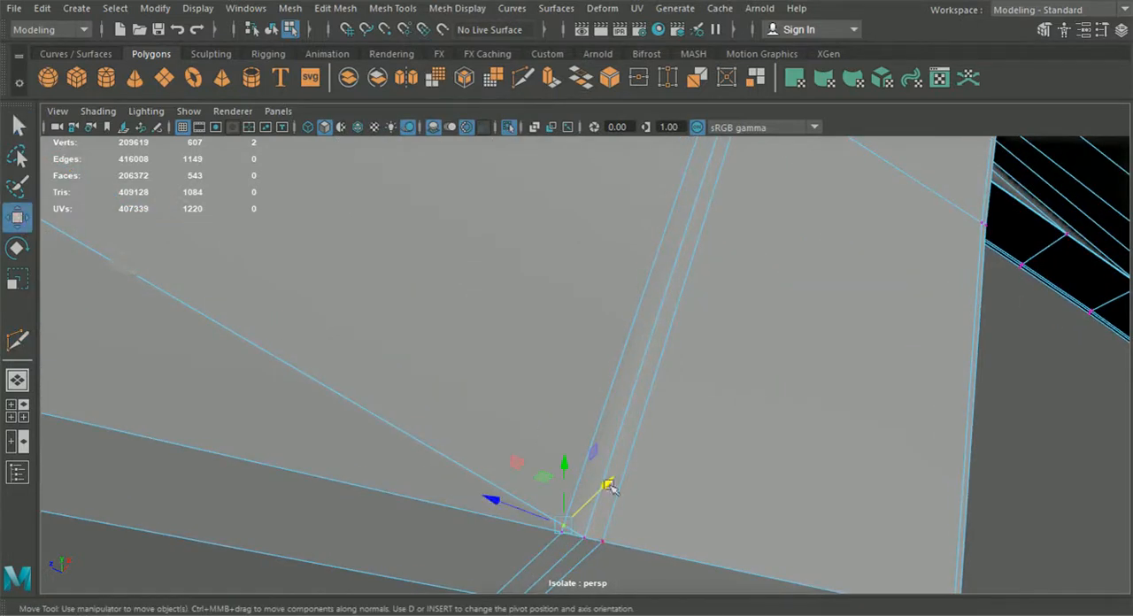
drag(520, 556, 571, 529)
click(341, 9)
mouse_move(390, 10)
mouse_move(335, 8)
click(372, 166)
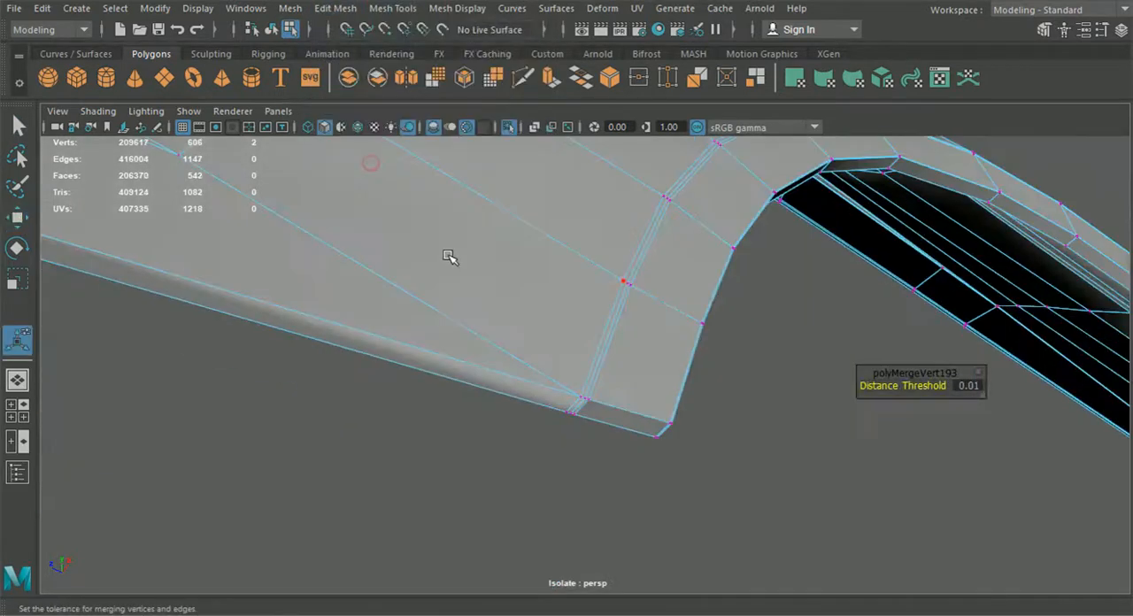
alt+drag(455, 273, 515, 361)
alt+right_drag(515, 362, 561, 432)
key(ctrl+z)
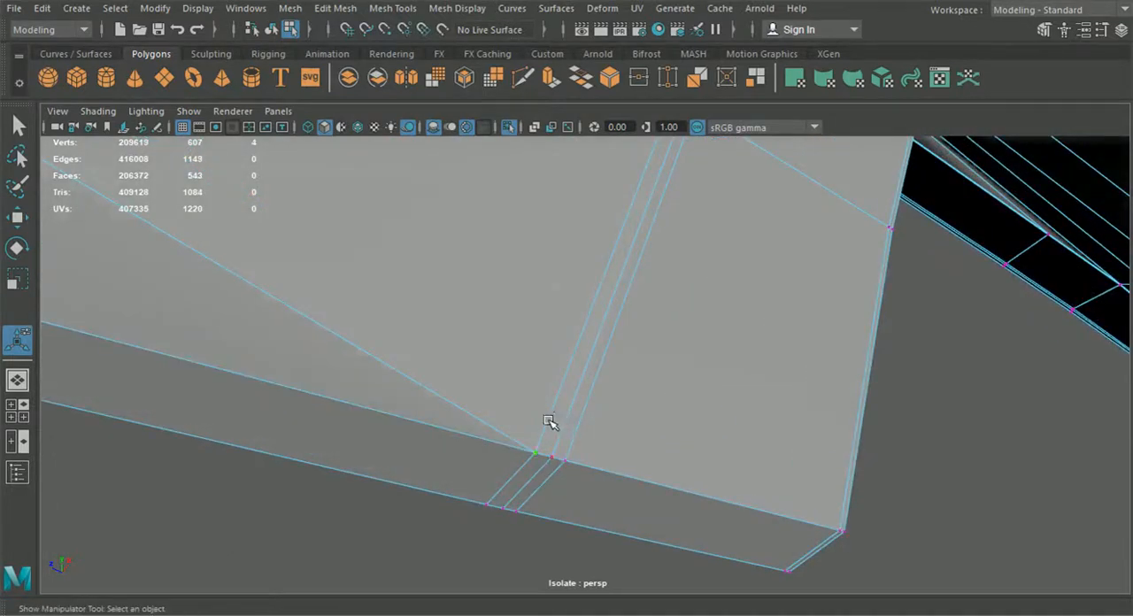
Step: Select the vertices at the base of the new cut on the lip and merge them
alt+middle_drag(550, 422, 543, 420)
alt+drag(543, 419, 514, 438)
alt+middle_drag(514, 437, 595, 220)
alt+right_drag(585, 259, 652, 381)
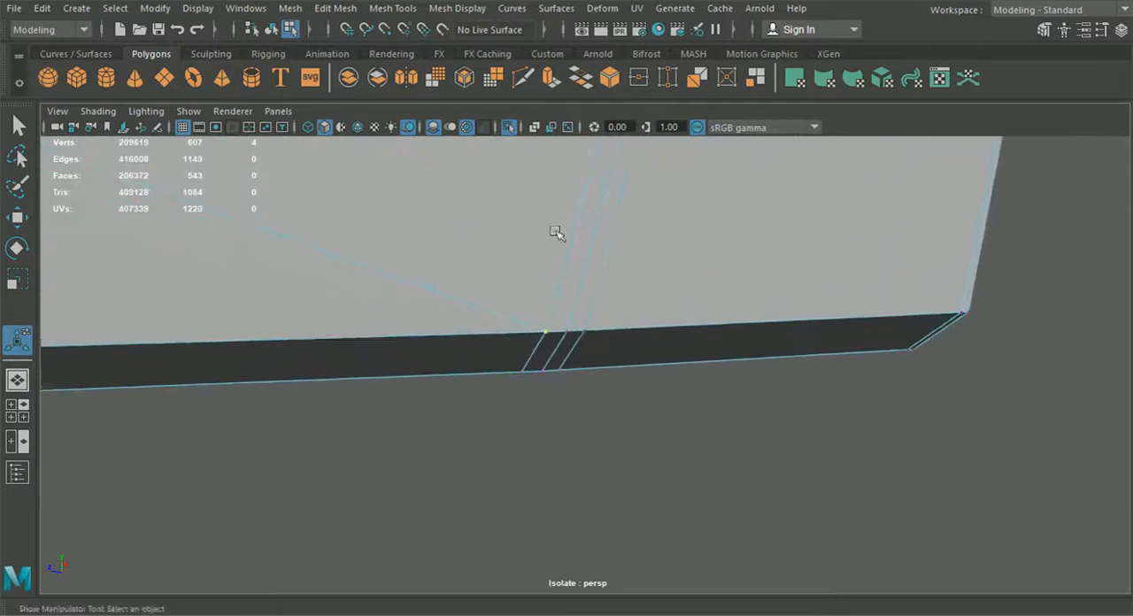
click(336, 8)
click(375, 168)
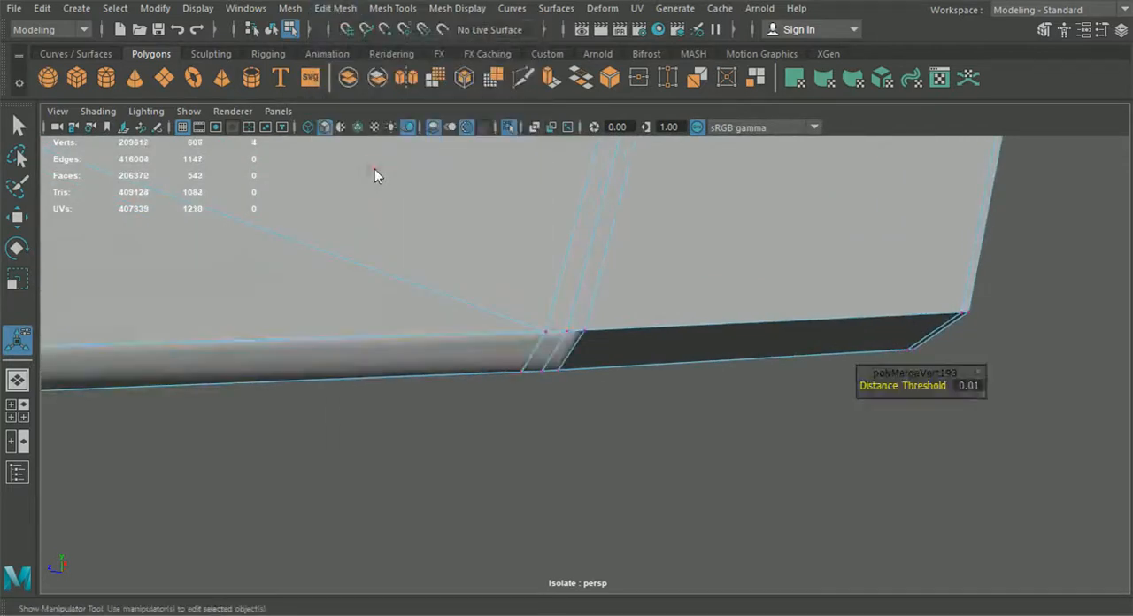
mouse_move(504, 367)
alt+mouse_down()
mouse_move(484, 364)
mouse_move(507, 362)
alt+mouse_up()
alt+middle_drag(507, 362, 585, 332)
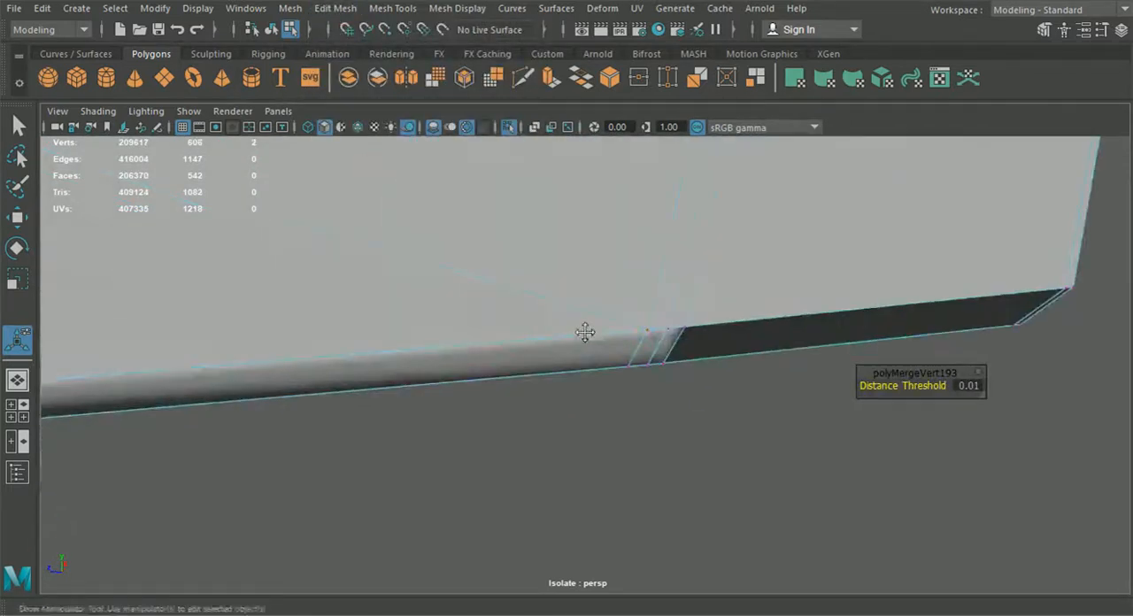
Step: Cut an edge along the lip's lower edge from the base of the previous cut to the lip's outer corner with Multi-Cut
click(271, 30)
alt+drag(650, 442, 684, 464)
click(687, 464)
alt+middle_drag(797, 502, 647, 432)
scroll(647, 431, up, 4)
scroll(647, 431, down, 6)
alt+middle_drag(434, 443, 537, 426)
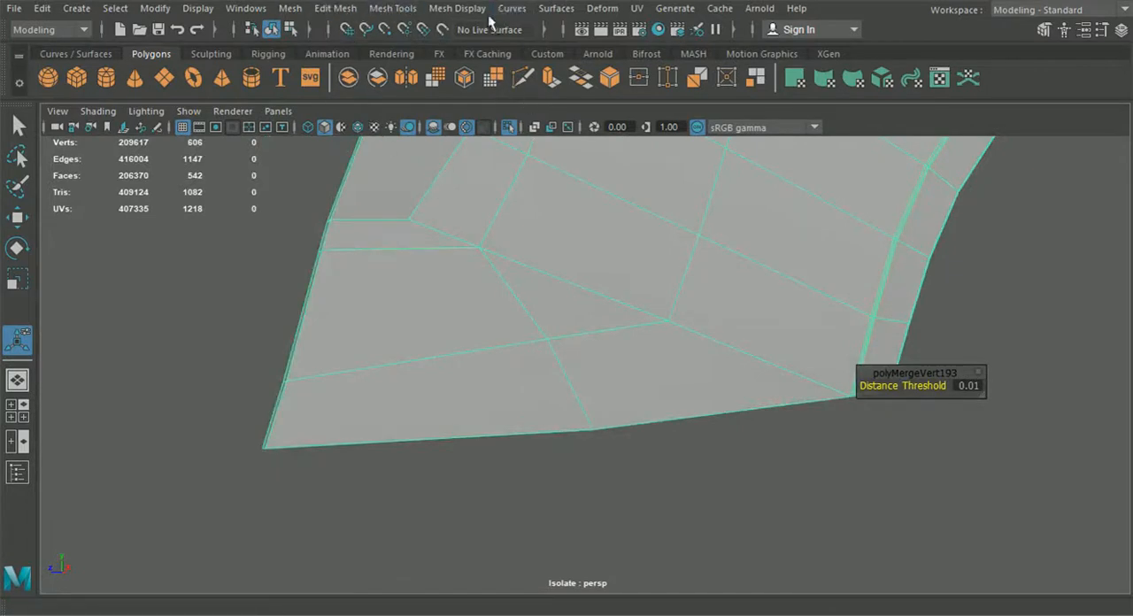
click(521, 81)
alt+drag(653, 221, 519, 202)
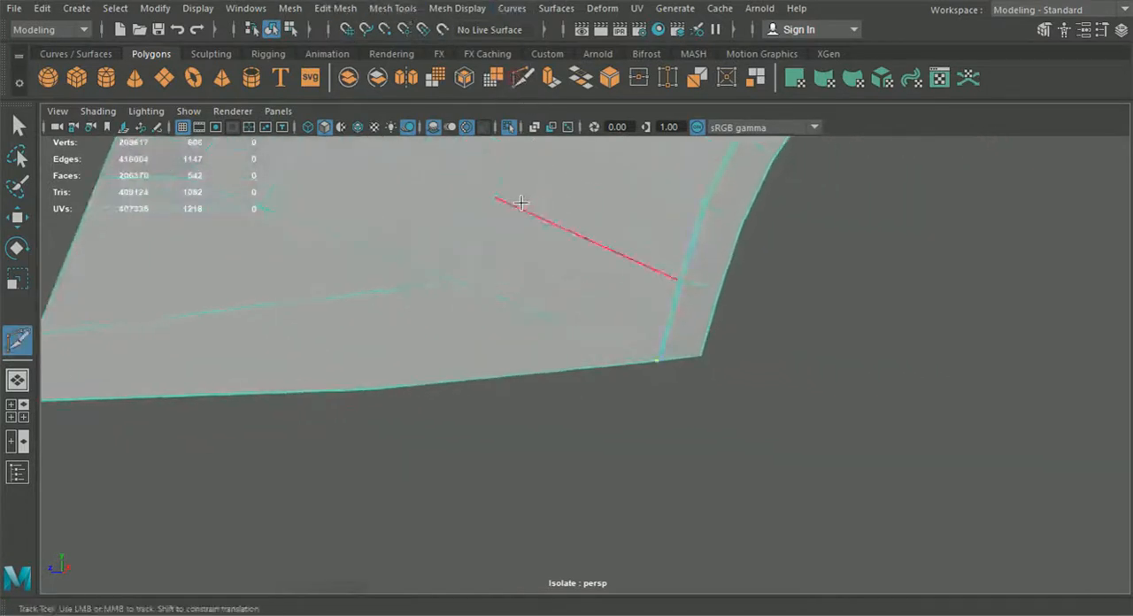
key(F9)
scroll(713, 380, up, 7)
alt+middle_drag(939, 371, 752, 354)
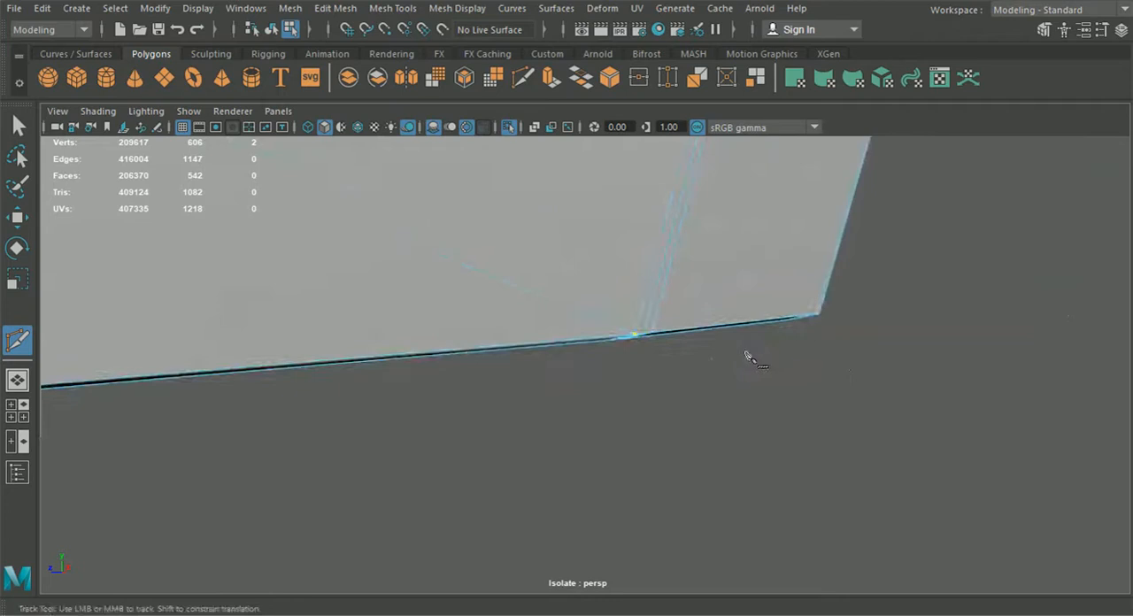
click(620, 332)
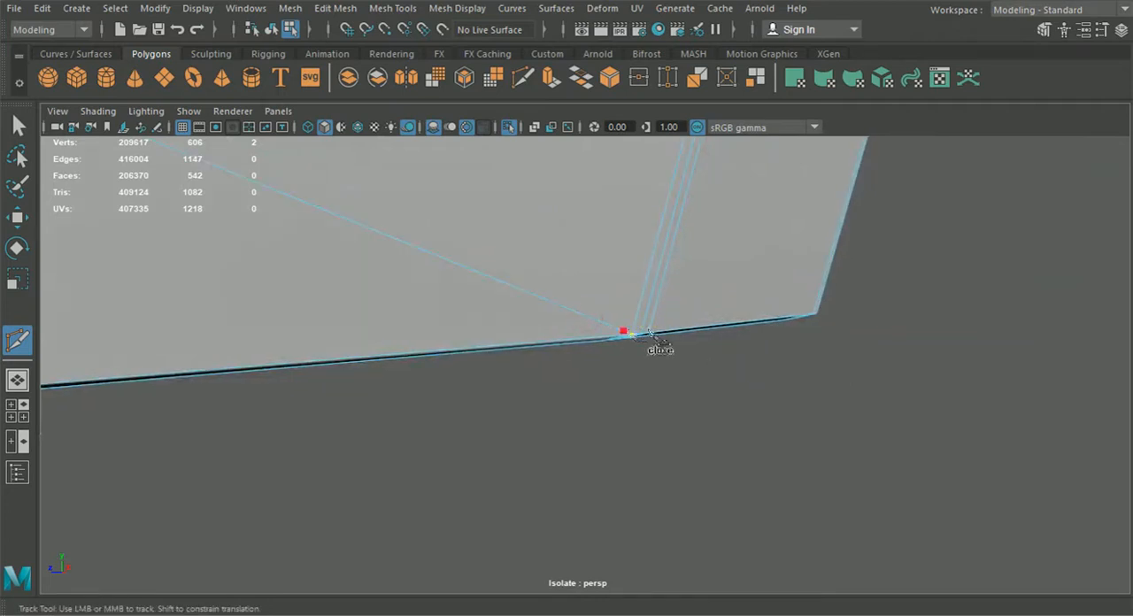
click(818, 311)
alt+drag(818, 311, 443, 326)
alt+middle_drag(443, 326, 841, 341)
alt+drag(423, 390, 107, 407)
alt+middle_drag(106, 408, 478, 345)
alt+right_drag(386, 343, 608, 469)
alt+middle_drag(250, 405, 354, 397)
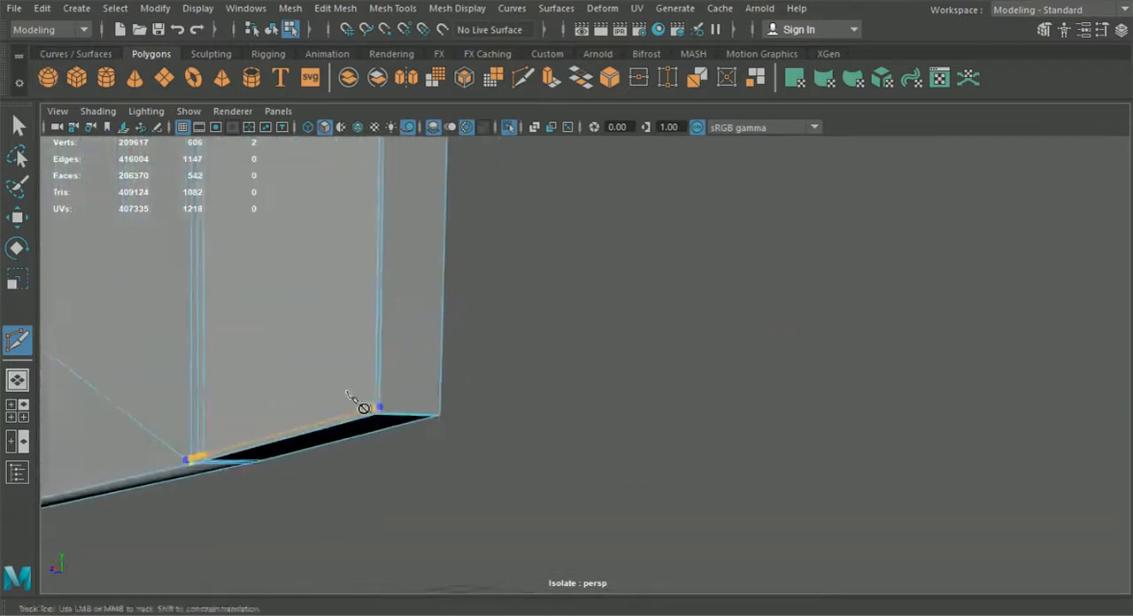
alt+right_drag(293, 398, 410, 453)
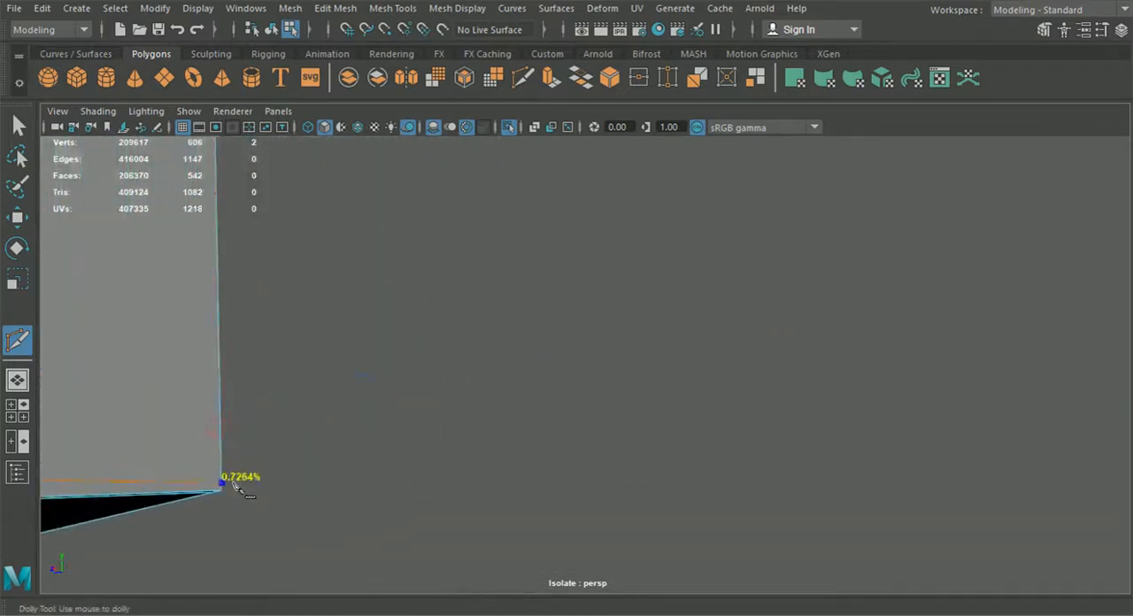
alt+right_drag(365, 388, 282, 386)
alt+middle_drag(282, 387, 547, 351)
alt+drag(420, 390, 532, 390)
alt+middle_drag(531, 390, 705, 380)
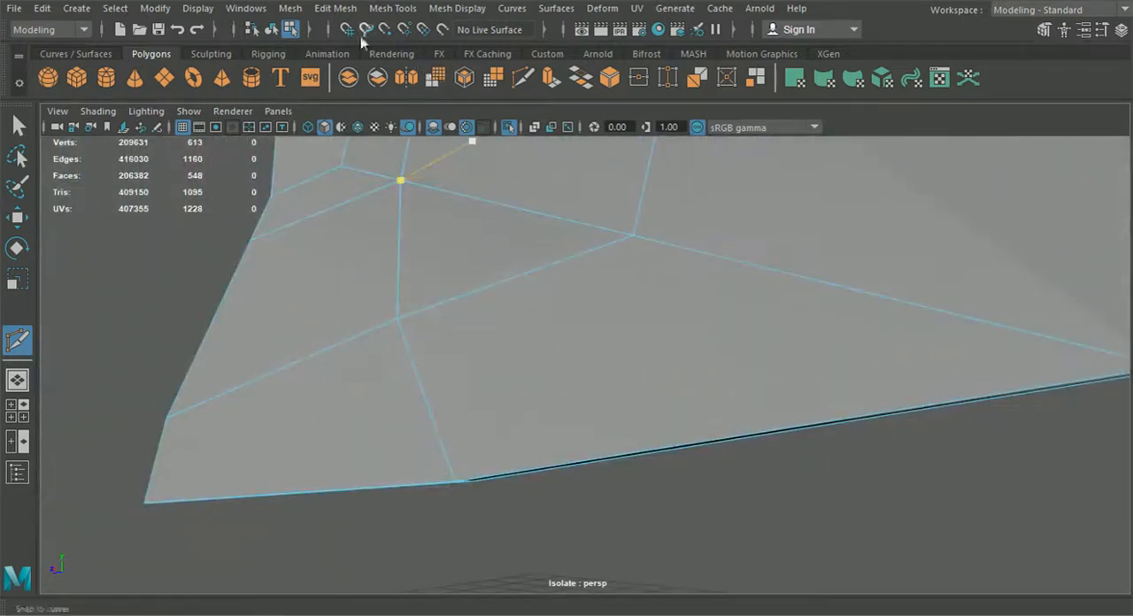
Step: Insert an edge loop near the fender's lower corner beside the new cut
click(392, 8)
click(437, 133)
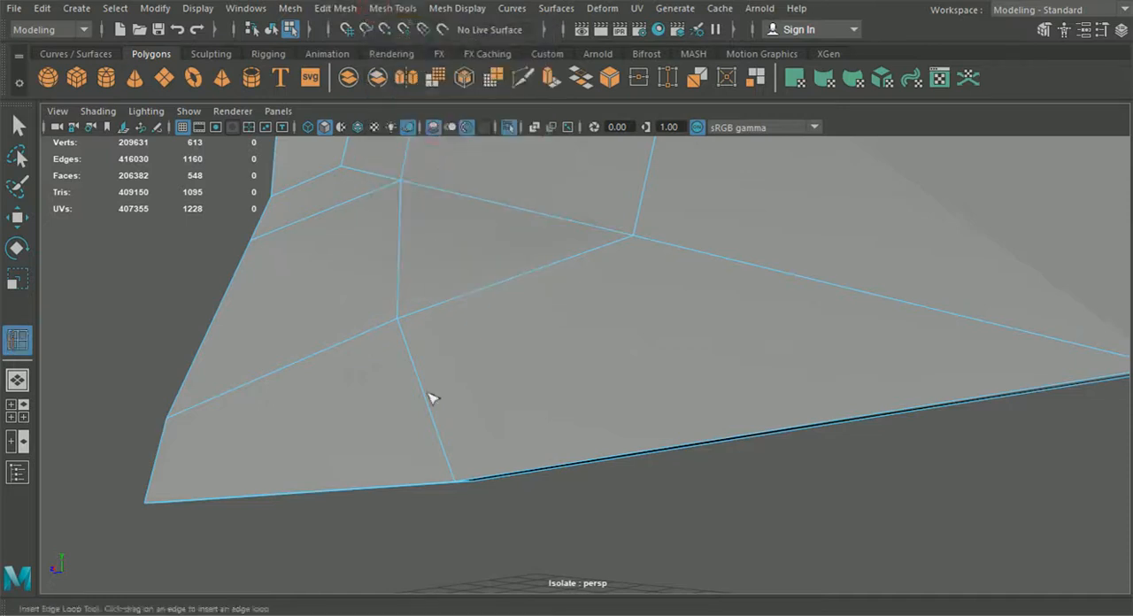
click(458, 483)
alt+drag(457, 483, 519, 514)
alt+middle_drag(609, 534, 498, 470)
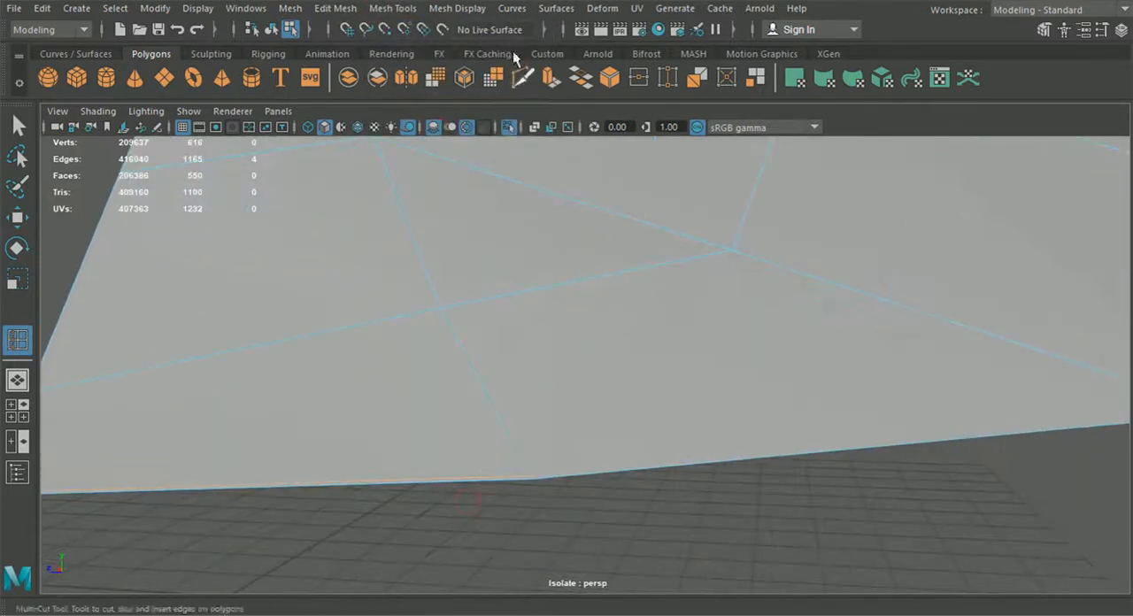
Step: Add a cut point on the lip's lower edge next to the vertical cuts with Multi-Cut
click(522, 78)
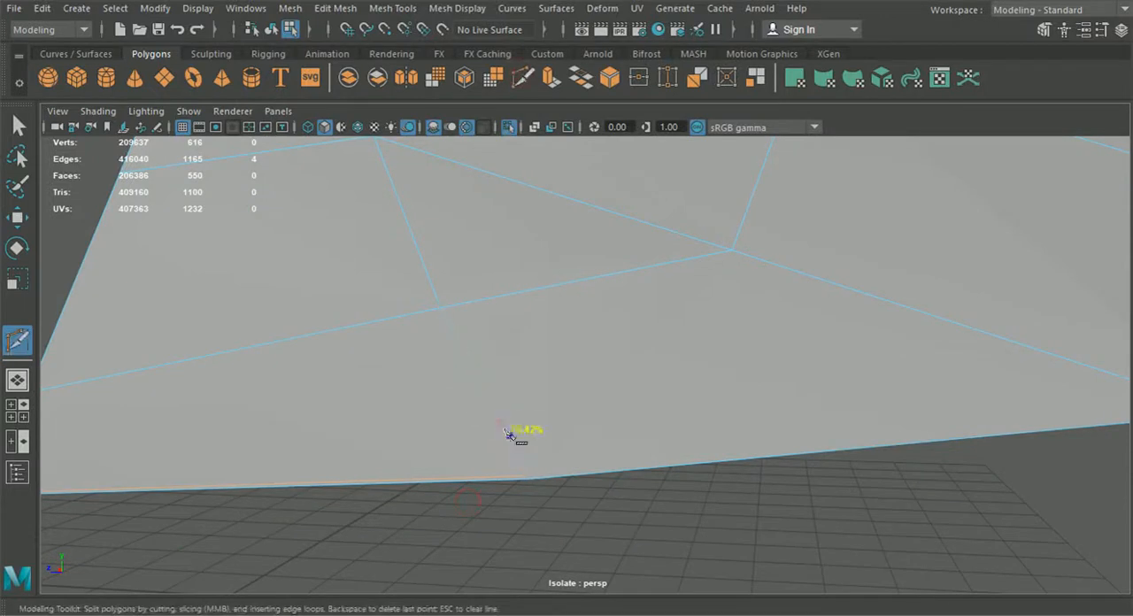
alt+right_drag(552, 487, 625, 438)
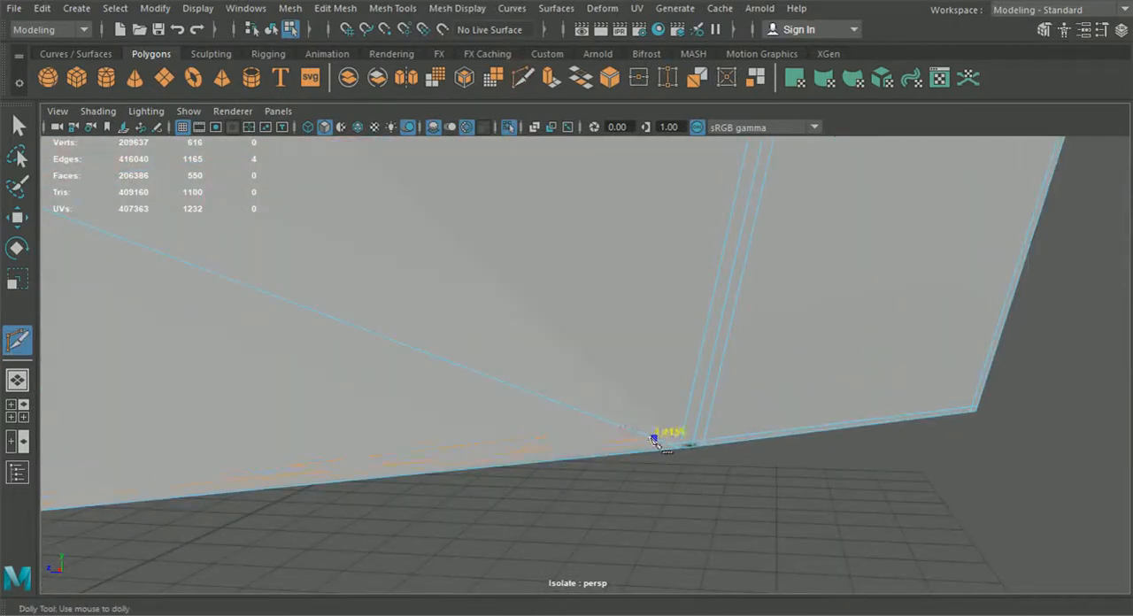
click(666, 452)
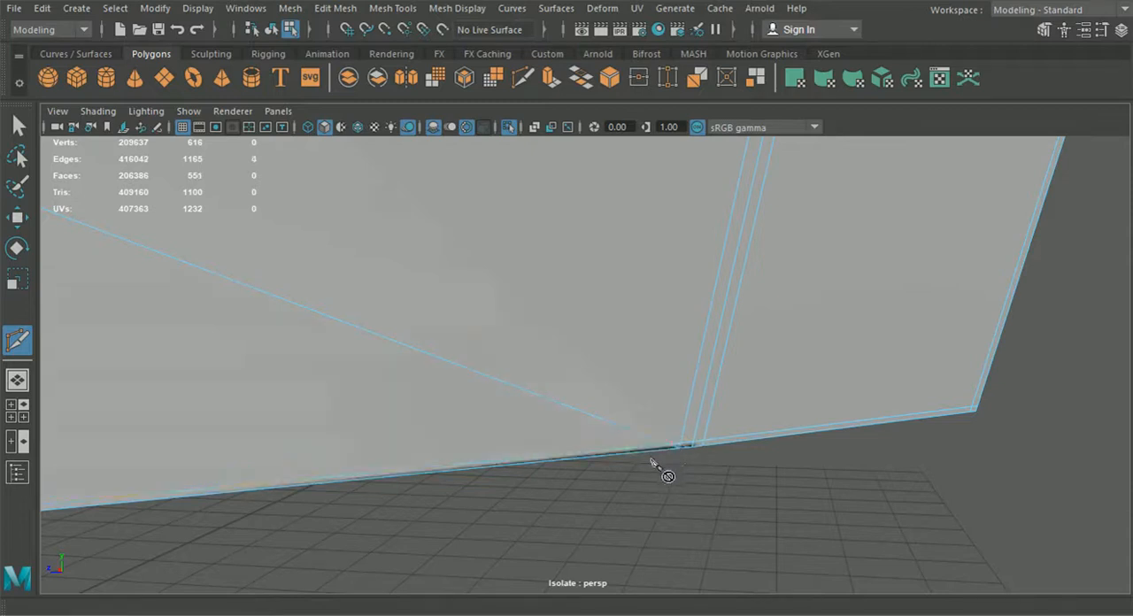
click(15, 117)
alt+middle_drag(483, 348, 430, 324)
alt+right_drag(574, 358, 602, 429)
right_drag(584, 376, 514, 129)
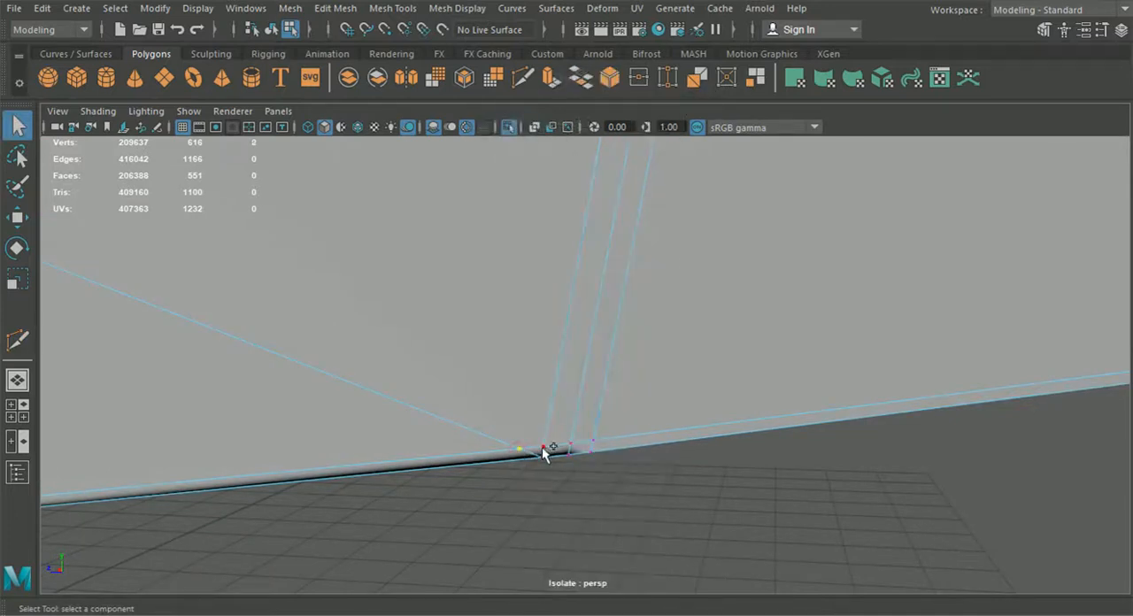
Step: Snap a vertex onto its neighbour at the lip's base, then select those vertices and merge them
click(26, 225)
key(v)
drag(519, 448, 536, 451)
drag(436, 373, 554, 453)
click(336, 8)
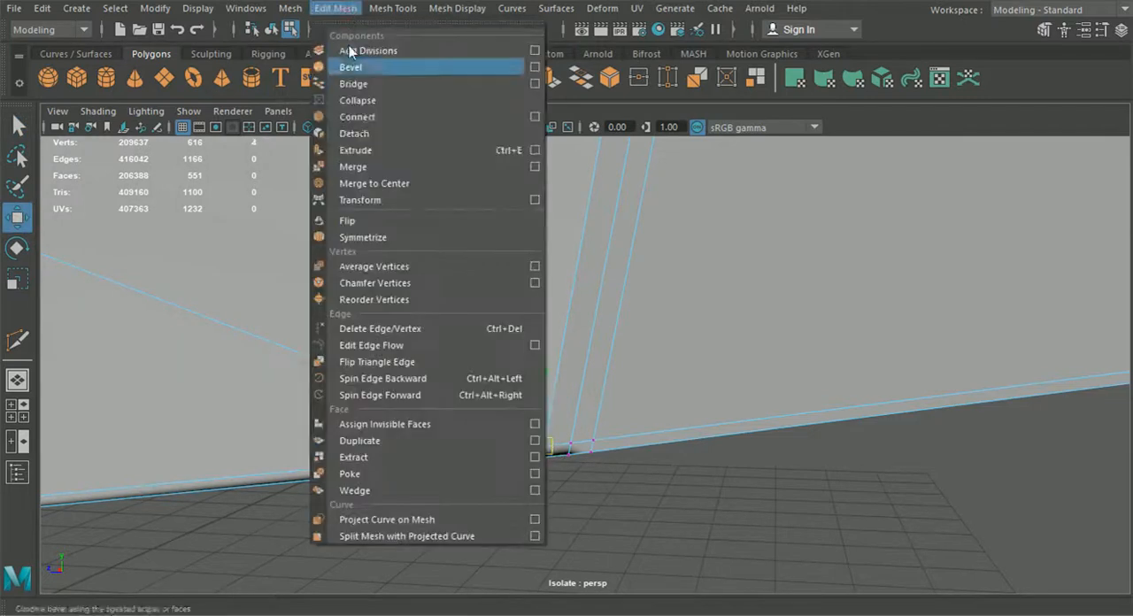
click(377, 168)
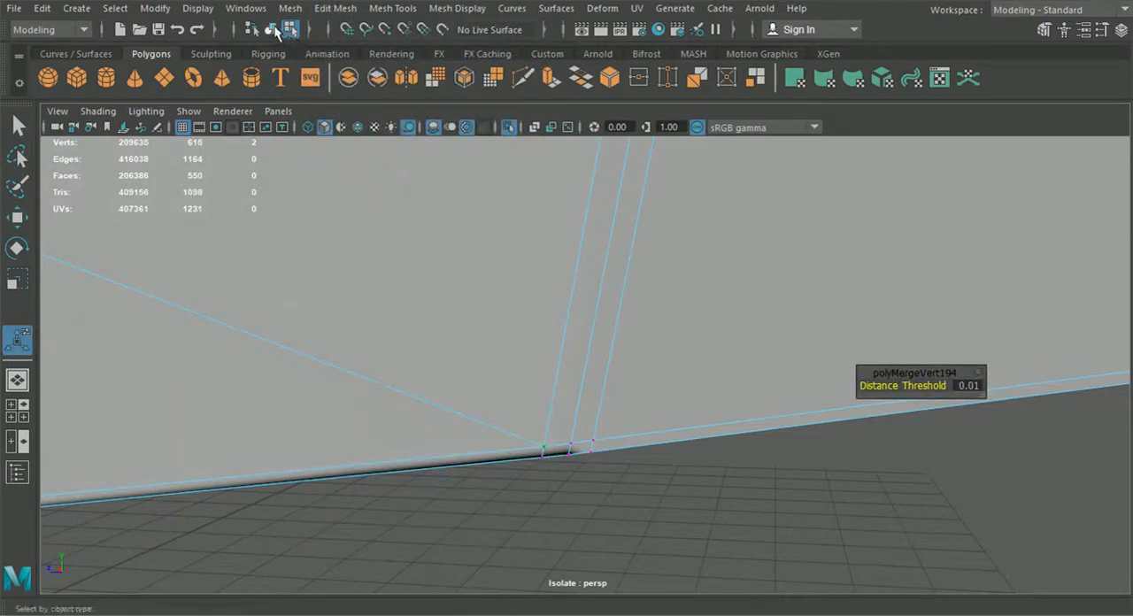
Step: Preview the fender with smooth display and inspect the merged corner
click(271, 30)
scroll(432, 347, down, 3)
alt+drag(431, 346, 422, 387)
click(419, 400)
click(380, 307)
key(3)
click(463, 406)
mouse_move(477, 413)
alt+right_down()
mouse_move(589, 422)
mouse_move(726, 403)
alt+right_up()
alt+right_drag(879, 385, 846, 416)
mouse_move(846, 416)
alt+mouse_down()
mouse_move(874, 410)
mouse_move(838, 410)
alt+mouse_up()
alt+right_drag(839, 406, 798, 401)
alt+drag(798, 401, 625, 406)
scroll(625, 404, up, 4)
click(624, 404)
key(1)
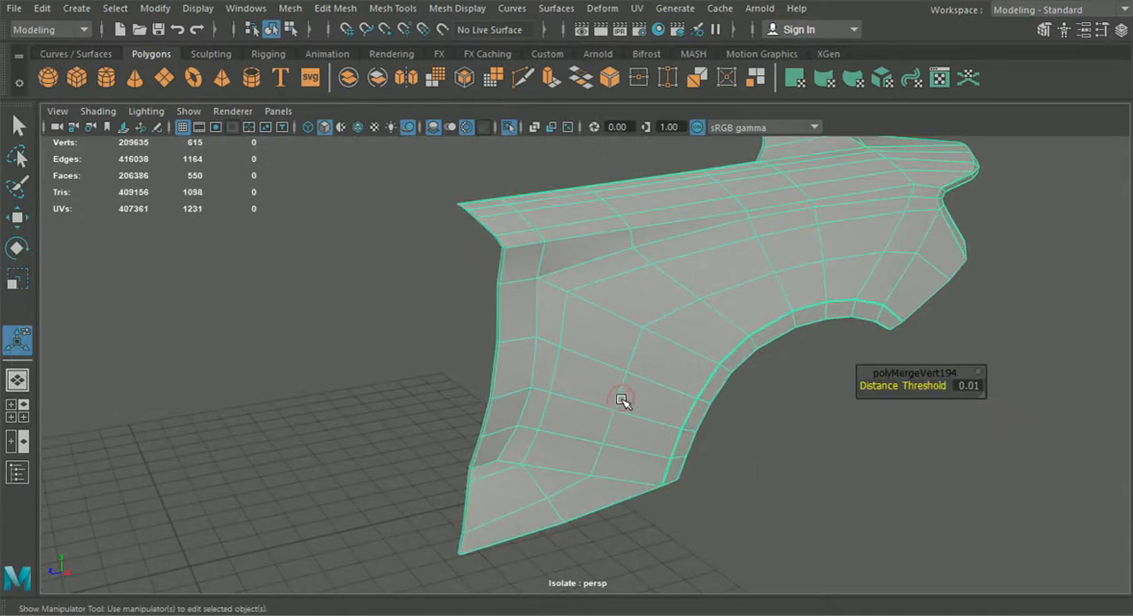
Step: Insert an edge loop running alongside the fender's front edge
click(723, 456)
alt+drag(724, 456, 609, 504)
click(567, 446)
alt+drag(567, 446, 503, 465)
alt+middle_drag(503, 465, 591, 543)
alt+drag(591, 543, 458, 197)
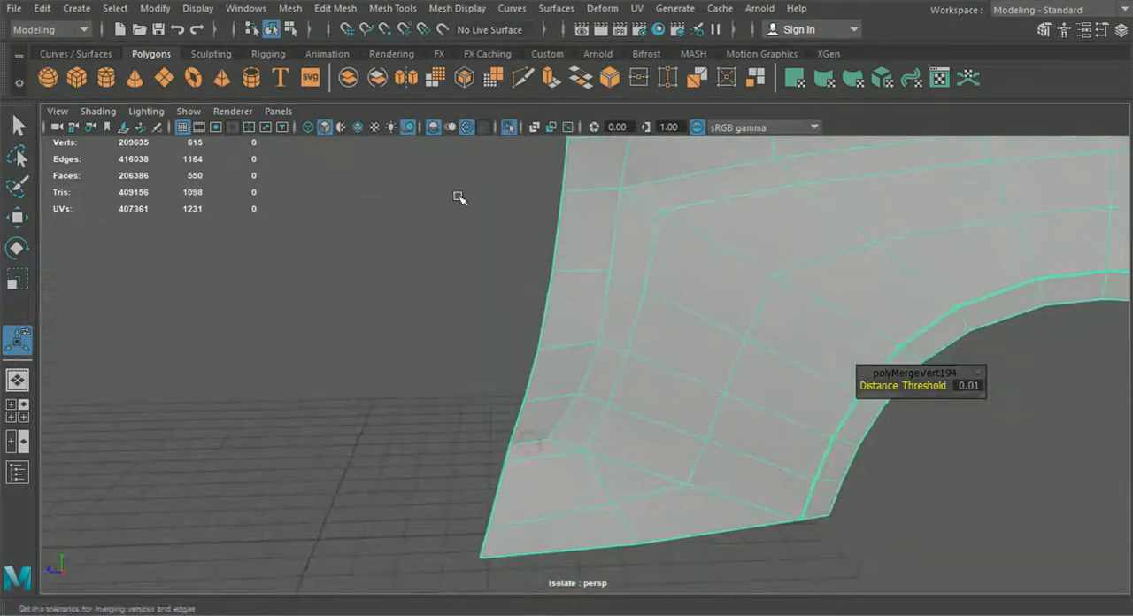
click(344, 15)
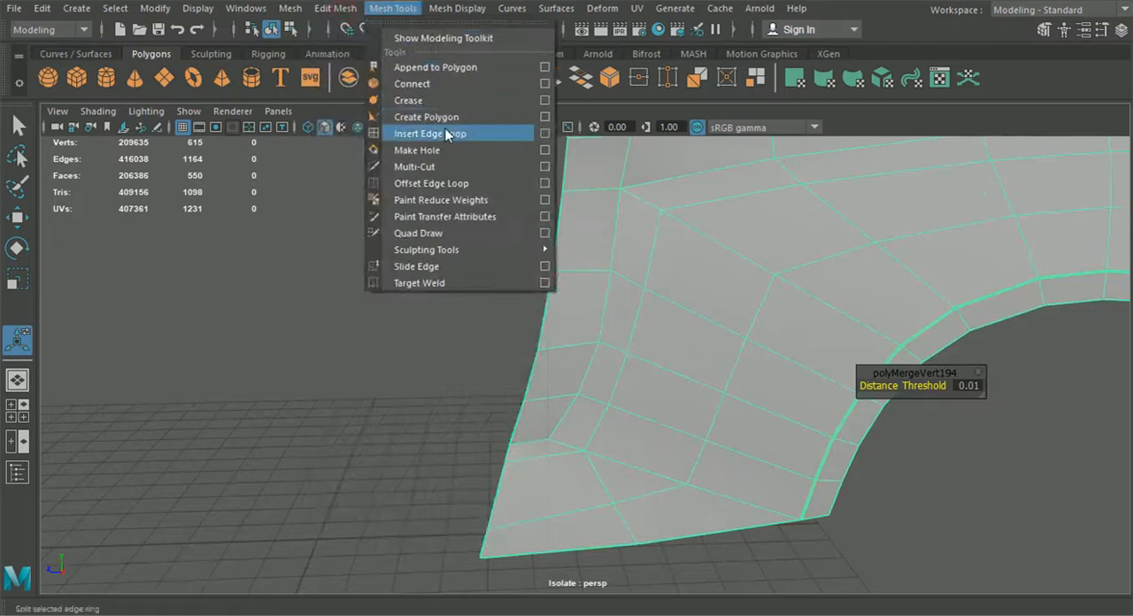
click(496, 134)
alt+drag(506, 393, 501, 433)
scroll(501, 433, up, 6)
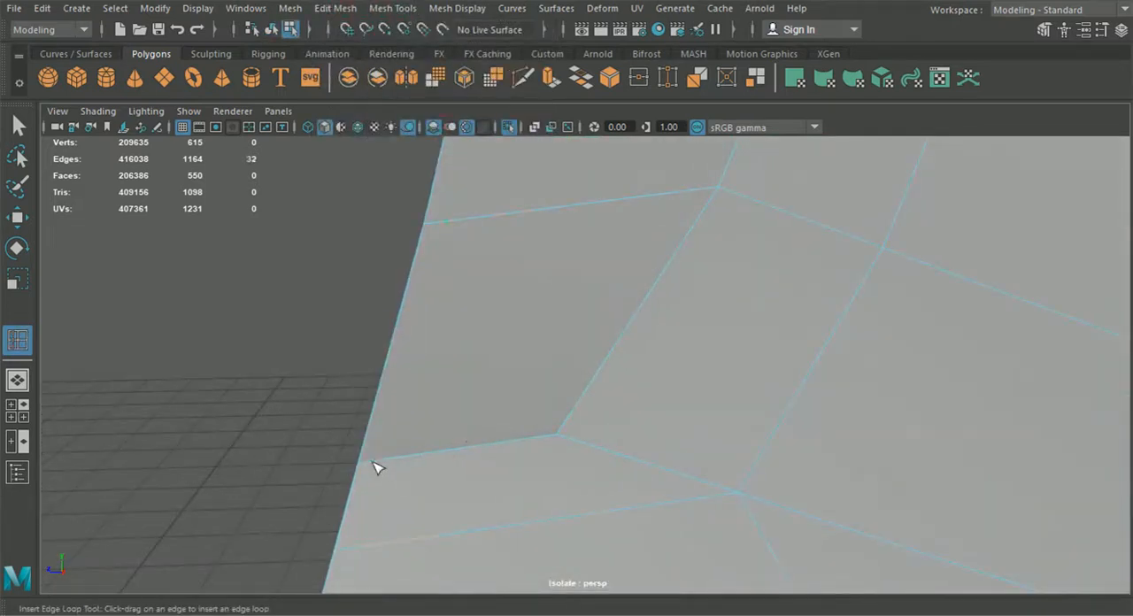
click(366, 474)
scroll(367, 473, down, 8)
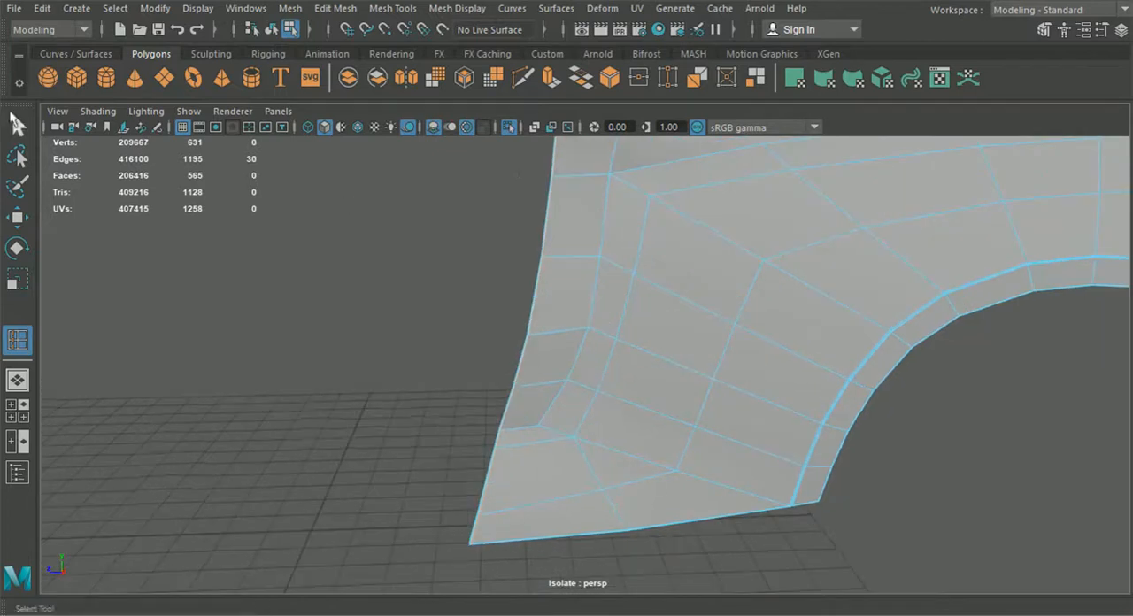
Step: Isolate the fender together with the adjacent door panel in the viewport
click(17, 124)
click(348, 251)
click(601, 290)
scroll(450, 295, down, 6)
click(447, 306)
alt+drag(445, 319, 534, 282)
alt+drag(621, 277, 629, 350)
alt+drag(556, 451, 800, 452)
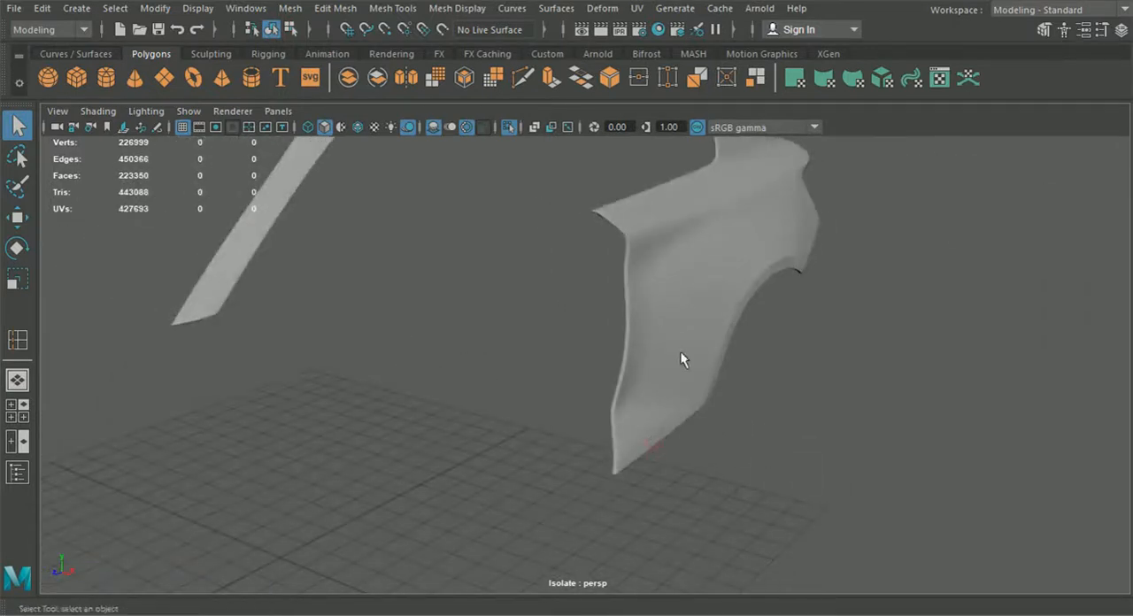
alt+drag(756, 233, 620, 237)
click(718, 309)
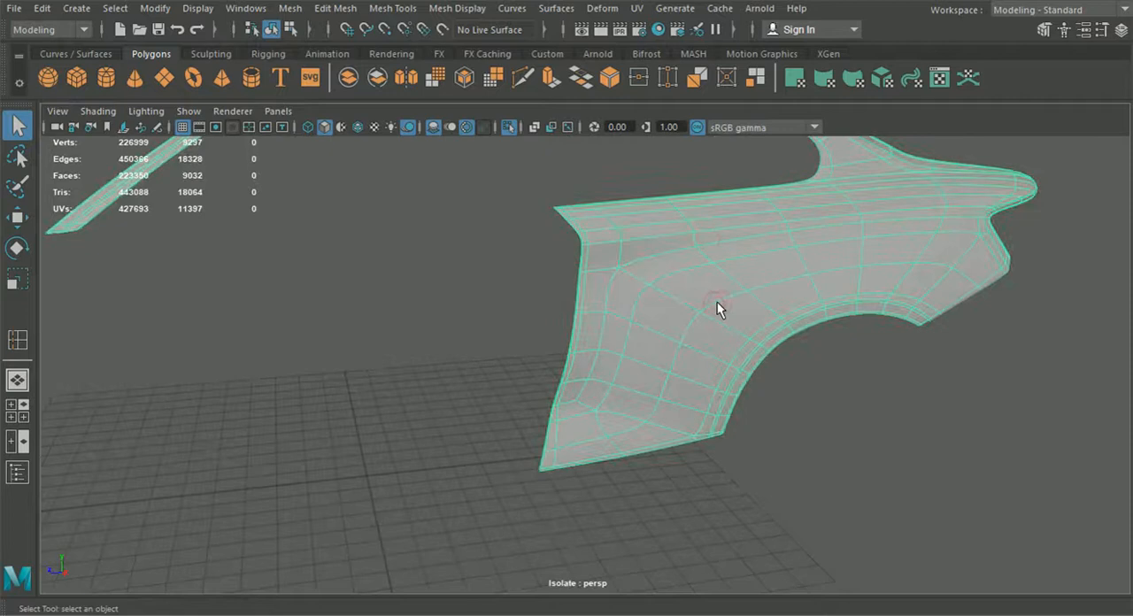
click(510, 128)
shift+click(538, 275)
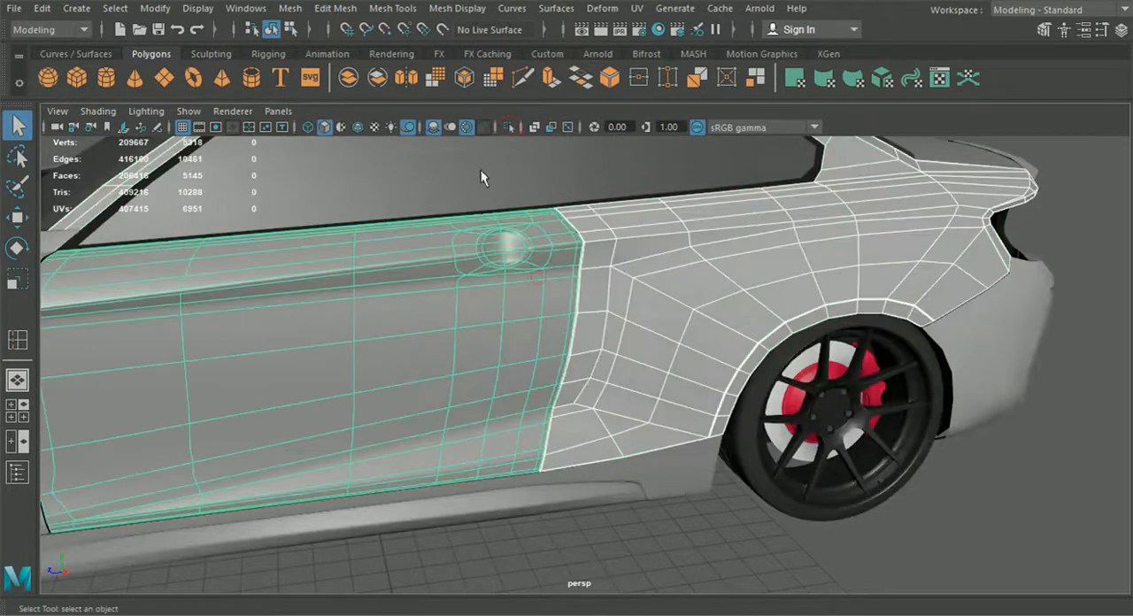
click(507, 128)
click(534, 325)
key(1)
click(621, 488)
alt+drag(614, 483, 569, 434)
click(600, 453)
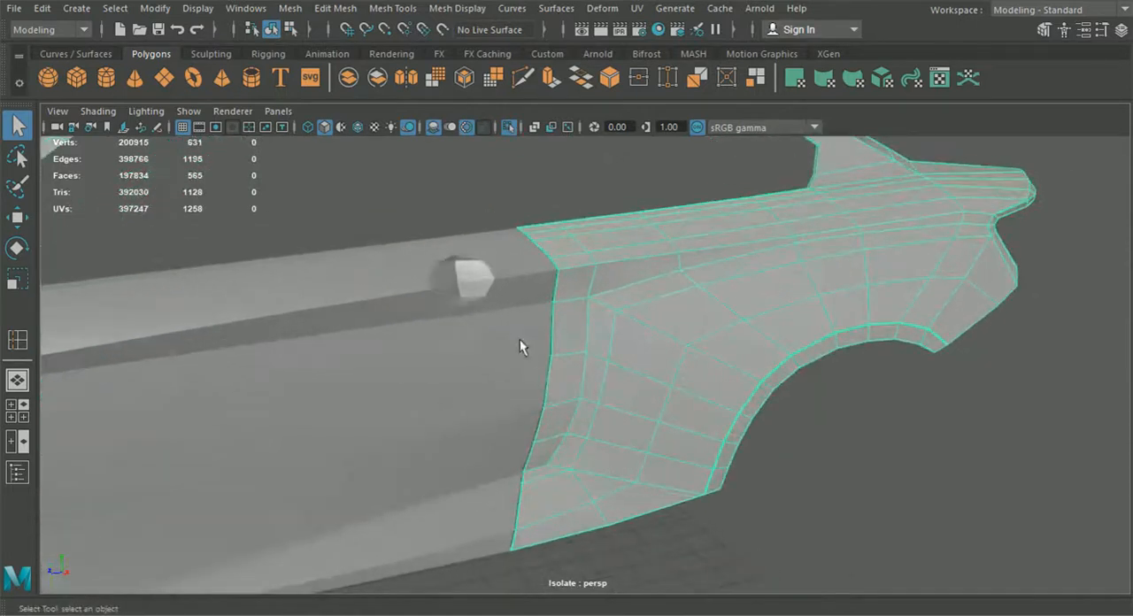
Step: Multi-Cut a new edge across the fender's upper area from a rear edge forward to its front edge beside the door
click(359, 130)
click(392, 8)
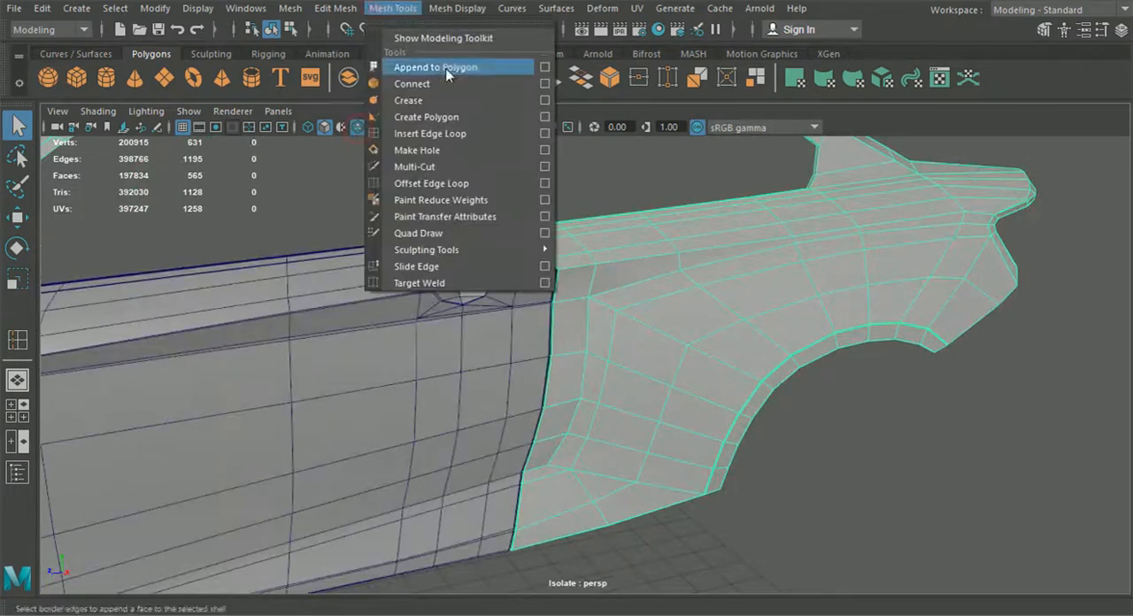
click(447, 132)
alt+drag(601, 262, 594, 251)
scroll(594, 251, up, 3)
alt+middle_drag(593, 255, 511, 302)
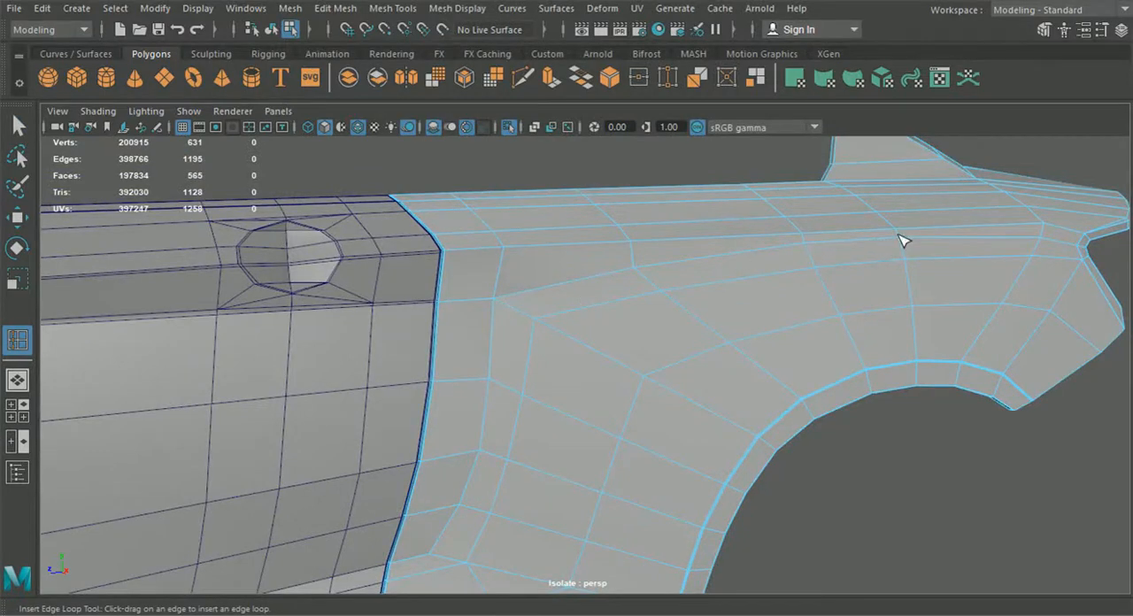
click(524, 78)
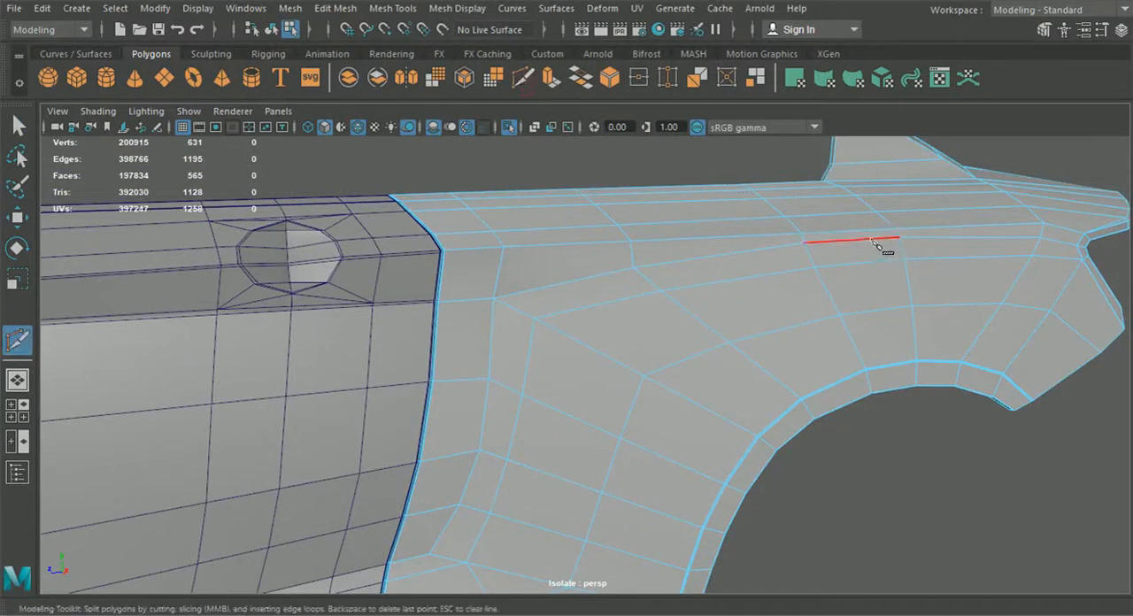
alt+middle_drag(812, 237, 708, 288)
scroll(708, 288, up, 5)
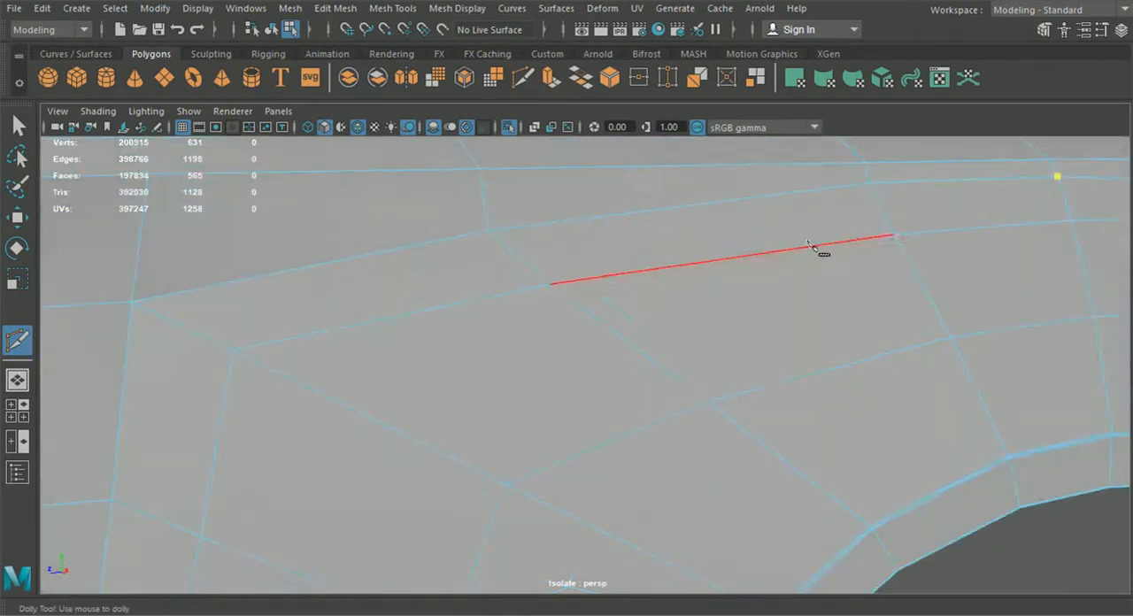
click(855, 187)
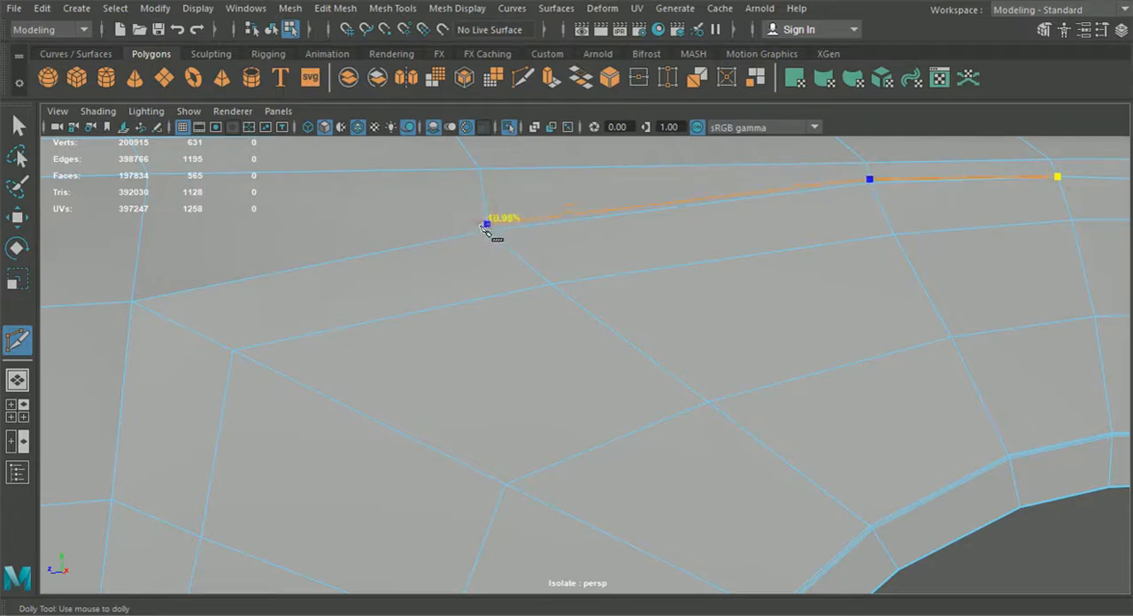
alt+middle_drag(446, 251, 729, 256)
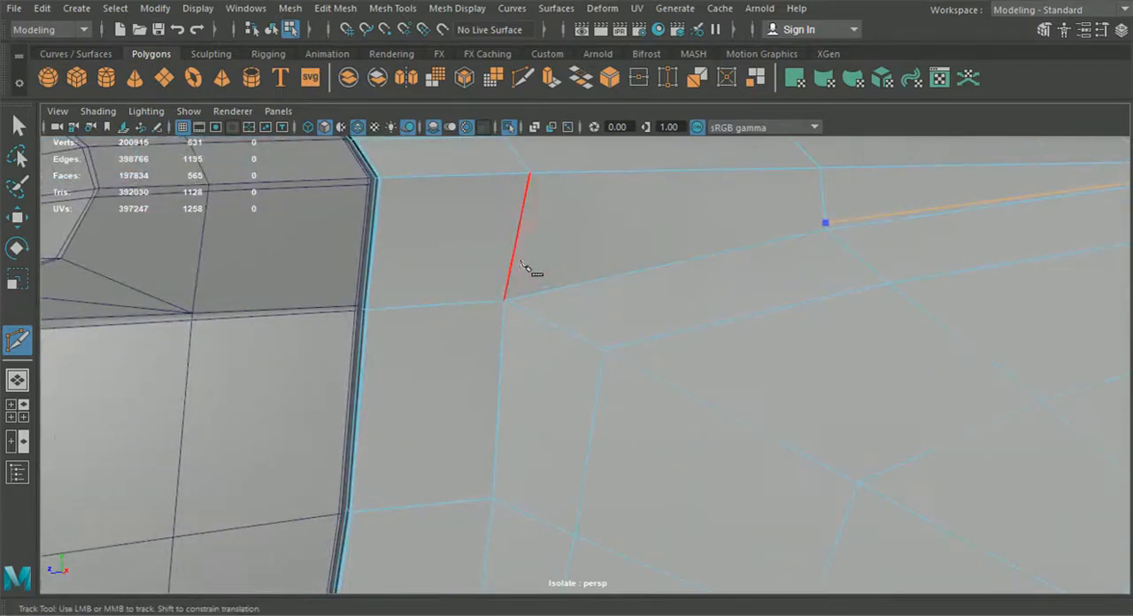
click(508, 286)
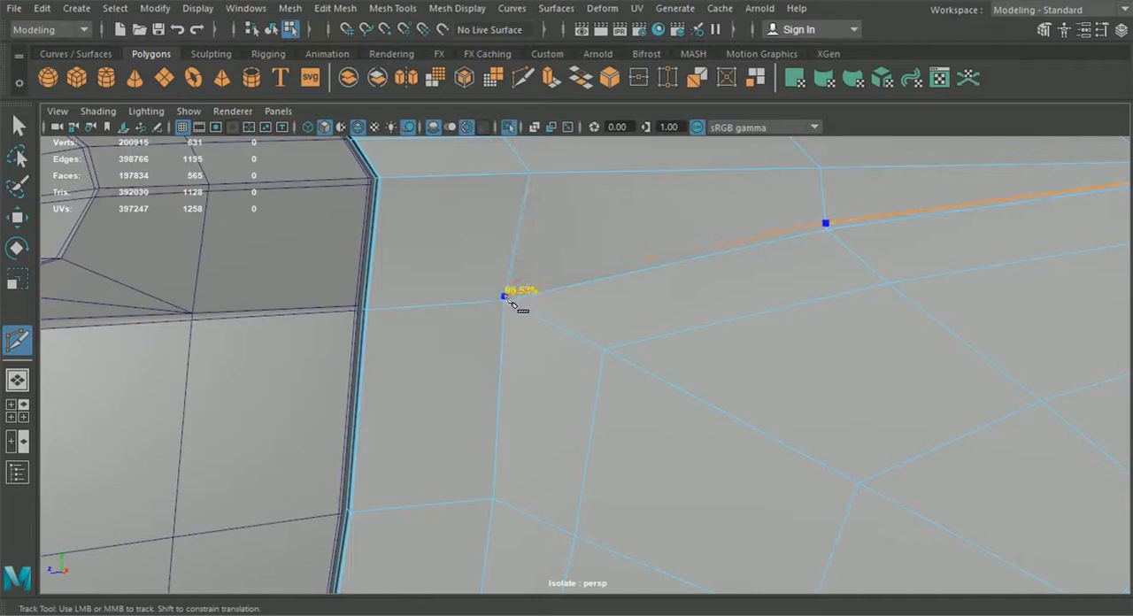
alt+middle_drag(430, 297, 501, 320)
scroll(448, 387, up, 5)
alt+middle_drag(288, 358, 399, 359)
scroll(390, 347, up, 3)
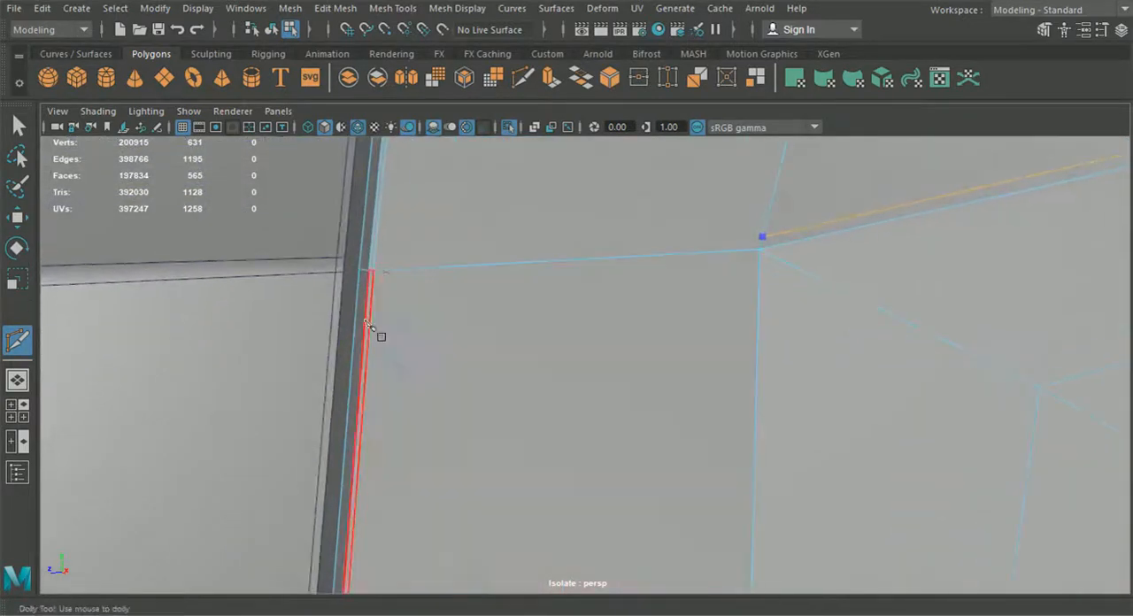
click(370, 258)
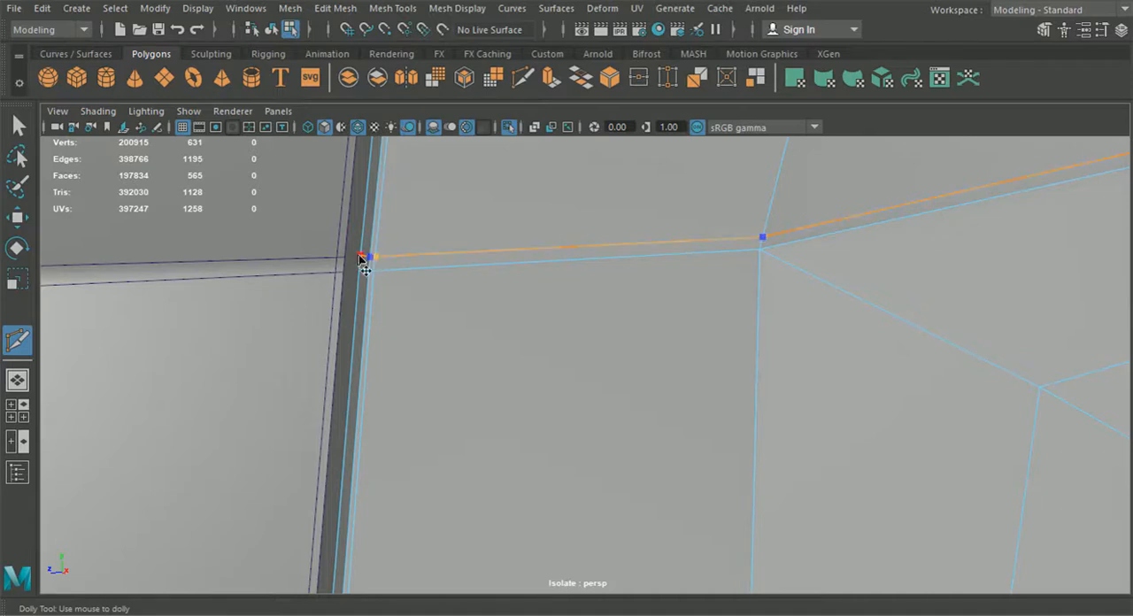
right_click(360, 258)
scroll(546, 312, down, 12)
alt+middle_drag(1036, 282, 756, 296)
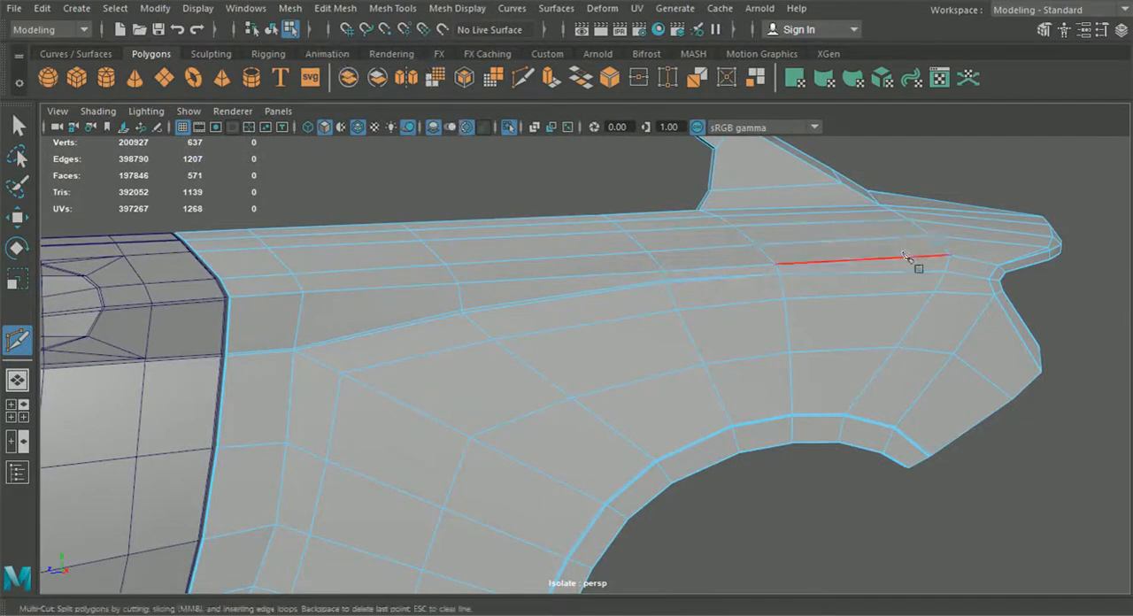
Step: Multi-Cut another edge along the fender's upper side, from near its rear tip forward to the front edge beside the door
scroll(989, 257, up, 2)
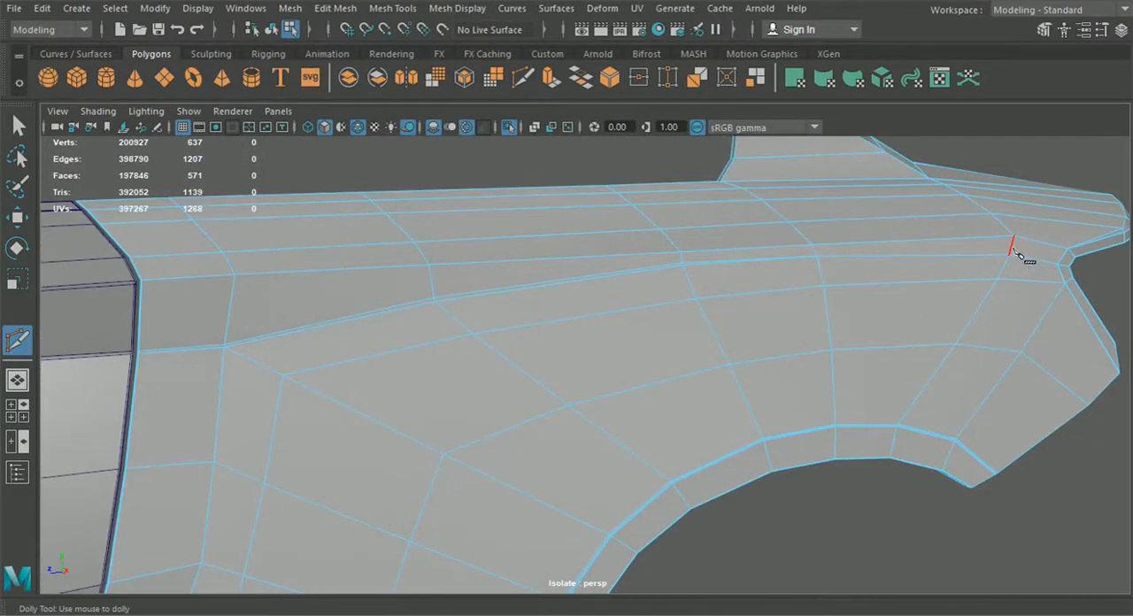
click(1014, 237)
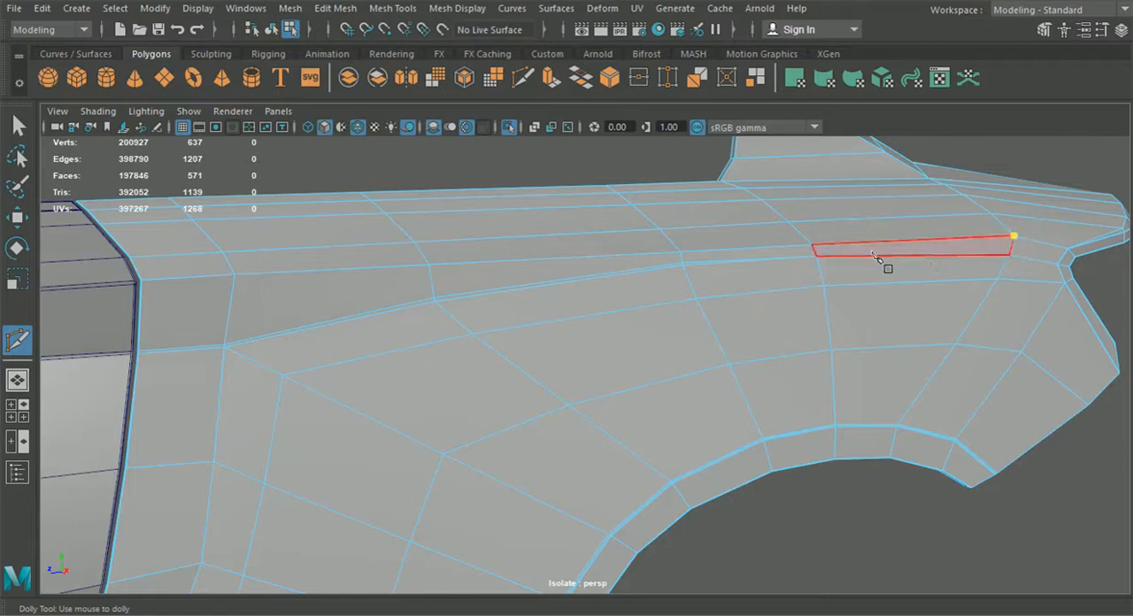
scroll(817, 252, up, 5)
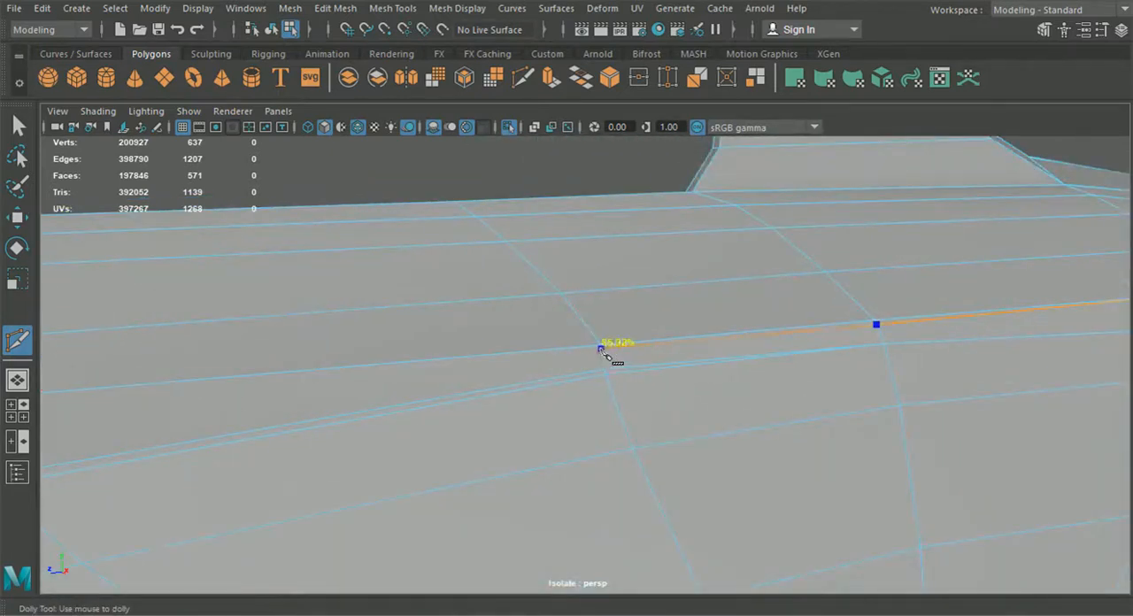
alt+middle_drag(543, 362, 952, 350)
alt+middle_drag(341, 394, 471, 391)
alt+middle_drag(688, 379, 580, 375)
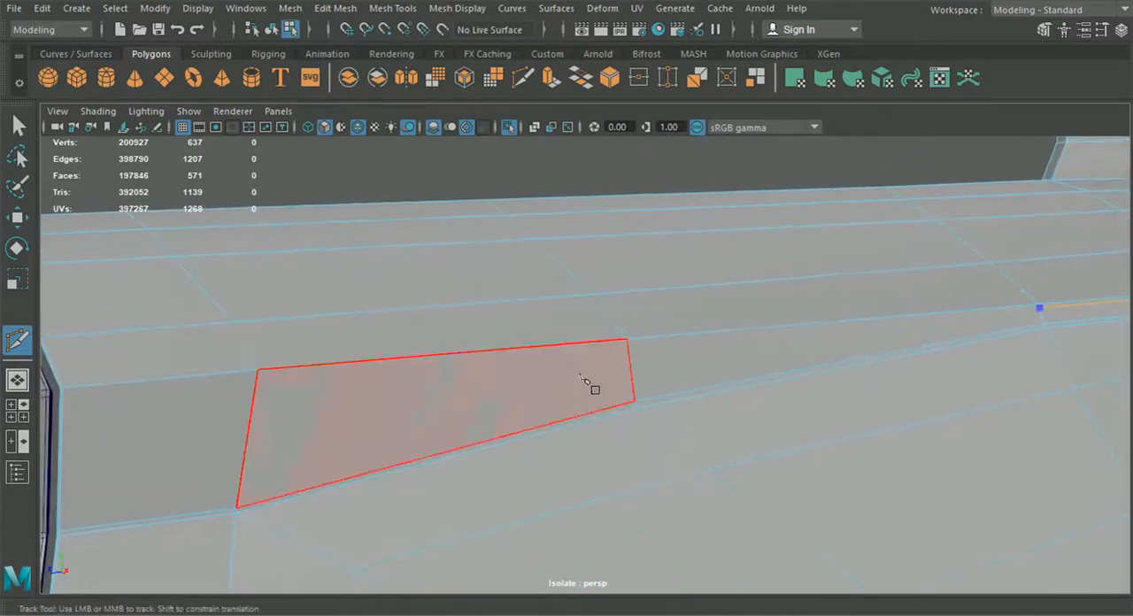
click(627, 344)
alt+middle_drag(536, 356, 827, 334)
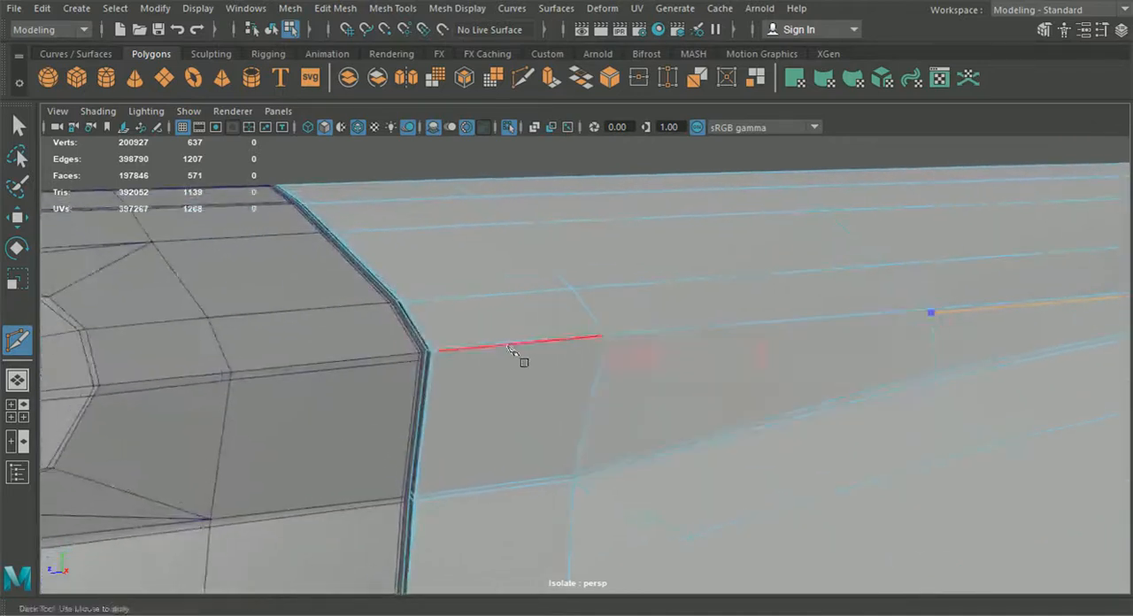
alt+right_drag(510, 347, 644, 426)
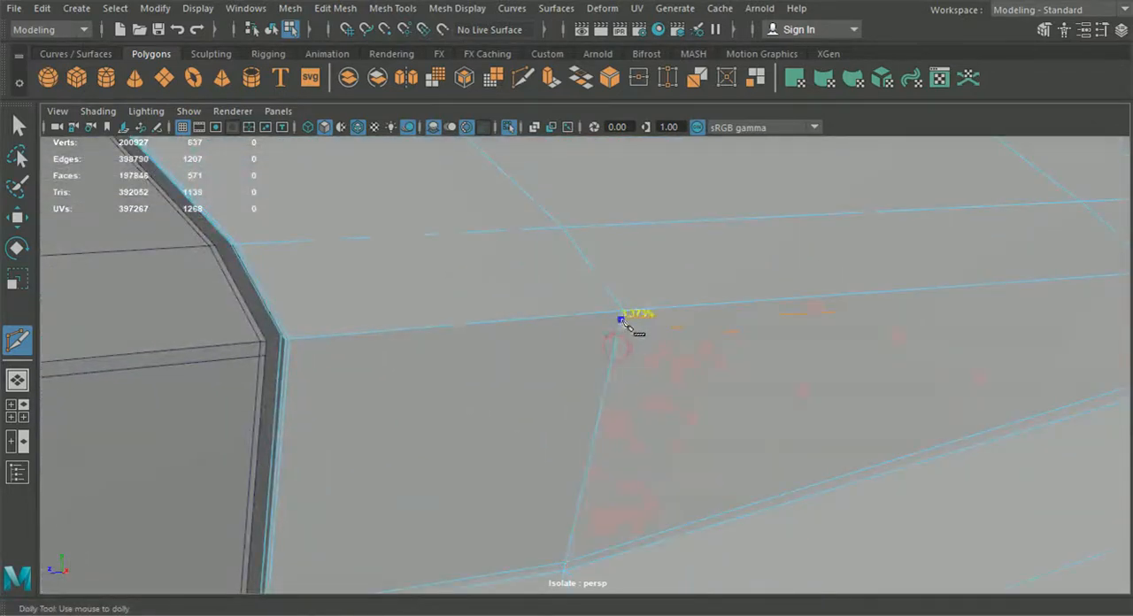
click(280, 351)
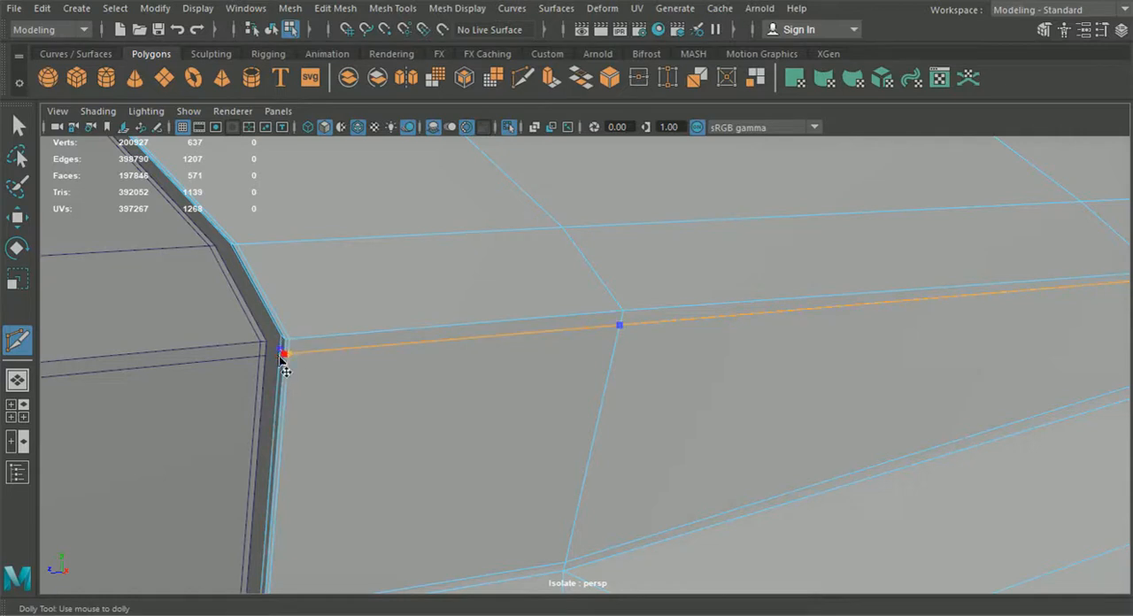
right_click(299, 375)
scroll(343, 408, down, 5)
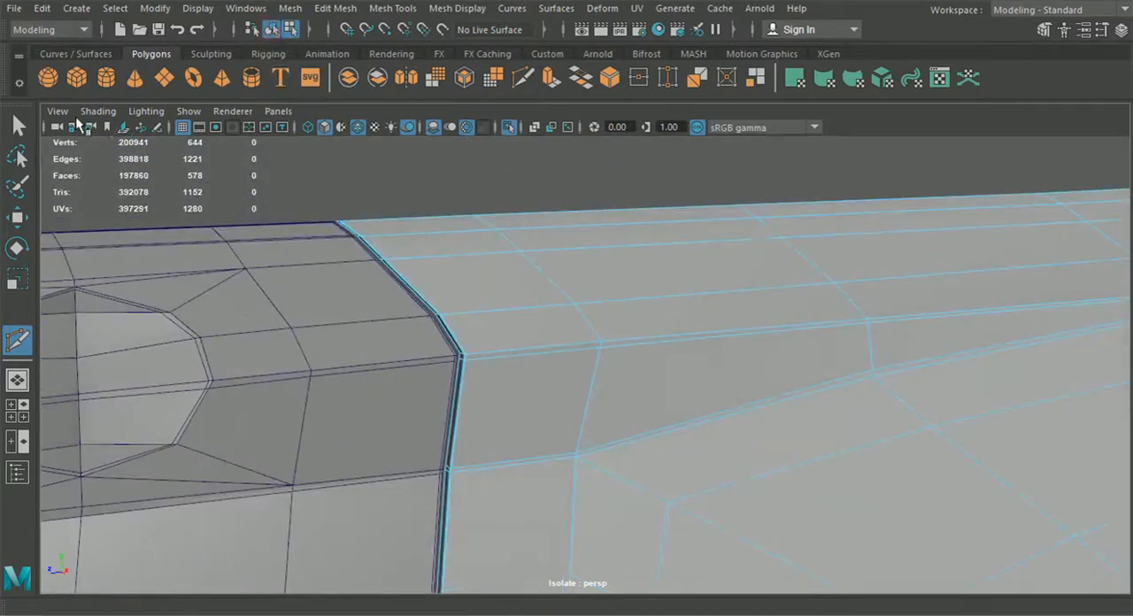
Step: Exit the cut and preview the door panel with smooth display as well
key(q)
click(453, 275)
click(480, 188)
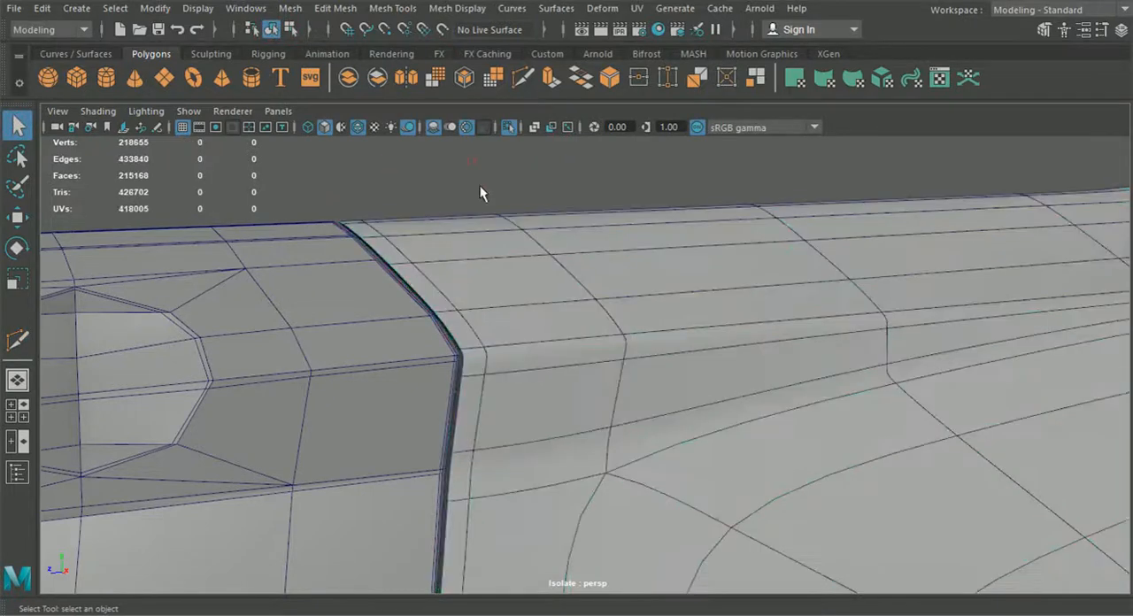
scroll(482, 203, down, 5)
click(472, 355)
key(3)
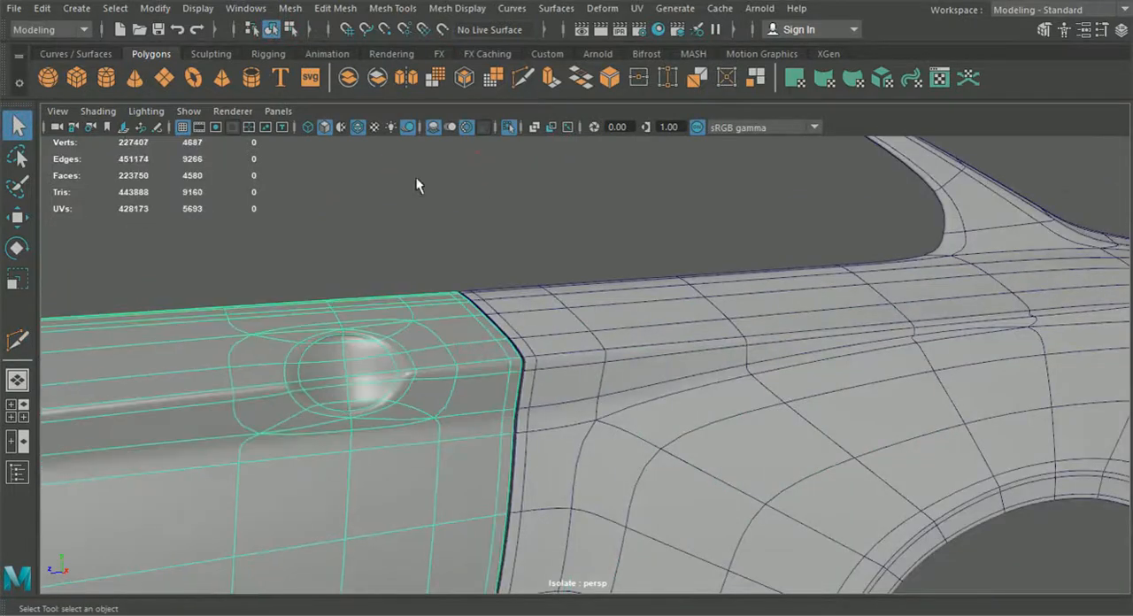
Step: Hide the wireframe on the shaded view and inspect the smoothed seam between the door and the fender
click(359, 128)
click(391, 223)
mouse_move(391, 223)
alt+mouse_down()
mouse_move(499, 352)
mouse_move(555, 352)
mouse_move(392, 346)
mouse_move(407, 358)
mouse_move(620, 384)
mouse_move(956, 387)
alt+mouse_up()
alt+middle_drag(956, 386, 462, 360)
alt+drag(559, 374, 718, 375)
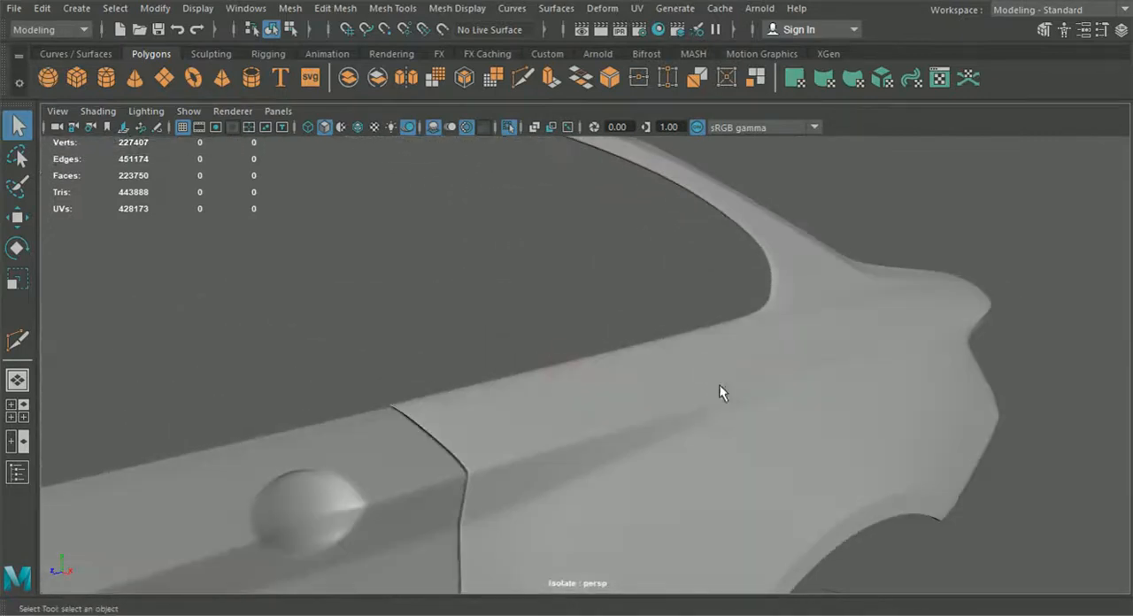
alt+drag(800, 393, 618, 428)
scroll(619, 434, up, 5)
alt+middle_drag(624, 458, 627, 402)
scroll(627, 402, up, 3)
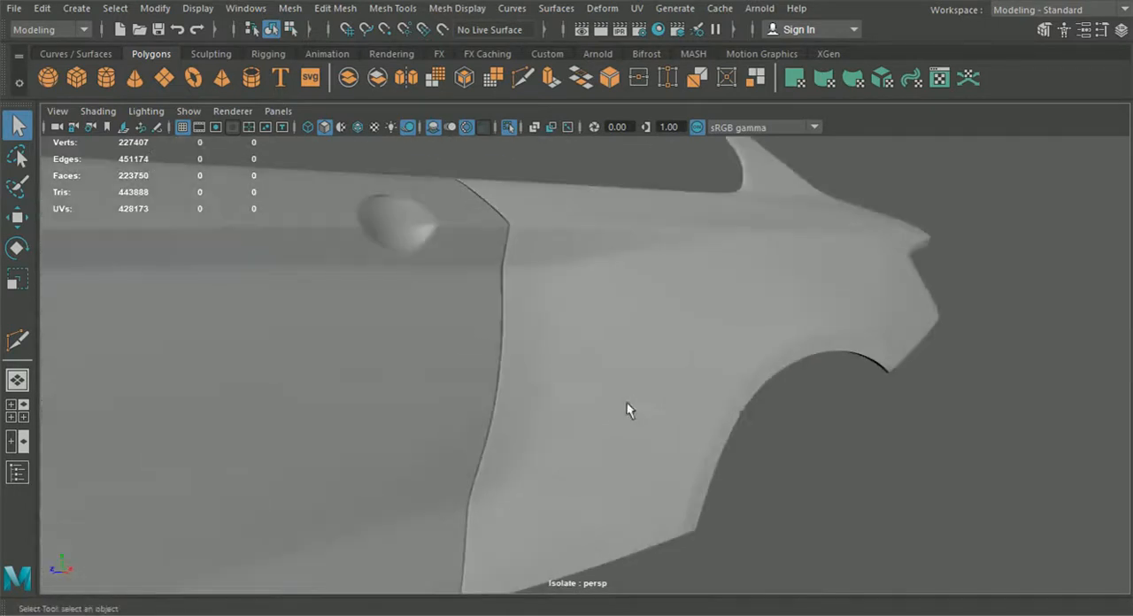
alt+middle_drag(559, 470, 637, 427)
alt+drag(637, 427, 702, 452)
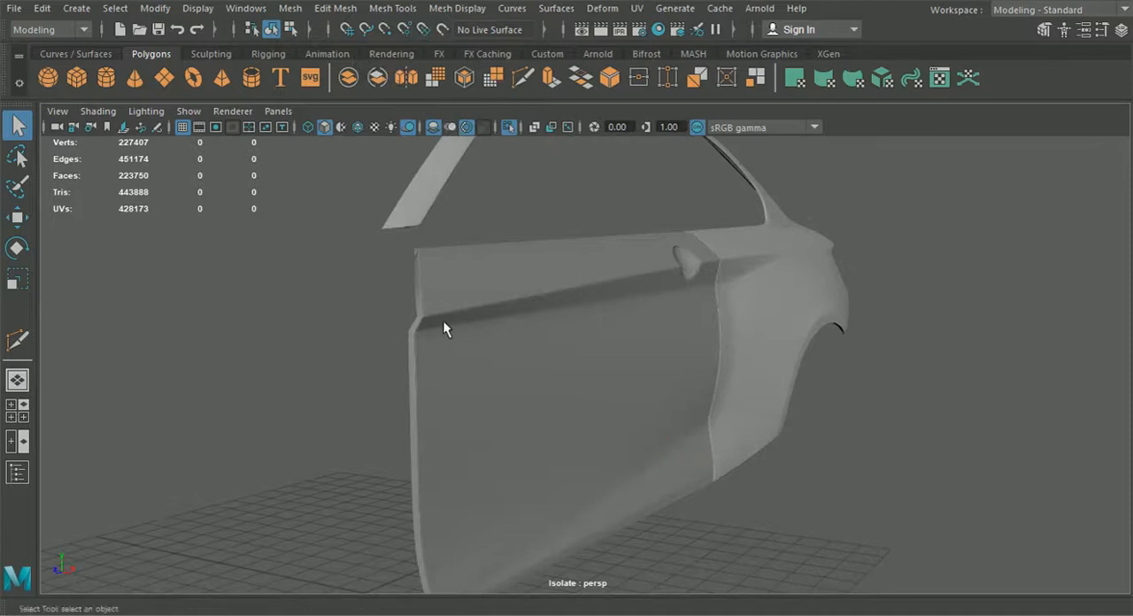
Step: Select the fender's front-edge vertices and nudge the upper ones outward toward the door
click(772, 285)
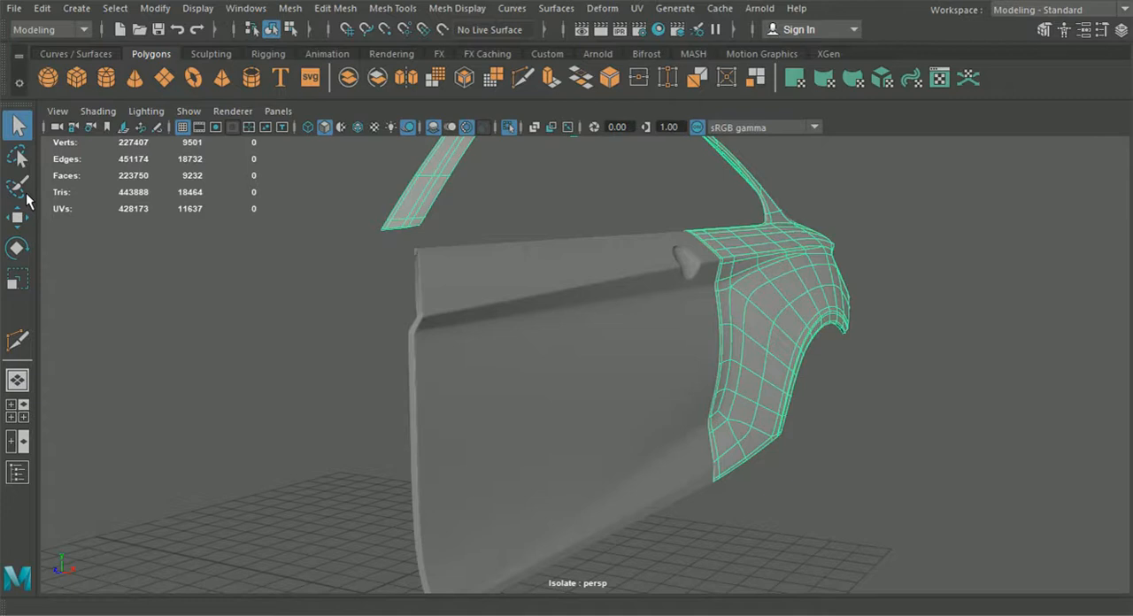
click(800, 488)
alt+drag(800, 488, 839, 487)
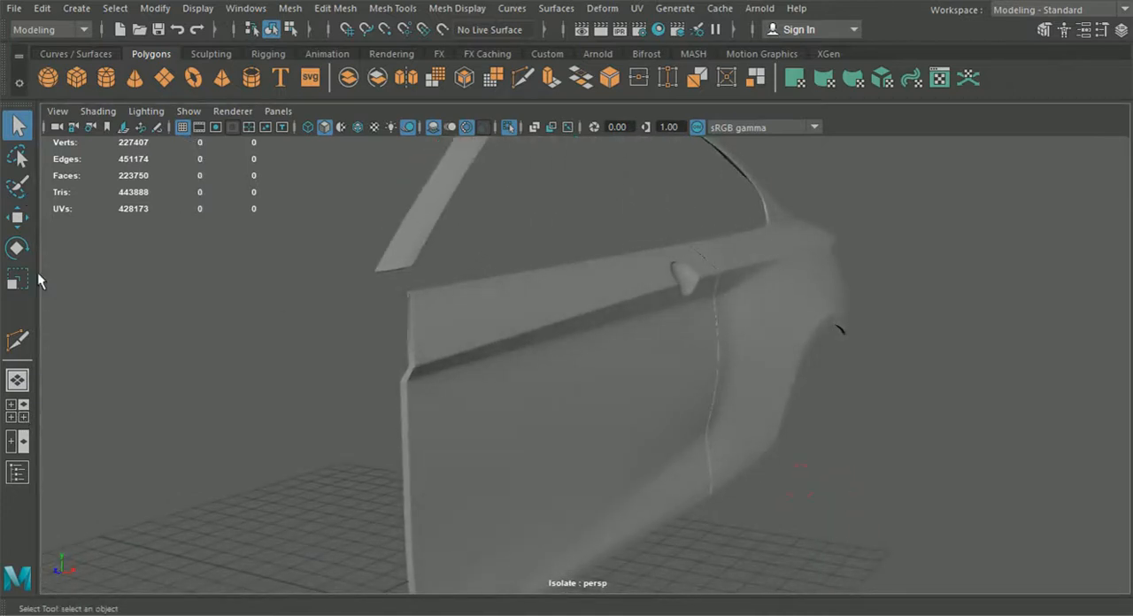
alt+drag(597, 360, 721, 309)
scroll(558, 478, up, 3)
scroll(575, 449, up, 5)
click(732, 269)
alt+middle_drag(731, 269, 734, 304)
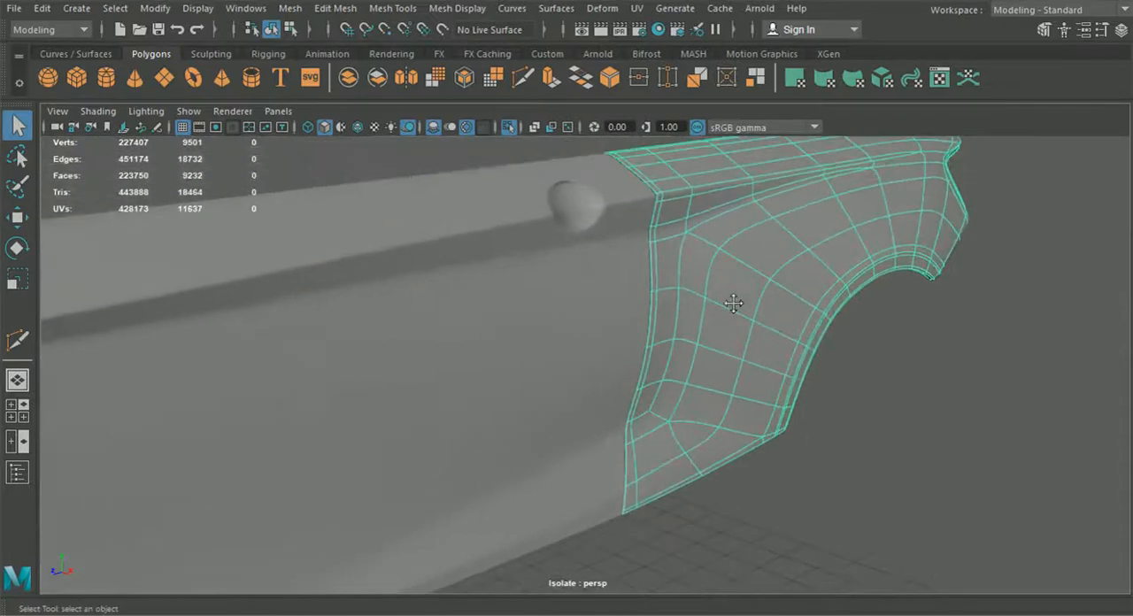
alt+drag(696, 315, 741, 321)
right_drag(741, 321, 666, 124)
alt+drag(674, 267, 745, 306)
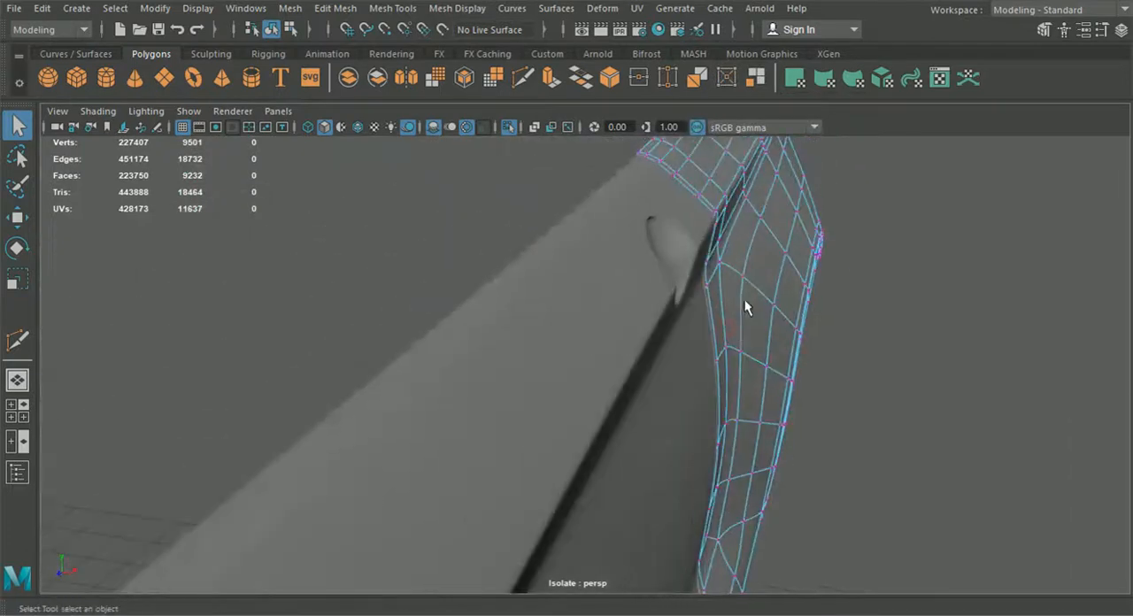
click(17, 217)
drag(822, 275, 824, 276)
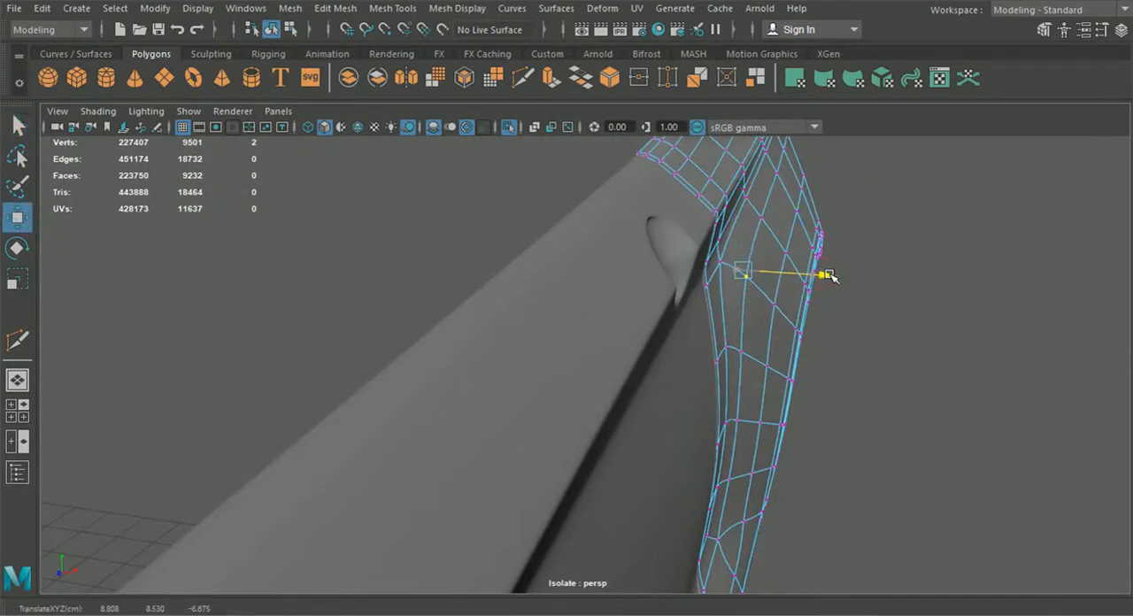
click(750, 348)
drag(824, 356, 829, 358)
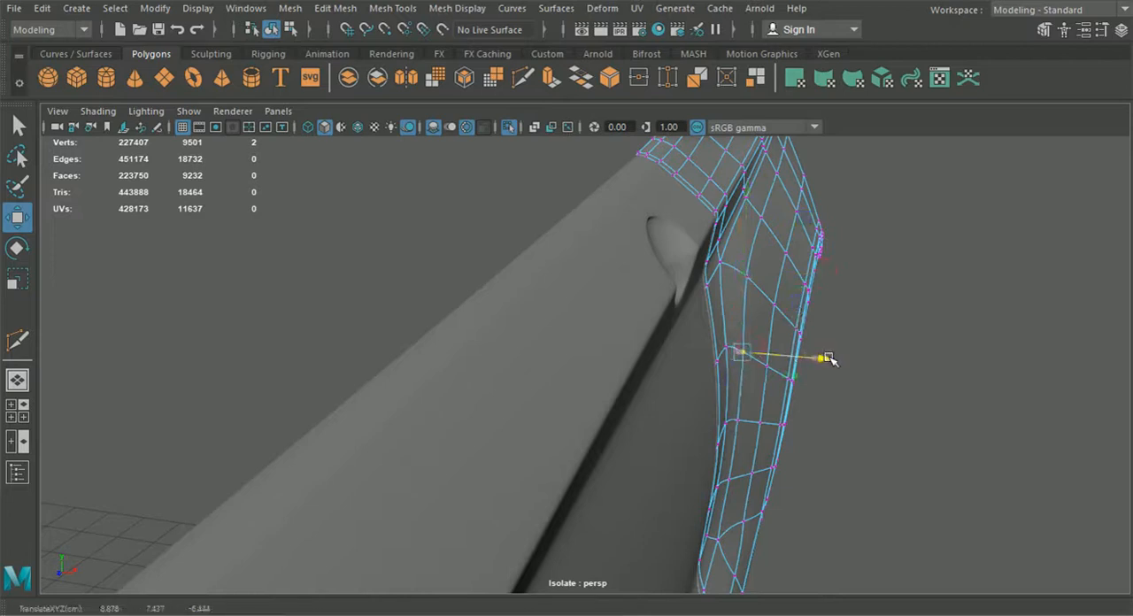
click(742, 420)
drag(814, 433, 817, 430)
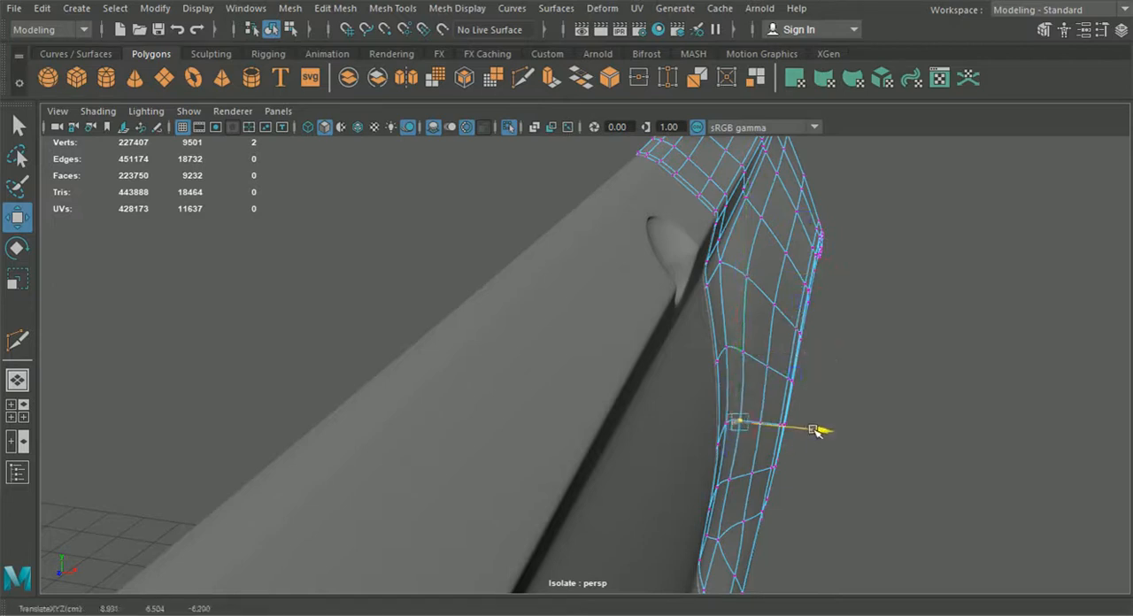
Step: Continue nudging the remaining front-edge vertices of the fender outward along the door gap
click(736, 478)
drag(804, 487, 787, 503)
click(748, 271)
drag(813, 273, 816, 275)
click(735, 333)
drag(807, 336, 812, 345)
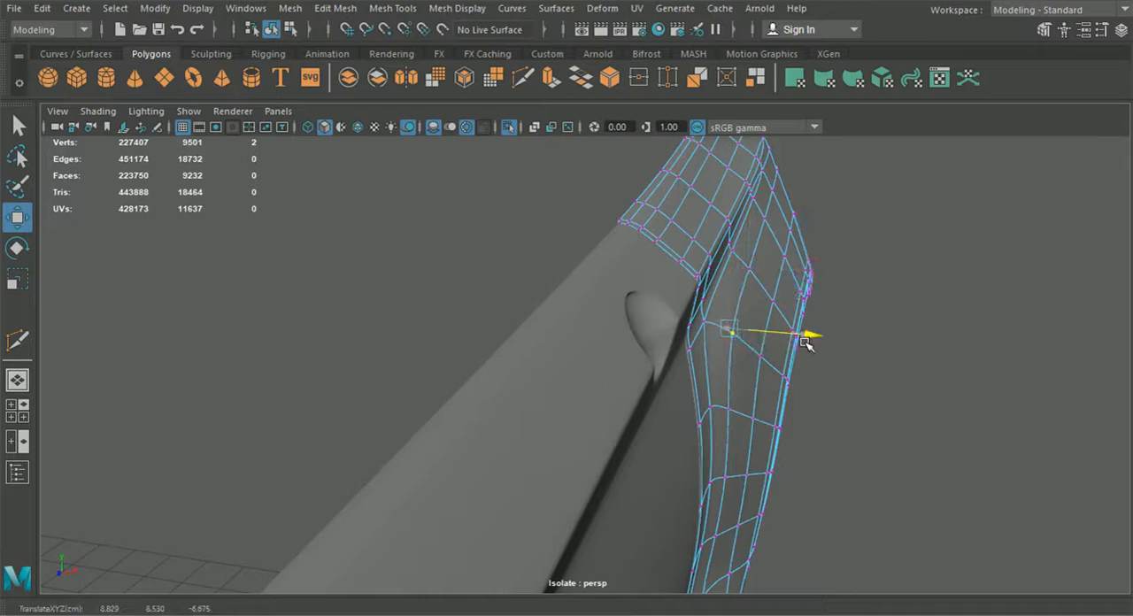
Step: Select a vertex on the fender's front area, pickwalk upward and nudge it slightly
click(271, 29)
alt+drag(370, 278, 510, 376)
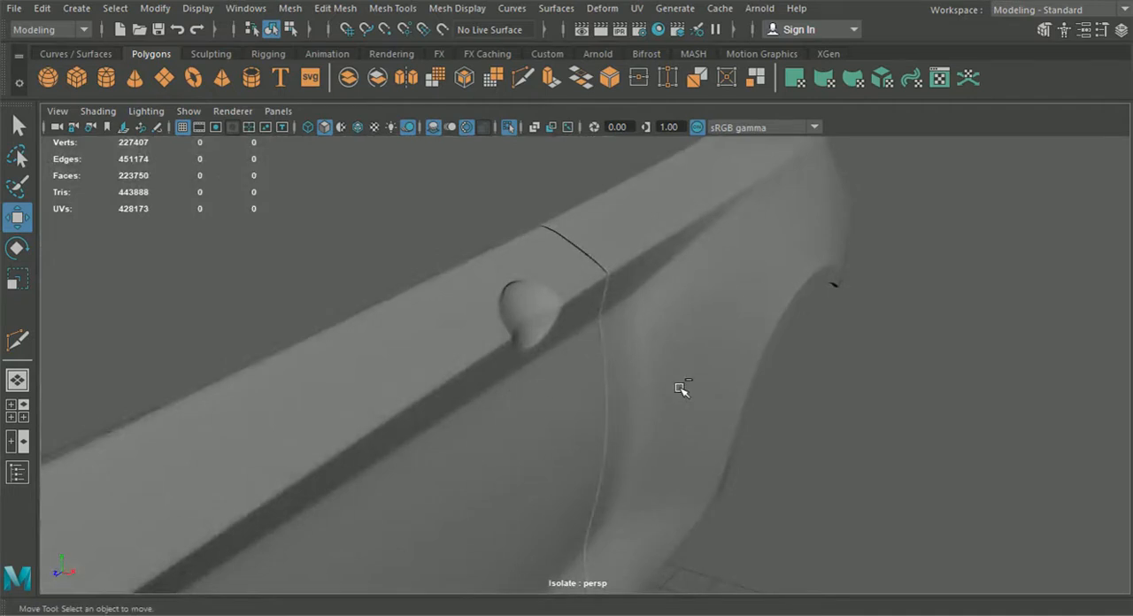
click(680, 390)
key(F8)
key(F8)
alt+drag(680, 389, 701, 380)
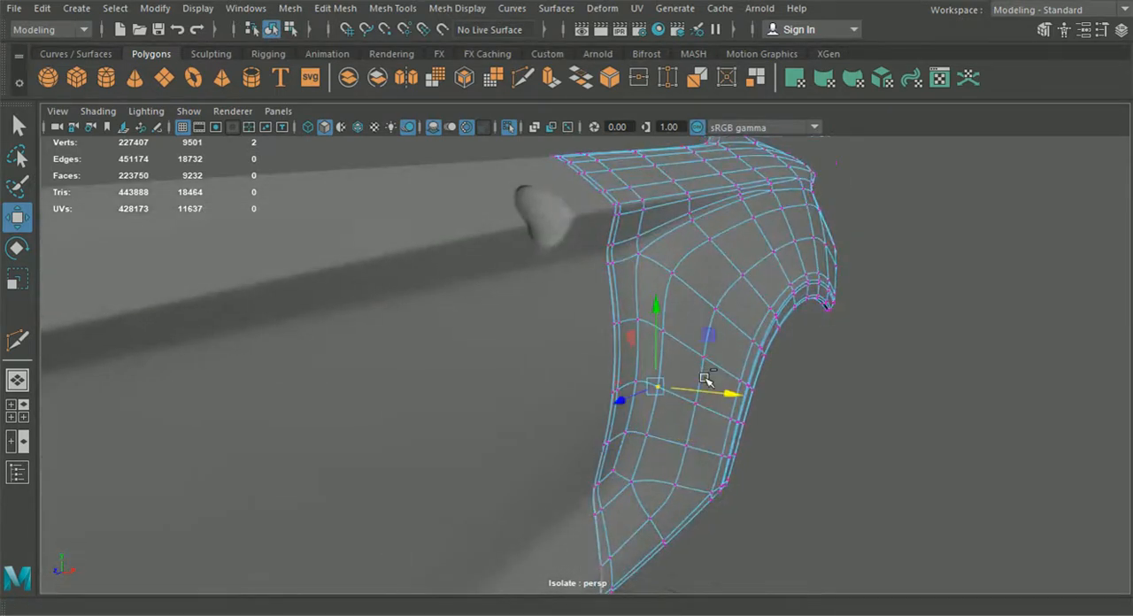
key(Up)
key(Up)
key(alt+Left)
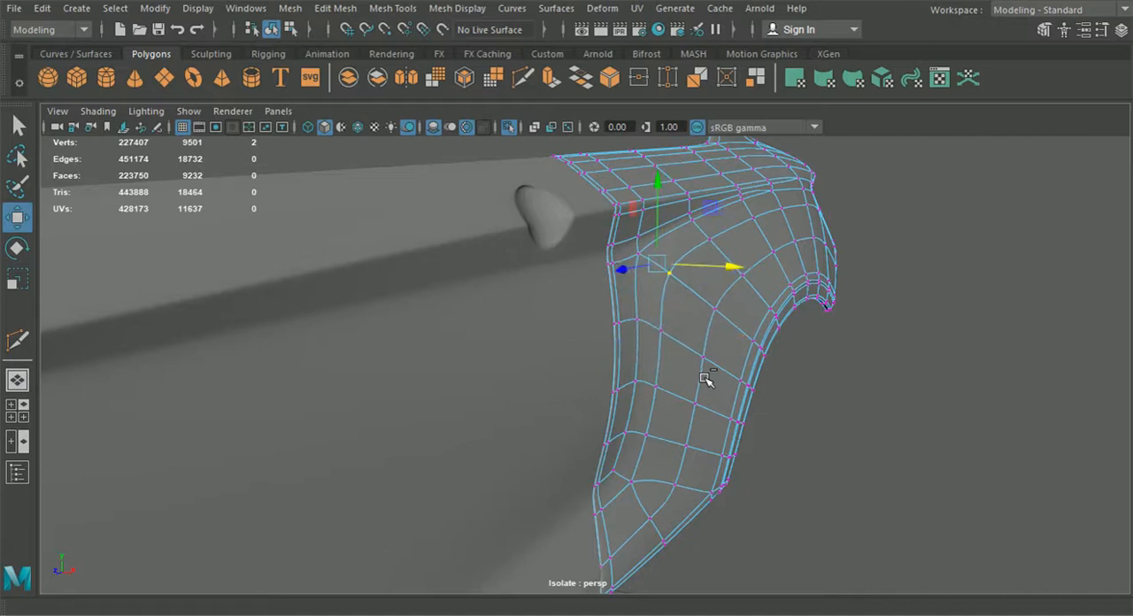
click(707, 379)
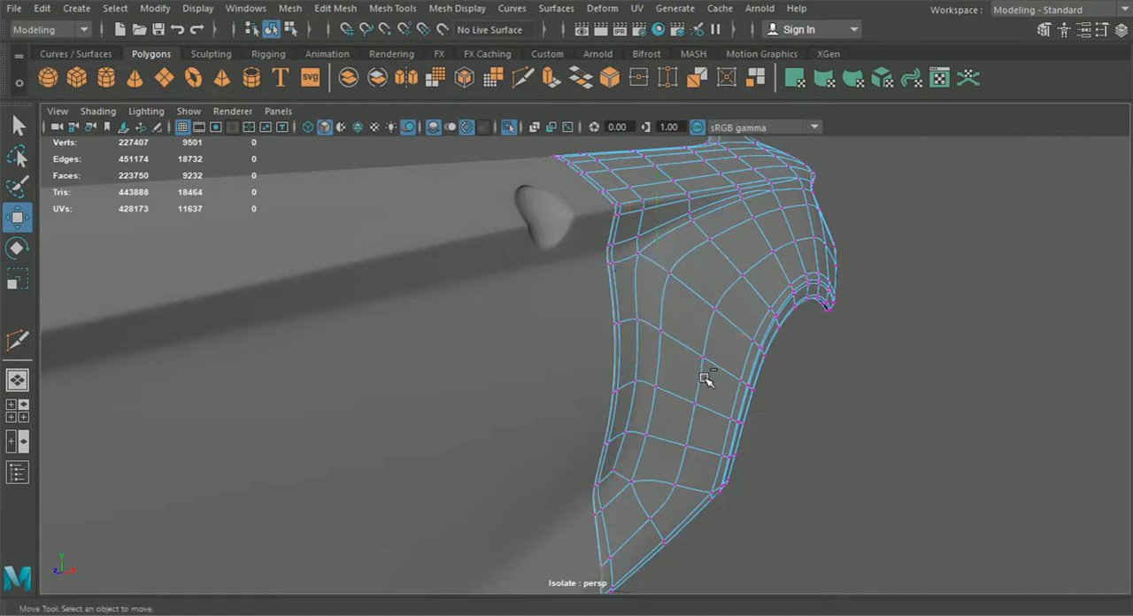
alt+drag(706, 379, 656, 341)
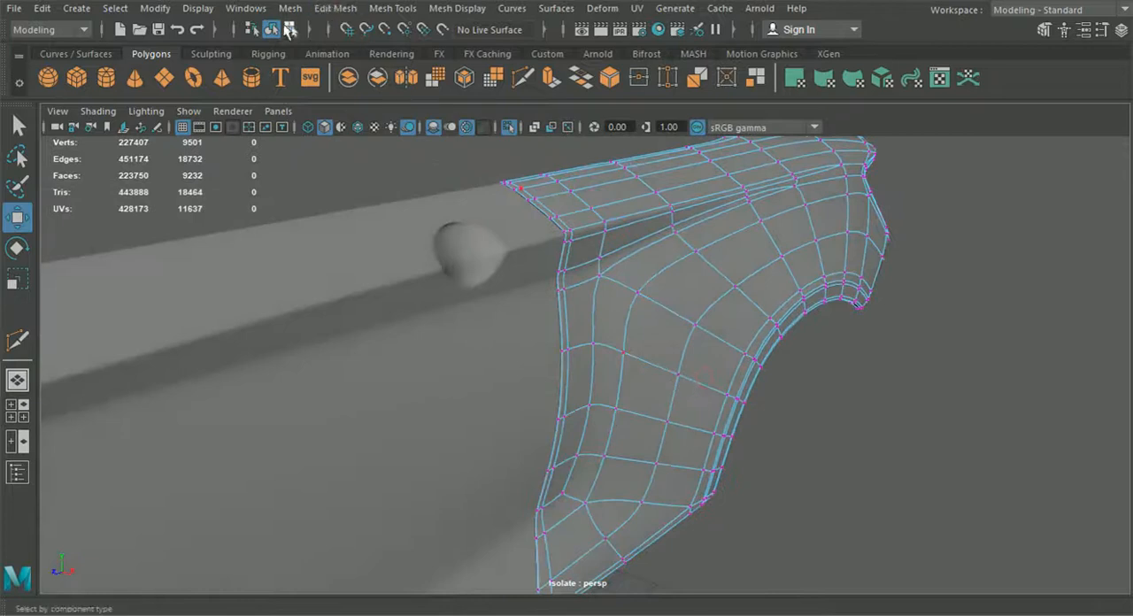
Step: Return to object mode, select the fender, turn off smooth preview and show the wireframe on shaded again
click(271, 29)
click(862, 419)
mouse_move(863, 419)
alt+mouse_down()
mouse_move(850, 419)
mouse_move(879, 419)
mouse_move(842, 420)
mouse_move(859, 419)
alt+mouse_up()
click(744, 413)
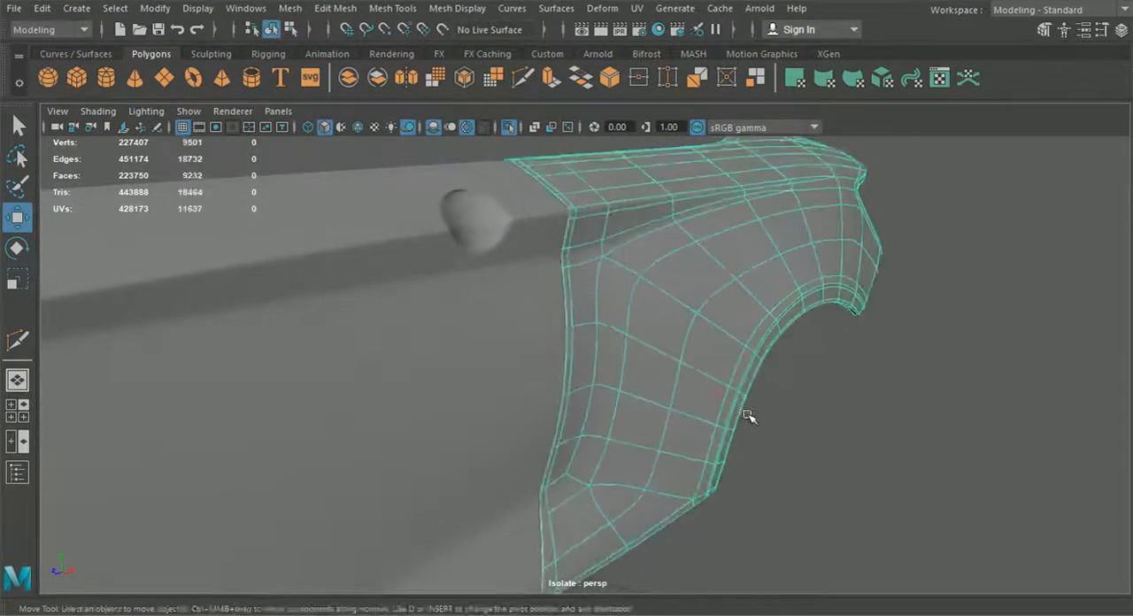
alt+drag(717, 395, 754, 418)
click(934, 440)
alt+drag(934, 440, 757, 414)
alt+drag(670, 387, 599, 374)
scroll(611, 354, up, 4)
click(615, 337)
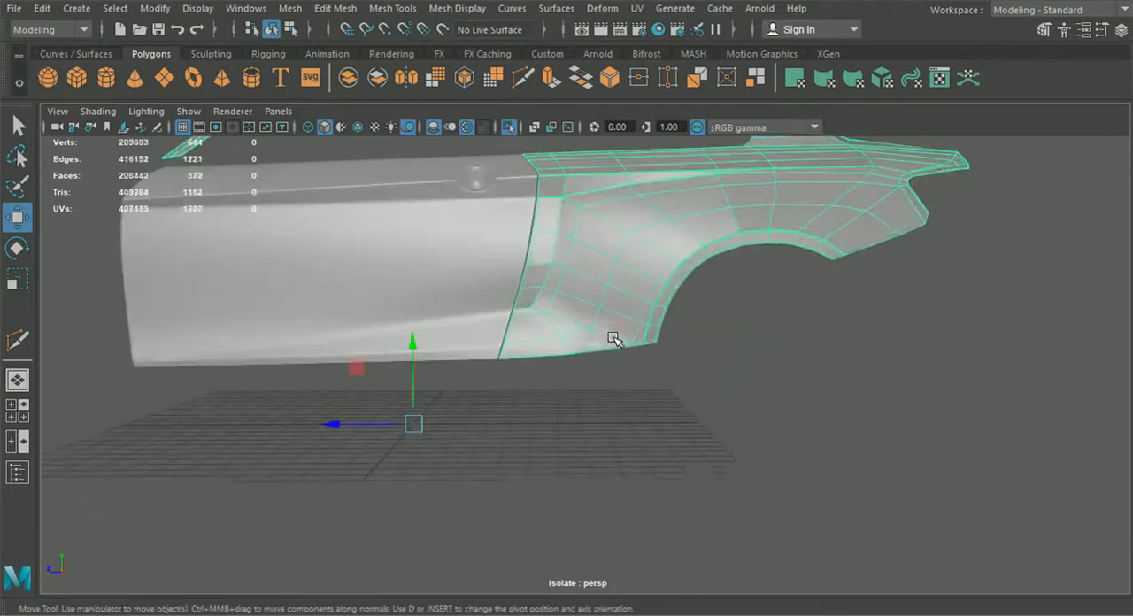
scroll(602, 341, up, 5)
click(524, 335)
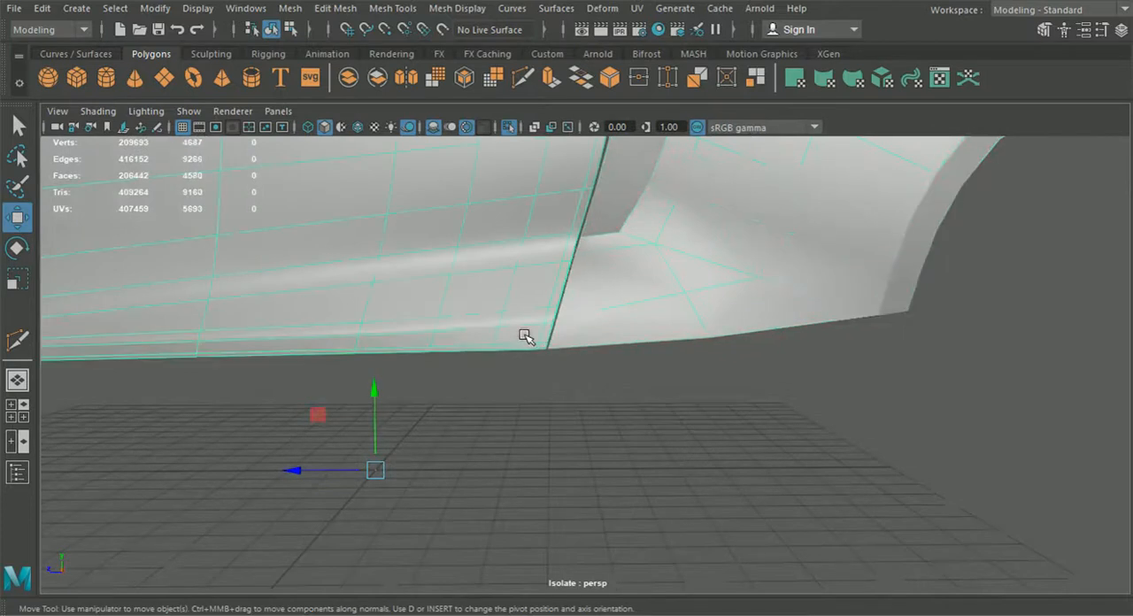
key(1)
alt+drag(538, 349, 638, 369)
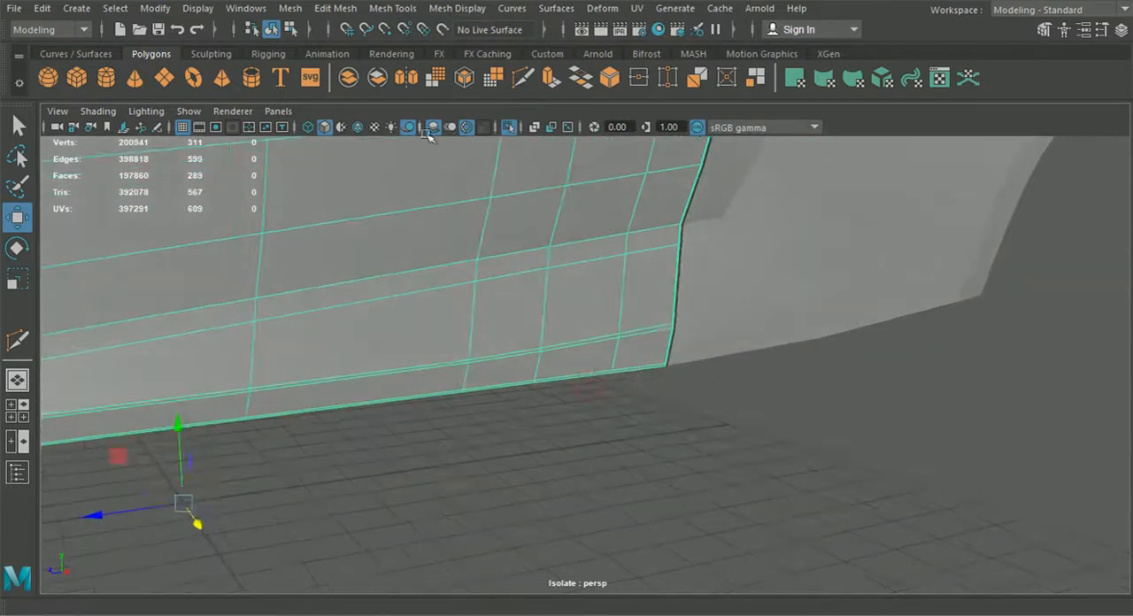
click(360, 129)
alt+drag(703, 278, 670, 352)
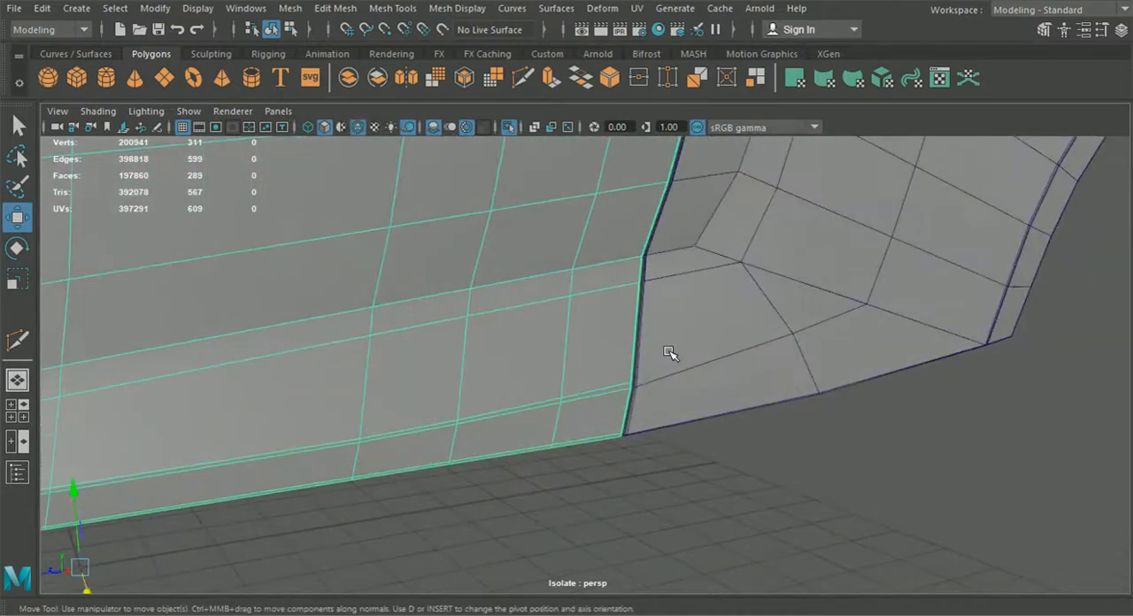
click(523, 78)
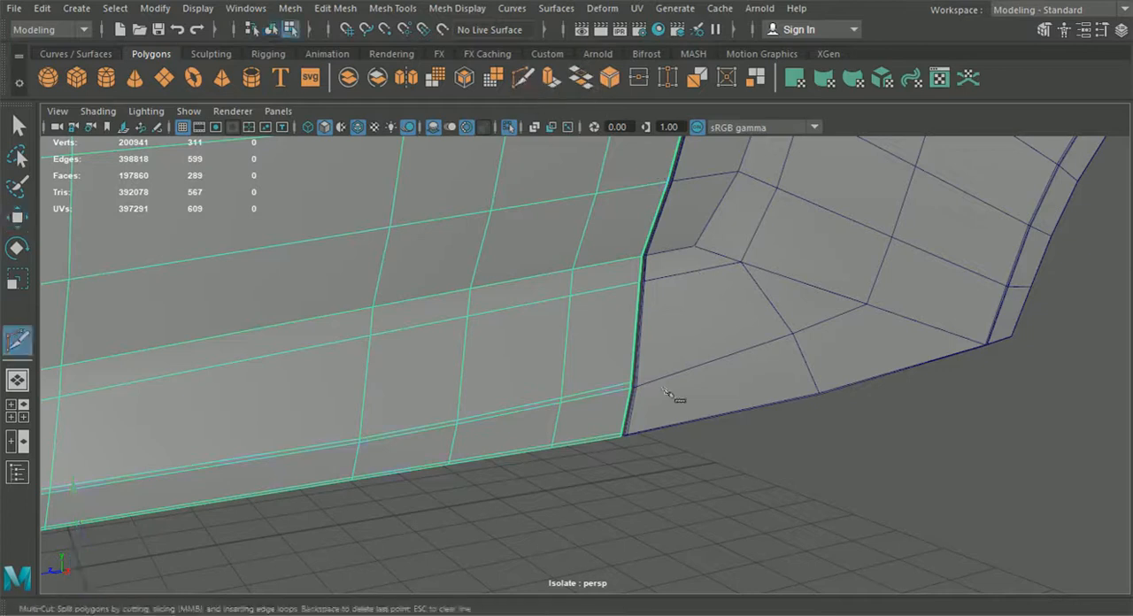
alt+right_drag(660, 389, 695, 407)
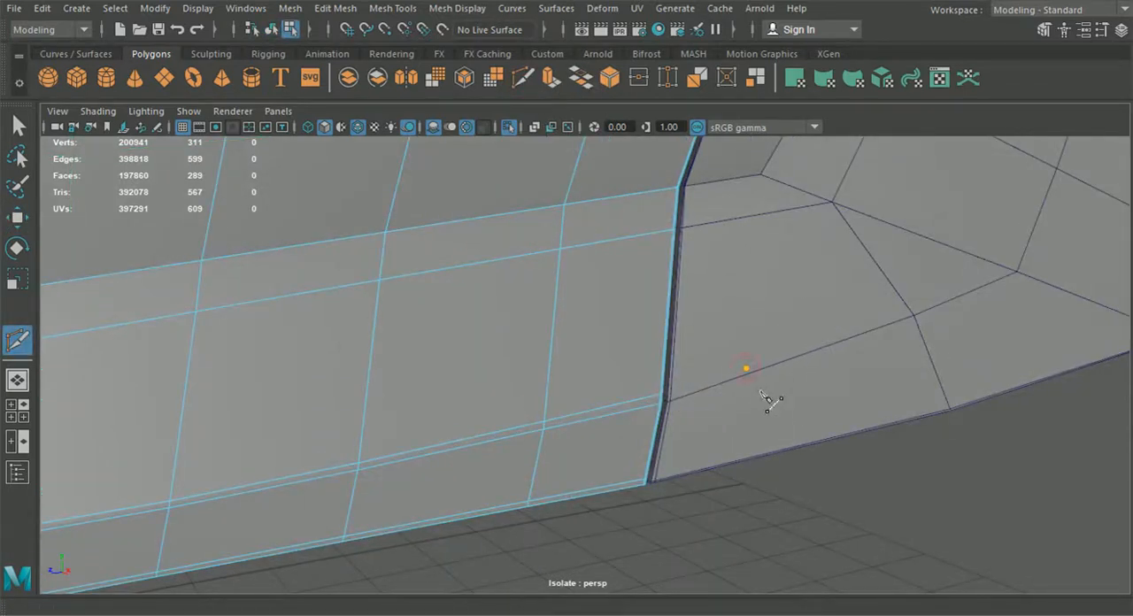
click(17, 128)
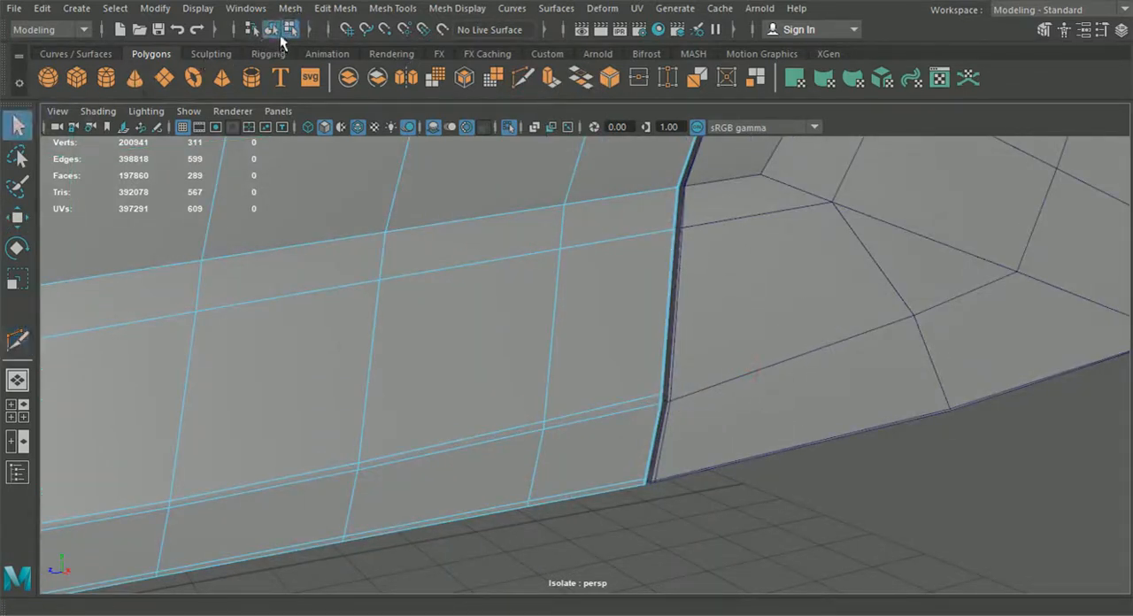
click(824, 350)
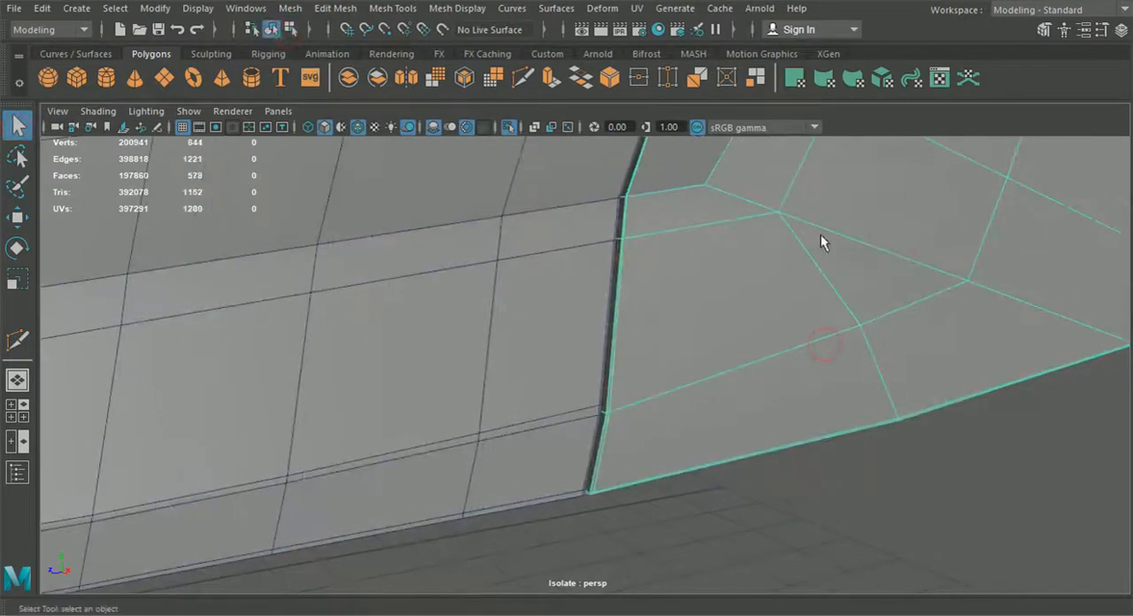
Step: With Multi-Cut, cut a new edge across the fender's front area from the door-side lip to an existing vertex
click(524, 78)
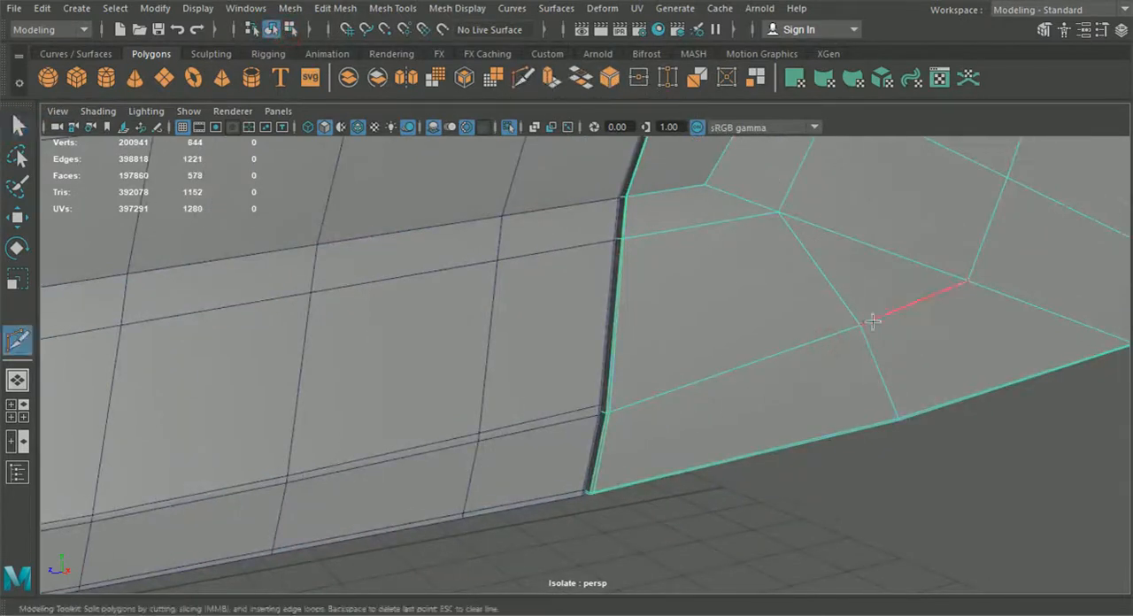
click(606, 412)
alt+right_drag(609, 412, 681, 410)
alt+drag(653, 480, 576, 461)
key(Escape)
click(385, 370)
scroll(1085, 223, down, 5)
click(868, 279)
scroll(929, 289, up, 3)
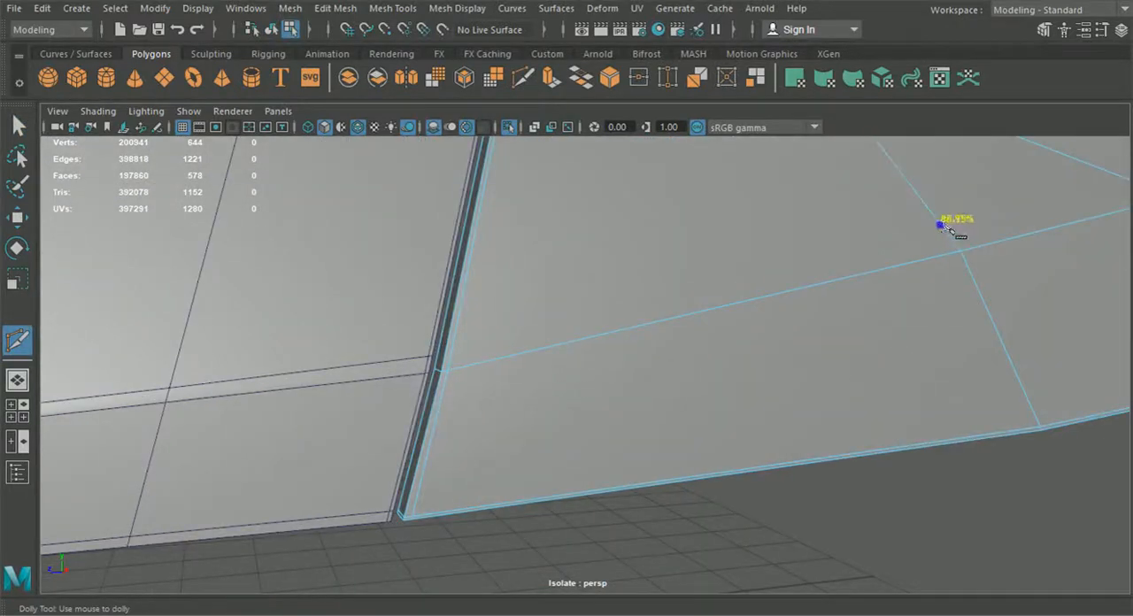
click(948, 232)
scroll(412, 349, up, 2)
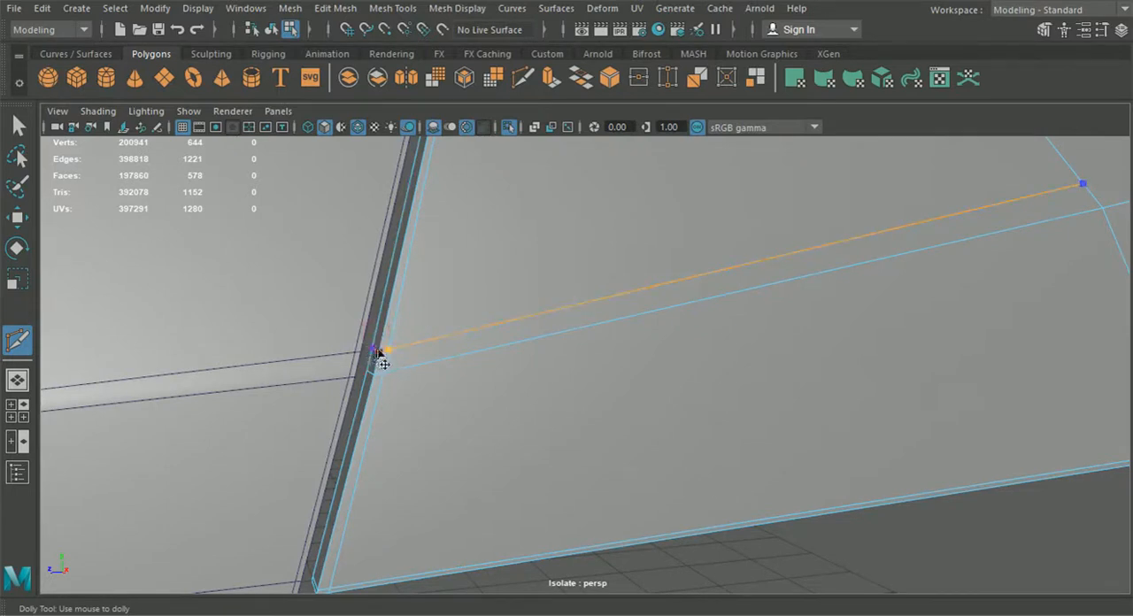
right_click(378, 353)
scroll(378, 353, down, 4)
click(868, 279)
scroll(936, 217, down, 2)
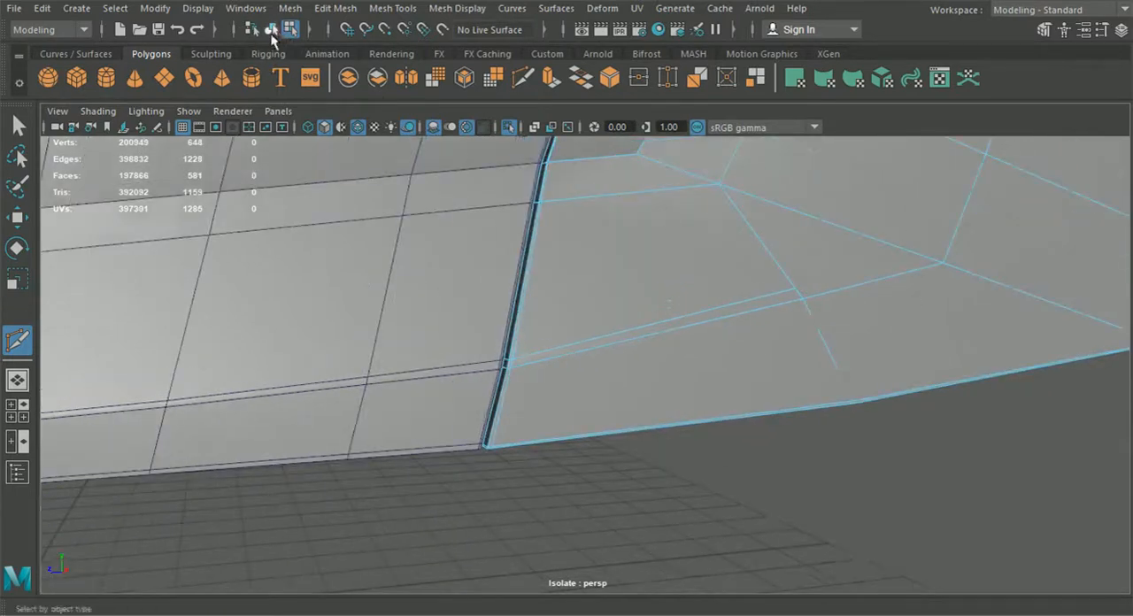
Step: Select the door, hide the wireframe and orbit around the body to review the smoothed door-to-fender seam
click(19, 126)
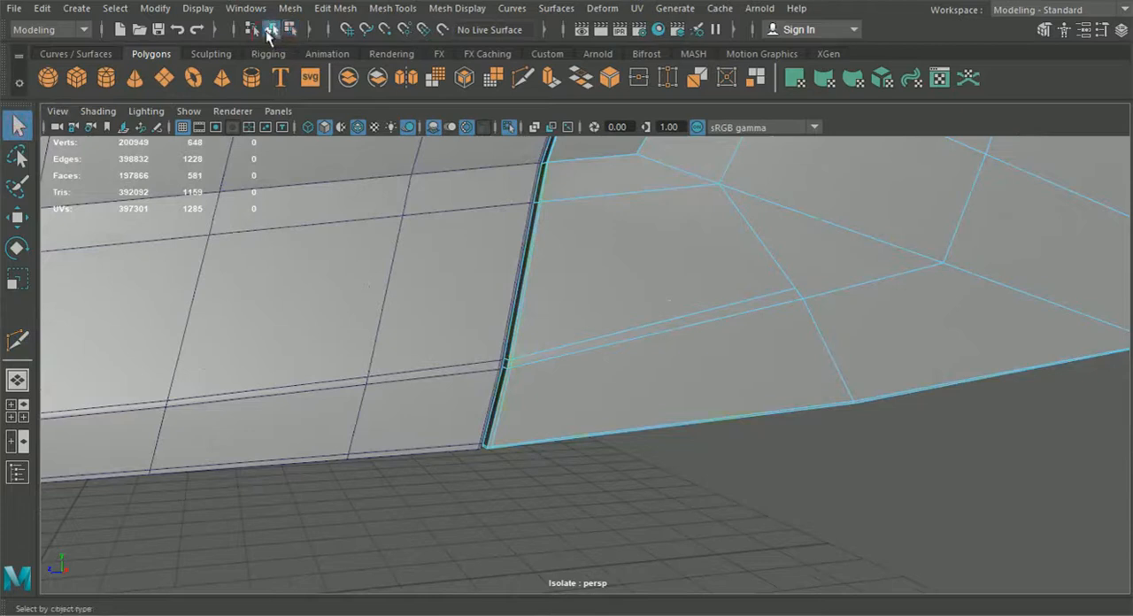
click(736, 395)
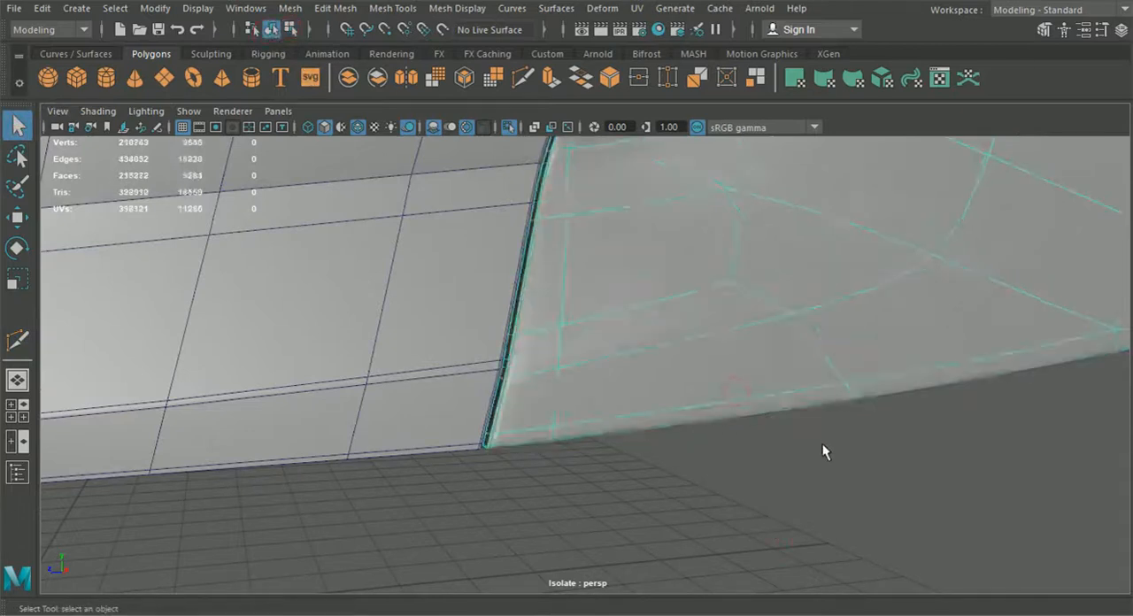
click(821, 446)
scroll(788, 472, down, 4)
alt+drag(788, 473, 753, 438)
click(605, 398)
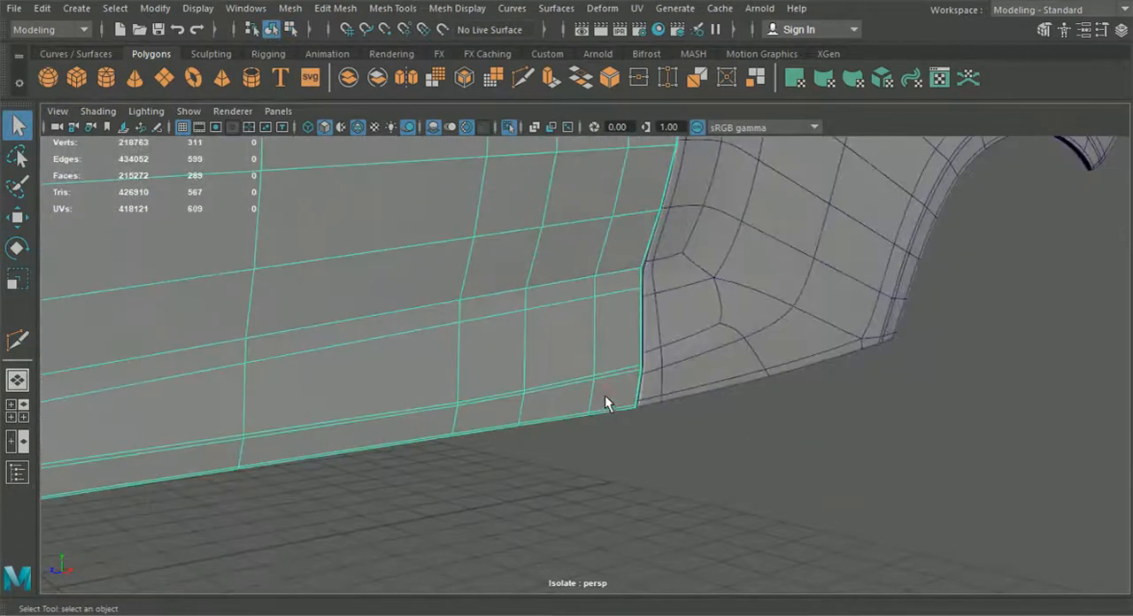
click(636, 429)
click(357, 127)
mouse_move(691, 441)
alt+mouse_down()
mouse_move(722, 409)
mouse_move(762, 426)
alt+mouse_up()
alt+drag(723, 365, 591, 457)
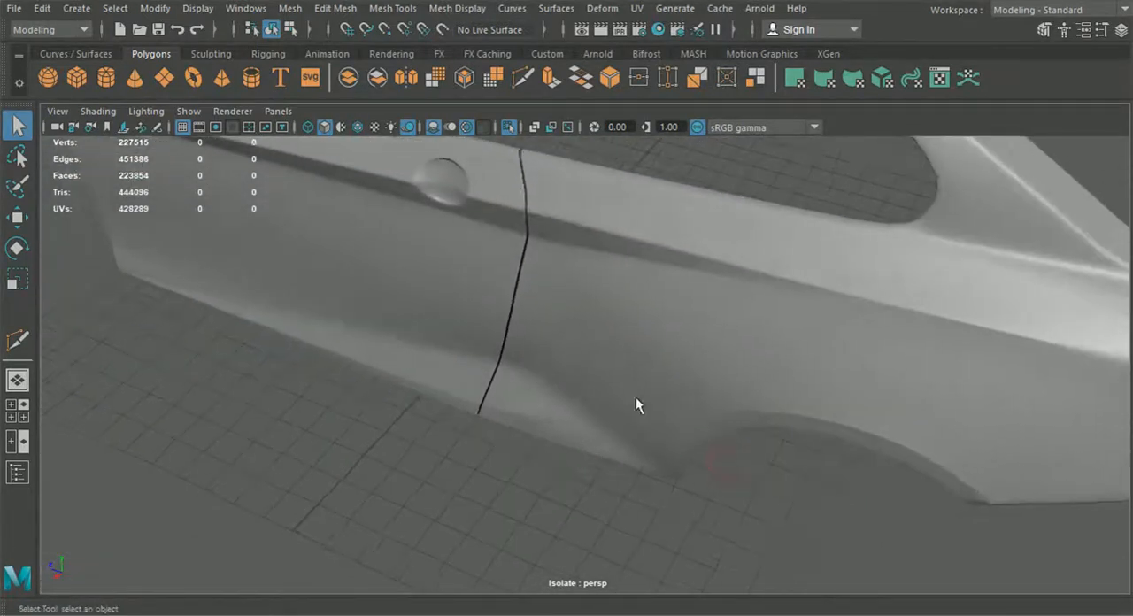
alt+drag(641, 400, 606, 400)
scroll(665, 432, down, 5)
alt+drag(665, 431, 715, 420)
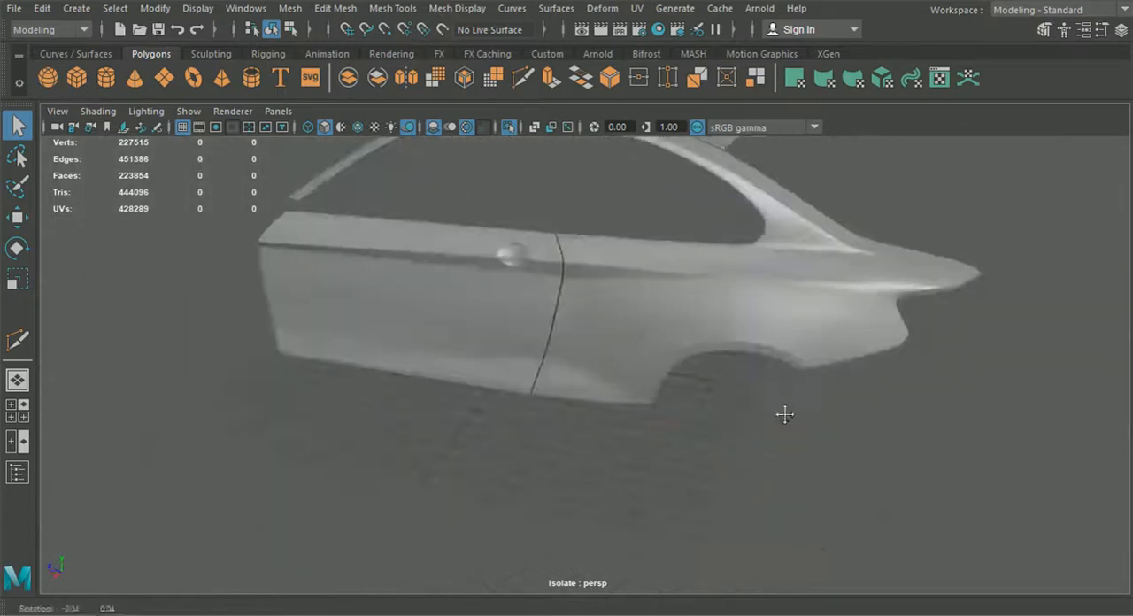
alt+middle_drag(785, 413, 701, 429)
scroll(708, 409, up, 2)
alt+drag(823, 320, 734, 338)
scroll(729, 355, up, 5)
Step: Select and frame the fender, then insert an edge loop running along its rear lower edge
click(732, 359)
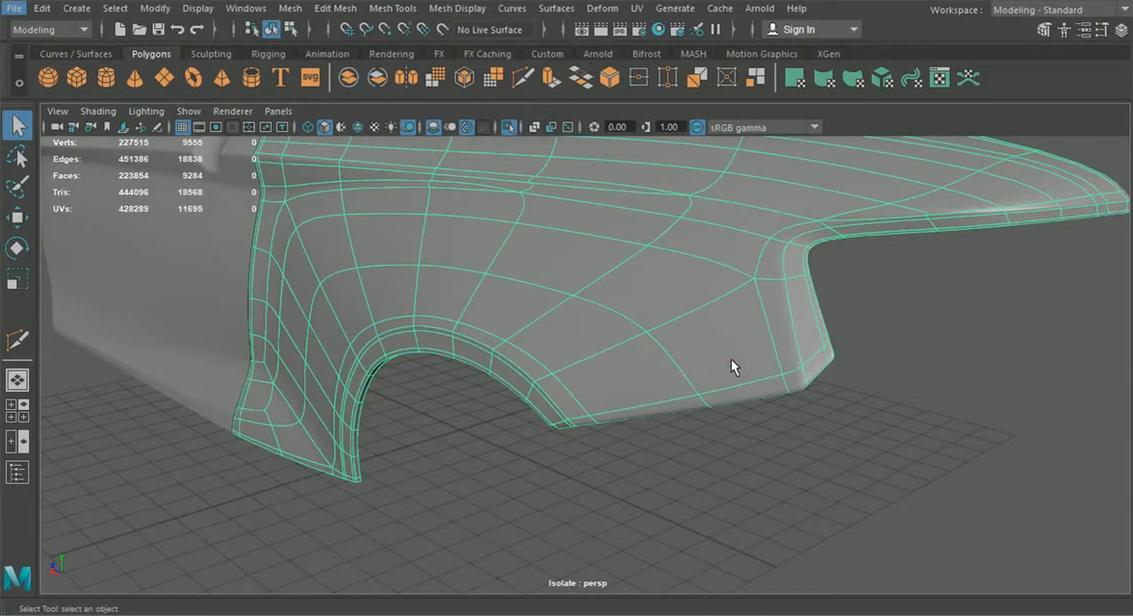
click(901, 377)
alt+drag(900, 378, 752, 301)
click(754, 312)
key(f)
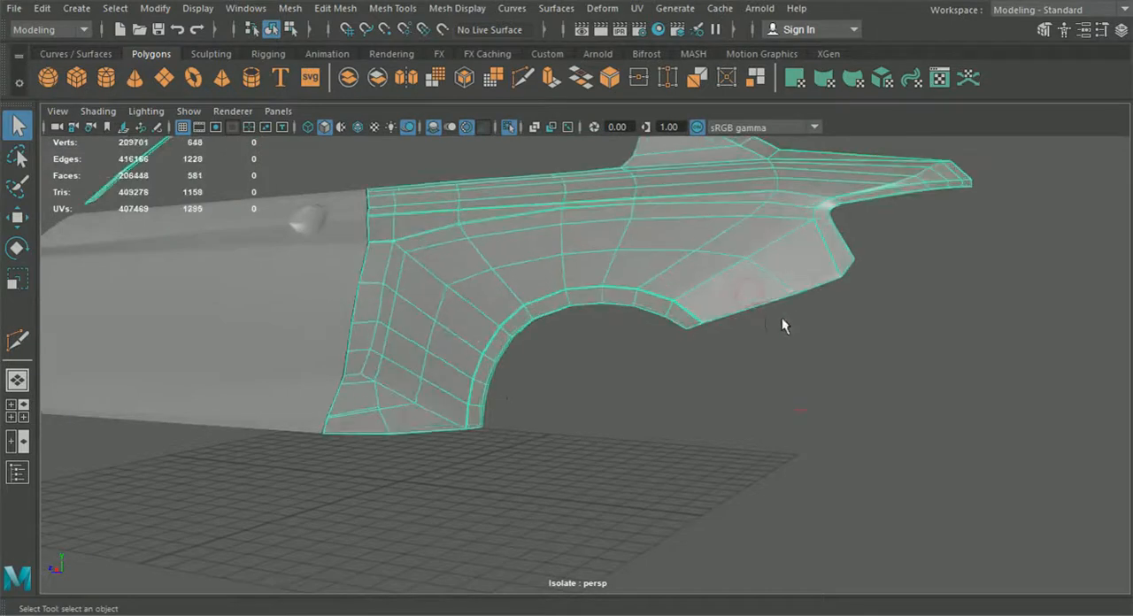
scroll(762, 345, up, 10)
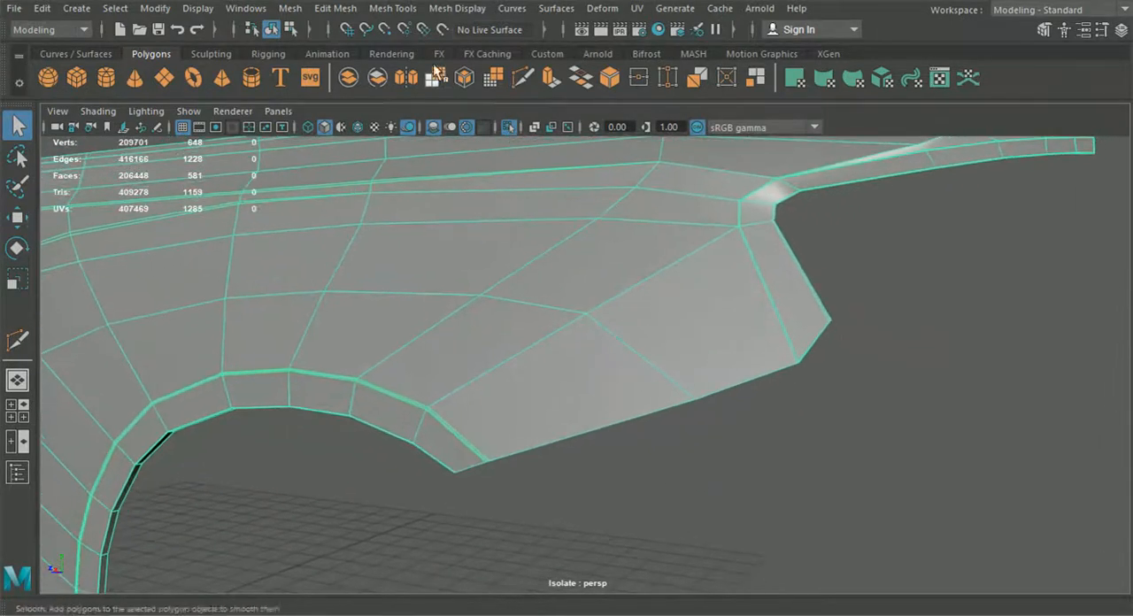
click(335, 8)
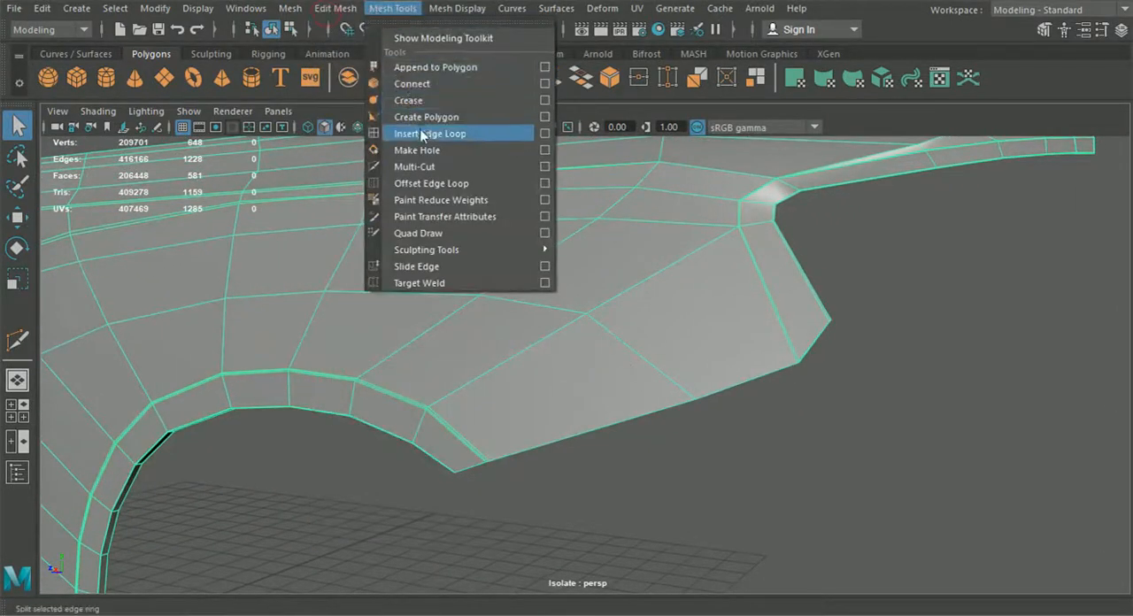
click(422, 133)
scroll(456, 514, up, 3)
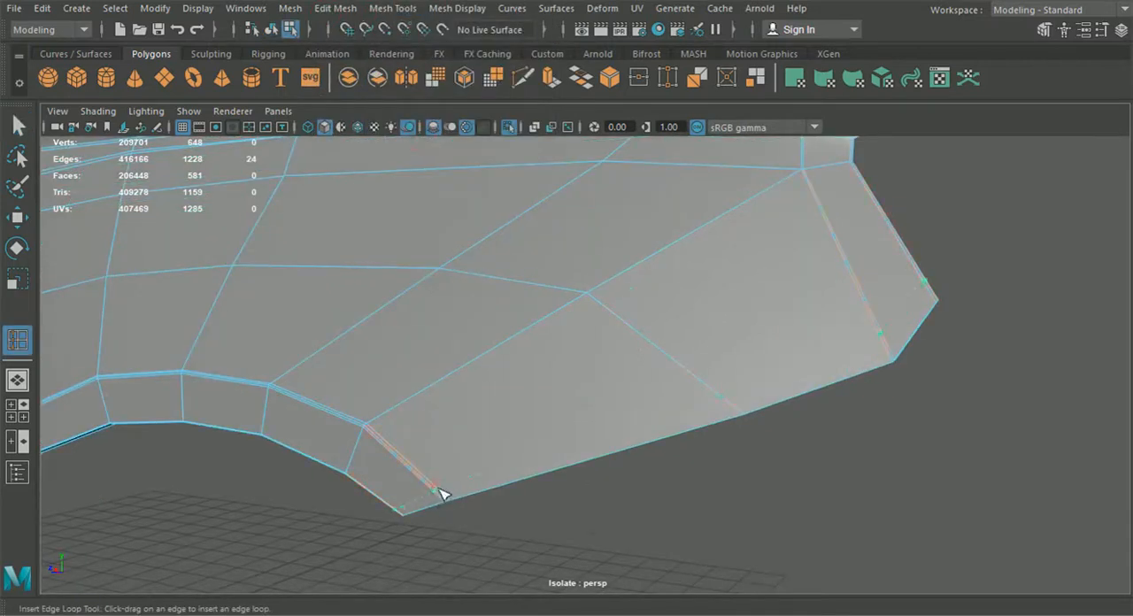
click(447, 502)
scroll(450, 504, down, 5)
alt+drag(450, 505, 460, 461)
alt+middle_drag(460, 460, 476, 425)
scroll(476, 425, up, 10)
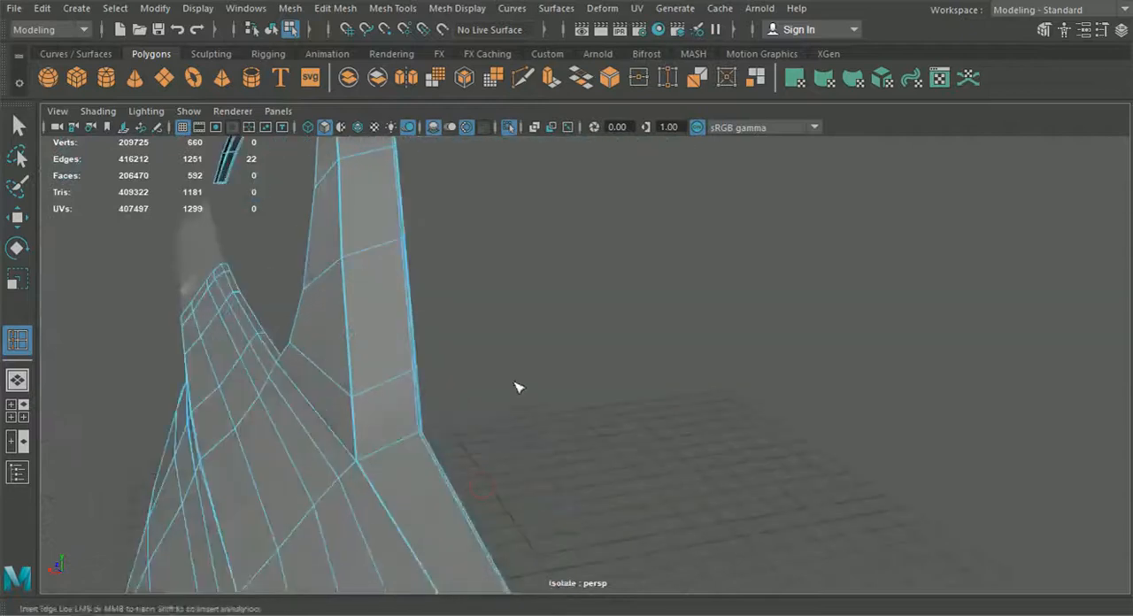
scroll(539, 526, up, 5)
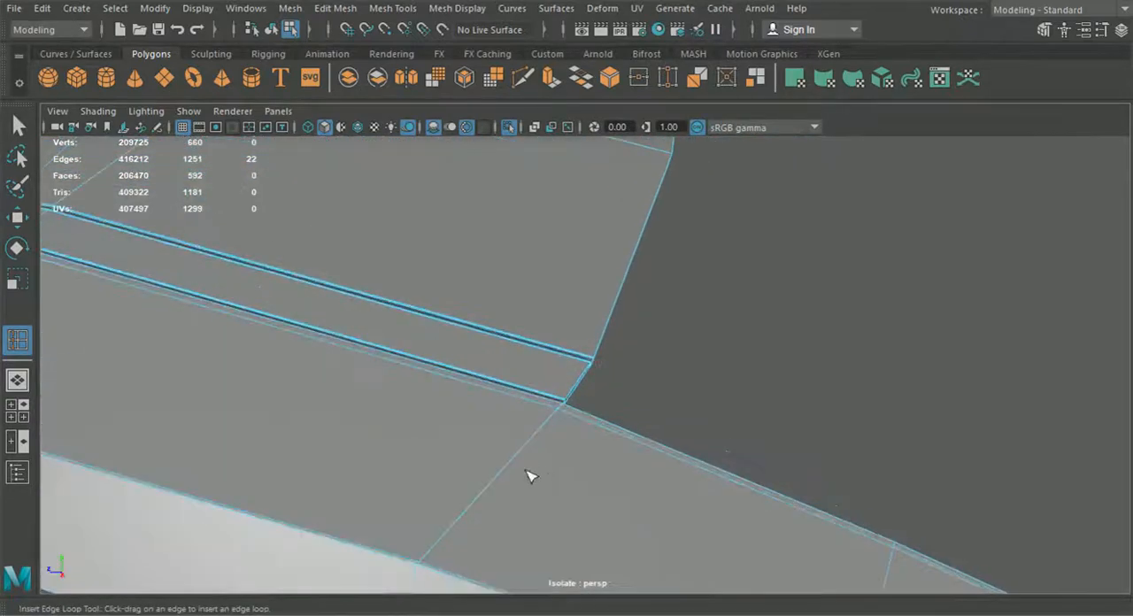
Step: With Multi-Cut, cut a new edge across the fender's rear lip near the panel's lower corner
key(ctrl+shift+x)
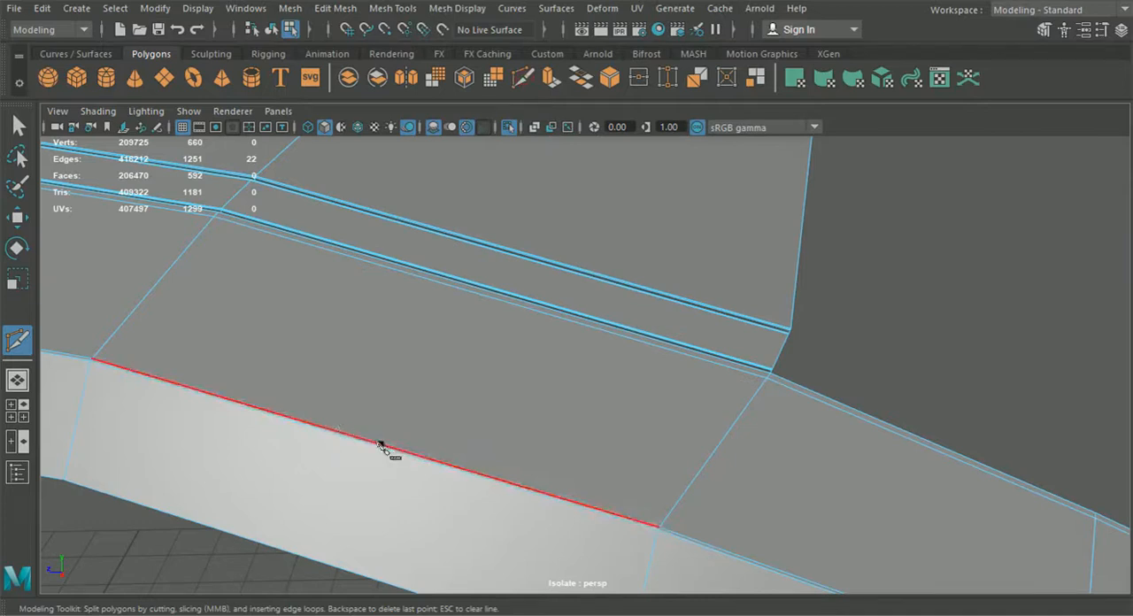
click(381, 446)
alt+drag(392, 465, 431, 451)
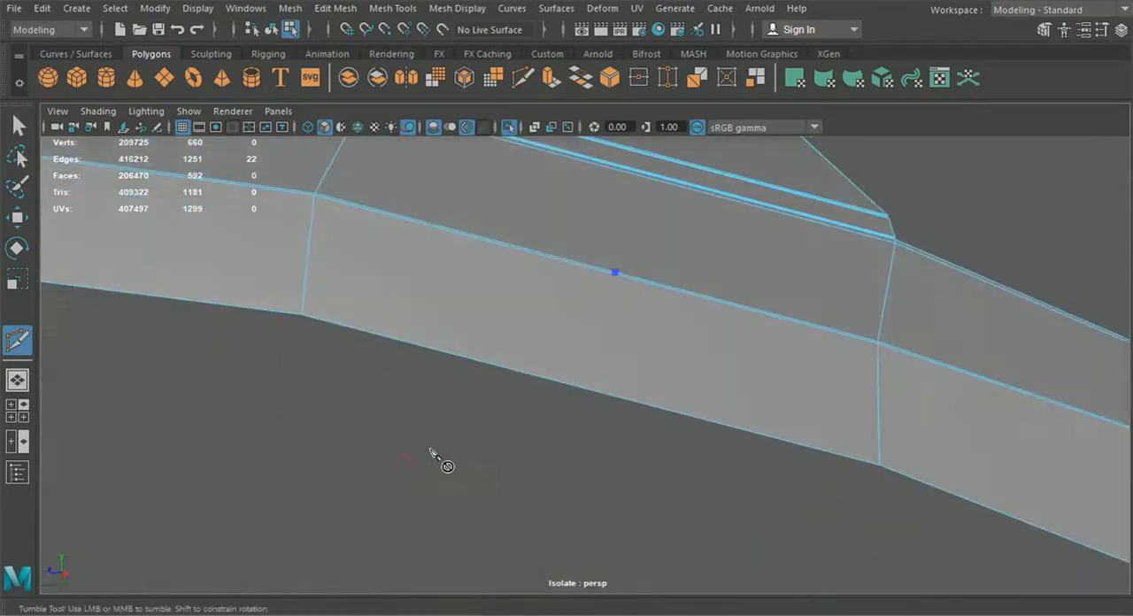
shift+click(605, 395)
alt+drag(602, 429, 628, 350)
alt+middle_drag(628, 349, 505, 564)
alt+drag(504, 564, 498, 503)
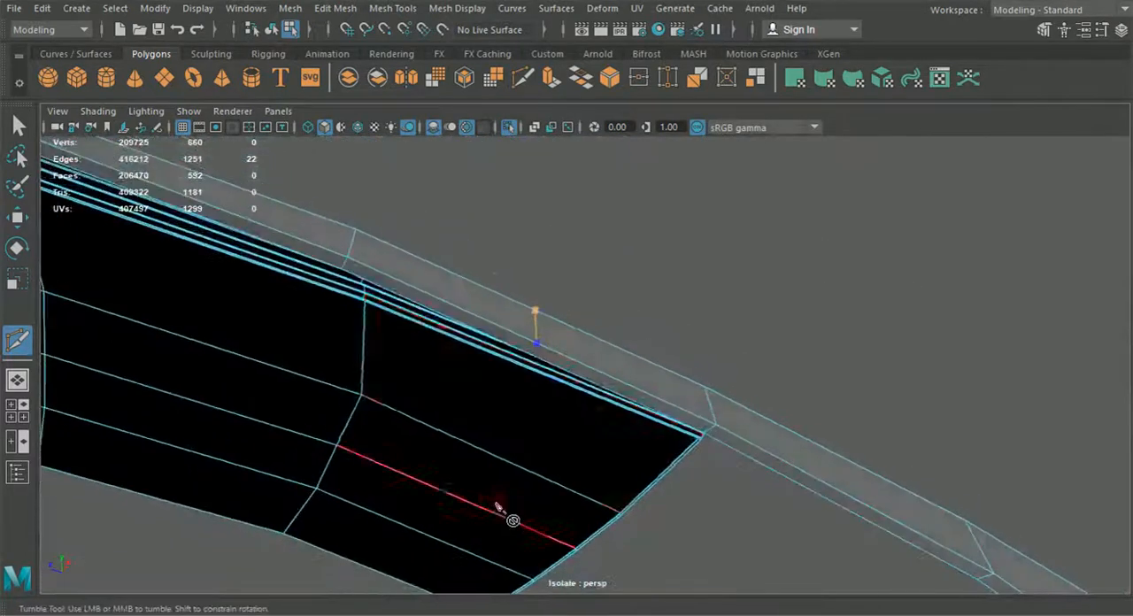
scroll(544, 390, up, 3)
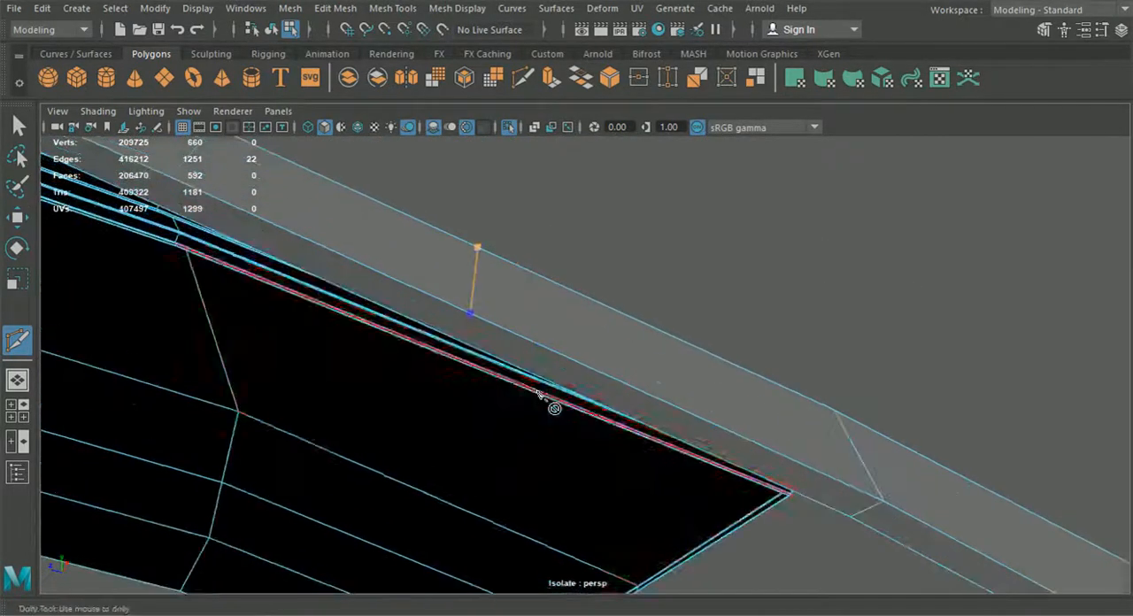
alt+drag(475, 387, 431, 417)
shift+click(288, 456)
right_click(311, 449)
alt+drag(314, 450, 323, 535)
alt+middle_drag(323, 535, 354, 432)
alt+middle_drag(505, 444, 478, 441)
alt+drag(486, 444, 387, 458)
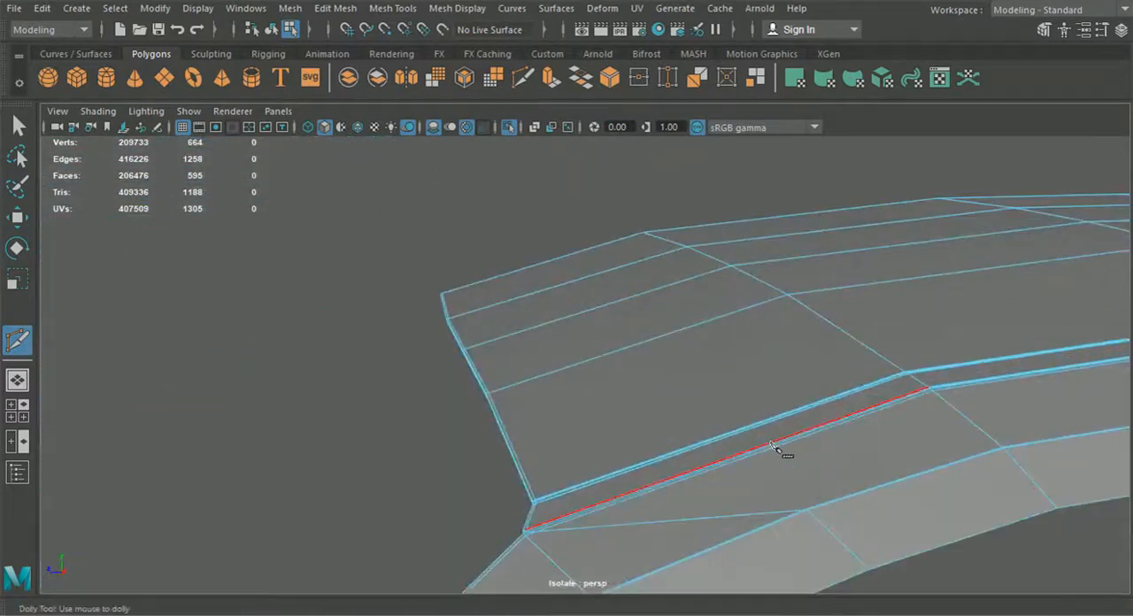
Step: Multi-Cut another edge along the inner edge of the fender's rear lip
alt+drag(771, 420, 492, 435)
alt+right_drag(492, 436, 428, 459)
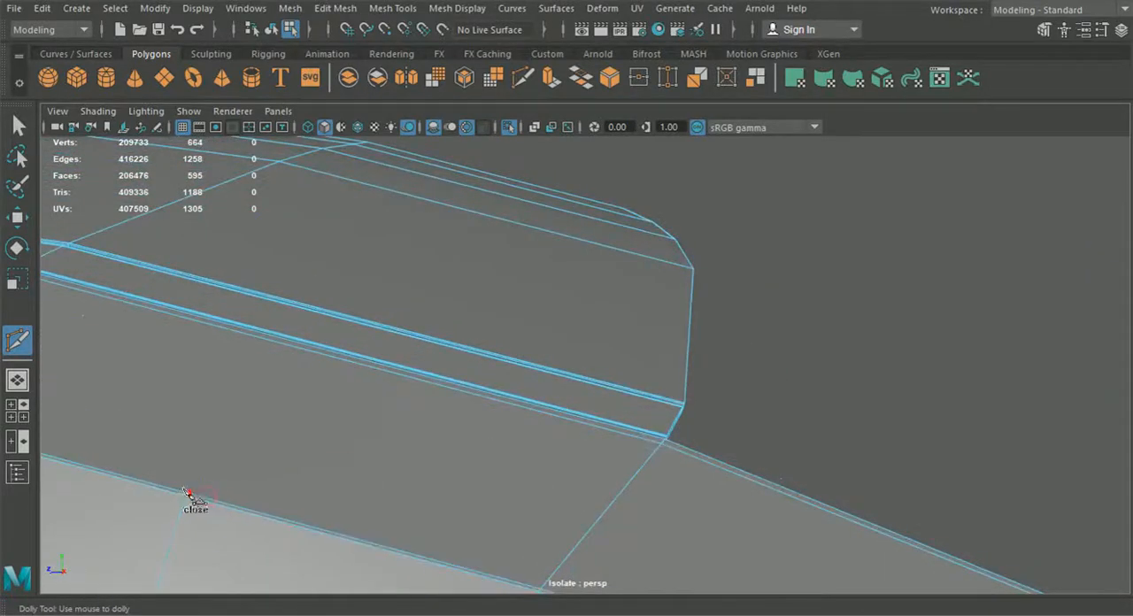
alt+right_drag(357, 439, 531, 465)
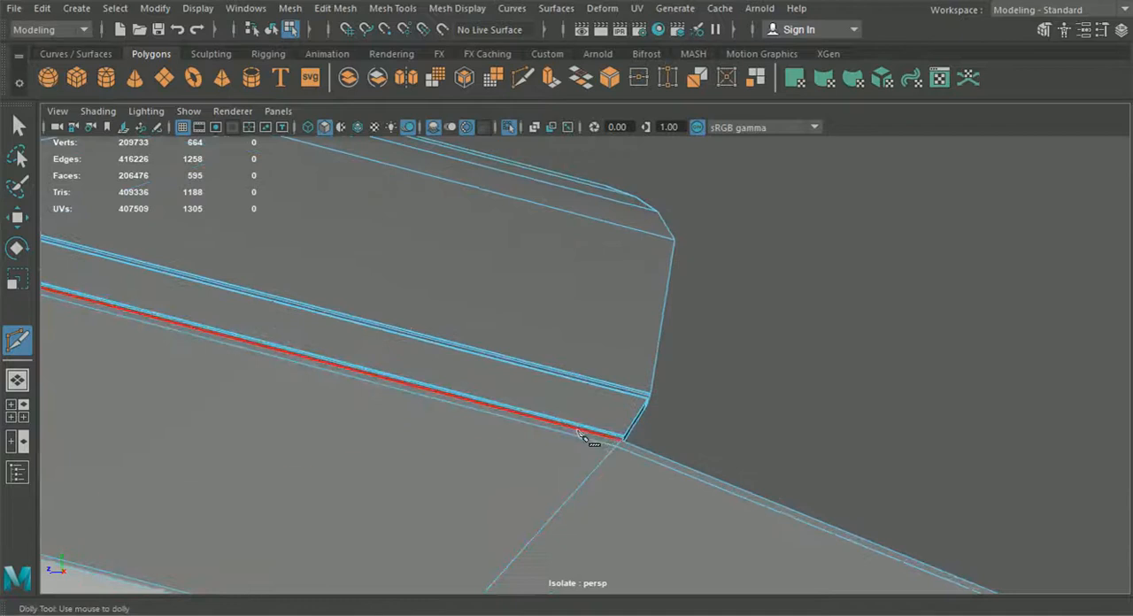
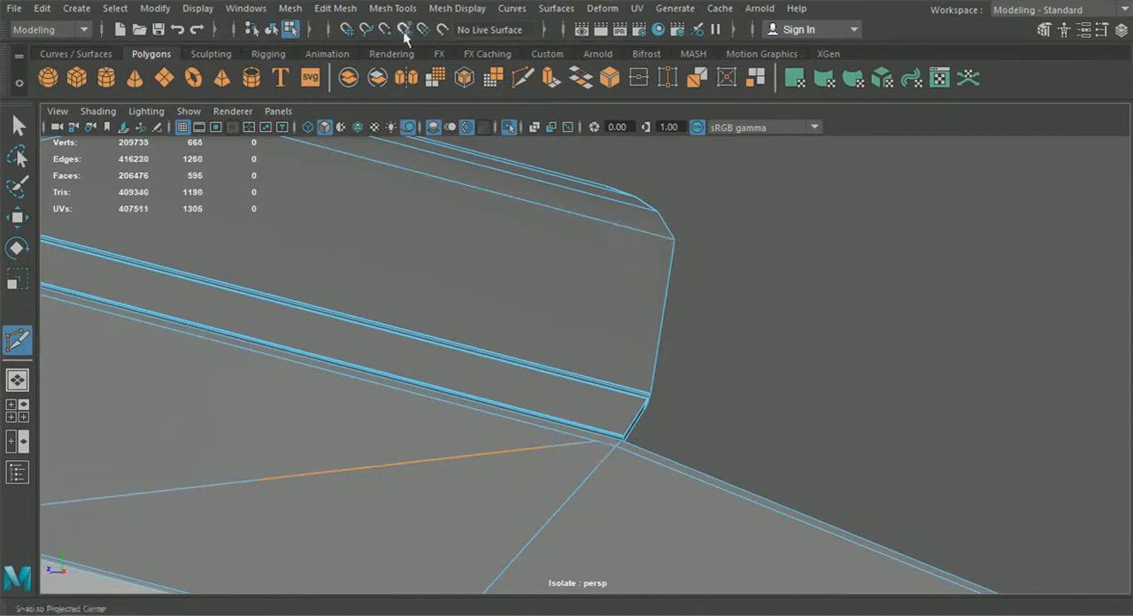
Step: Insert an edge loop close to the rear end of the roof, running across the seam groove
click(334, 8)
click(429, 134)
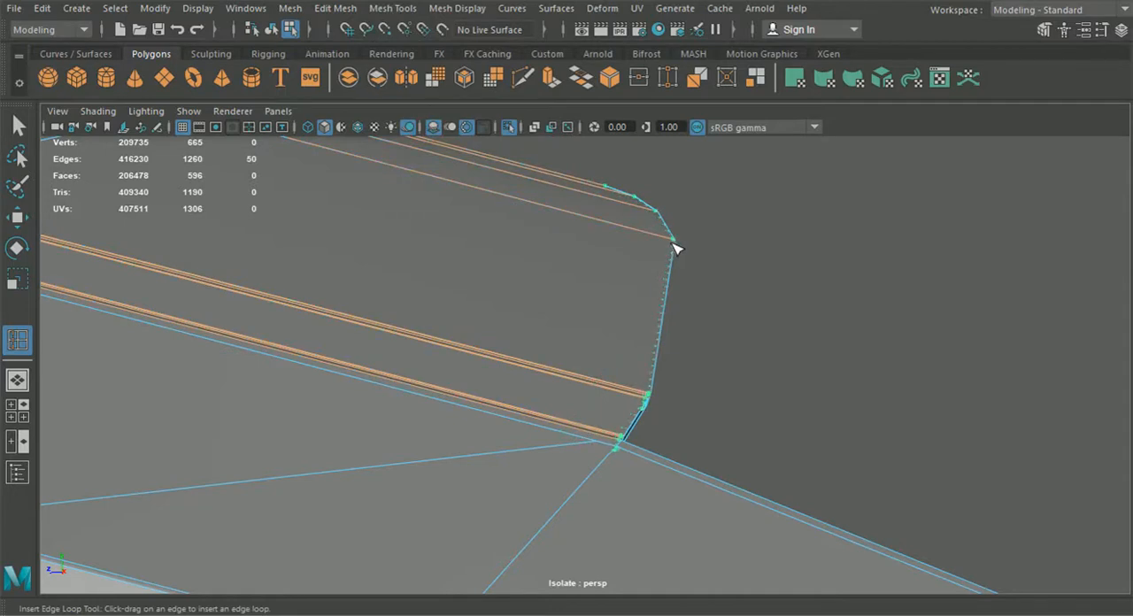
alt+drag(671, 246, 469, 337)
Step: With Multi-Cut, join the vertices at the rear corner of the roof groove with a short edge
click(523, 80)
scroll(724, 421, up, 3)
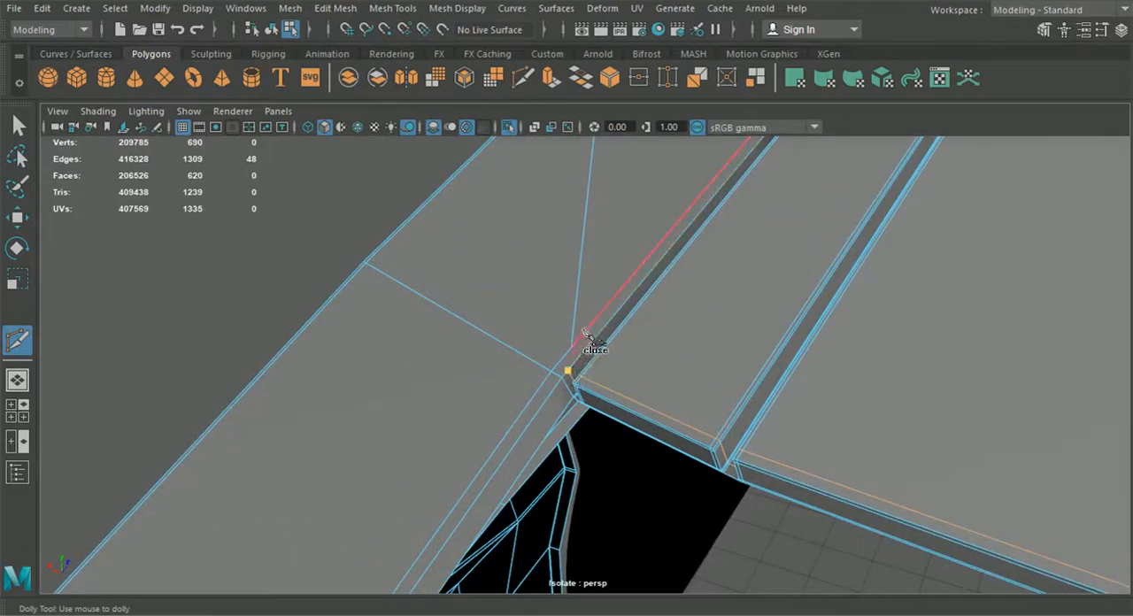
right_click(569, 359)
scroll(574, 383, down, 2)
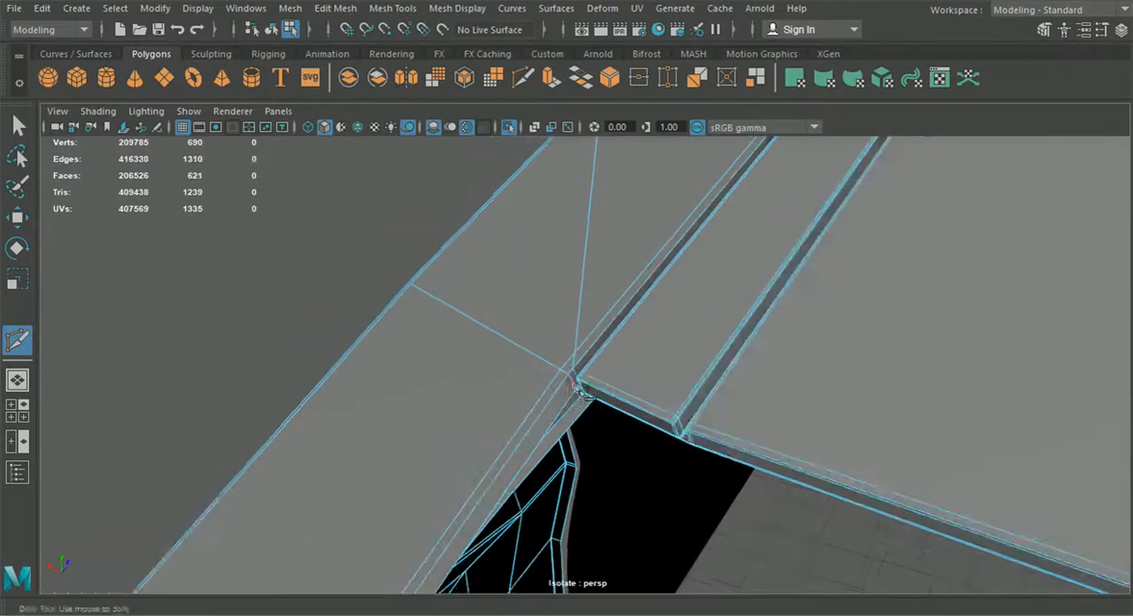
Step: Move the vertex pair on the window frame's inner lip below the rear corner of the roof, evening out the nearby edge spacing
alt+drag(363, 250, 26, 219)
click(17, 218)
right_drag(223, 177, 190, 146)
drag(307, 379, 309, 387)
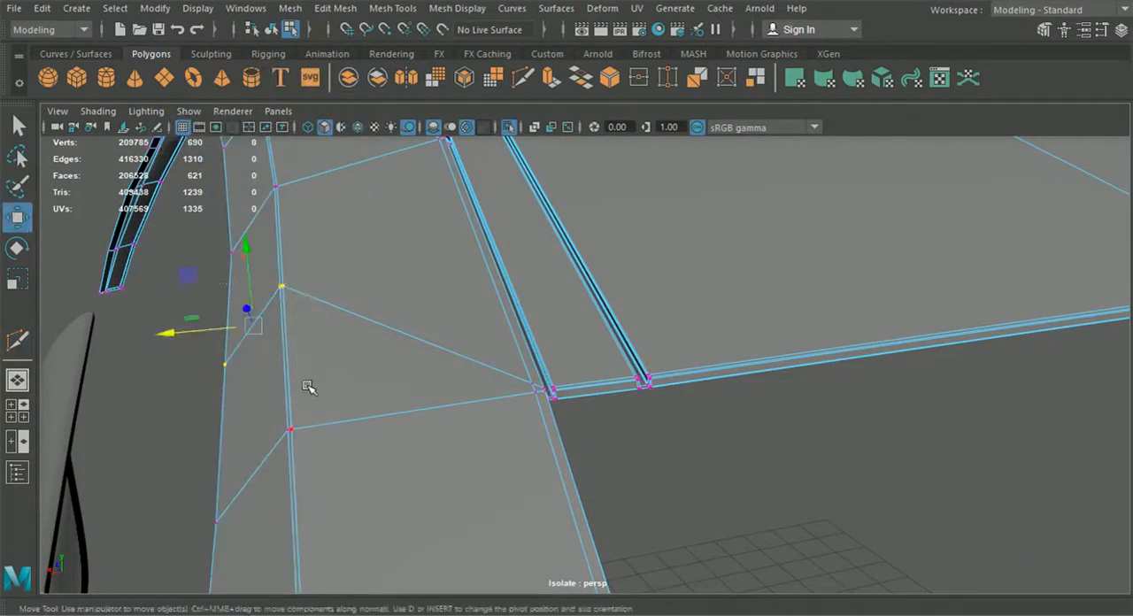
drag(243, 296, 464, 343)
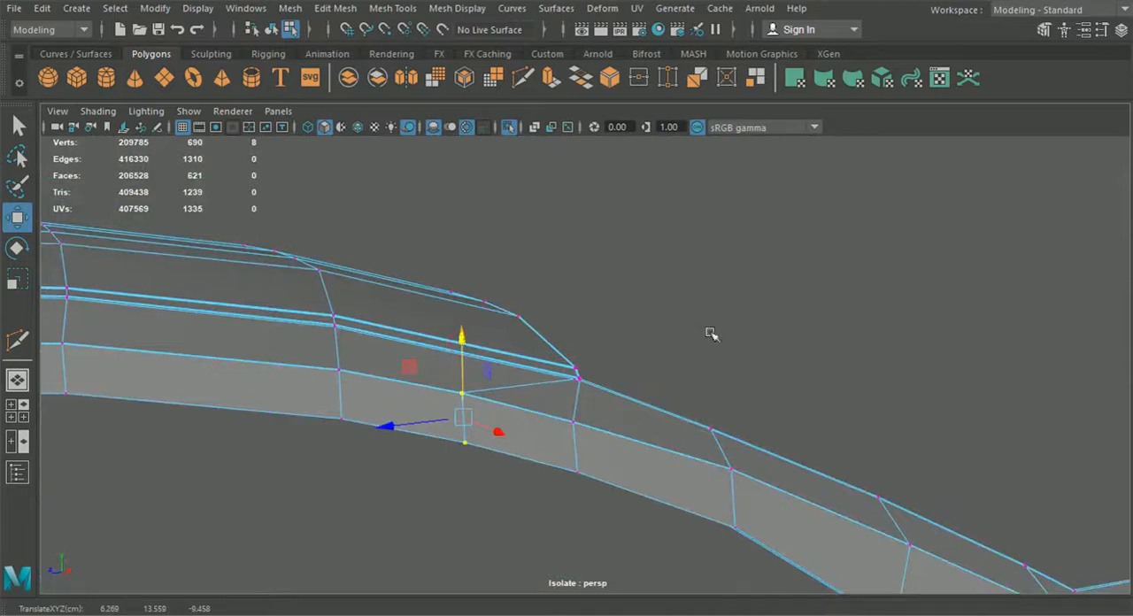
click(711, 335)
alt+drag(711, 334, 673, 387)
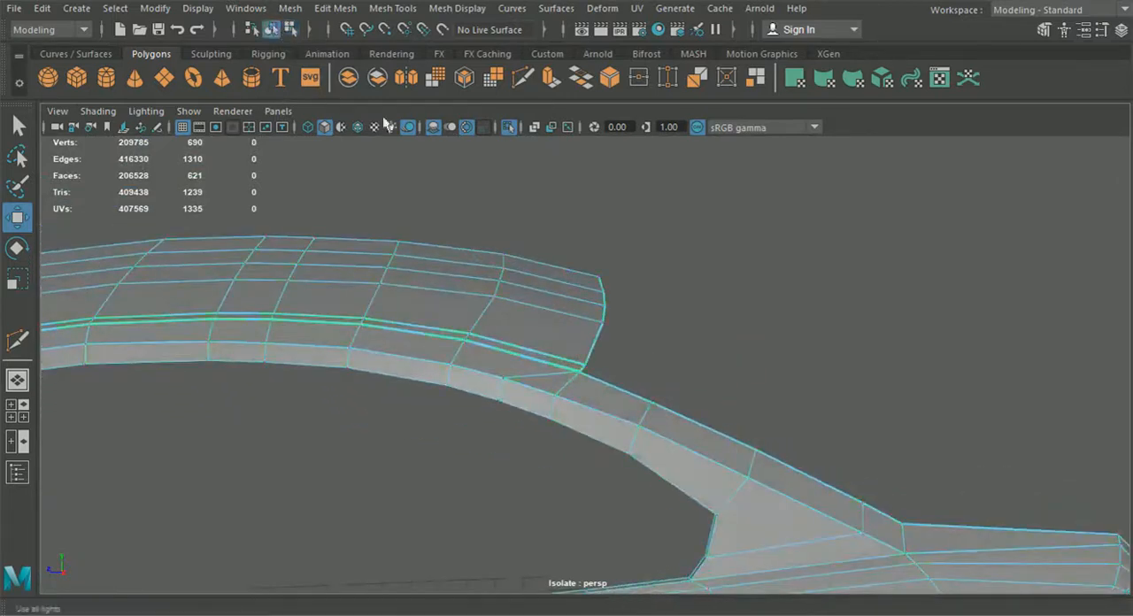
Step: Preview the roof and fender panel smoothed, examining the roof corner, pillar and rear fender surfaces
key(3)
click(669, 254)
alt+drag(669, 256, 483, 375)
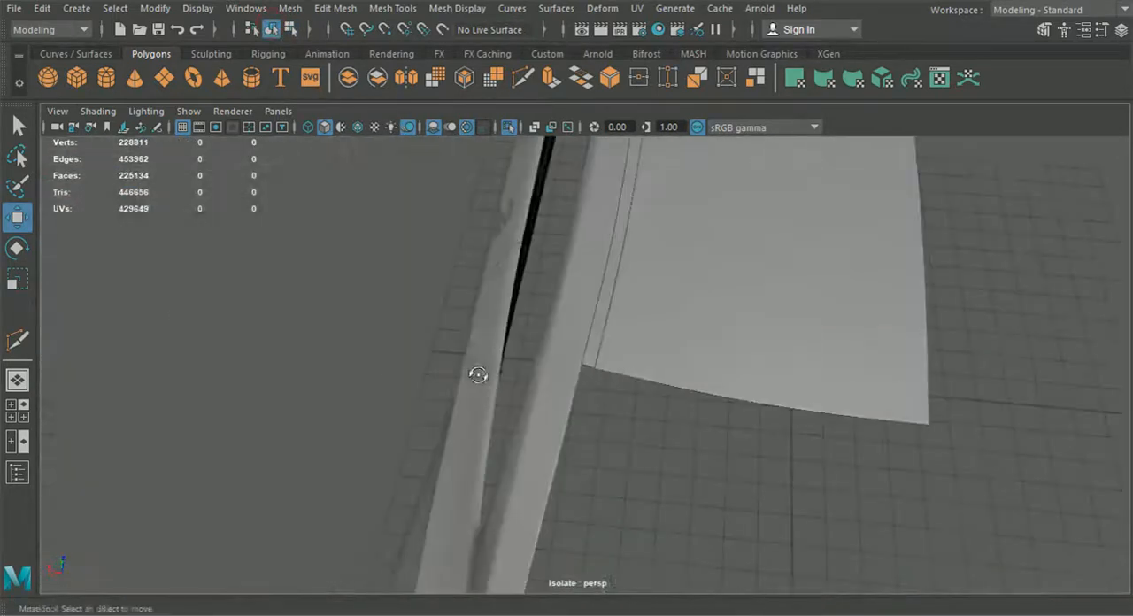
alt+drag(666, 377, 649, 428)
alt+middle_drag(704, 409, 591, 416)
scroll(726, 445, up, 4)
alt+middle_drag(733, 421, 616, 405)
scroll(631, 417, up, 3)
Step: Return the fender to its unsmoothed display and insert an edge loop along the middle of its rear lip at the tail-light cutout
click(636, 416)
key(1)
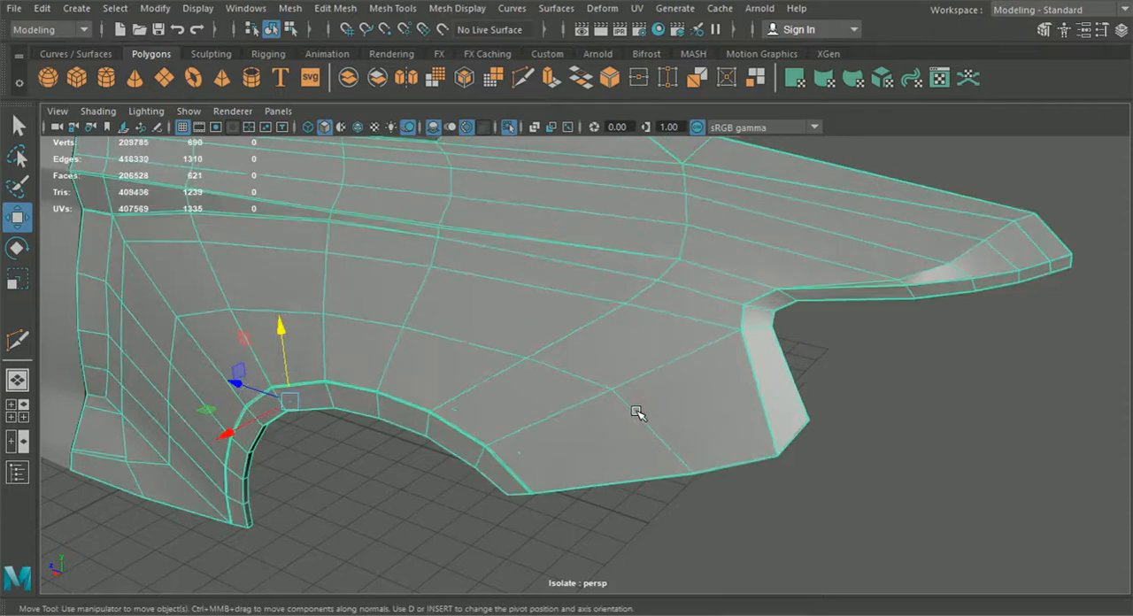
alt+drag(767, 372, 578, 374)
scroll(600, 379, up, 4)
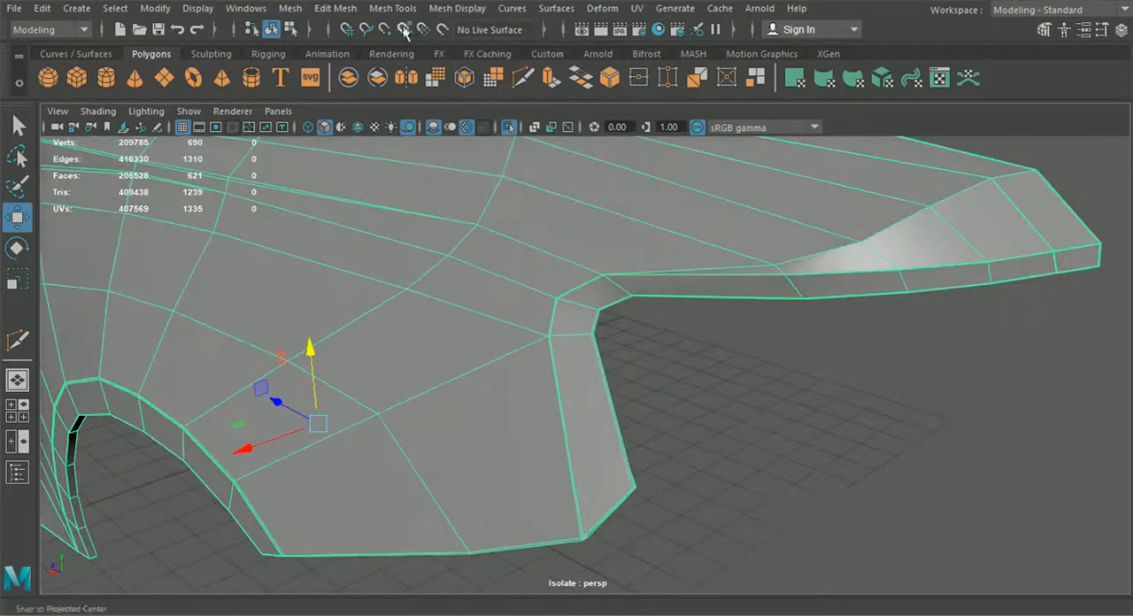
click(394, 9)
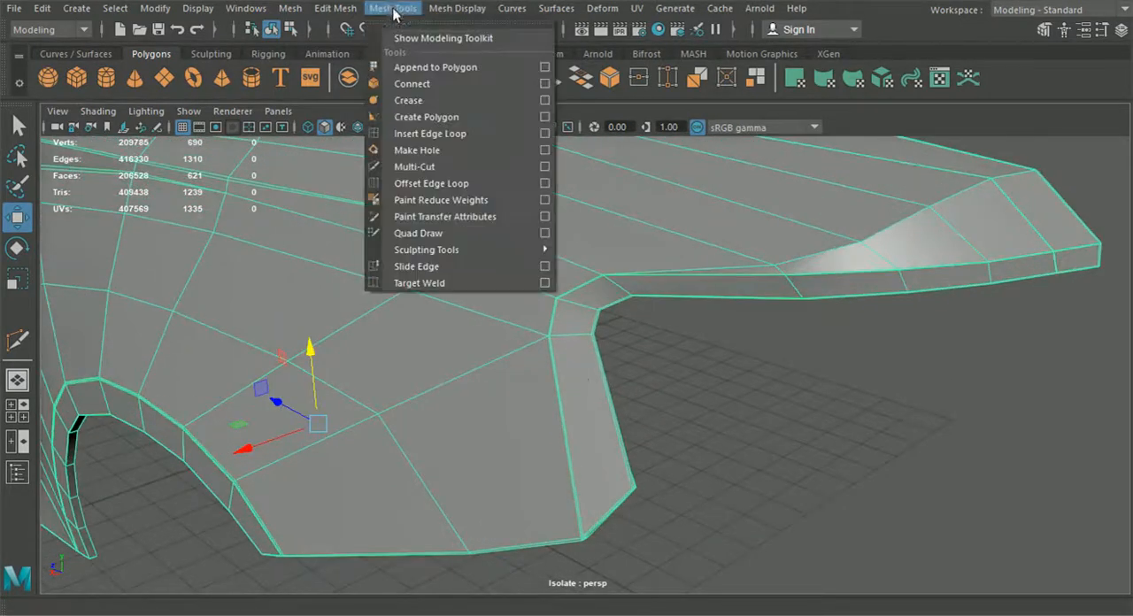
click(431, 133)
scroll(568, 324, up, 3)
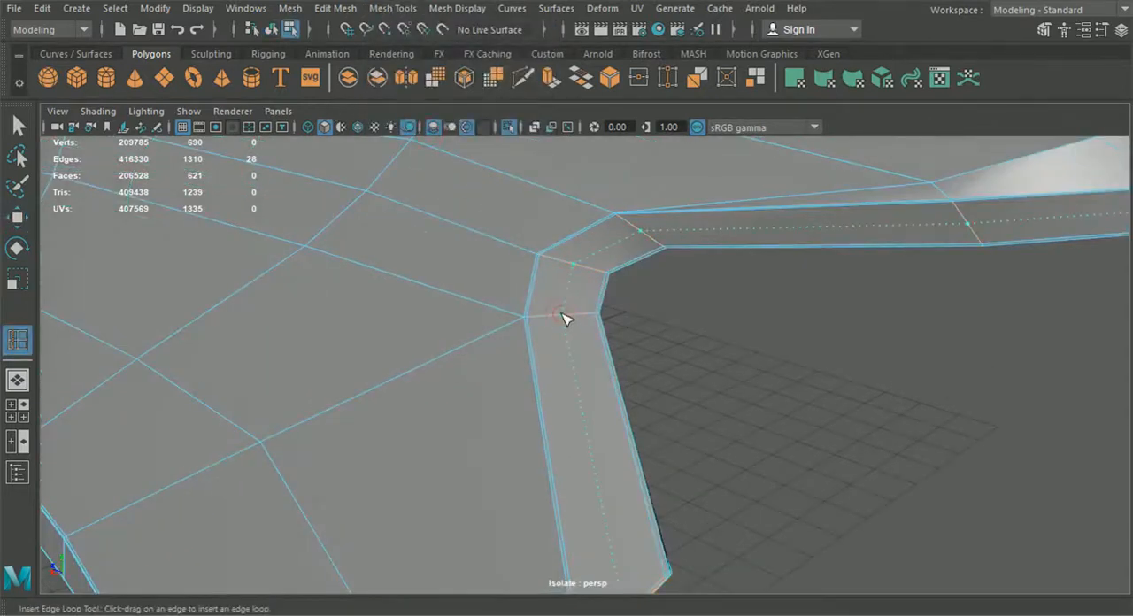
click(567, 317)
scroll(561, 324, down, 5)
key(q)
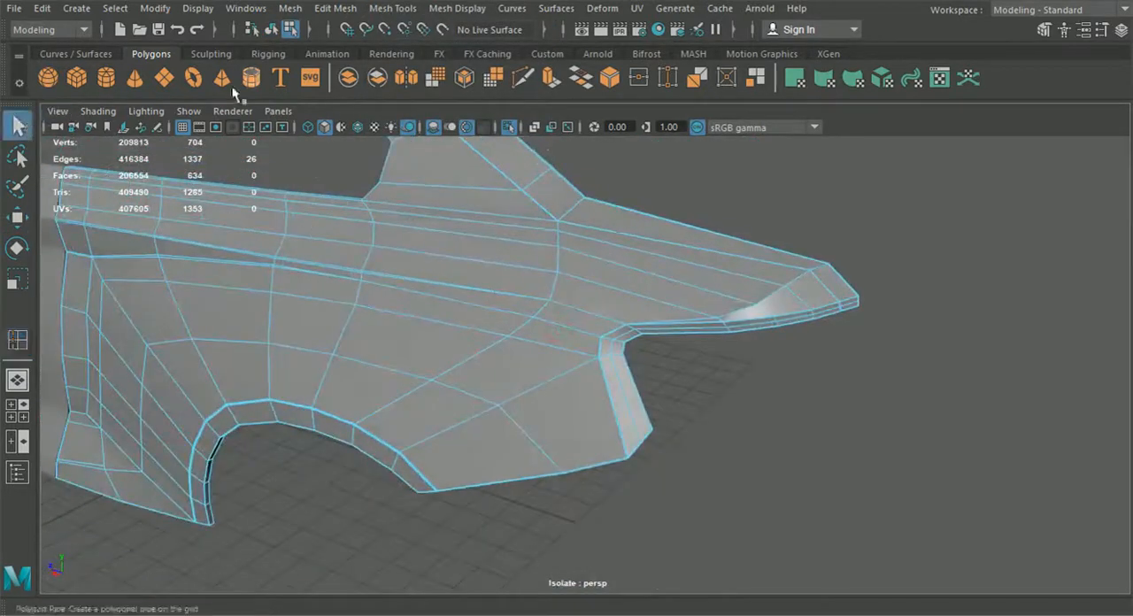
Step: Turn on the smooth preview for the fender and inspect its rear lip together with the door
click(668, 404)
click(593, 359)
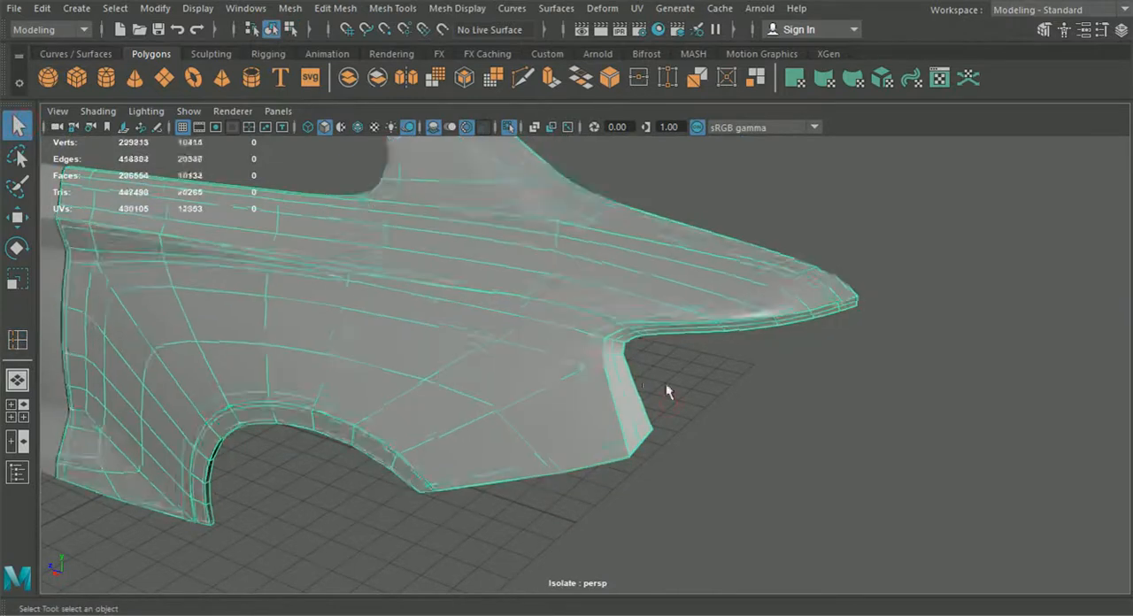
key(3)
click(678, 387)
scroll(678, 387, up, 3)
scroll(632, 468, down, 7)
alt+drag(634, 467, 620, 449)
alt+middle_drag(603, 447, 738, 433)
scroll(636, 432, down, 3)
alt+drag(636, 431, 702, 429)
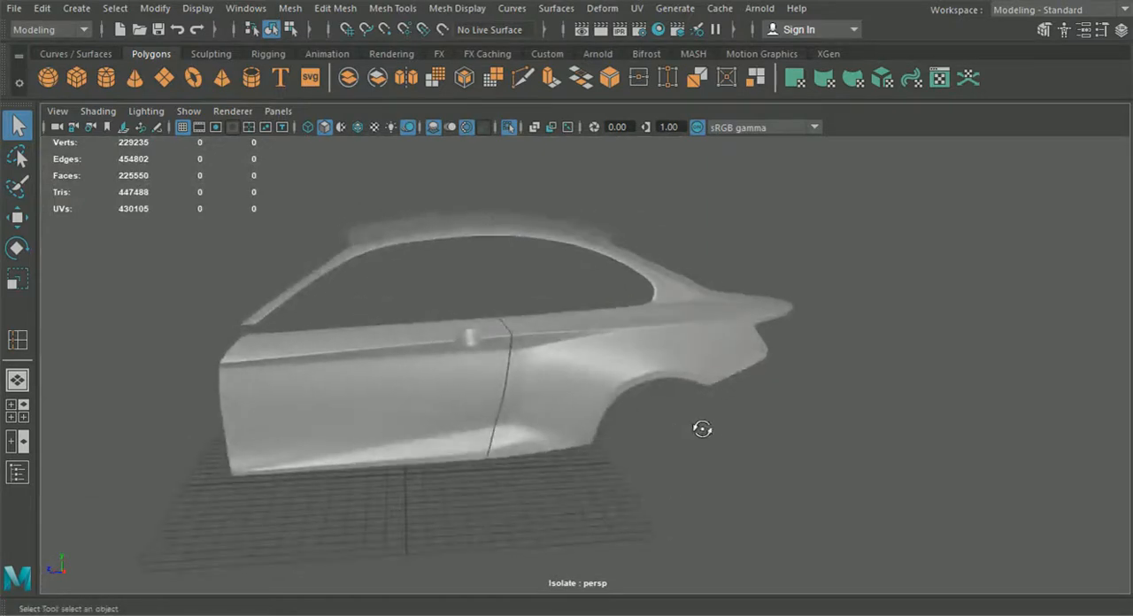
Step: Leave isolation to show the full car and review the body with the wireframe overlay on and off
click(508, 127)
alt+drag(597, 273, 569, 312)
scroll(673, 317, up, 5)
alt+middle_drag(689, 322, 618, 339)
alt+drag(618, 339, 478, 337)
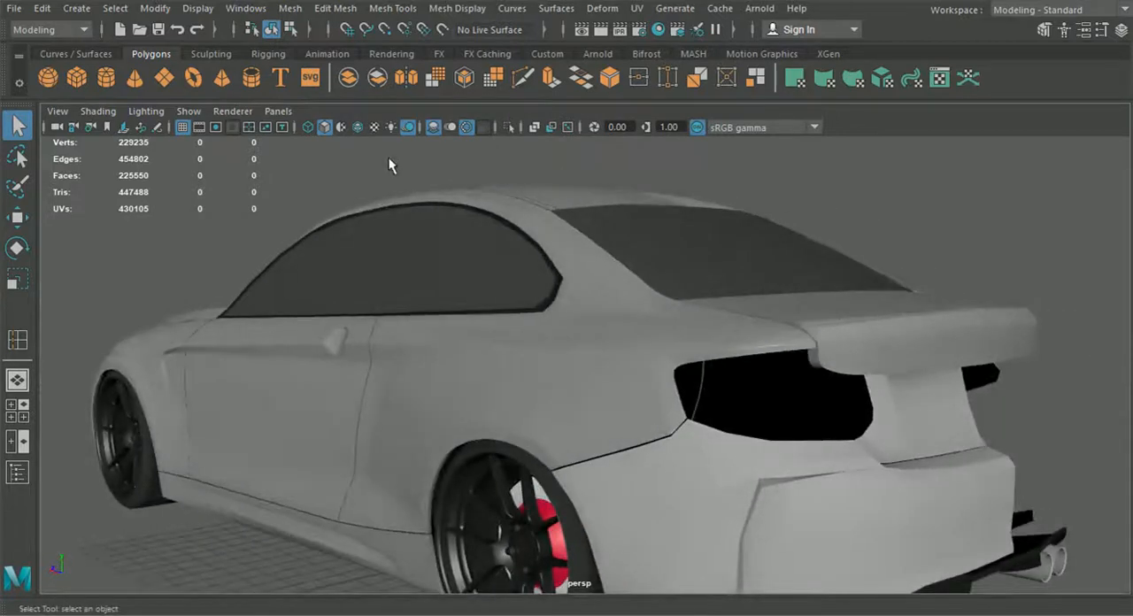
click(358, 129)
mouse_move(489, 374)
alt+mouse_down()
mouse_move(496, 379)
mouse_move(513, 349)
mouse_move(482, 342)
mouse_move(523, 337)
mouse_move(550, 338)
mouse_move(546, 349)
mouse_move(652, 354)
mouse_move(629, 372)
mouse_move(660, 379)
alt+mouse_up()
click(356, 127)
mouse_move(438, 268)
alt+mouse_down()
mouse_move(534, 265)
mouse_move(647, 299)
alt+mouse_up()
Step: Highlight the roof and fender panel to check its fit on the car, deselect it and examine the rear side
click(548, 237)
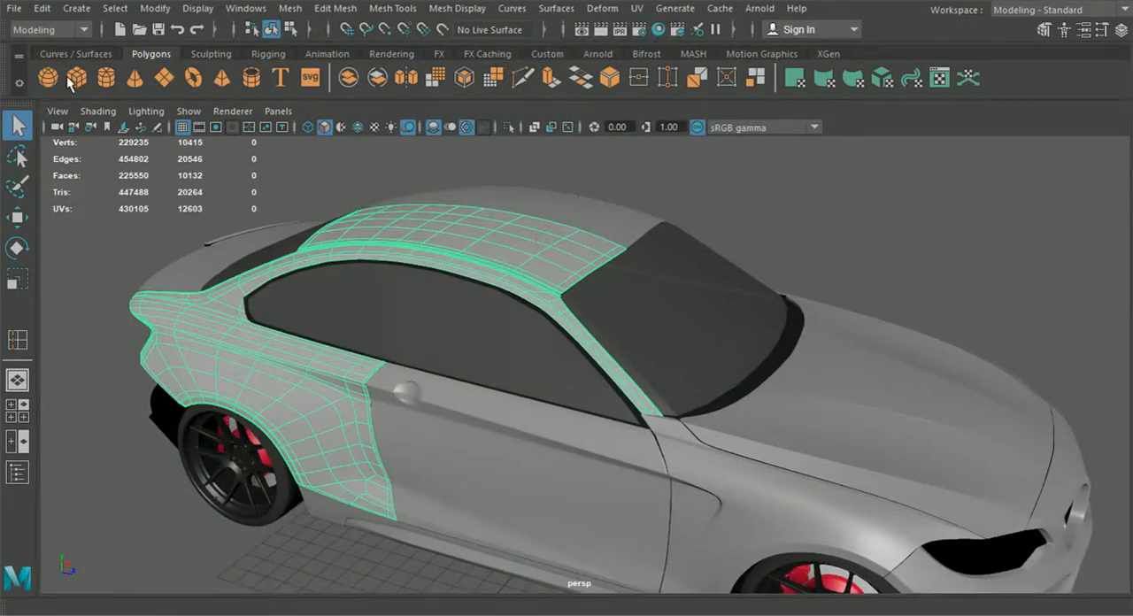
click(856, 271)
alt+drag(871, 264, 414, 260)
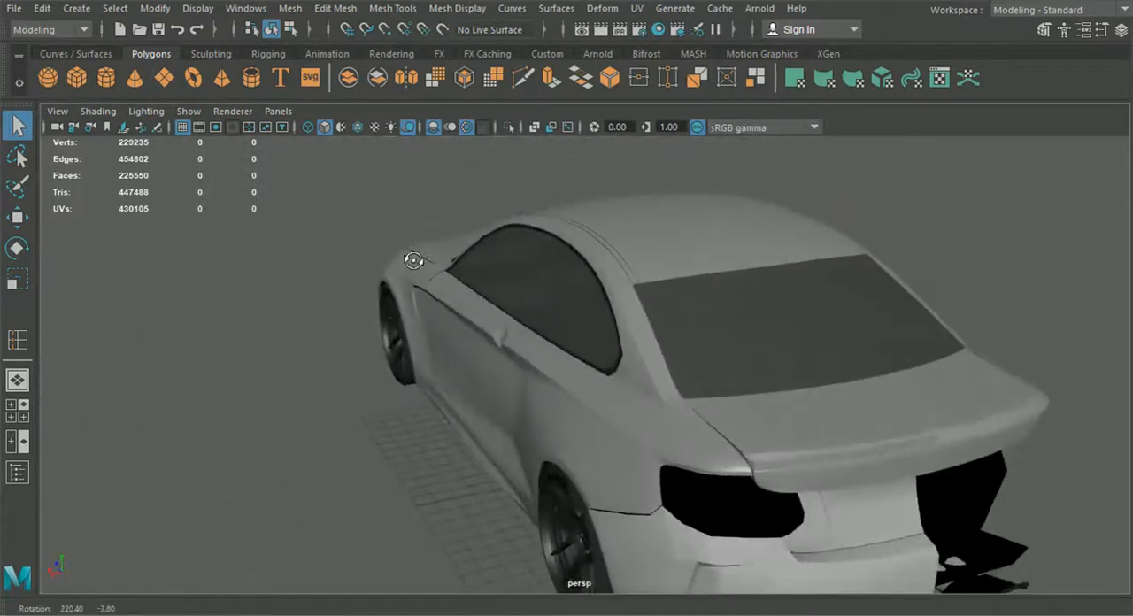
alt+drag(520, 213, 591, 363)
alt+drag(636, 400, 690, 403)
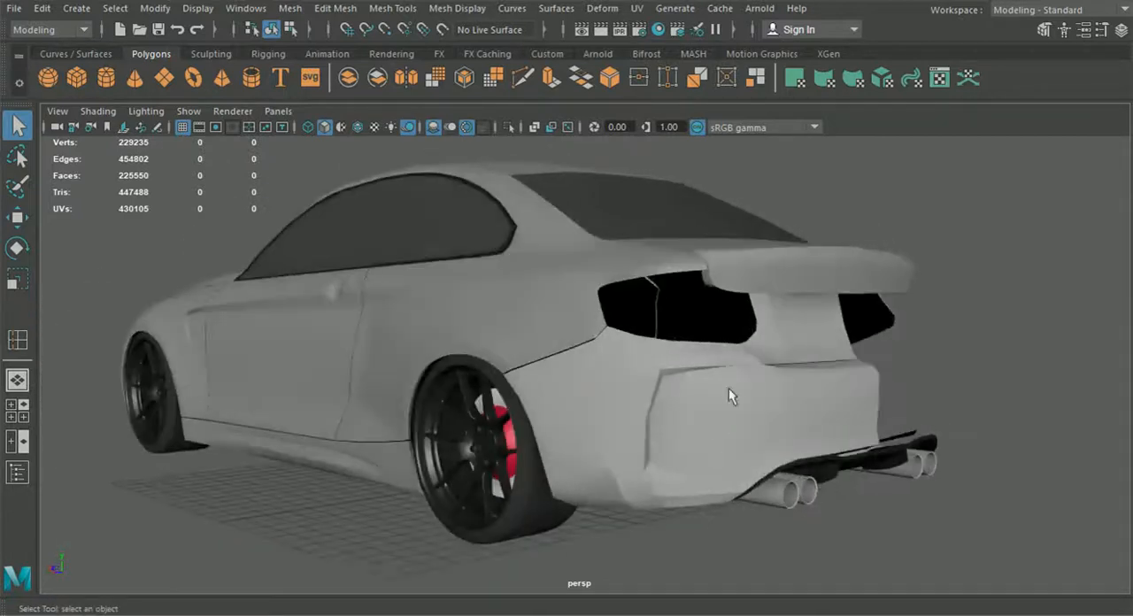
alt+drag(324, 289, 636, 429)
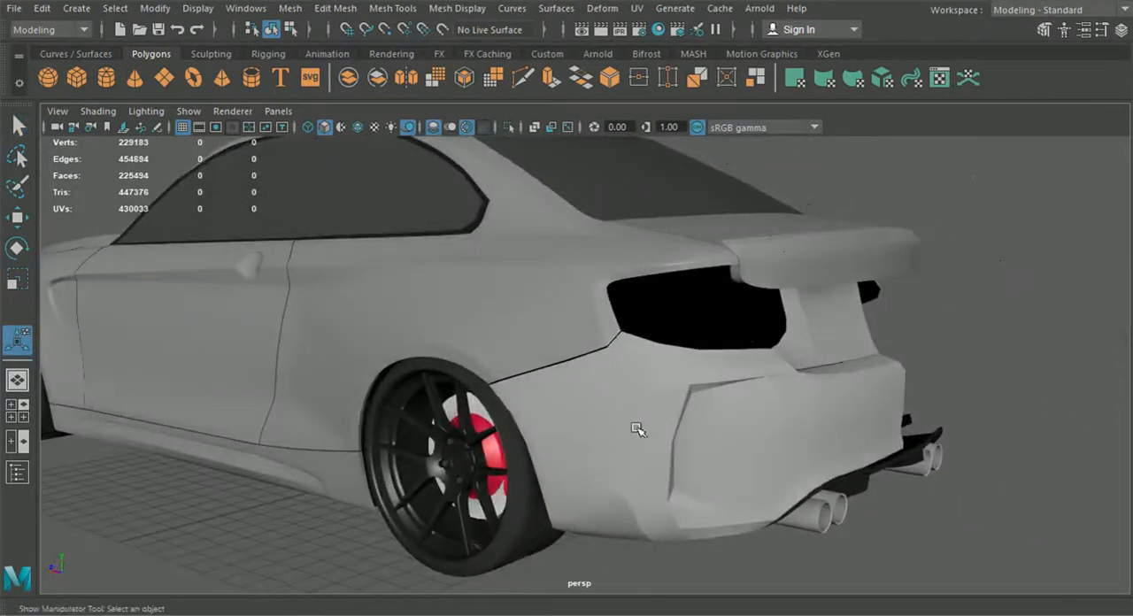
Step: Overlay the wireframe on the car to study its topology, hide it again and inspect the rear end with the missing bumper half
click(360, 130)
scroll(504, 448, down, 4)
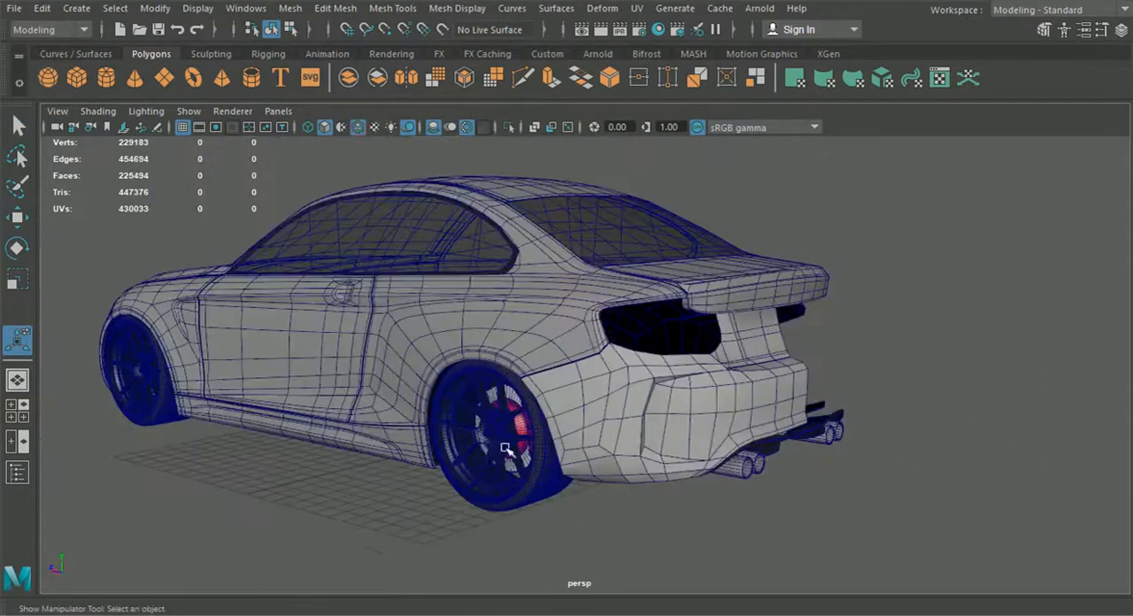
mouse_move(504, 450)
alt+mouse_down()
mouse_move(618, 448)
mouse_move(531, 450)
alt+mouse_up()
alt+drag(627, 356, 569, 375)
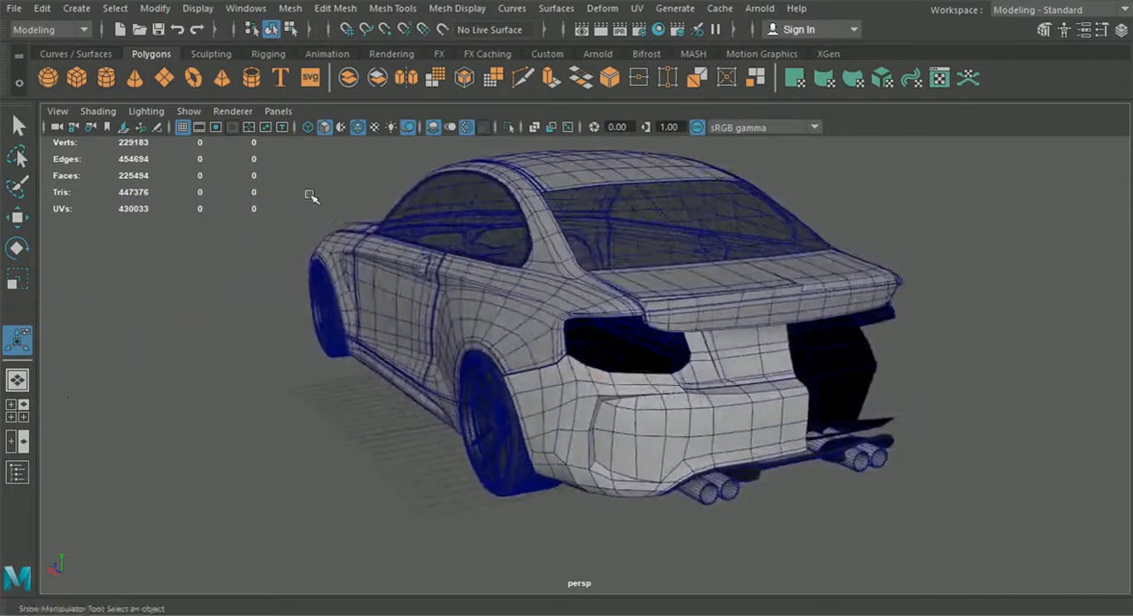
click(354, 130)
alt+drag(423, 296, 536, 286)
alt+drag(752, 407, 662, 415)
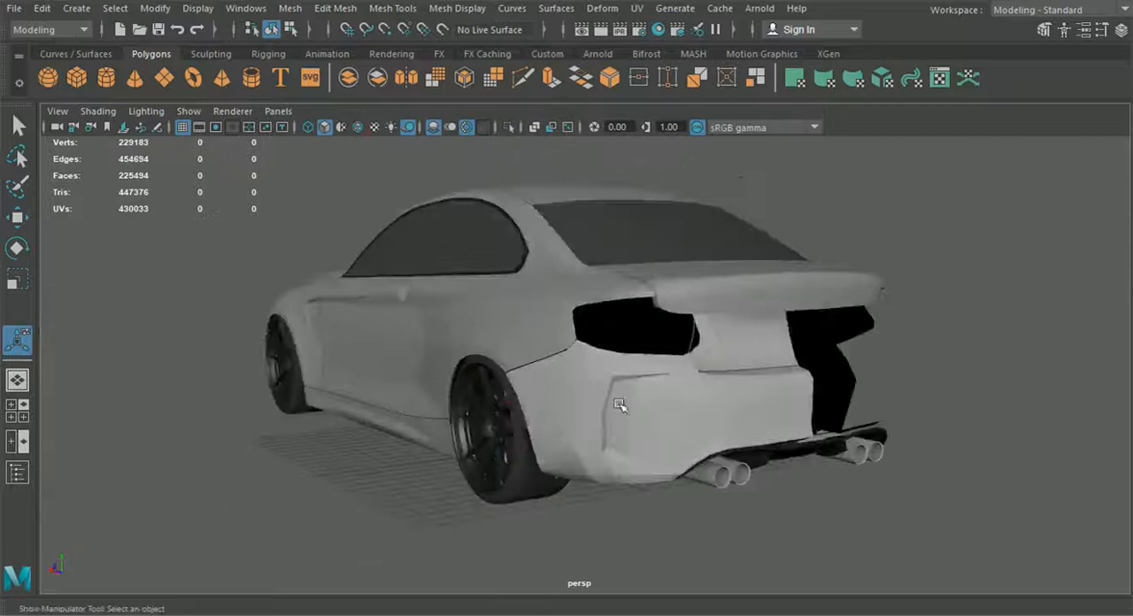
alt+drag(763, 433, 667, 440)
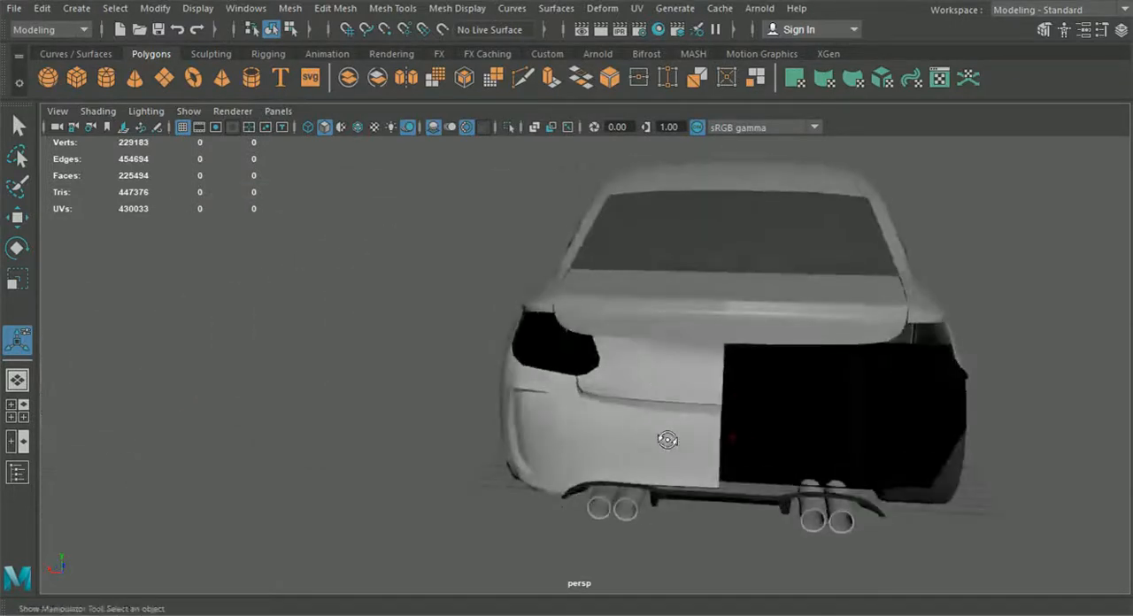
alt+drag(634, 367, 697, 370)
alt+drag(634, 394, 660, 410)
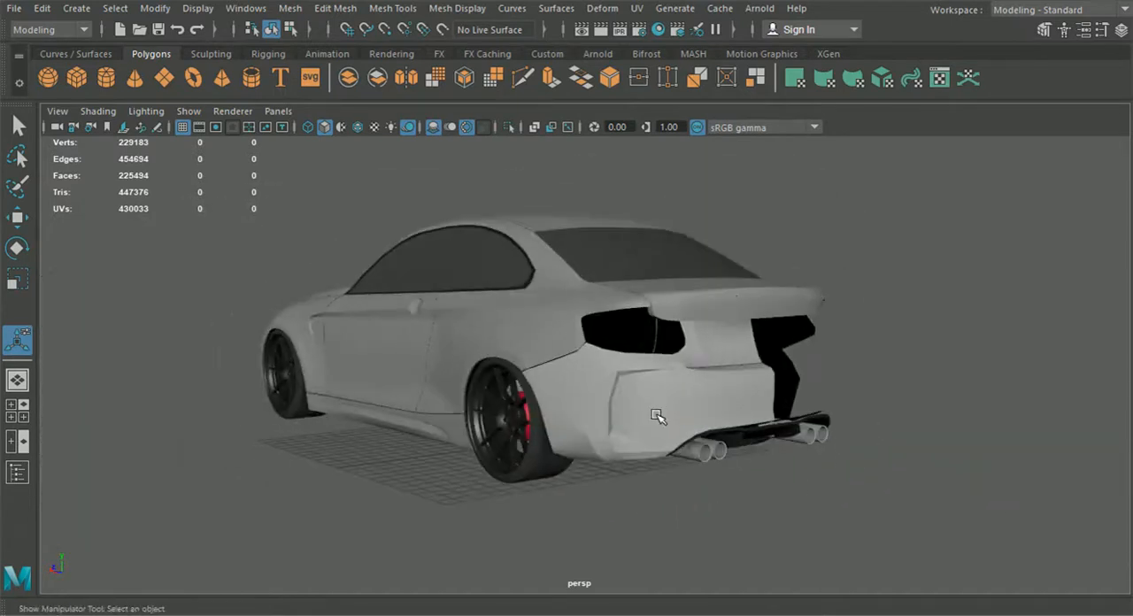
Step: Create a mirrored duplicate of the rear bumper half on the opposite side of the car
scroll(653, 414, up, 5)
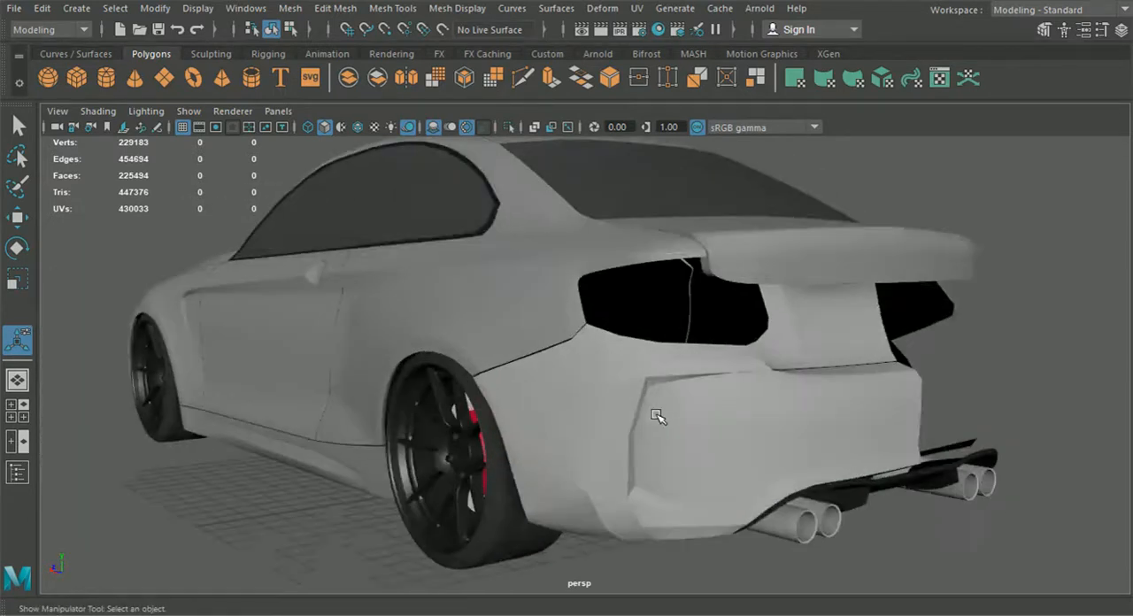
click(536, 441)
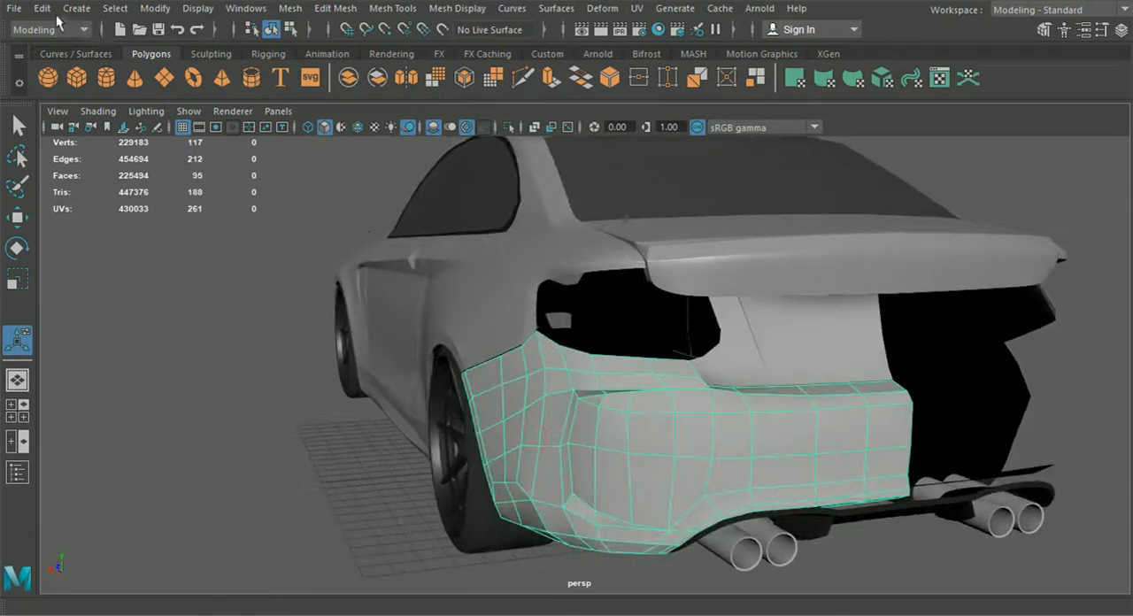
click(45, 9)
click(198, 278)
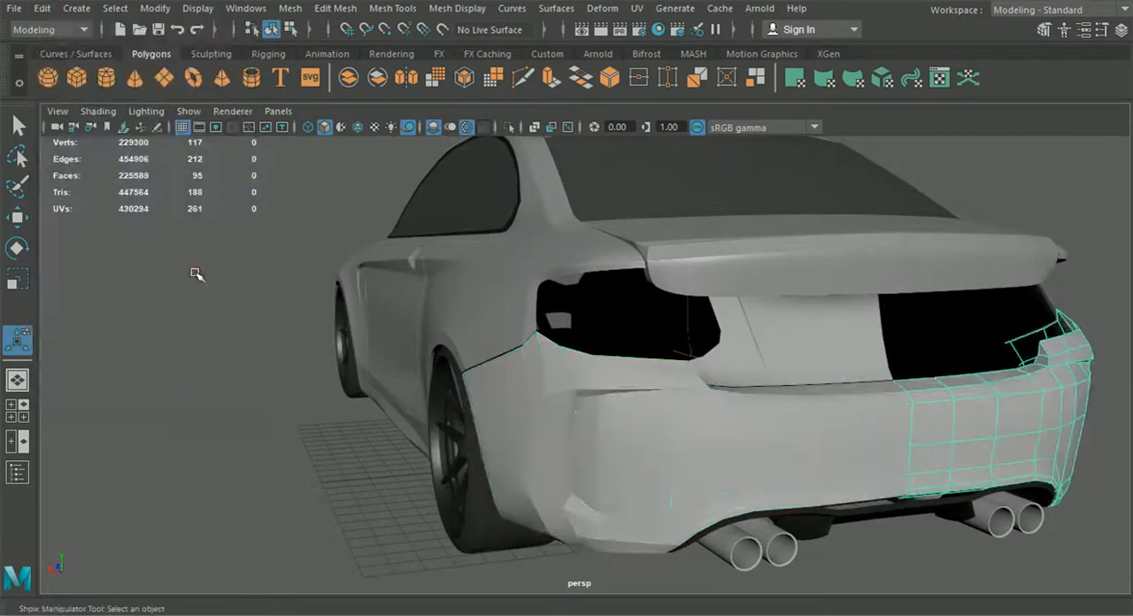
scroll(387, 396, down, 4)
alt+drag(387, 397, 321, 410)
click(323, 411)
alt+drag(385, 456, 545, 461)
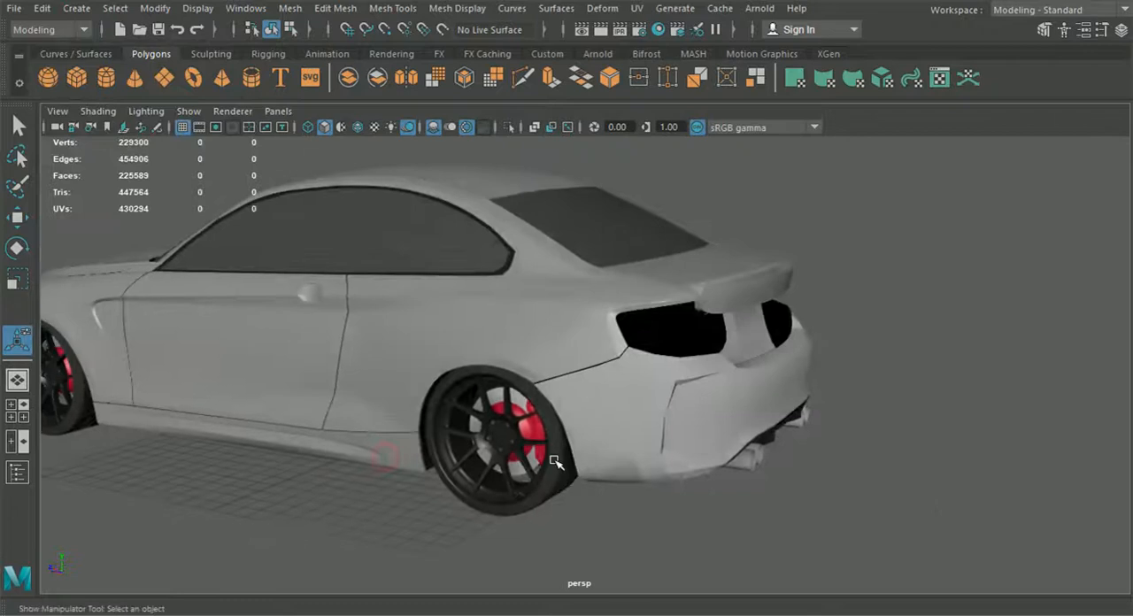
Step: Select the fender panel and the original rear bumper half and isolate them in the viewport
scroll(629, 458, up, 3)
scroll(626, 355, up, 3)
click(625, 355)
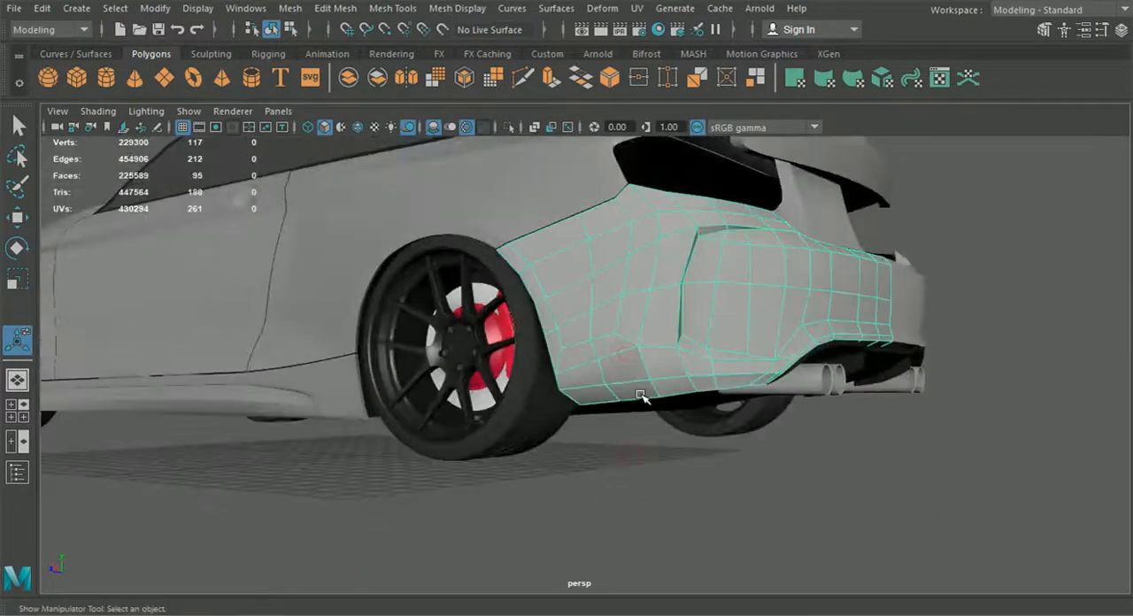
click(511, 183)
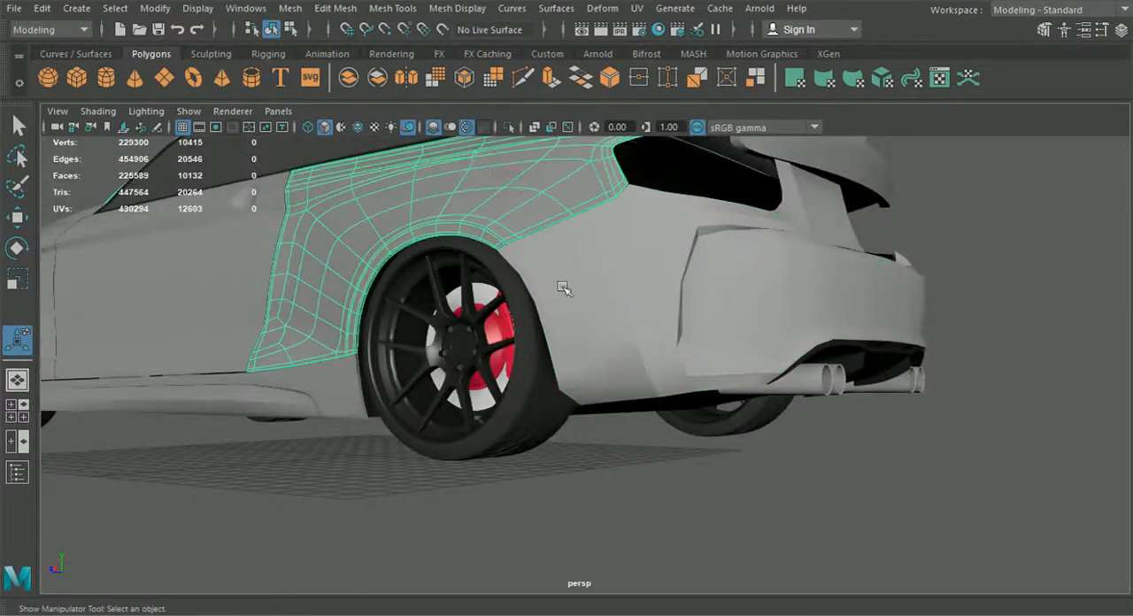
shift+click(549, 288)
click(510, 127)
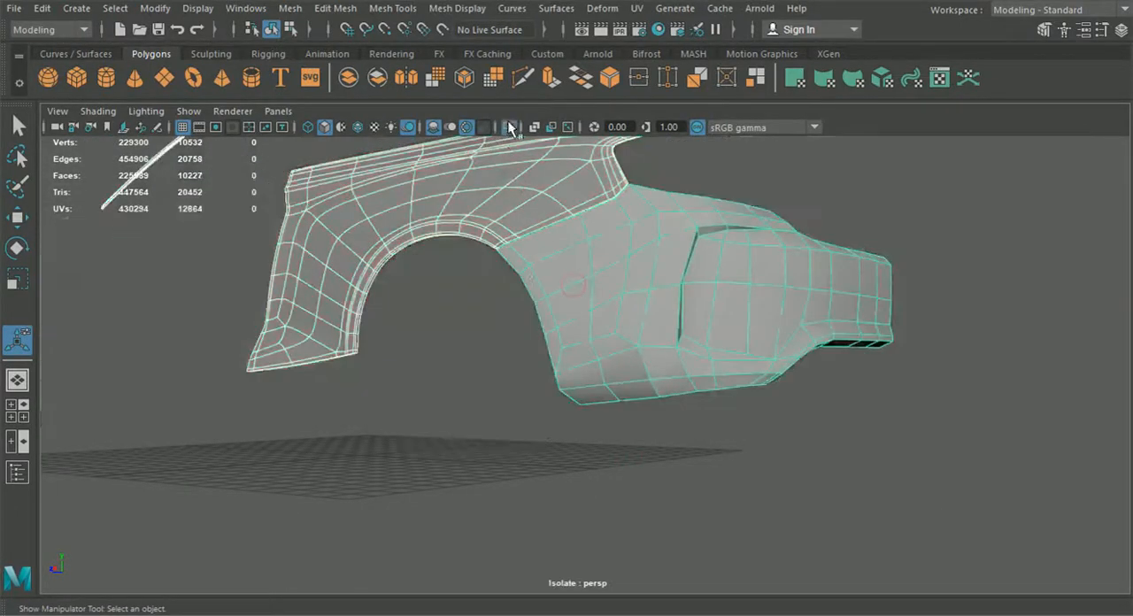
Step: Turn off the fender panel's smooth preview and clear the selection
click(450, 129)
click(450, 218)
click(440, 363)
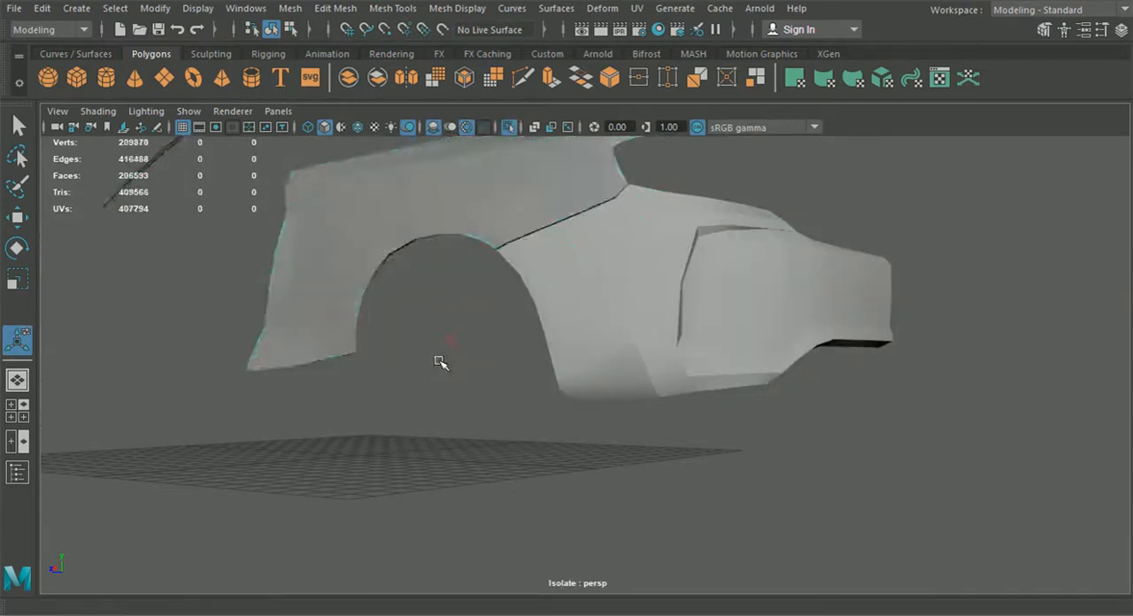
Step: Select the bumper, turn on wireframe over shading, examine its seam with the fender and switch the bumper to edge selection
alt+drag(440, 362, 619, 328)
click(621, 333)
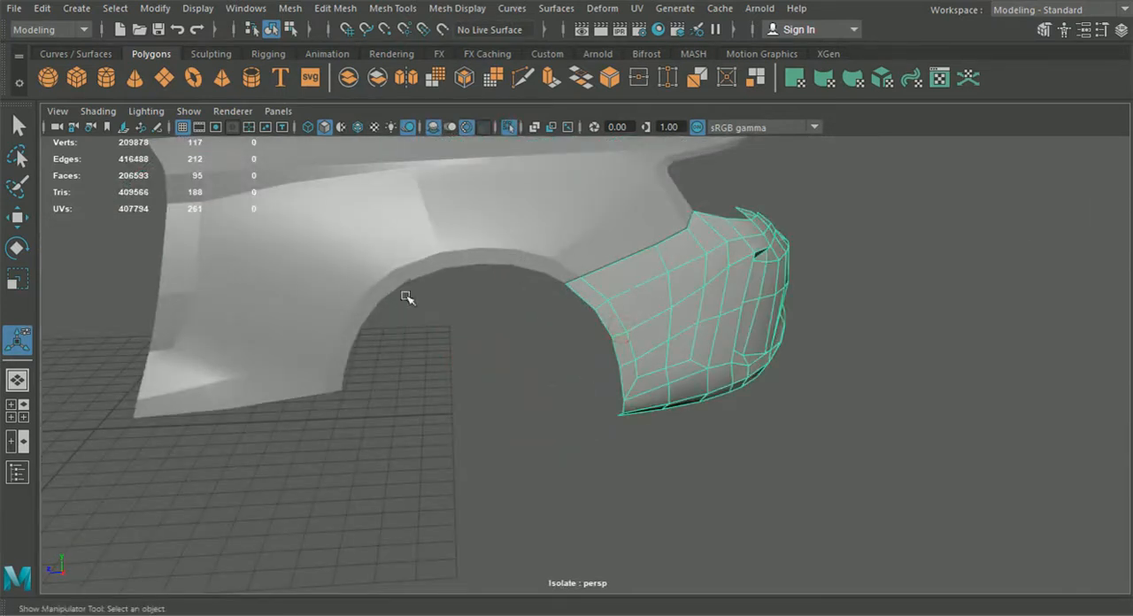
click(358, 129)
alt+right_drag(529, 306, 616, 367)
alt+middle_drag(616, 367, 417, 362)
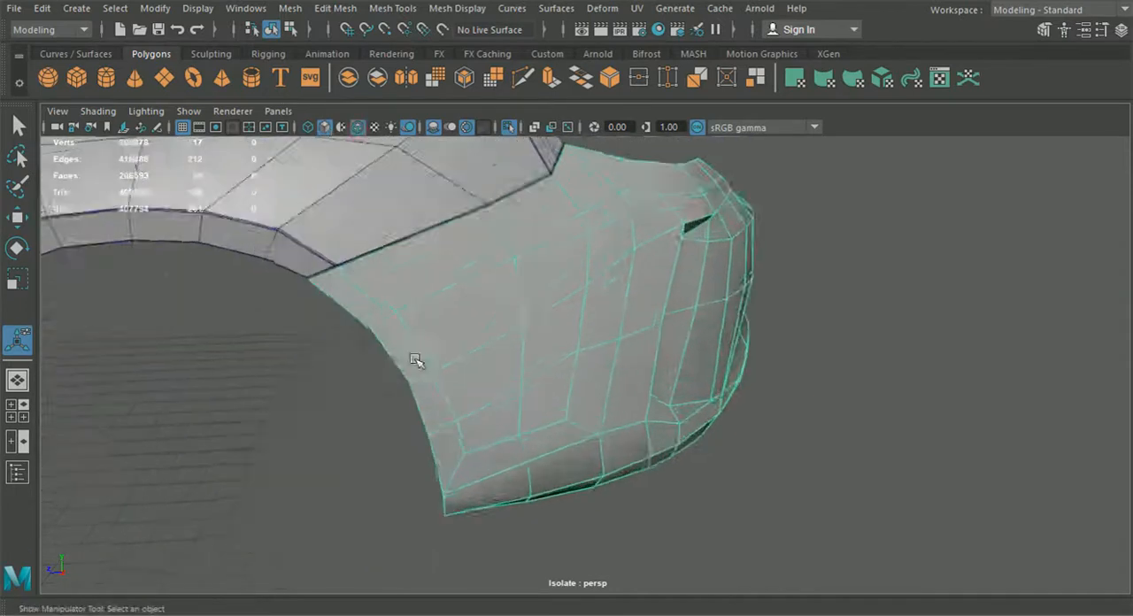
alt+drag(417, 362, 497, 390)
alt+middle_drag(498, 390, 360, 370)
alt+drag(359, 367, 414, 358)
alt+drag(417, 290, 466, 300)
right_drag(478, 148, 491, 98)
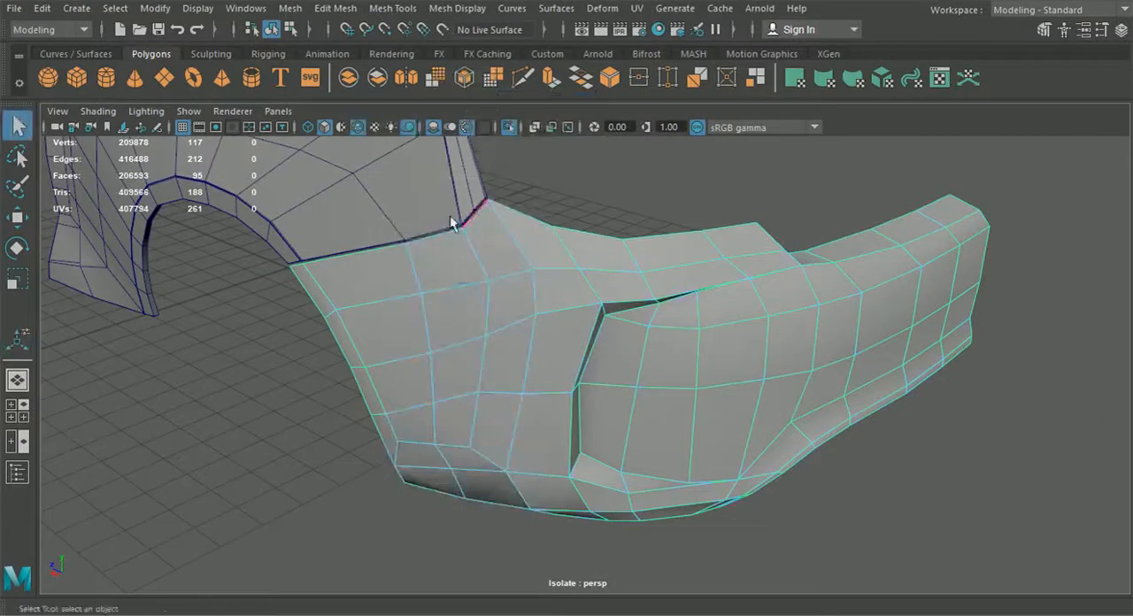
Step: Select the bumper's open border edges, leaving out the edges on the car's centre line, and extrude them inward to form a lip
double_click(425, 238)
alt+drag(447, 317, 876, 379)
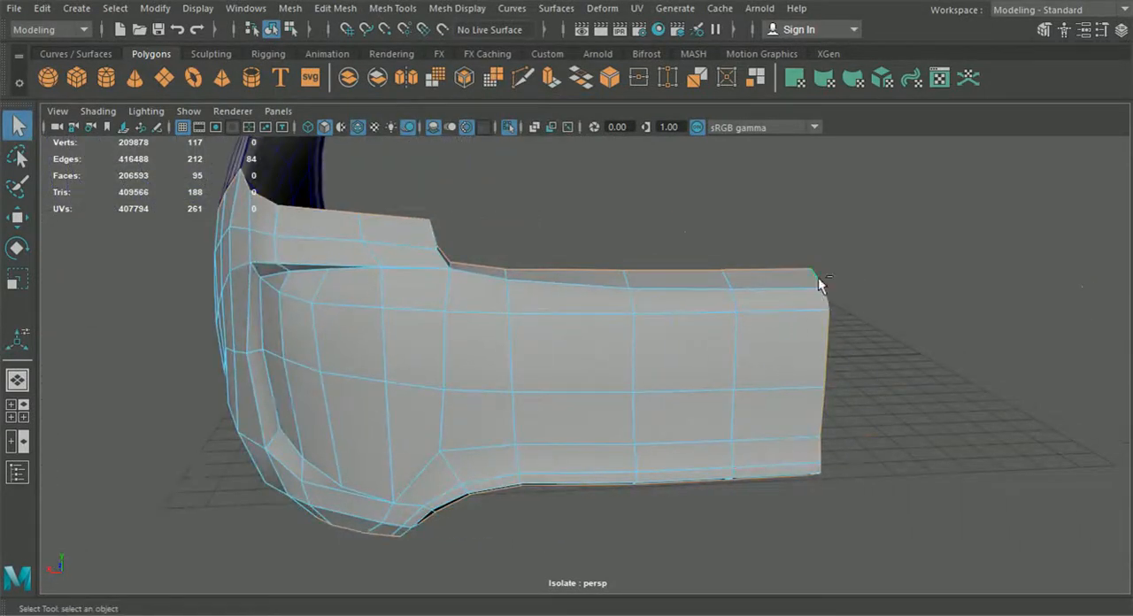
ctrl+click(827, 316)
ctrl+click(825, 301)
ctrl+click(819, 408)
ctrl+click(821, 454)
alt+drag(767, 503, 664, 423)
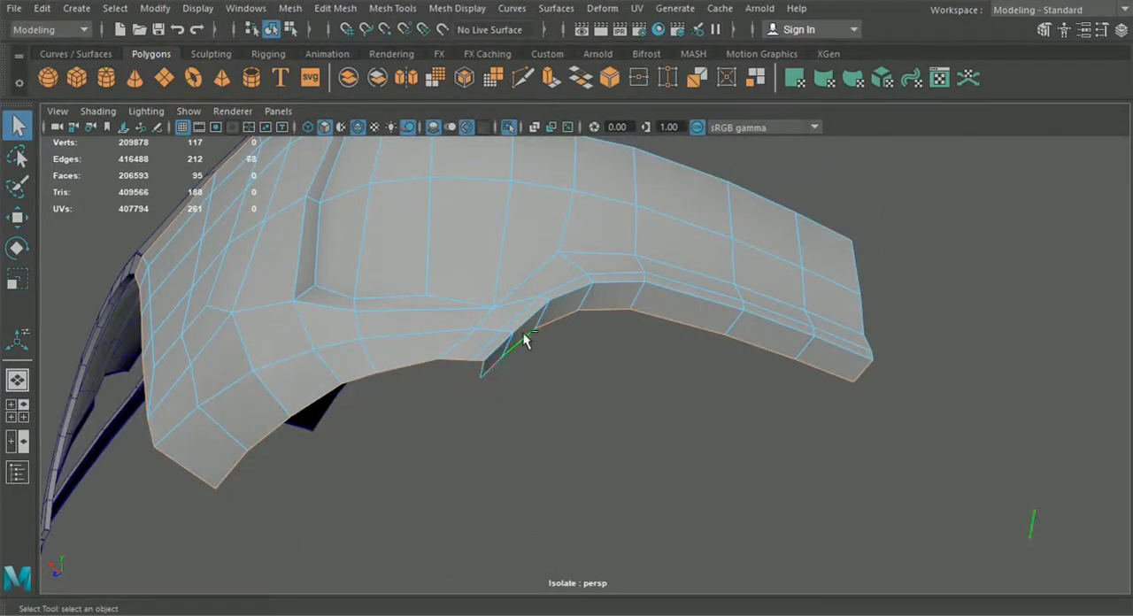
alt+drag(879, 418, 815, 463)
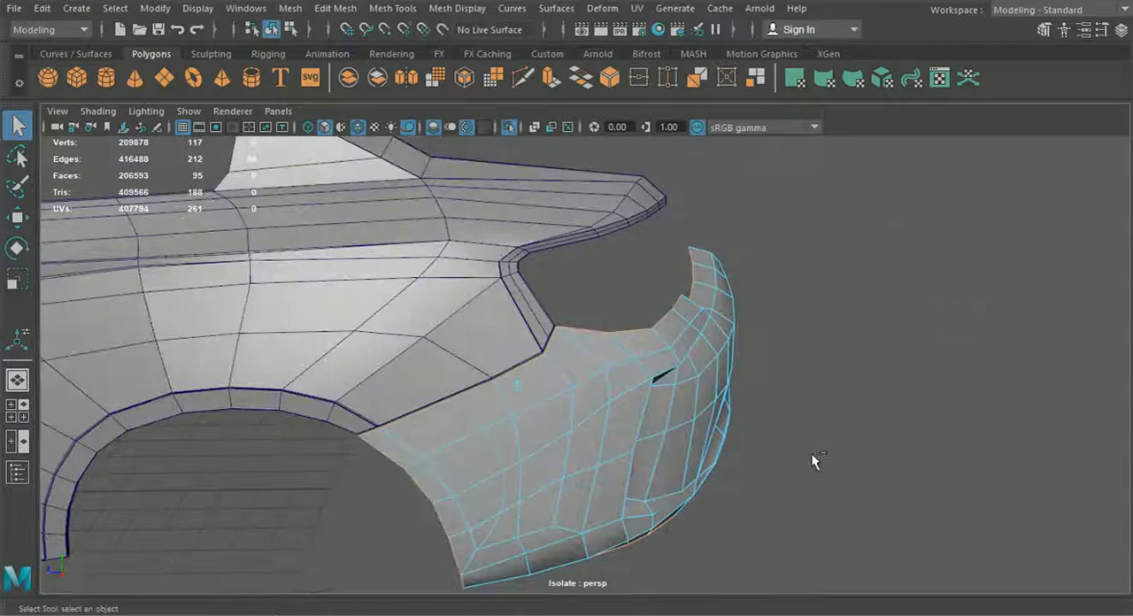
key(ctrl+e)
alt+drag(554, 465, 609, 432)
Step: Snap the stray lip vertex onto the nearby corner vertex, merge them, and shift the neighbouring lip vertex outward
drag(751, 345, 837, 350)
alt+drag(837, 350, 701, 385)
right_drag(709, 124, 640, 168)
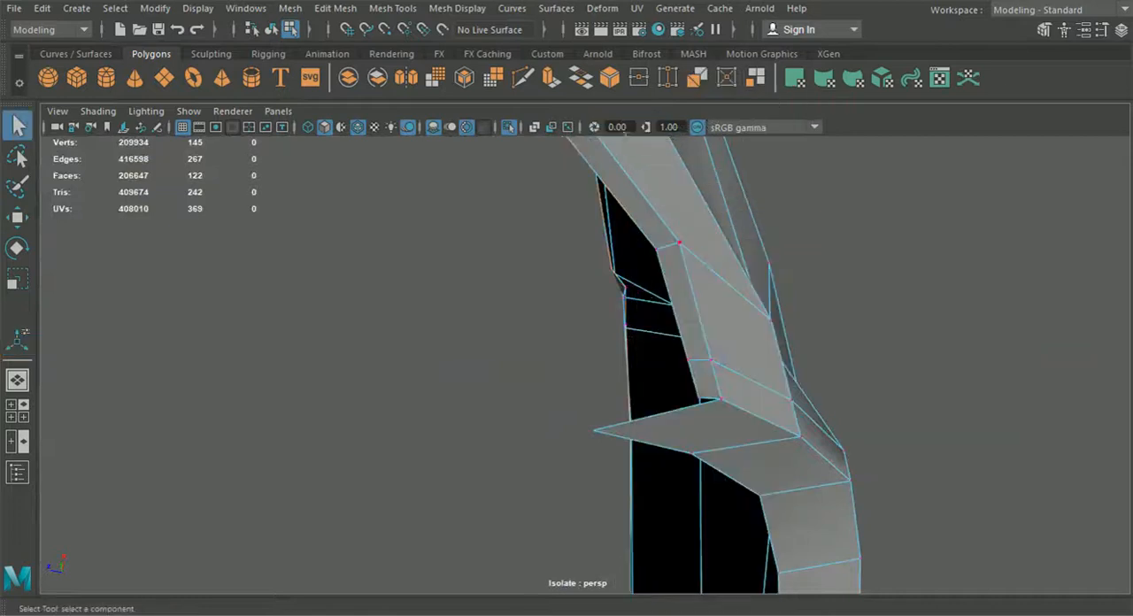
click(16, 217)
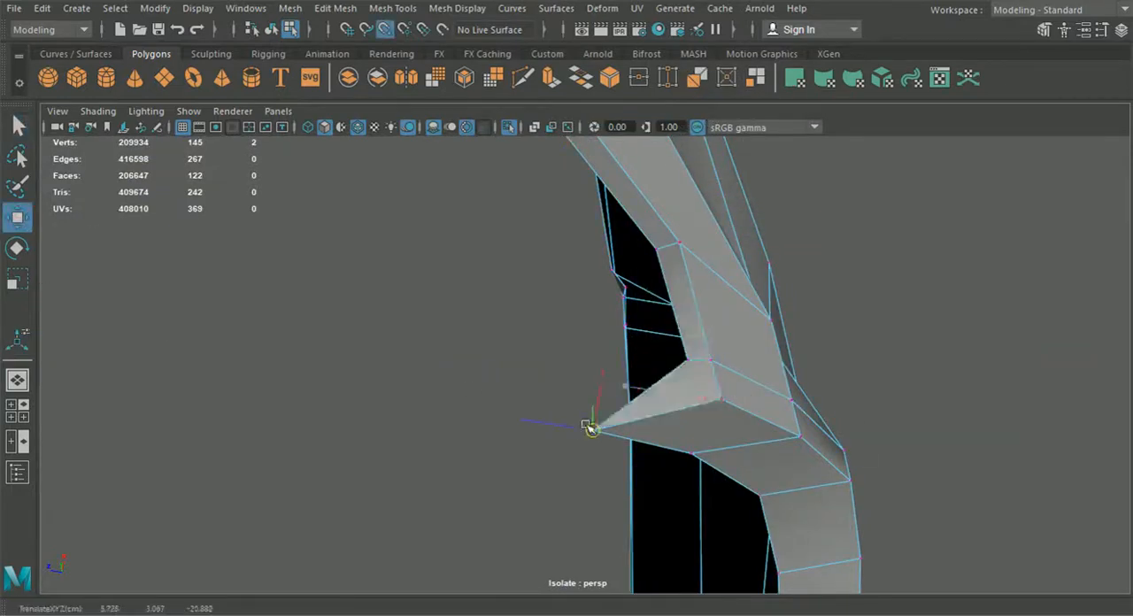
drag(605, 489, 556, 416)
click(336, 8)
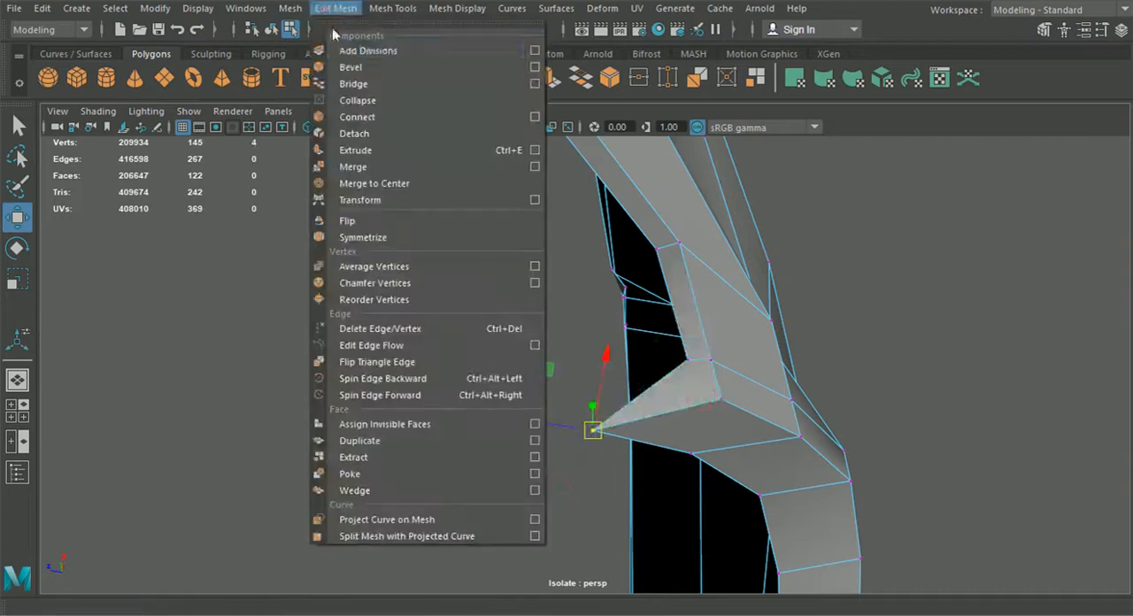
click(357, 166)
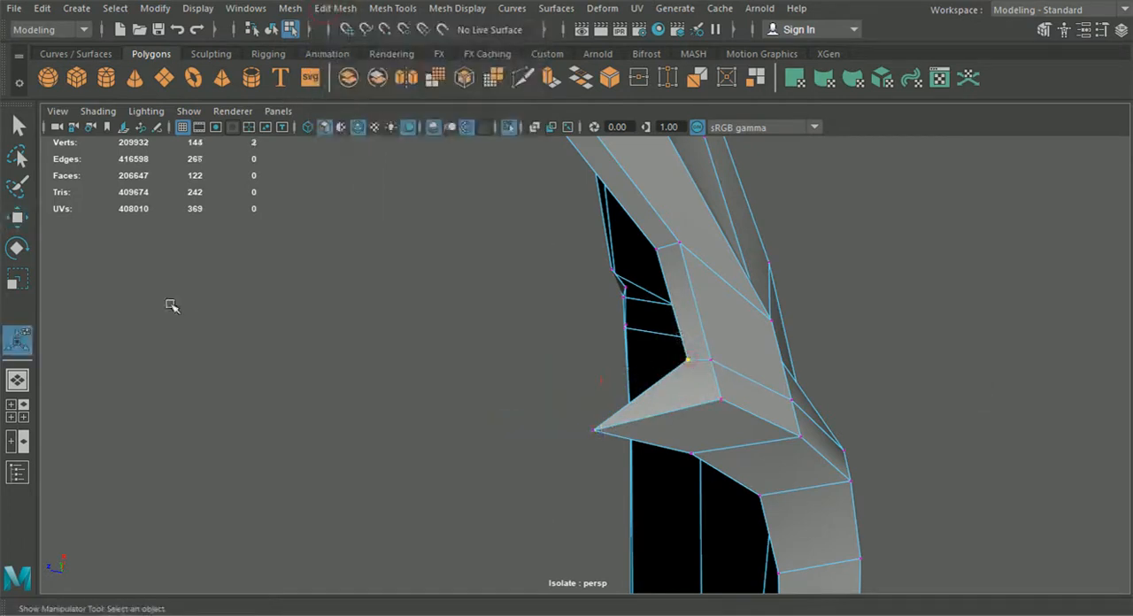
click(18, 217)
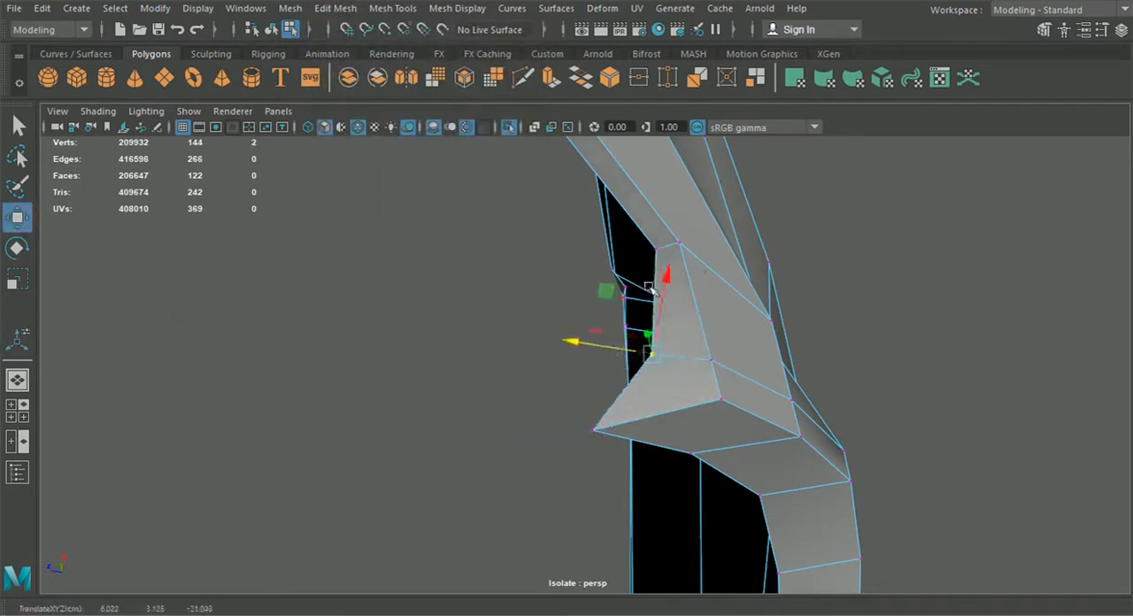
alt+drag(651, 248, 478, 425)
Step: Reposition the vertices along the bumper's lower edge and extruded lip to even out the bottom contour
alt+middle_drag(479, 425, 514, 327)
alt+right_drag(513, 327, 555, 378)
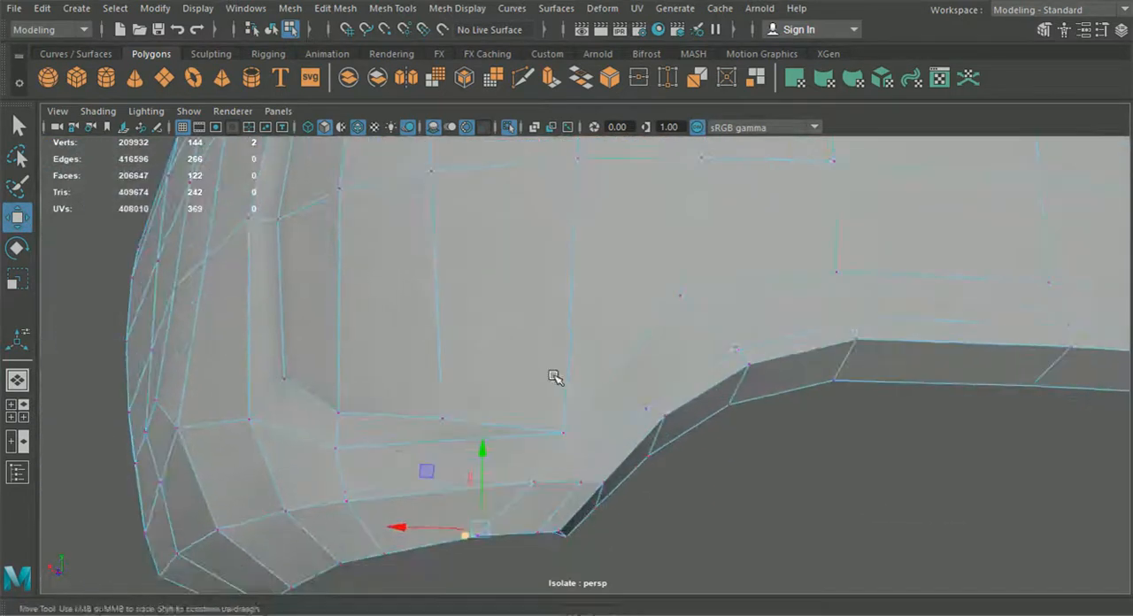
alt+middle_drag(555, 377, 611, 248)
alt+right_drag(611, 248, 606, 386)
alt+drag(606, 386, 606, 395)
click(592, 355)
drag(591, 284, 591, 296)
alt+drag(554, 336, 546, 436)
click(567, 249)
shift+click(711, 251)
alt+drag(715, 257, 694, 332)
drag(440, 326, 445, 339)
alt+drag(402, 409, 297, 436)
click(348, 376)
alt+drag(349, 380, 351, 437)
drag(344, 352, 345, 351)
scroll(490, 389, down, 5)
alt+drag(492, 392, 501, 427)
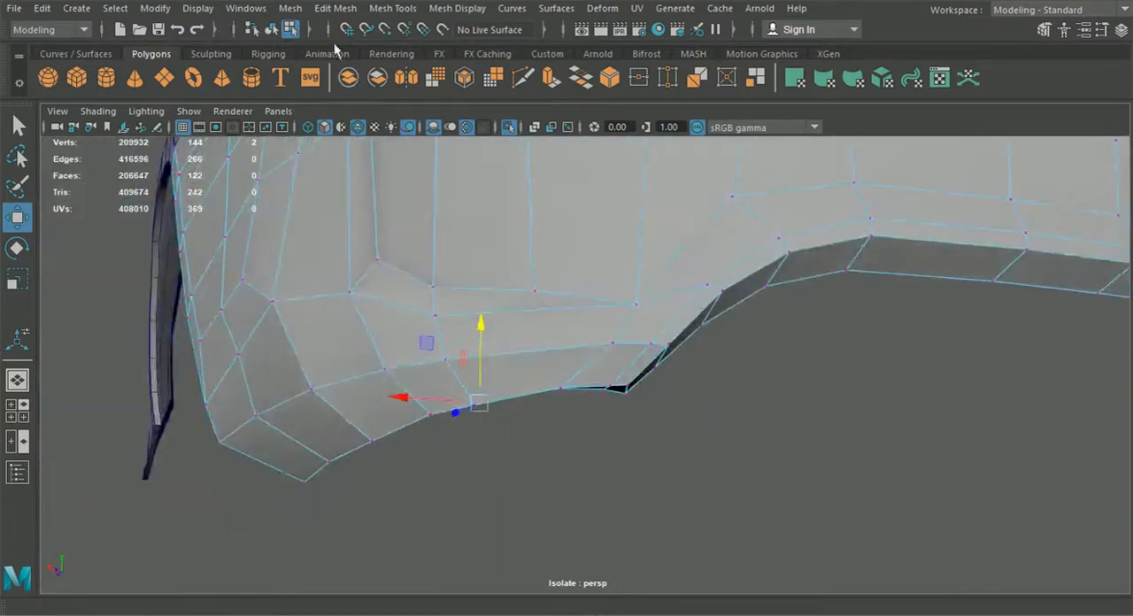
Step: Return the bumper to object mode, check its side shape and select it again
click(274, 32)
scroll(451, 316, down, 5)
alt+drag(451, 316, 714, 455)
click(681, 417)
click(490, 371)
alt+drag(492, 372, 577, 354)
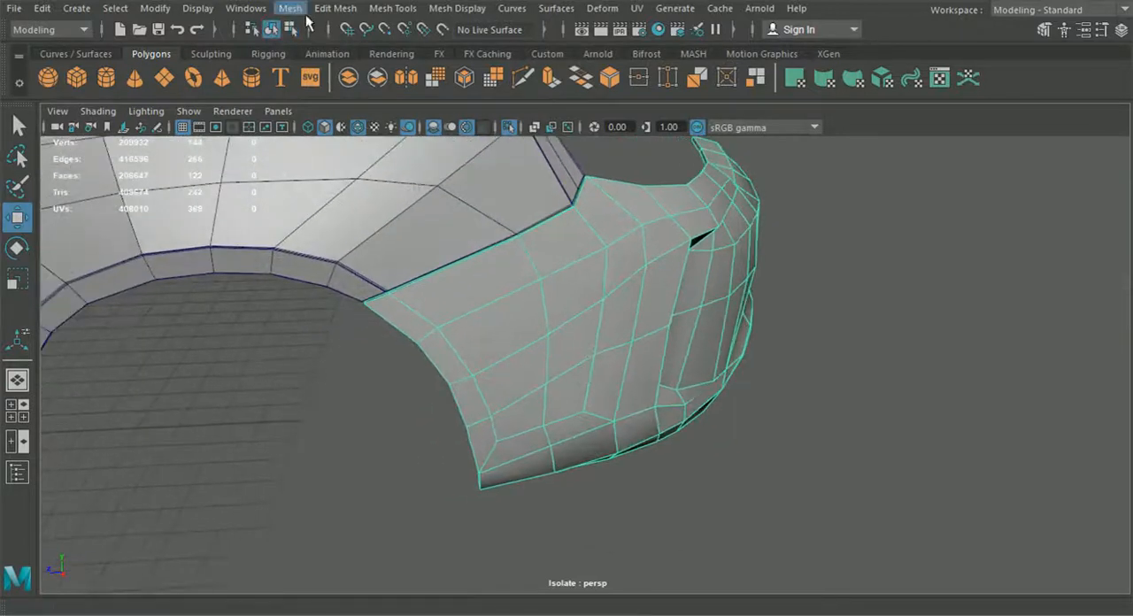
Step: Insert a support edge loop tight beside the existing loop that follows the bumper's wheel arch and side crease
click(335, 8)
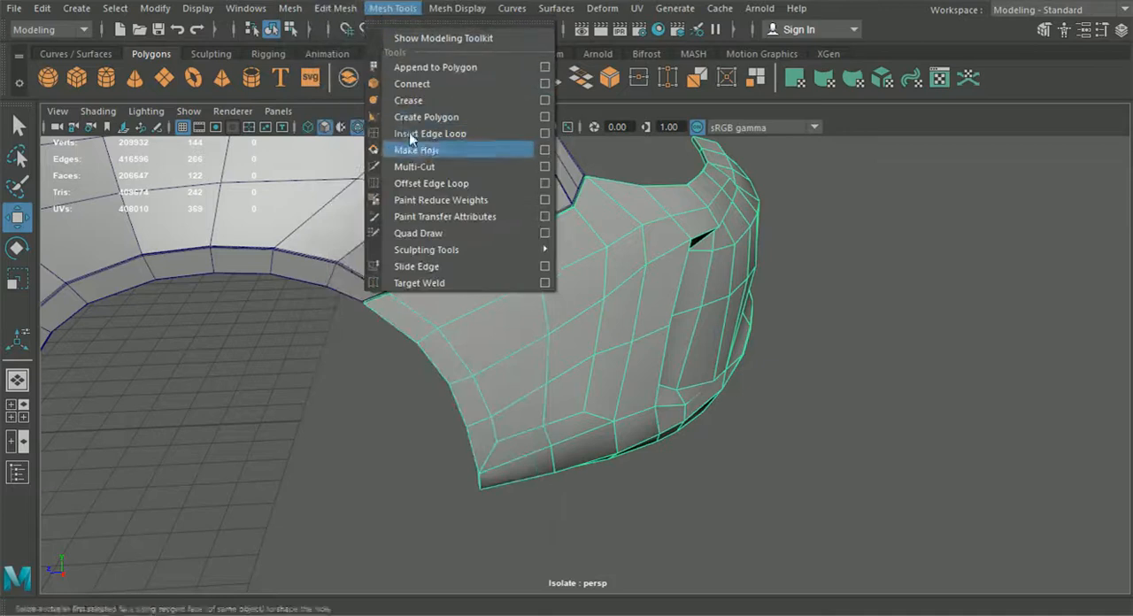
click(407, 132)
alt+right_drag(435, 173, 537, 294)
alt+middle_drag(536, 290, 499, 249)
scroll(526, 285, down, 3)
alt+middle_drag(526, 285, 526, 318)
scroll(485, 334, up, 2)
scroll(526, 318, up, 2)
click(500, 327)
key(ctrl+z)
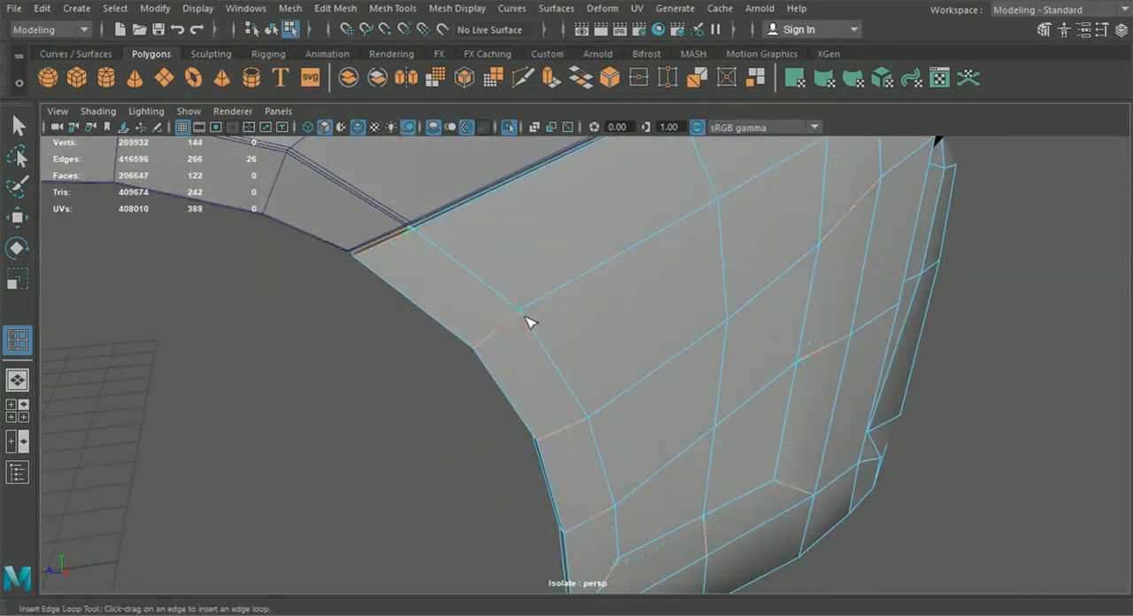
scroll(529, 319, down, 3)
mouse_move(522, 317)
mouse_down()
mouse_move(486, 331)
mouse_move(527, 328)
mouse_up()
scroll(572, 332, up, 2)
alt+drag(504, 271, 534, 319)
scroll(528, 329, up, 2)
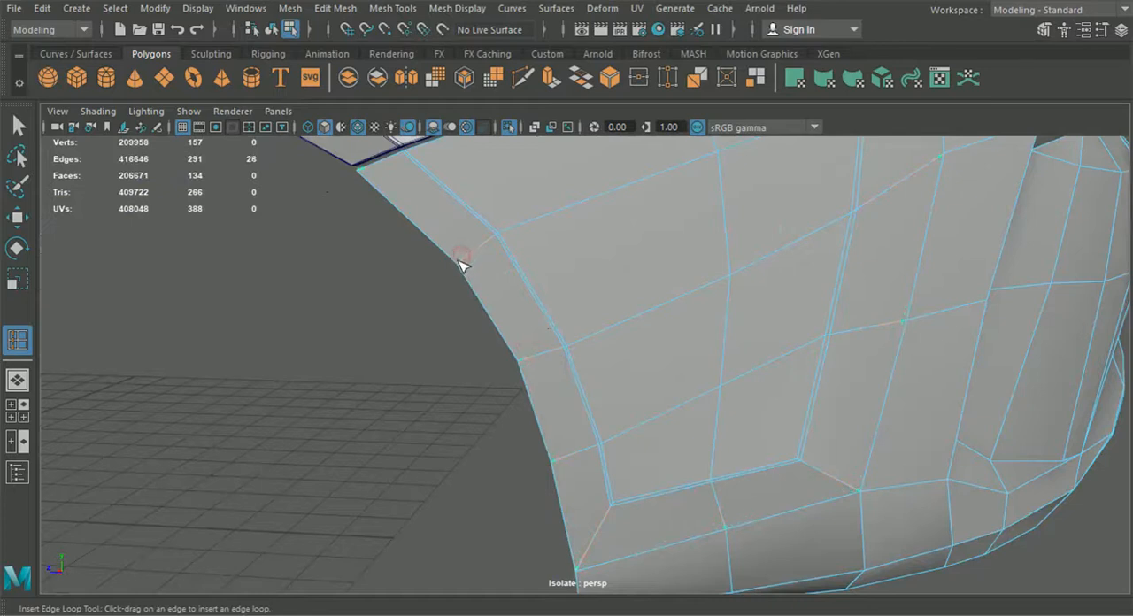
Step: Insert a second support loop on the other side of the wheel arch and side crease, and return to object mode
scroll(478, 279, down, 3)
alt+drag(499, 291, 519, 367)
alt+drag(487, 207, 524, 209)
click(271, 30)
click(18, 125)
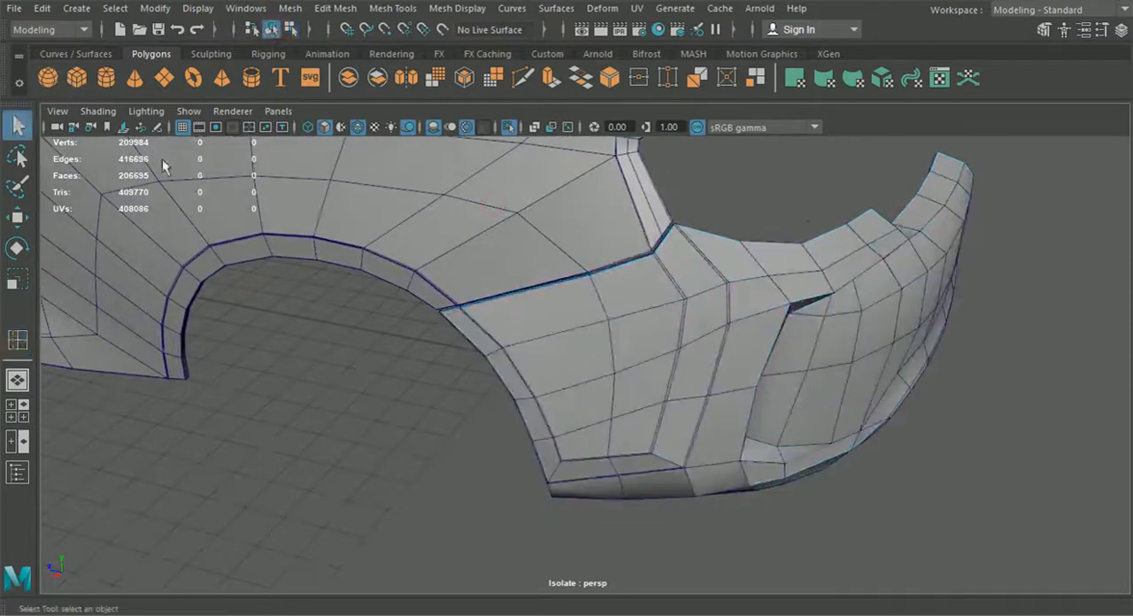
Step: Turn on the bumper's smooth preview, clear the selection and turn off wireframe over shading
click(621, 313)
key(3)
click(430, 416)
alt+drag(430, 414, 455, 392)
click(359, 129)
mouse_move(407, 292)
alt+mouse_down()
mouse_move(419, 310)
mouse_move(387, 301)
mouse_move(398, 245)
mouse_move(427, 333)
mouse_move(498, 301)
mouse_move(534, 321)
alt+mouse_up()
Step: Turn on the fender panel's smooth preview, clear the selection and examine the seam between fender and bumper
click(500, 286)
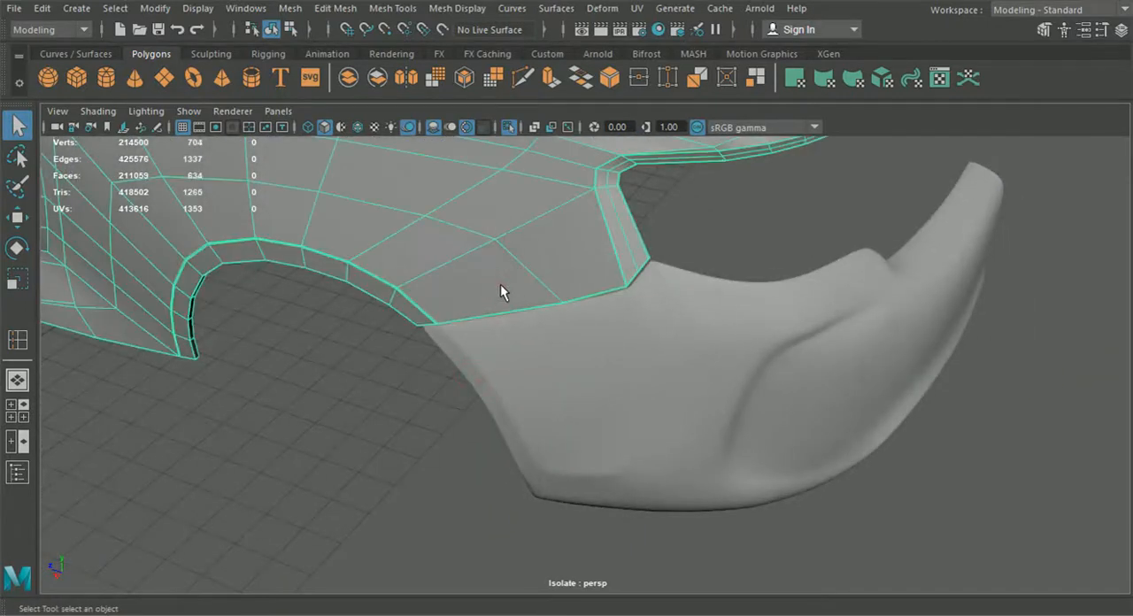
click(382, 417)
alt+drag(381, 417, 510, 378)
alt+drag(692, 265, 584, 279)
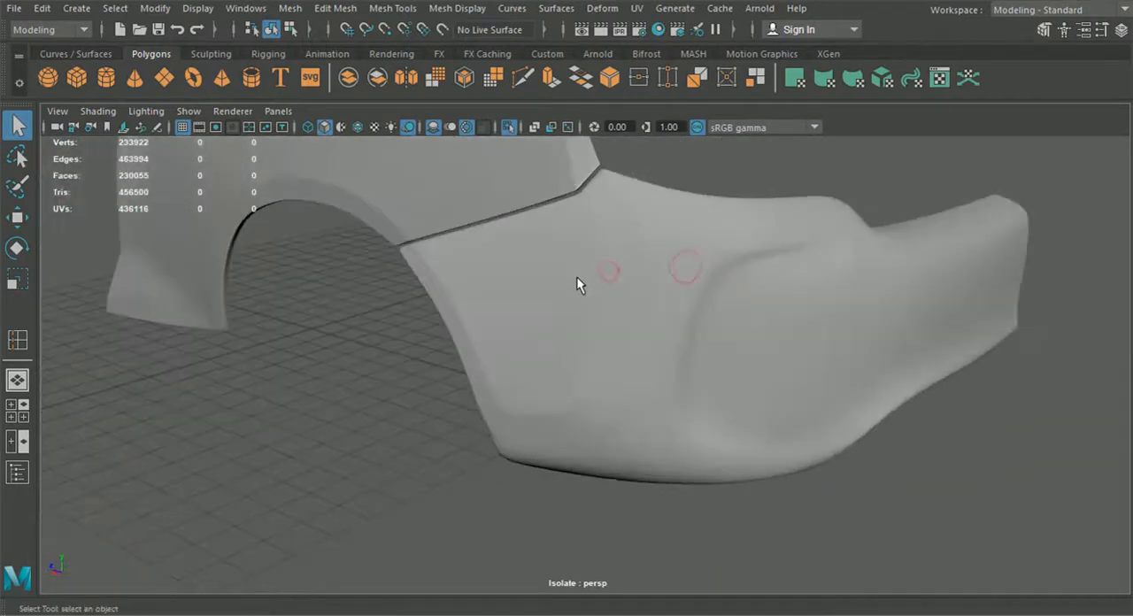
Step: Turn off the bumper's smooth preview and add a Multi-Cut point on the support edge just below the peak of its seam
click(577, 278)
scroll(592, 257, up, 4)
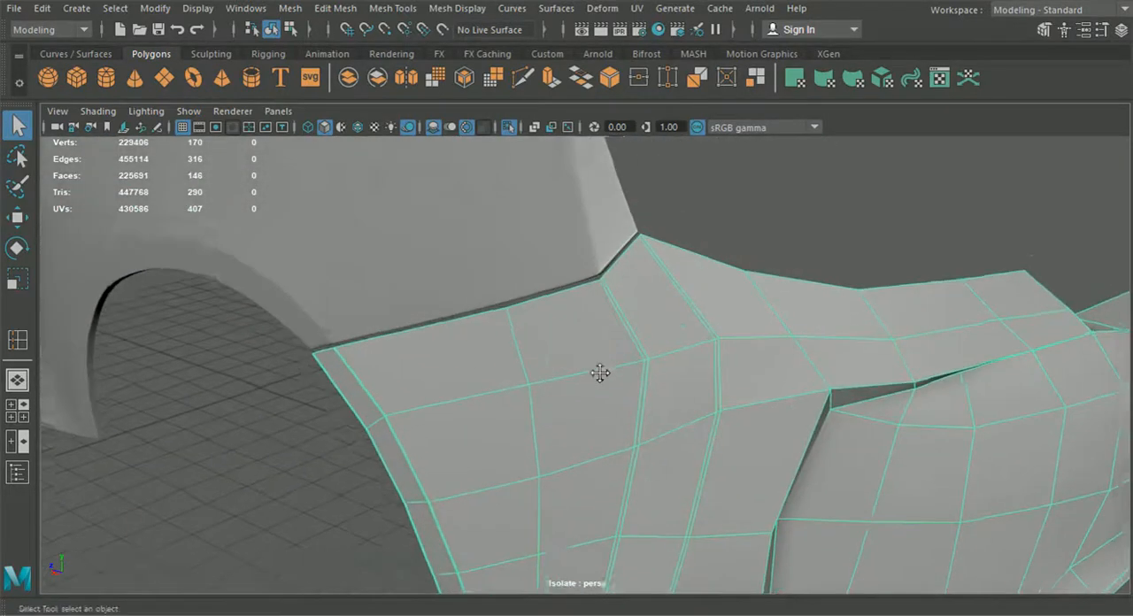
scroll(641, 301, down, 4)
scroll(500, 297, up, 3)
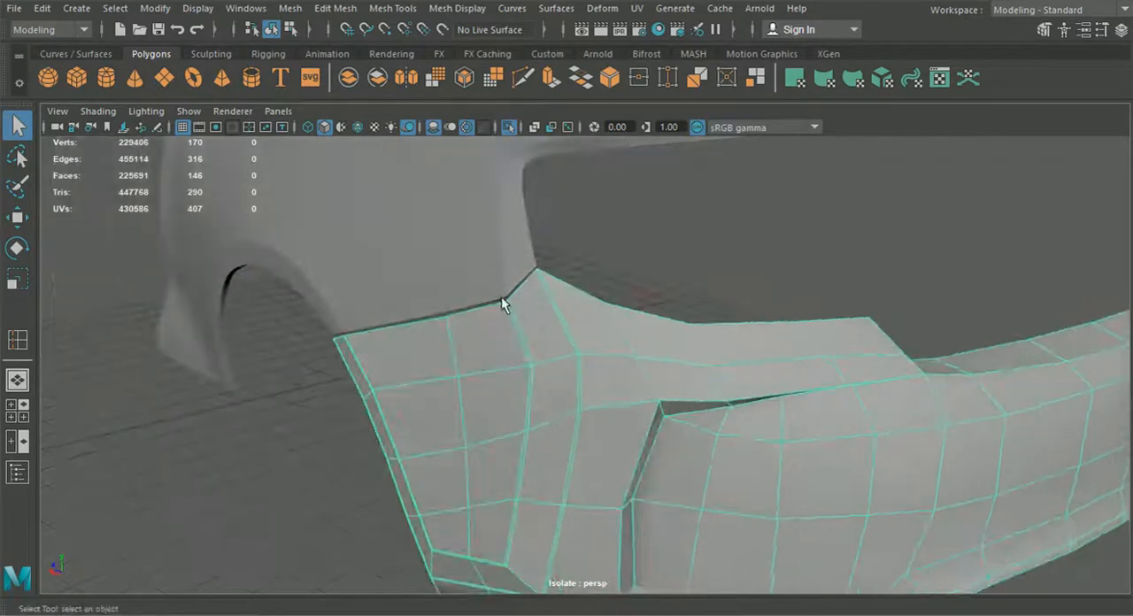
click(523, 78)
scroll(584, 257, up, 4)
scroll(608, 314, up, 3)
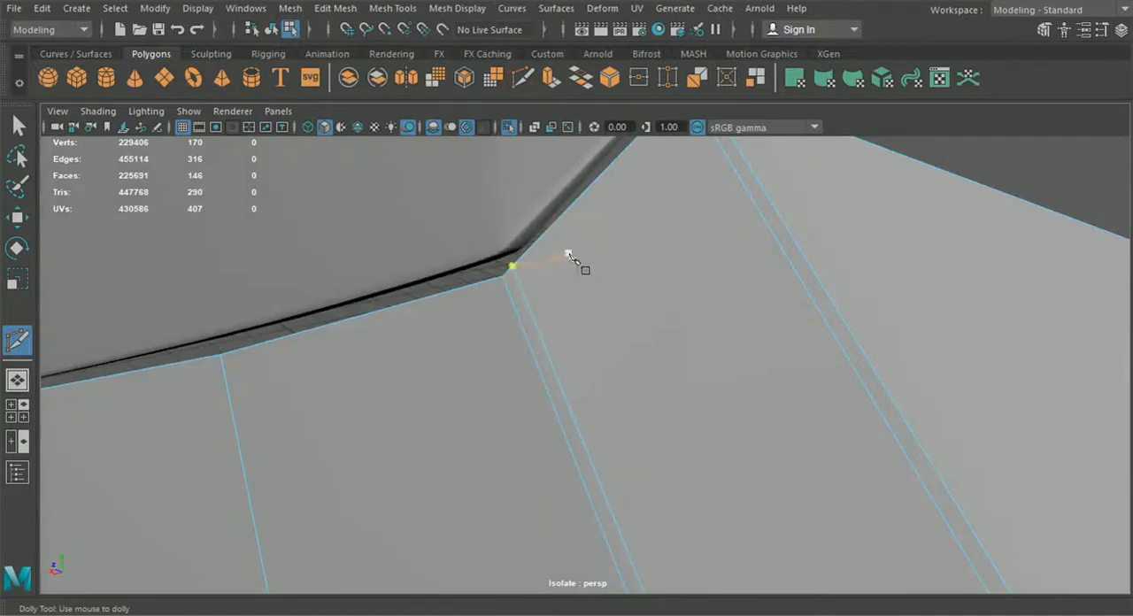
alt+middle_drag(568, 255, 682, 285)
click(694, 284)
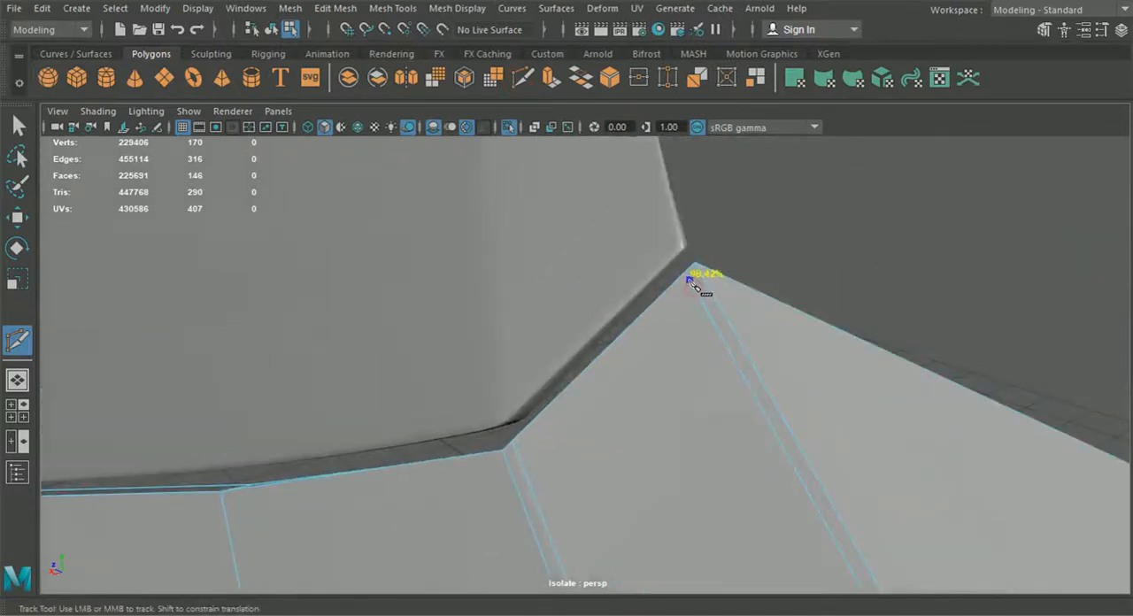
right_click(691, 281)
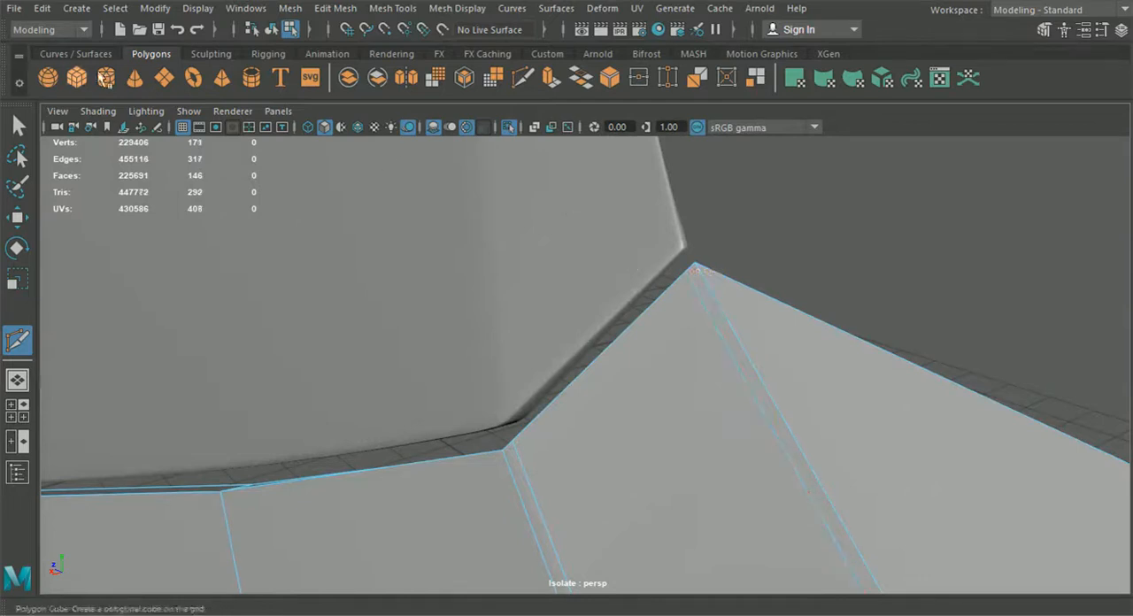
Step: Insert a support edge loop along the bumper's seam with the fender, close to the border
click(17, 125)
click(336, 8)
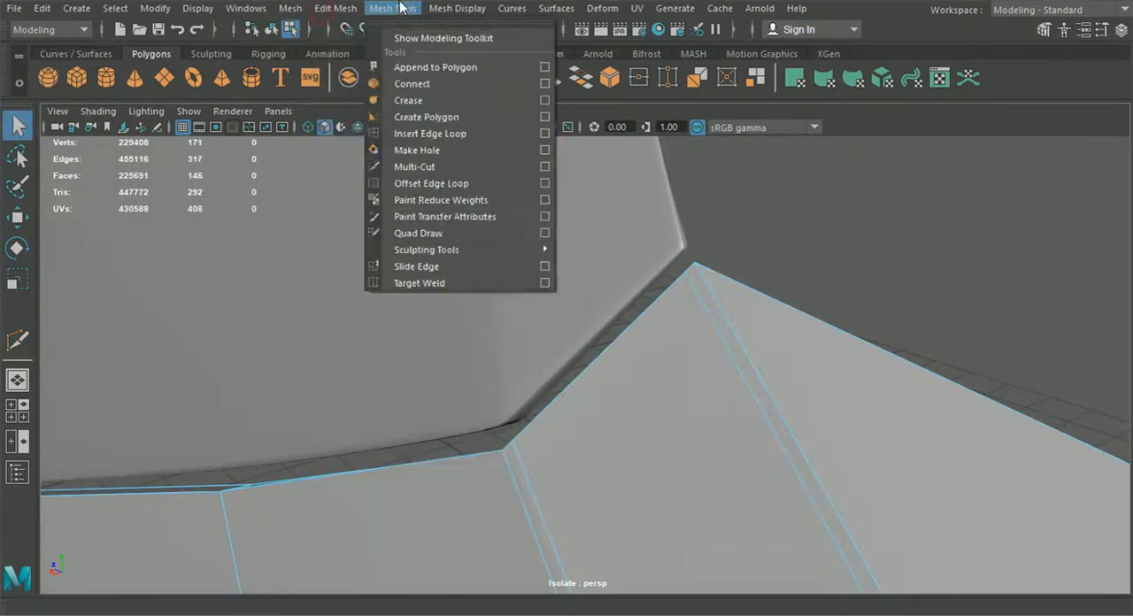
click(423, 134)
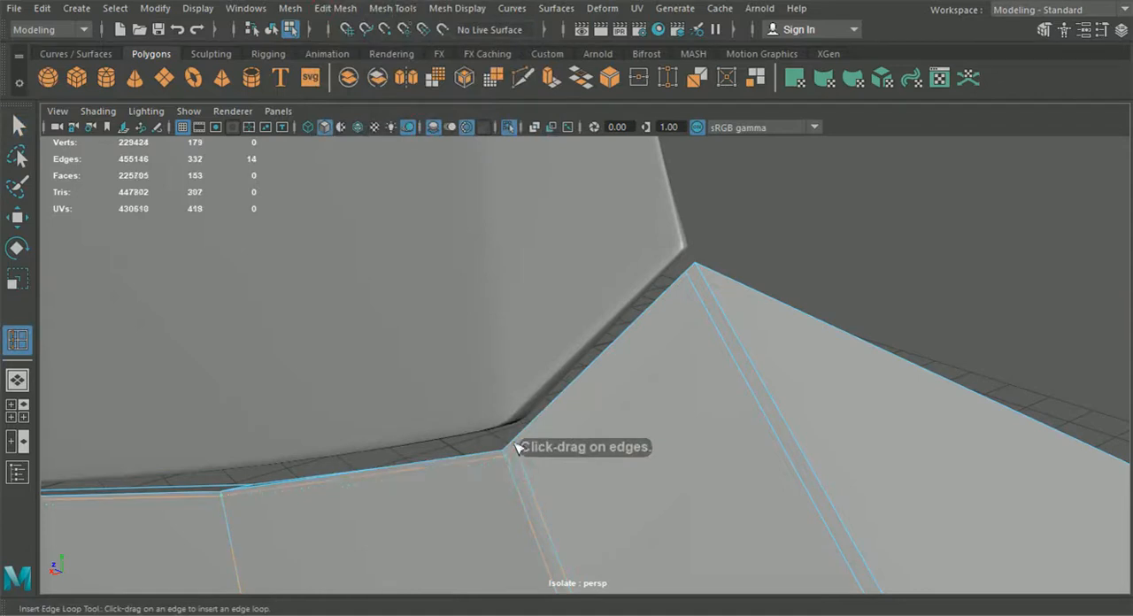
Step: Continue the seam support line with Multi-Cut from the seam corner up to the point near the peak and around it
click(522, 79)
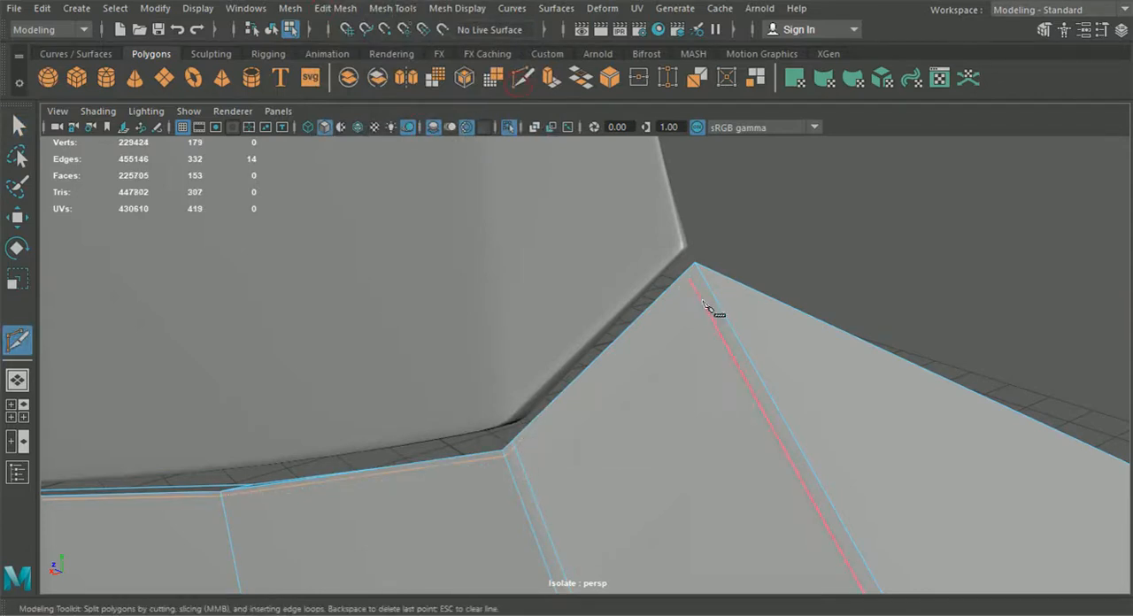
click(515, 448)
click(691, 279)
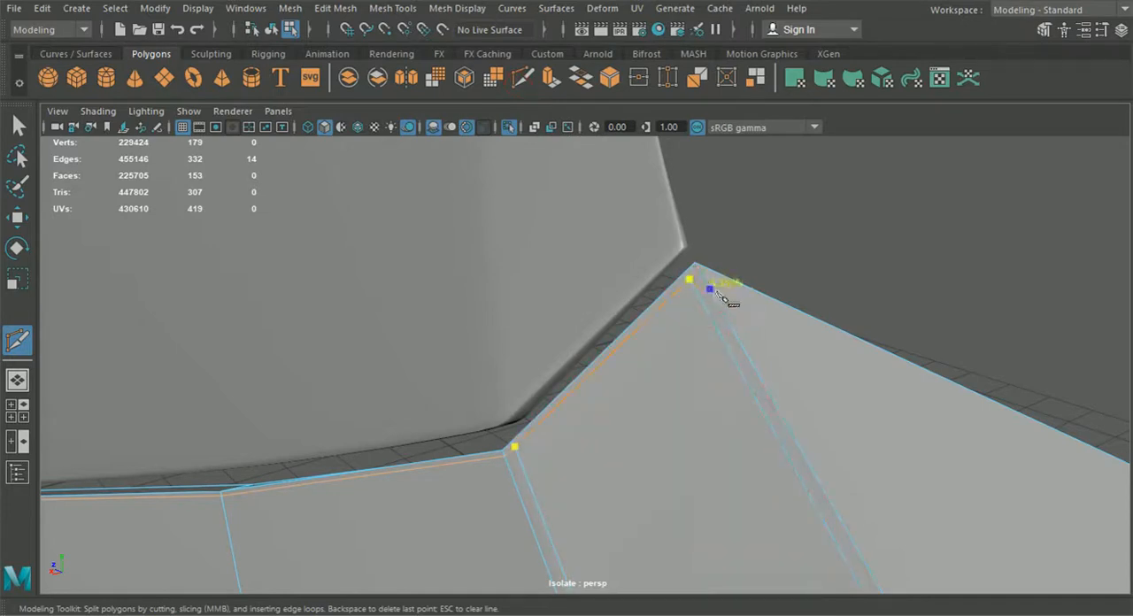
alt+drag(711, 269, 876, 396)
alt+right_drag(877, 398, 763, 512)
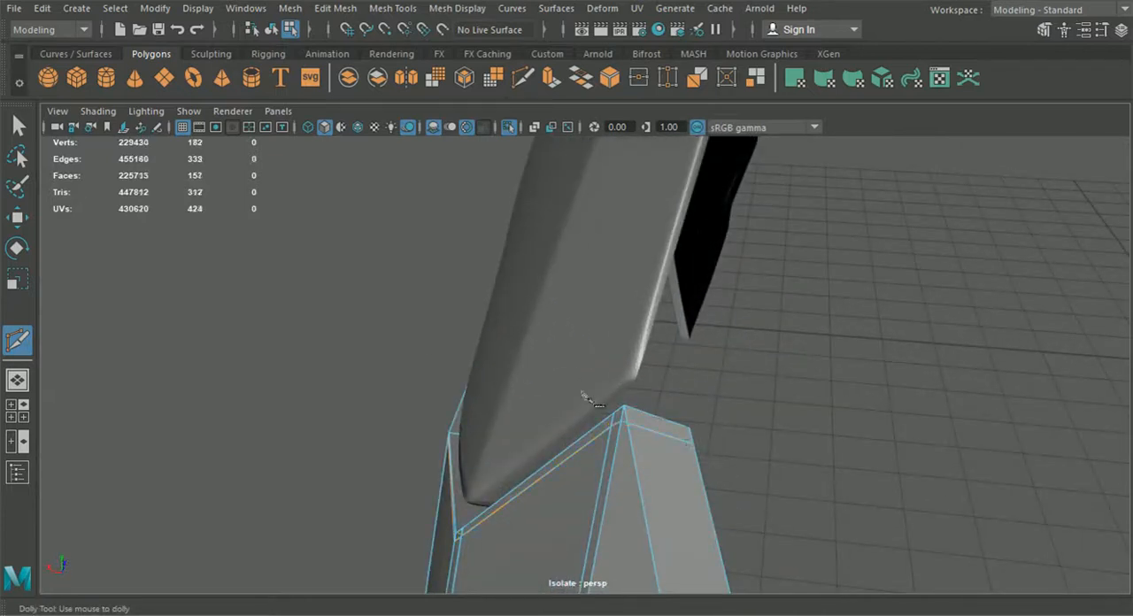
click(18, 126)
Step: Select the two adjacent vertices just below the bumper's seam peak and merge them into one
right_click(644, 435)
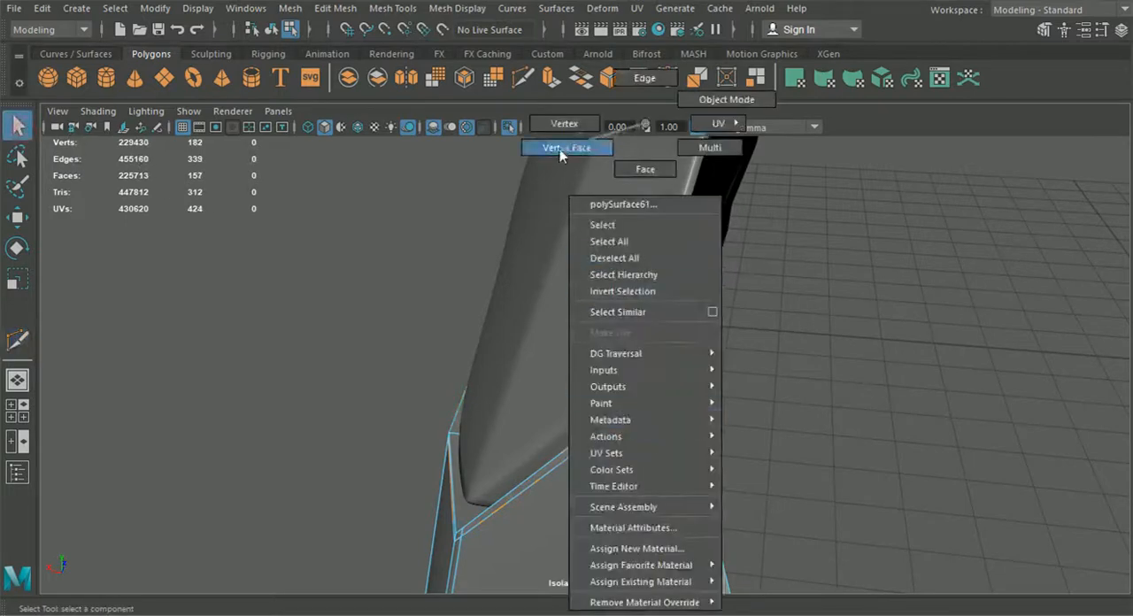
right_drag(560, 149, 562, 150)
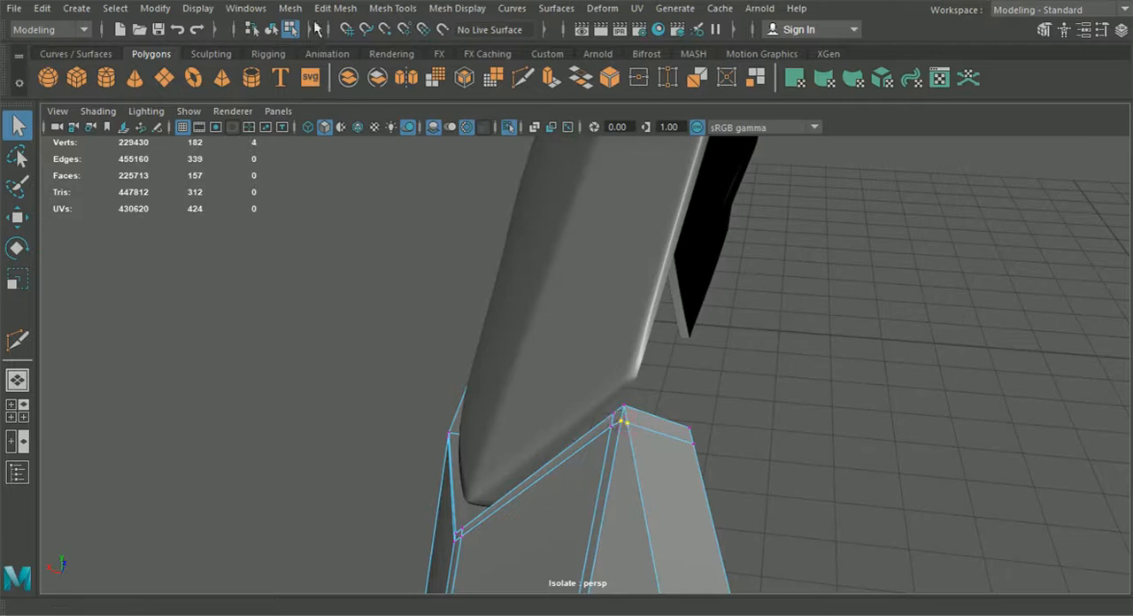
click(336, 8)
click(363, 167)
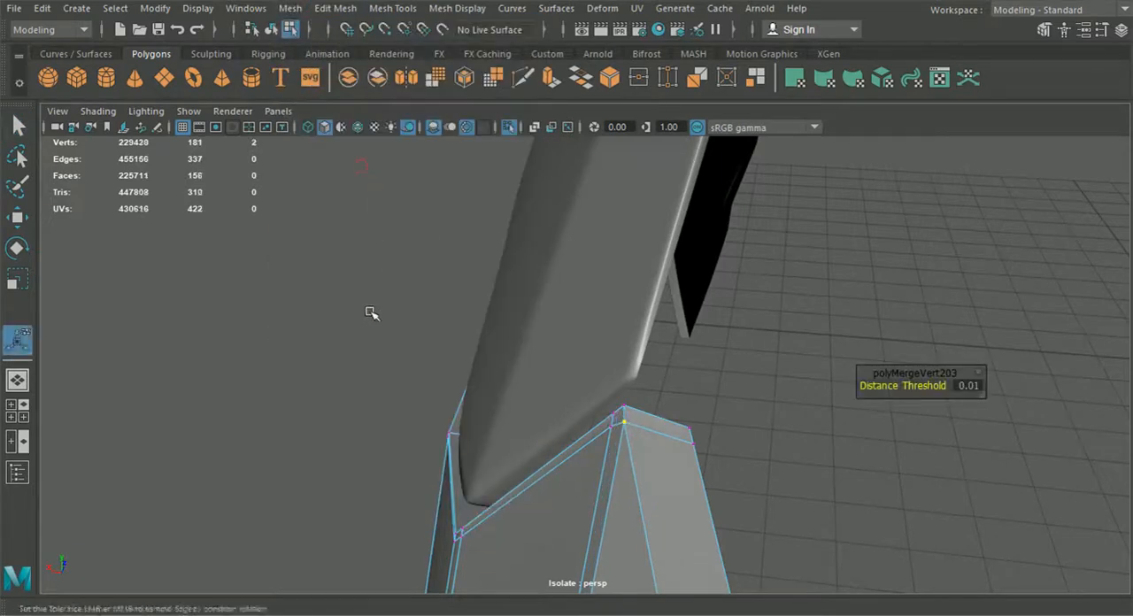
Step: Return to object mode, turn on the bumper's smooth preview and examine the finished seam and wheel arch
key(f)
click(273, 34)
click(266, 305)
alt+drag(266, 307, 637, 387)
click(705, 420)
key(3)
scroll(700, 423, down, 5)
click(466, 480)
alt+drag(466, 480, 522, 532)
alt+middle_drag(522, 533, 503, 499)
alt+drag(504, 500, 614, 469)
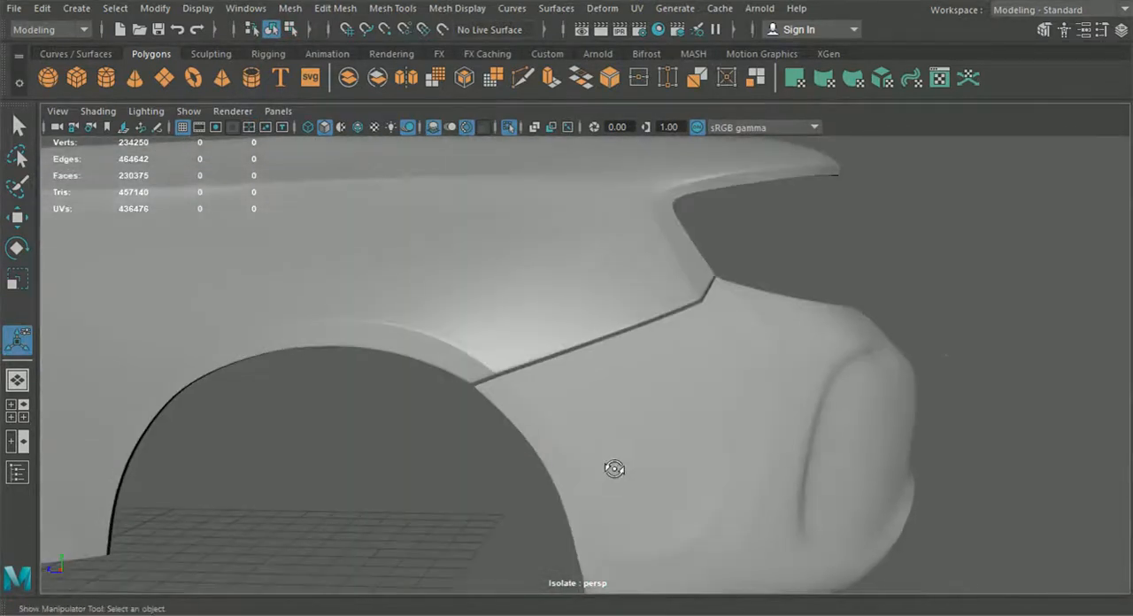
Step: Turn off smooth preview on both the bumper and the fender panel and clear the selection
click(609, 463)
key(1)
click(537, 311)
click(613, 462)
click(460, 504)
alt+middle_drag(460, 505, 442, 398)
scroll(443, 398, down, 2)
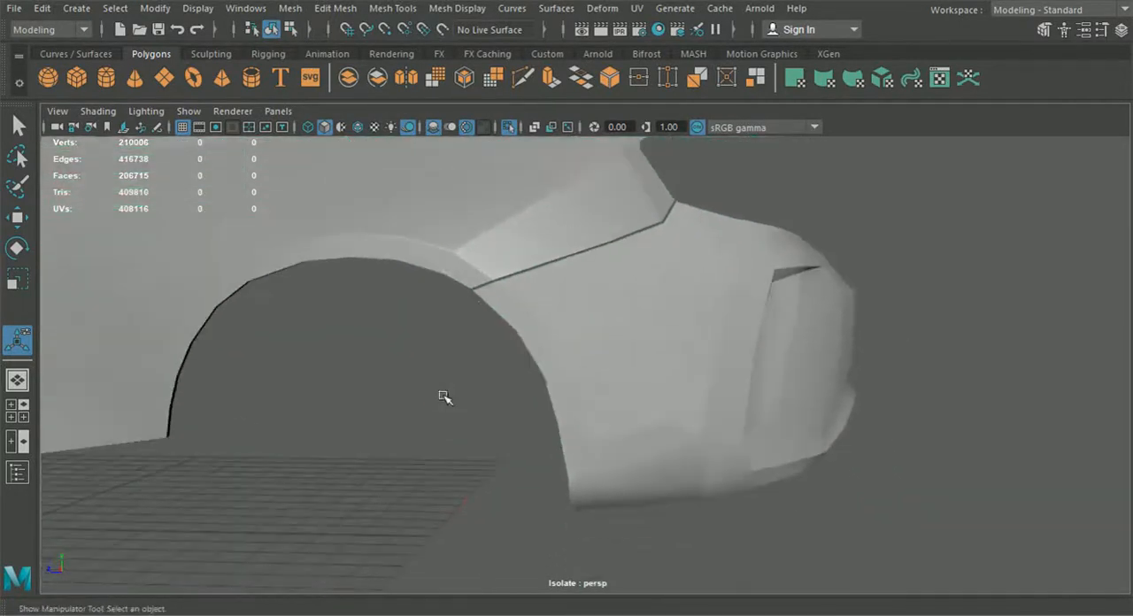
Step: Select the bumper and Multi-Cut a short edge between the two horizontal edges beside the lower wheel arch
click(598, 409)
alt+drag(615, 393, 544, 321)
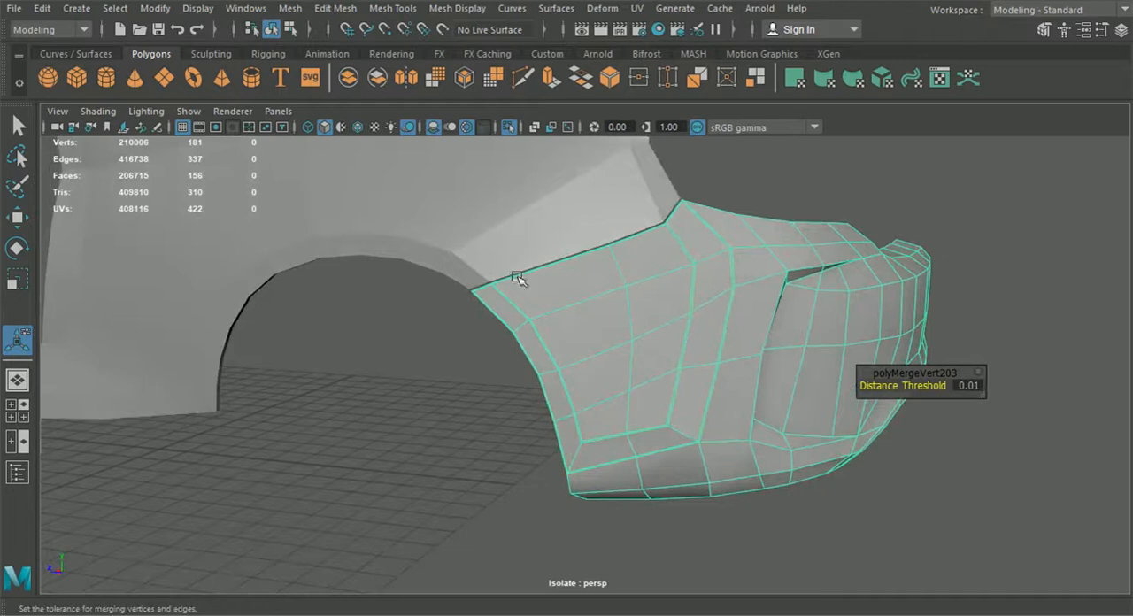
alt+drag(563, 384, 511, 125)
scroll(523, 142, up, 3)
click(526, 83)
alt+middle_drag(590, 379, 567, 295)
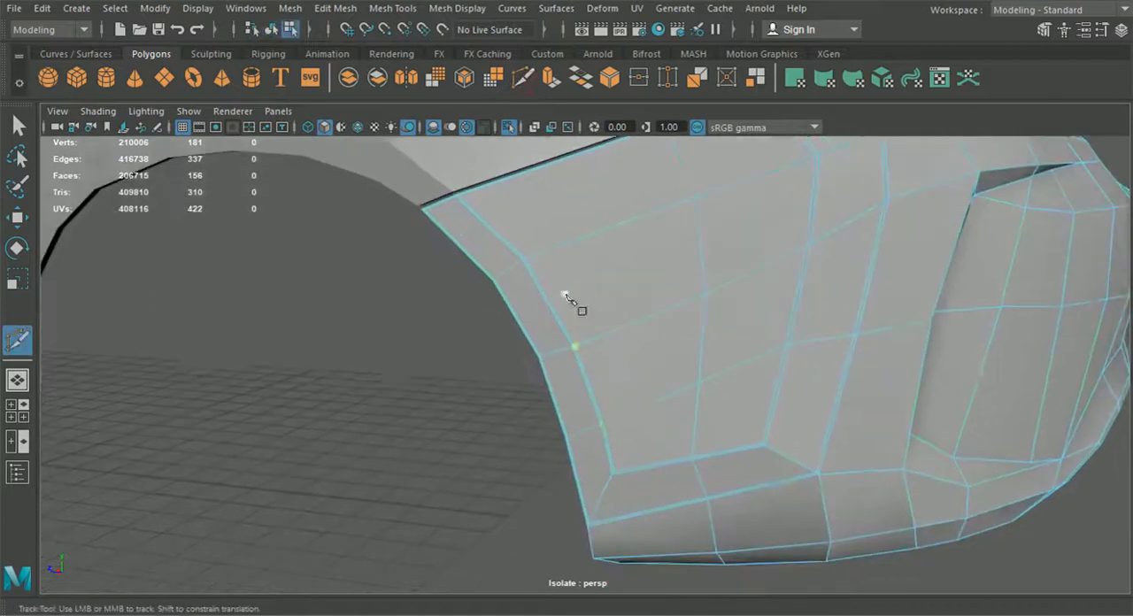
click(646, 404)
Step: Insert an edge loop beside the upper wheel-arch border and Multi-Cut from its lower end to the short edge's upper vertex
click(392, 8)
click(438, 132)
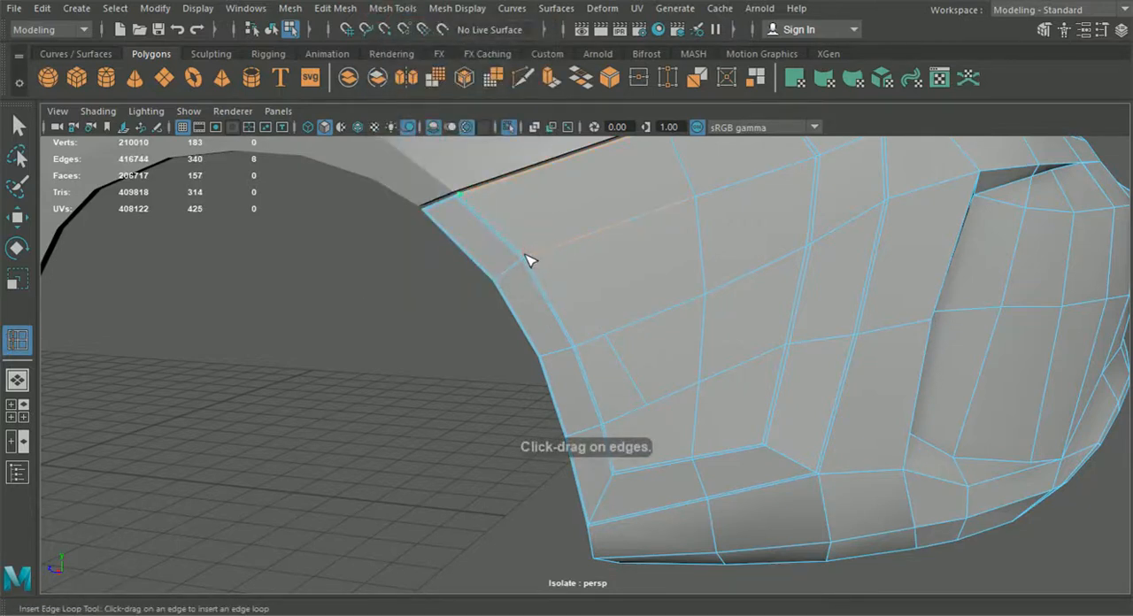
click(523, 78)
click(526, 257)
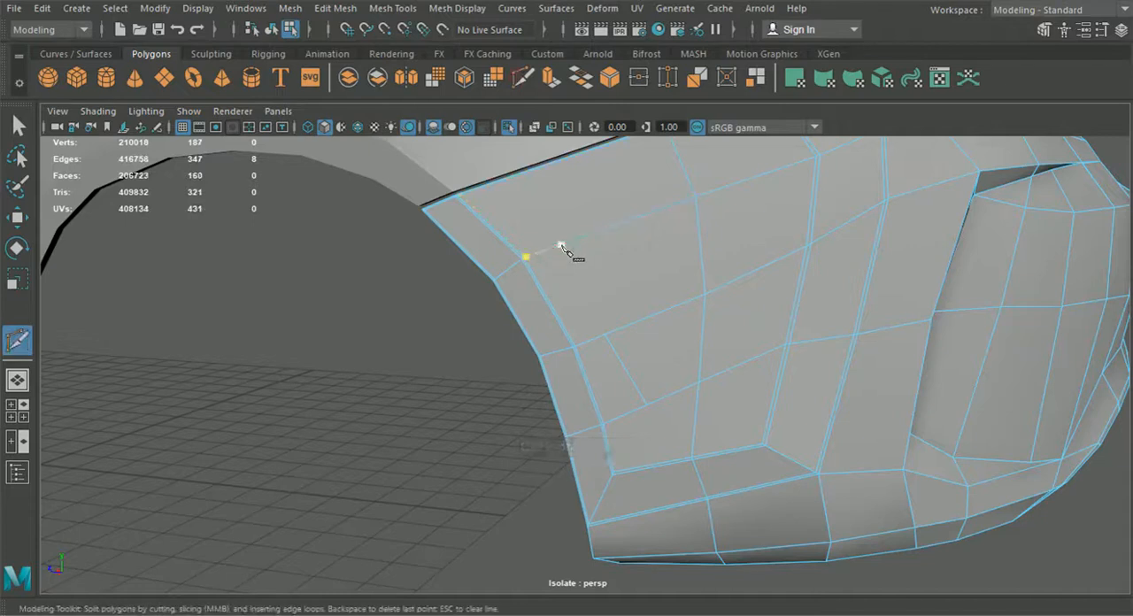
scroll(558, 276, up, 5)
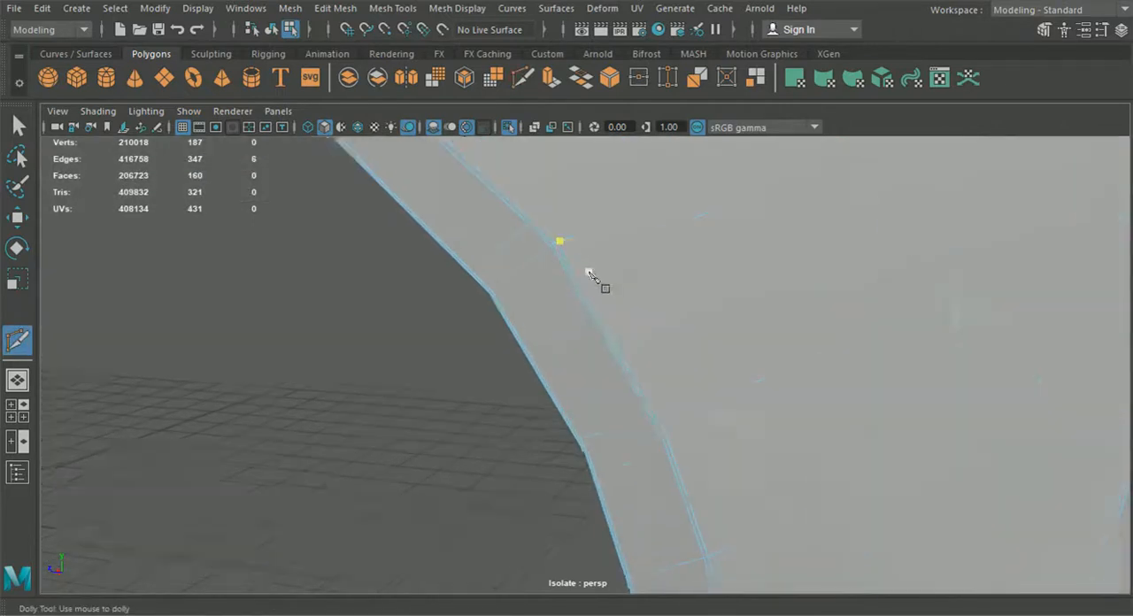
click(764, 421)
key(Return)
scroll(779, 443, down, 5)
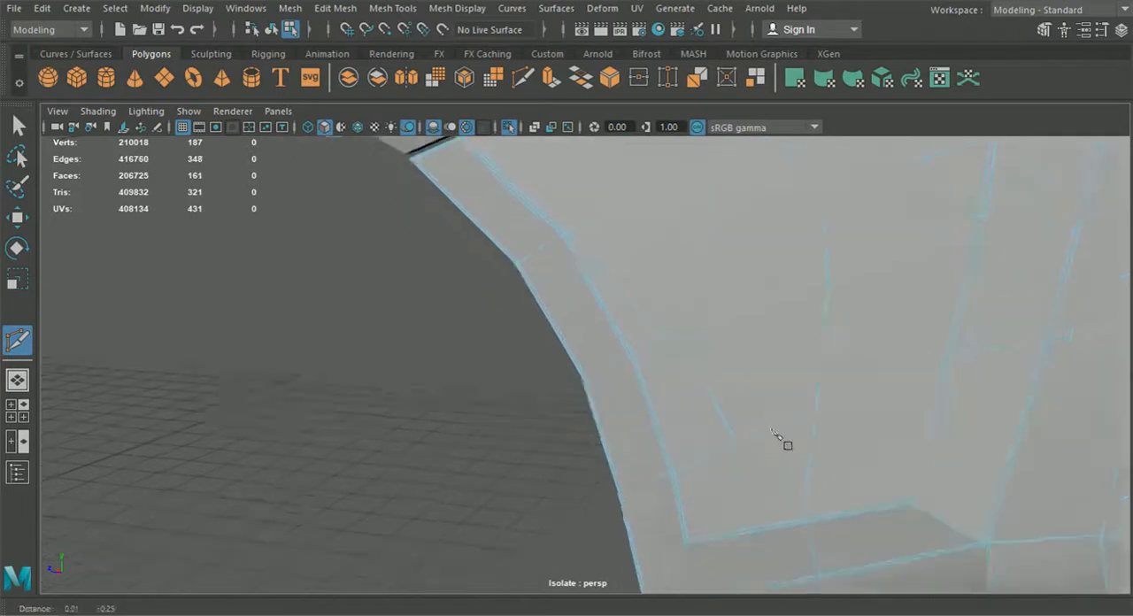
Step: Insert a vertical edge loop through the bumper's lower front corner, and lower it and the neighbouring vertices slightly
click(401, 10)
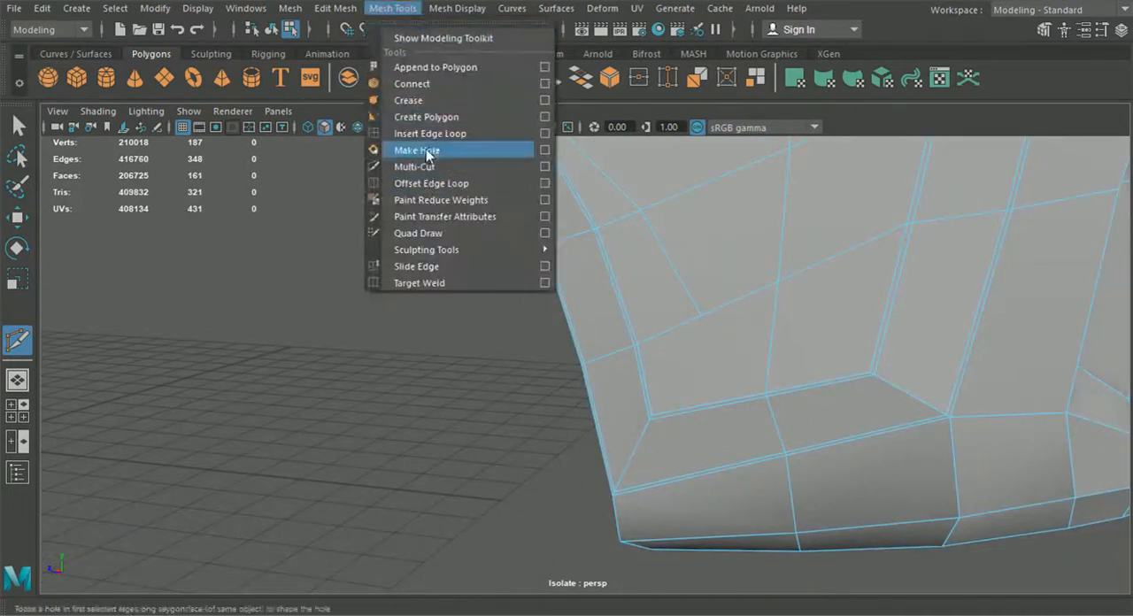
click(428, 140)
click(699, 484)
key(w)
drag(726, 413, 719, 416)
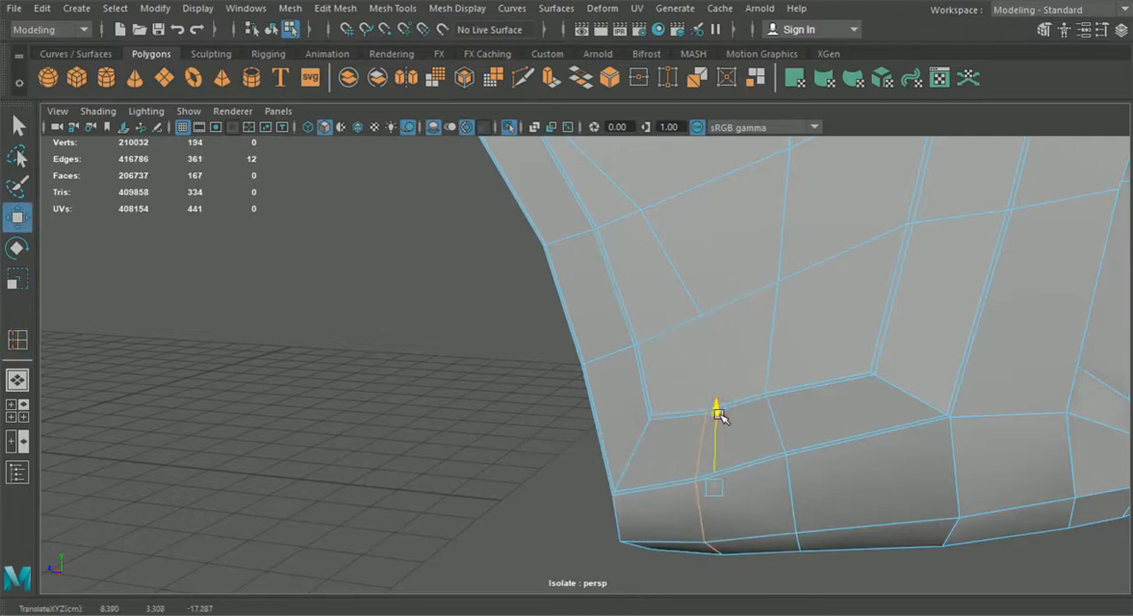
right_drag(765, 403, 684, 125)
drag(744, 352, 810, 468)
drag(781, 339, 781, 344)
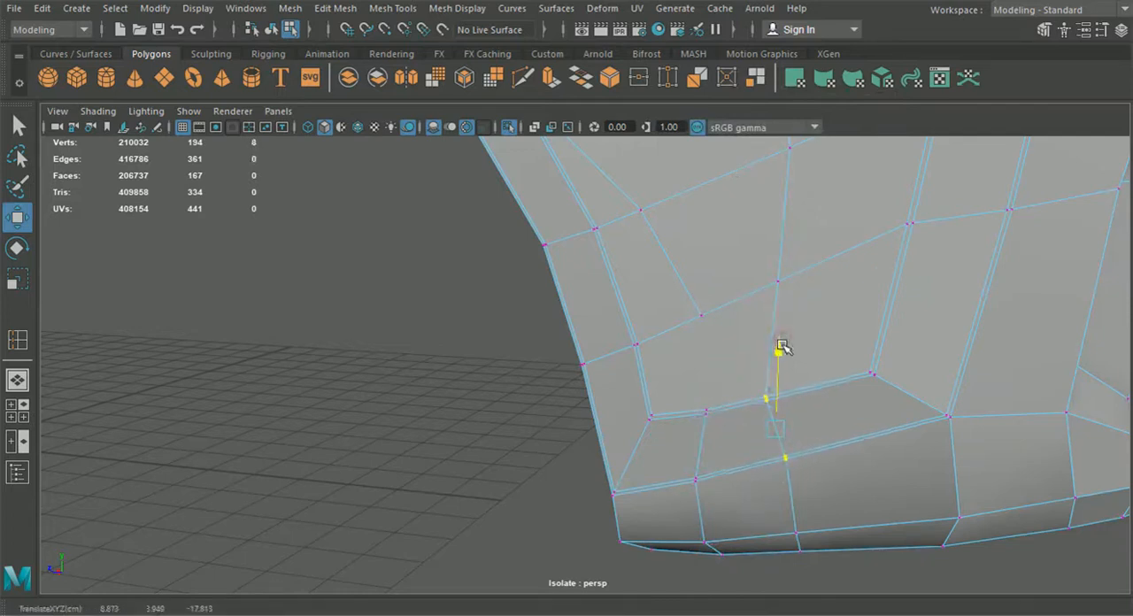
Step: Multi-Cut an edge from the short edge's lower vertex down to the new vertical loop and return to object mode
click(524, 79)
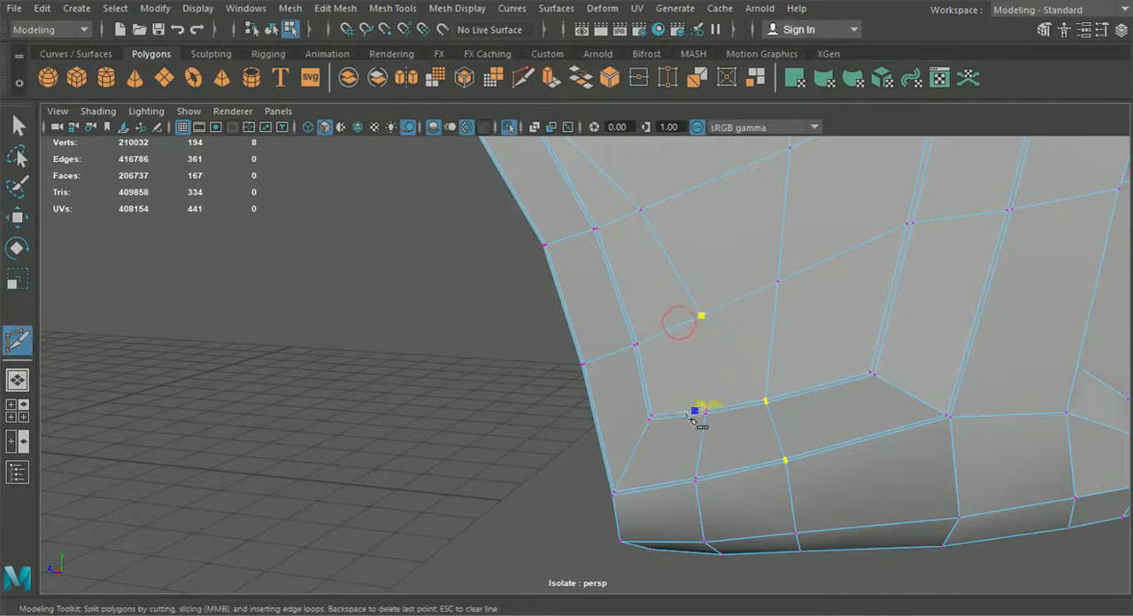
alt+right_drag(740, 426, 434, 217)
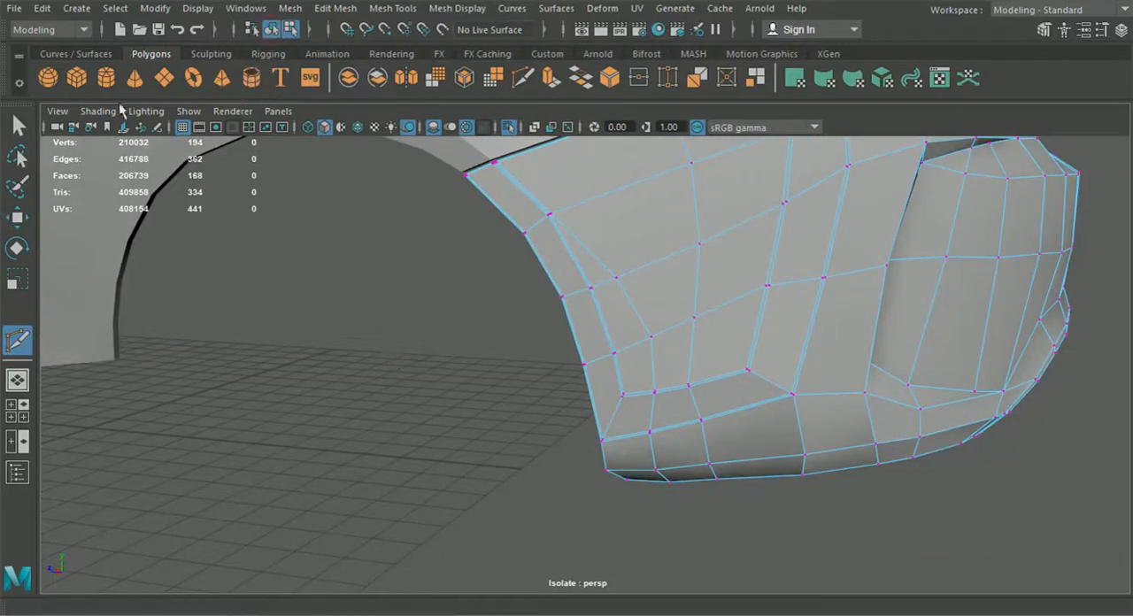
key(q)
click(491, 250)
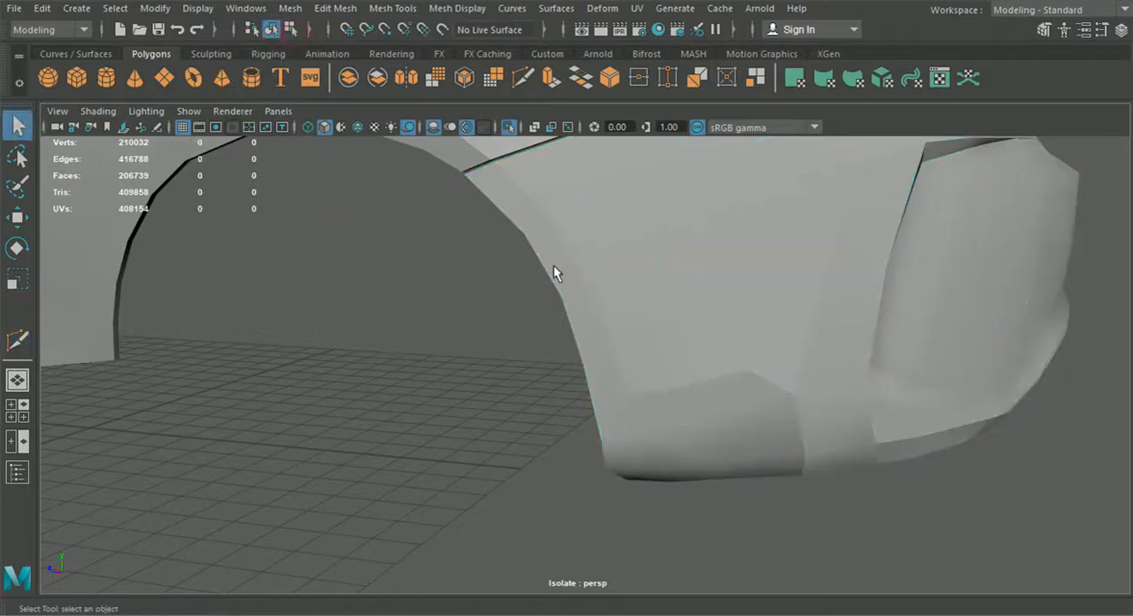
Step: Turn on smooth preview for the bumper and the fender panel and examine the wheel arch and seam
click(579, 261)
key(3)
click(465, 307)
scroll(496, 364, down, 3)
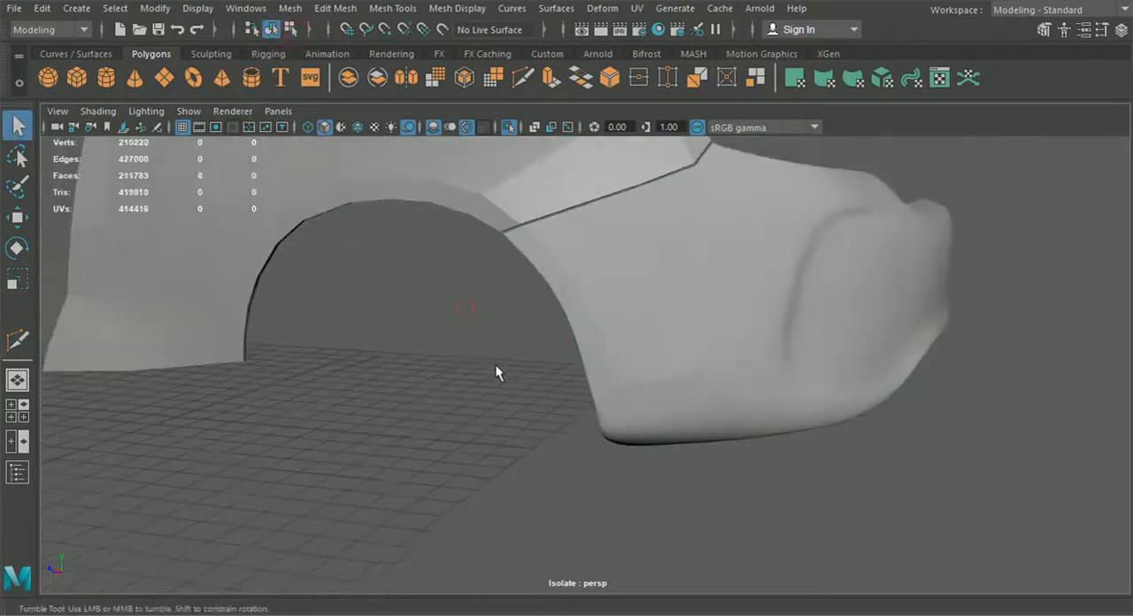
alt+drag(496, 365, 436, 374)
click(520, 195)
key(3)
click(518, 281)
alt+drag(617, 213, 435, 329)
Step: Turn off the bumper's smooth preview and insert an edge loop midway along the band bordering the wheel arch, lower edge and corner
click(580, 391)
alt+drag(580, 391, 702, 398)
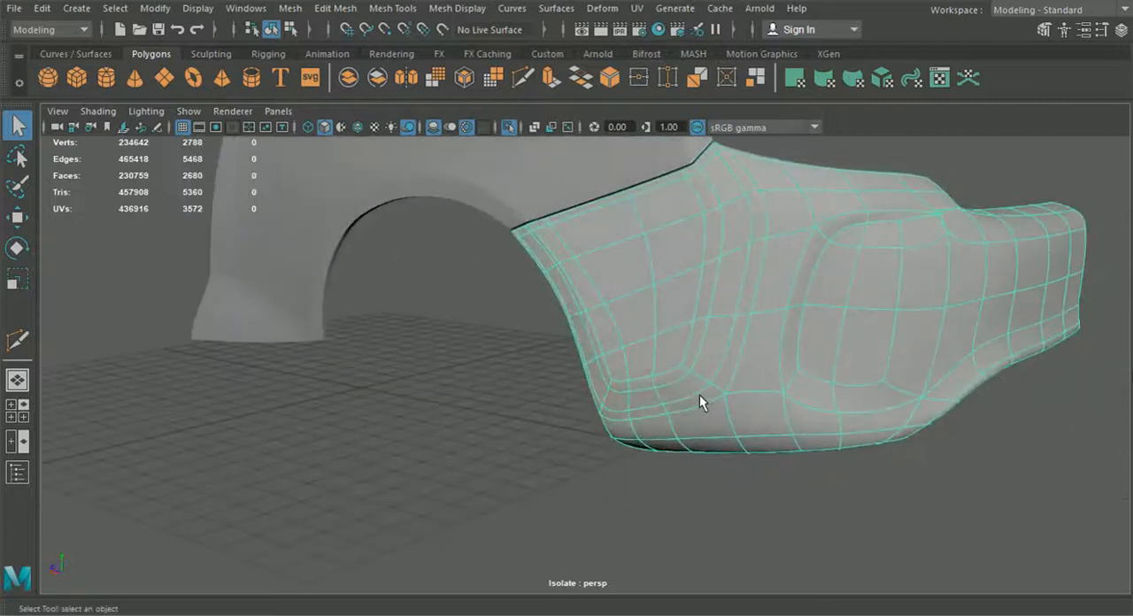
key(1)
alt+middle_drag(679, 299, 704, 394)
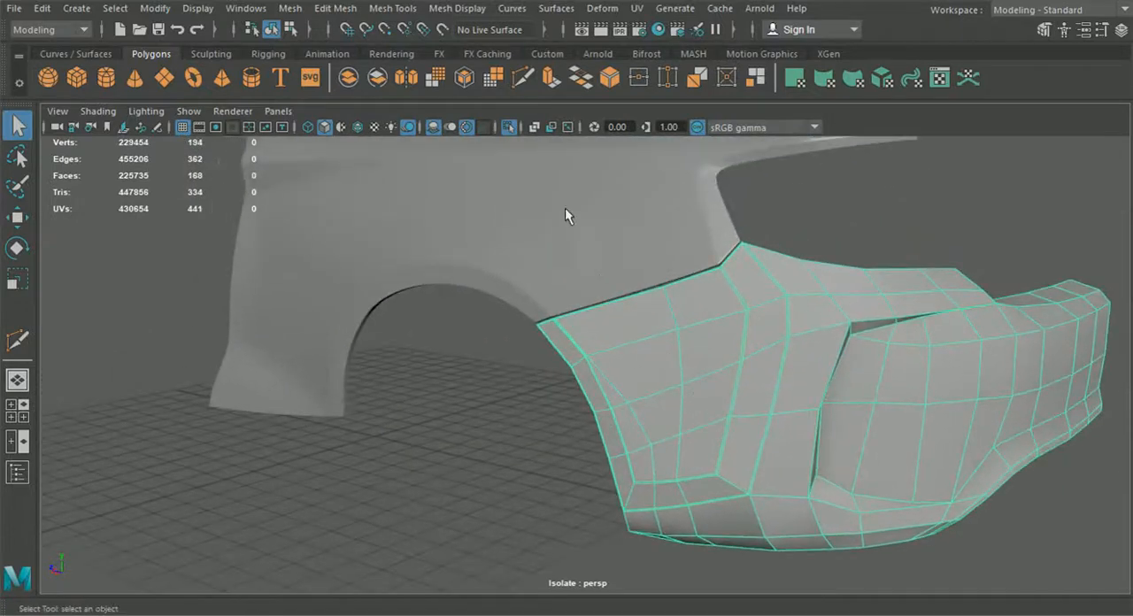
click(394, 8)
click(445, 131)
scroll(804, 304, up, 3)
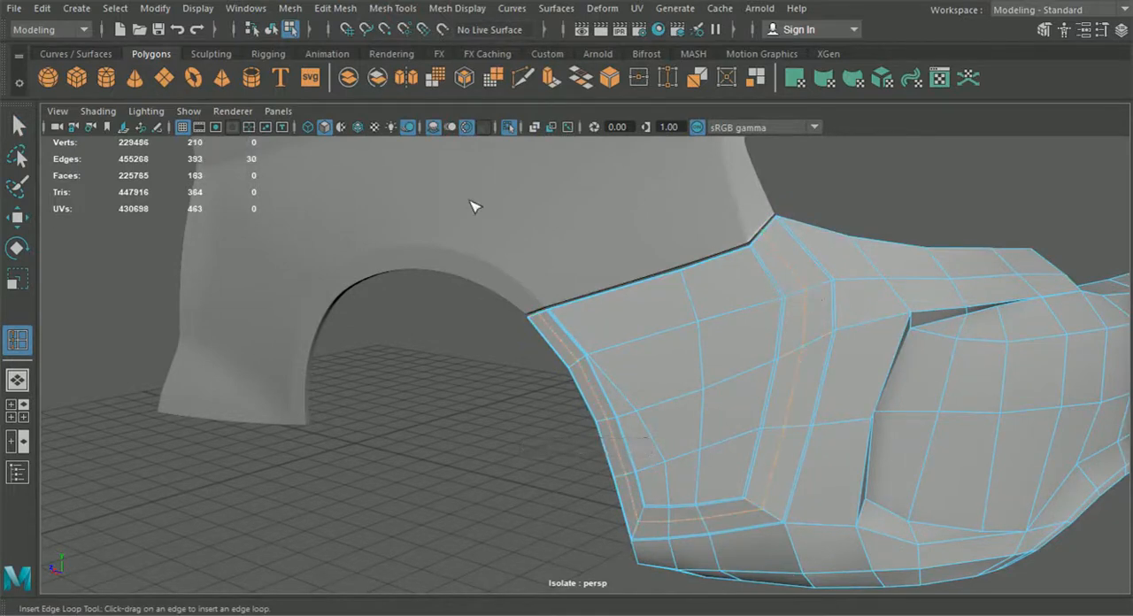
click(17, 125)
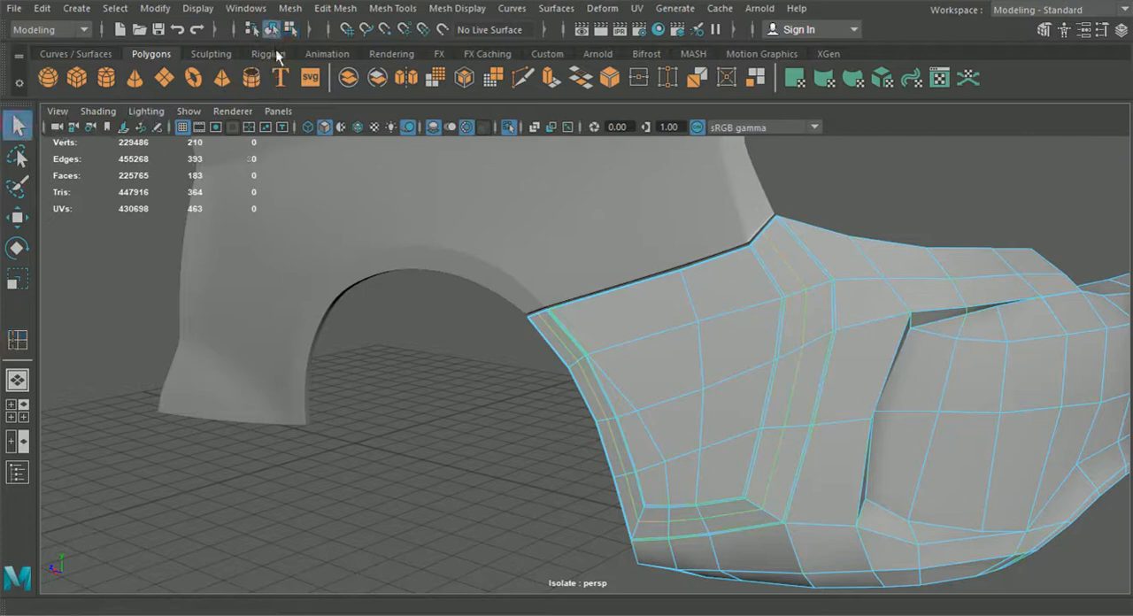
Step: Examine the bumper's corner and wheel arch in smooth preview, and return the bumper to its unsmoothed display
click(515, 373)
alt+drag(515, 372, 428, 388)
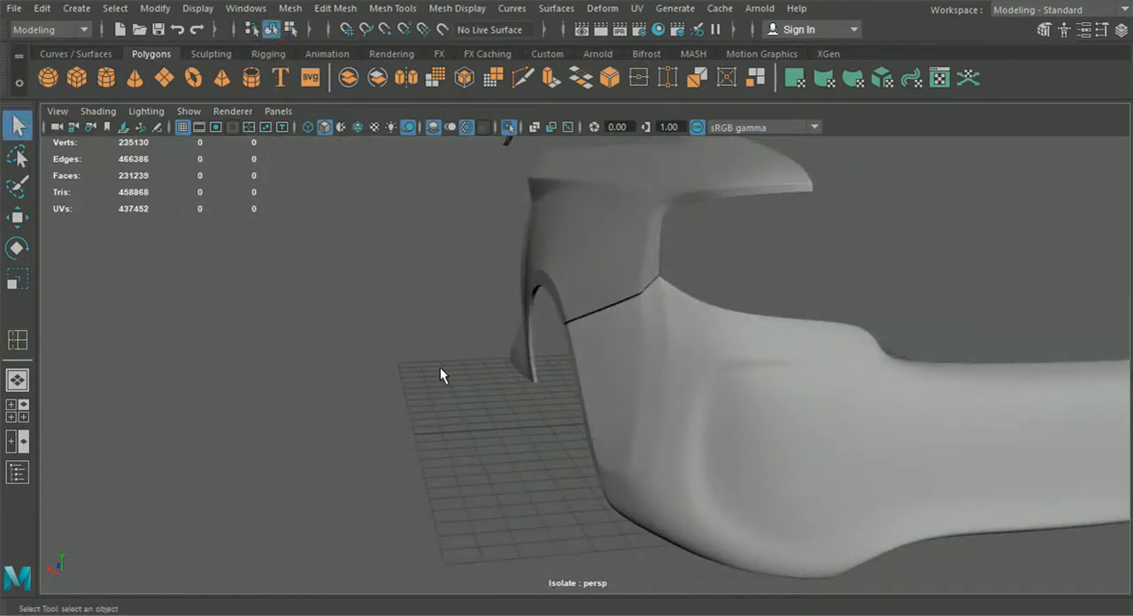
alt+drag(440, 368, 564, 359)
click(564, 357)
key(f)
key(1)
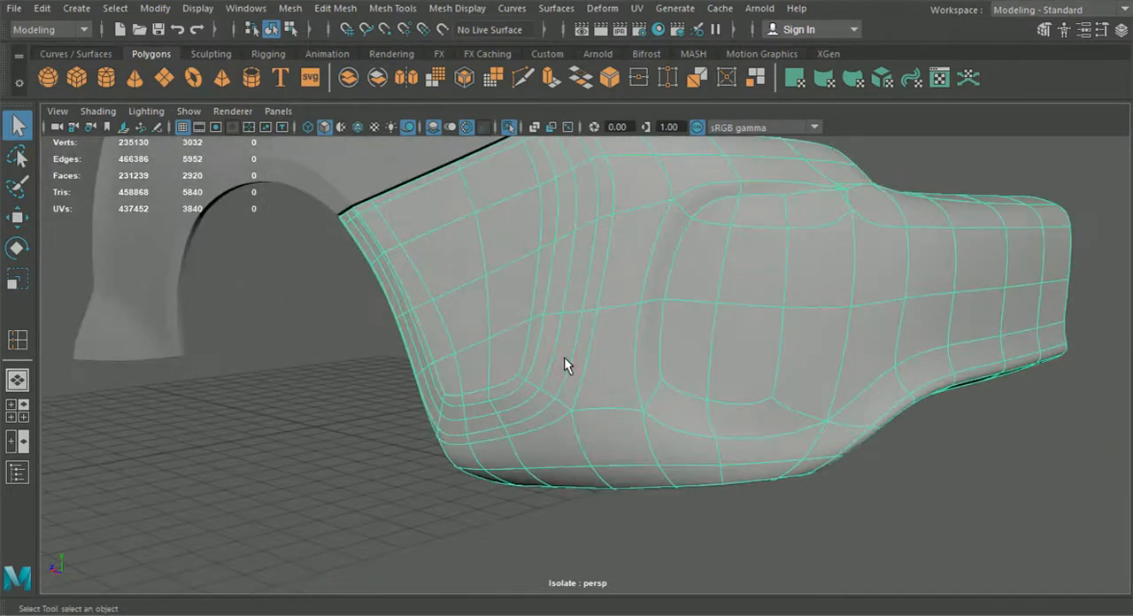
Step: Show the bumper's vertices and examine the control mesh around the wheel arch, lower corner and seam peak
alt+drag(547, 509, 604, 503)
alt+middle_drag(599, 500, 617, 463)
scroll(617, 460, up, 2)
right_drag(467, 369, 404, 135)
click(26, 225)
alt+middle_drag(508, 246, 428, 323)
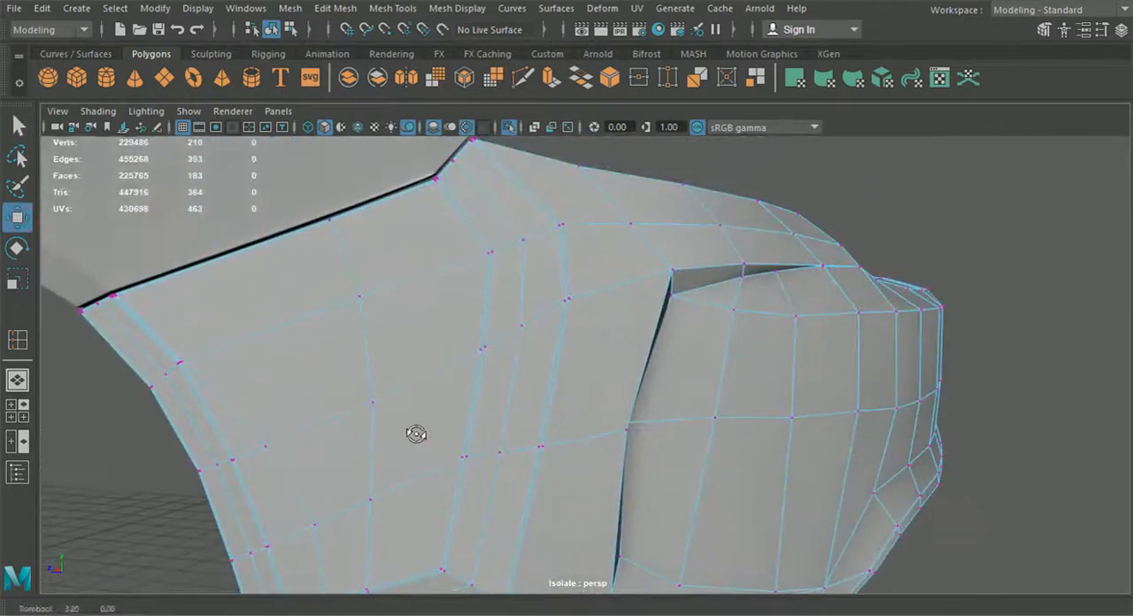
alt+drag(417, 438, 497, 301)
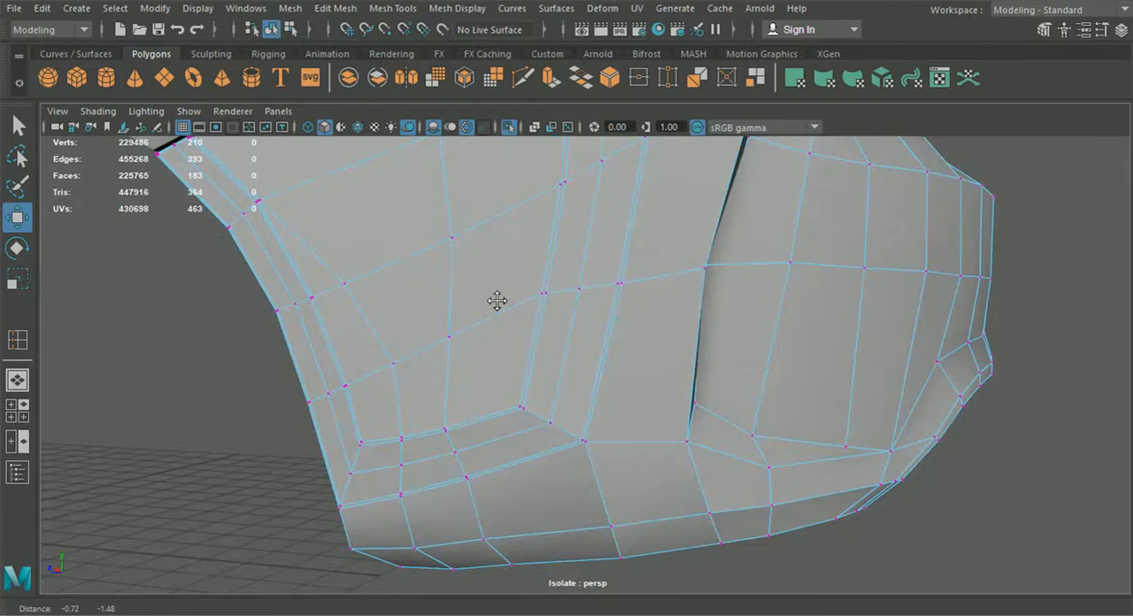
alt+middle_drag(497, 301, 499, 301)
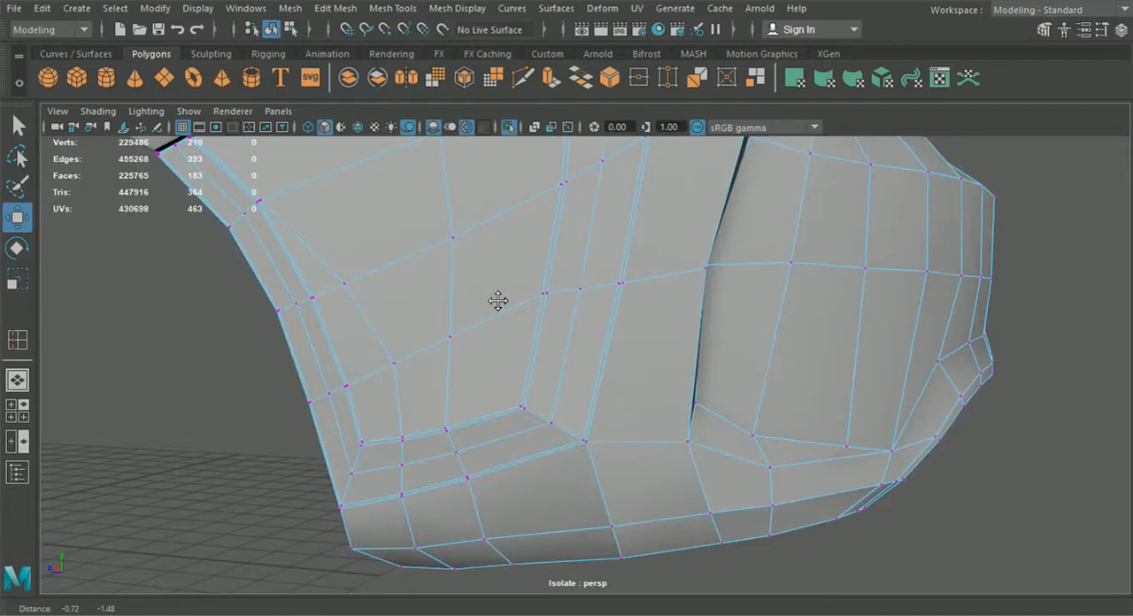
alt+middle_drag(604, 357, 590, 518)
alt+right_drag(564, 190, 673, 390)
mouse_move(673, 390)
alt+mouse_down()
mouse_move(652, 412)
mouse_move(573, 426)
mouse_move(678, 406)
mouse_move(679, 372)
alt+mouse_up()
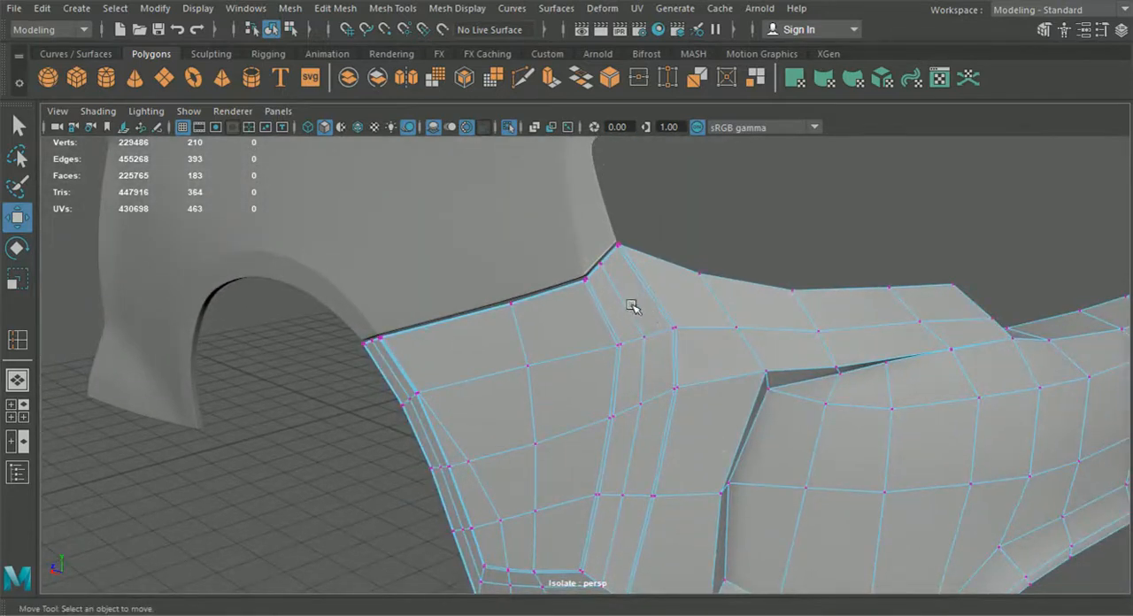
alt+middle_drag(660, 333, 647, 359)
scroll(653, 362, up, 3)
mouse_move(652, 362)
alt+mouse_down()
mouse_move(625, 362)
mouse_move(651, 361)
alt+mouse_up()
scroll(650, 362, down, 3)
alt+middle_drag(652, 362, 640, 324)
alt+drag(640, 324, 658, 380)
right_drag(656, 124, 640, 85)
Step: Delete the redundant edges of the double loop on the rear side of the bumper's corner band
alt+middle_drag(665, 200, 678, 364)
scroll(679, 370, up, 4)
alt+drag(678, 372, 645, 451)
click(650, 476)
key(Delete)
double_click(688, 373)
key(Delete)
Step: Merge the leftover vertex pairs at the seam peak and down the rear side of the corner band
right_click(676, 244)
right_drag(677, 243, 598, 127)
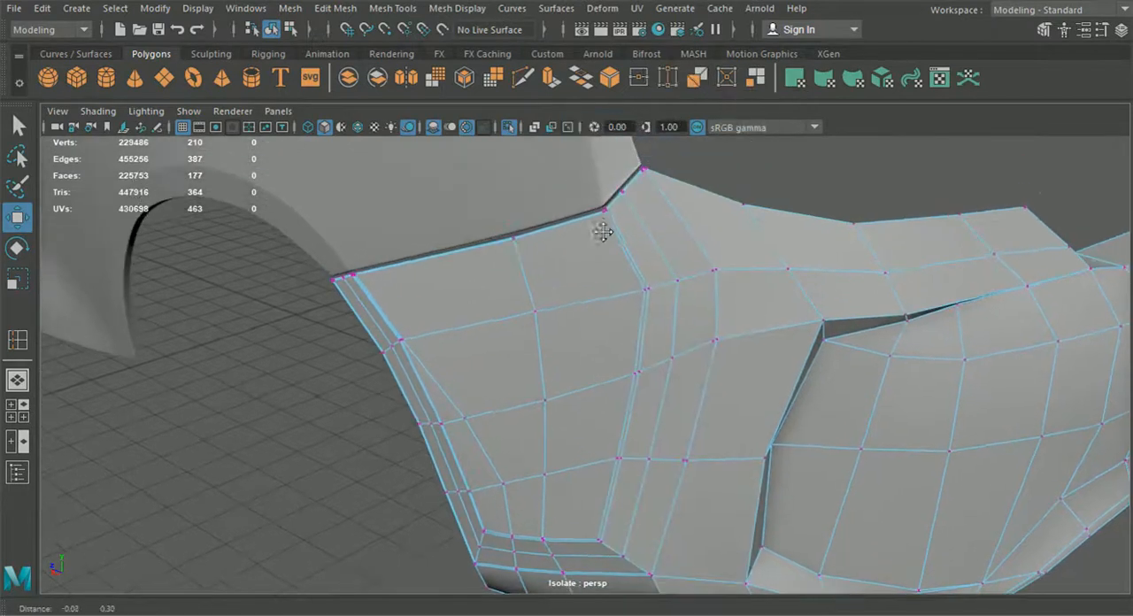
drag(611, 157, 605, 161)
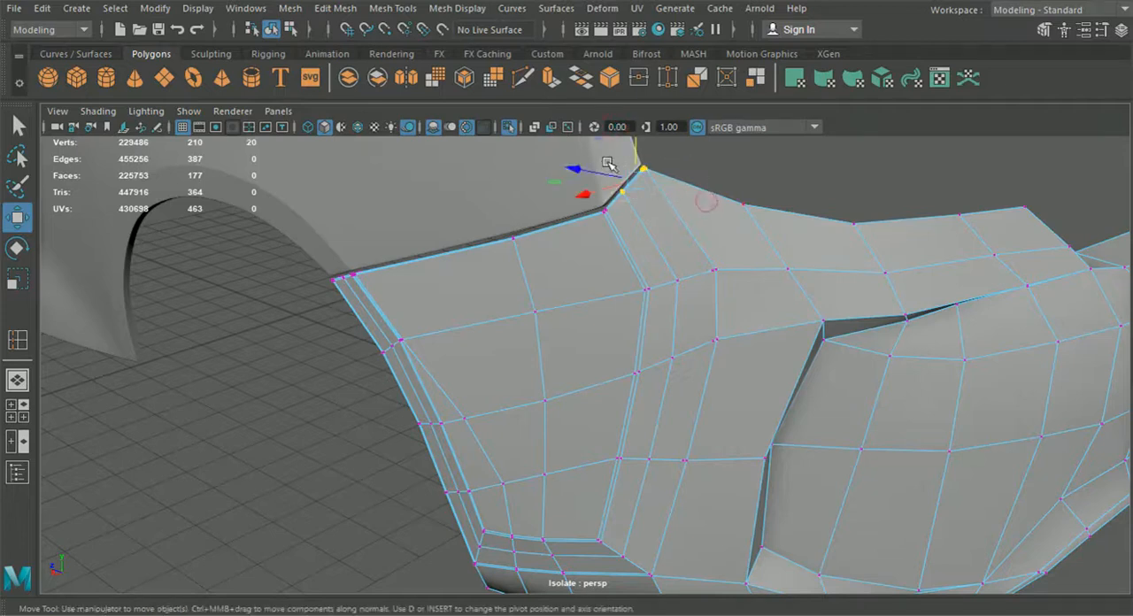
key(g)
drag(663, 227, 746, 385)
key(g)
key(g)
drag(645, 416, 685, 443)
key(g)
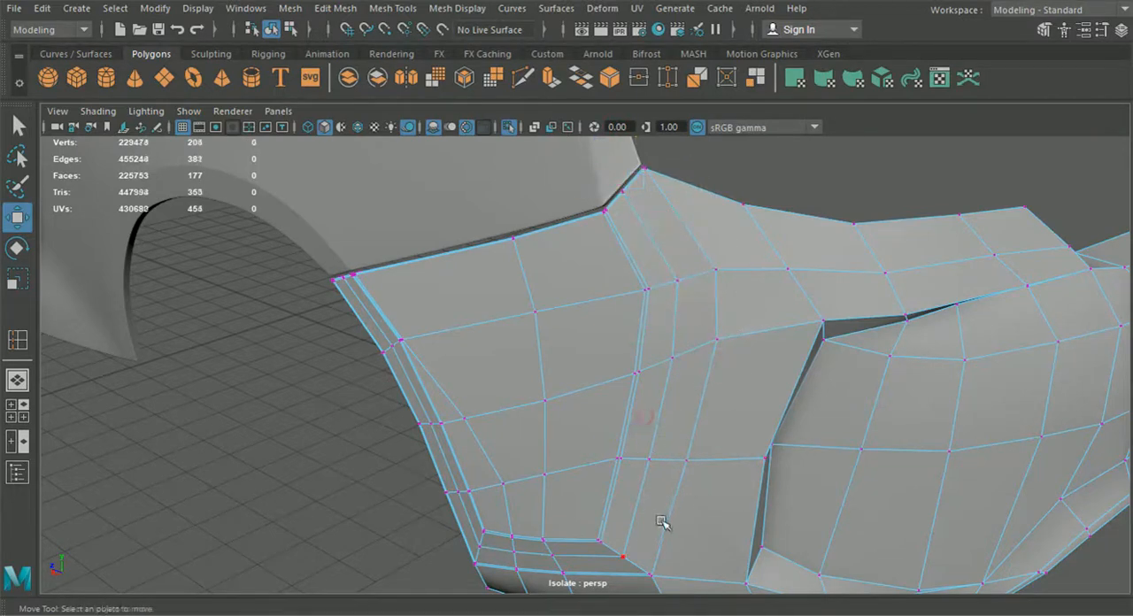
Step: Merge the remaining vertex pair where the corner band meets the bumper's lower band
alt+middle_drag(679, 478, 721, 289)
alt+right_drag(720, 289, 751, 453)
drag(788, 426, 711, 380)
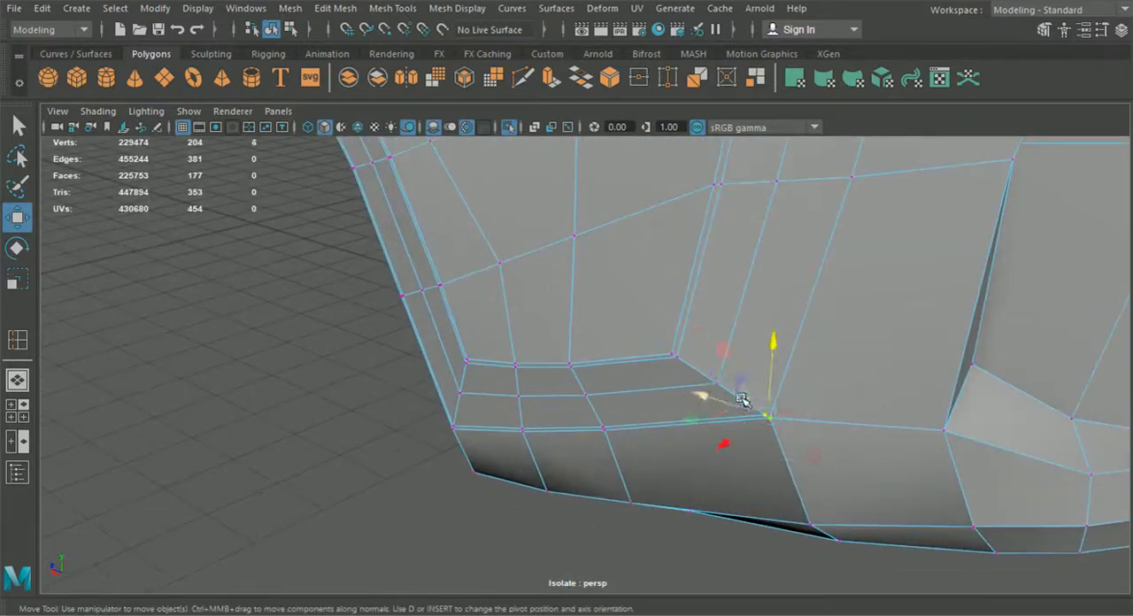
click(337, 9)
click(353, 167)
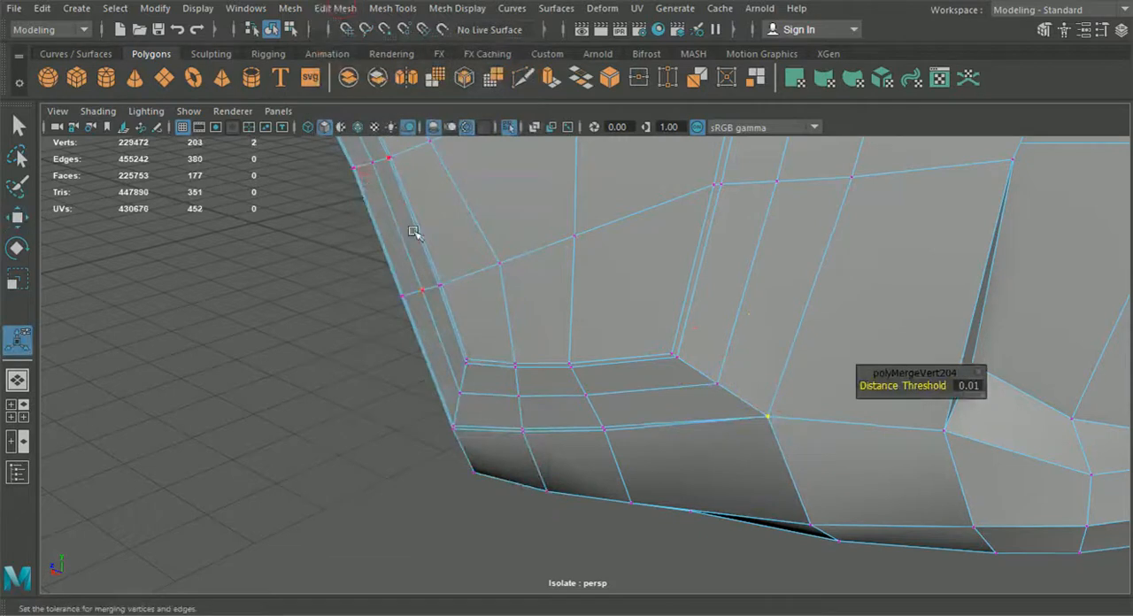
Step: Examine the bumper's merged corner in smooth preview, and restore the unsmoothed display with nothing selected
key(3)
click(328, 359)
alt+drag(329, 359, 514, 367)
alt+drag(515, 425, 494, 334)
alt+drag(634, 329, 610, 450)
click(609, 435)
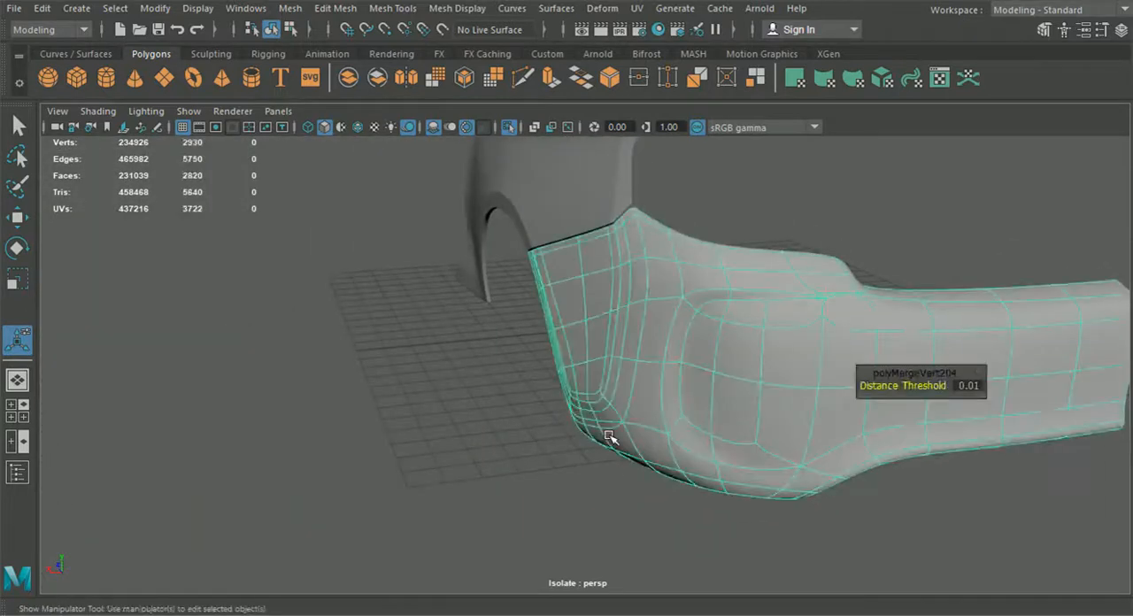
key(1)
click(610, 490)
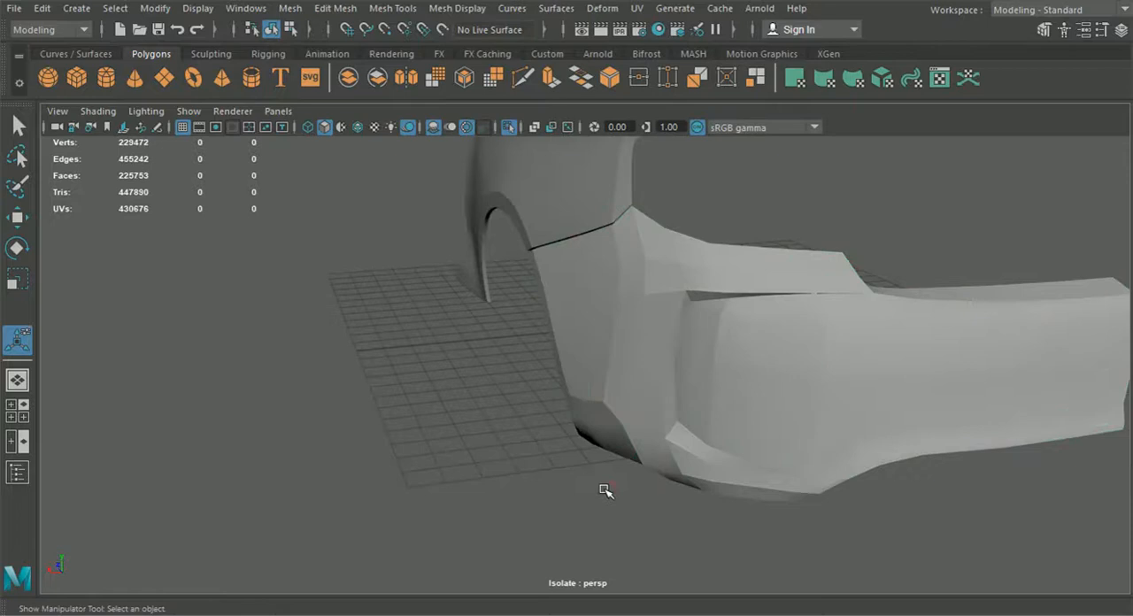
Step: Lower the two bottom vertices of the close double edge along the bumper's lower front corner
alt+drag(604, 491, 598, 464)
click(596, 456)
right_drag(590, 440, 525, 147)
scroll(681, 309, up, 5)
alt+middle_drag(589, 370, 560, 326)
scroll(630, 369, up, 3)
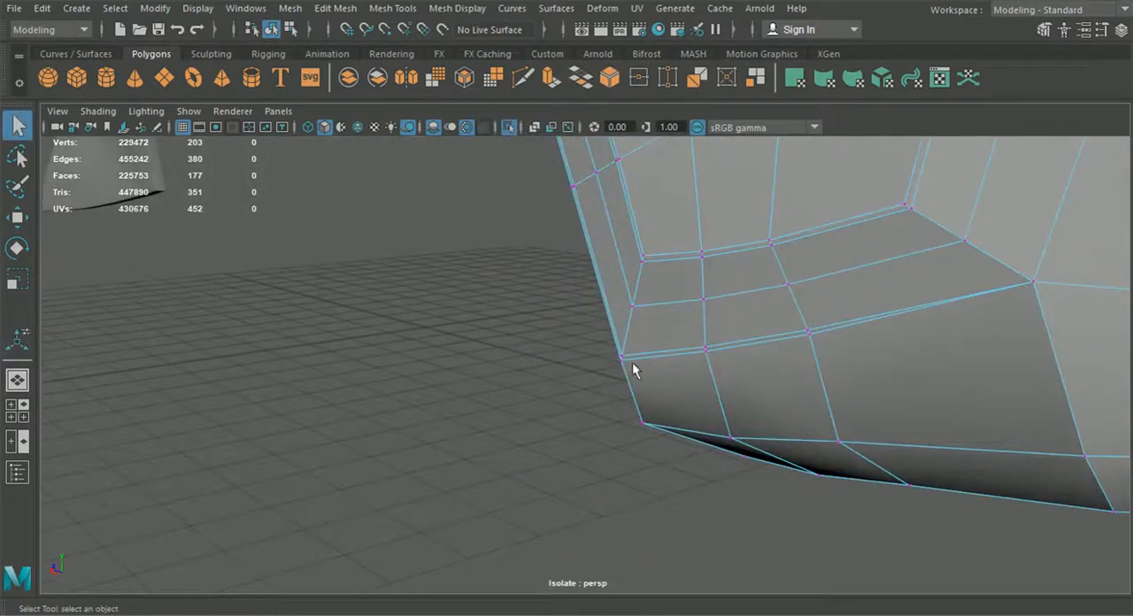
click(17, 217)
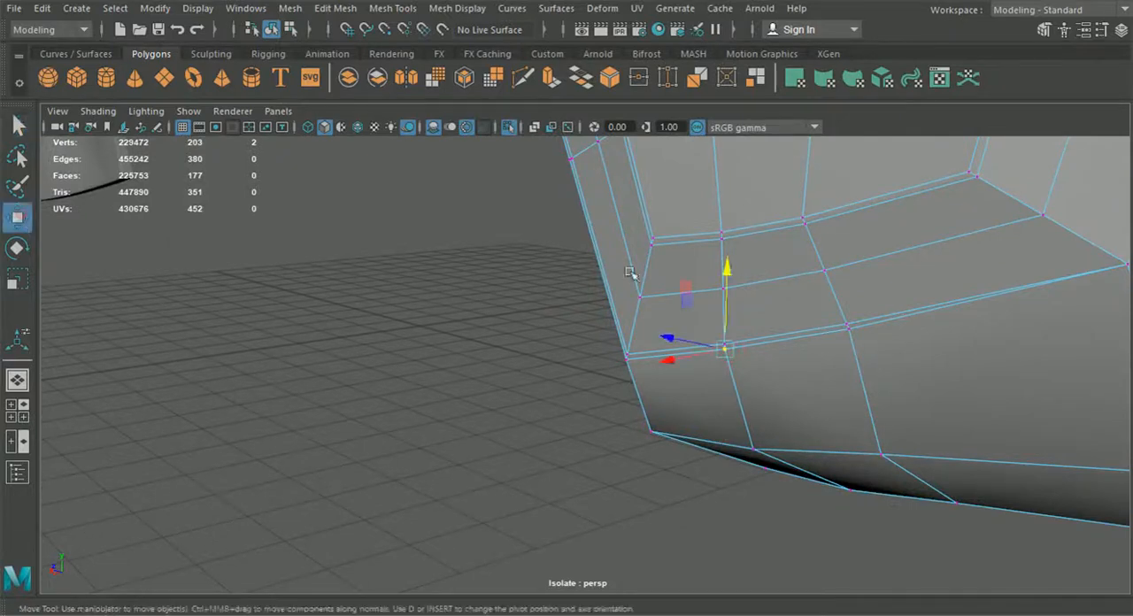
drag(714, 263, 727, 280)
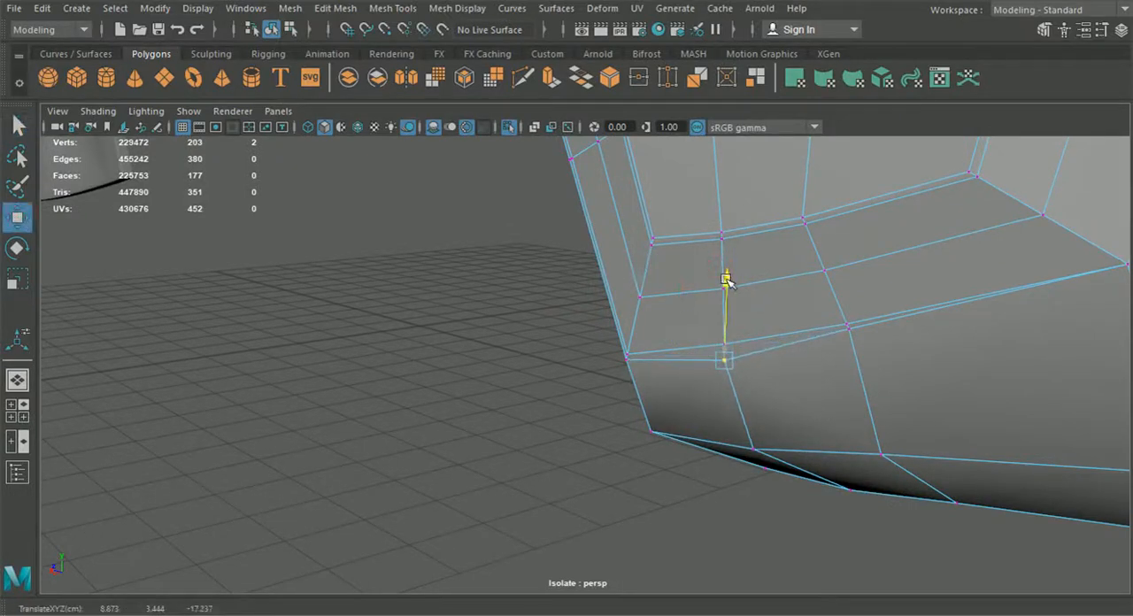
click(845, 331)
drag(853, 283, 857, 295)
Step: Raise the two upper vertices of that double edge slightly to widen the gap between its edges
click(727, 341)
drag(727, 319, 727, 308)
click(846, 322)
drag(845, 310, 848, 284)
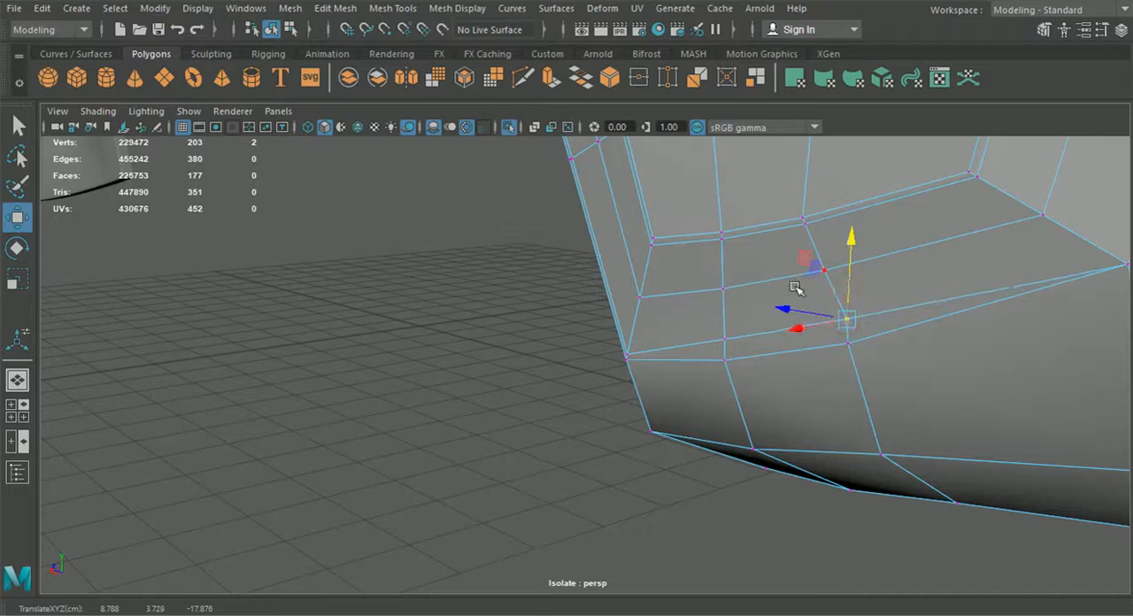
Step: Examine the lower wheel-arch corner in smooth preview from object mode, and turn the bumper's preview off again
key(3)
click(291, 30)
click(272, 30)
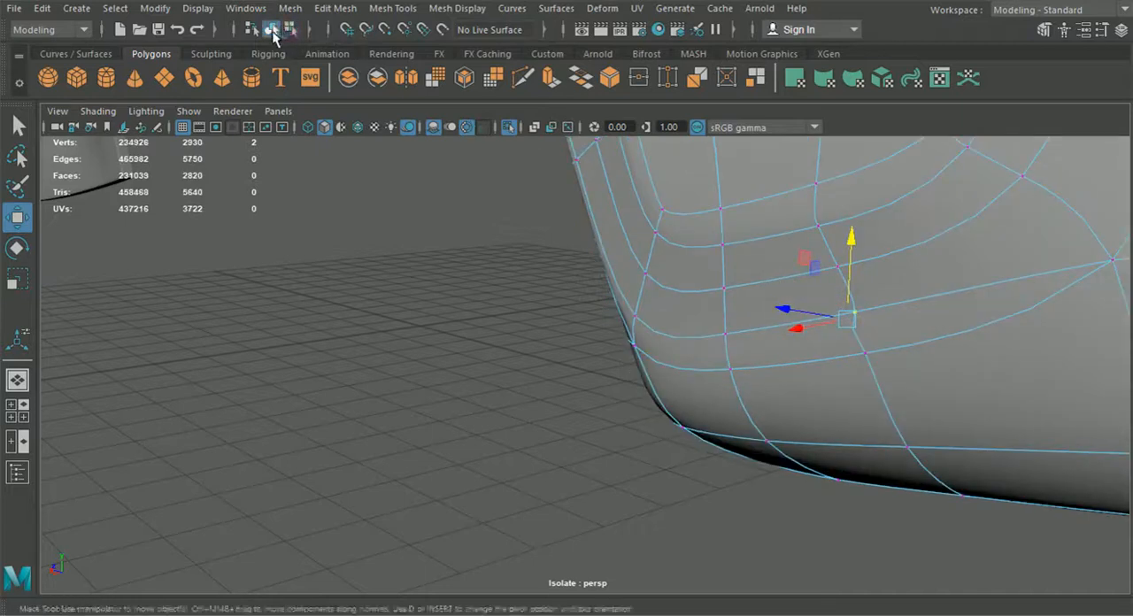
alt+drag(516, 343, 550, 373)
click(496, 399)
alt+drag(484, 461, 626, 454)
scroll(625, 454, up, 5)
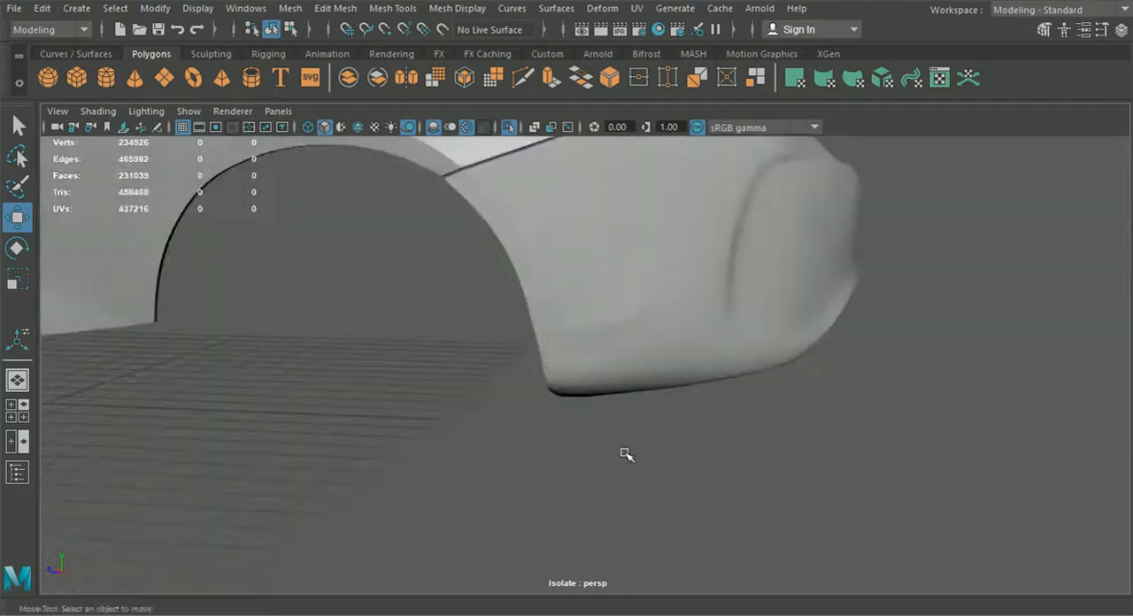
click(663, 383)
key(1)
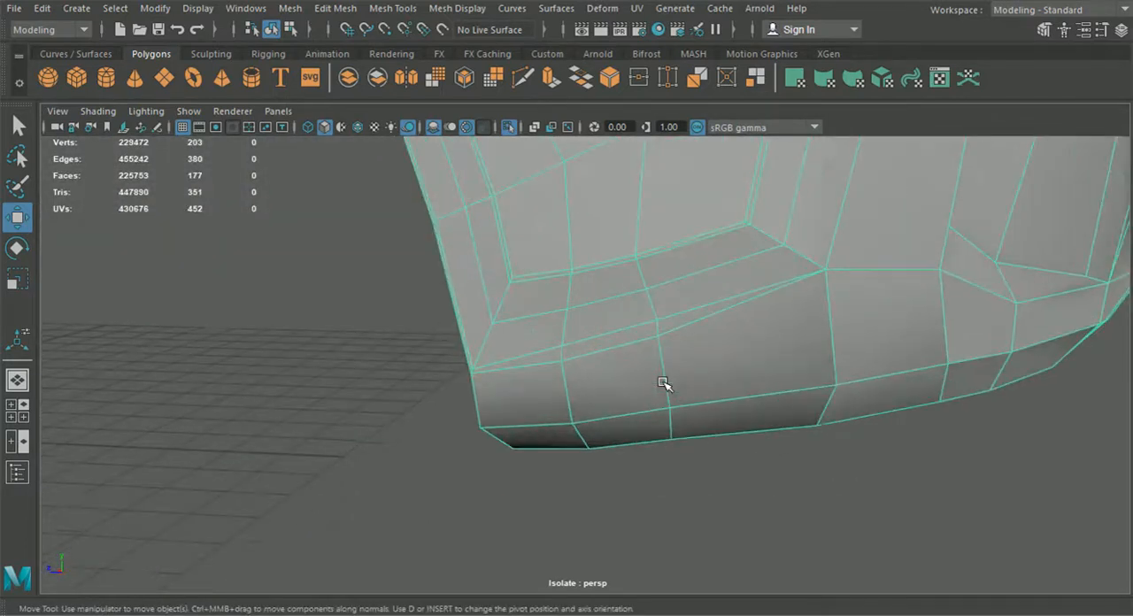
Step: Undo the last vertex moves that widened the double edge along the bumper's lower front corner
key(ctrl+z)
key(ctrl+z)
key(shift+z)
key(shift+z)
key(ctrl+z)
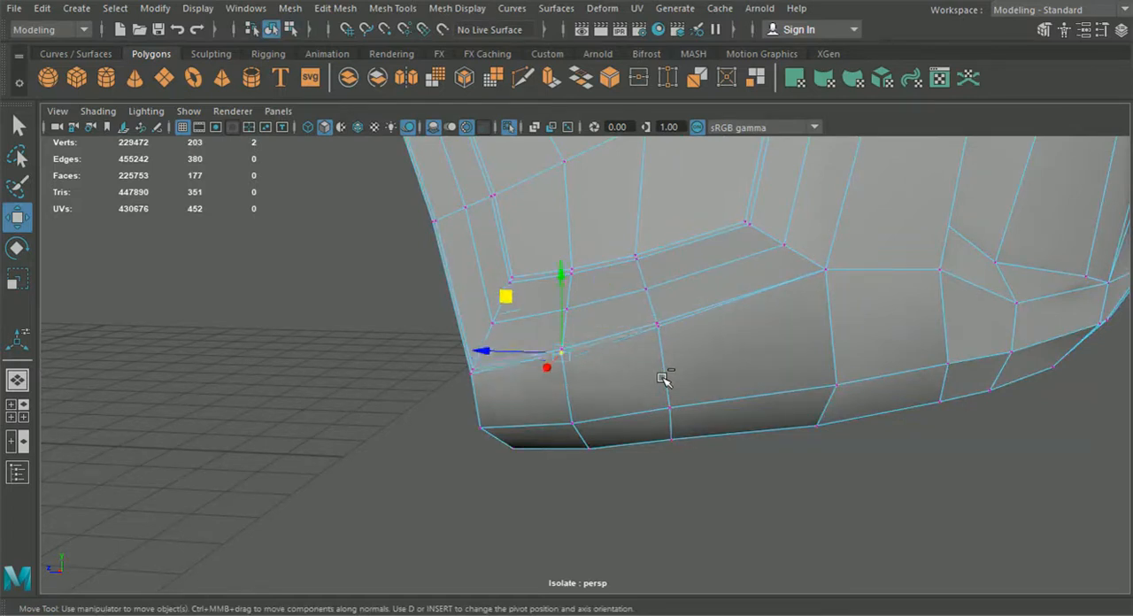
Step: Delete the redundant close edges along the bumper's lower front corner and clean up the leftover vertices
alt+middle_drag(657, 378, 610, 367)
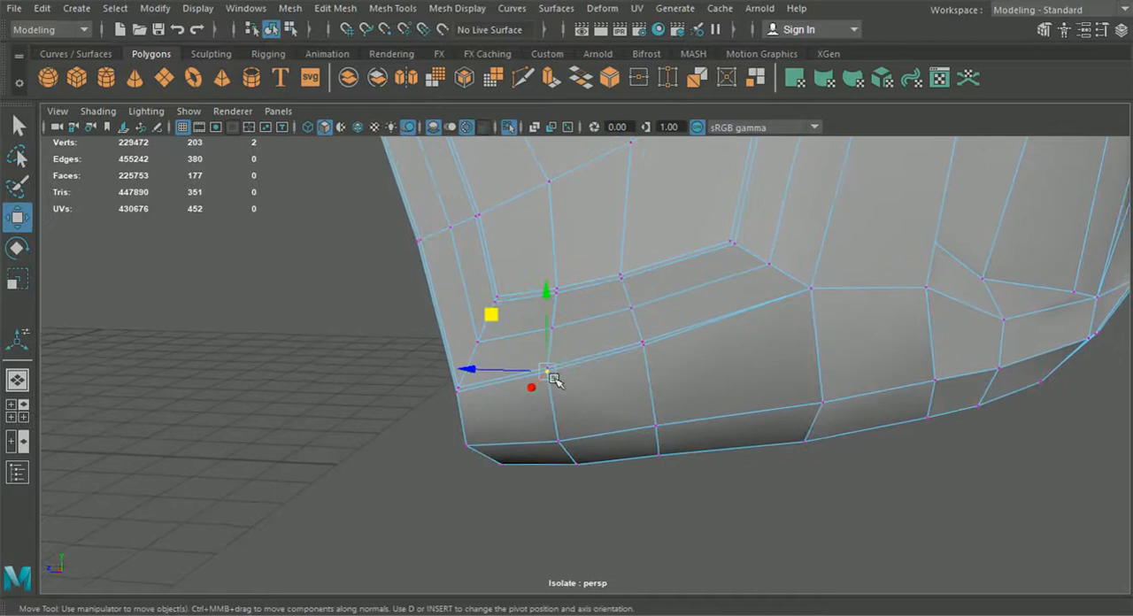
right_drag(608, 353, 607, 81)
scroll(682, 344, up, 2)
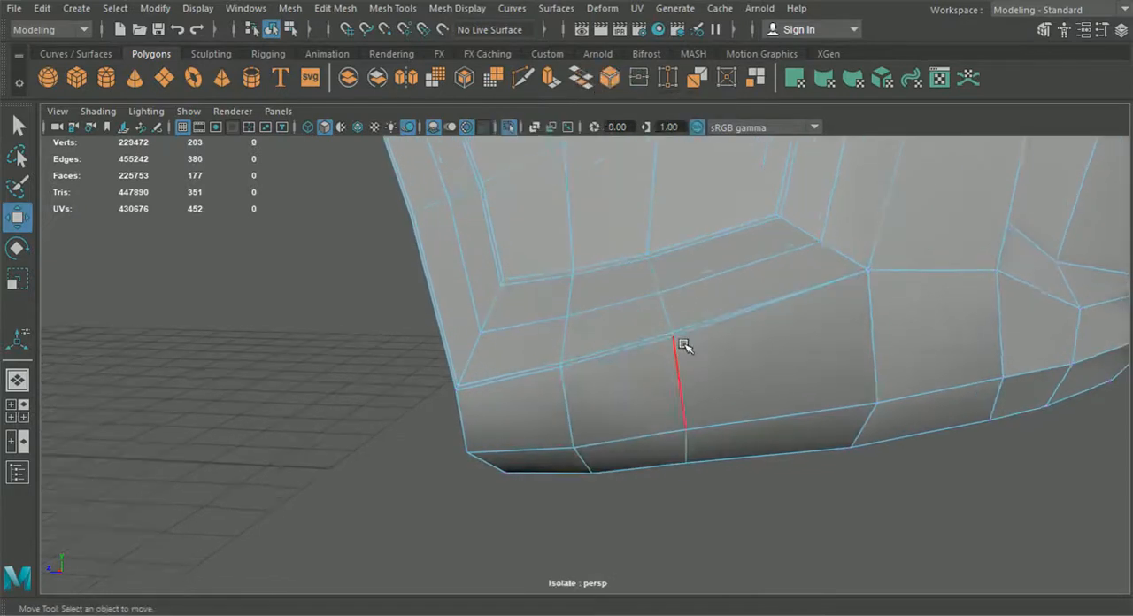
double_click(690, 337)
key(Delete)
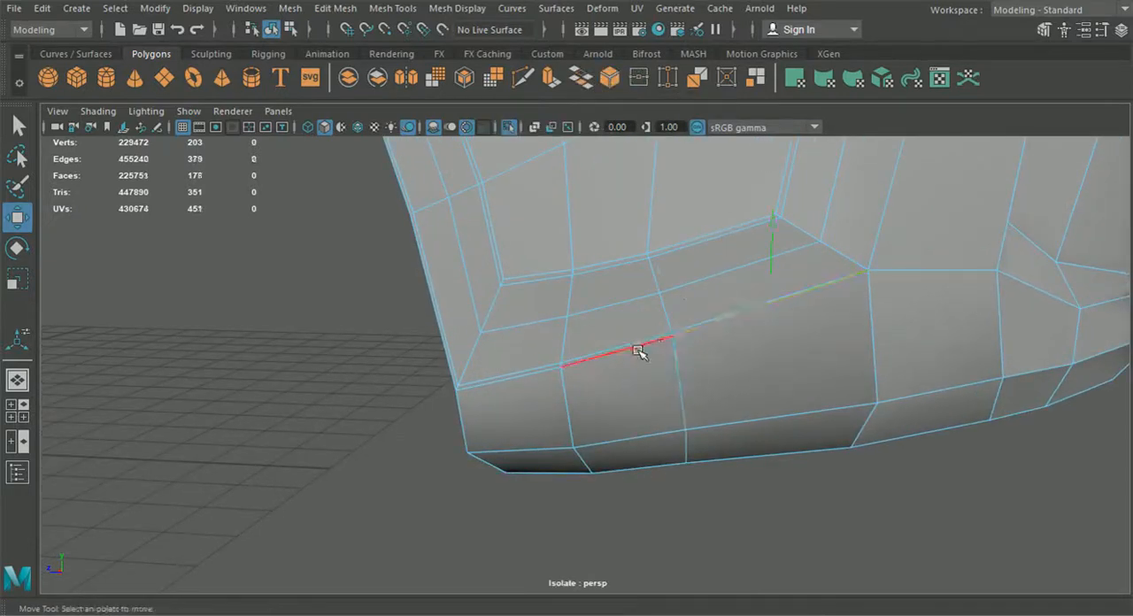
click(508, 378)
key(Delete)
right_drag(490, 414, 451, 171)
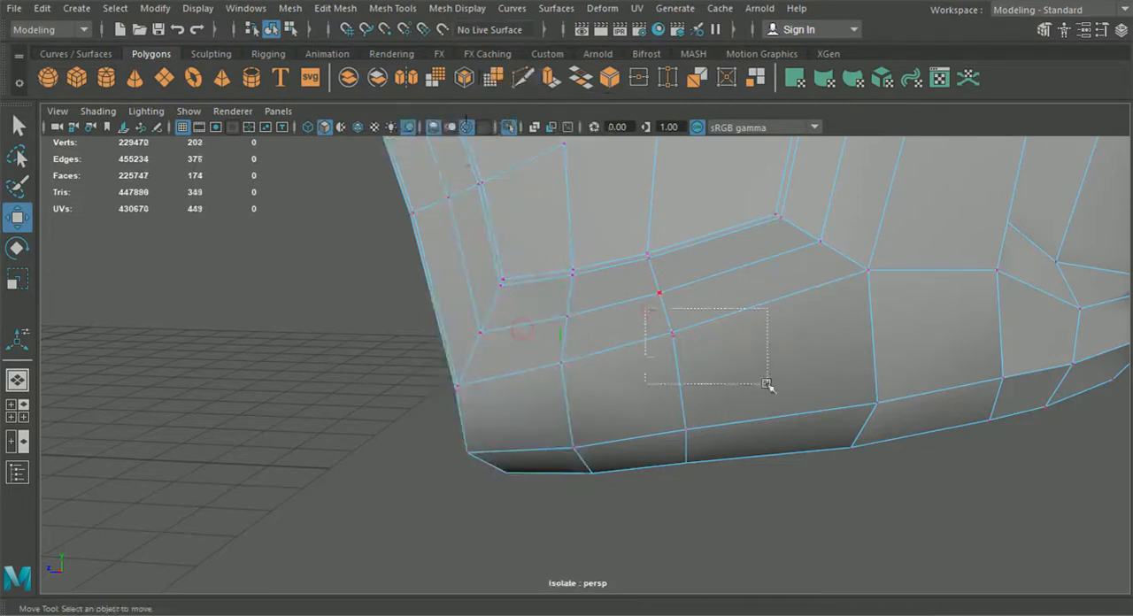
scroll(625, 363, up, 6)
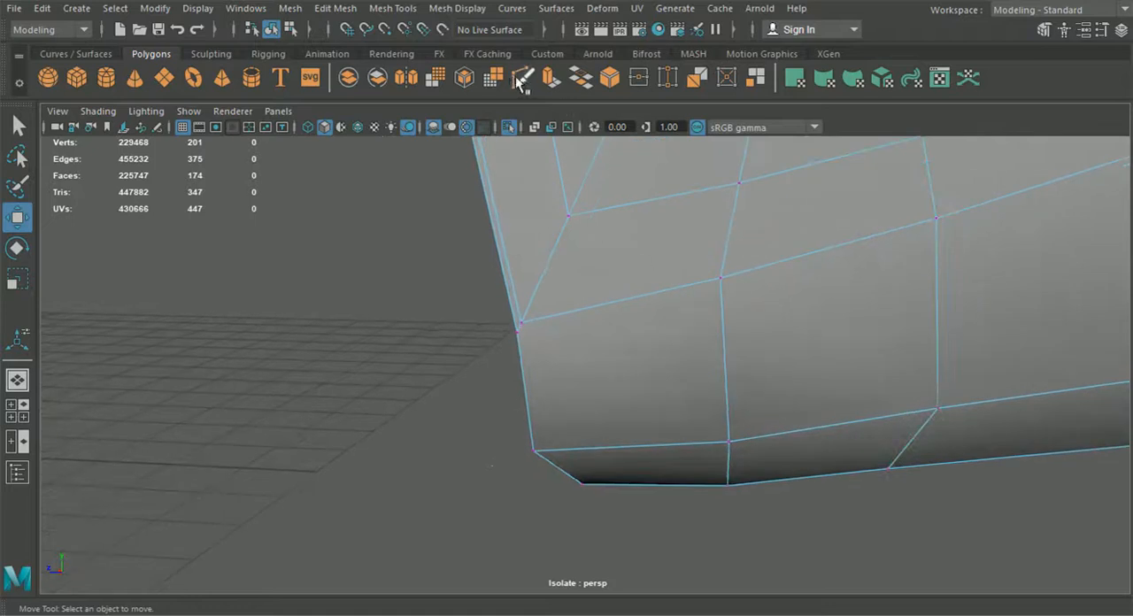
Step: Cut a new edge with Multi-Cut from the wheel-arch corner vertex down to the bottom corner and around the underside flange
click(521, 80)
click(521, 323)
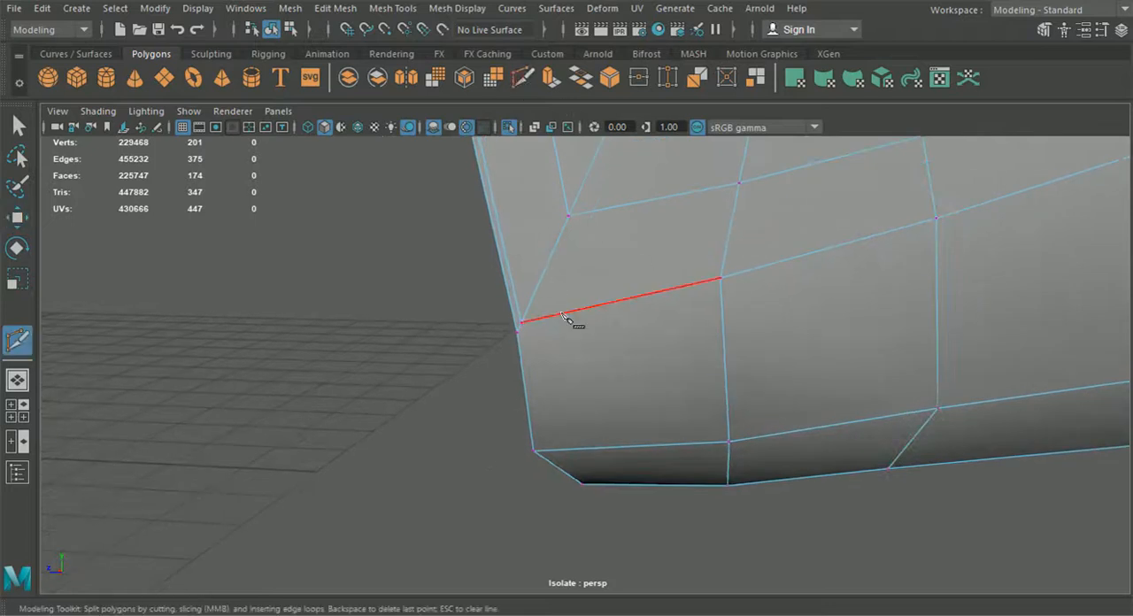
alt+drag(538, 455, 591, 476)
alt+middle_drag(592, 476, 604, 312)
click(591, 461)
alt+drag(591, 467, 967, 484)
alt+drag(567, 425, 497, 406)
alt+middle_drag(498, 407, 579, 469)
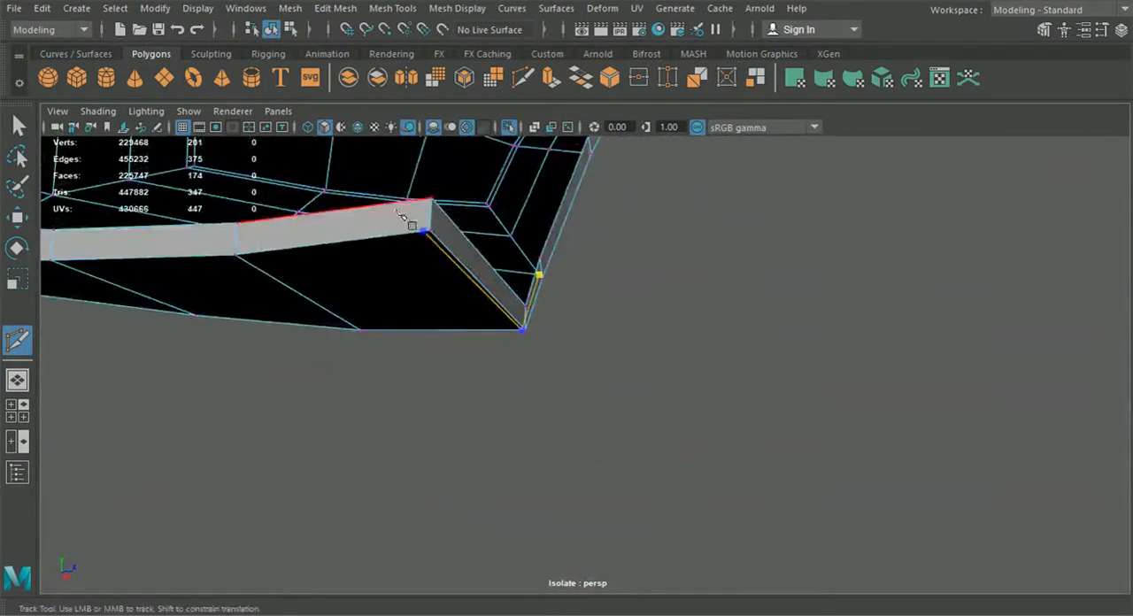
alt+middle_drag(409, 222, 518, 329)
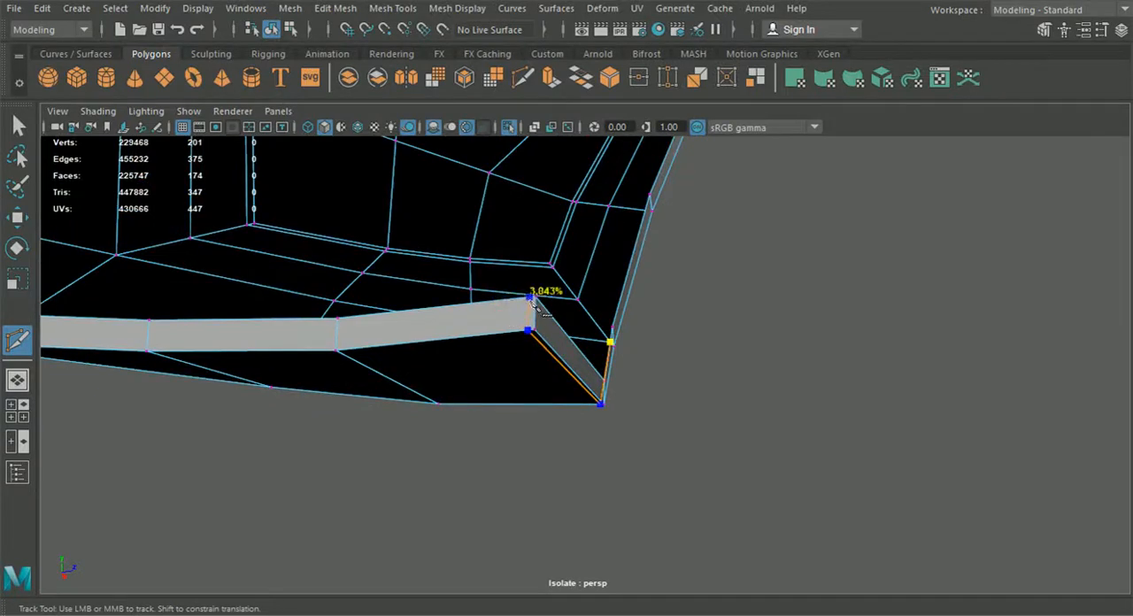
right_click(639, 385)
Step: Examine the newly cut lower wheel-arch corner in smooth preview from object mode, and select the bumper
scroll(640, 386, down, 3)
alt+drag(673, 392, 434, 423)
alt+middle_drag(434, 423, 481, 410)
alt+drag(481, 409, 446, 379)
click(287, 32)
click(272, 31)
alt+middle_drag(340, 224, 345, 260)
scroll(350, 267, up, 2)
scroll(372, 316, up, 4)
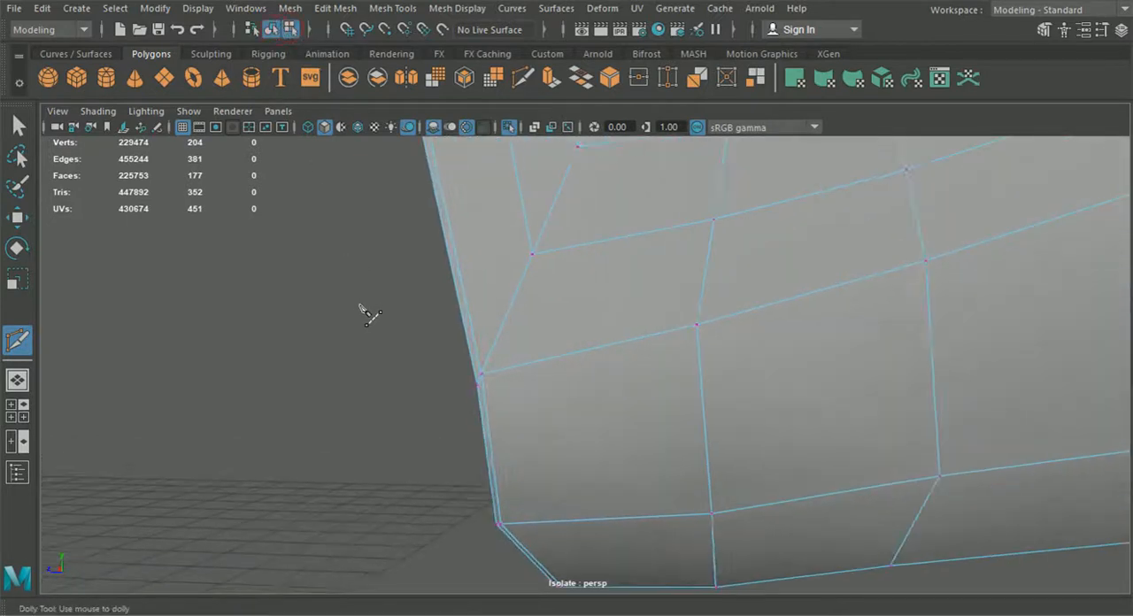
click(19, 128)
key(3)
alt+drag(405, 365, 457, 420)
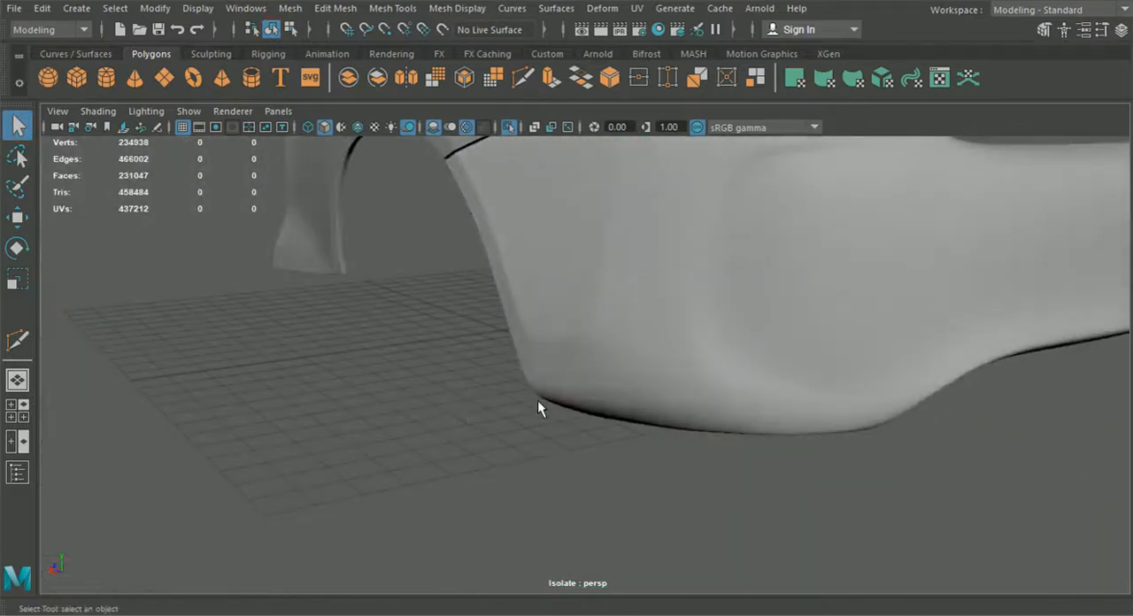
scroll(661, 352, down, 5)
alt+drag(661, 351, 658, 288)
click(658, 288)
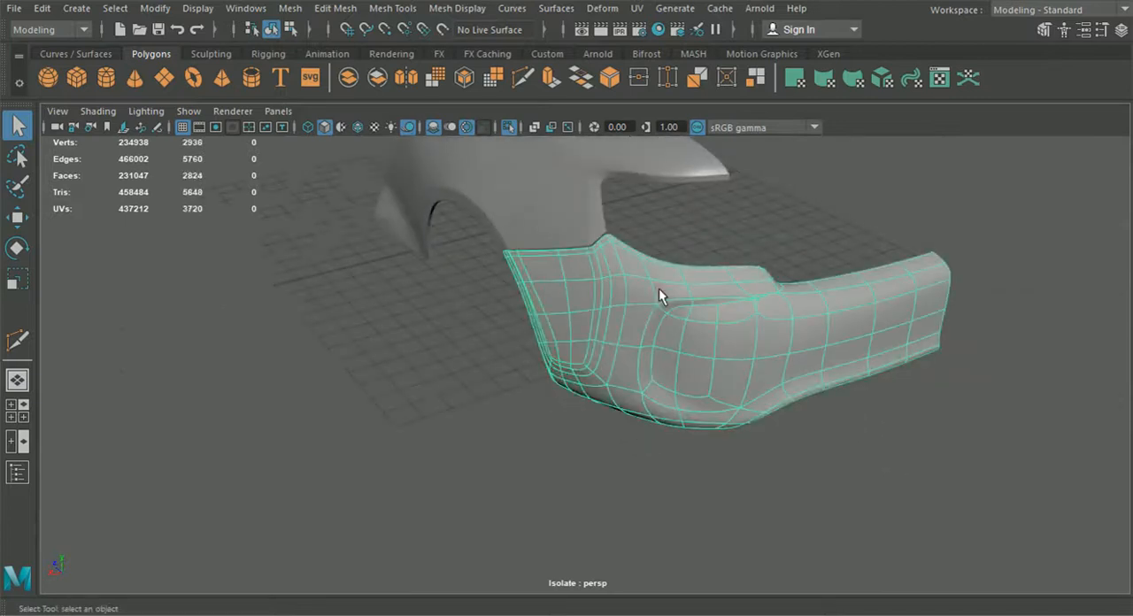
Step: Return to the unsmoothed bumper and cut an edge with Multi-Cut at its upper tip beside the fender seam
scroll(659, 292, up, 10)
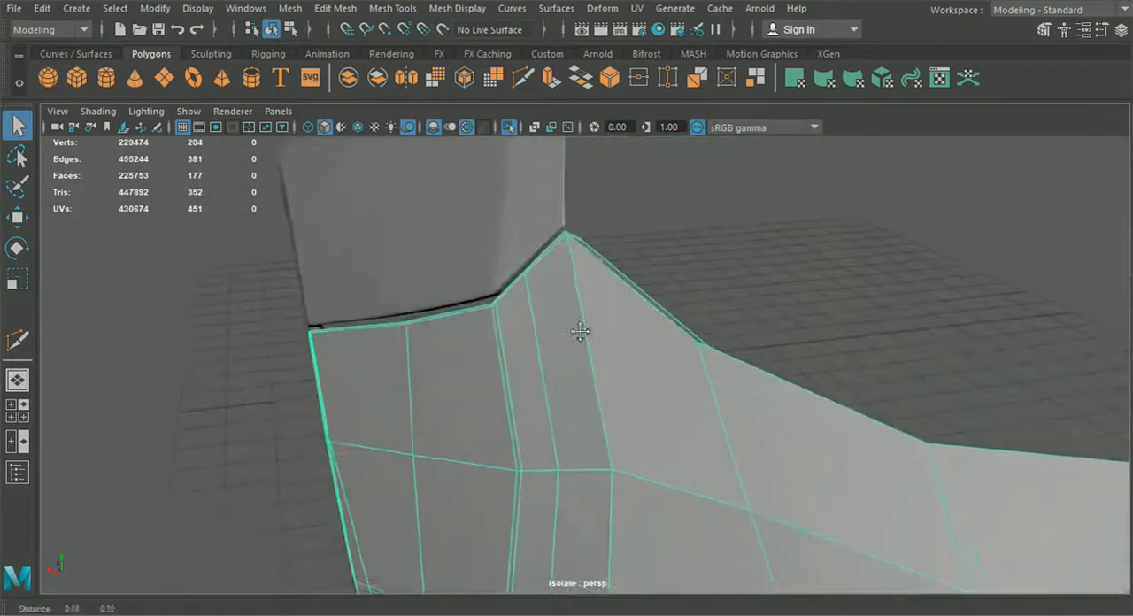
alt+drag(561, 269, 531, 383)
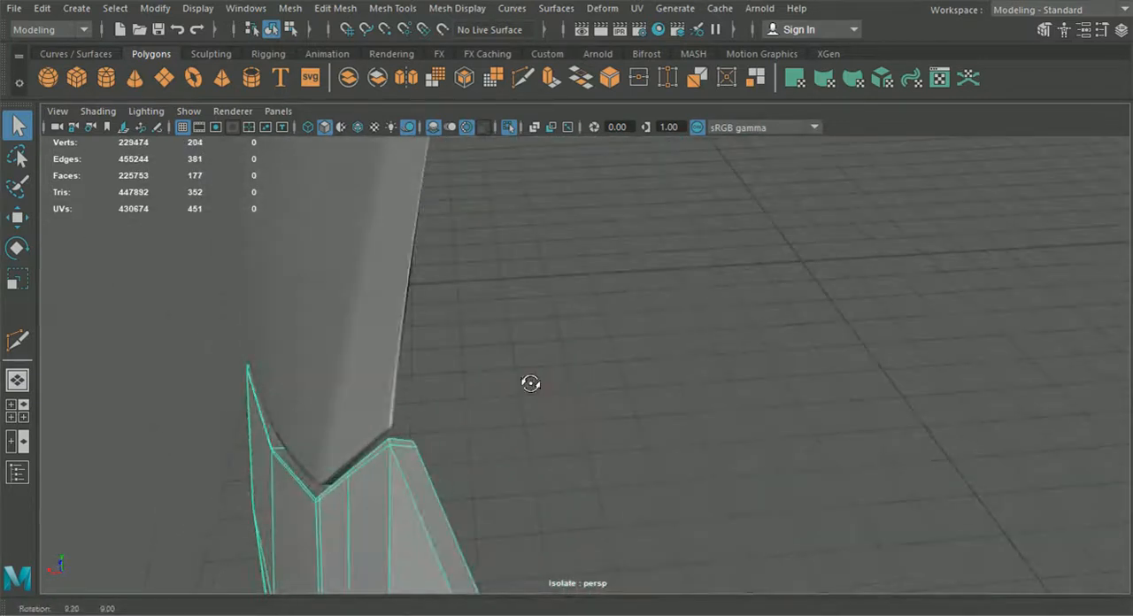
alt+middle_drag(531, 384, 614, 347)
alt+right_drag(614, 346, 676, 488)
alt+drag(604, 385, 626, 316)
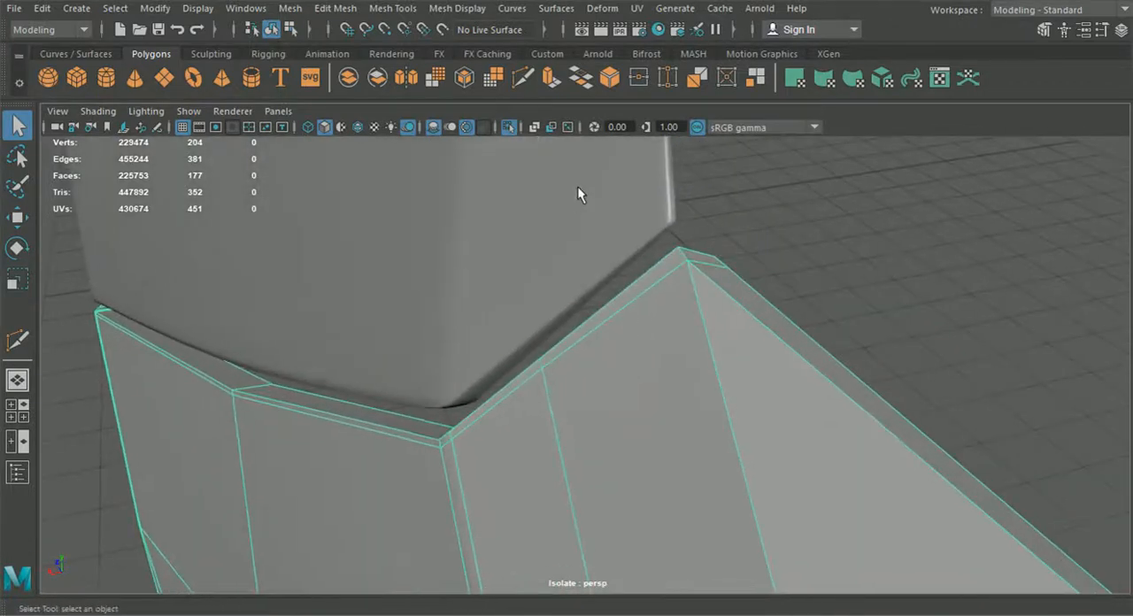
click(527, 76)
alt+right_drag(691, 372, 673, 354)
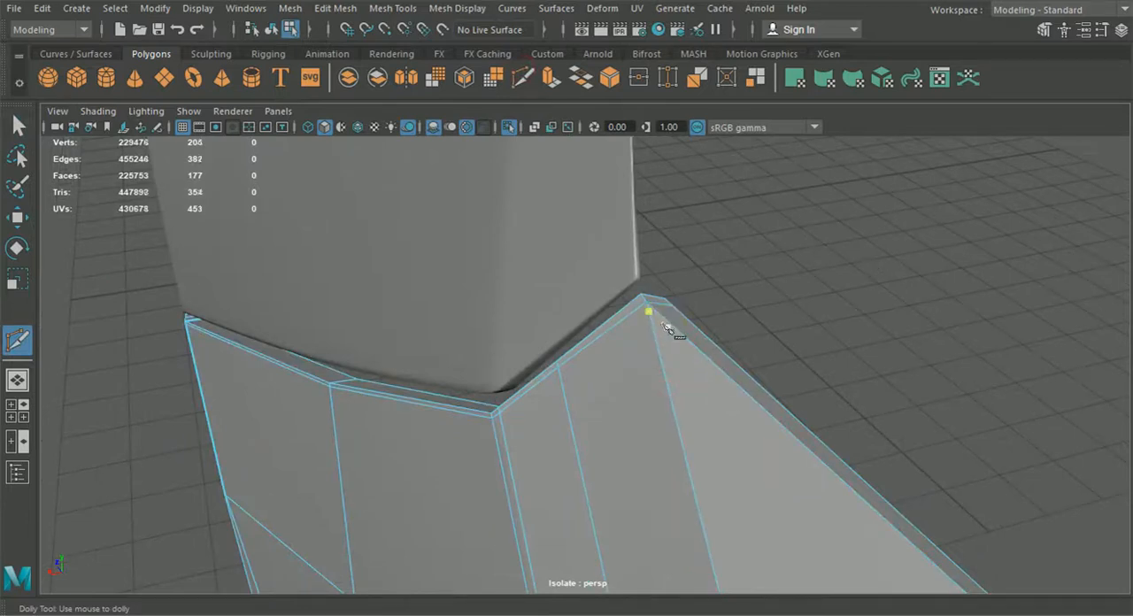
scroll(666, 326, down, 1)
alt+middle_drag(753, 427, 641, 330)
scroll(612, 337, down, 5)
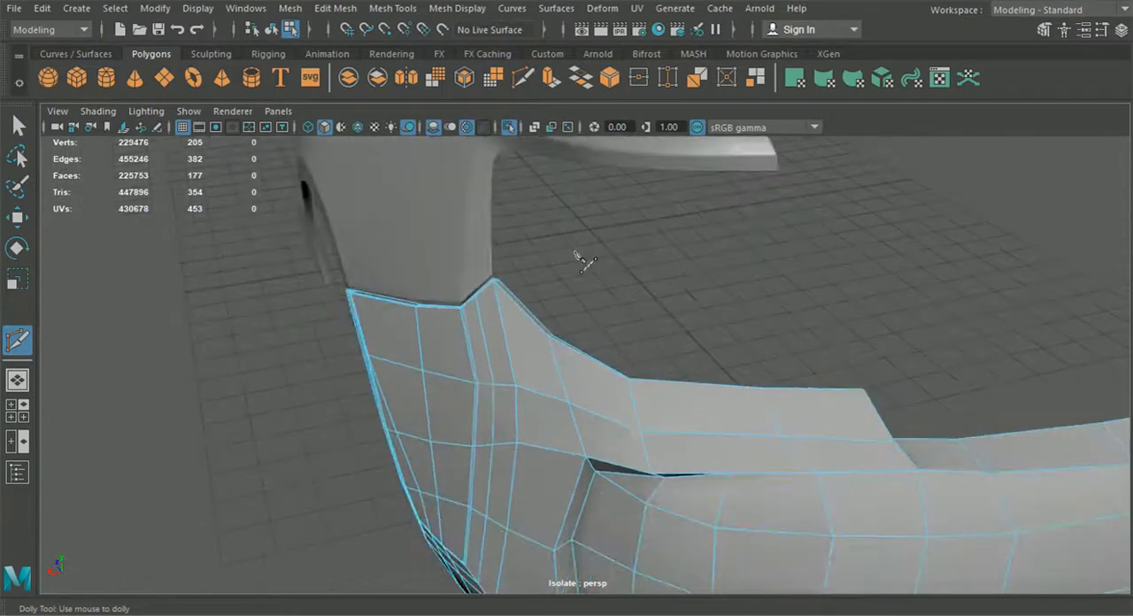
Step: Insert an edge loop close to the bumper's upper border, running from the tip along the sloping rim
click(353, 9)
mouse_move(390, 11)
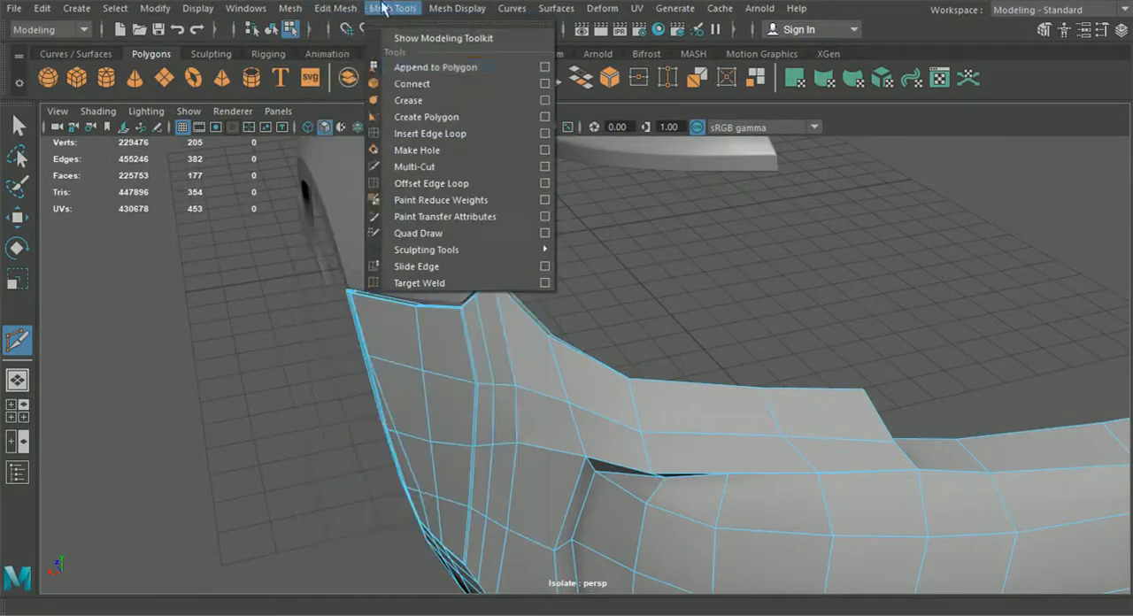
click(428, 133)
scroll(547, 333, up, 5)
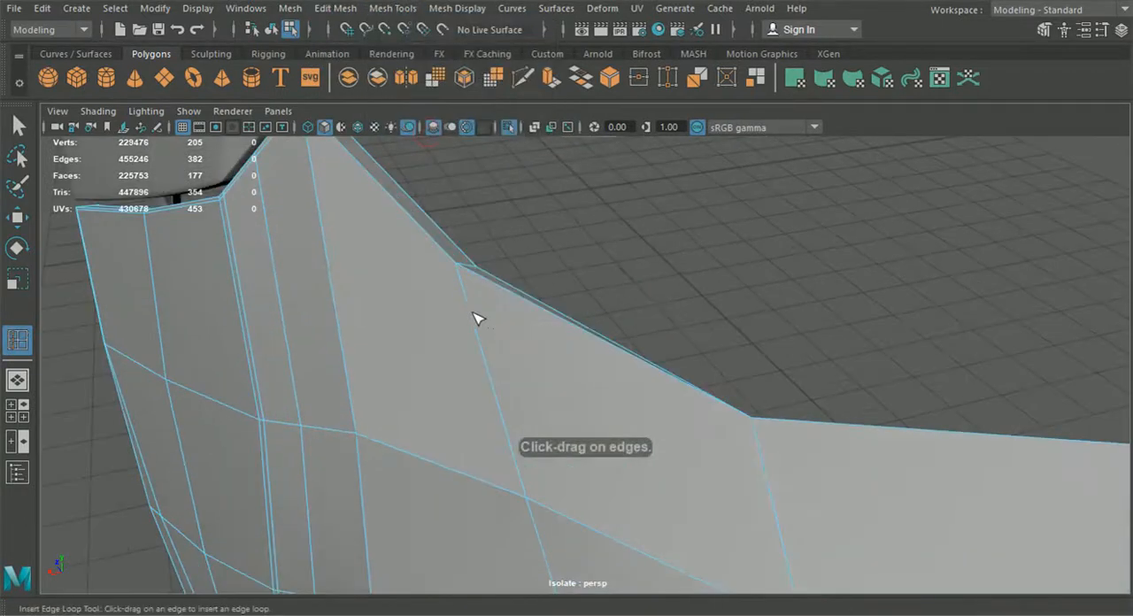
click(463, 266)
scroll(531, 330, down, 5)
alt+drag(544, 350, 499, 345)
alt+drag(838, 373, 754, 433)
alt+middle_drag(684, 392, 698, 418)
Step: Cut connecting edges with Multi-Cut at the bumper's upper tip to link the new border loop with the seam edge
click(522, 78)
alt+right_drag(526, 190, 571, 329)
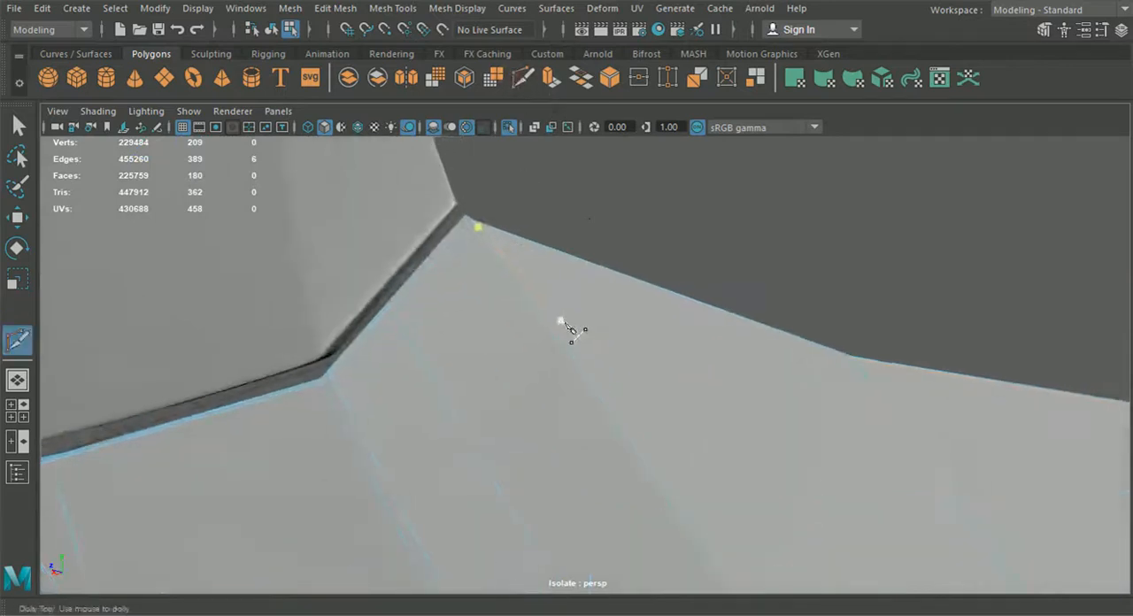
click(462, 218)
drag(876, 386, 856, 360)
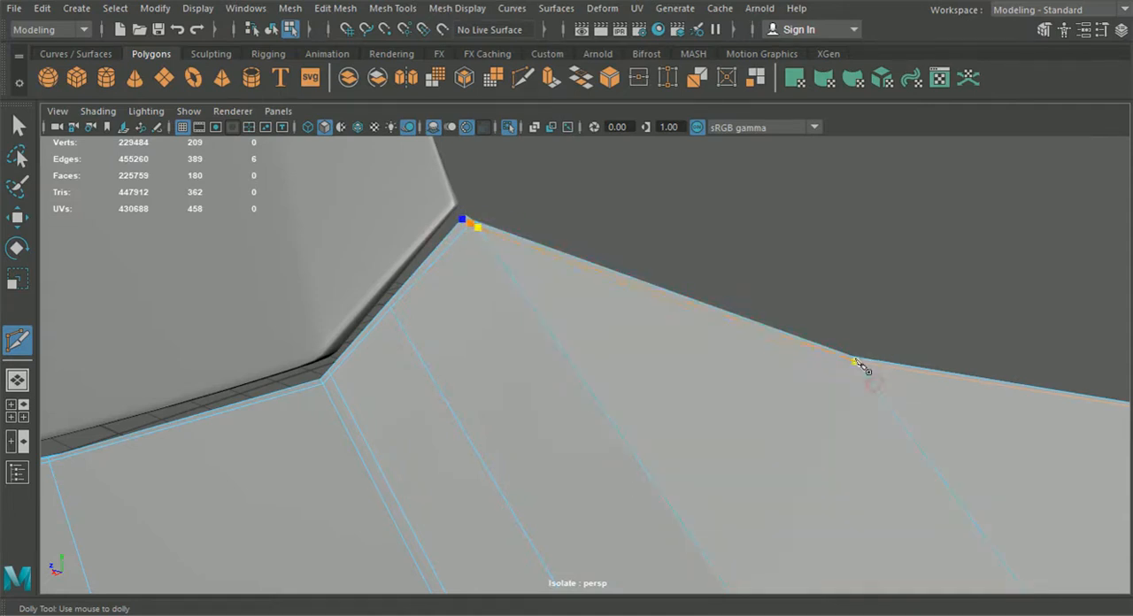
right_click(854, 361)
Step: Move the stray inner vertex at the bumper's upper tip onto its neighbouring vertex and merge them
click(17, 126)
alt+middle_drag(375, 183, 427, 242)
alt+right_drag(427, 242, 398, 134)
click(18, 222)
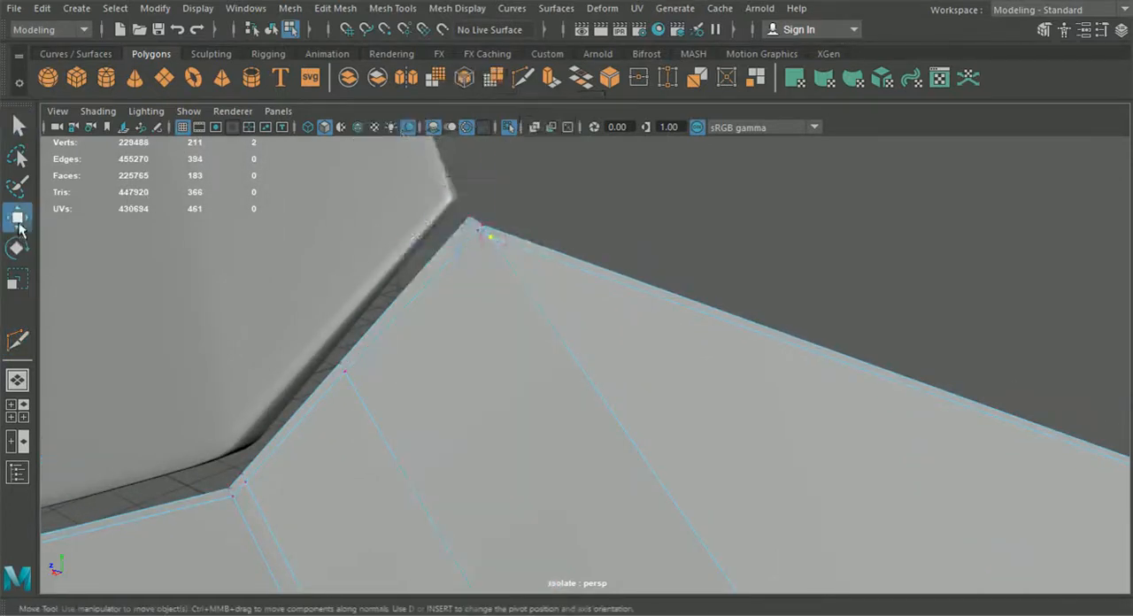
drag(505, 241, 472, 233)
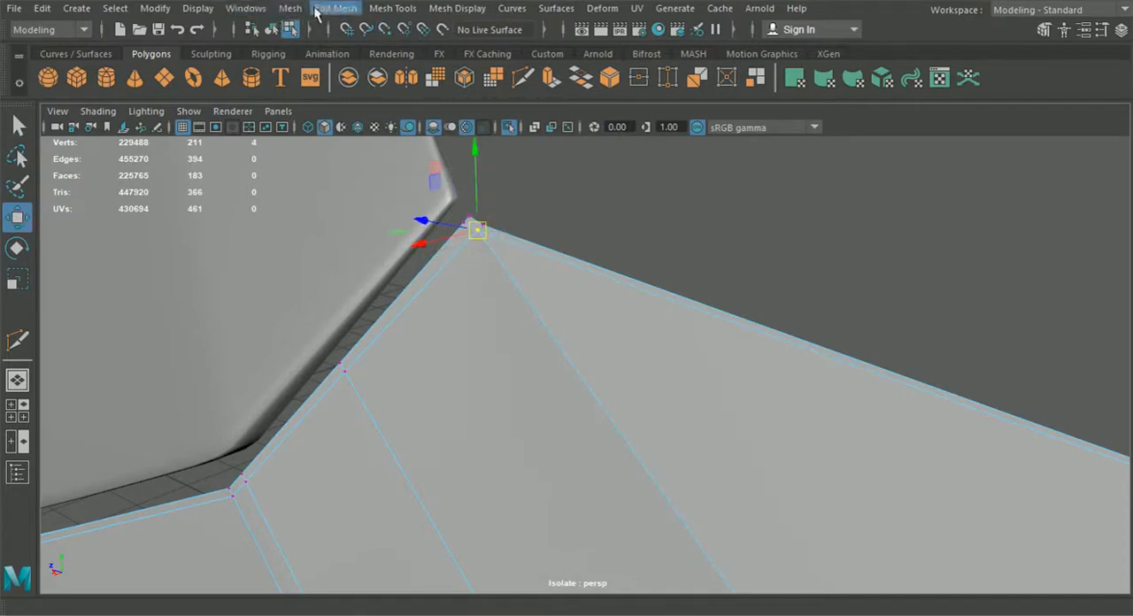
click(335, 8)
click(383, 163)
scroll(384, 164, down, 5)
alt+drag(437, 270, 354, 277)
alt+middle_drag(372, 284, 511, 289)
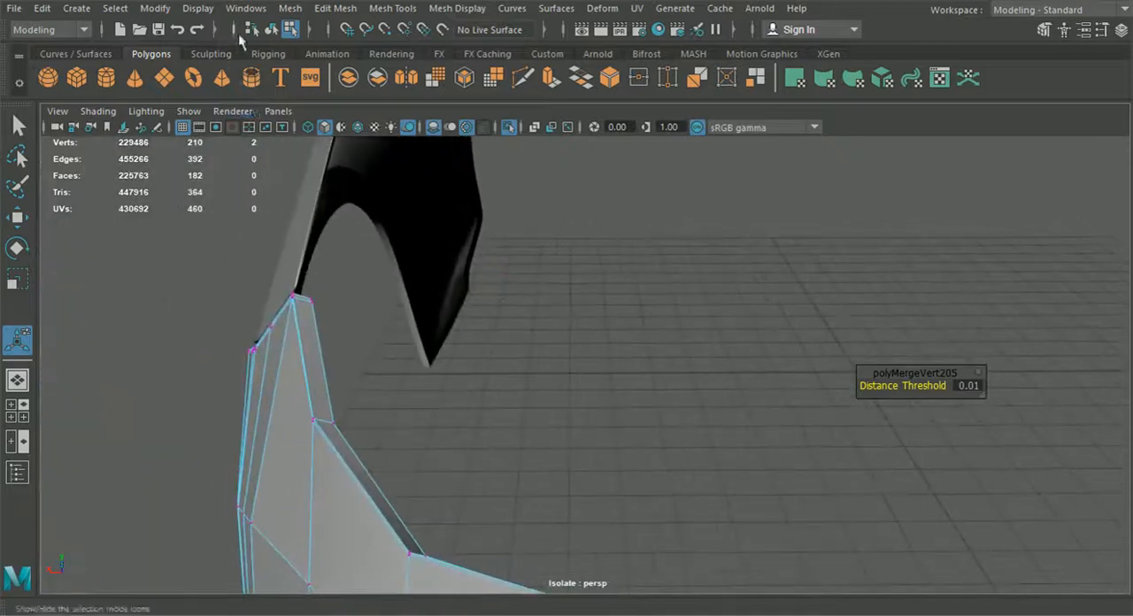
Step: Examine the bumper's upper tip and fender seam in smooth preview, and restore the bumper's unsmoothed display
key(f)
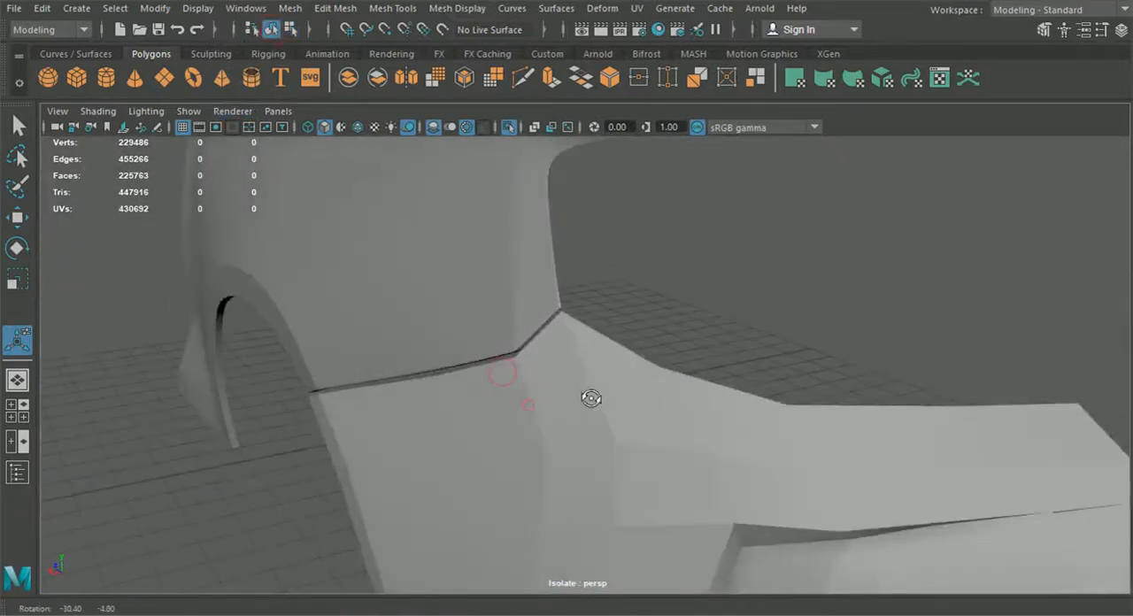
key(3)
click(694, 269)
alt+drag(641, 400, 431, 321)
alt+drag(358, 280, 670, 403)
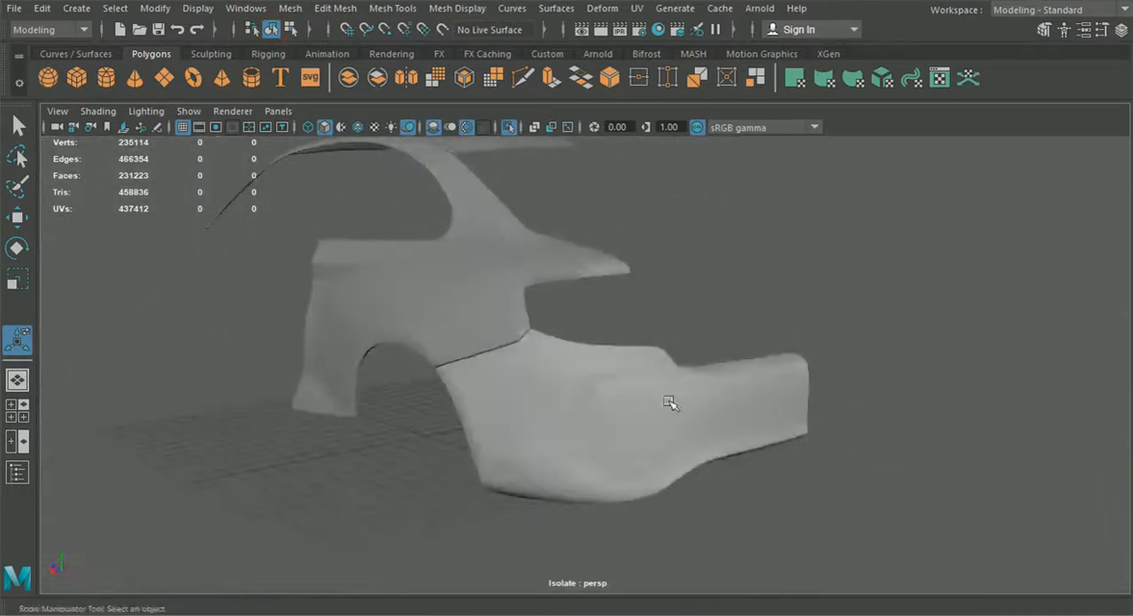
click(627, 433)
key(1)
scroll(636, 441, up, 3)
alt+drag(637, 443, 557, 418)
scroll(629, 384, up, 2)
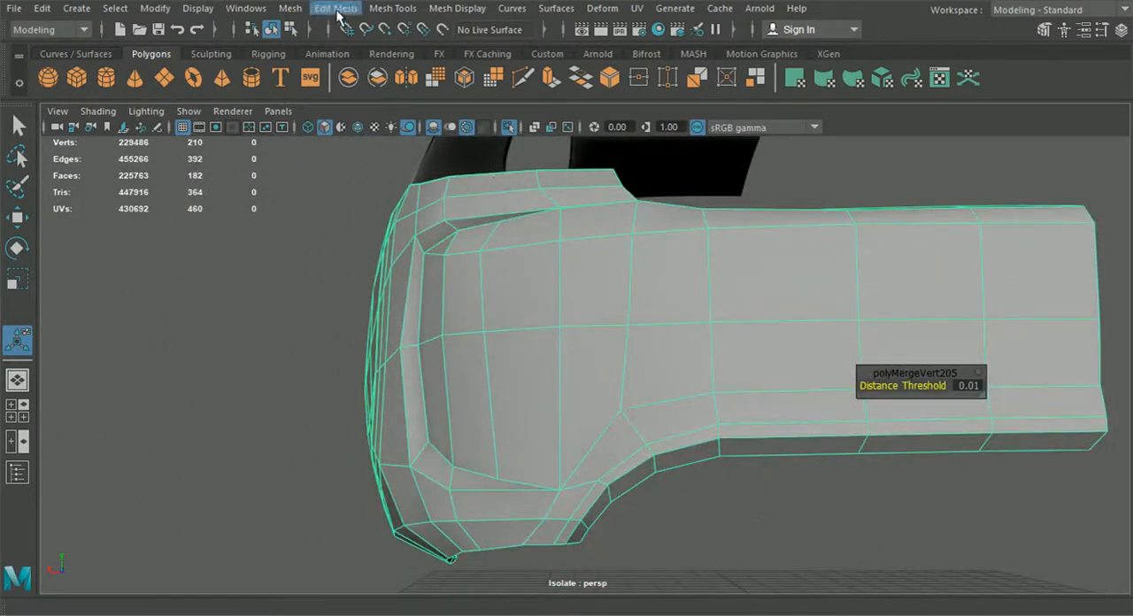
Step: Try to insert an edge loop on the bumper's rear face
click(392, 8)
click(416, 66)
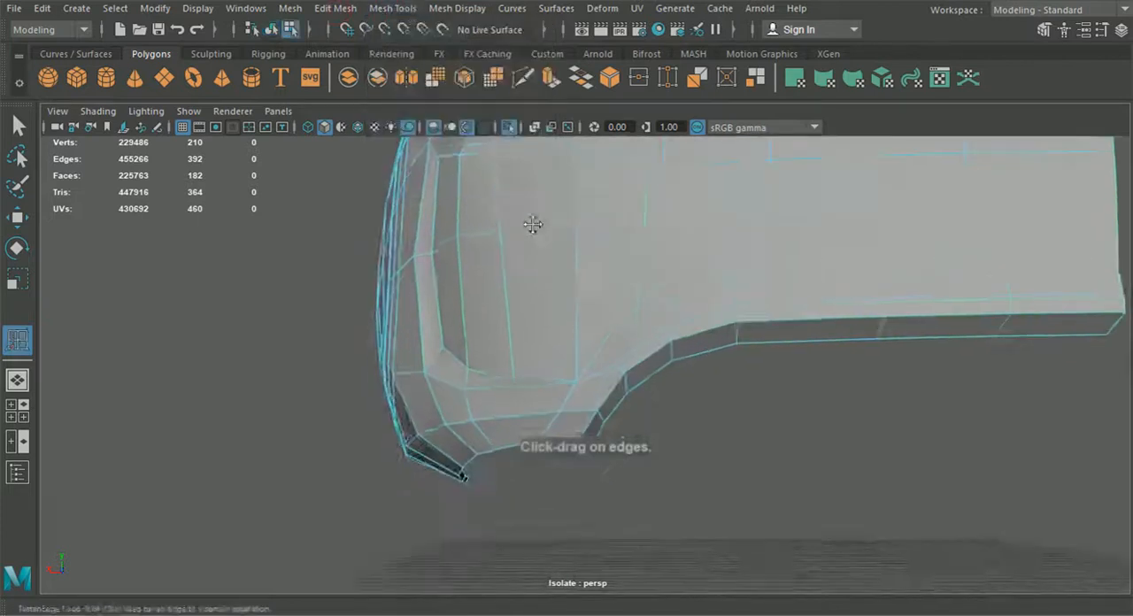
alt+drag(537, 225, 667, 233)
key(ctrl+z)
Step: Maximize the side view on the bumper and turn off X-Ray shading
alt+drag(618, 317, 699, 376)
click(17, 411)
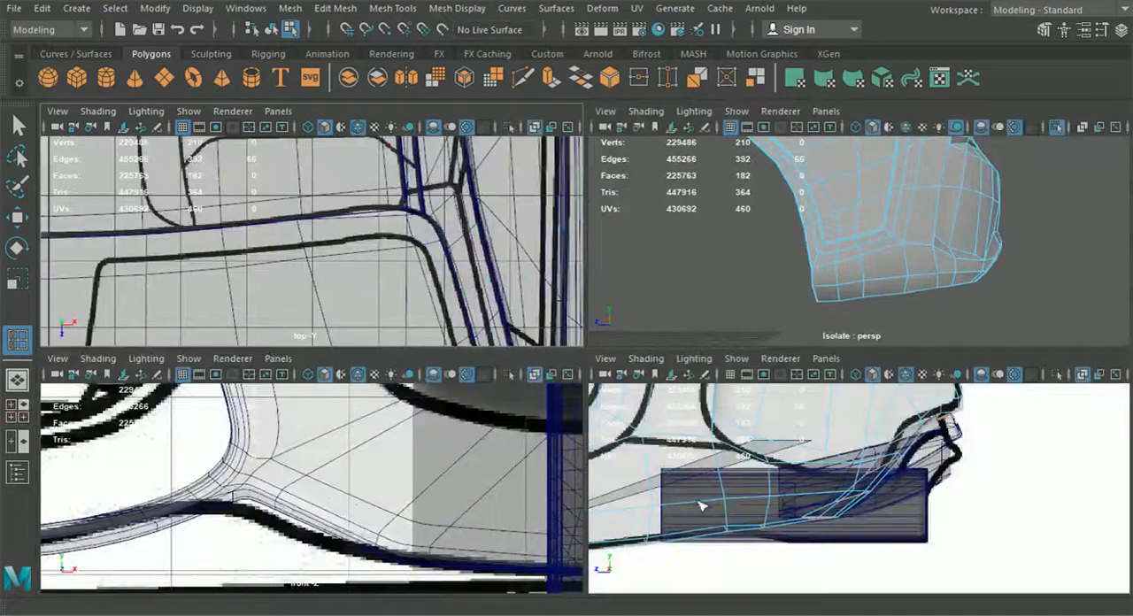
key(space)
key(w)
right_drag(309, 124, 245, 127)
click(97, 110)
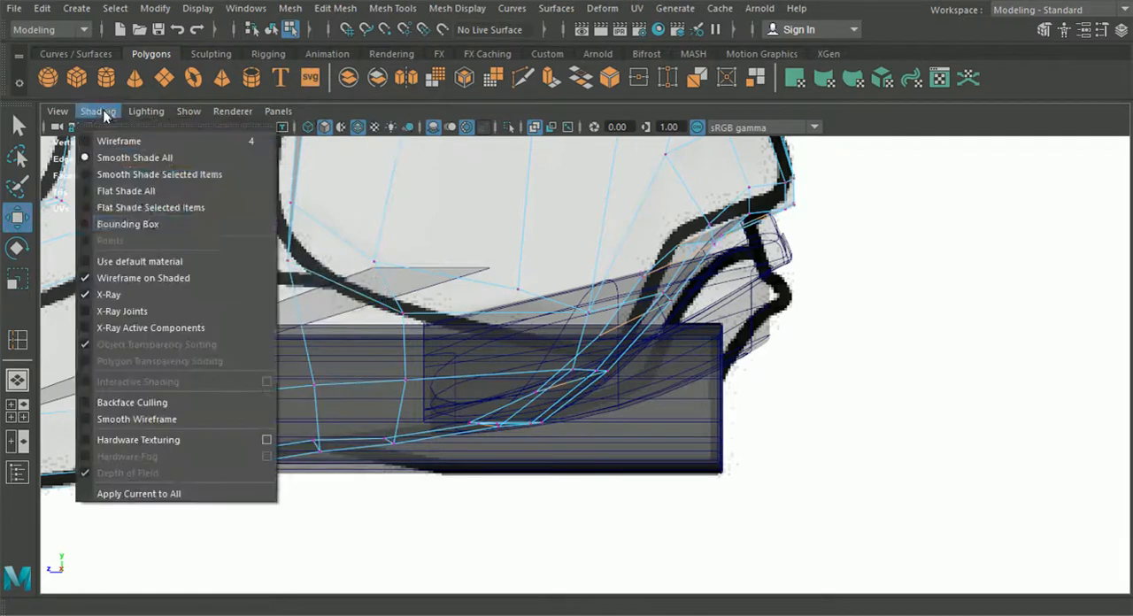
click(146, 294)
scroll(195, 311, down, 4)
scroll(372, 286, up, 6)
Step: Adjust the heights of the vertices in the row above the bumper's bottom edge to even out its line
drag(481, 399, 423, 344)
scroll(422, 344, up, 2)
drag(398, 289, 400, 301)
click(595, 287)
drag(588, 269, 582, 275)
click(401, 307)
drag(407, 224, 407, 232)
click(596, 288)
drag(607, 216, 613, 220)
click(747, 265)
drag(748, 221, 746, 227)
click(598, 282)
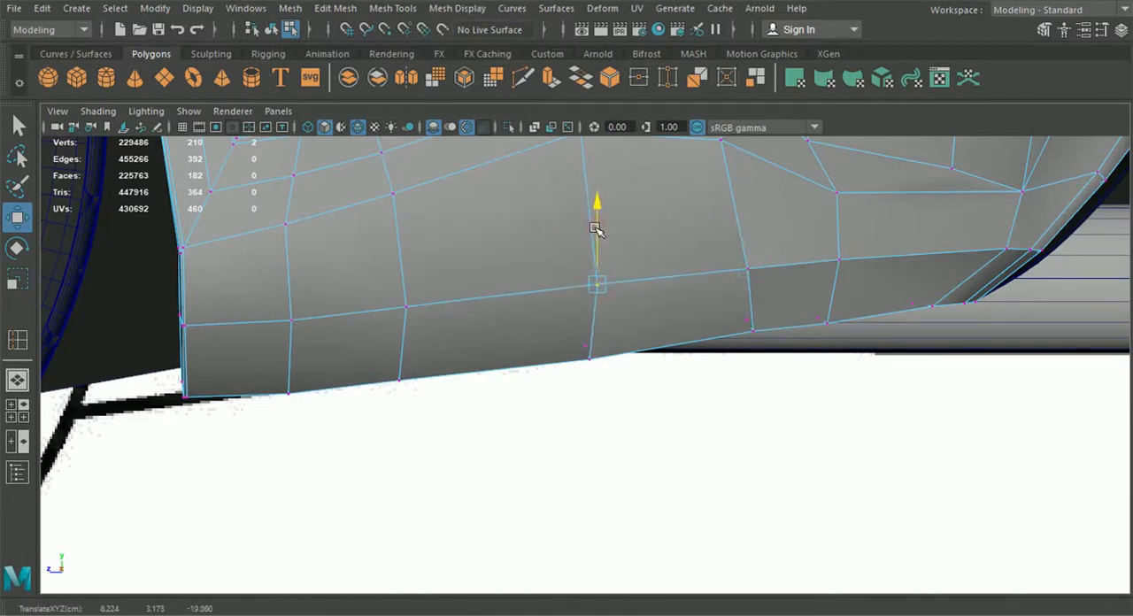
Step: Lower the vertices along the rear part of the bumper's bottom edge to straighten its line
click(588, 355)
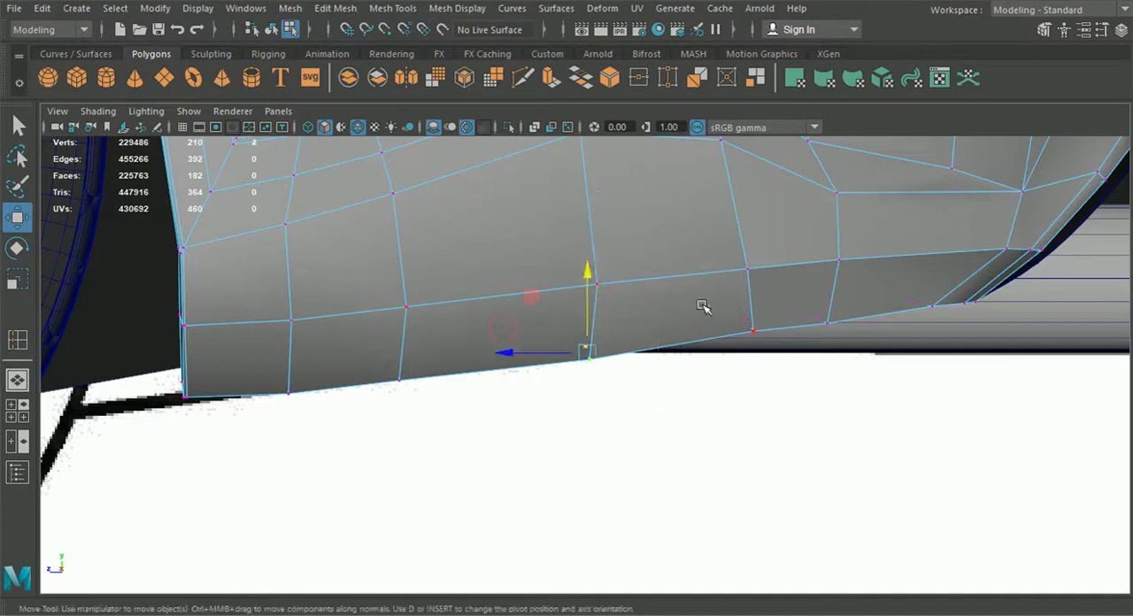
drag(759, 349, 760, 350)
drag(752, 250, 751, 257)
click(824, 321)
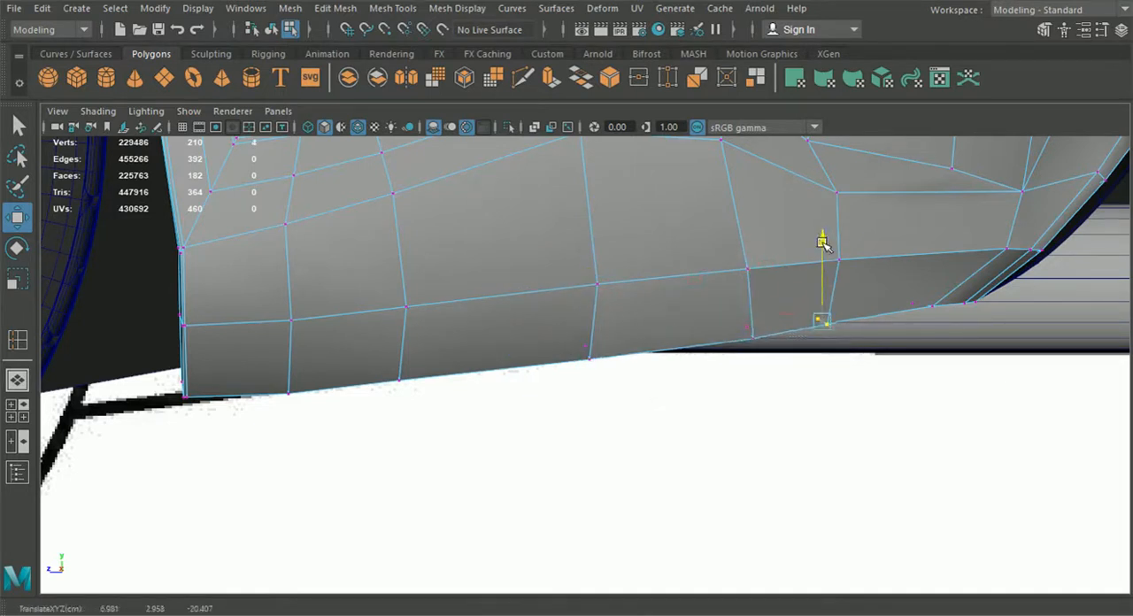
click(917, 306)
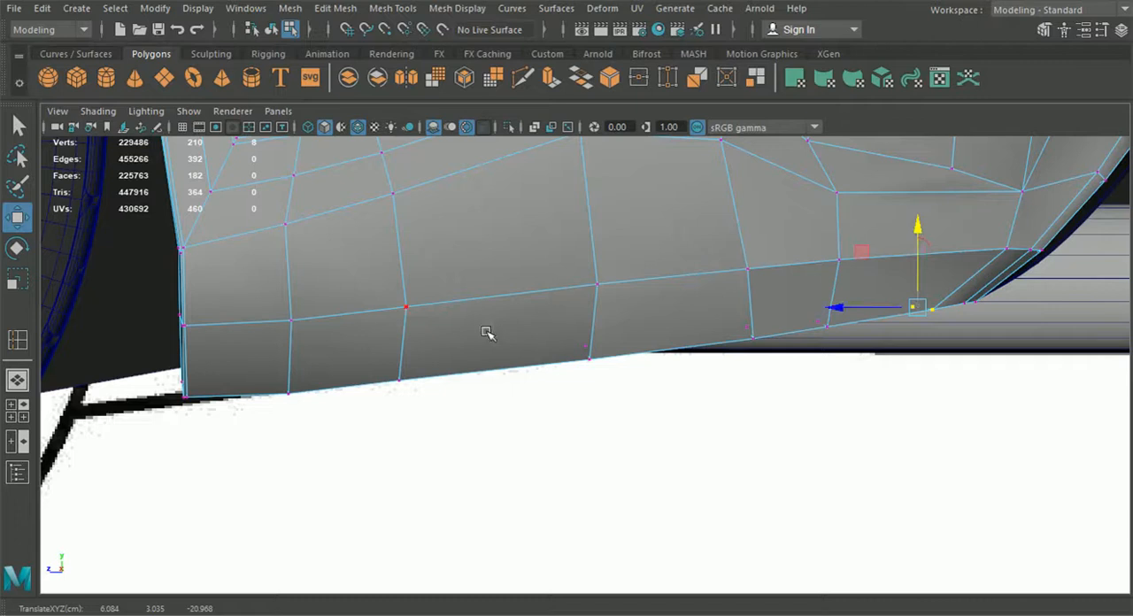
Step: Adjust the lower vertices near the wheel arch and lower the bumper's bottom front corner vertices slightly
alt+middle_drag(426, 336, 575, 375)
scroll(575, 375, up, 2)
drag(382, 328, 469, 383)
drag(414, 304, 413, 302)
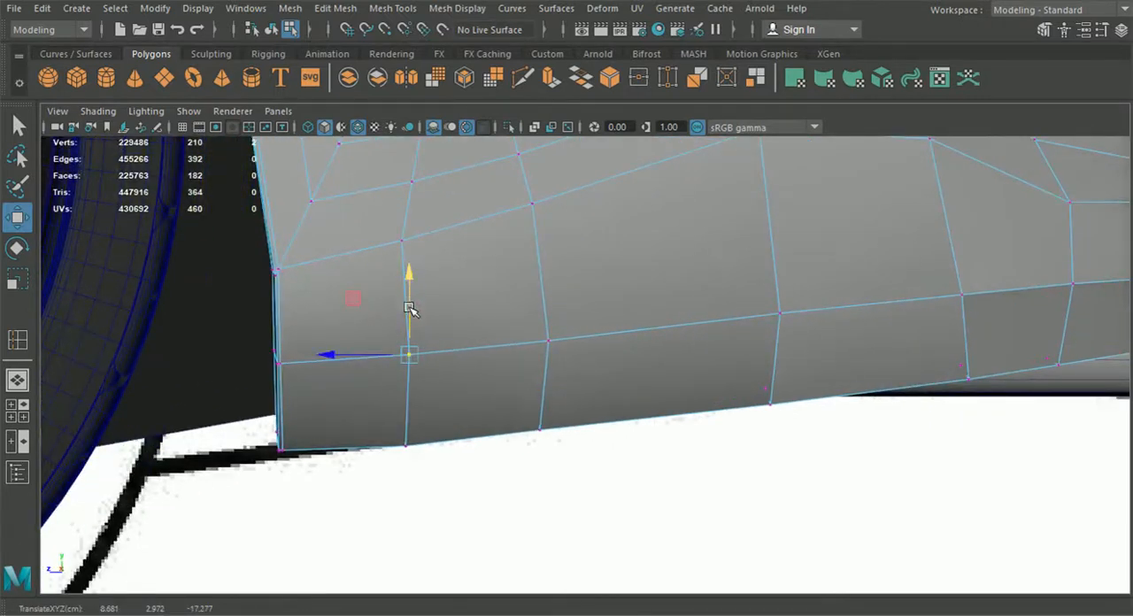
drag(248, 422, 293, 463)
drag(277, 357, 277, 364)
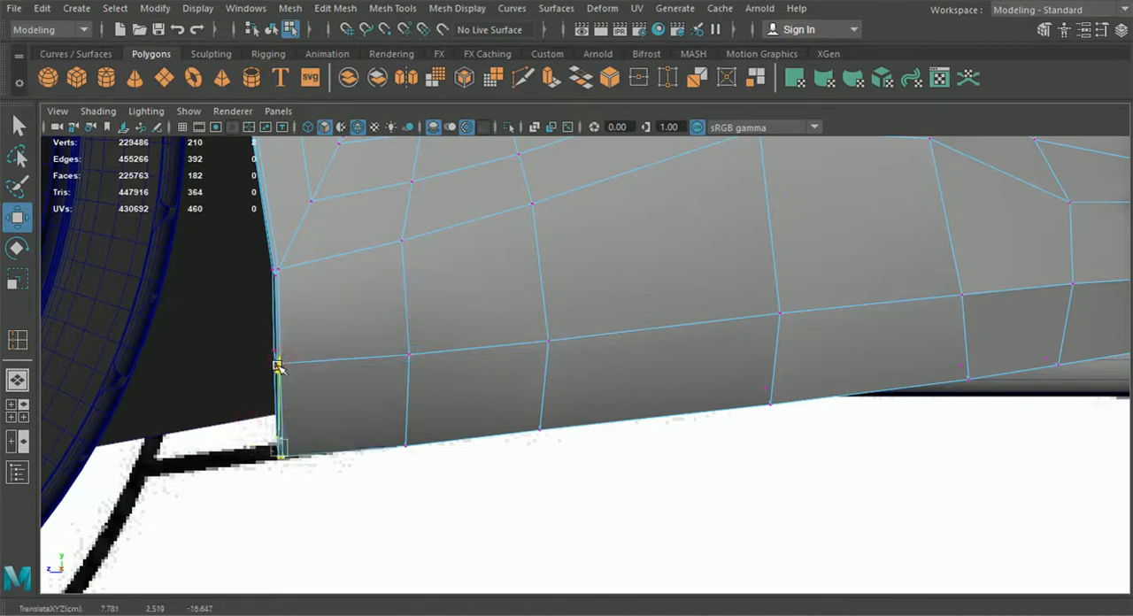
scroll(340, 375, down, 5)
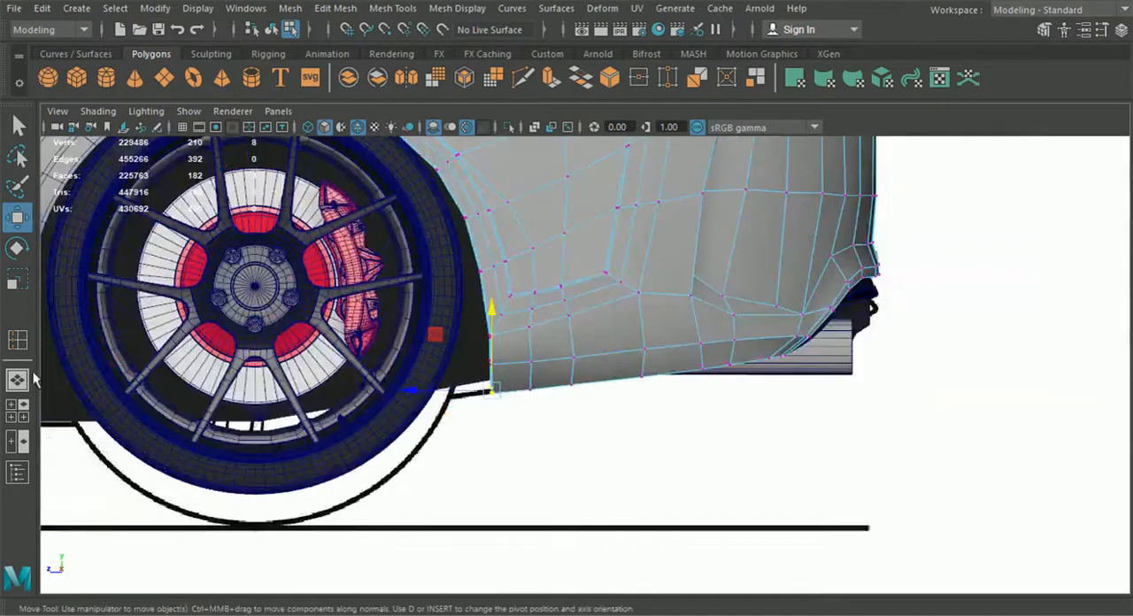
Step: Return to the single perspective view and select the bumper in object mode
click(22, 378)
alt+drag(494, 398, 380, 404)
click(270, 33)
click(310, 385)
click(430, 390)
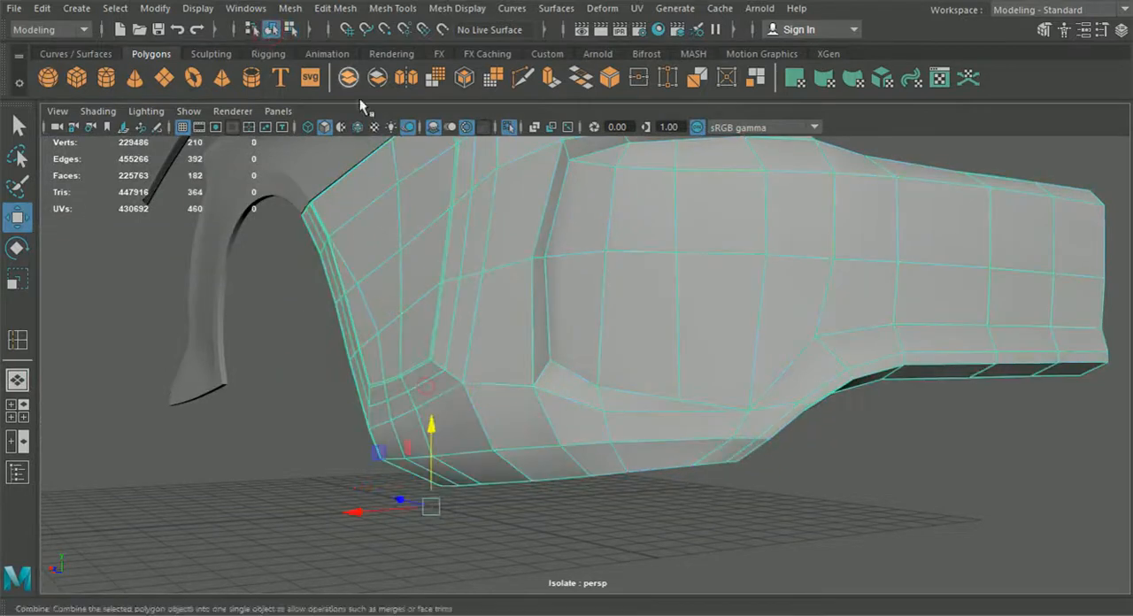
Step: Insert an edge loop along the bumper just above its bottom edge and adjust the loop's height slightly
click(341, 9)
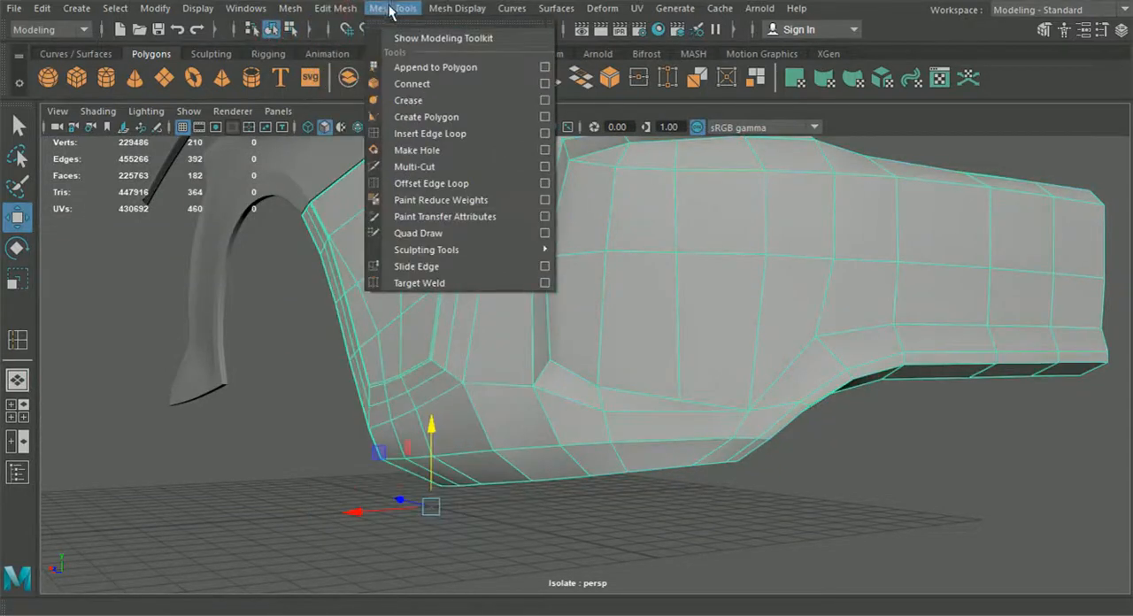
click(430, 133)
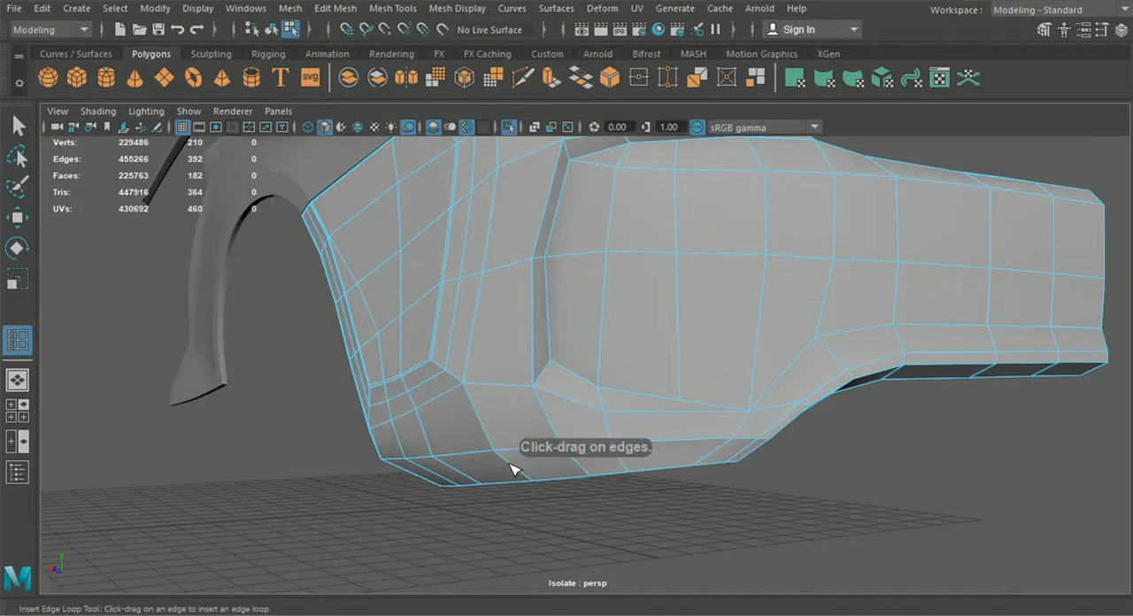
click(514, 474)
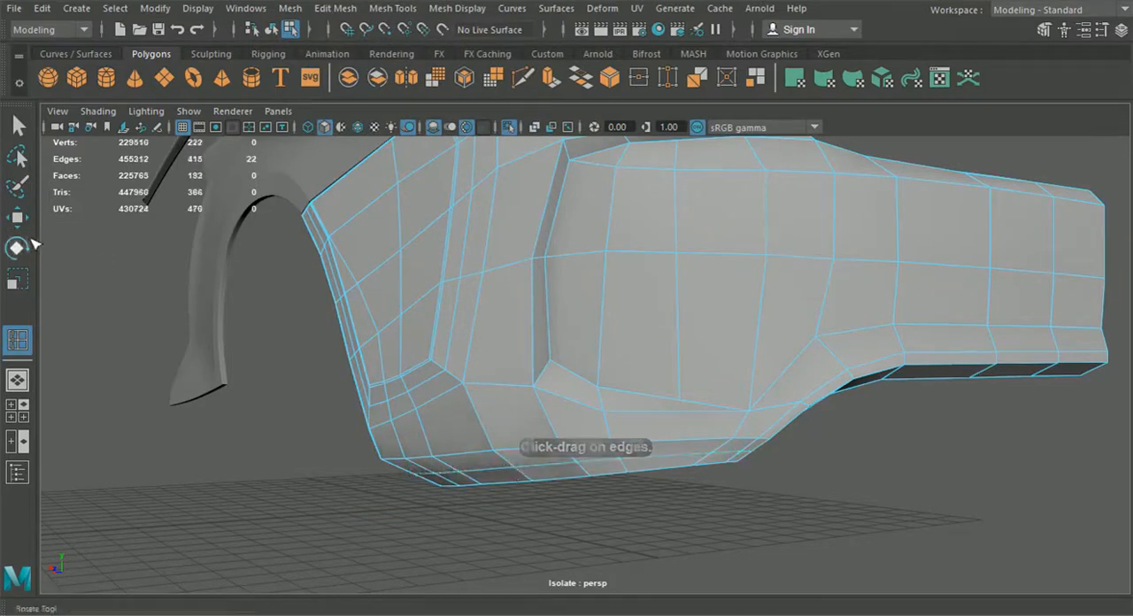
click(16, 217)
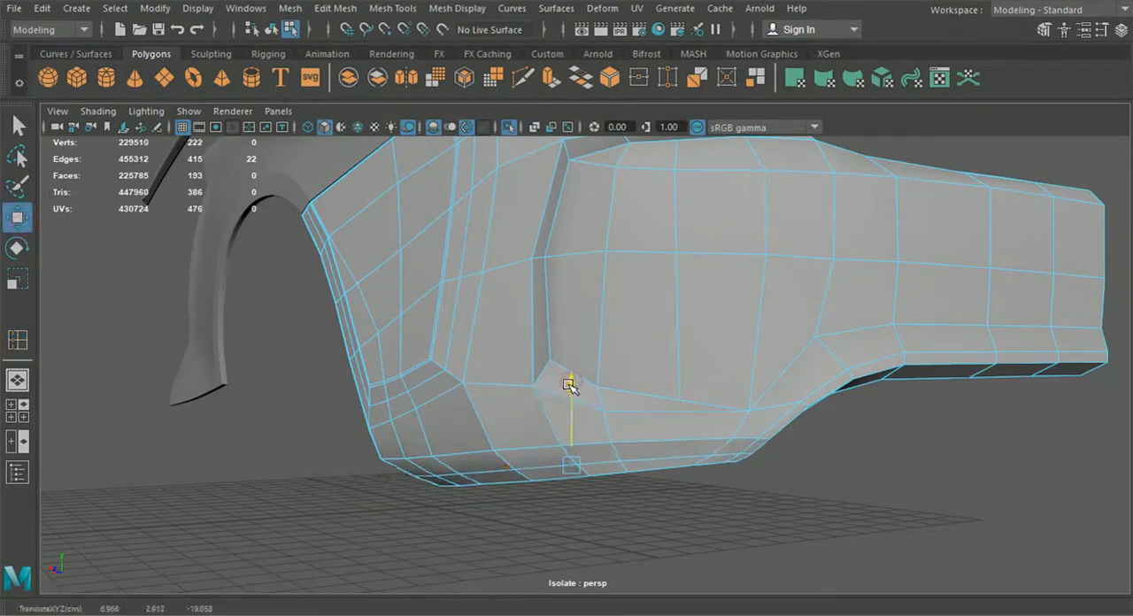
alt+drag(574, 387, 496, 310)
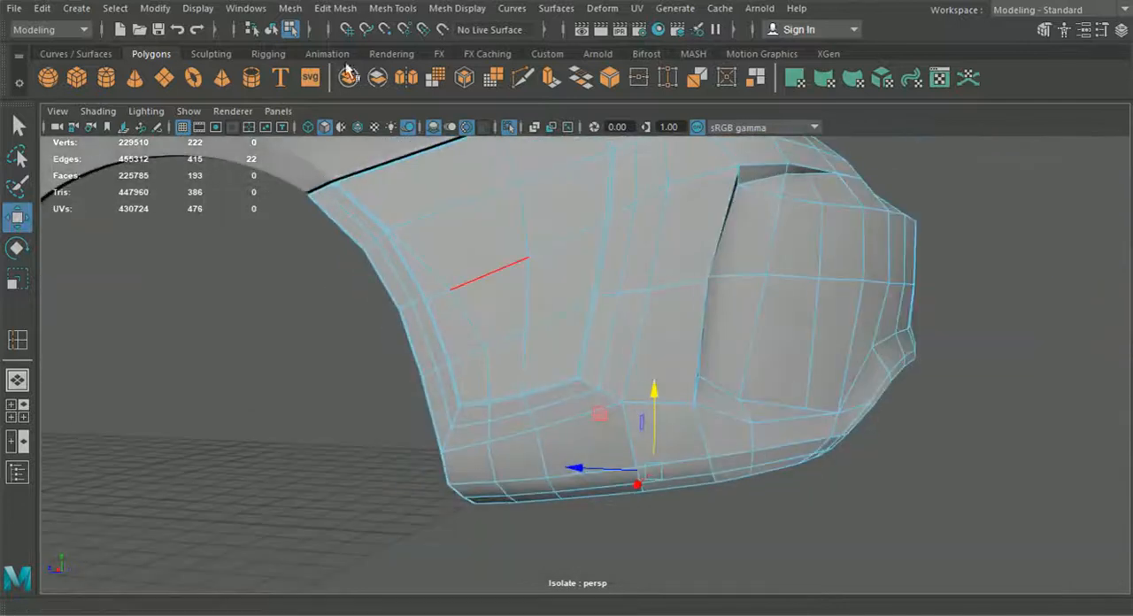
Step: Preview the bumper smoothed in object mode to check the bottom edge, then return it to the unsmoothed display
click(273, 27)
click(363, 399)
alt+drag(363, 399, 873, 338)
alt+drag(596, 358, 667, 353)
alt+drag(579, 383, 531, 472)
click(530, 397)
key(1)
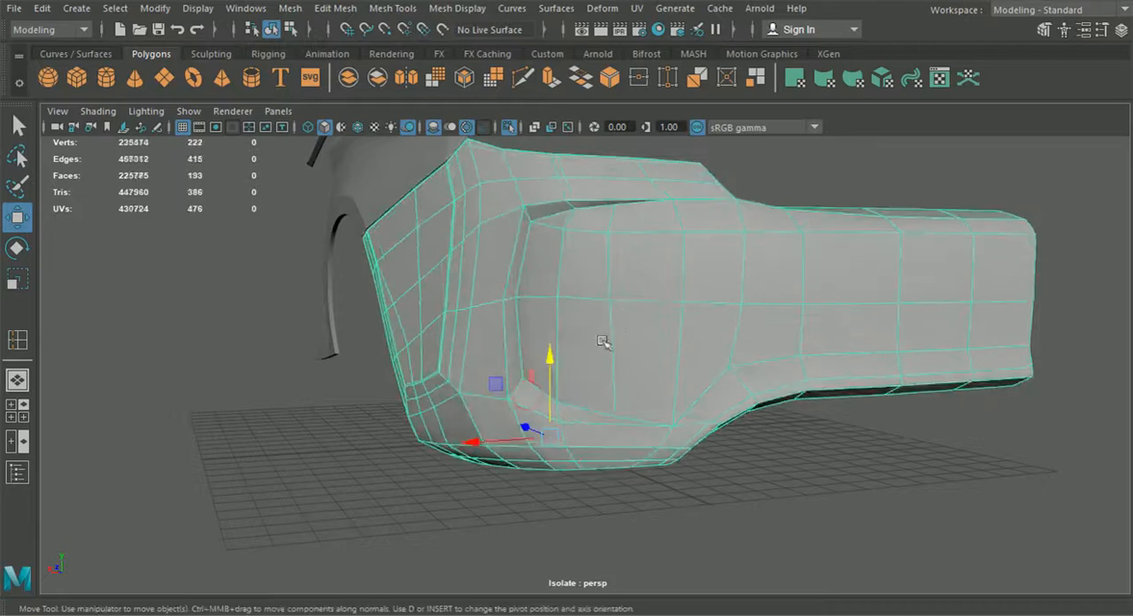
scroll(607, 299, up, 5)
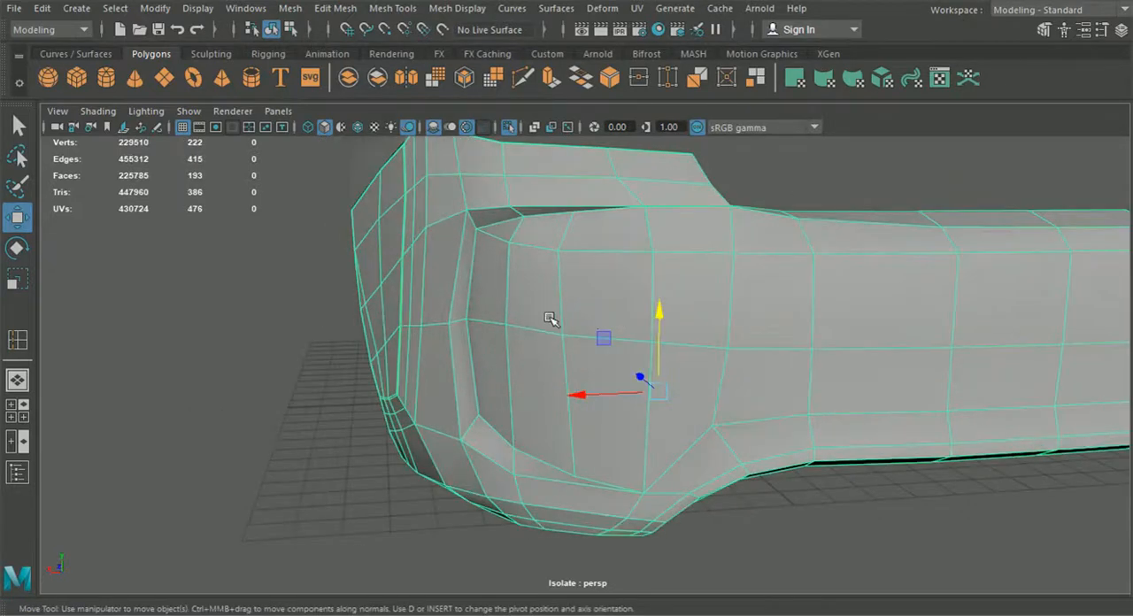
click(392, 8)
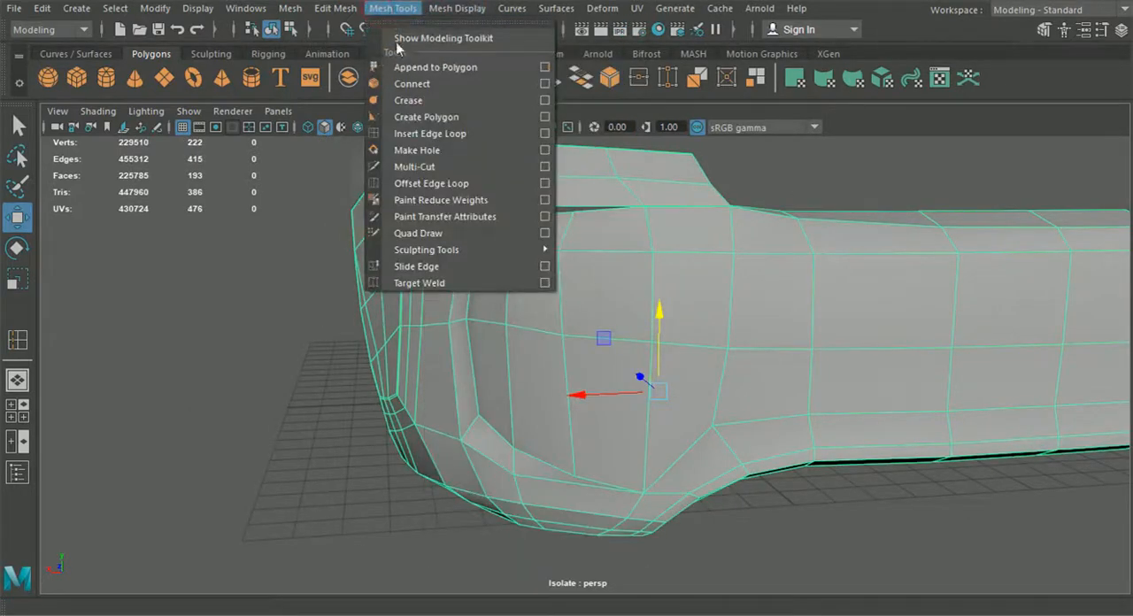
click(430, 134)
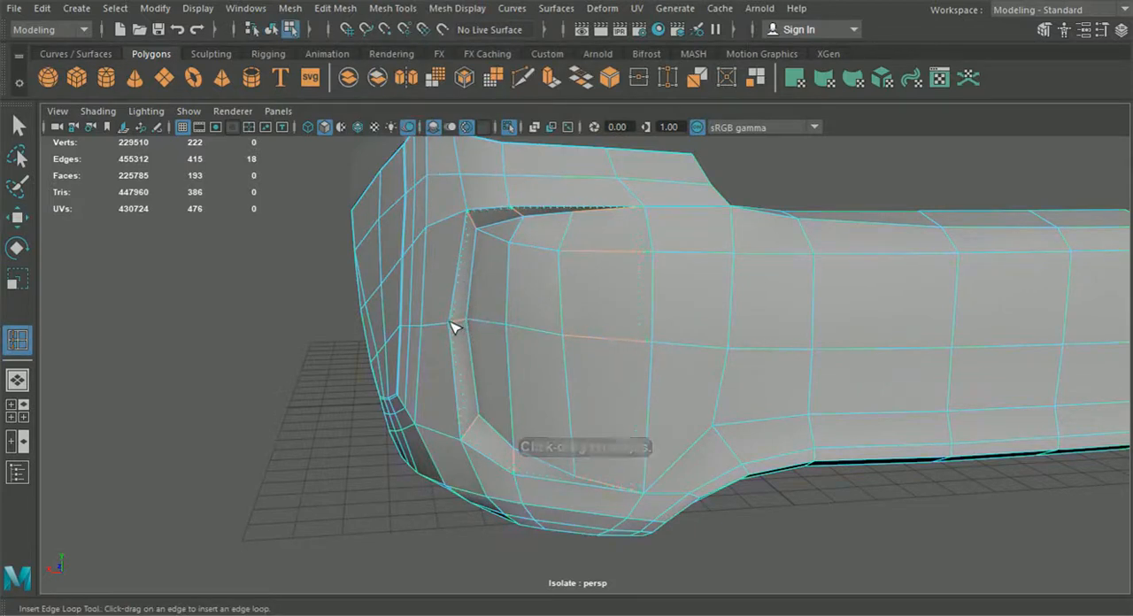
drag(450, 322, 451, 321)
alt+middle_drag(494, 300, 502, 307)
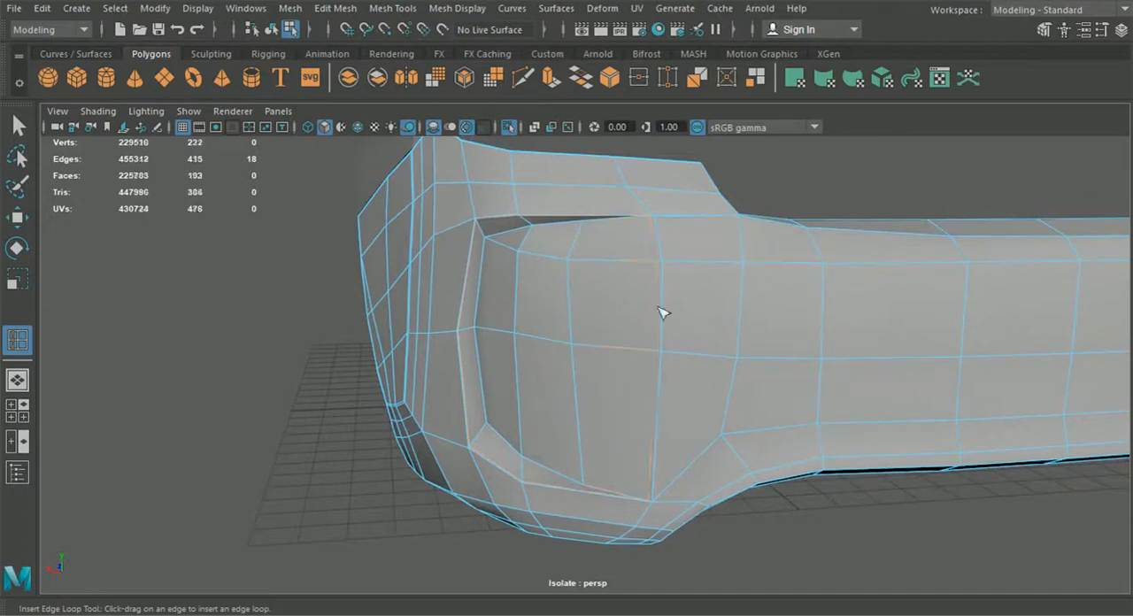
Step: Cut a support edge with Multi-Cut from the seam vertex along the upper edge of the bumper's recess
click(521, 79)
scroll(585, 197, up, 4)
alt+middle_drag(585, 197, 569, 253)
alt+drag(571, 227, 518, 248)
alt+middle_drag(518, 248, 539, 312)
alt+right_drag(539, 311, 625, 282)
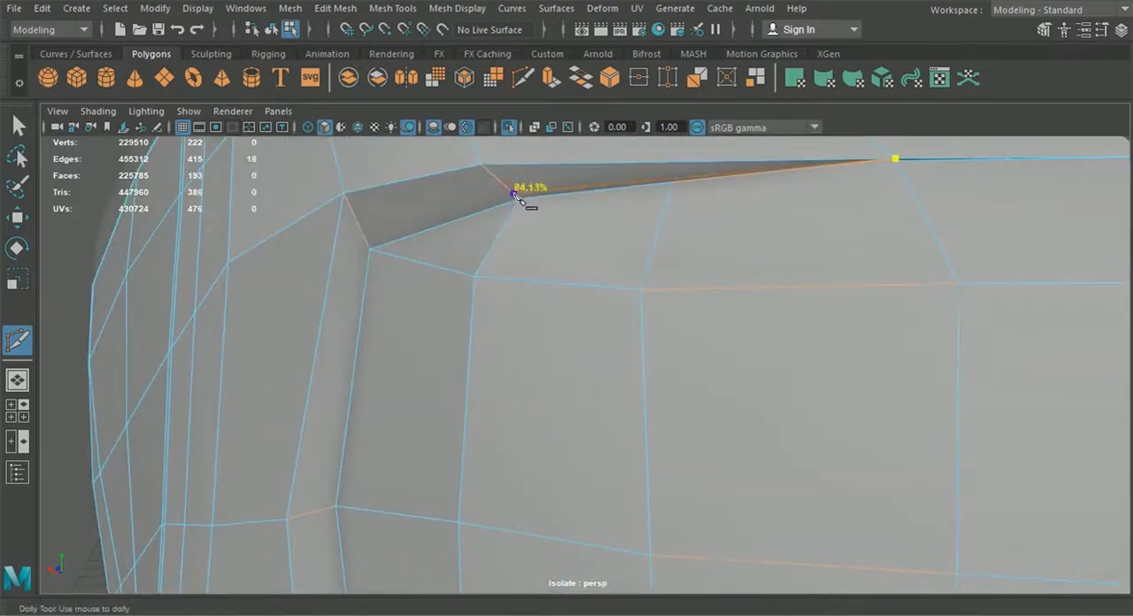
click(518, 196)
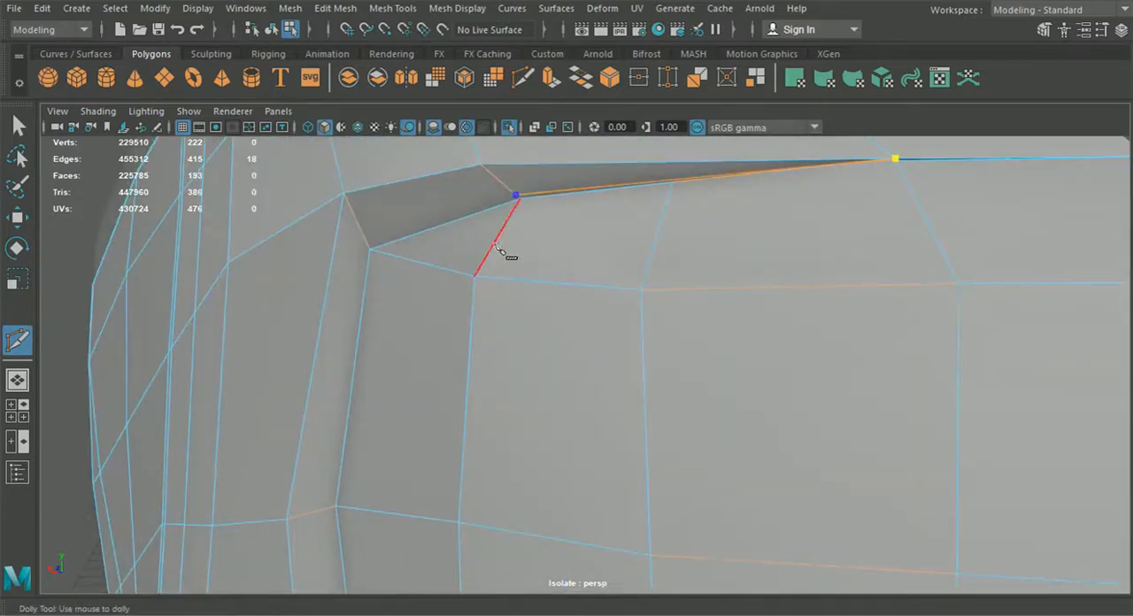
key(Return)
Step: Adjust the position of the middle vertex along the recess's upper edge
alt+drag(506, 253, 390, 162)
click(19, 216)
right_drag(410, 286, 329, 129)
alt+drag(577, 451, 596, 568)
click(625, 378)
middle_drag(604, 421, 589, 399)
middle_drag(561, 455, 564, 450)
alt+drag(564, 449, 610, 416)
alt+drag(611, 282, 521, 321)
alt+drag(587, 252, 740, 233)
click(523, 79)
scroll(576, 398, up, 4)
alt+drag(575, 397, 566, 494)
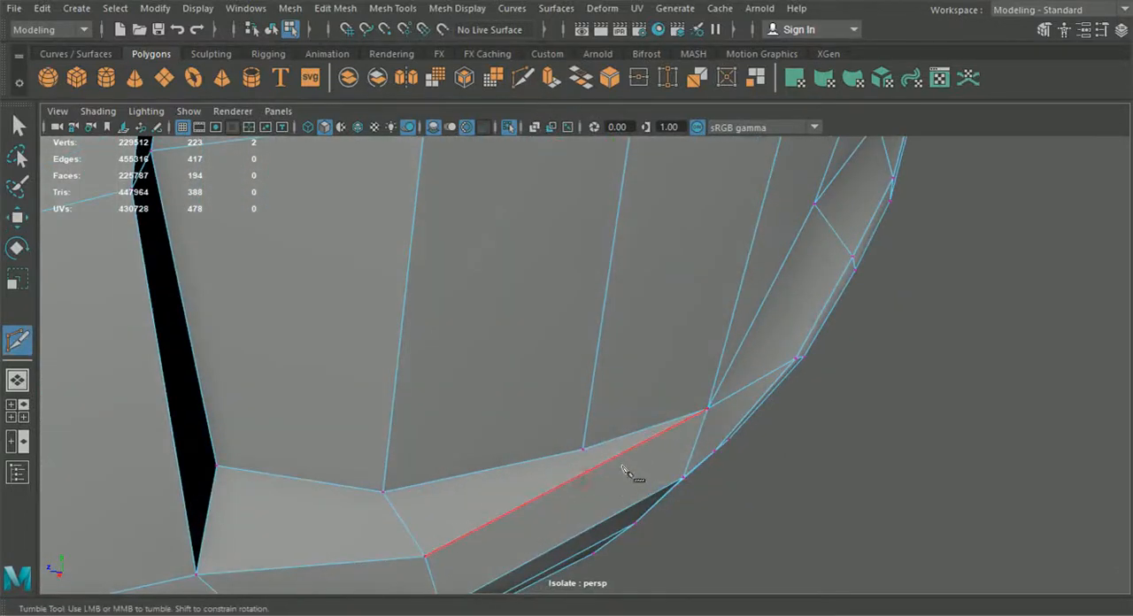
click(392, 506)
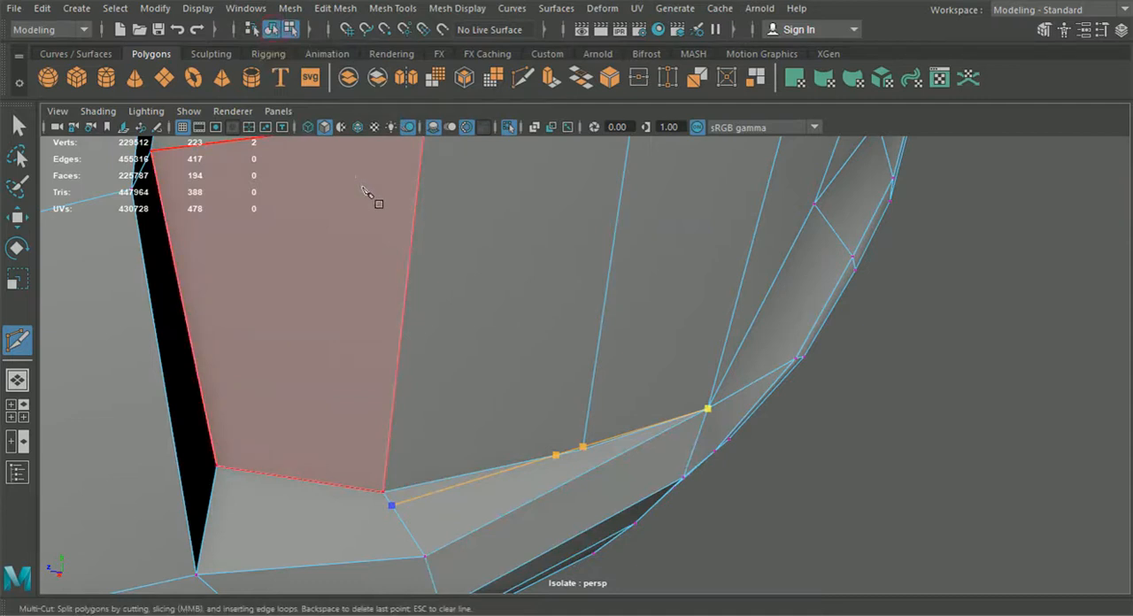
key(Return)
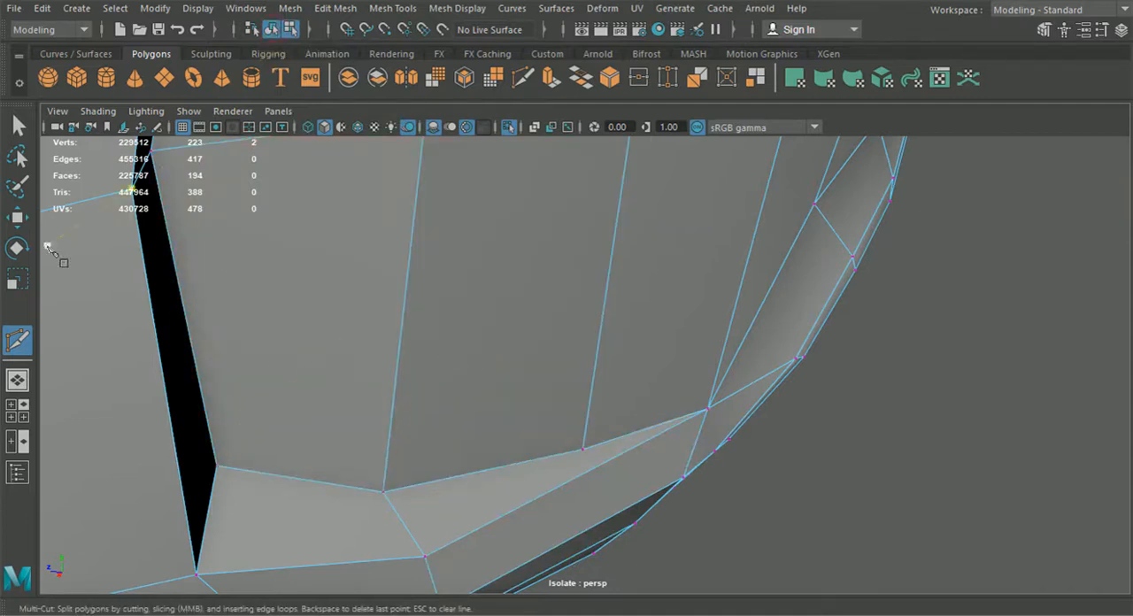
Step: Move the middle vertex of the recess's lower edge slightly inward and upward, and cut a support edge along that lower edge
click(17, 219)
drag(611, 458, 563, 428)
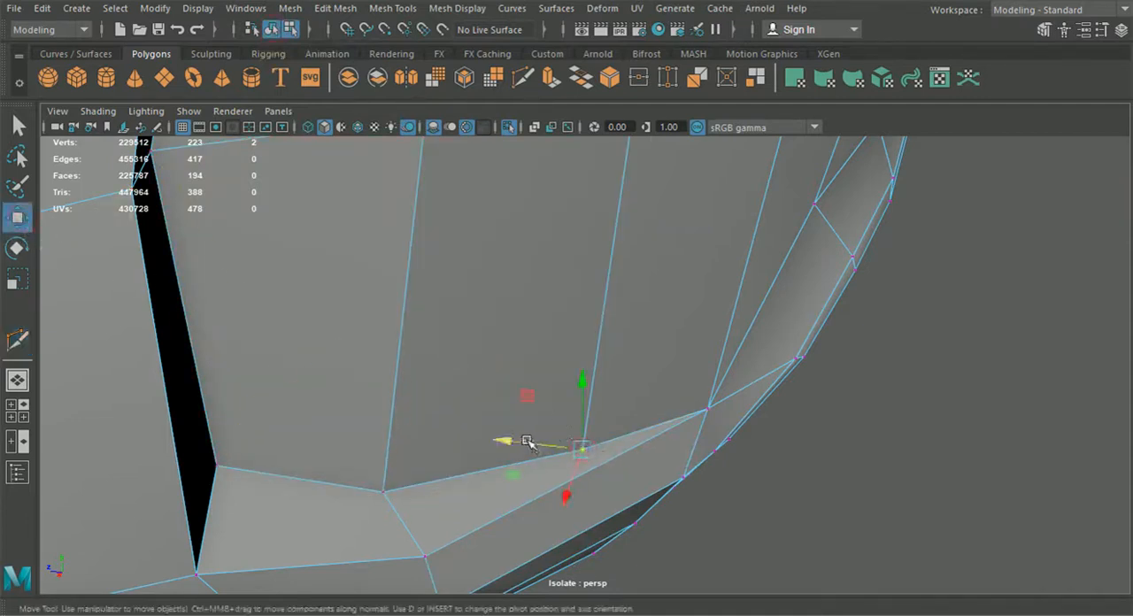
drag(568, 481, 540, 436)
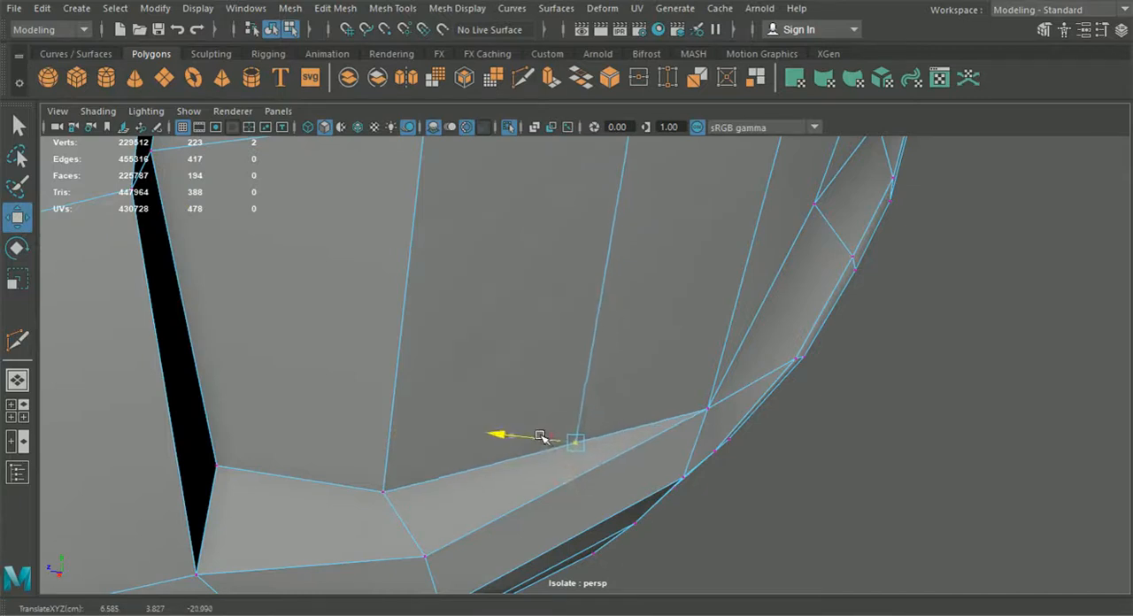
click(523, 78)
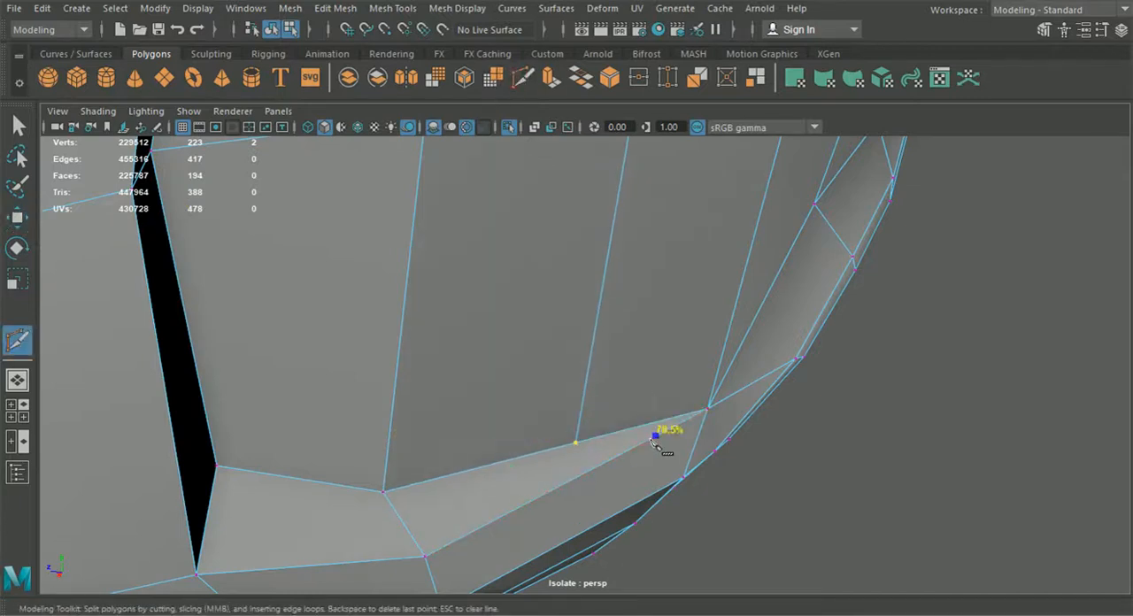
click(386, 498)
right_click(307, 496)
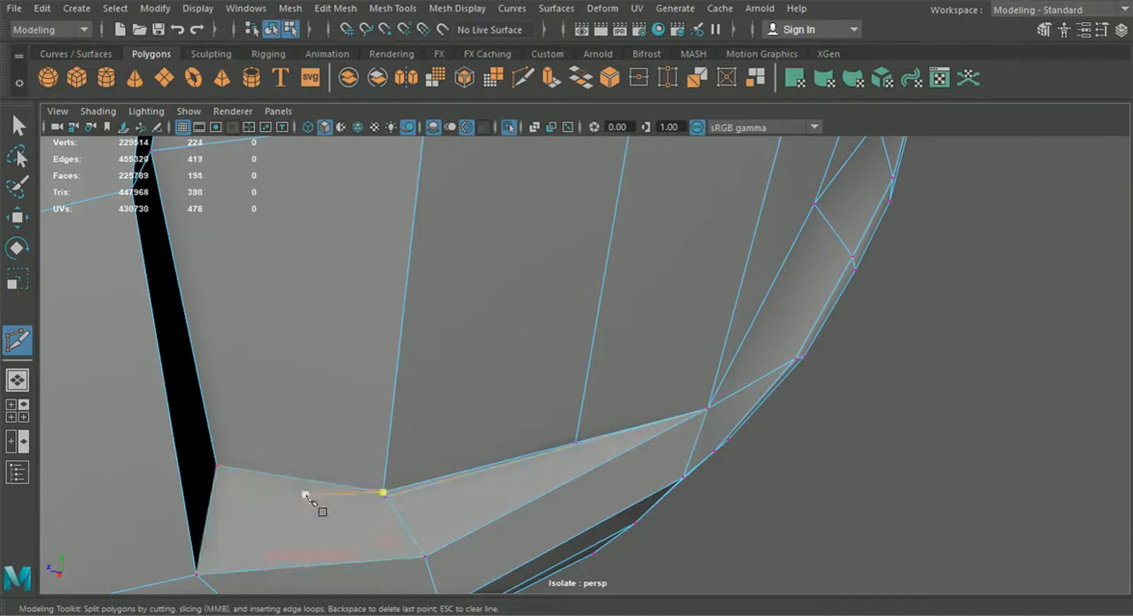
Step: Continue the support cut around the recess's lower corner, up its side and round to the upper support edge
scroll(320, 493, down, 2)
alt+drag(370, 213, 258, 287)
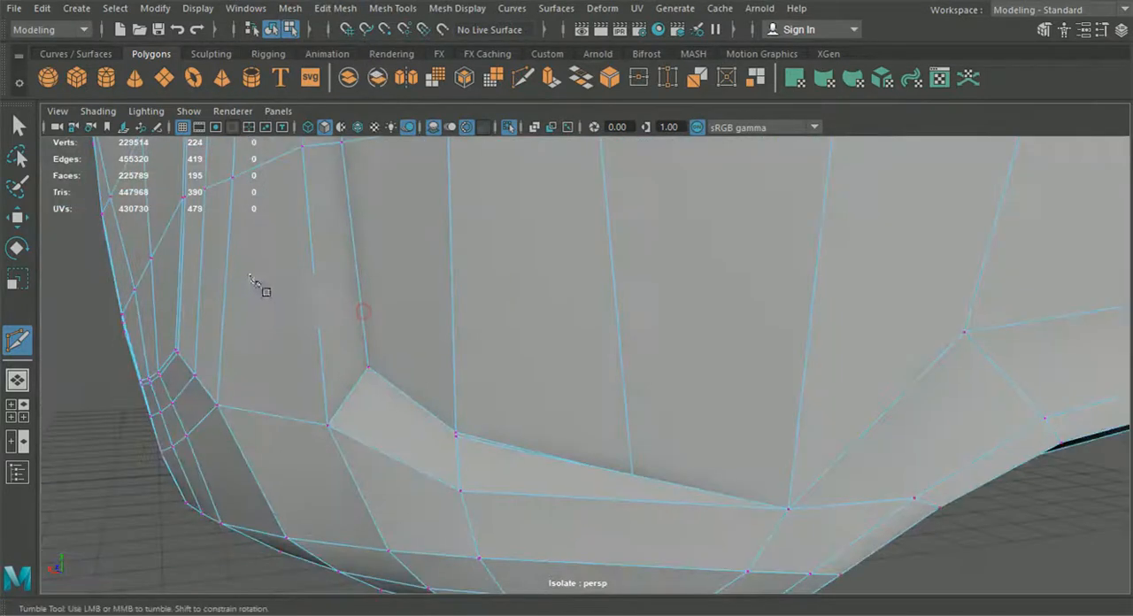
alt+middle_drag(325, 322, 331, 333)
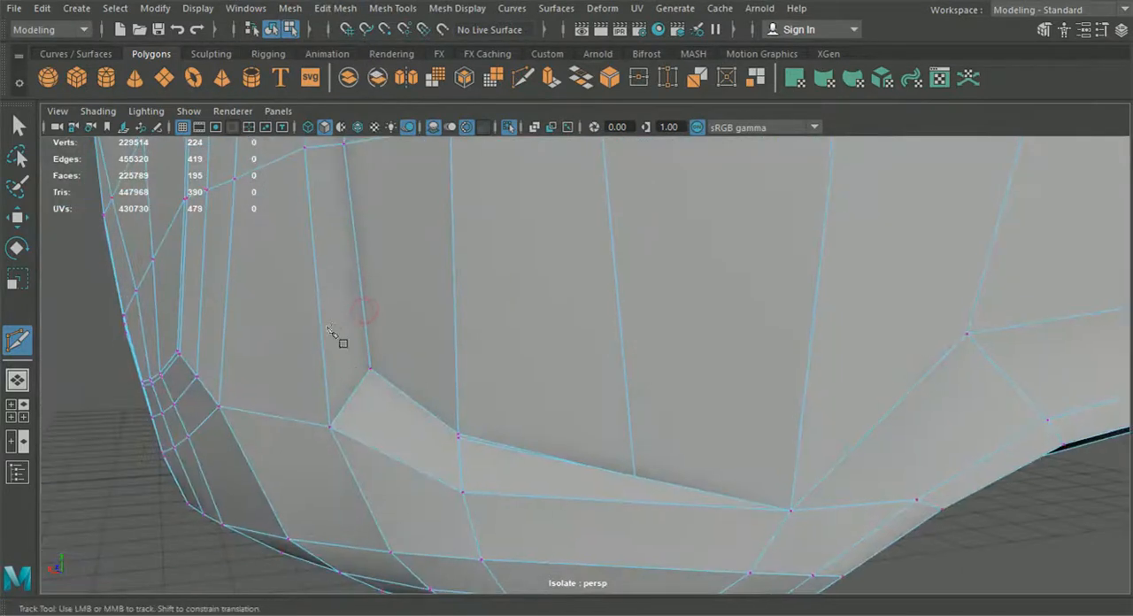
click(457, 438)
alt+middle_drag(368, 375, 408, 475)
scroll(408, 475, up, 1)
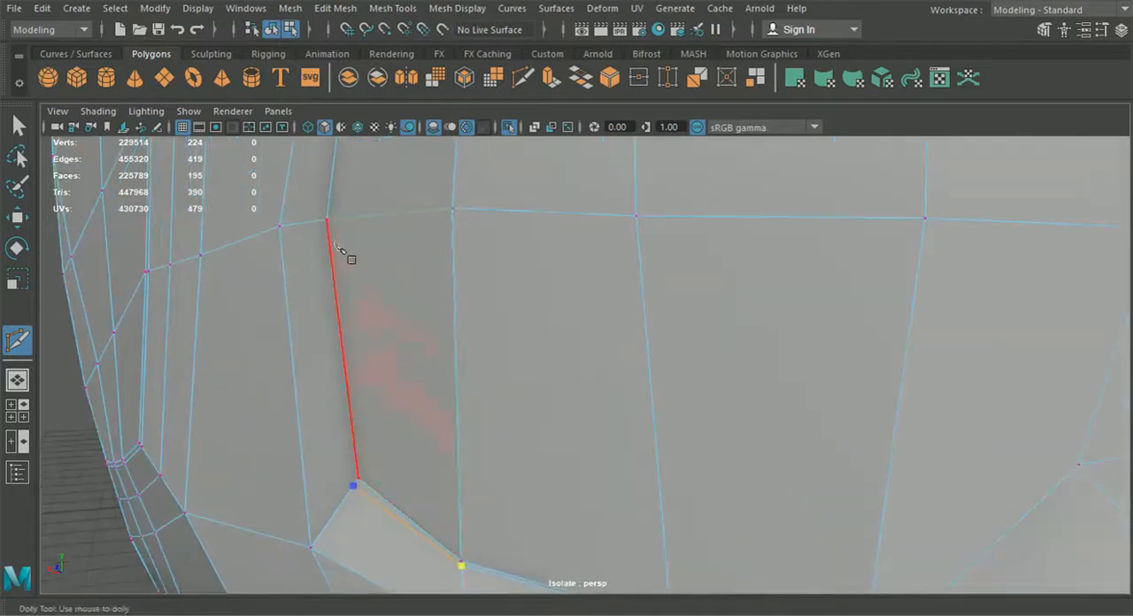
alt+middle_drag(334, 205, 280, 526)
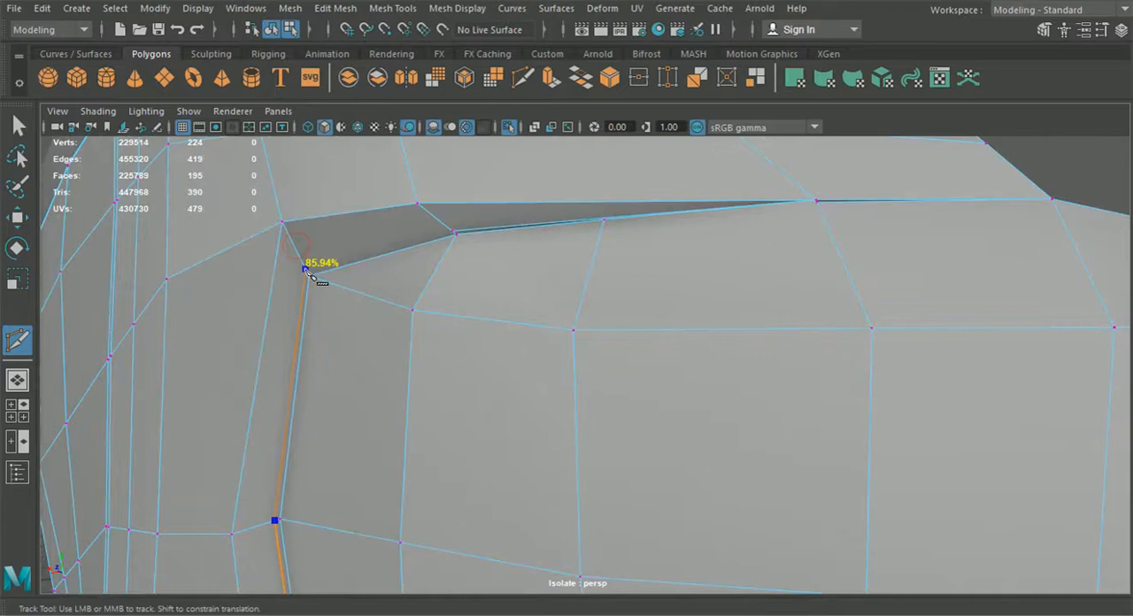
click(305, 271)
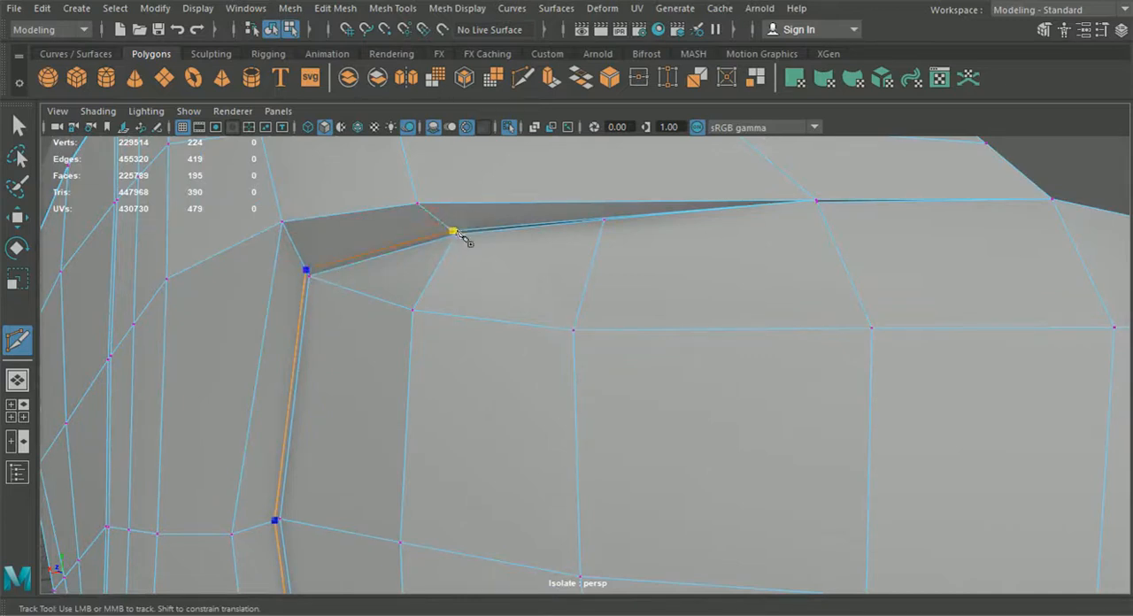
click(453, 232)
scroll(506, 332, down, 2)
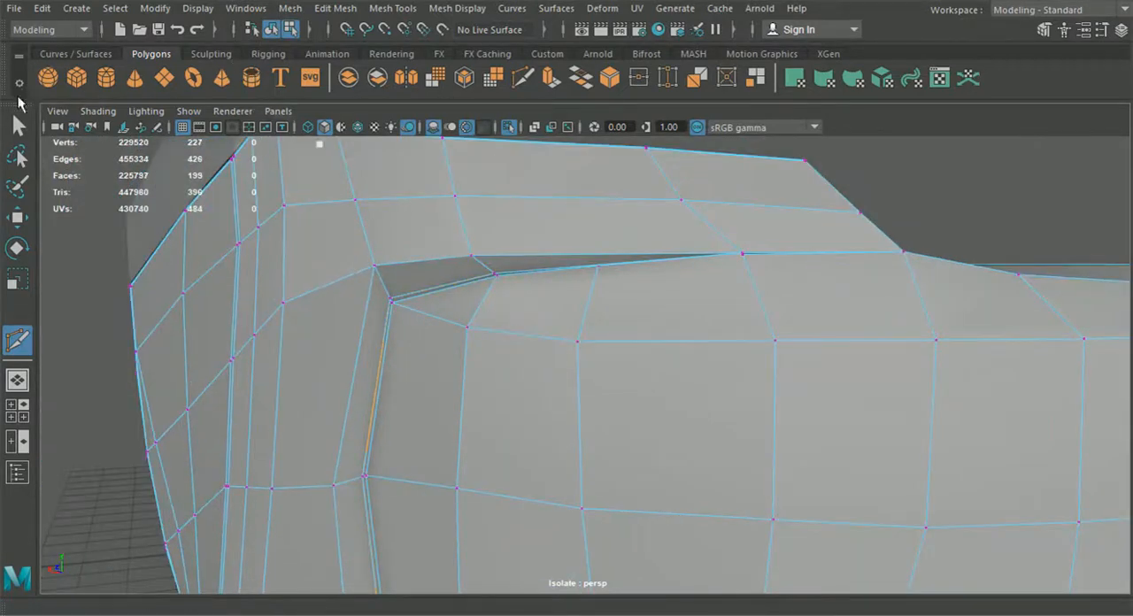
Step: Preview the smoothed bumper in object mode to inspect the recess border, then switch the smooth preview off
click(16, 126)
click(271, 32)
scroll(230, 341, down, 4)
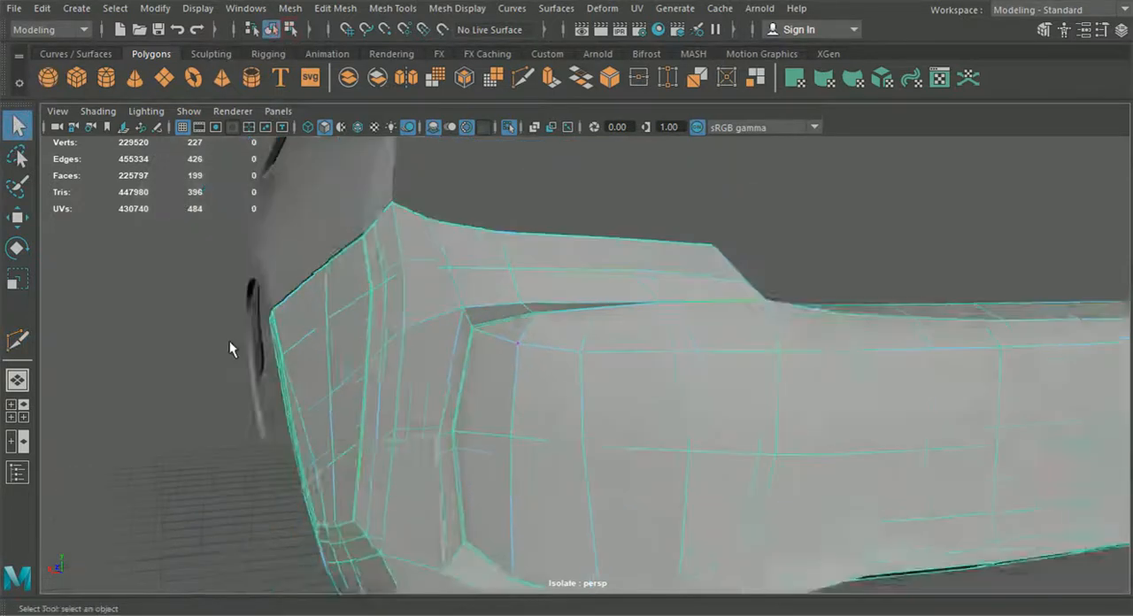
click(180, 353)
click(380, 349)
key(3)
click(259, 418)
alt+drag(259, 425, 193, 516)
click(623, 419)
alt+drag(624, 419, 670, 449)
key(1)
Step: Snap together the separated vertices where the recess's upper edge meets the open seam and merge them
scroll(636, 381, up, 4)
alt+drag(637, 381, 681, 358)
alt+middle_drag(682, 358, 656, 389)
scroll(629, 426, up, 4)
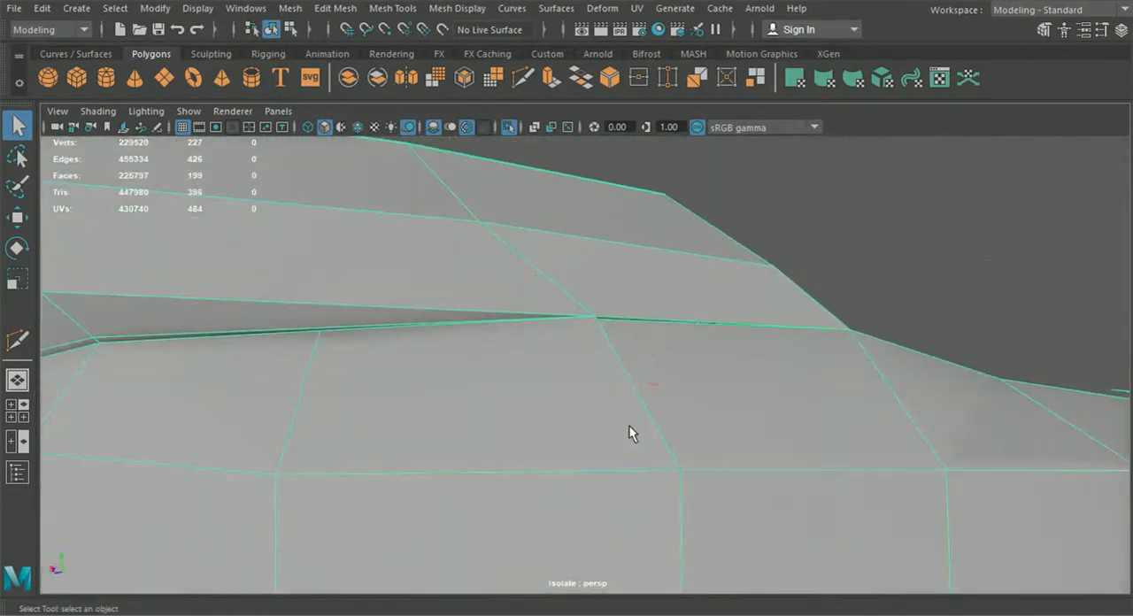
alt+drag(630, 426, 592, 412)
mouse_move(592, 411)
alt+right_down()
mouse_move(466, 405)
mouse_move(571, 414)
alt+right_up()
alt+drag(571, 415, 435, 463)
alt+drag(509, 483, 532, 493)
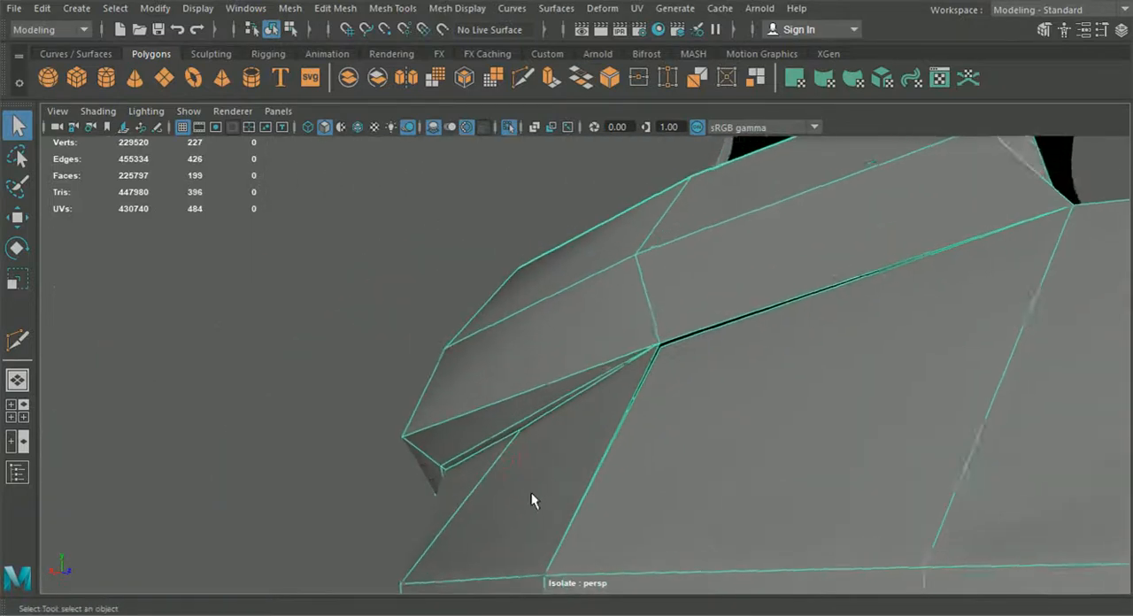
scroll(575, 465, up, 1)
right_drag(612, 159, 607, 144)
right_drag(712, 376, 655, 139)
right_drag(655, 144, 655, 144)
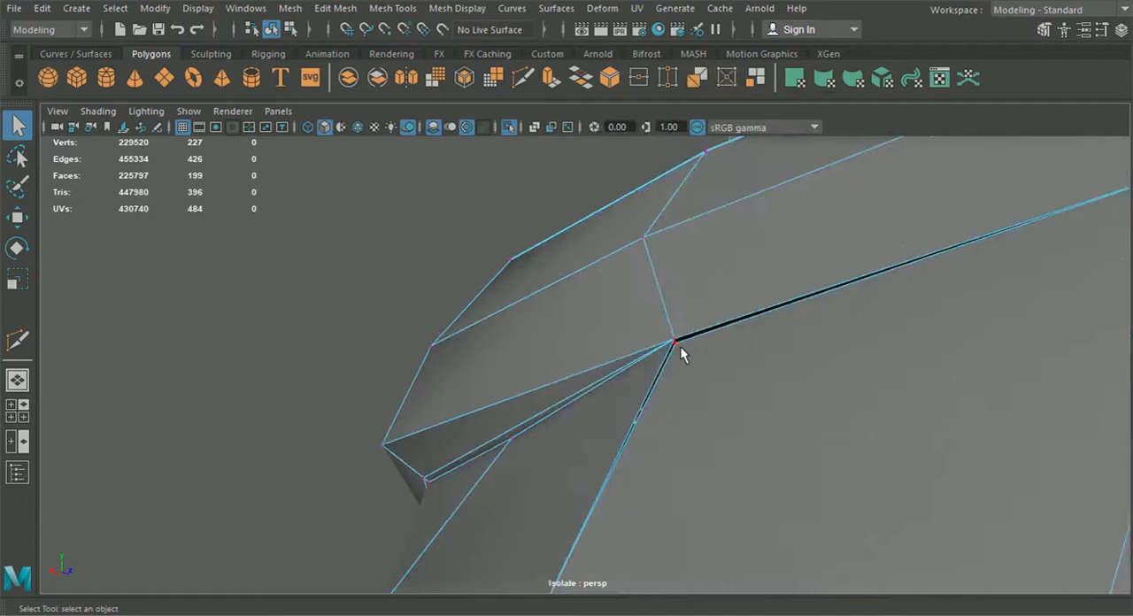
click(17, 218)
key(v)
drag(675, 342, 675, 337)
drag(753, 407, 665, 319)
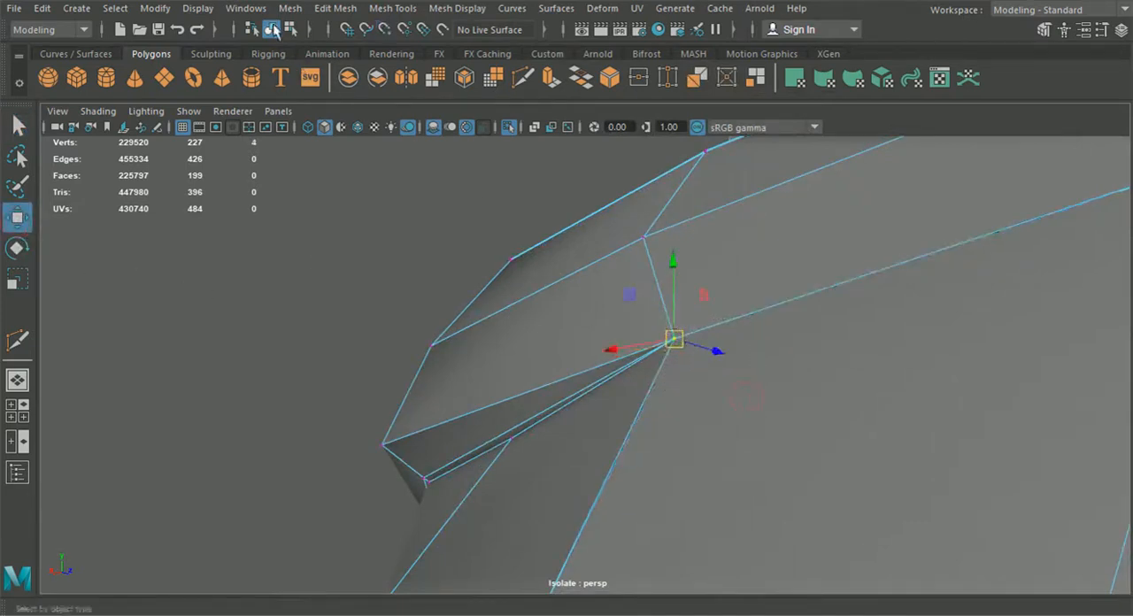
click(335, 8)
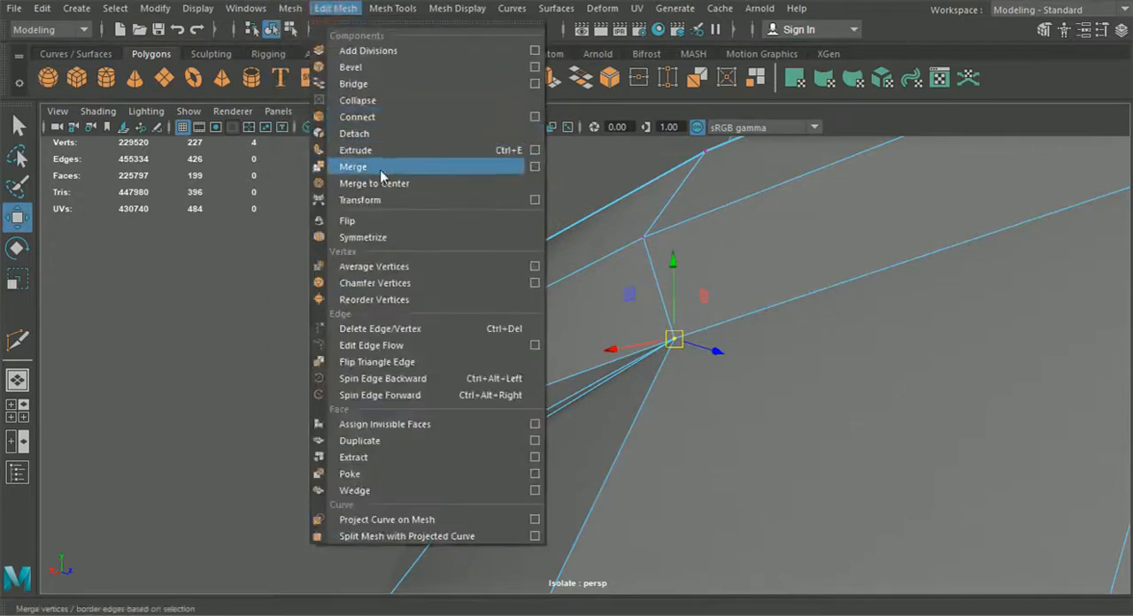
click(380, 172)
Step: Return the bumper to object mode and examine its smoothed recess and upper seam
key(t)
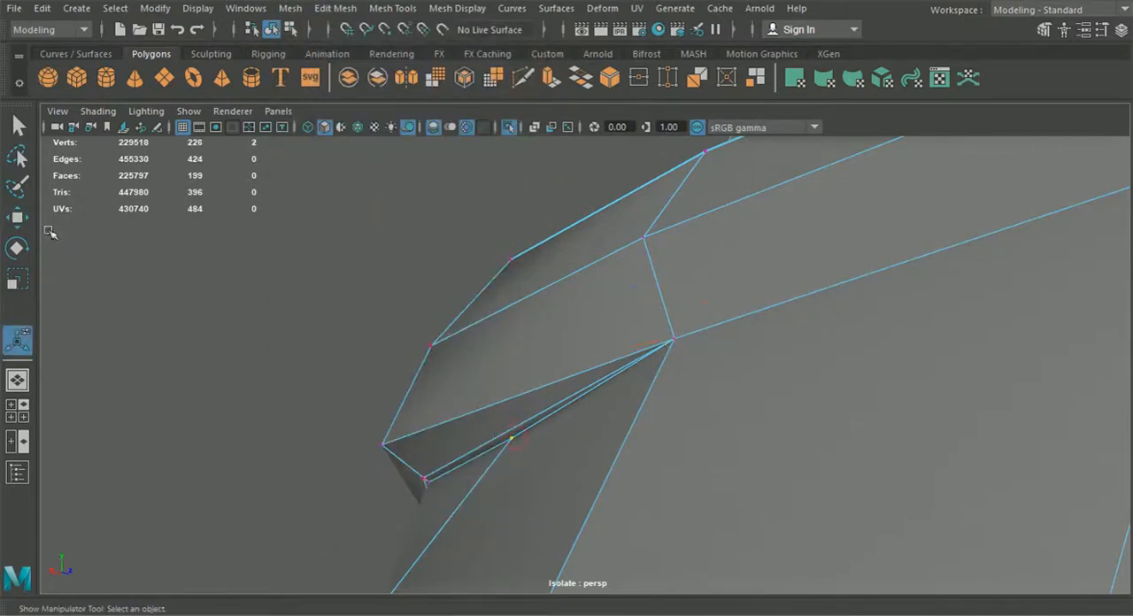
key(w)
alt+drag(557, 448, 584, 487)
key(q)
click(290, 29)
click(268, 54)
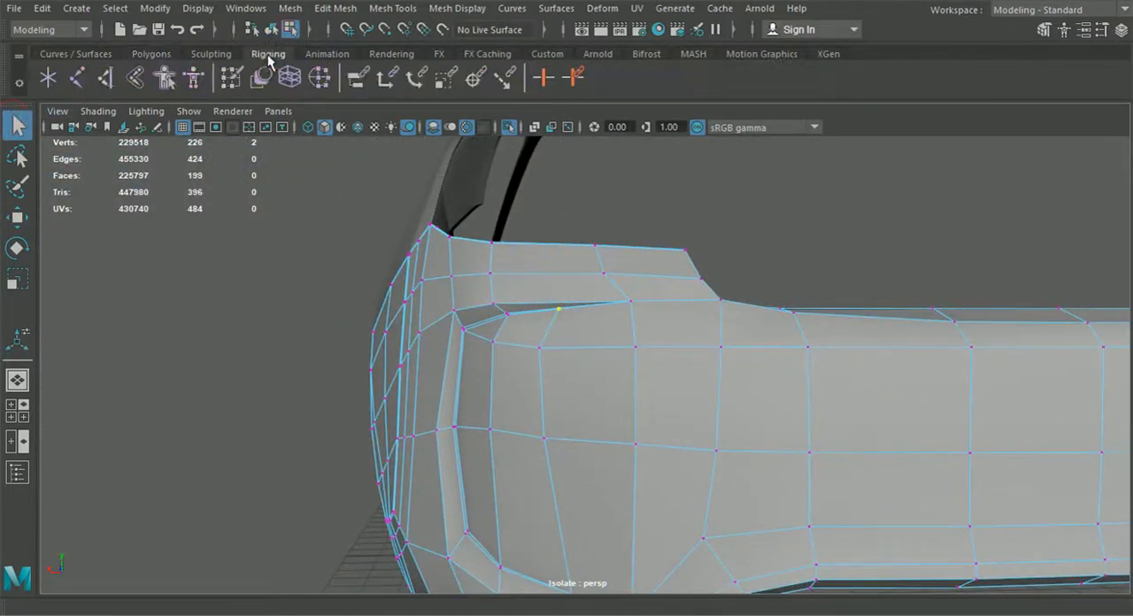
click(272, 30)
click(150, 54)
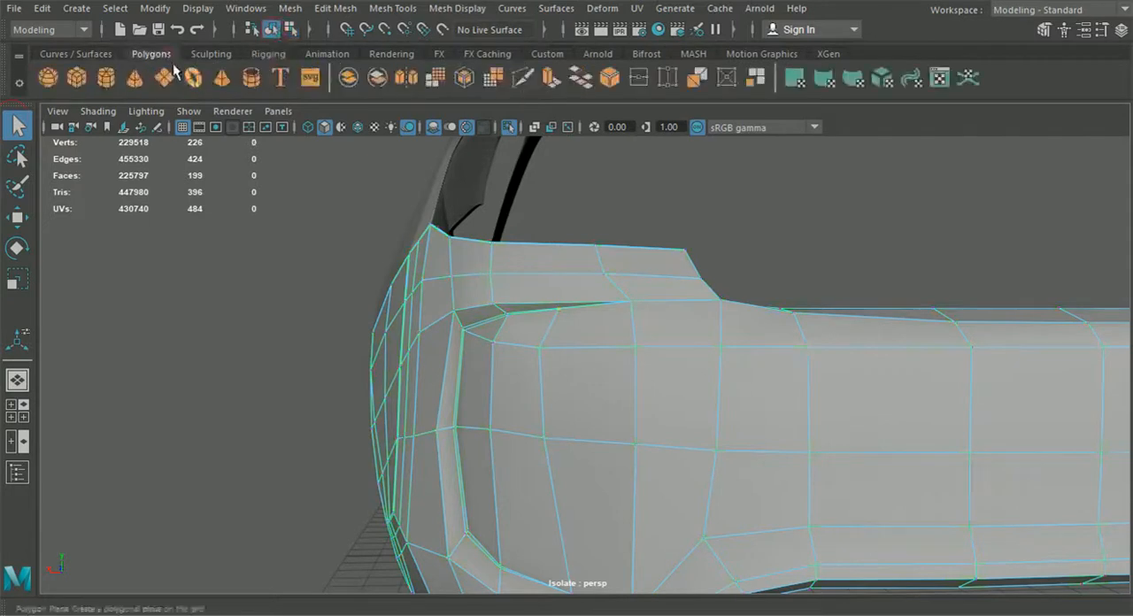
click(272, 382)
click(406, 372)
key(3)
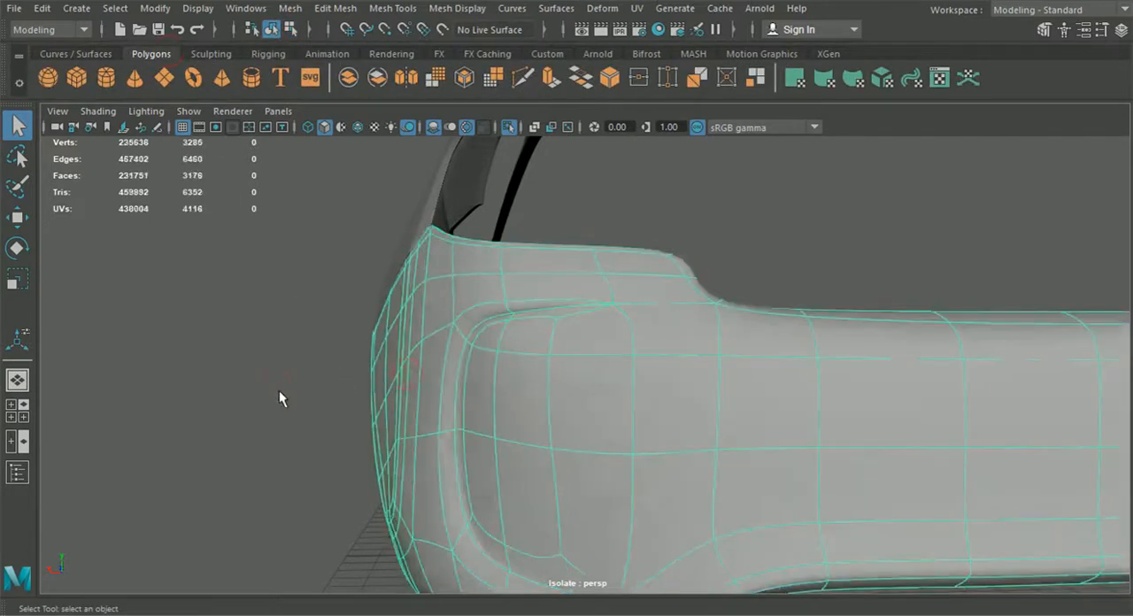
click(280, 392)
scroll(308, 421, down, 3)
alt+drag(310, 423, 427, 461)
alt+drag(414, 458, 478, 443)
scroll(518, 394, up, 5)
click(510, 385)
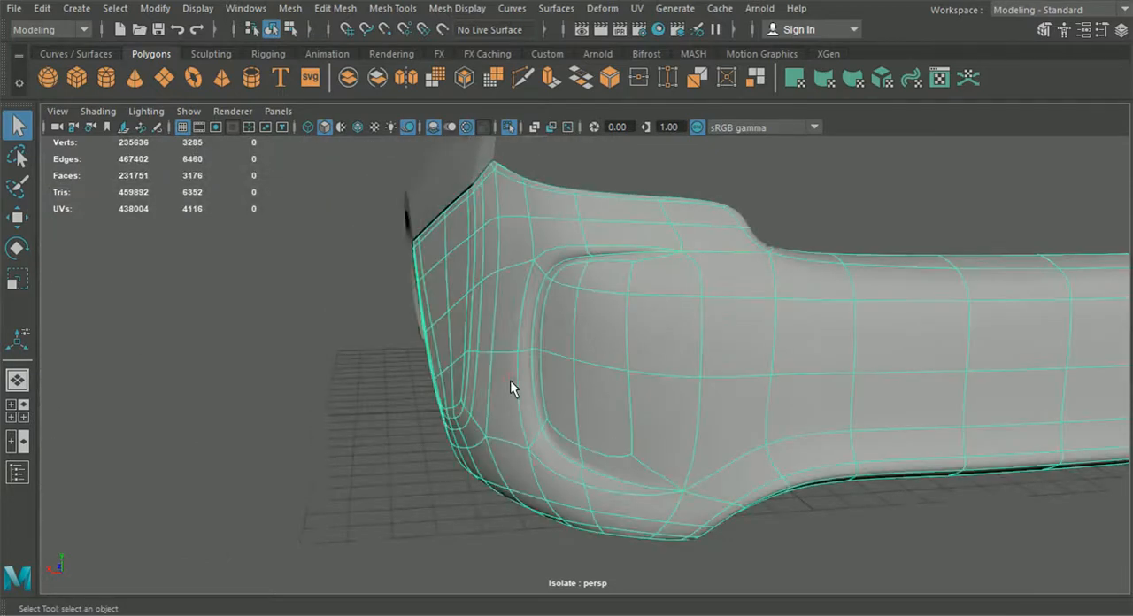
Step: Start a support cut along the rear bumper recess's outer upper edge, from its tapered end to the upper corner
key(1)
scroll(510, 380, up, 5)
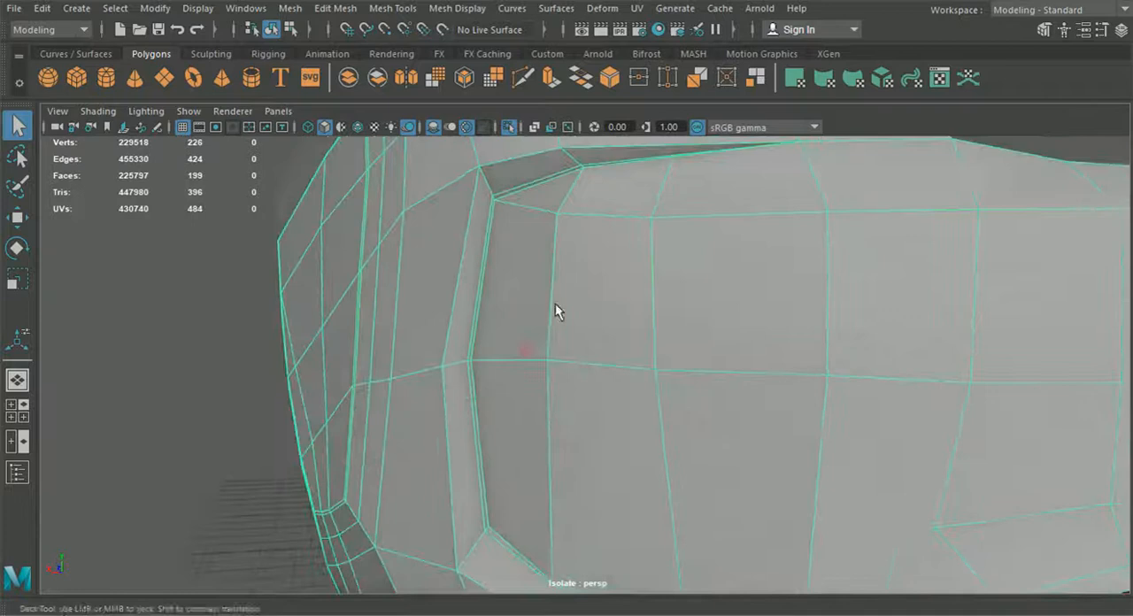
alt+drag(498, 390, 439, 177)
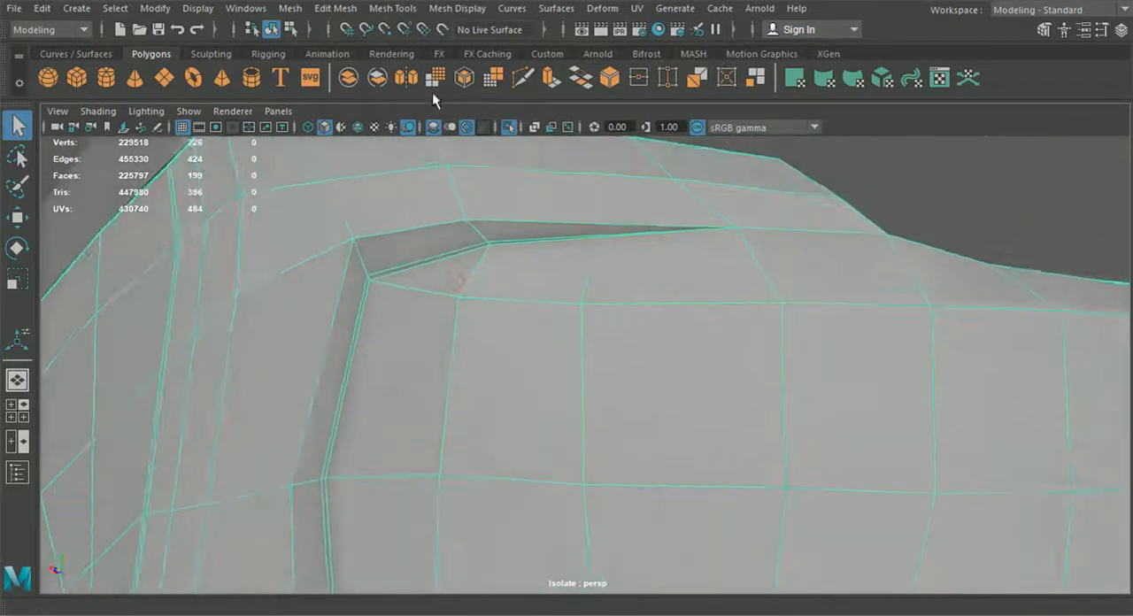
click(522, 78)
alt+drag(558, 265, 575, 278)
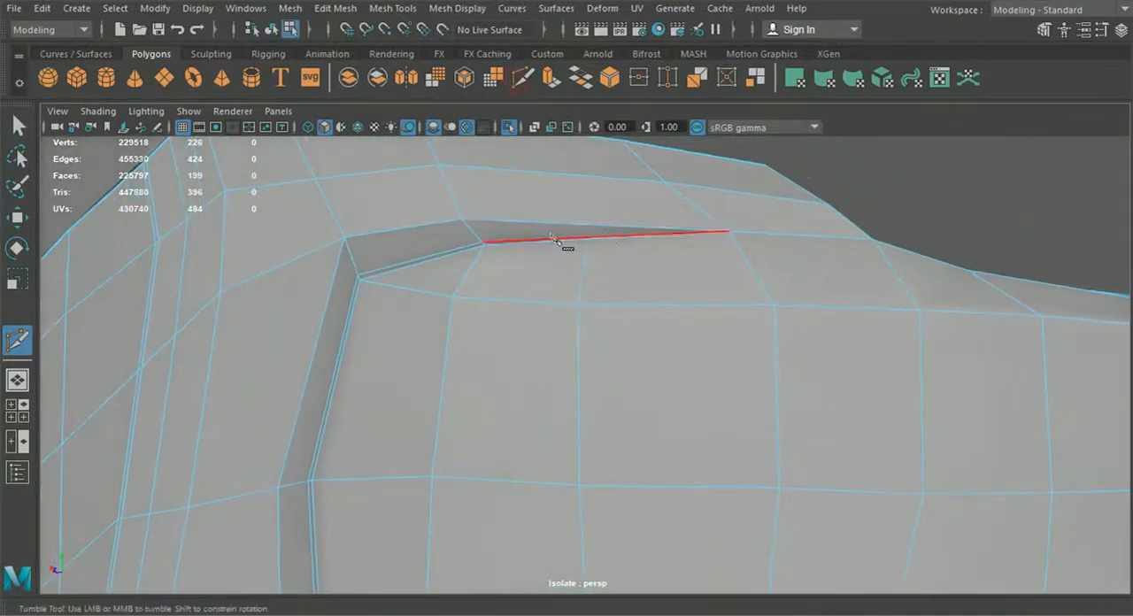
click(727, 231)
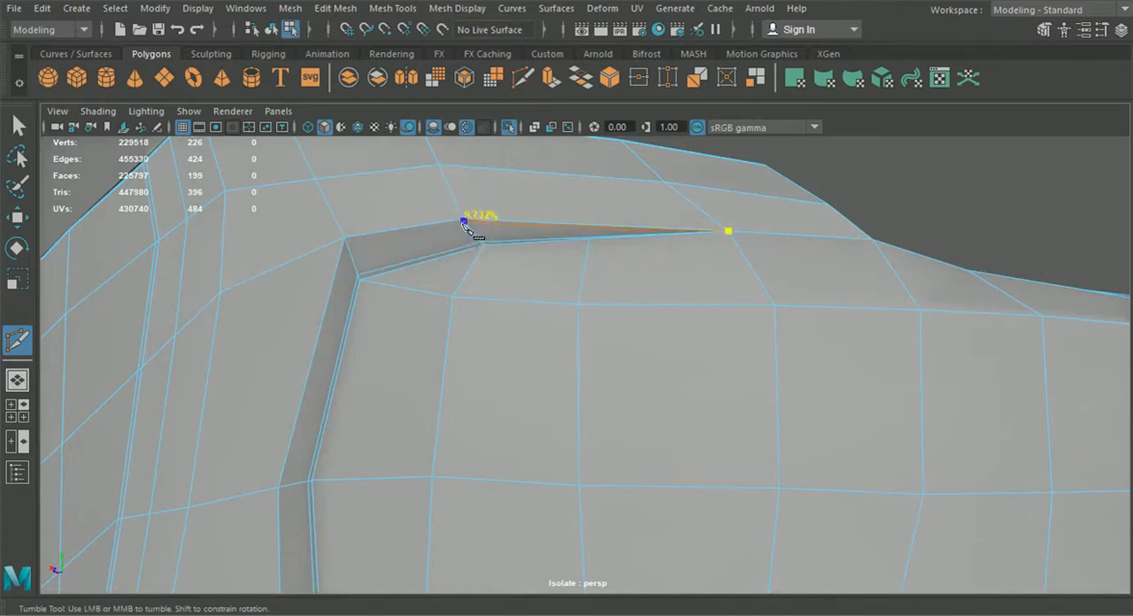
alt+middle_drag(470, 247, 544, 277)
scroll(544, 277, up, 2)
click(356, 237)
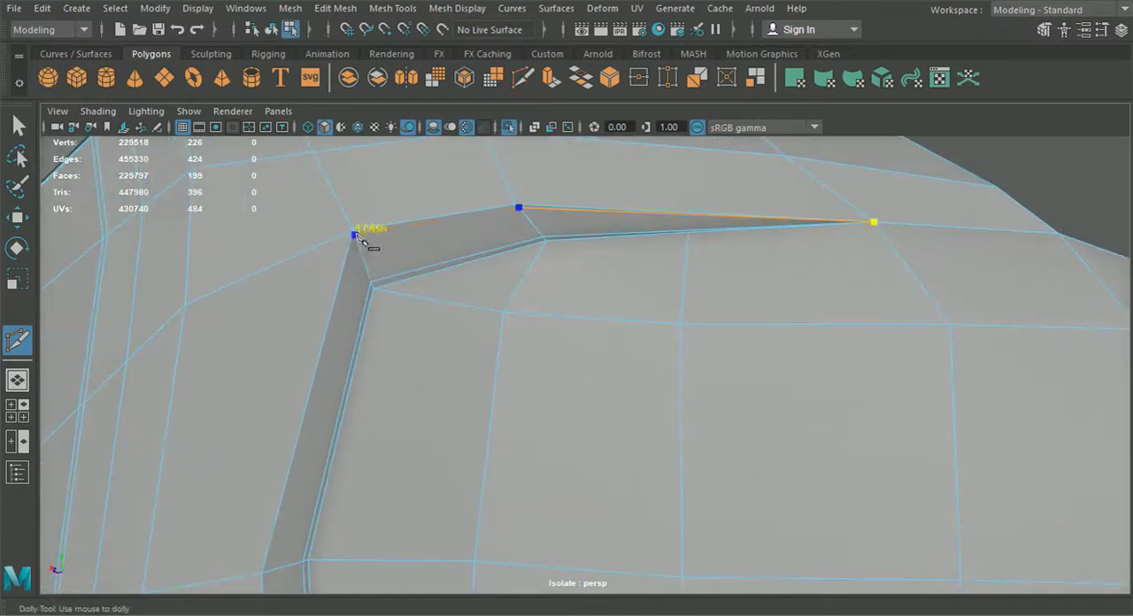
Step: Continue the support cut down the recess's outer side, around its lower corner and along the lower edge, and finish it
alt+middle_drag(361, 308, 397, 200)
alt+drag(398, 200, 332, 357)
alt+drag(398, 200, 332, 357)
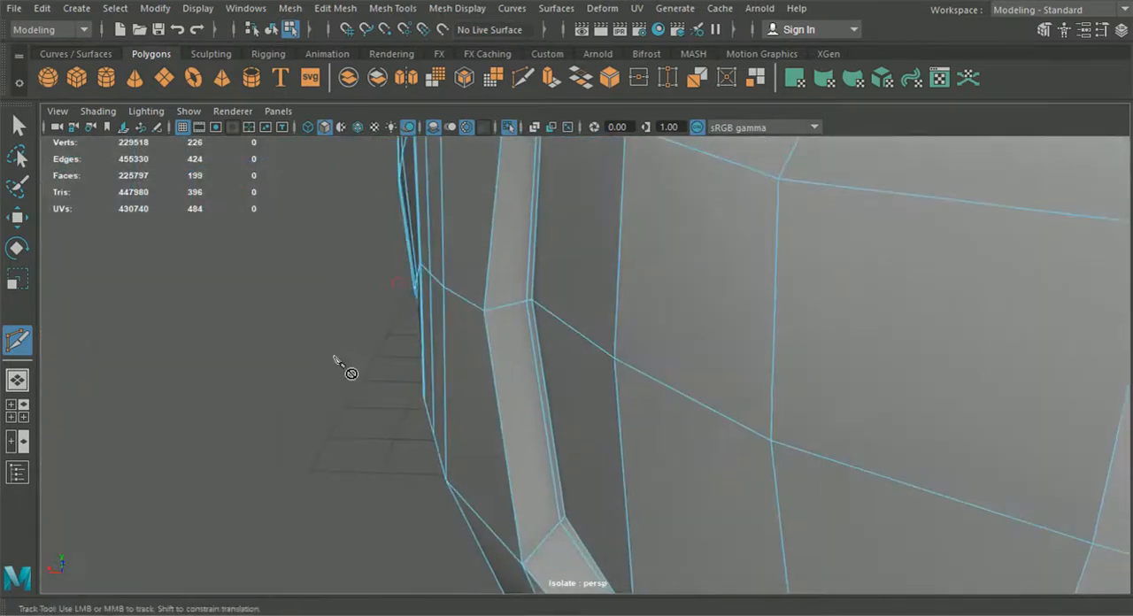
alt+middle_drag(332, 357, 370, 333)
alt+middle_drag(332, 357, 370, 333)
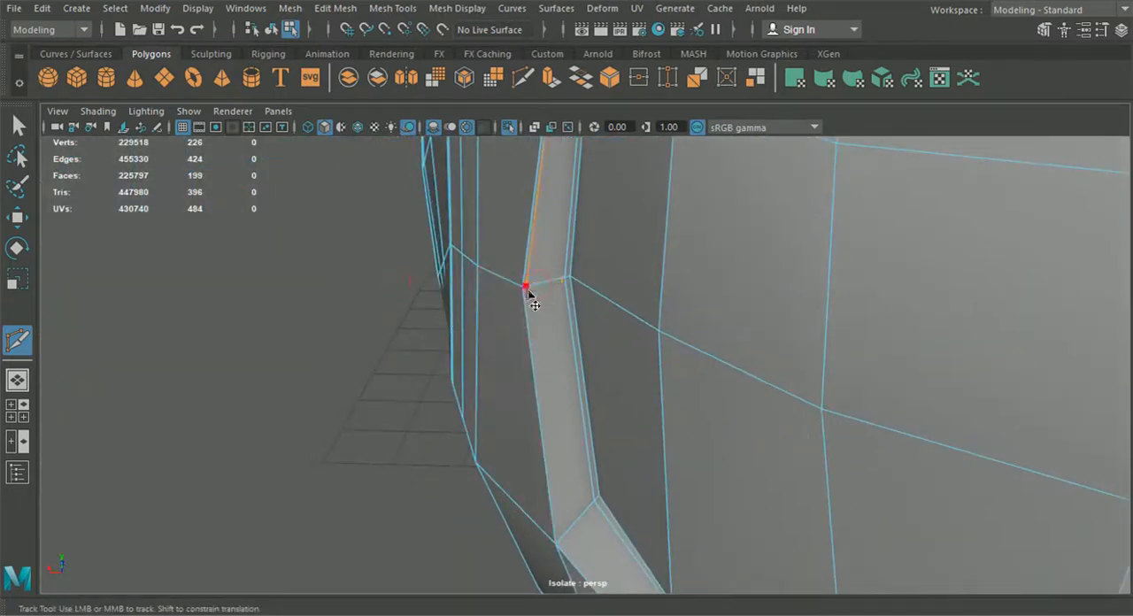
alt+middle_drag(531, 296, 443, 233)
click(500, 396)
click(590, 495)
alt+drag(590, 495, 703, 494)
click(715, 470)
key(Return)
alt+drag(746, 425, 670, 385)
key(q)
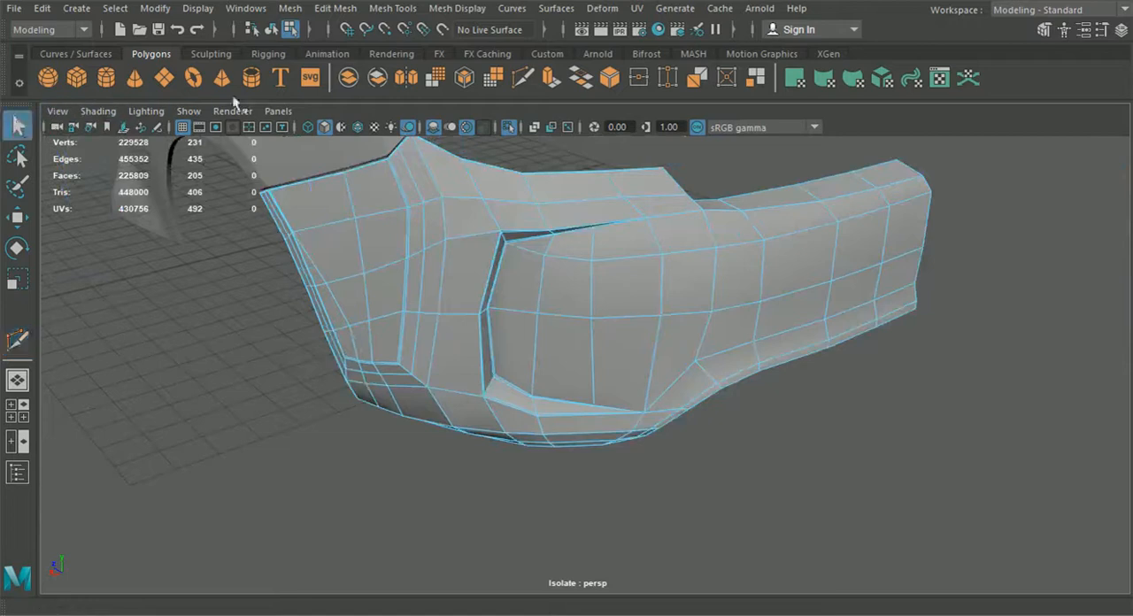
Step: Preview the smoothed bumper in object mode to inspect the recess's outer border, then return to the unsmoothed cage
click(273, 31)
click(343, 313)
key(3)
click(403, 436)
alt+drag(403, 437, 472, 456)
scroll(540, 433, down, 3)
click(576, 357)
key(1)
Step: Cut across the bumper's narrow upper rim midway along the sloped segment above the recess corner
scroll(576, 357, up, 3)
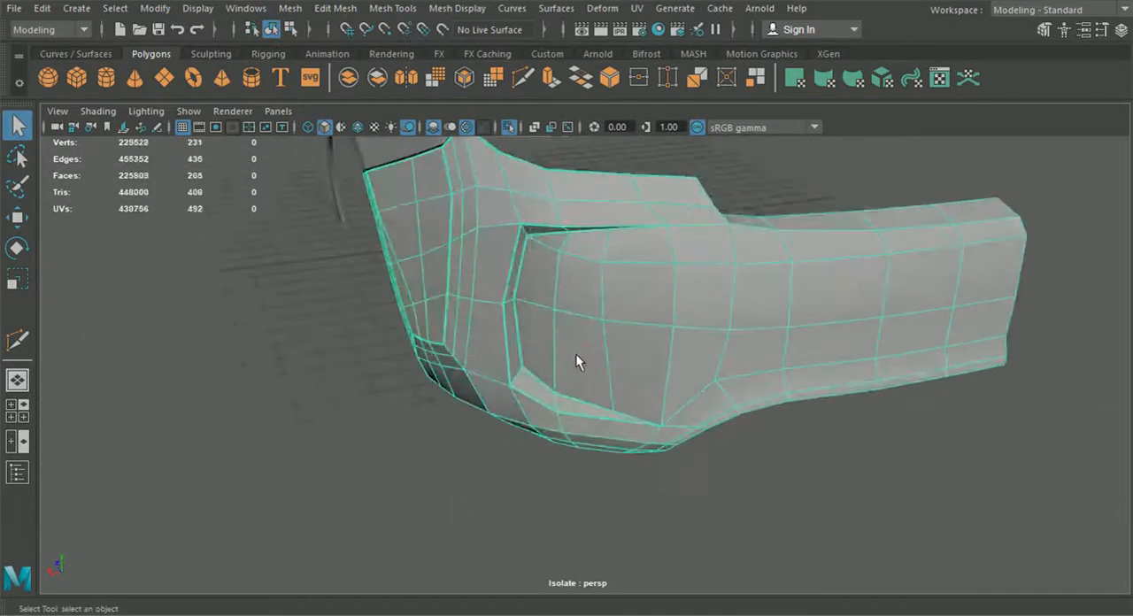
scroll(596, 394, up, 2)
alt+drag(596, 394, 484, 169)
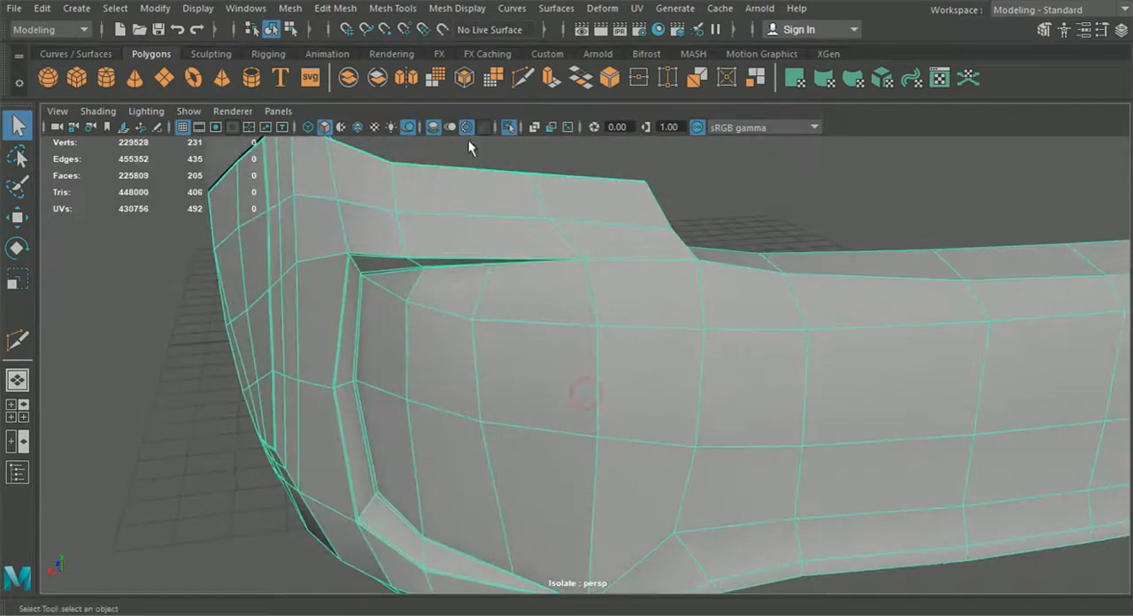
click(334, 9)
mouse_move(392, 8)
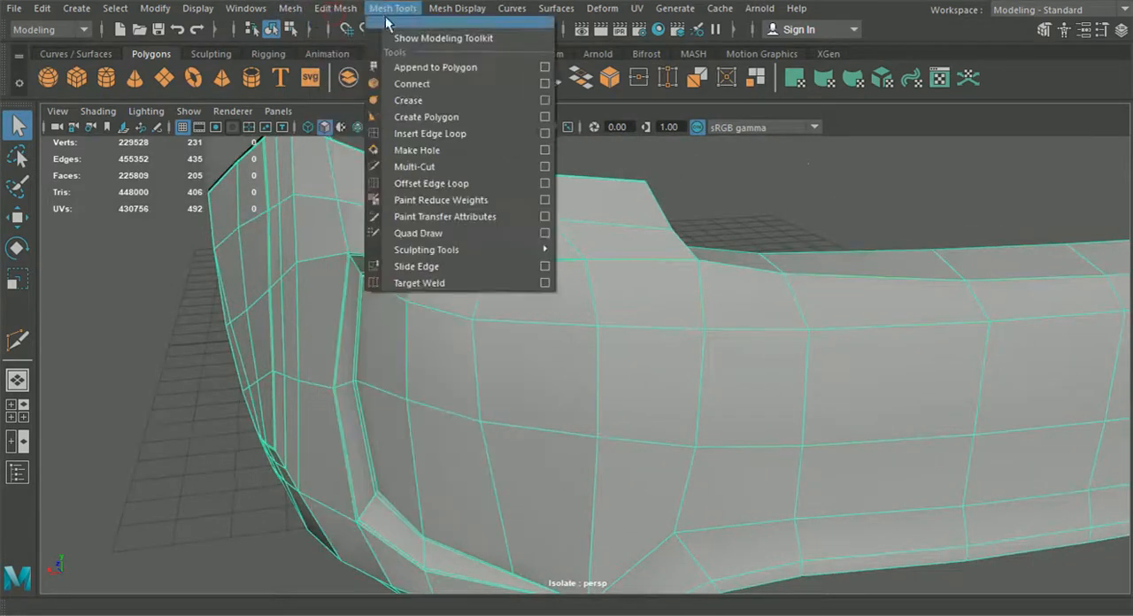
click(416, 134)
alt+drag(451, 235, 484, 327)
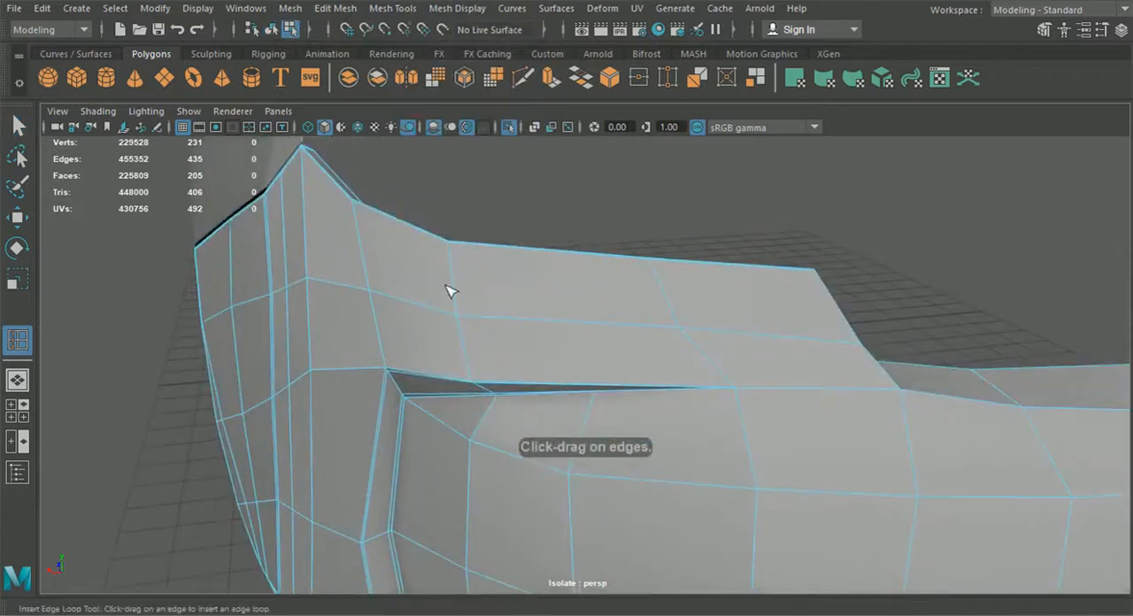
scroll(416, 340, up, 2)
scroll(413, 336, up, 2)
alt+drag(466, 397, 481, 434)
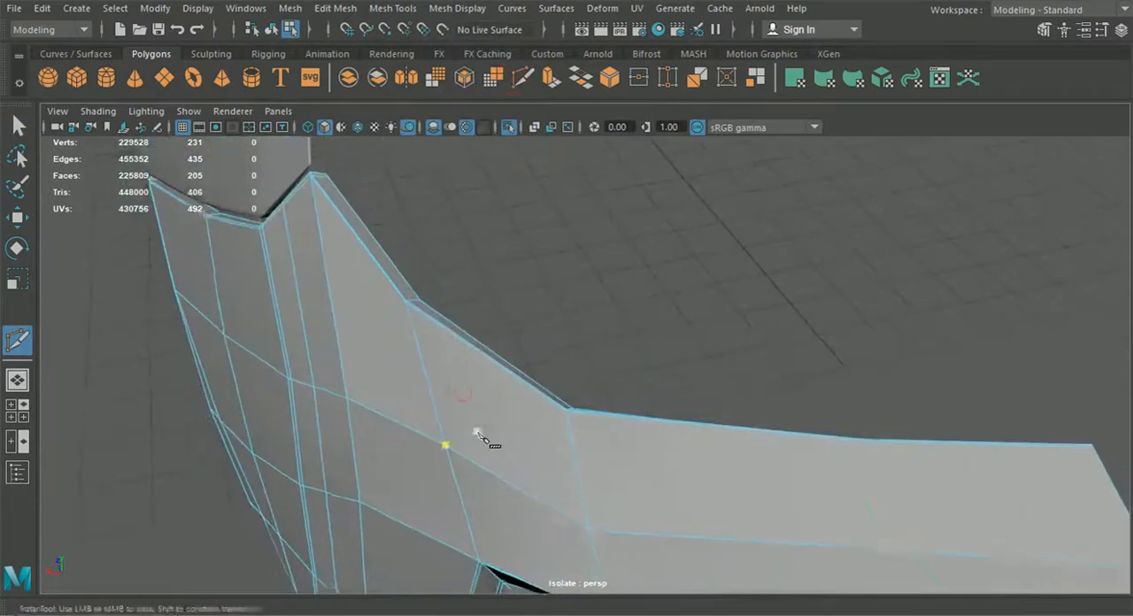
scroll(479, 433, up, 2)
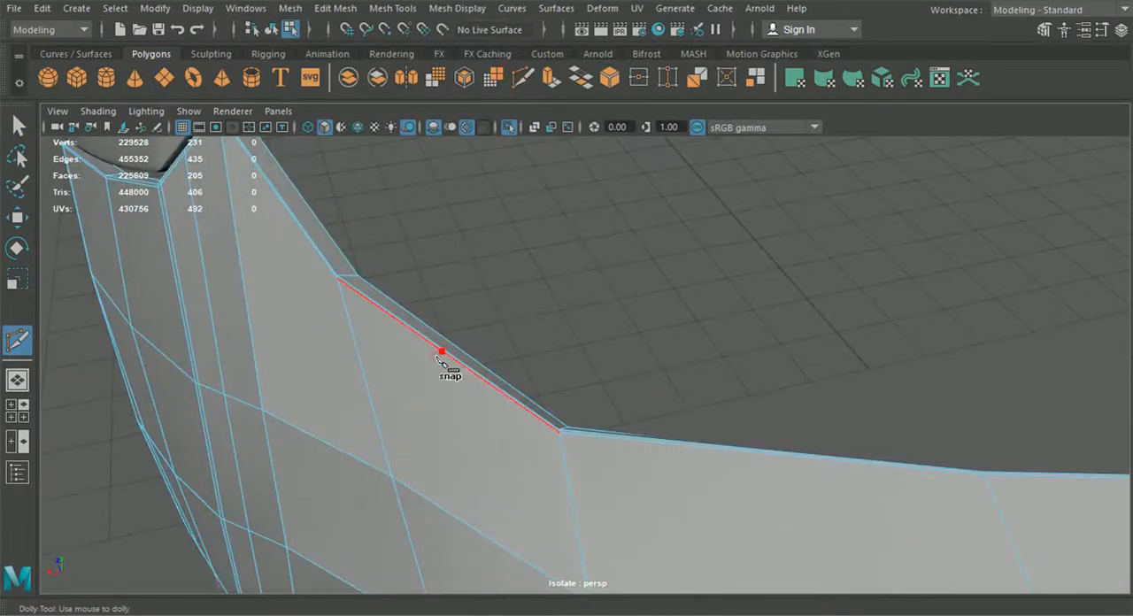
alt+drag(442, 358, 463, 283)
click(477, 253)
right_click(487, 269)
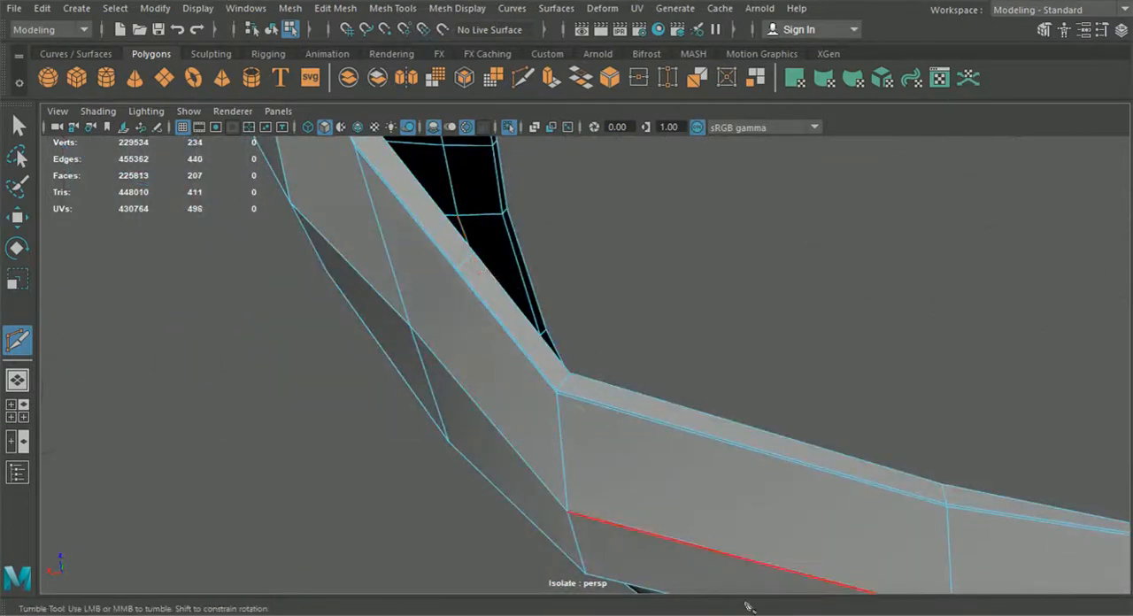
alt+drag(405, 387, 513, 403)
alt+right_drag(514, 402, 520, 365)
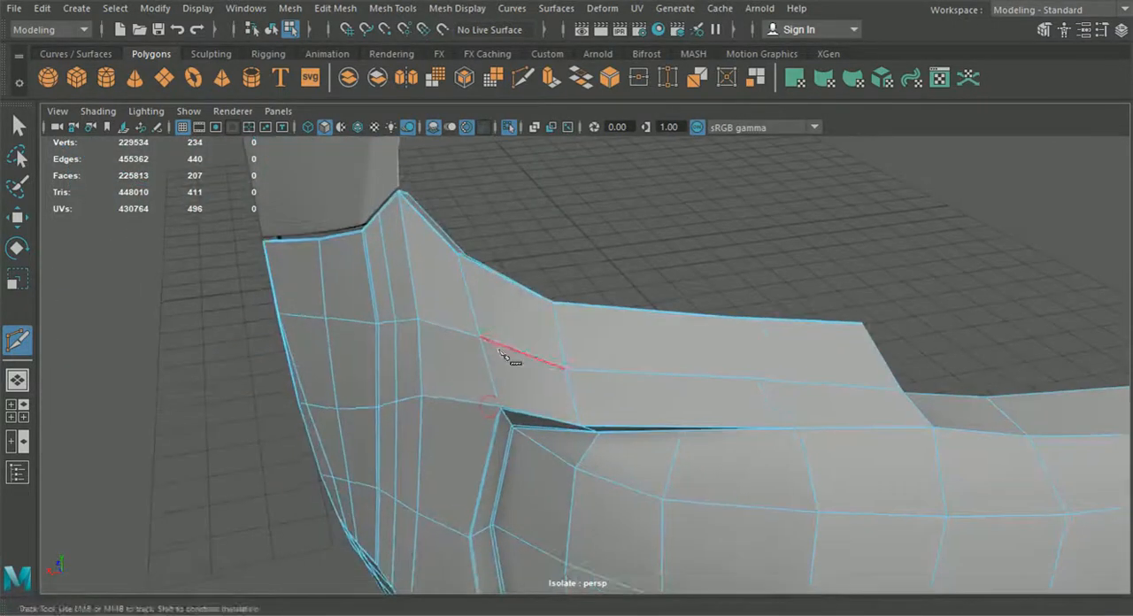
Step: Try inserting edge loops along the bumper's upper crease and through the recess's upper border, then undo both
click(390, 8)
click(422, 135)
alt+drag(561, 407, 599, 404)
click(551, 370)
alt+middle_drag(599, 404, 663, 416)
scroll(567, 392, up, 1)
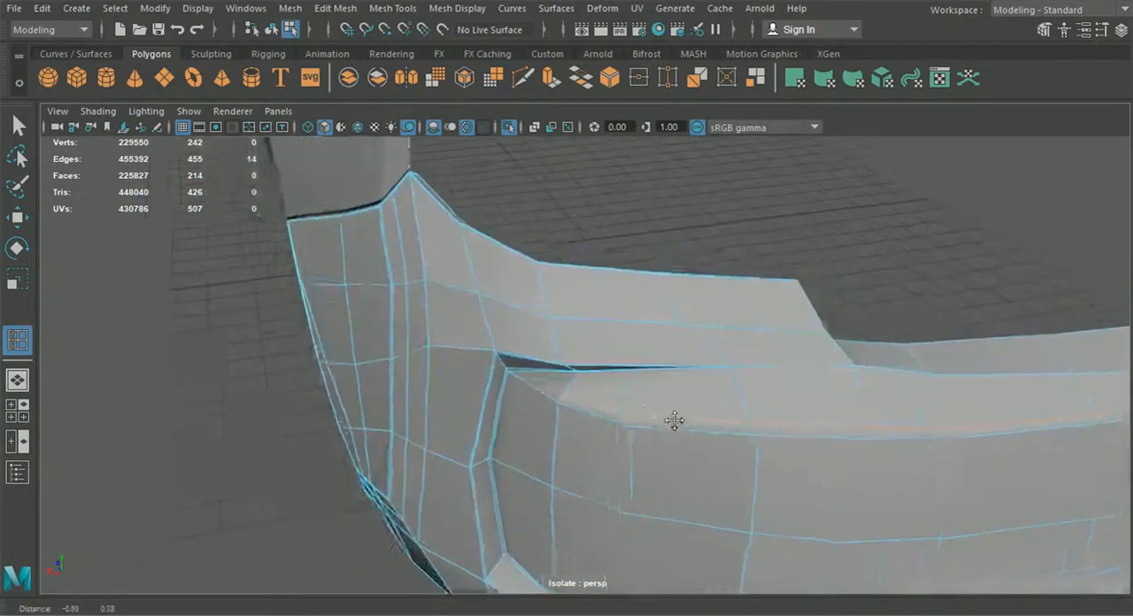
scroll(553, 392, up, 4)
click(501, 358)
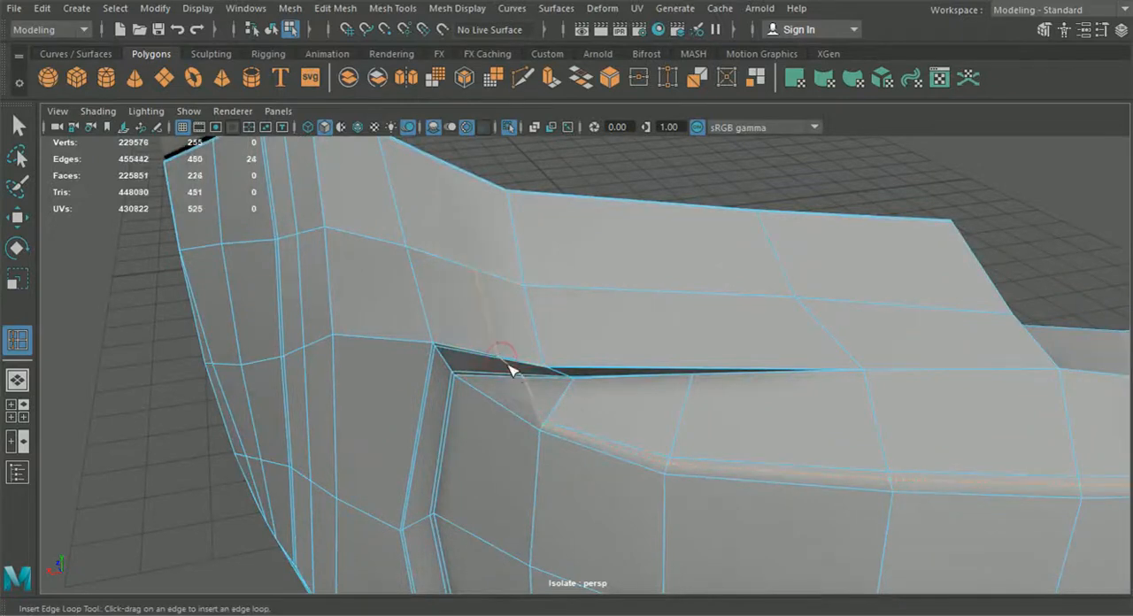
key(ctrl+z)
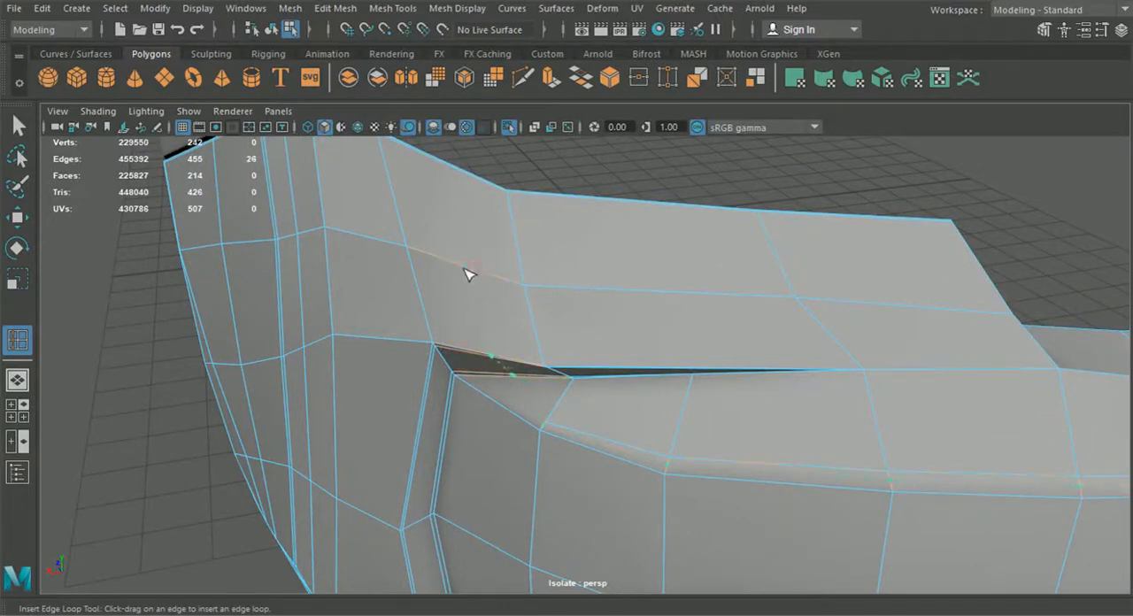
key(ctrl+z)
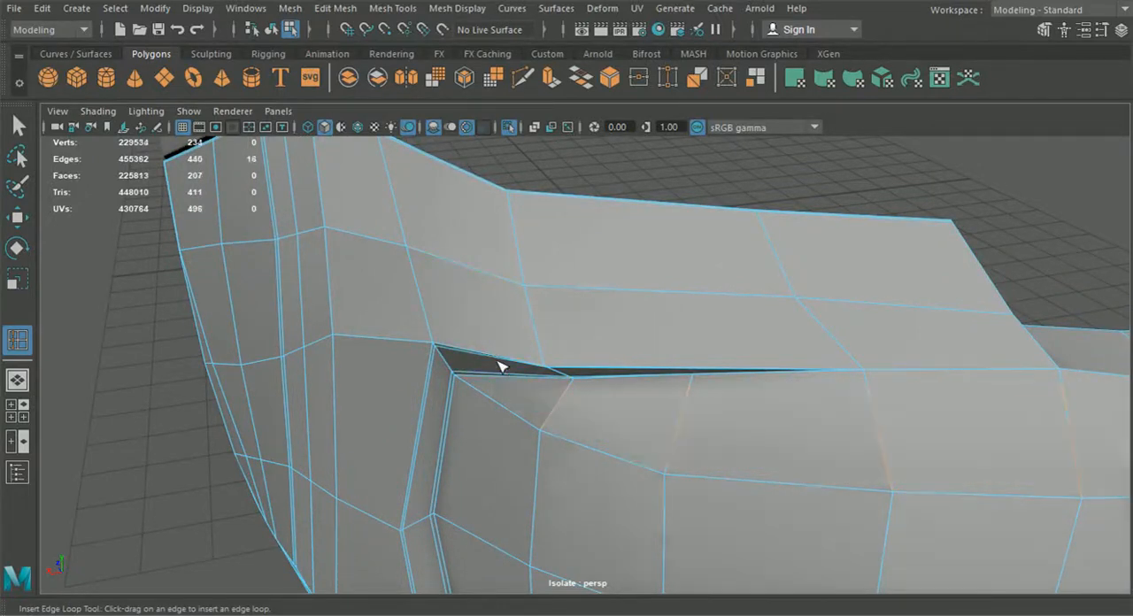
Step: Insert an edge loop across the recess's upper border near its corner and extend it with a cut beside the bumper's upper crease
click(443, 268)
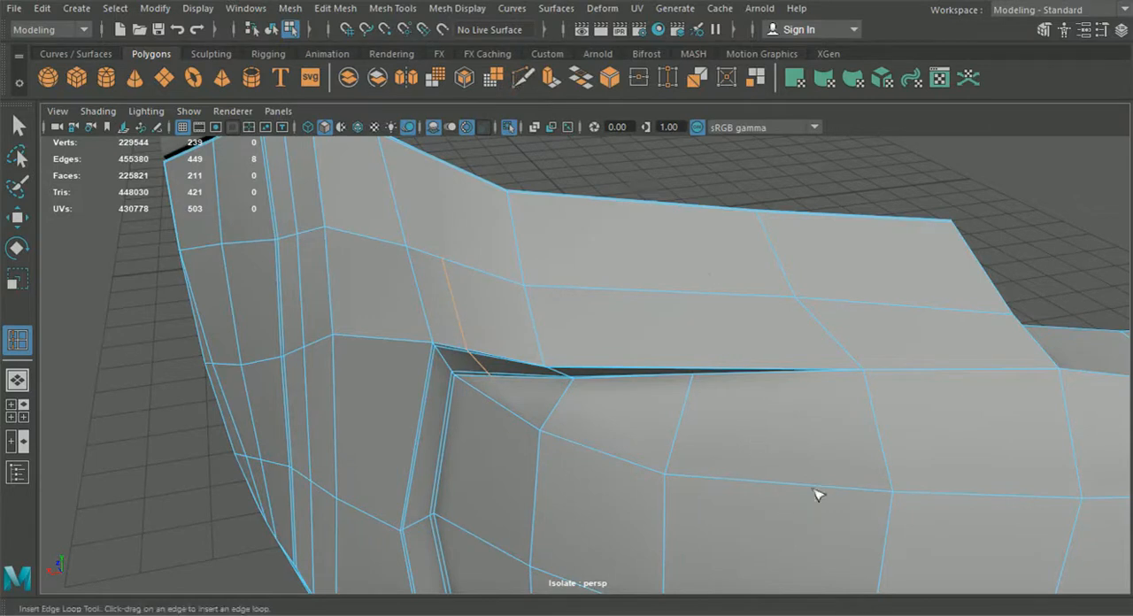
click(521, 82)
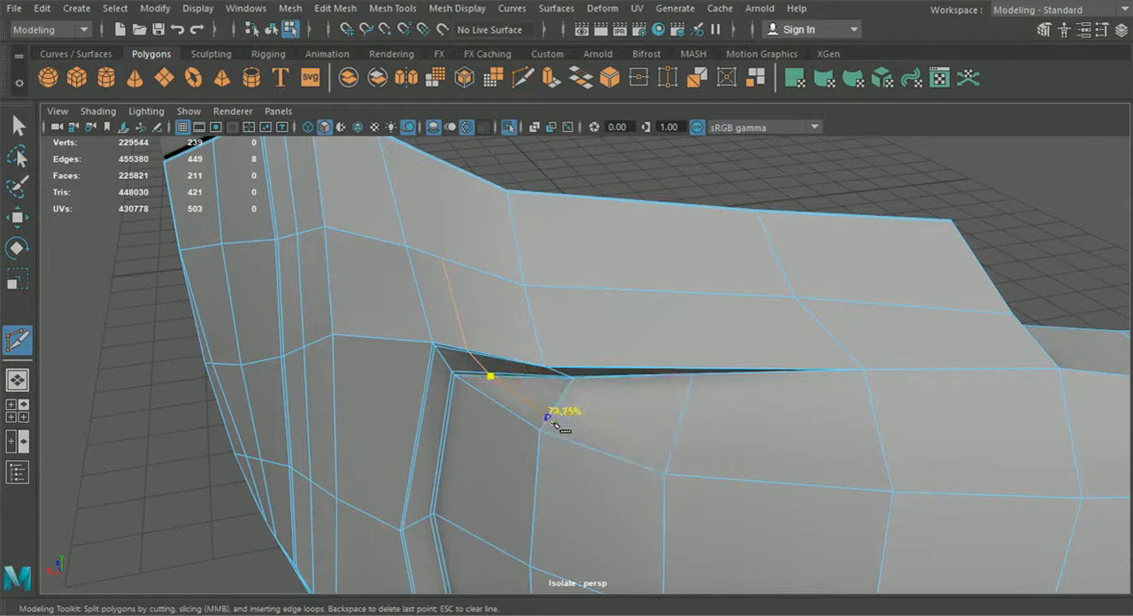
click(548, 416)
click(668, 461)
right_click(676, 468)
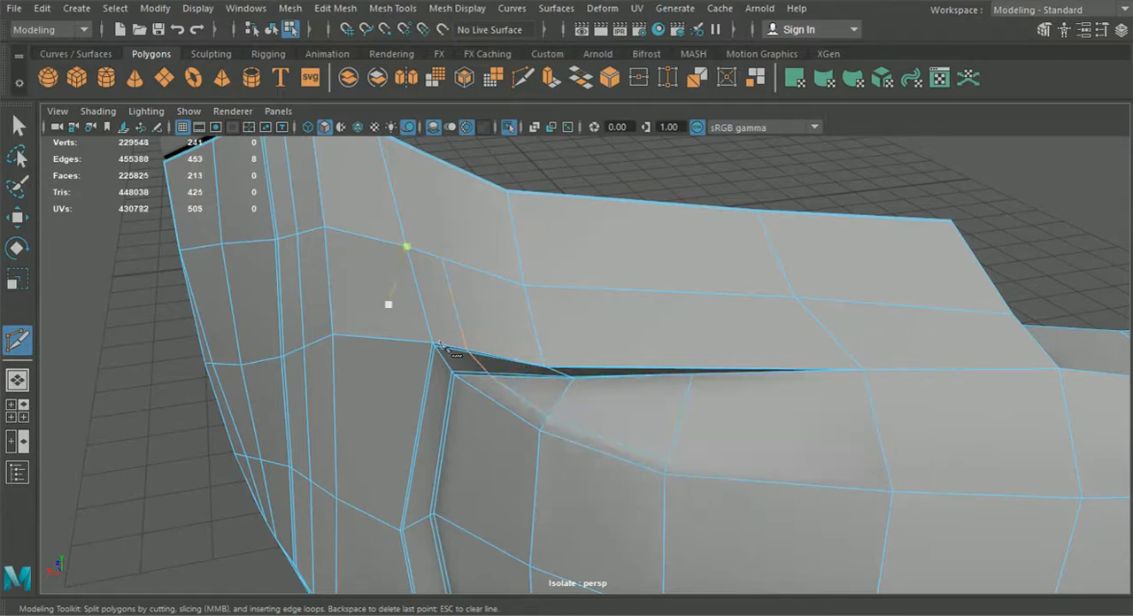
Step: Insert an edge loop just above the bumper's upper crease and connect its end to the cut coming from the recess
click(392, 8)
click(420, 136)
alt+middle_drag(824, 445, 564, 356)
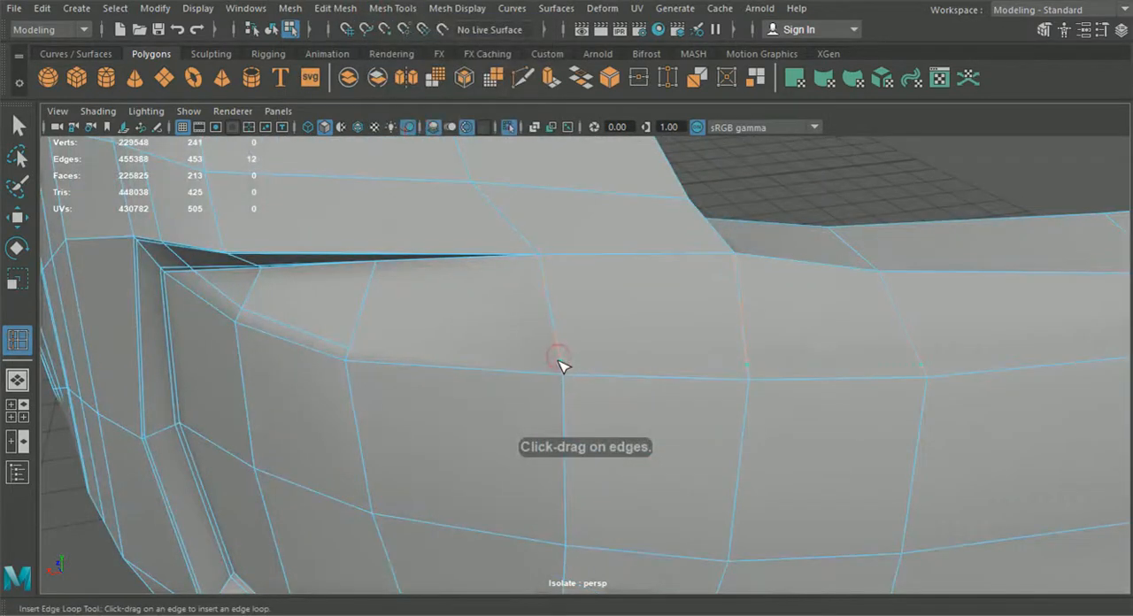
click(563, 366)
click(523, 77)
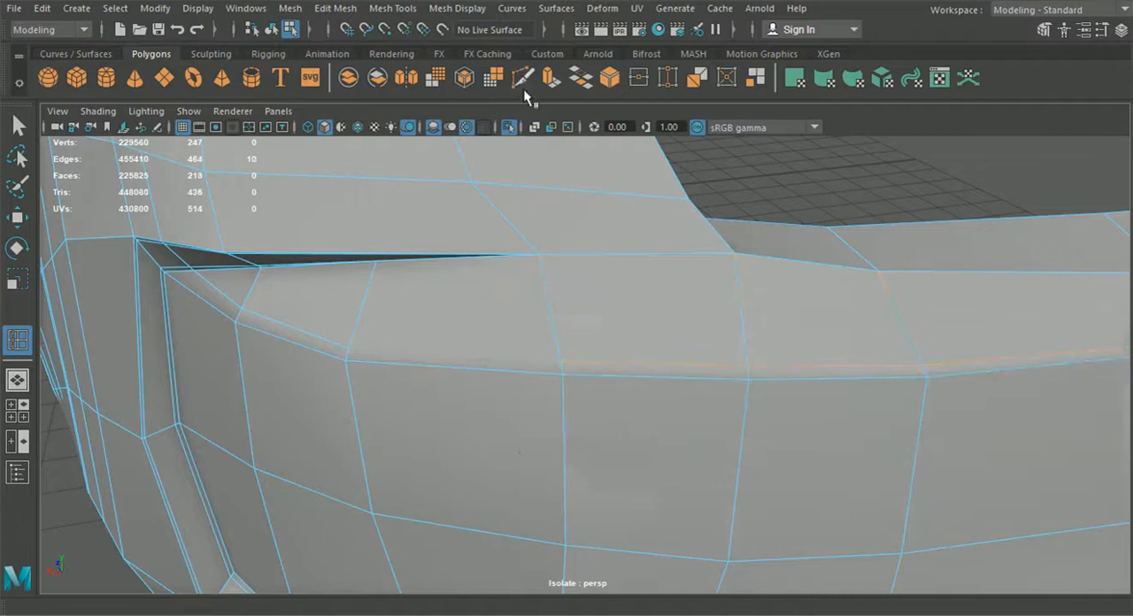
right_click(351, 358)
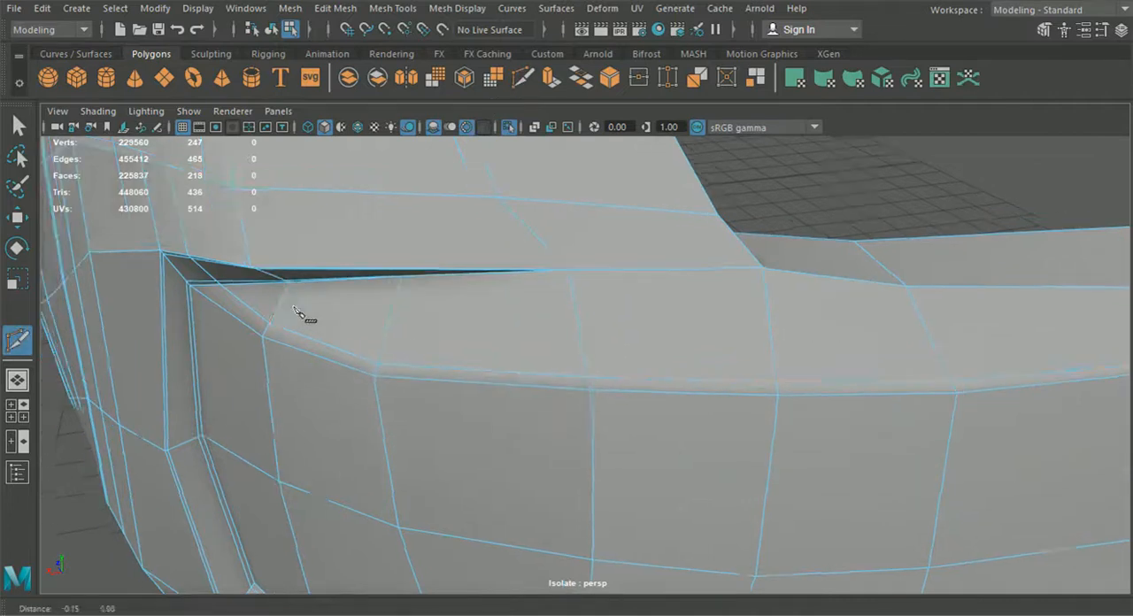
Step: Cut from the upper end of the new recess loop to the midpoint cut on the bumper's top rim
alt+middle_drag(272, 296, 658, 534)
alt+drag(525, 380, 523, 354)
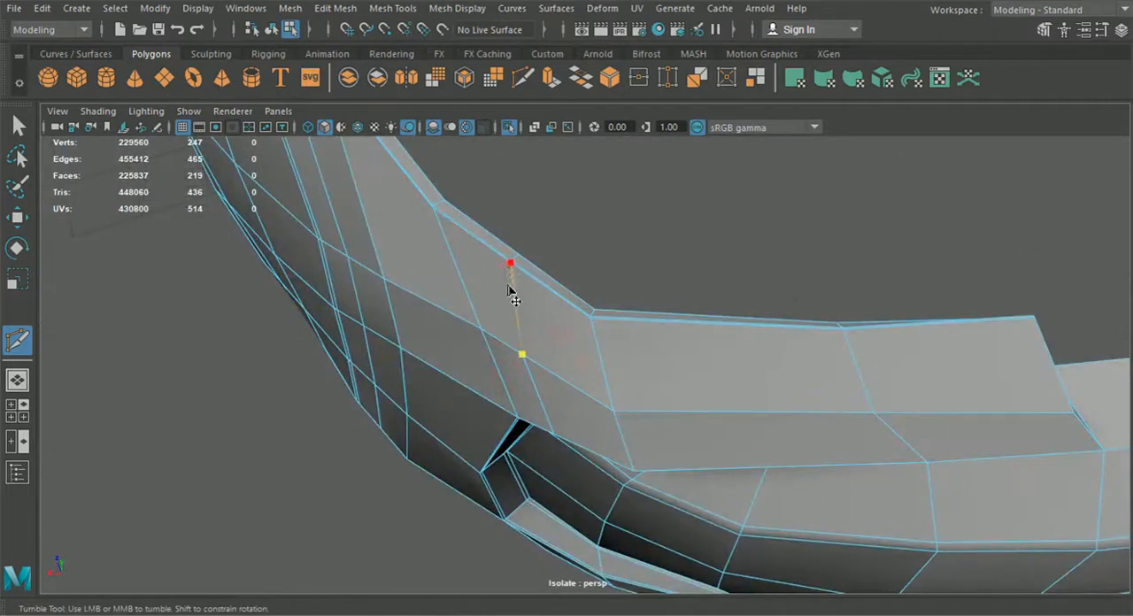
right_click(512, 294)
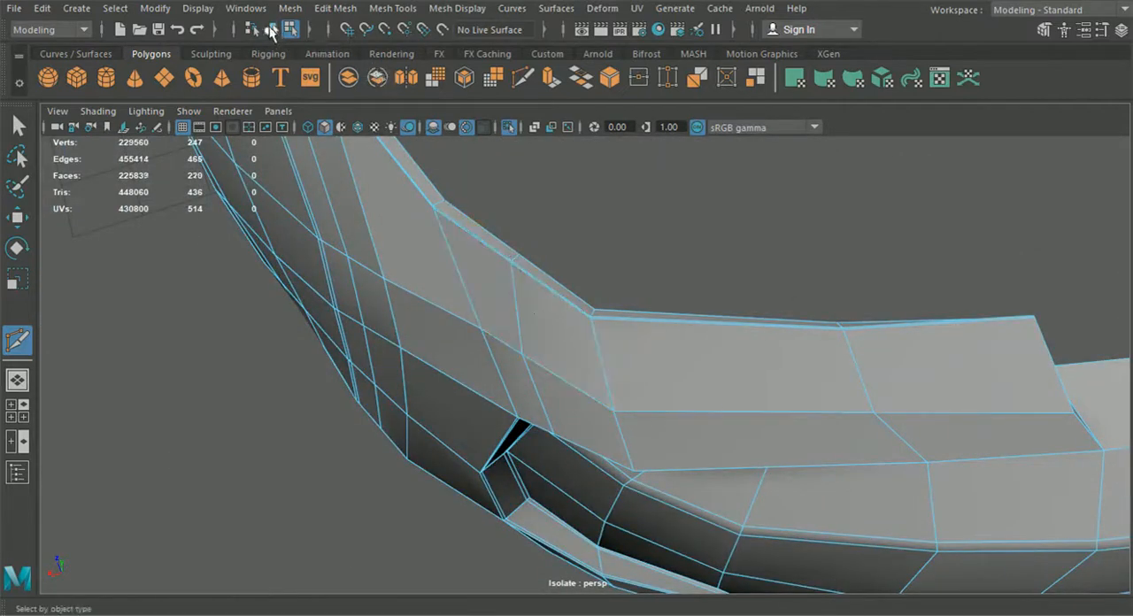
key(q)
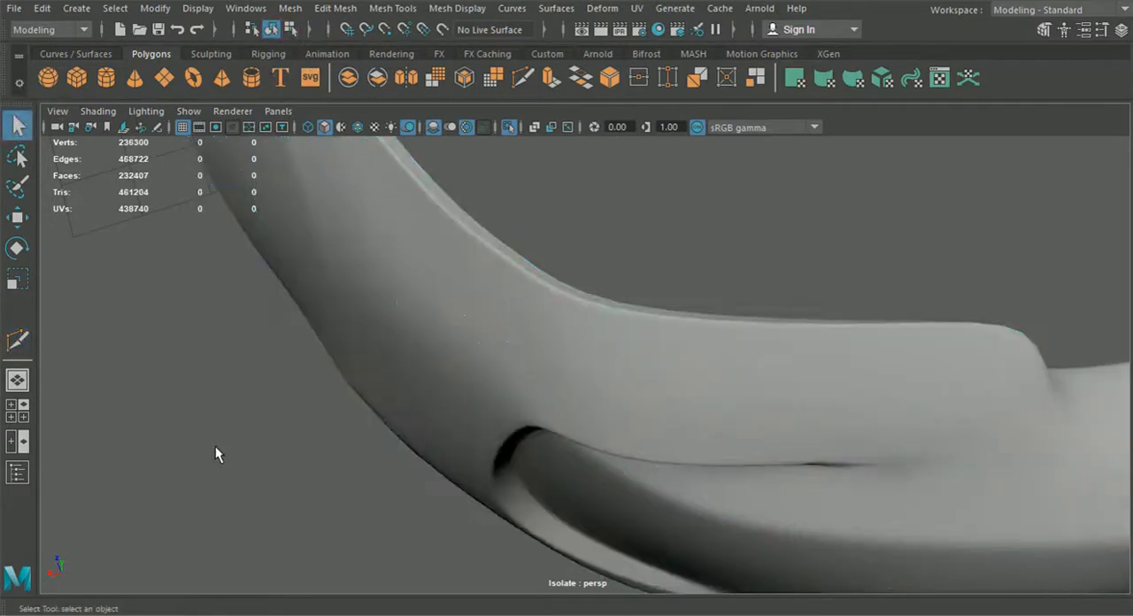
Step: Examine the smoothed bumper's upper crease and recess in object mode, then switch the smooth preview off
alt+drag(215, 446, 394, 445)
alt+right_drag(394, 438, 326, 394)
alt+drag(326, 394, 265, 263)
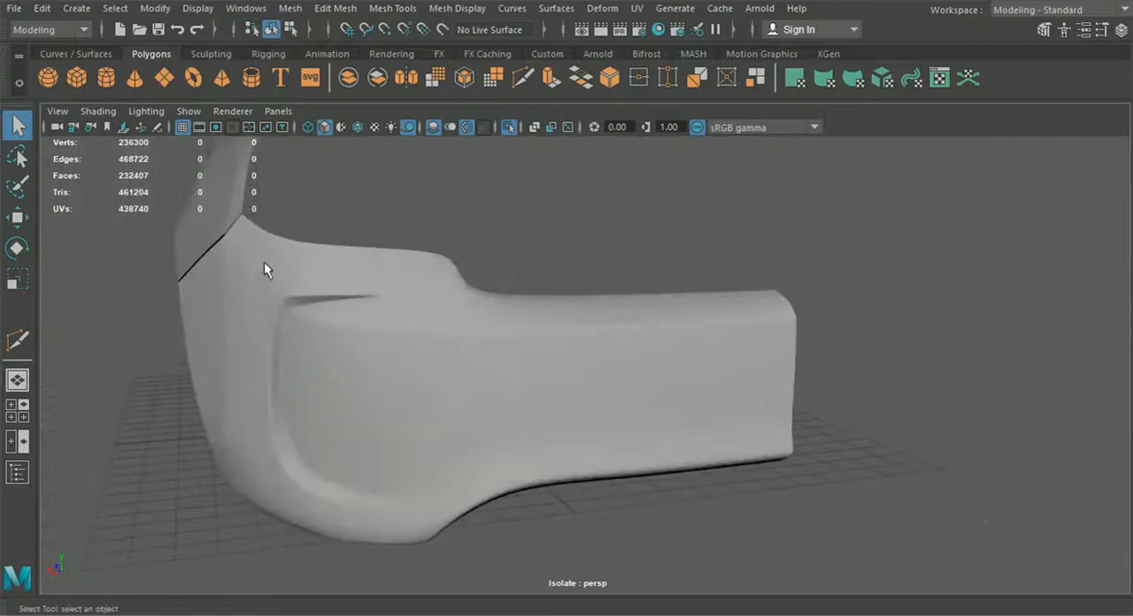
alt+drag(634, 329, 594, 414)
click(552, 435)
key(1)
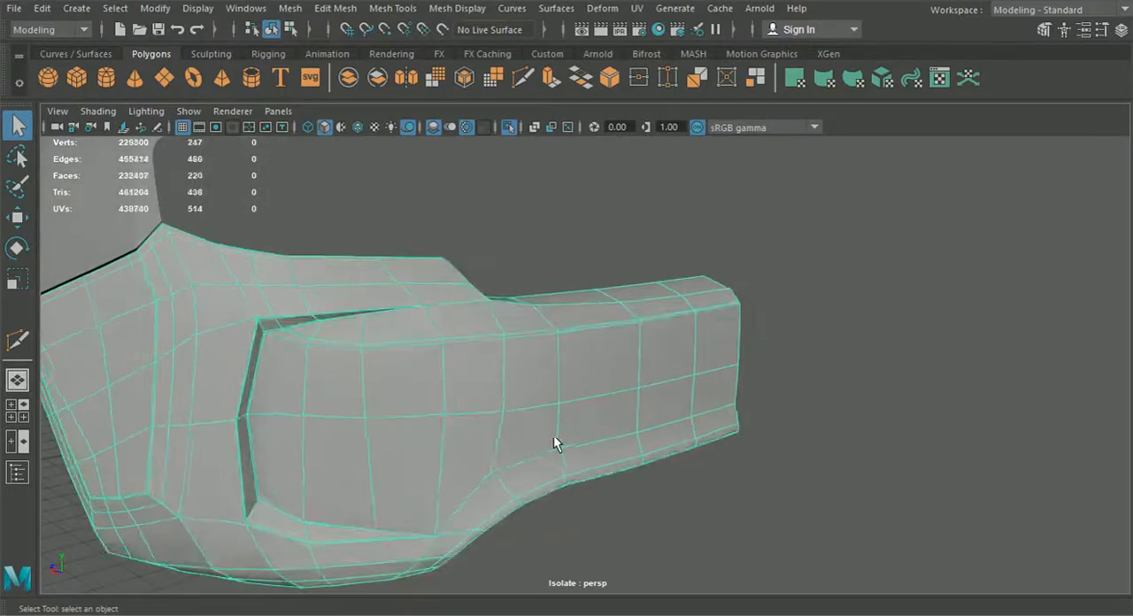
Step: Insert a support edge loop just below the bumper's lower crease, following it around the wide end beneath the recess
alt+drag(534, 460, 547, 408)
click(393, 8)
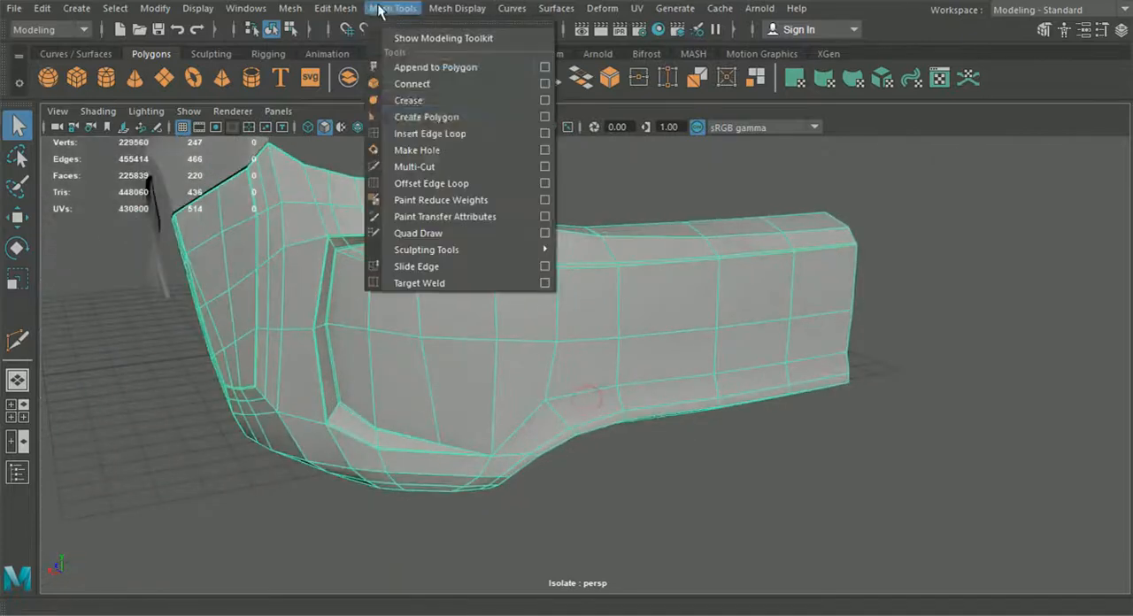
click(429, 134)
scroll(556, 451, up, 3)
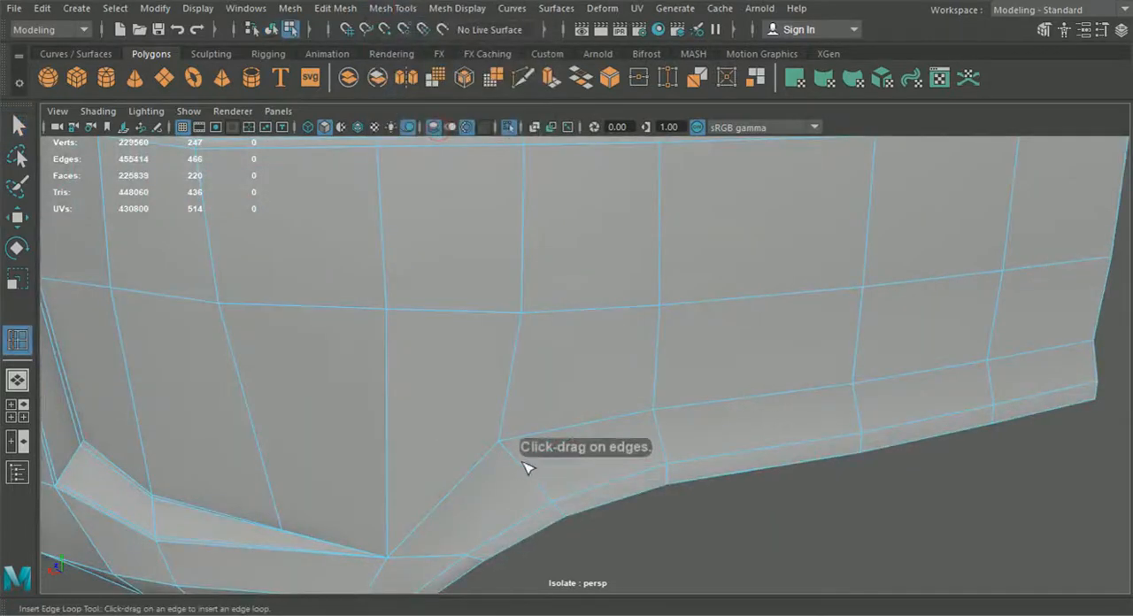
click(513, 458)
scroll(514, 460, down, 5)
alt+drag(513, 466, 540, 425)
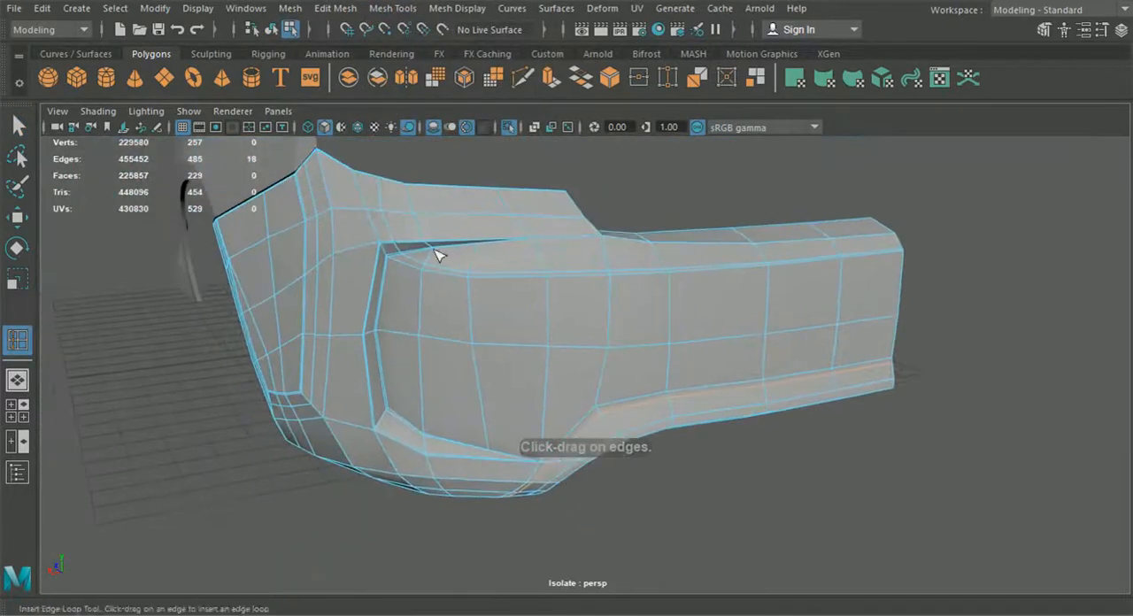
click(20, 127)
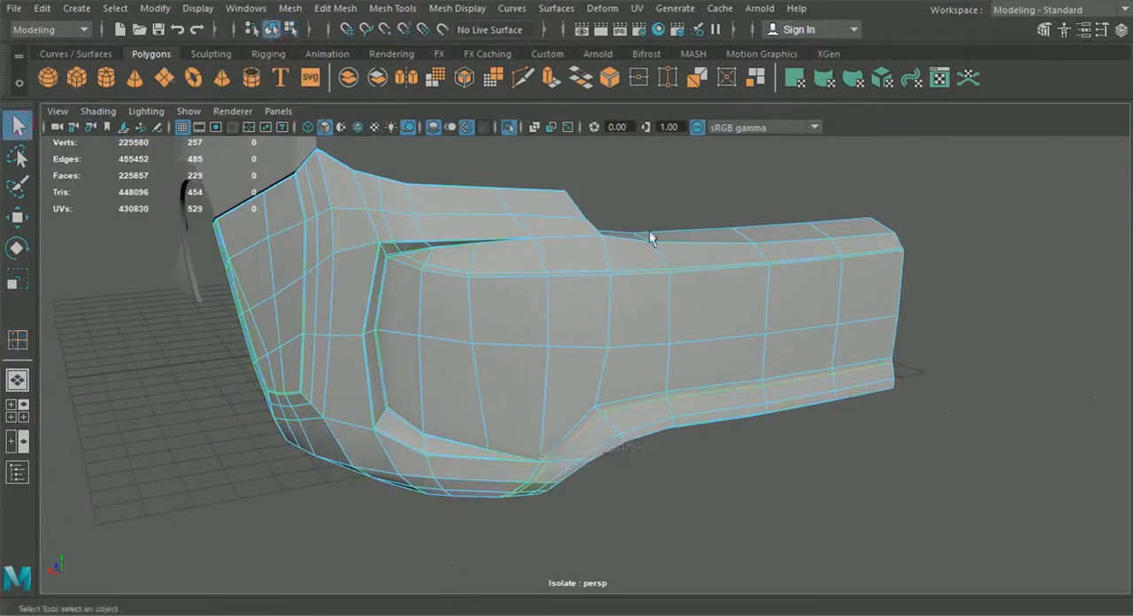
Step: Examine the smoothed bumper's lower crease and recess from the side, then switch the smooth preview off
key(3)
click(735, 465)
scroll(726, 471, up, 3)
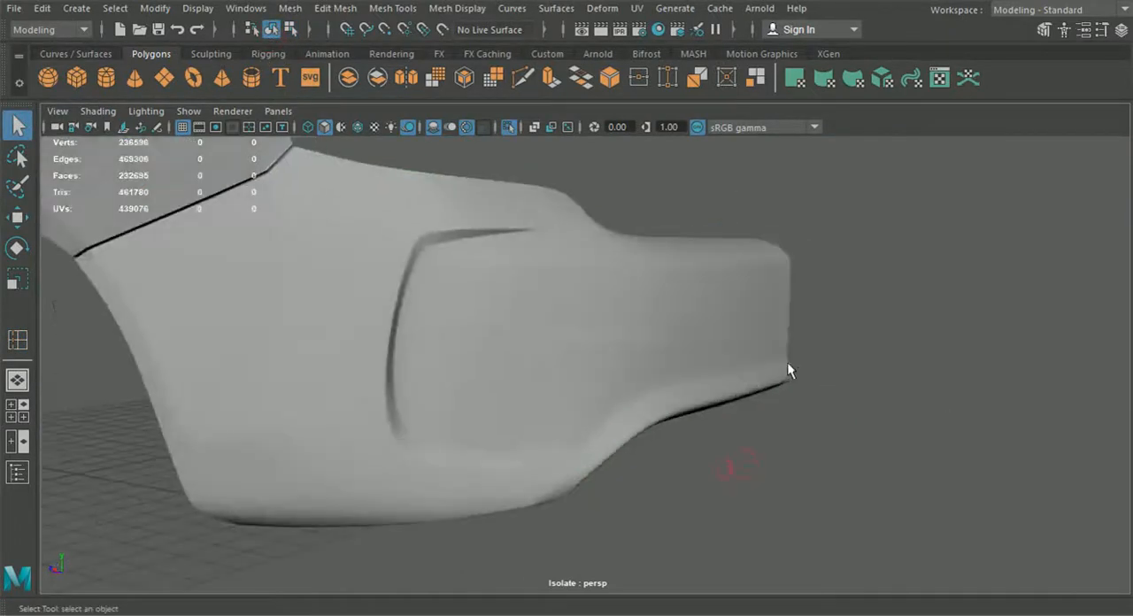
alt+drag(621, 423, 598, 385)
click(599, 384)
key(1)
scroll(598, 383, up, 5)
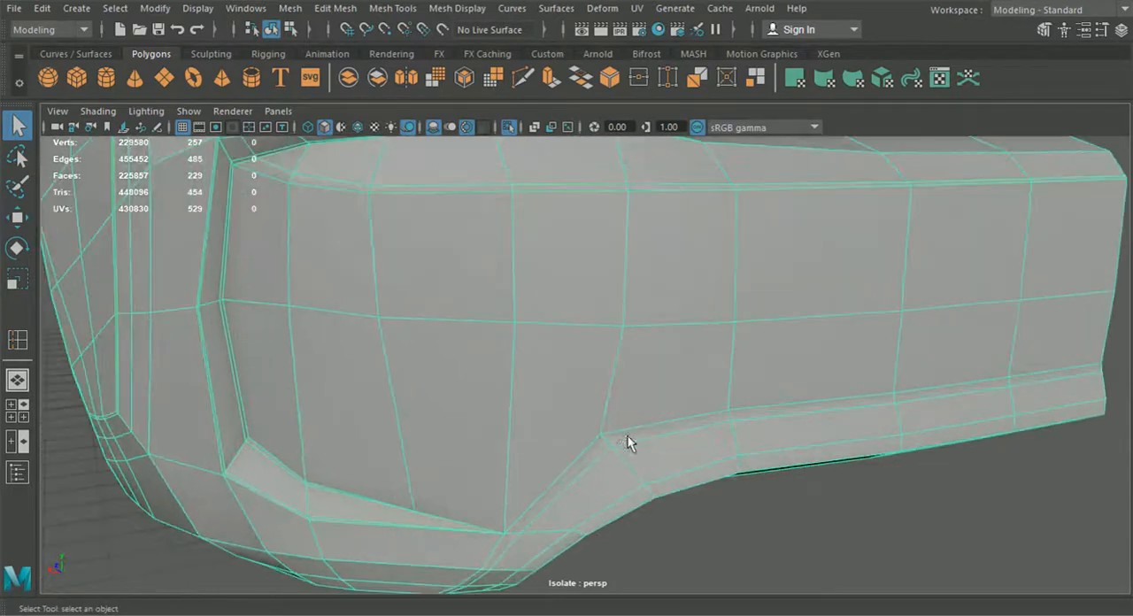
Step: Insert two support edge loops on the bumper's lower lip, just below its crease and just above its bottom edge, and check them smoothed
click(335, 8)
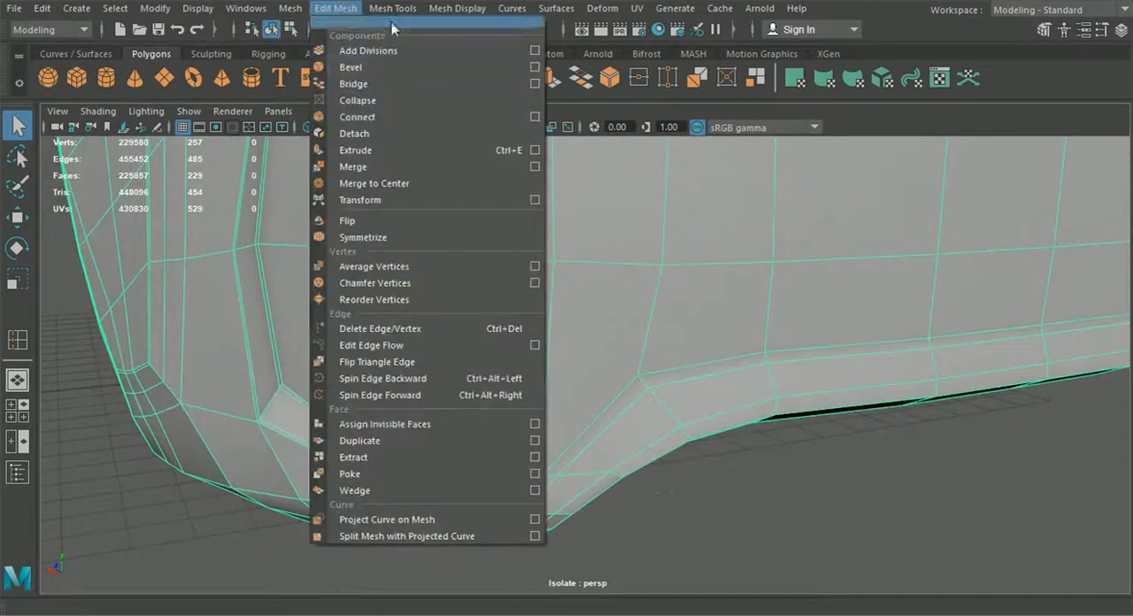
click(416, 133)
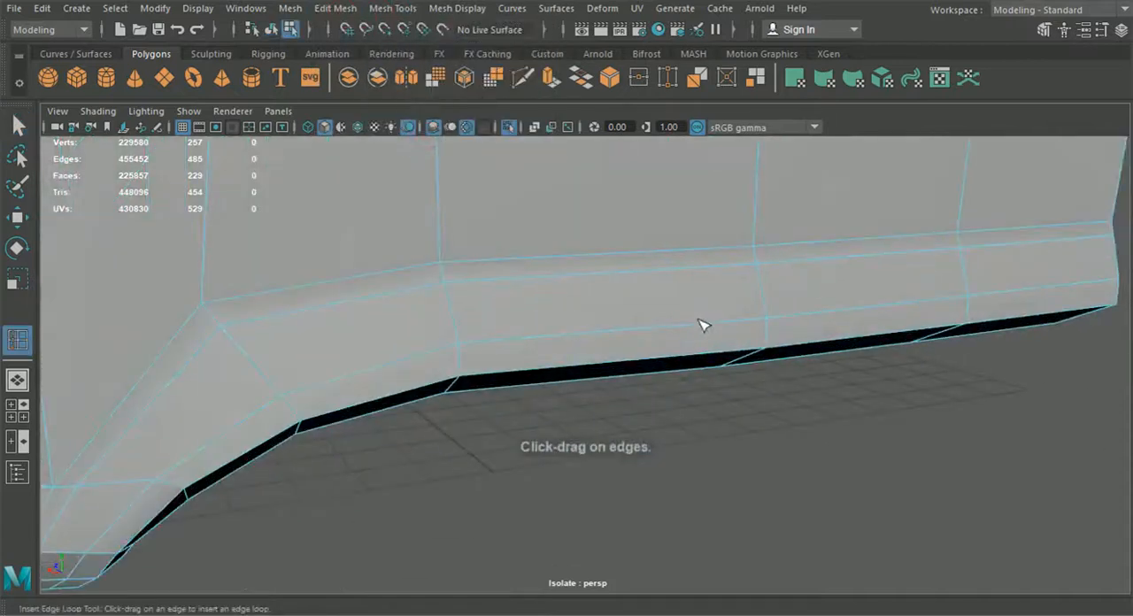
click(769, 324)
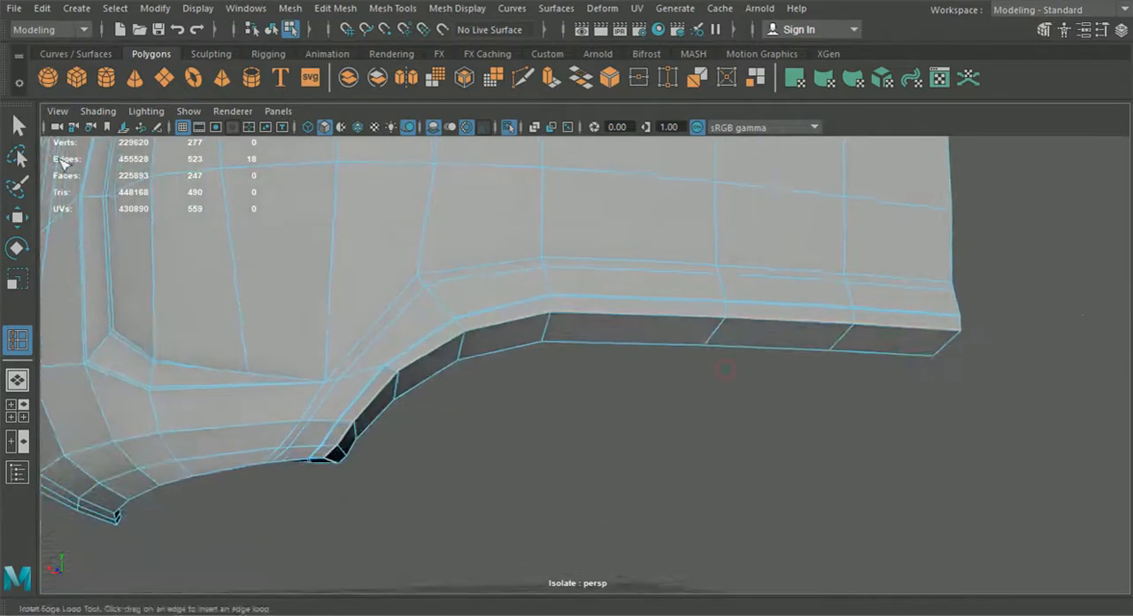
key(q)
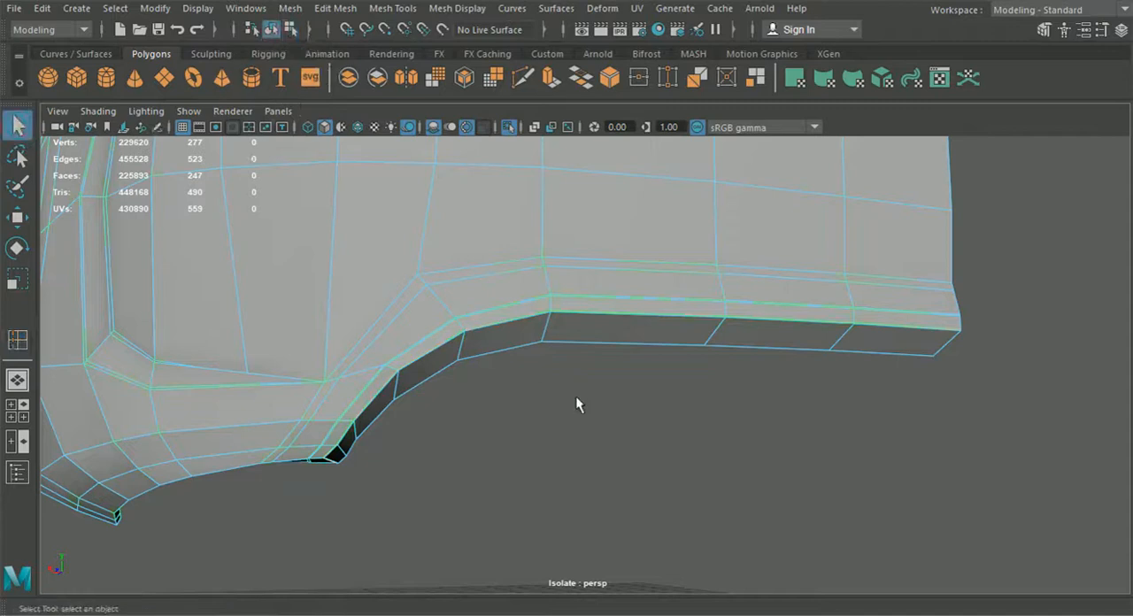
key(3)
click(599, 423)
alt+drag(600, 422, 707, 434)
alt+drag(715, 284, 588, 396)
click(566, 380)
key(1)
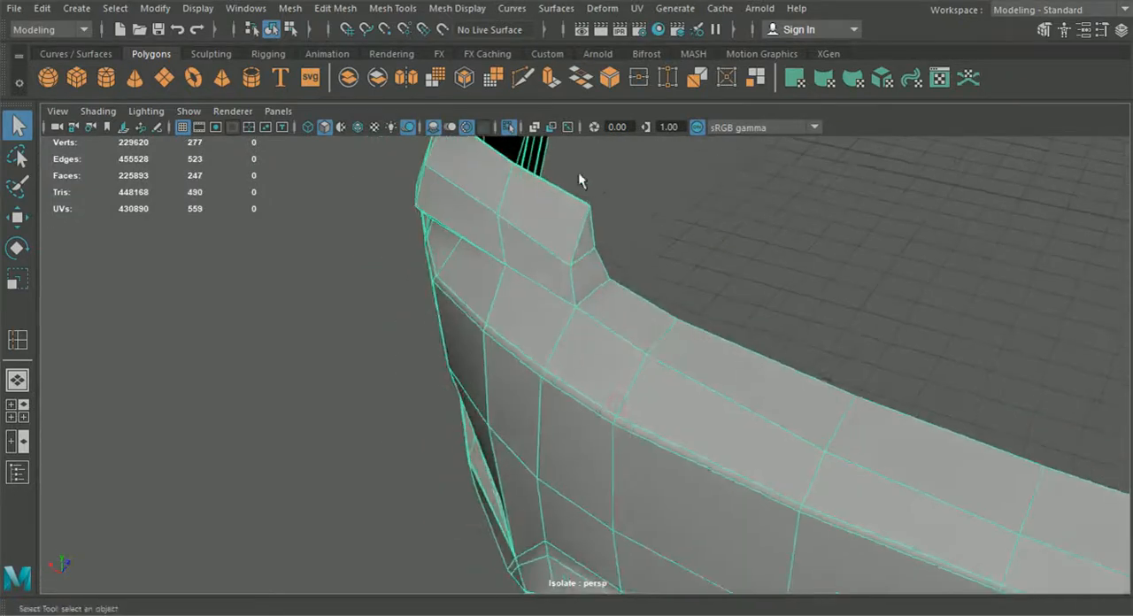
Step: Multi-Cut a support line from the upper corner of the top rim's step, down beside the crease and along the ledge to the bumper's end
click(523, 79)
scroll(605, 360, up, 5)
alt+drag(604, 360, 535, 452)
scroll(534, 452, up, 3)
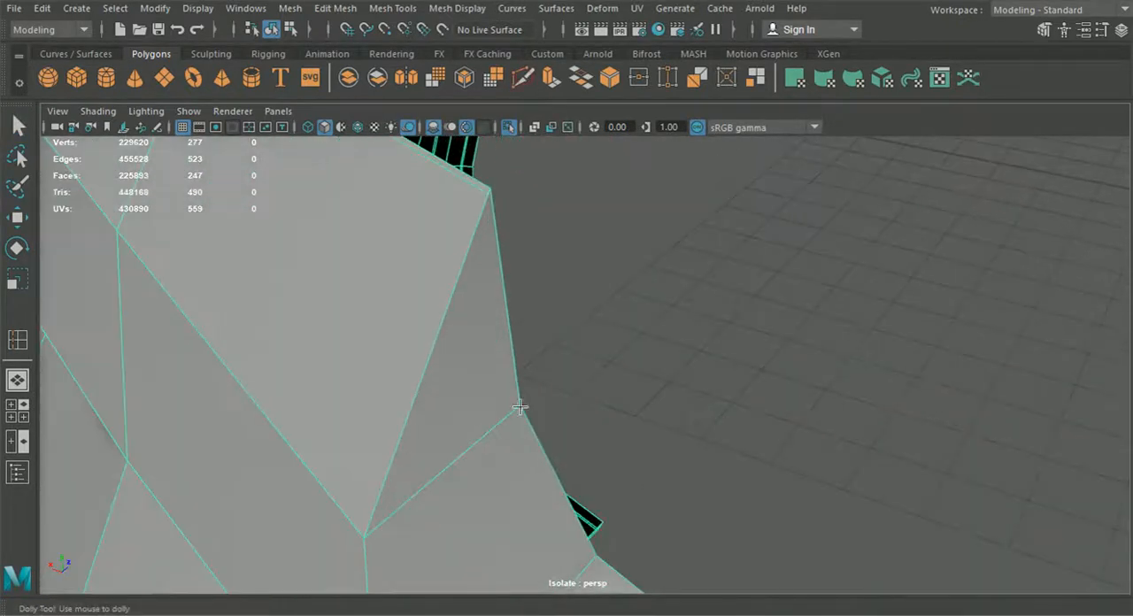
click(496, 230)
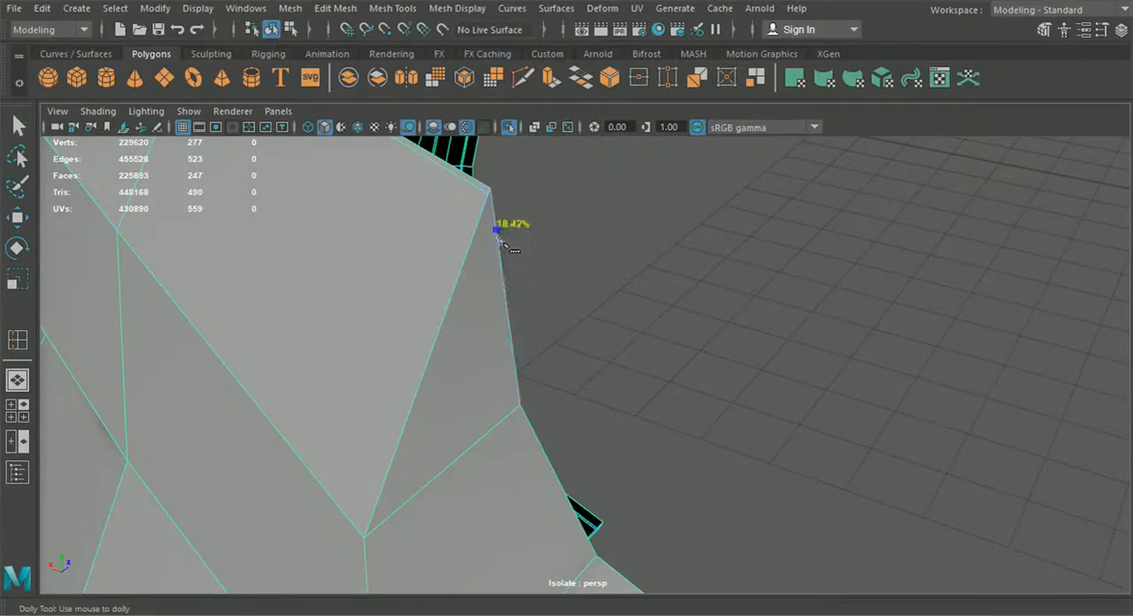
click(372, 532)
alt+middle_drag(405, 556, 399, 377)
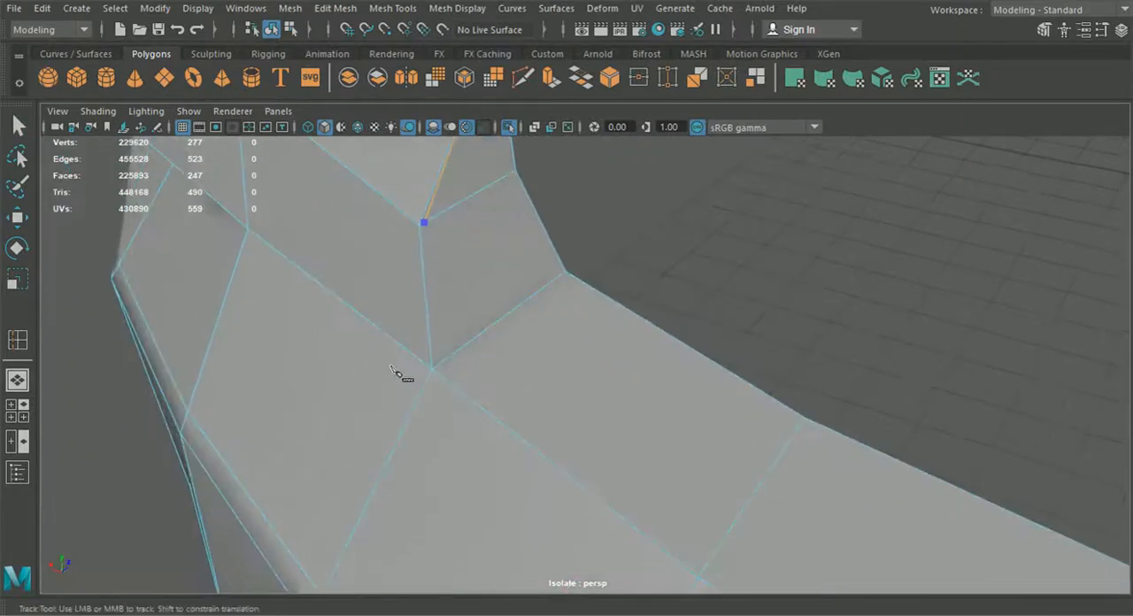
click(436, 366)
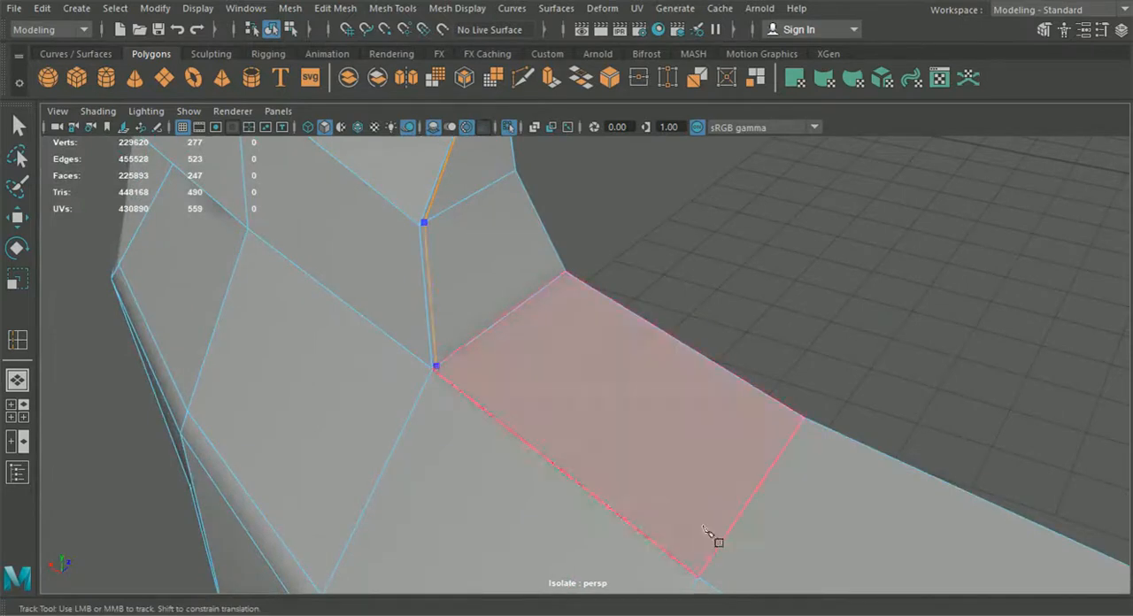
alt+middle_drag(712, 582, 476, 389)
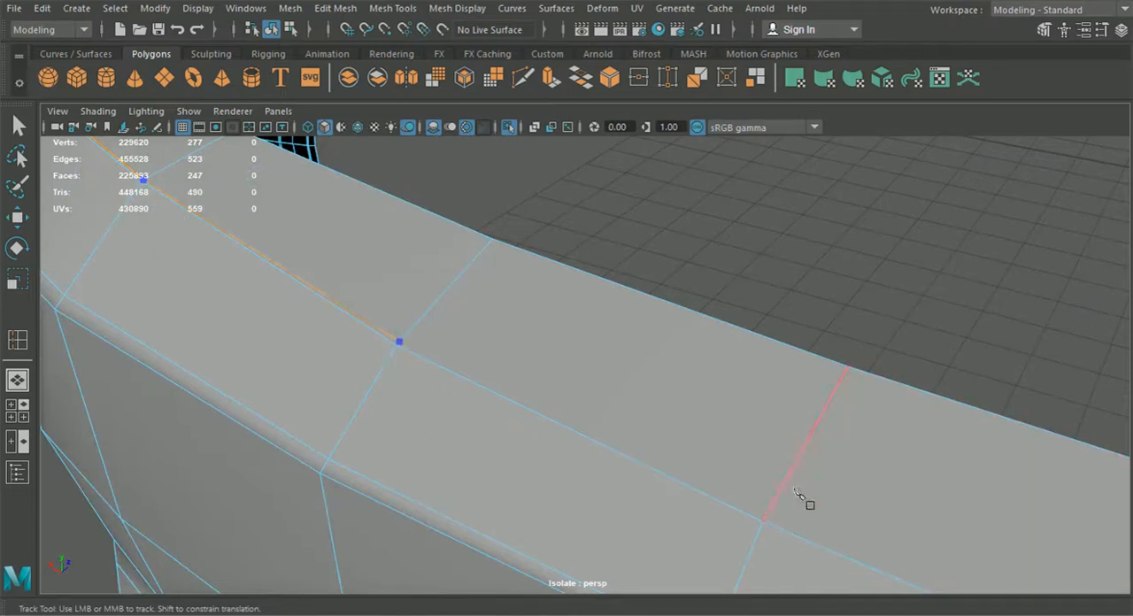
scroll(757, 518, down, 5)
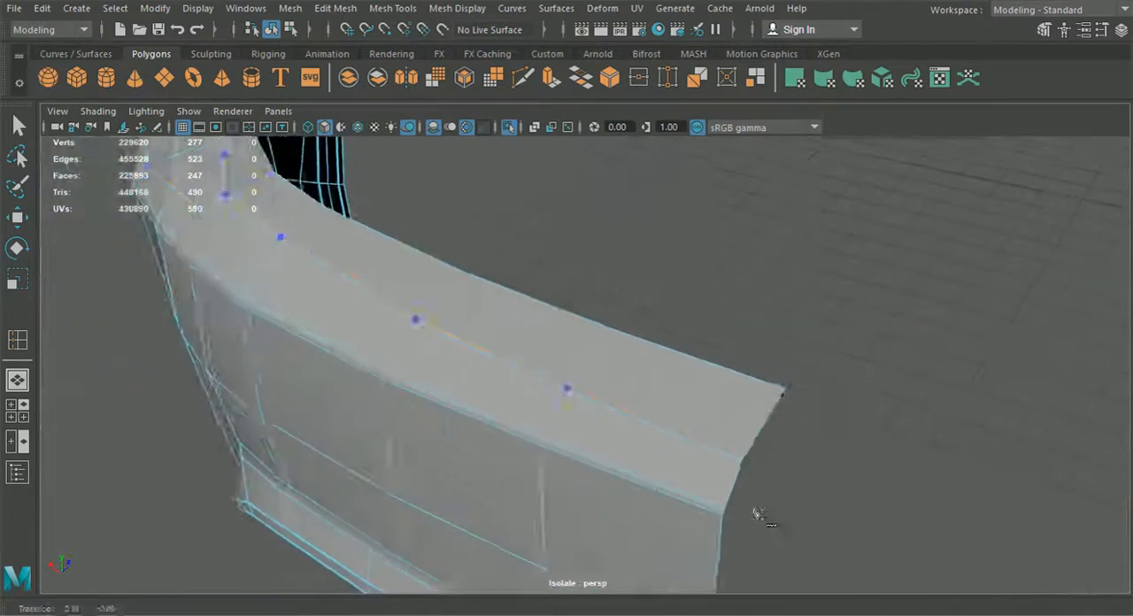
alt+middle_drag(754, 518, 650, 407)
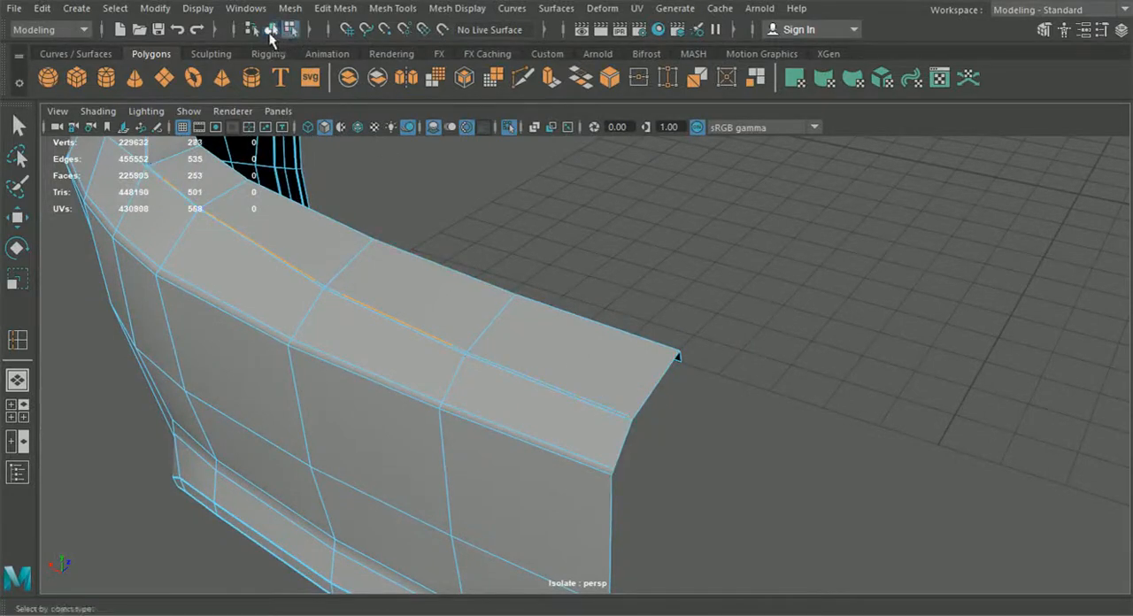
click(18, 126)
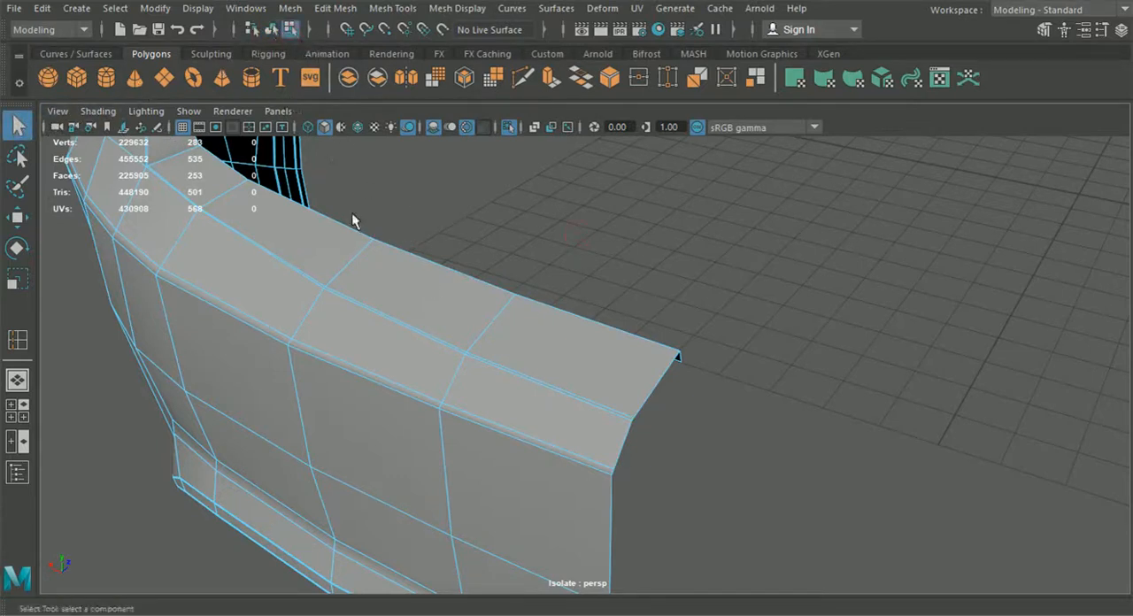
Step: Examine the smoothed top ledge and the step in its rim in object mode, then switch the smooth preview off
click(276, 30)
alt+drag(667, 299, 504, 378)
key(F8)
key(3)
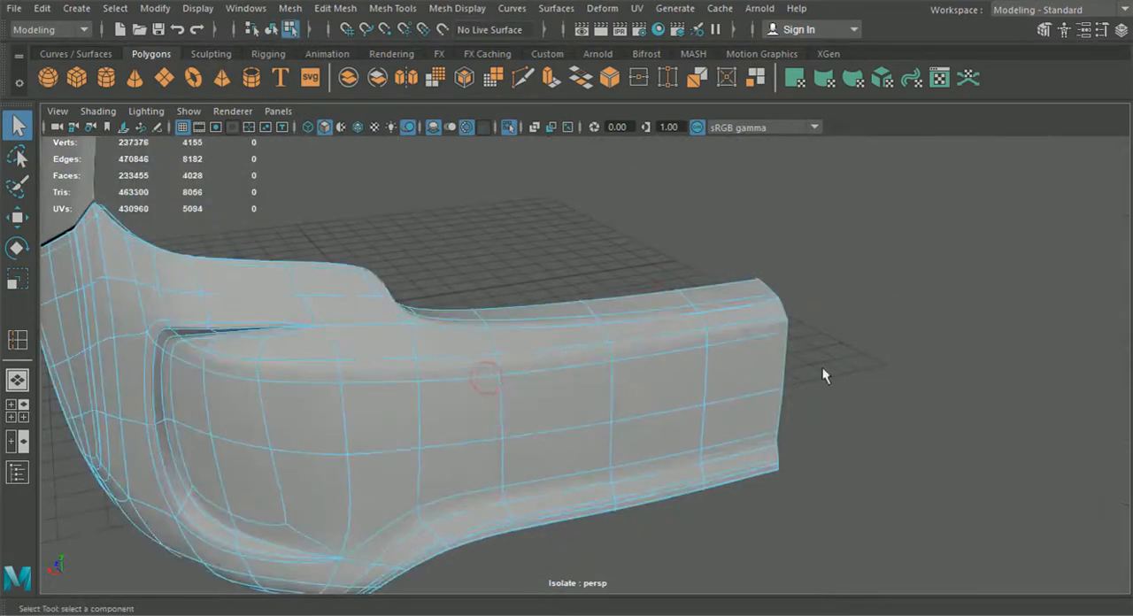
click(514, 212)
alt+drag(577, 326, 632, 336)
scroll(539, 316, down, 3)
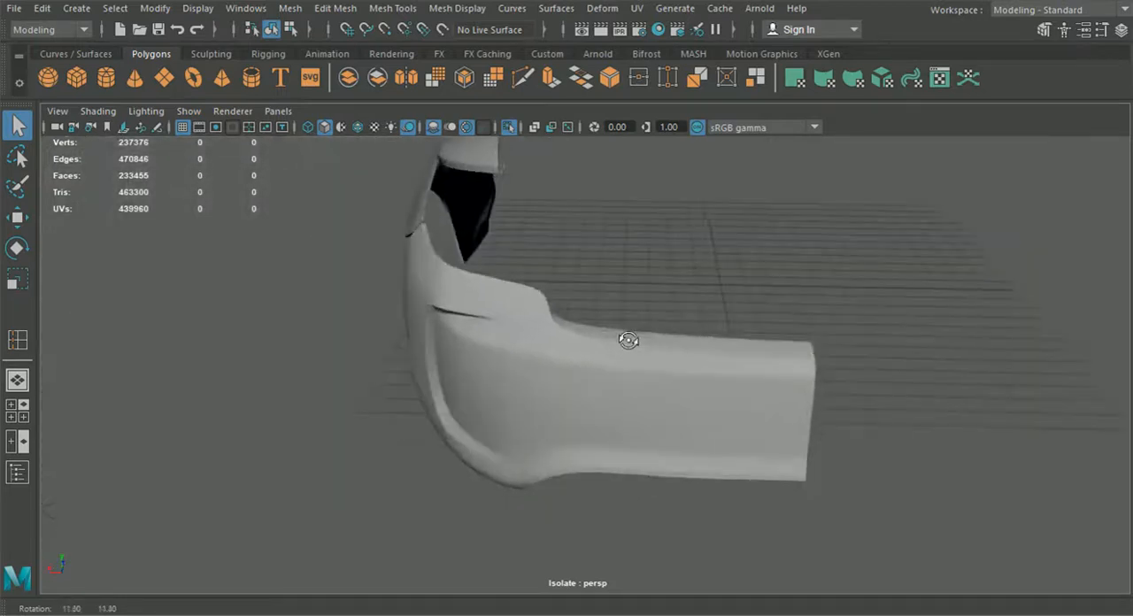
click(510, 307)
key(1)
Step: Delete the support line's first segment beside the crease at the upper corner of the rim's step
scroll(514, 306, up, 8)
alt+middle_drag(482, 173, 558, 342)
scroll(505, 257, up, 4)
alt+middle_drag(475, 215, 561, 372)
alt+drag(560, 372, 530, 386)
click(523, 78)
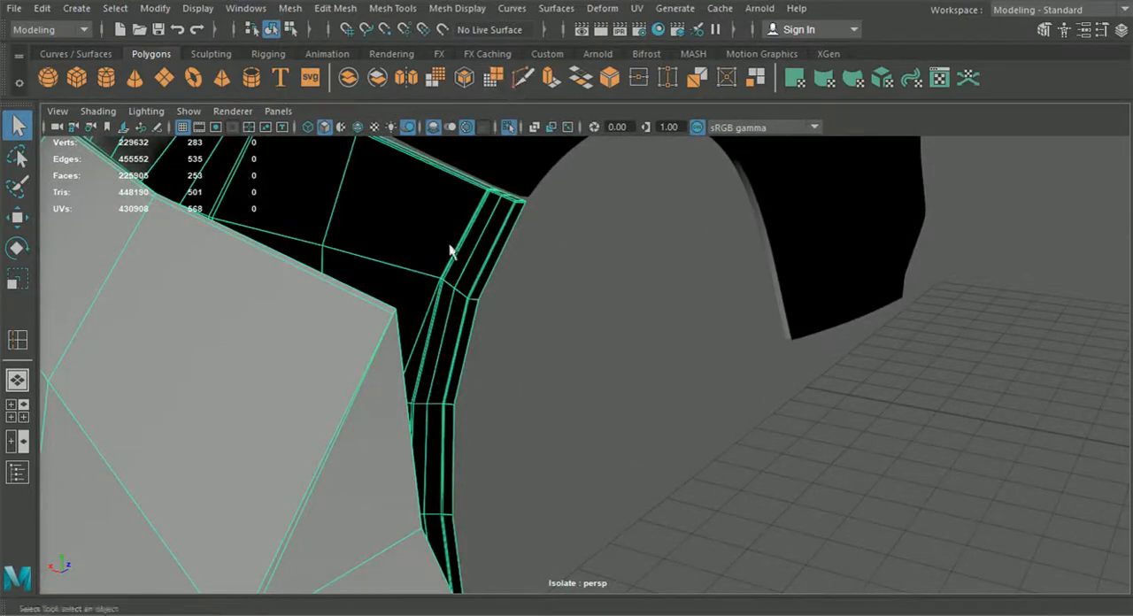
click(395, 313)
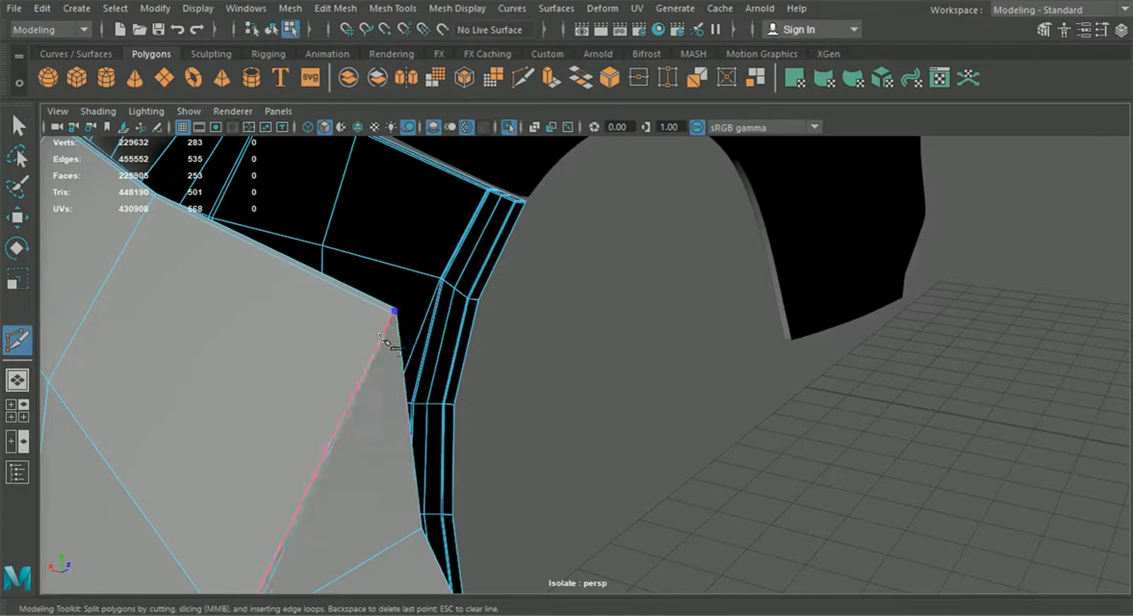
click(18, 126)
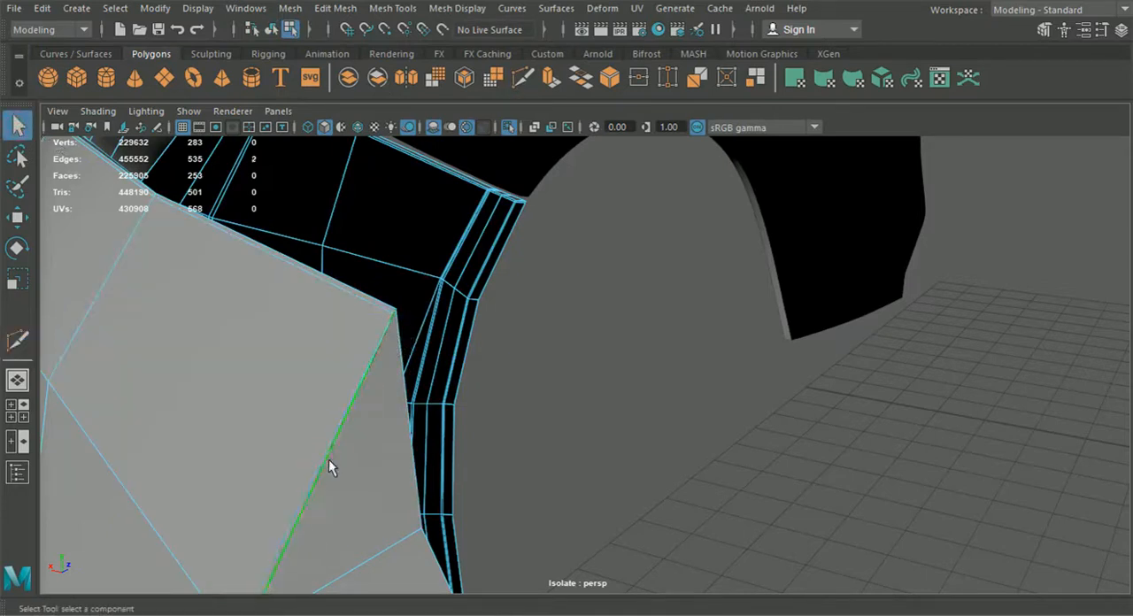
key(Delete)
Step: Add a short cut across the tip of the rim step's upper corner, from the crease to the outer rim
click(531, 77)
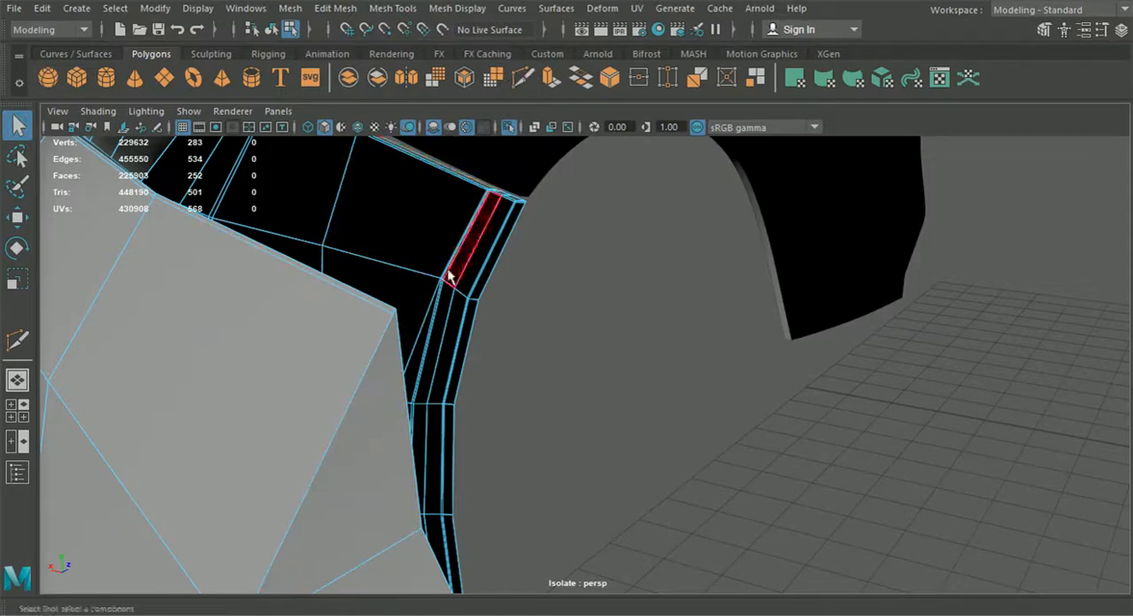
click(396, 332)
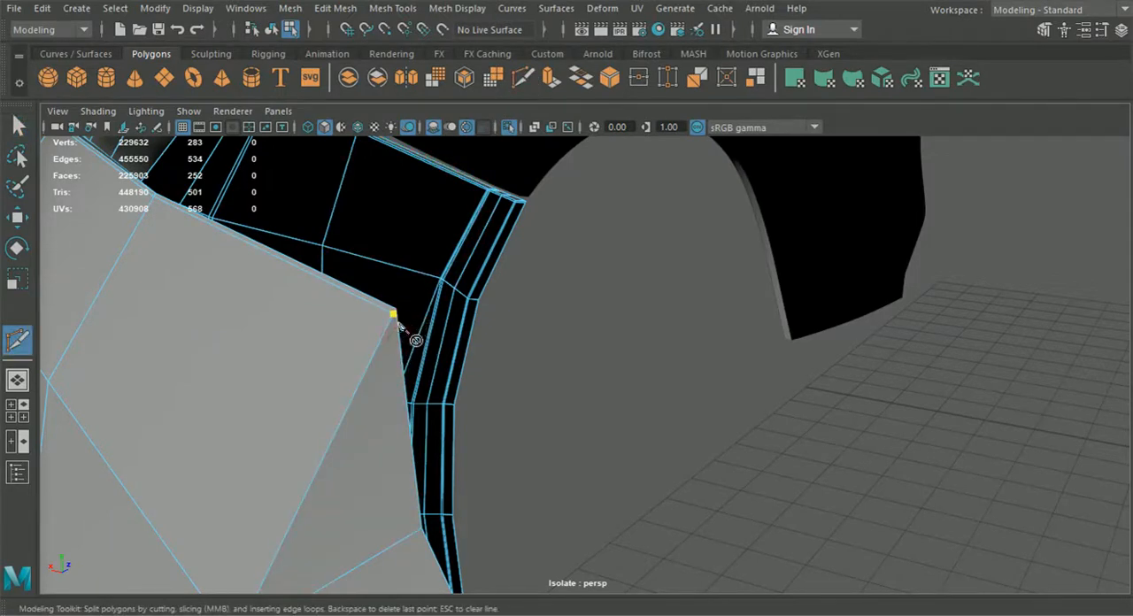
alt+drag(398, 357, 231, 340)
alt+middle_drag(231, 340, 583, 368)
alt+drag(577, 353, 548, 368)
alt+right_drag(548, 369, 621, 507)
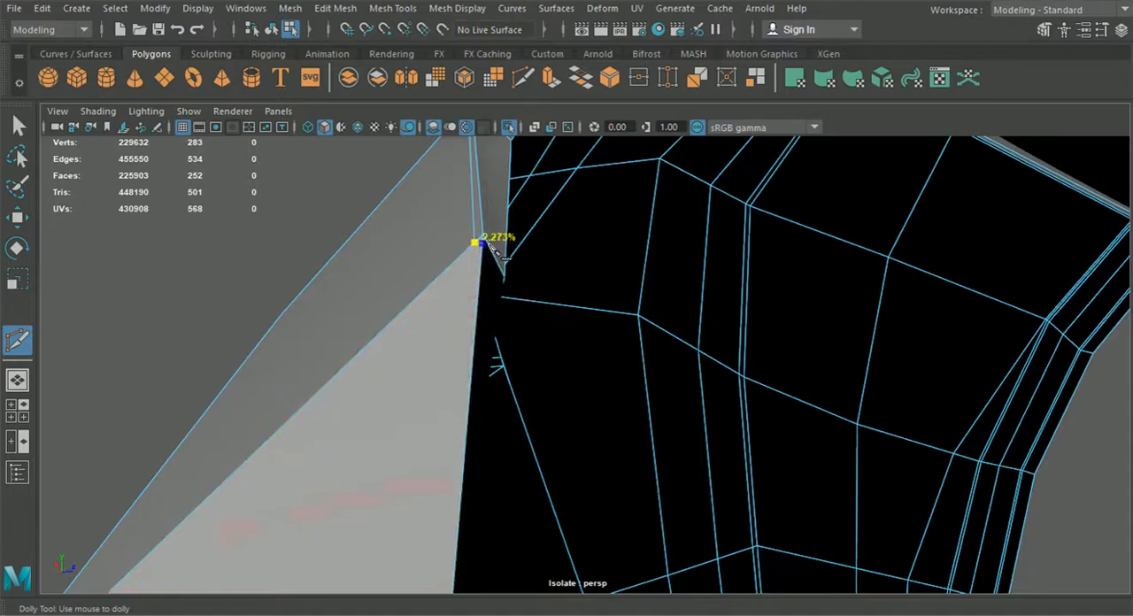
right_click(493, 310)
Step: Cut from the short corner cut down beside the step's crease to the support line's upper end, and return to object mode
scroll(461, 346, down, 1)
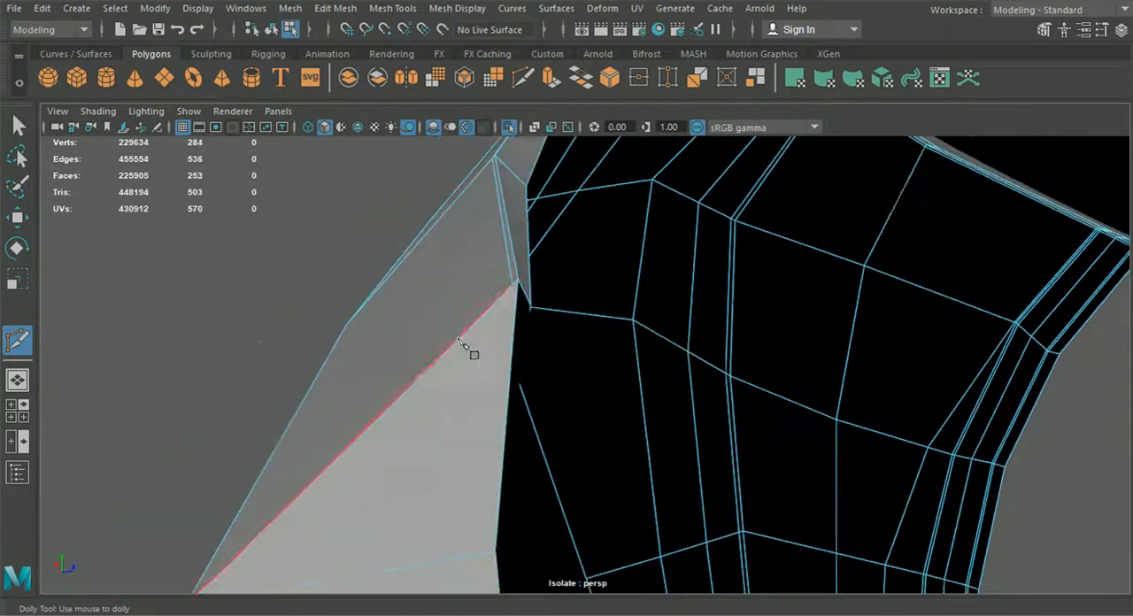
scroll(365, 547, down, 1)
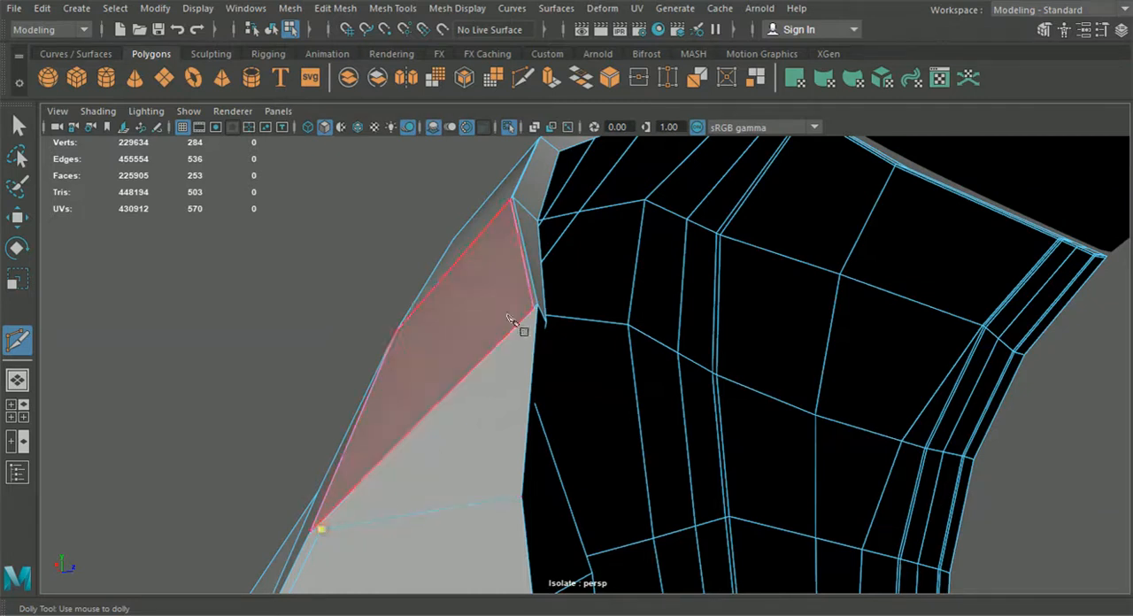
scroll(534, 354, up, 3)
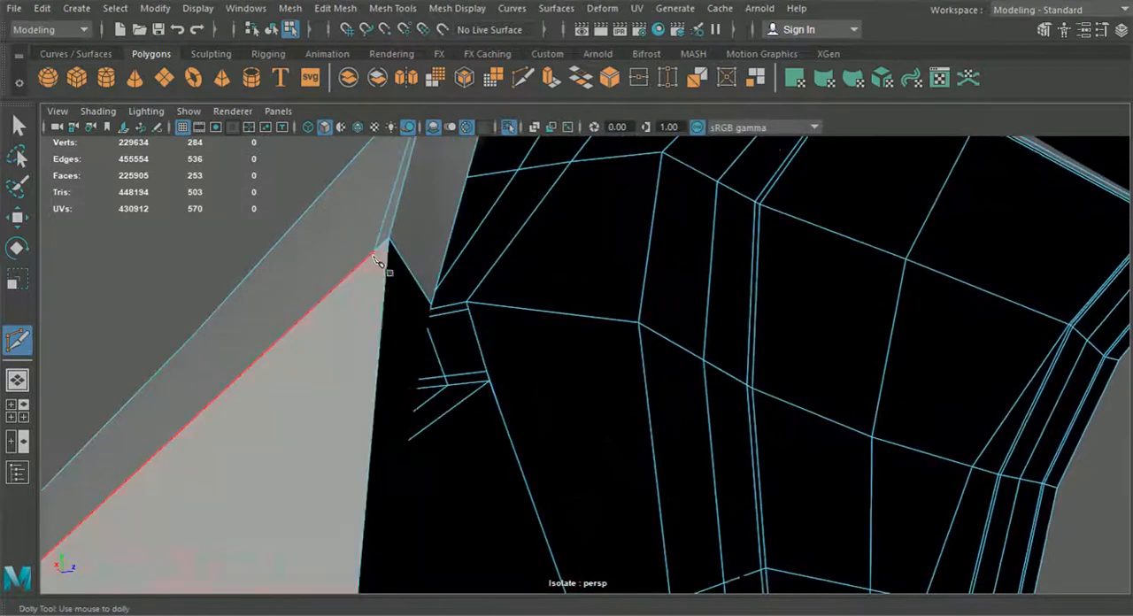
click(373, 252)
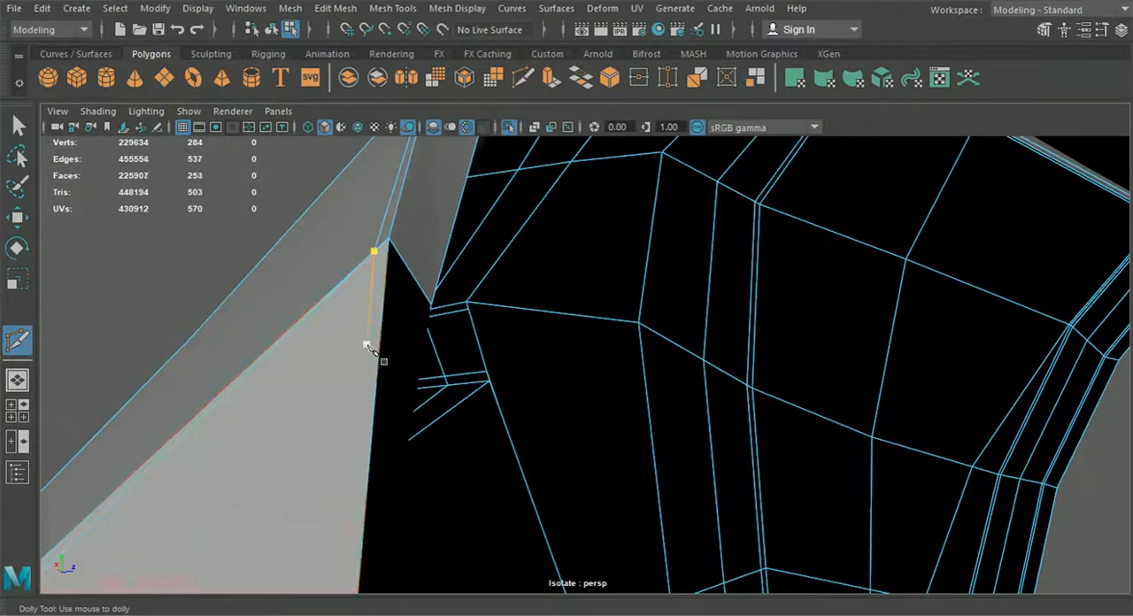
right_click(368, 347)
scroll(369, 352, down, 3)
click(271, 30)
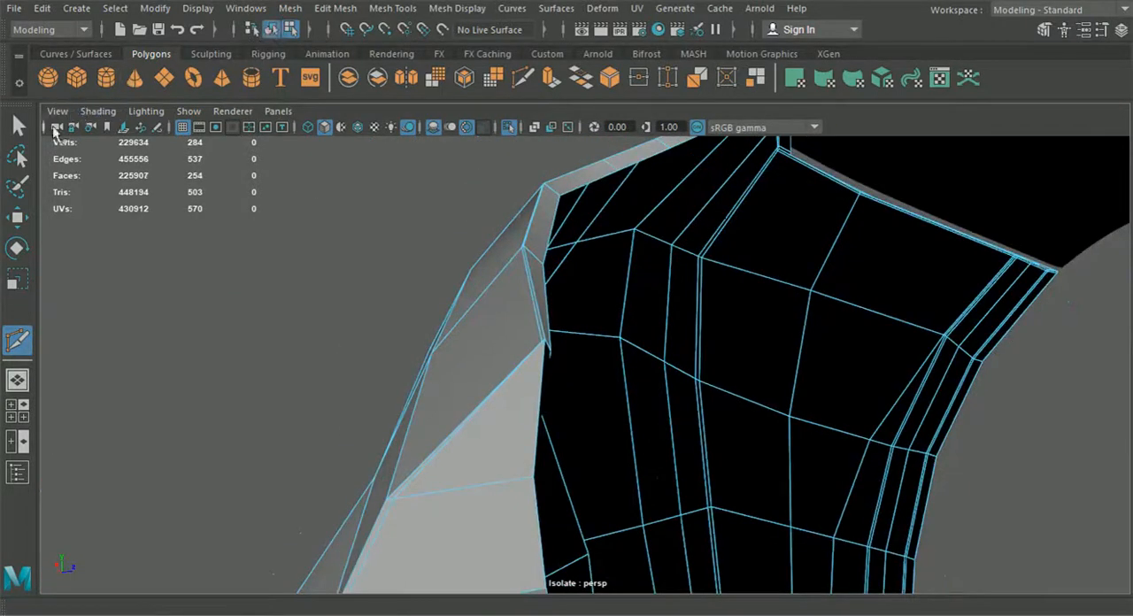
click(19, 125)
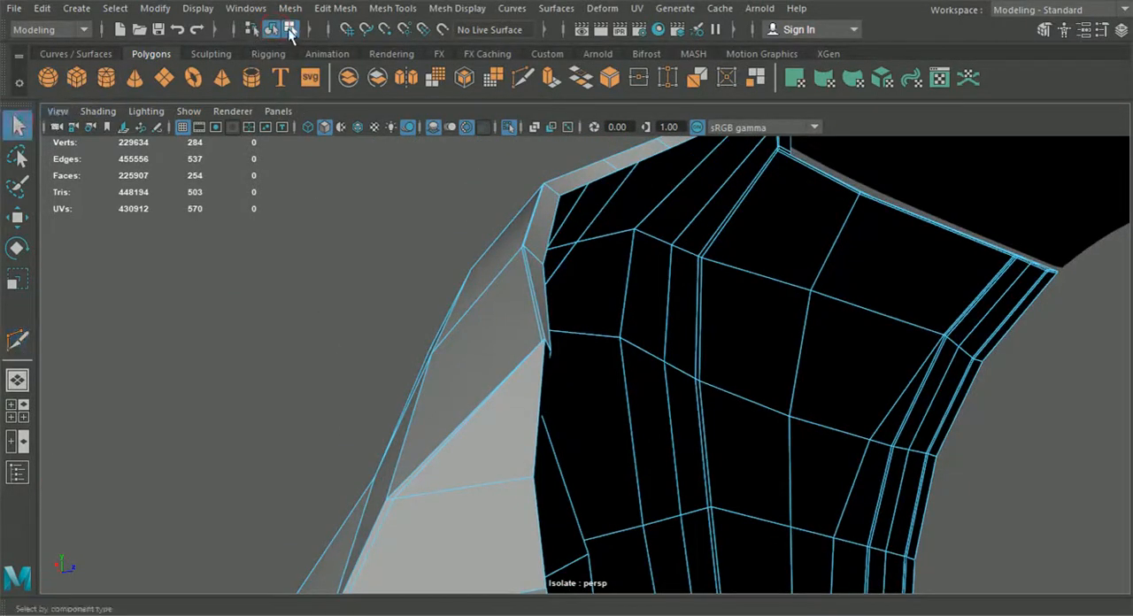
Step: Examine the smoothed rim step and the recess from several sides, then switch the smooth preview off
key(3)
click(321, 369)
alt+drag(331, 390, 435, 352)
scroll(582, 435, down, 3)
click(513, 391)
alt+drag(513, 390, 727, 392)
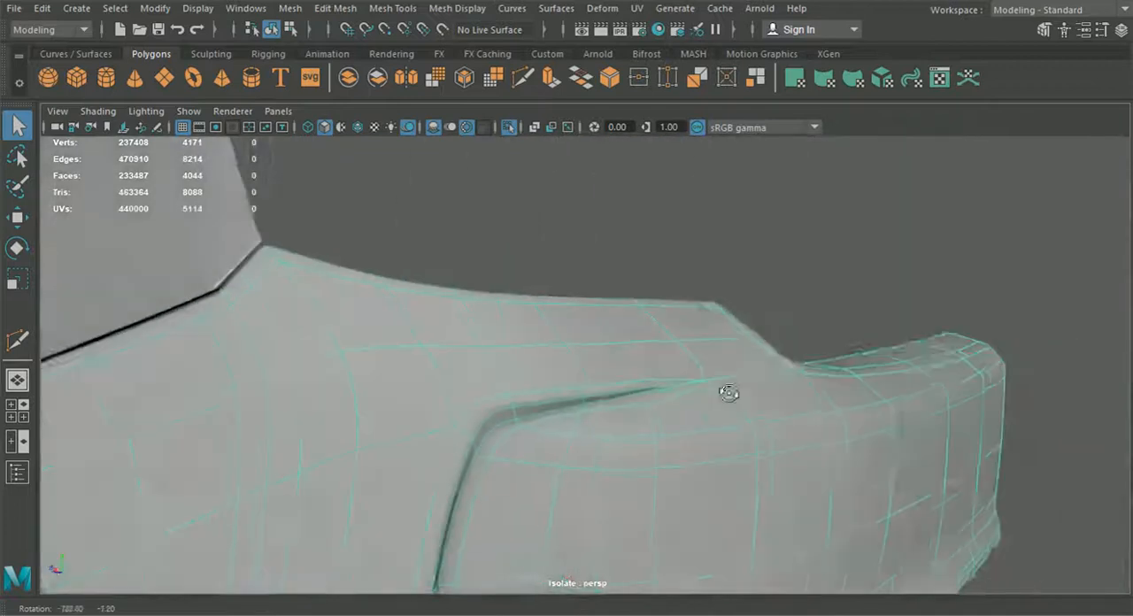
click(665, 220)
alt+drag(665, 220, 328, 327)
click(587, 379)
key(1)
Step: Delete the cut edge running beside the crease of the rim's step
alt+middle_drag(327, 328, 346, 301)
right_drag(379, 368, 379, 79)
click(397, 349)
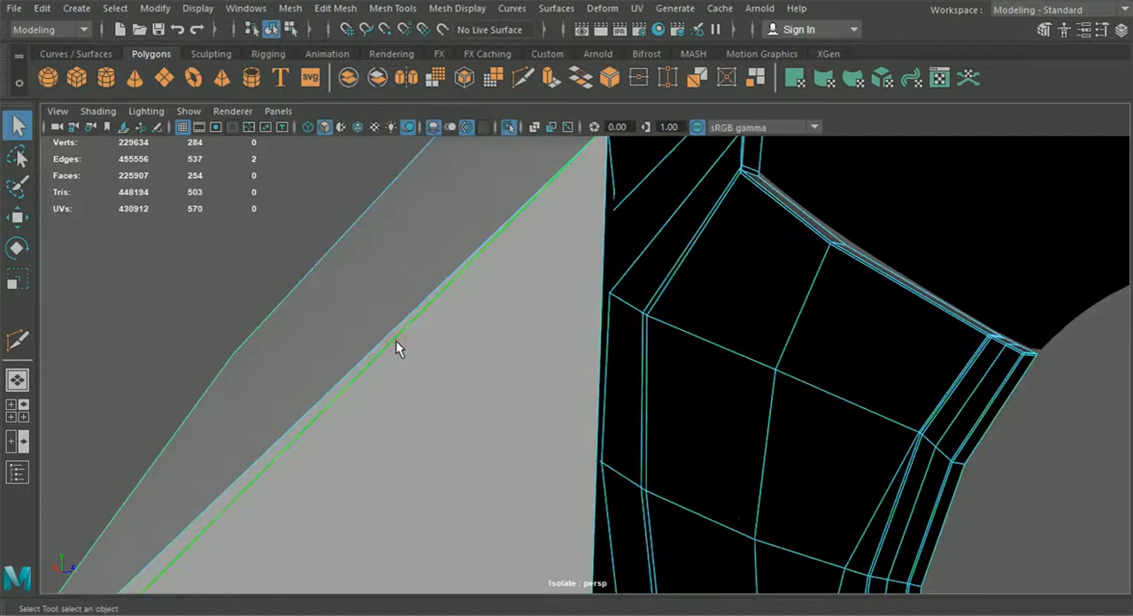
key(Delete)
Step: Cut a support line beside the step's crease from its upper tip, across the edge below, into the existing support line
alt+middle_drag(524, 205, 510, 241)
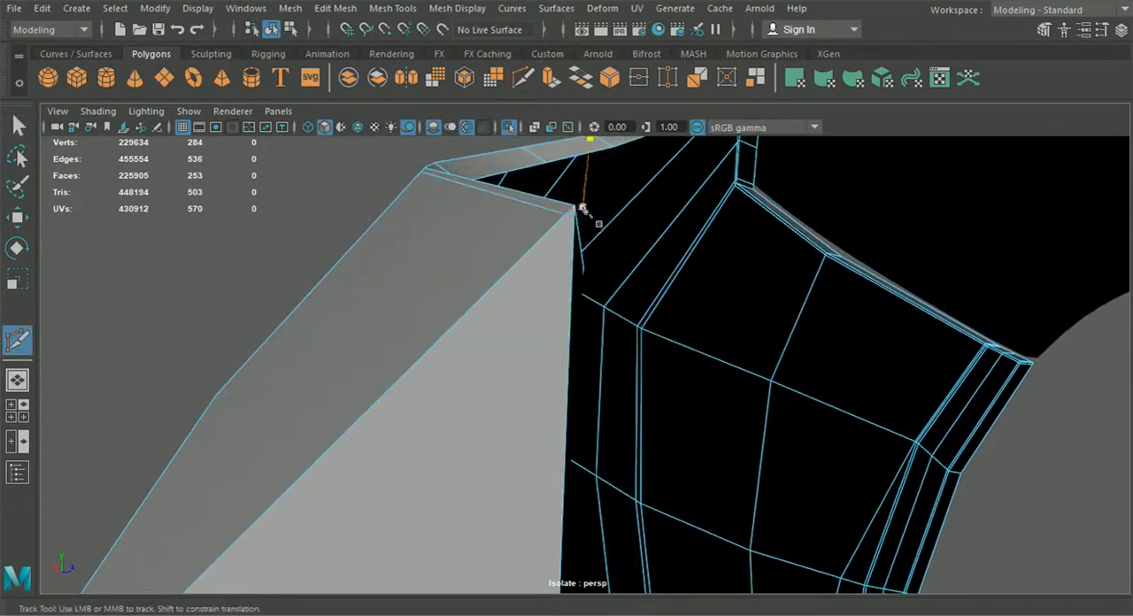
alt+middle_drag(580, 211, 561, 255)
alt+right_drag(562, 255, 478, 372)
alt+middle_drag(478, 372, 508, 256)
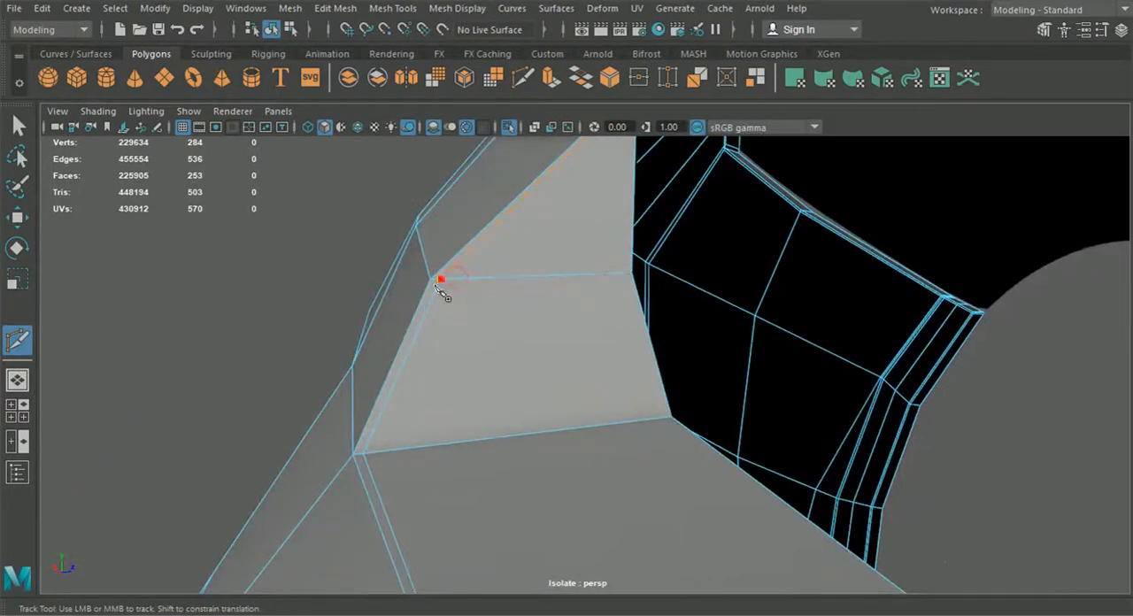
click(433, 286)
alt+right_drag(433, 286, 428, 256)
click(272, 34)
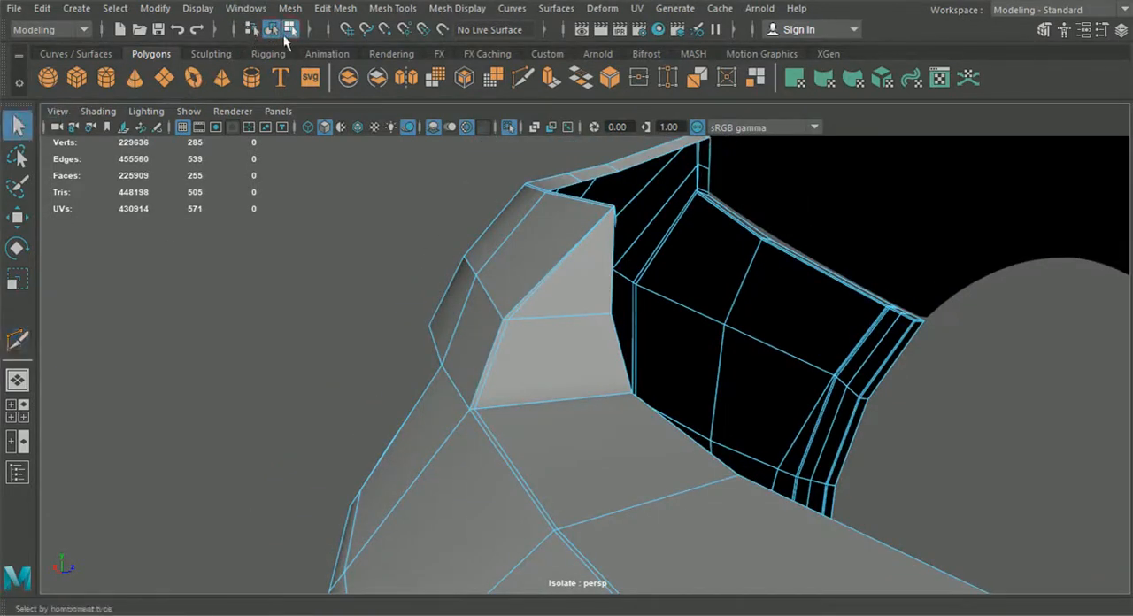
Step: Switch on the bumper's smooth preview, examine it together with the rear car body, and select the bumper
key(3)
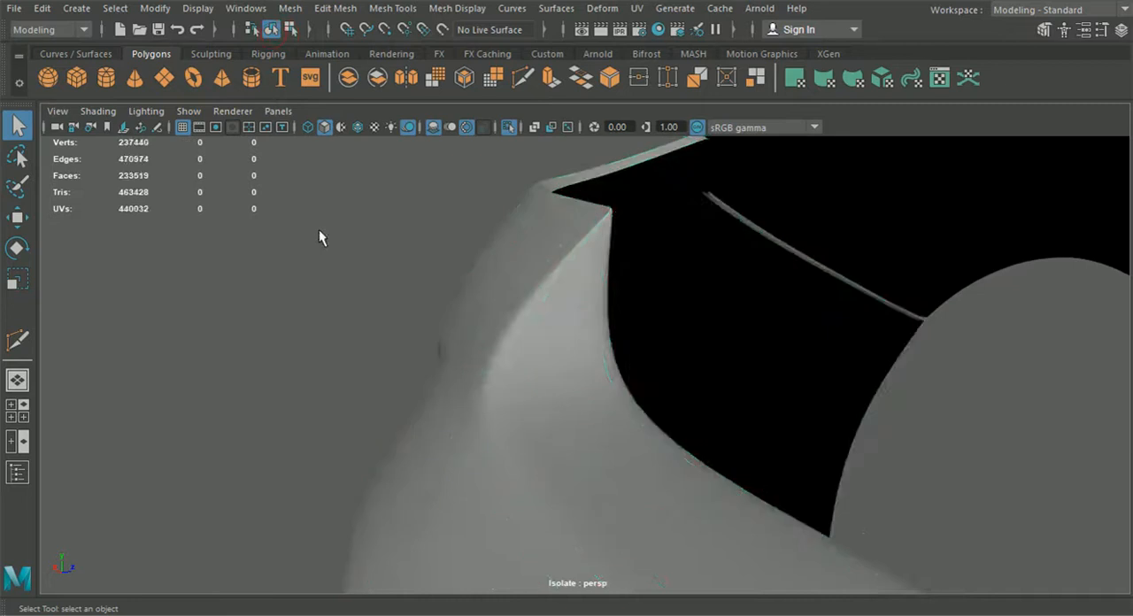
click(318, 229)
scroll(322, 256, down, 1)
alt+drag(321, 258, 638, 266)
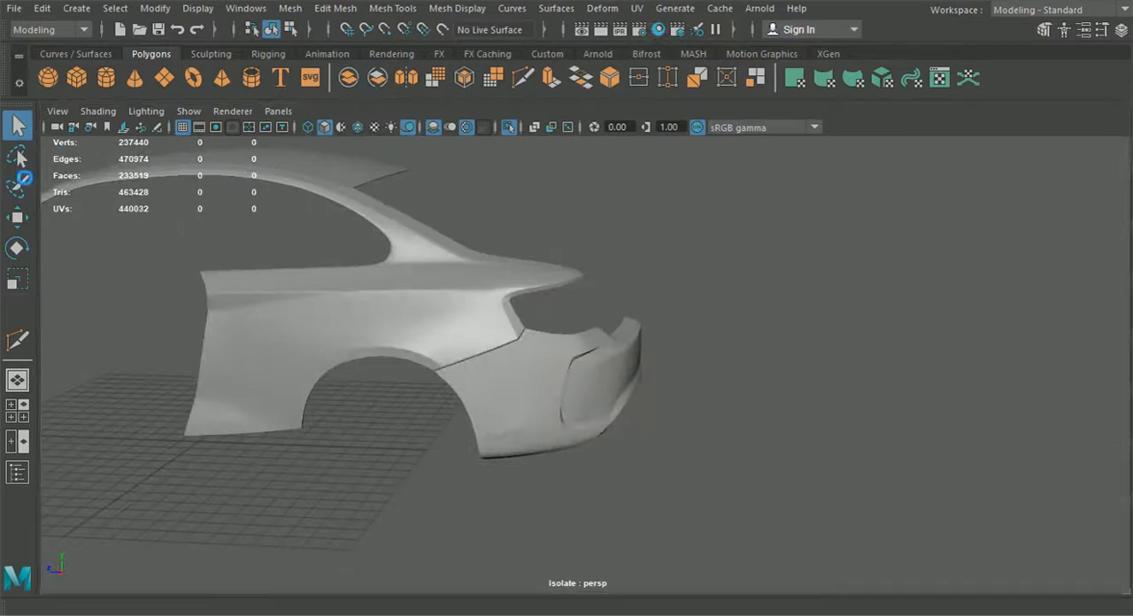
click(500, 379)
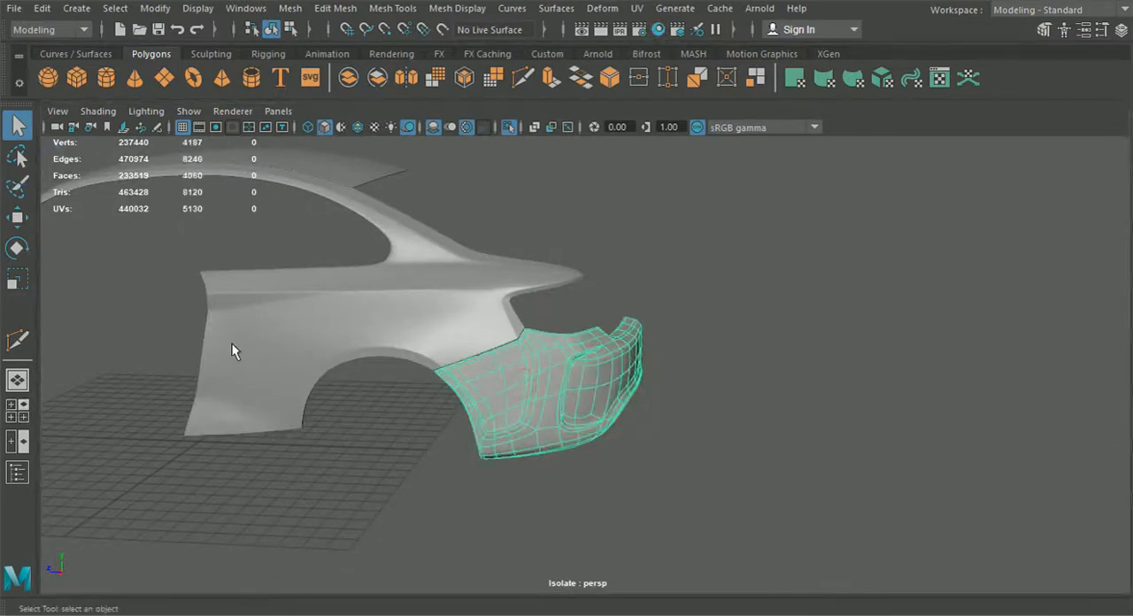
Step: Try to insert an edge loop along the narrow return strip on the bumper's outer rim
click(631, 475)
alt+drag(631, 477, 575, 433)
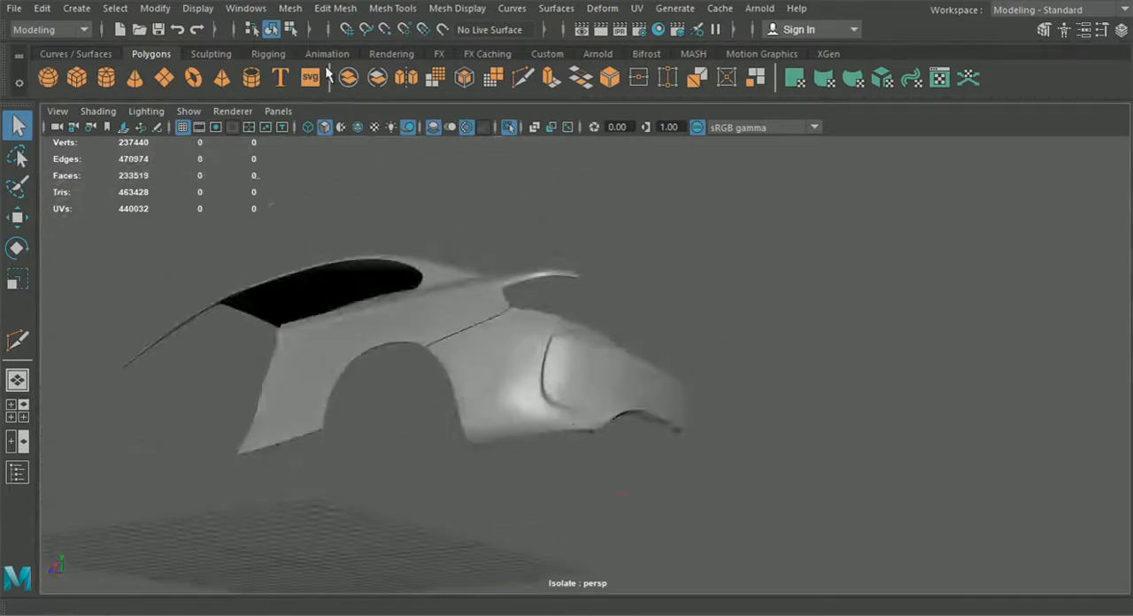
click(522, 359)
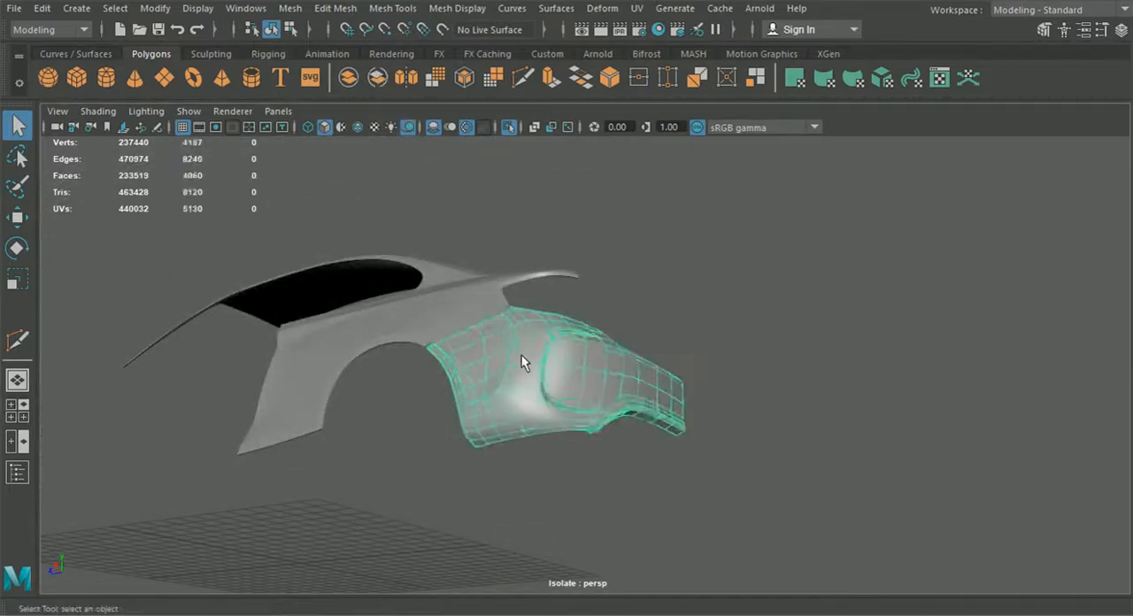
click(381, 12)
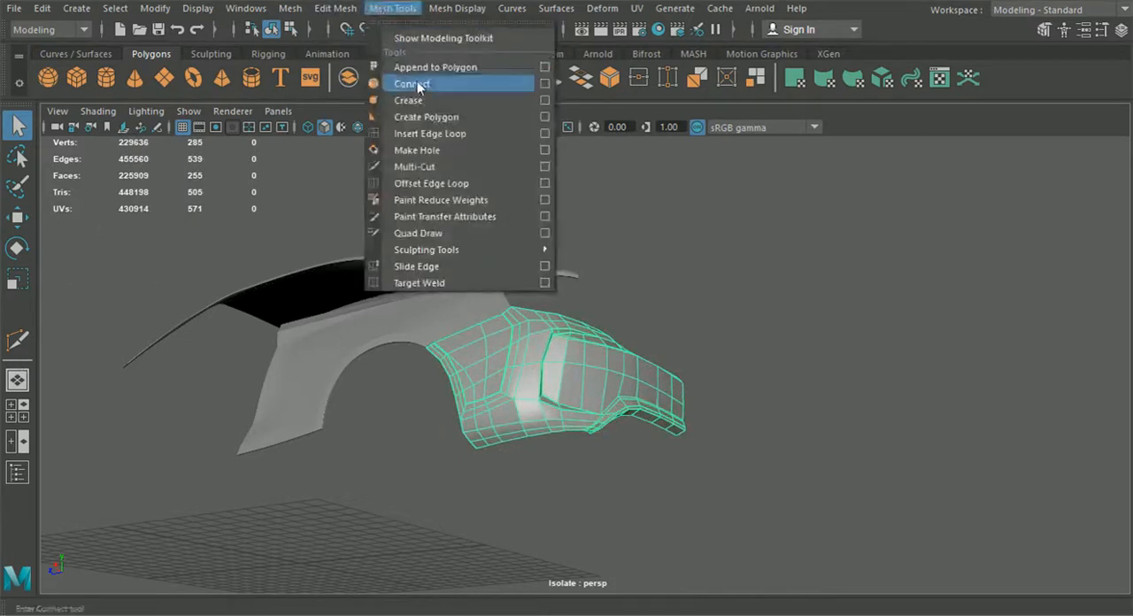
click(428, 132)
scroll(429, 385, up, 5)
alt+drag(428, 385, 665, 361)
scroll(594, 383, up, 10)
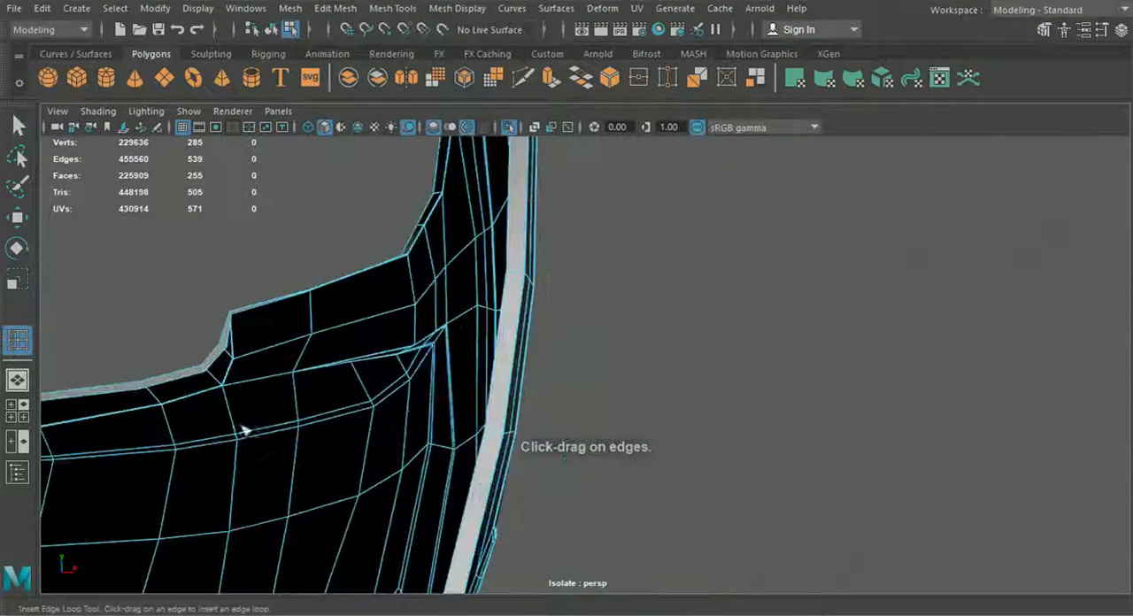
click(368, 375)
click(388, 375)
Step: Examine the inserted loop around the bumper's upper rim corner and undo it
scroll(388, 376, down, 8)
alt+drag(388, 379, 309, 423)
scroll(344, 260, down, 8)
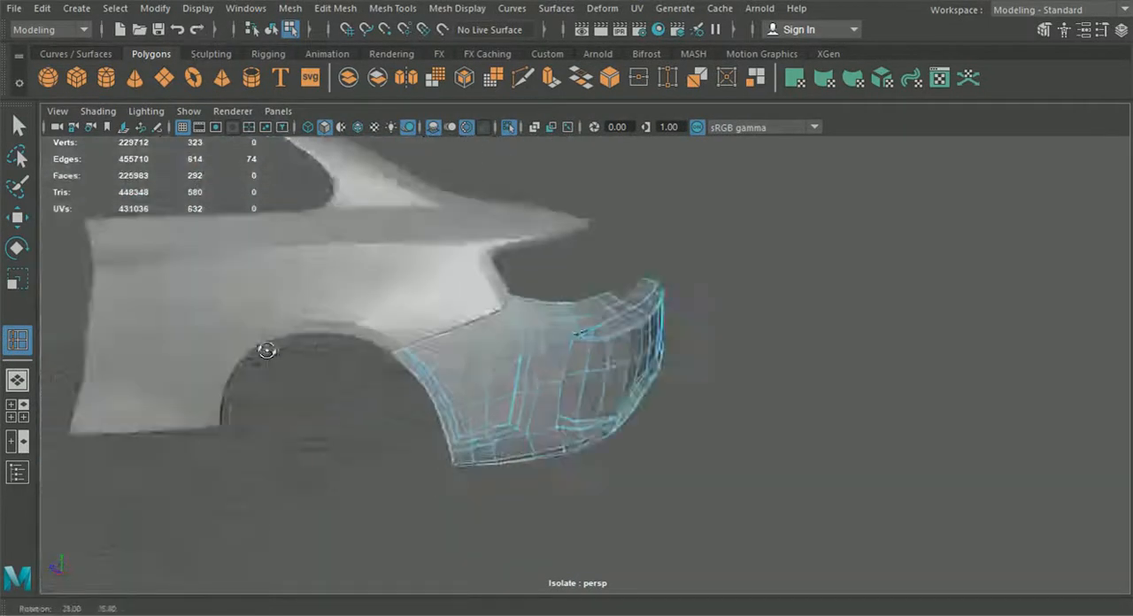
alt+drag(263, 352, 144, 370)
alt+drag(434, 254, 230, 271)
scroll(514, 355, up, 7)
alt+drag(492, 350, 325, 352)
scroll(539, 354, up, 3)
alt+middle_drag(539, 350, 389, 385)
scroll(474, 373, up, 4)
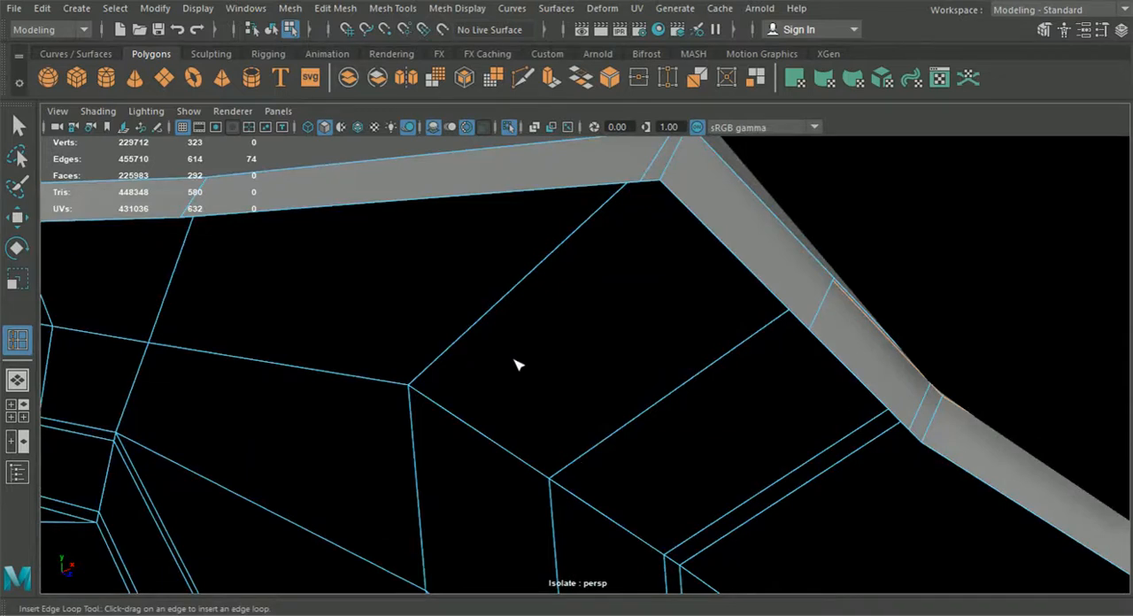
alt+drag(586, 363, 403, 354)
alt+middle_drag(417, 363, 635, 480)
scroll(635, 480, up, 2)
alt+drag(551, 458, 761, 459)
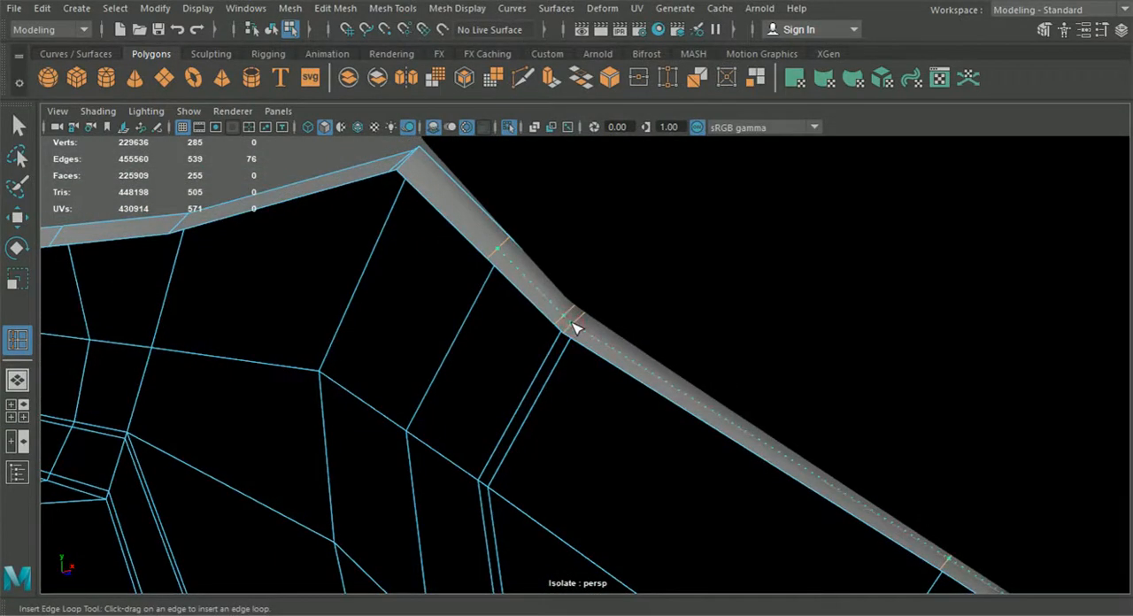
Step: Cut a short edge across the bumper's return strip at its upper corner beside the rear body
alt+drag(607, 339, 445, 336)
click(18, 125)
right_drag(521, 286, 459, 133)
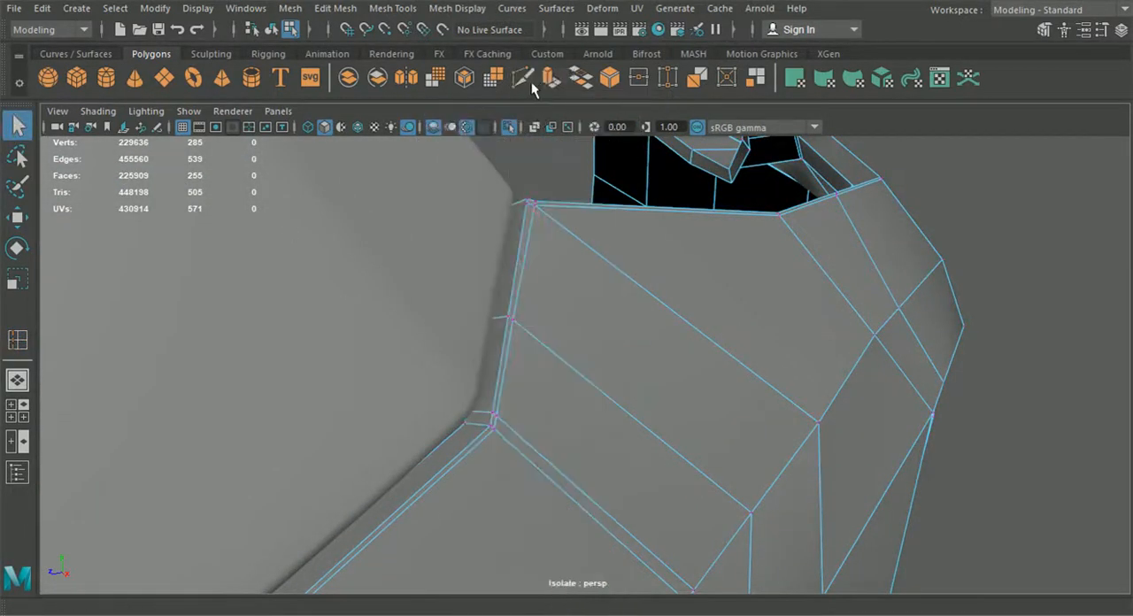
click(523, 78)
mouse_move(574, 271)
alt+mouse_down()
mouse_move(606, 346)
mouse_move(559, 277)
alt+mouse_up()
alt+middle_drag(559, 276, 539, 330)
scroll(539, 330, up, 3)
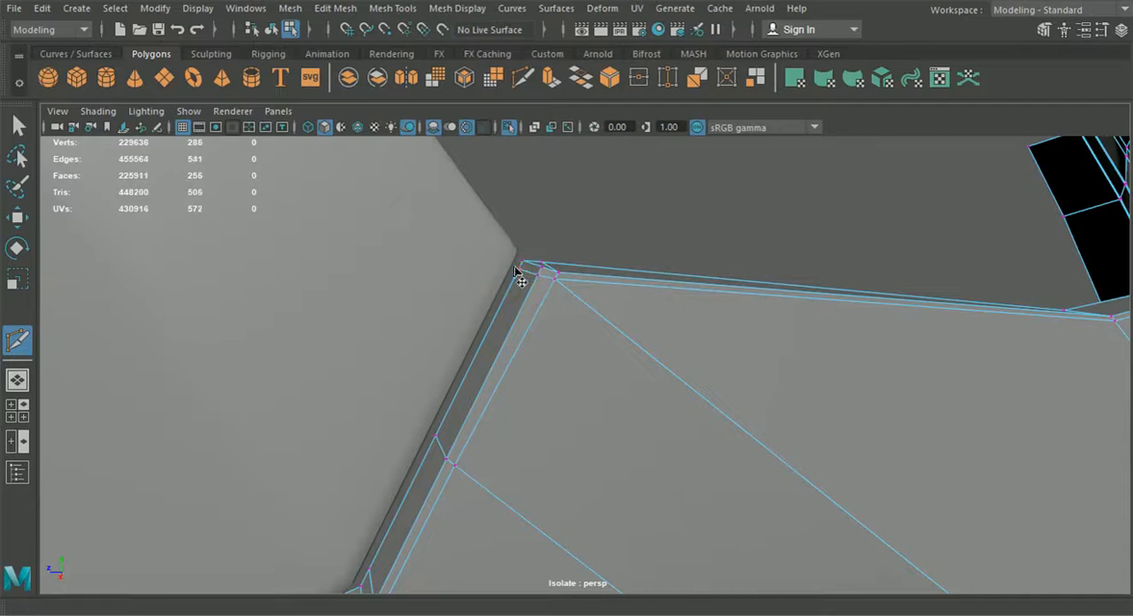
Step: Try to insert an edge loop along the return strip, close to the bumper's outer surface
click(271, 30)
key(q)
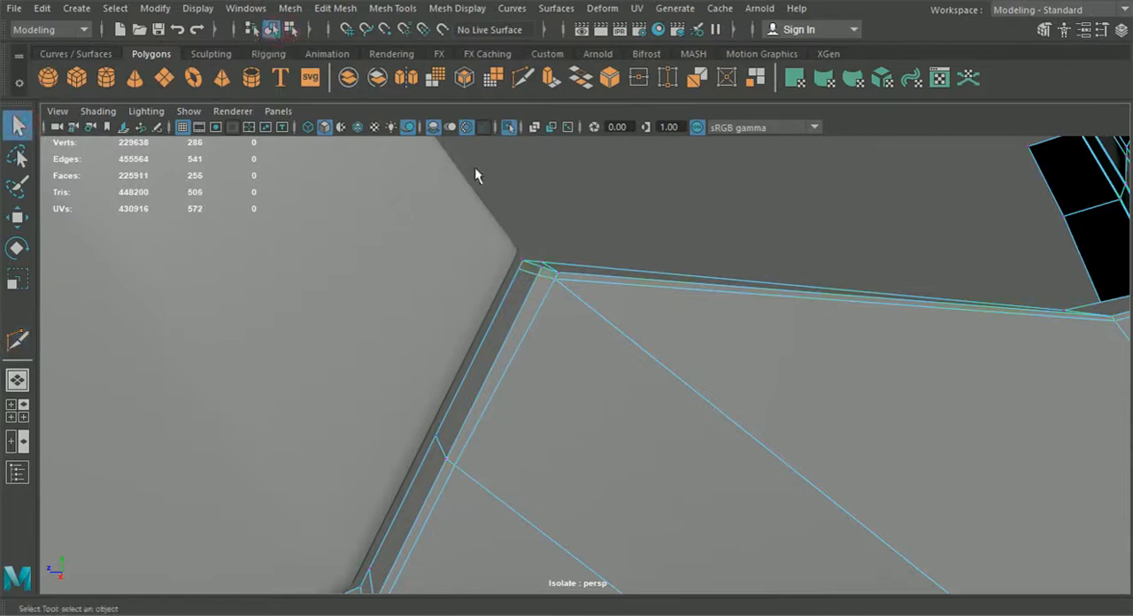
click(393, 8)
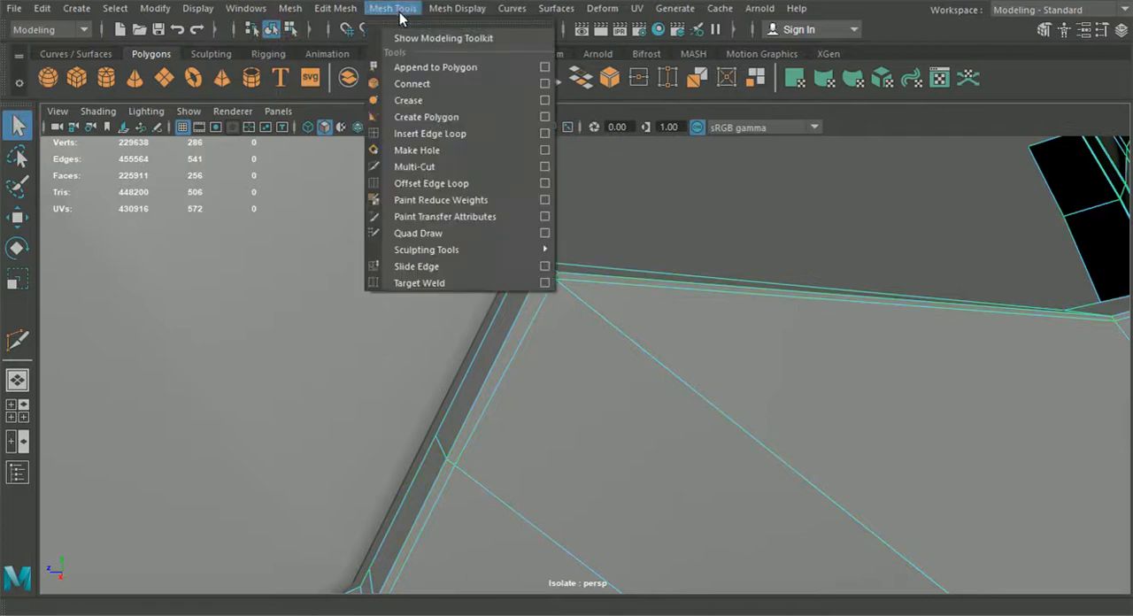
click(436, 139)
alt+drag(451, 443, 678, 381)
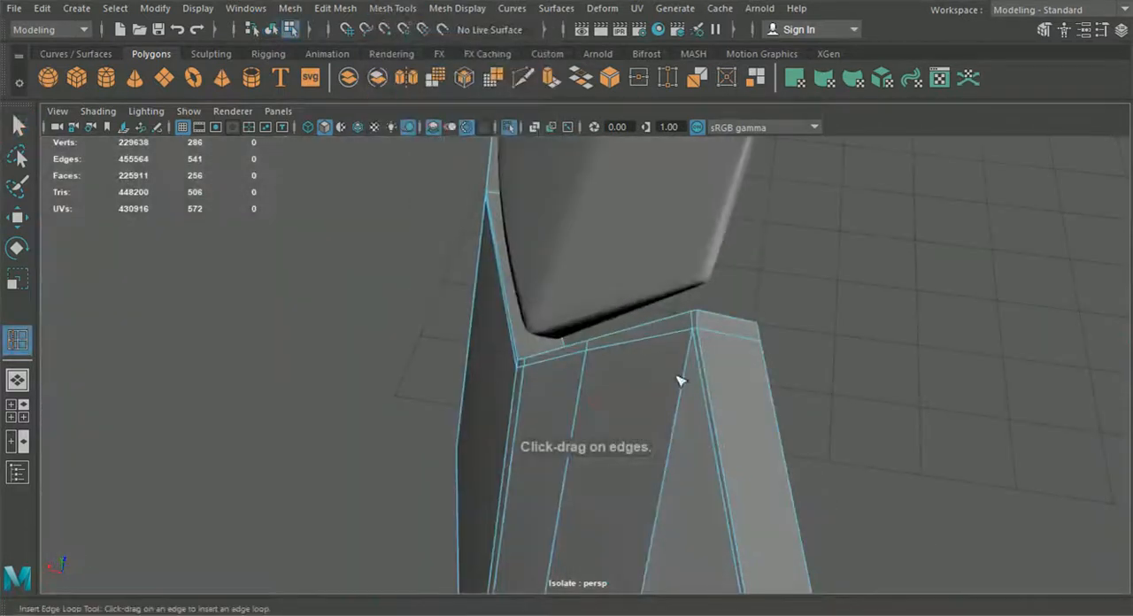
click(704, 332)
Step: Undo the return strip's edge loop and cut a short edge across the strip at its other corner
scroll(720, 381, down, 4)
alt+drag(720, 384, 408, 296)
alt+middle_drag(408, 296, 425, 306)
scroll(496, 344, up, 2)
scroll(678, 430, up, 3)
alt+middle_drag(496, 344, 646, 398)
scroll(678, 430, up, 5)
alt+drag(652, 413, 696, 439)
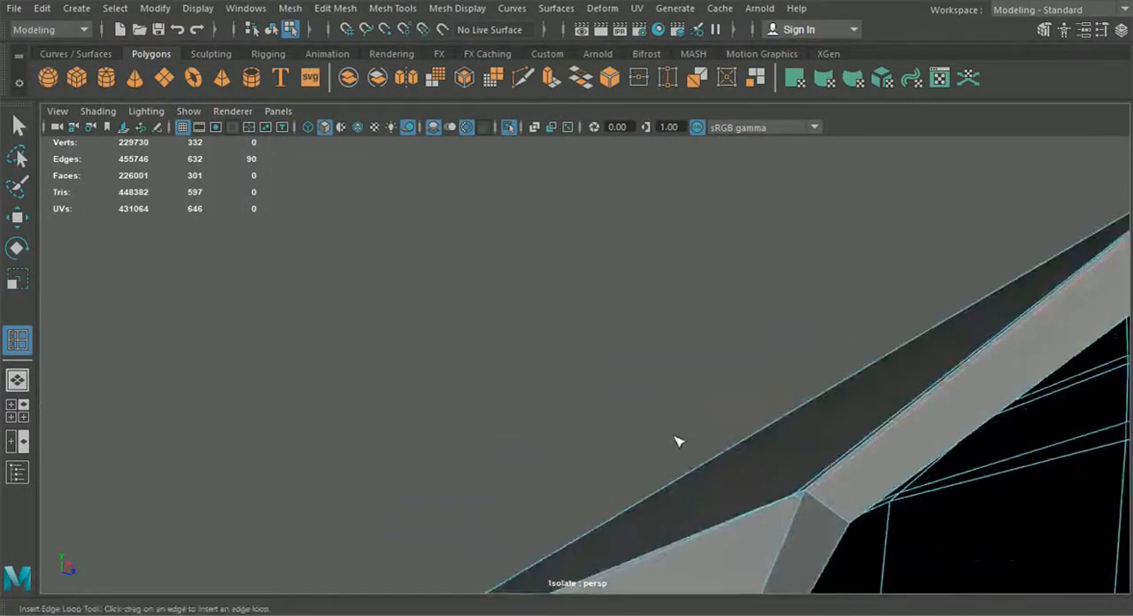
click(522, 78)
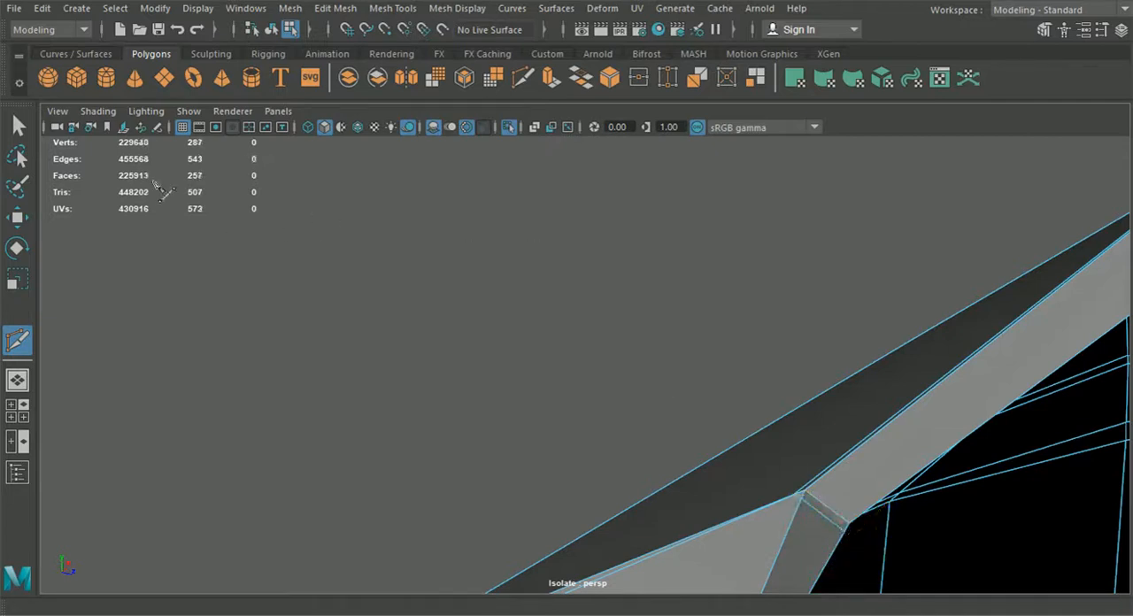
Step: Insert a support edge loop along the return strip, close to its outer edge, past both cut corners
click(17, 128)
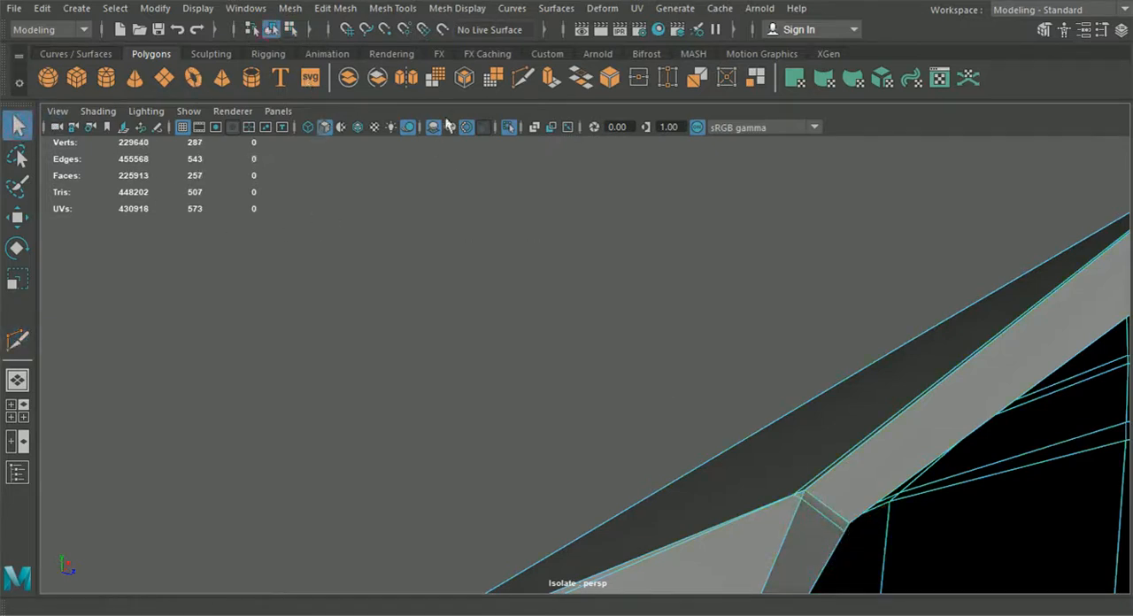
click(395, 9)
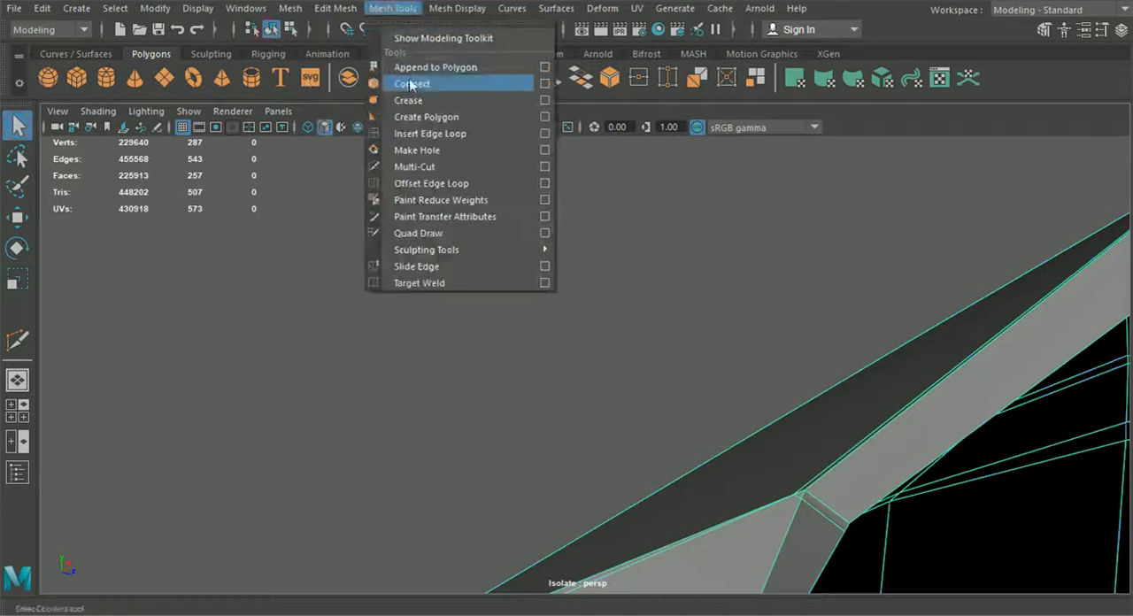
click(427, 134)
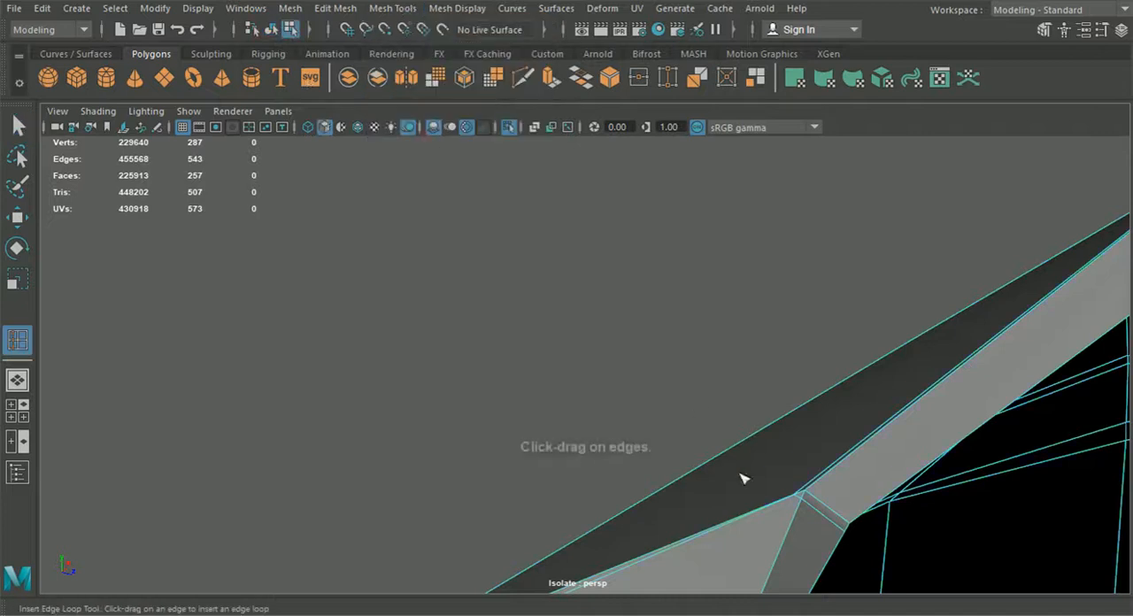
click(809, 495)
Step: Examine the bumper's new support loop, switch on its smooth preview and view it with the rear body
scroll(801, 511, down, 5)
alt+drag(802, 511, 904, 346)
alt+drag(591, 441, 673, 434)
alt+middle_drag(673, 434, 801, 438)
alt+drag(801, 440, 620, 458)
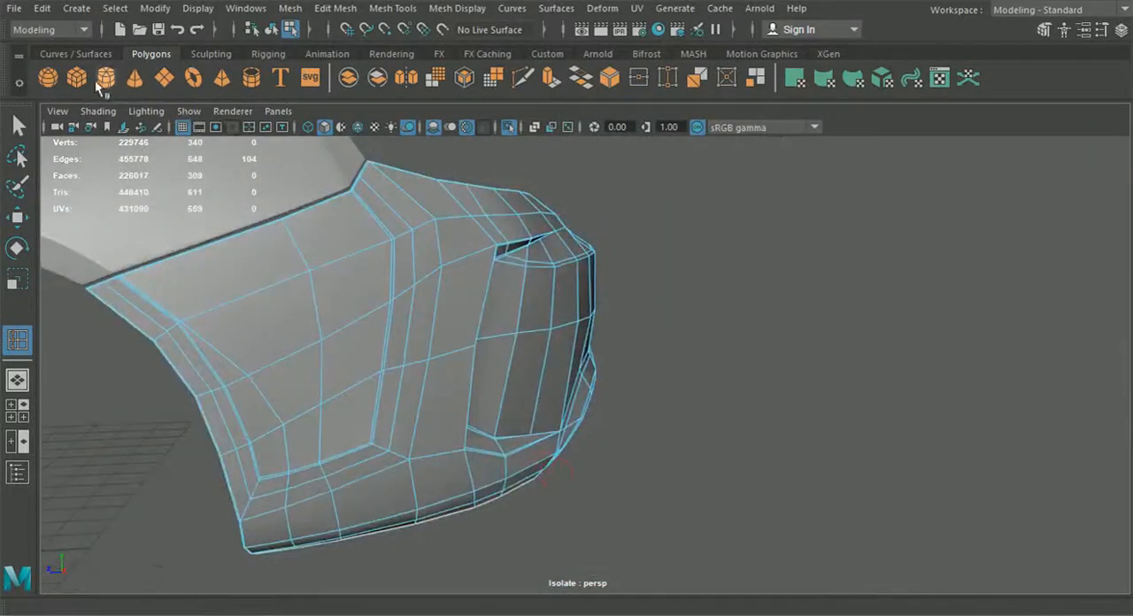
key(q)
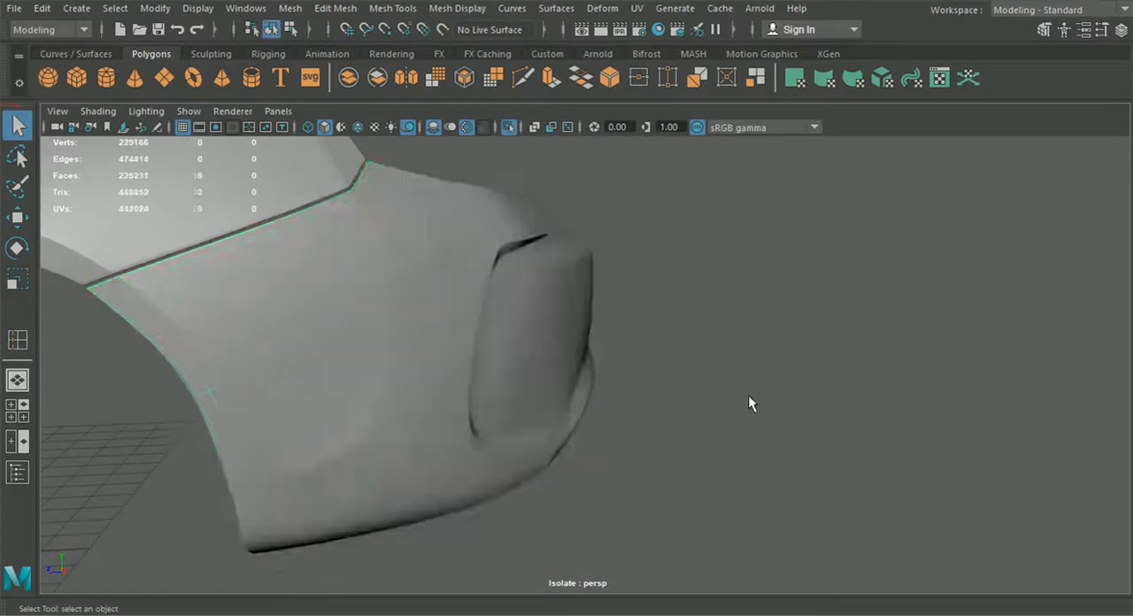
alt+drag(749, 402, 841, 486)
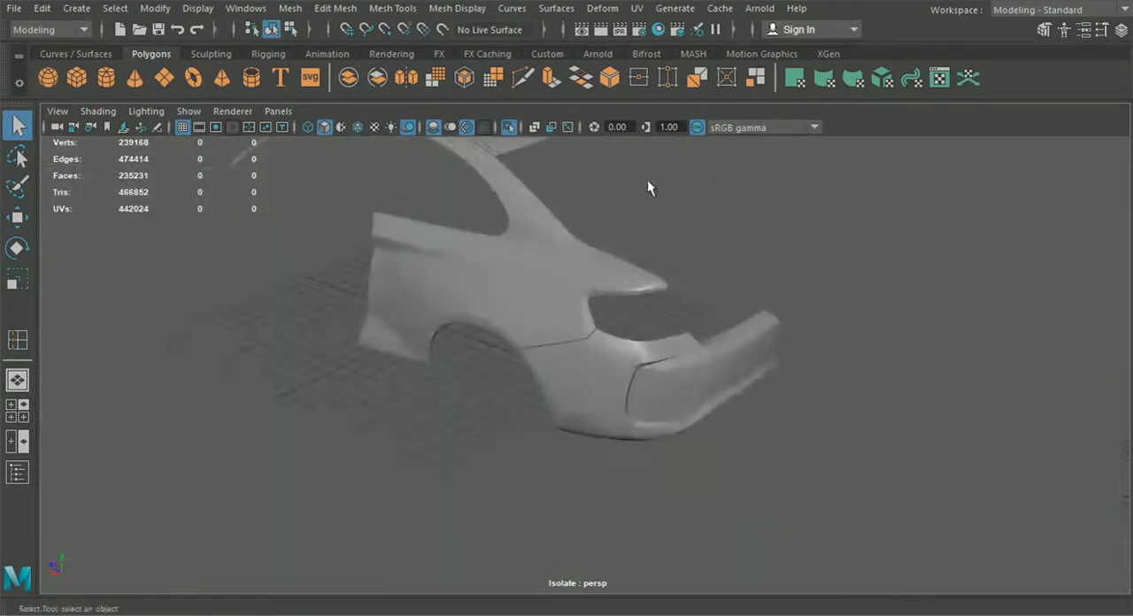
Step: End the isolated view to show the whole car, and leave the bumper deselected
click(468, 128)
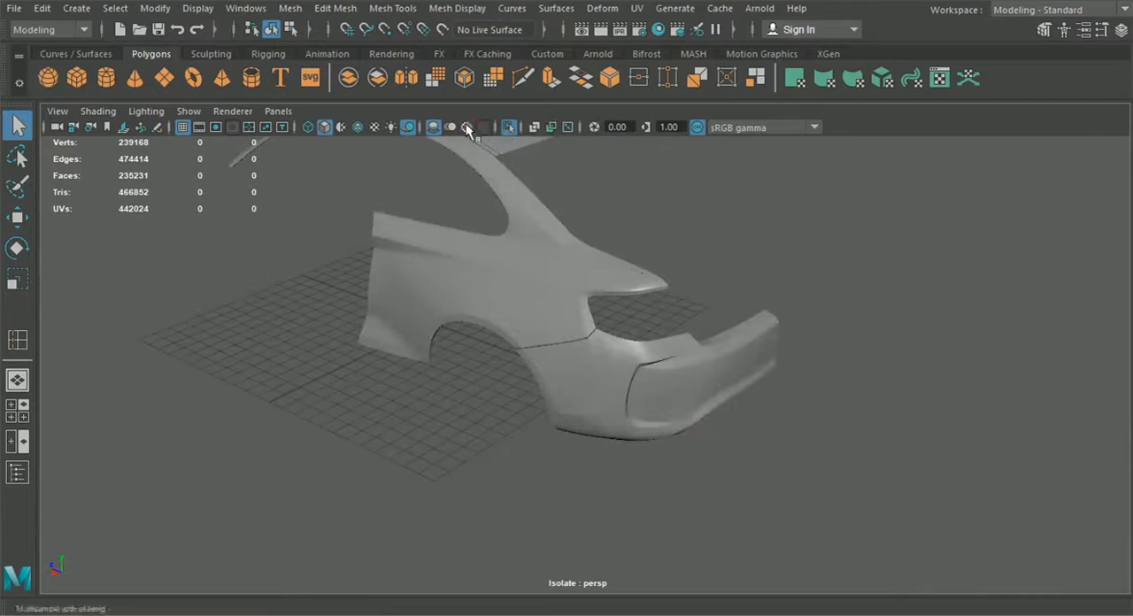
click(507, 128)
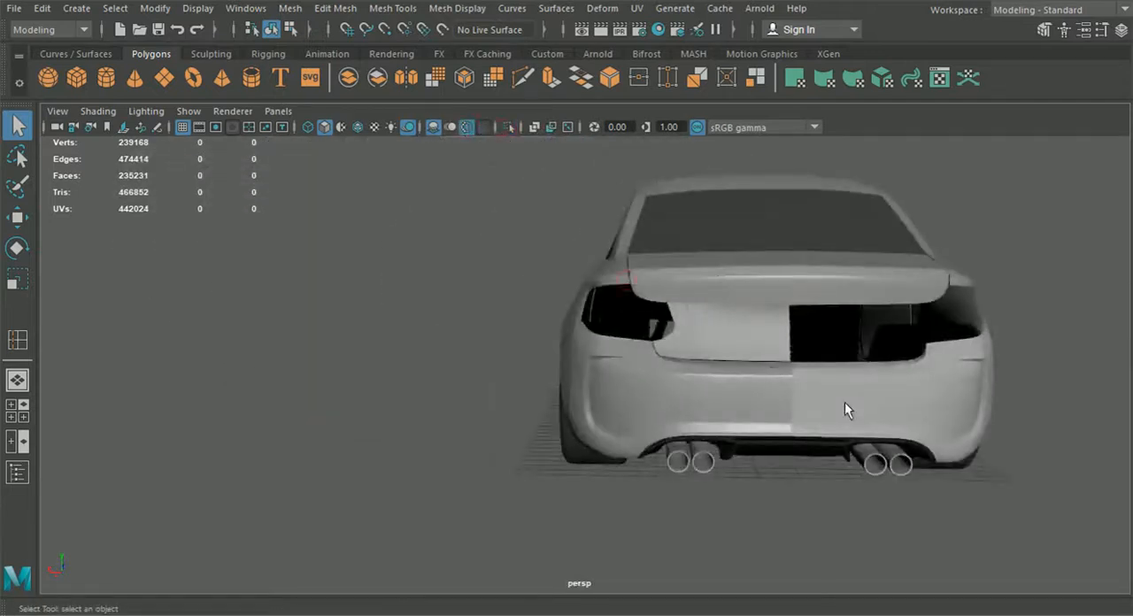
click(846, 404)
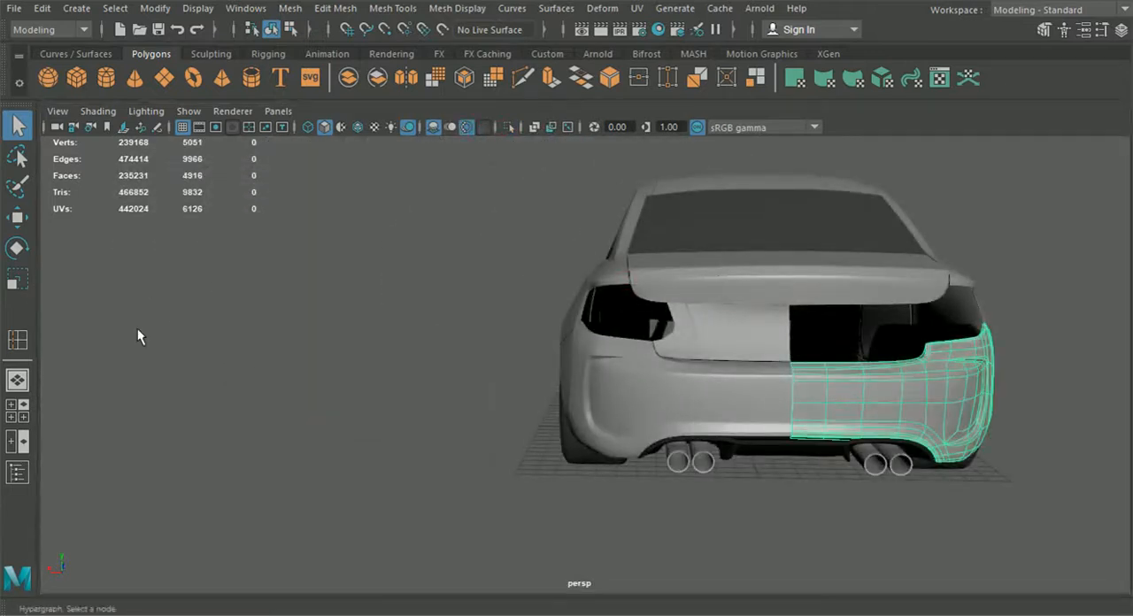
click(404, 478)
Step: Examine the complete car from the rear and both sides, checking how the smoothed bumper meets the body
alt+drag(405, 478, 438, 460)
alt+right_drag(437, 460, 596, 441)
alt+drag(596, 441, 595, 390)
alt+drag(604, 329, 672, 344)
alt+drag(703, 395, 494, 437)
alt+drag(610, 429, 599, 431)
alt+drag(663, 463, 761, 419)
scroll(763, 462, down, 4)
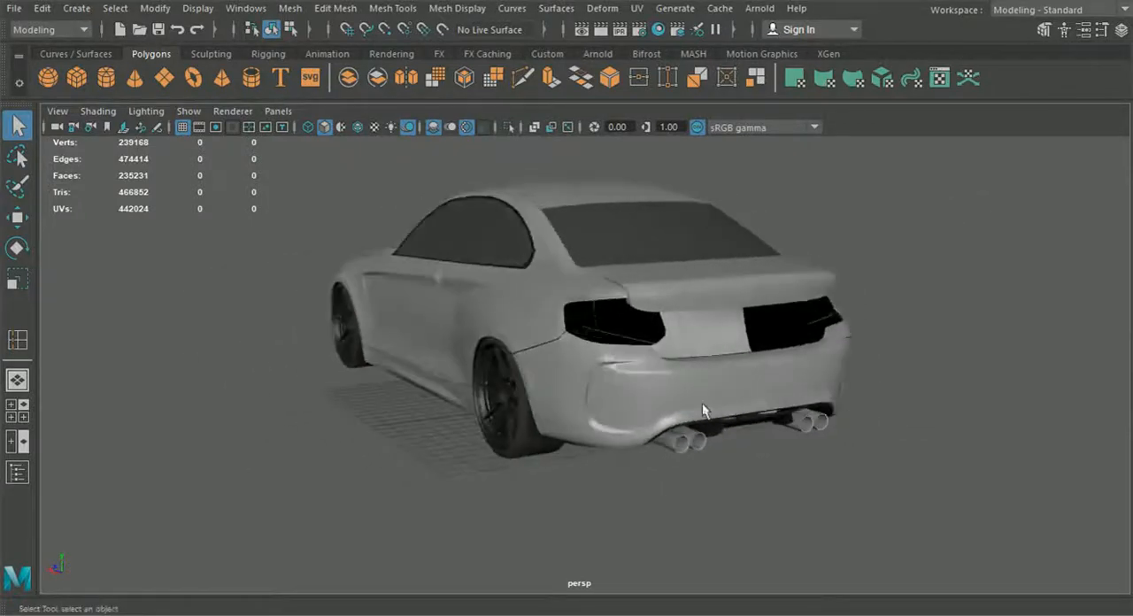
alt+drag(603, 362, 707, 393)
alt+middle_drag(706, 393, 817, 356)
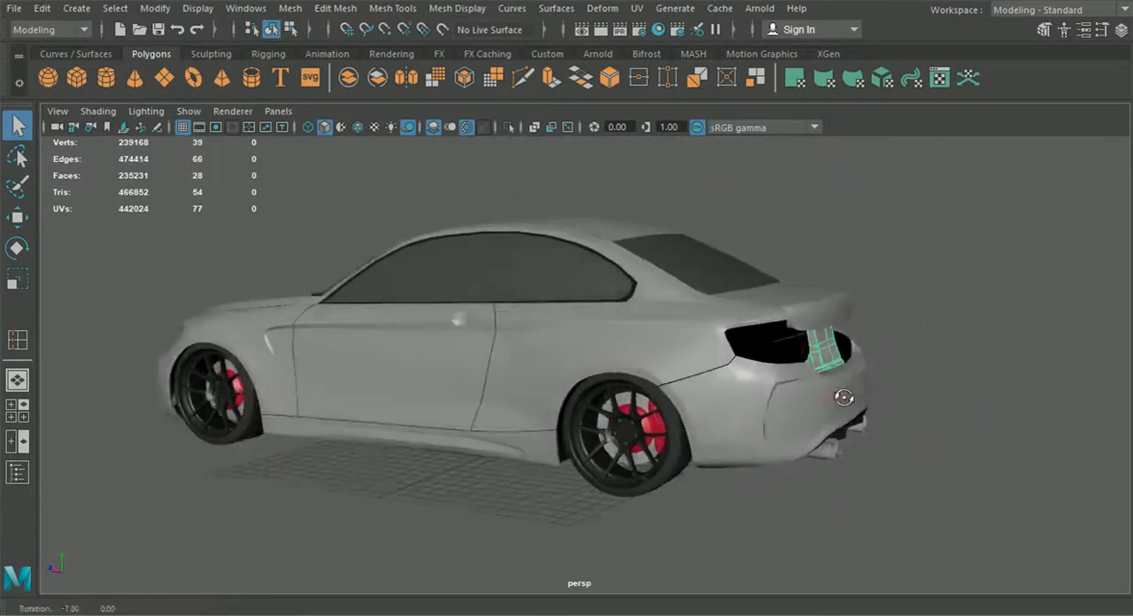
alt+drag(828, 398, 775, 395)
alt+drag(653, 405, 665, 388)
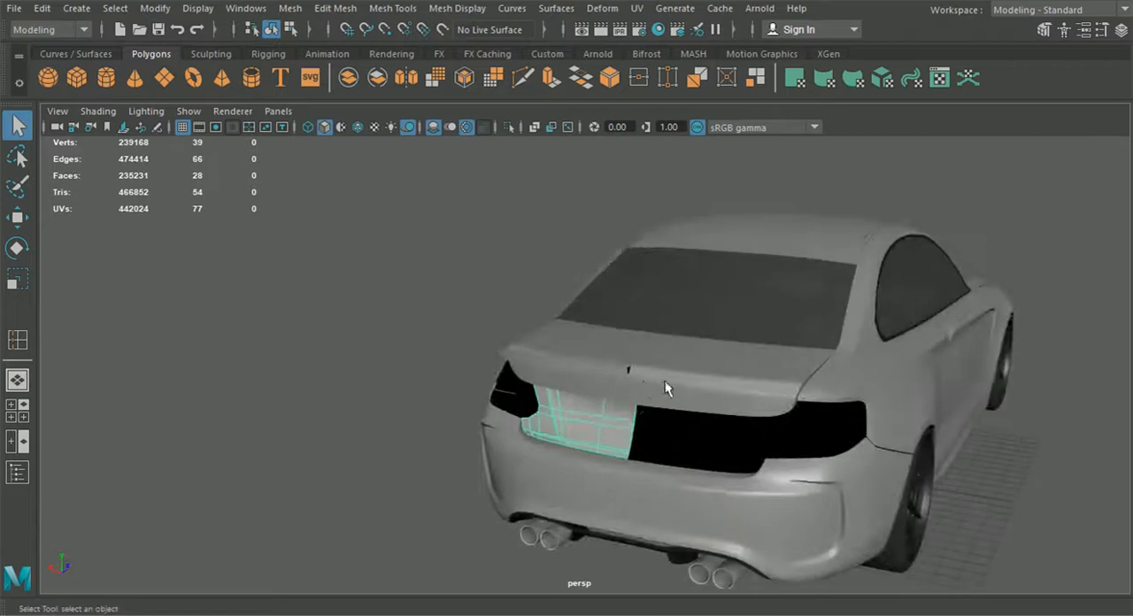
alt+drag(592, 365, 720, 394)
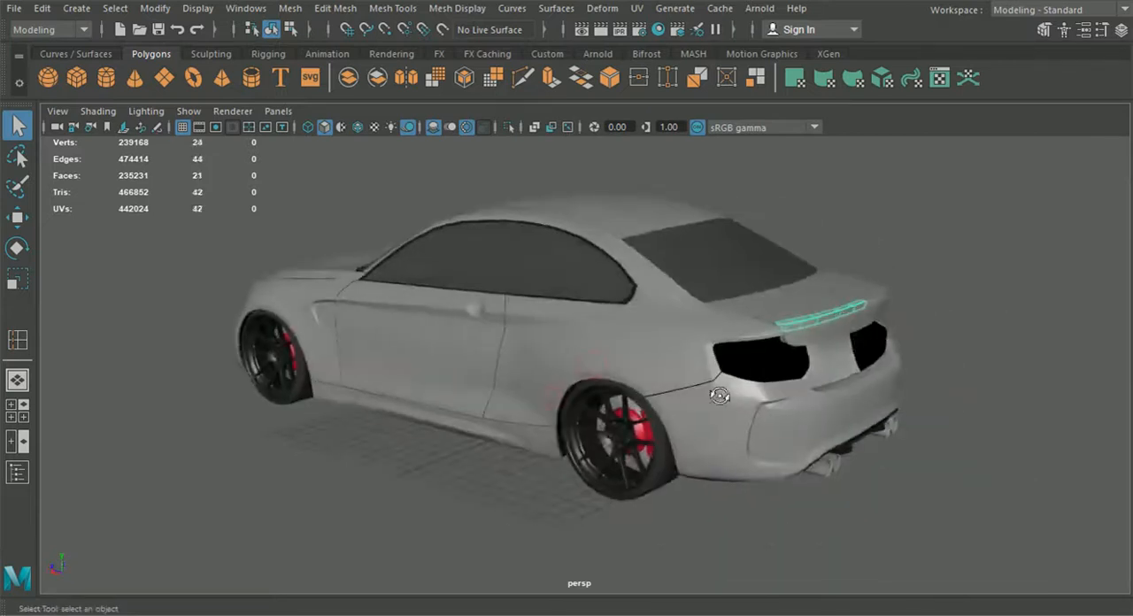
click(714, 530)
alt+drag(714, 530, 649, 532)
scroll(653, 536, up, 4)
alt+middle_drag(655, 538, 629, 478)
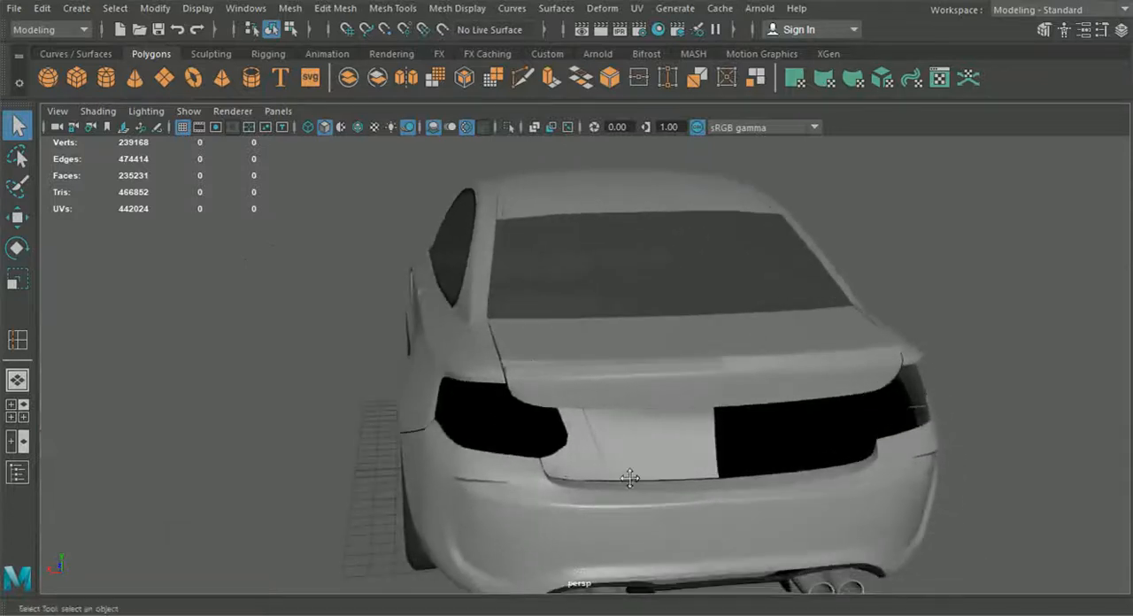
Step: Select the trunk panel between the tail lights, examine the car from the side and front, and clear the selection
click(635, 466)
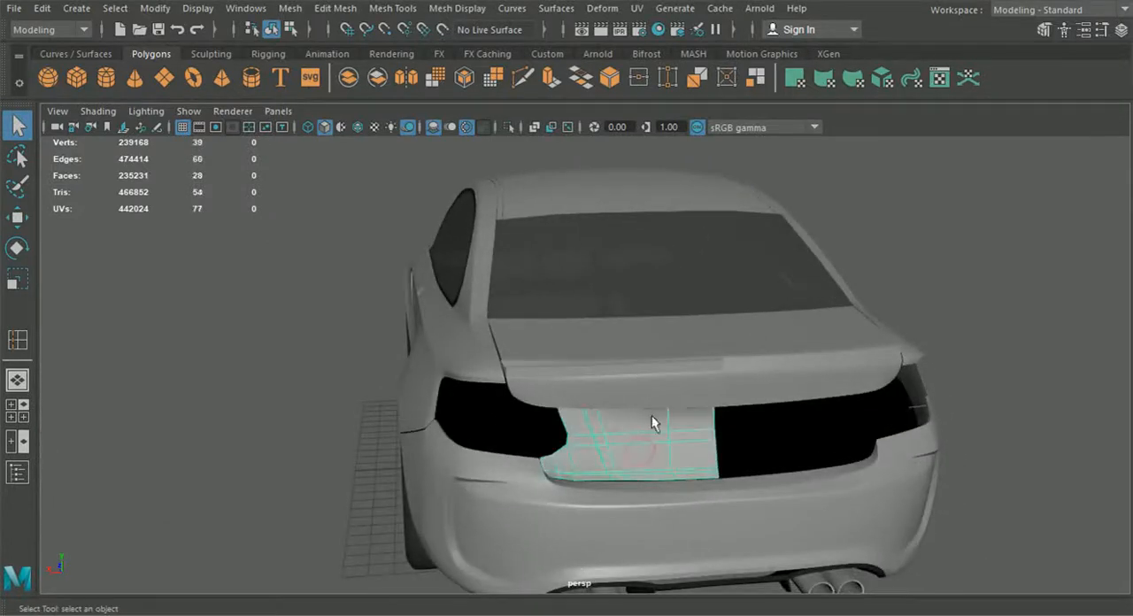
alt+drag(616, 430, 544, 476)
alt+right_drag(544, 469, 683, 444)
alt+middle_drag(683, 445, 494, 487)
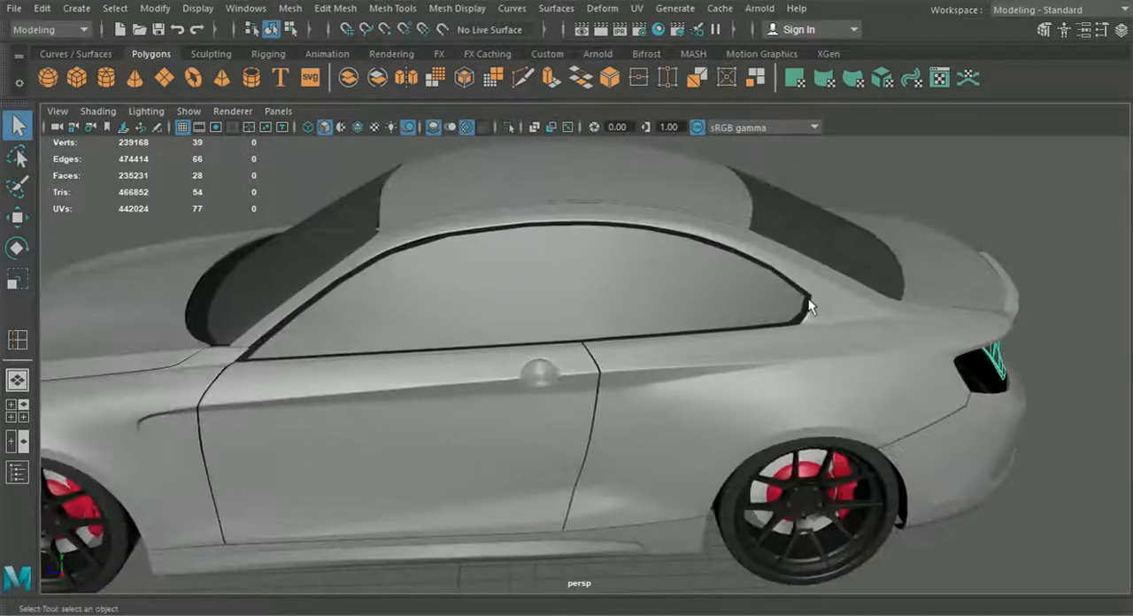
alt+right_drag(762, 333, 712, 360)
alt+middle_drag(712, 359, 762, 361)
alt+right_drag(761, 361, 724, 392)
alt+drag(723, 393, 596, 374)
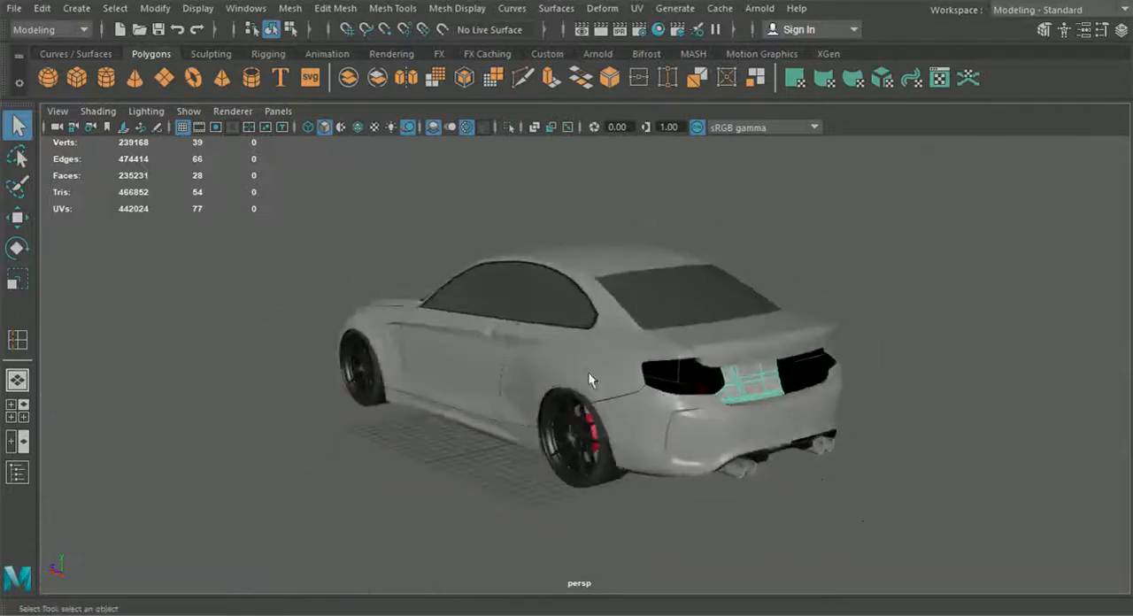
alt+right_drag(596, 373, 741, 405)
alt+drag(733, 412, 921, 407)
alt+right_drag(744, 394, 622, 384)
alt+drag(622, 385, 641, 396)
alt+right_drag(640, 396, 658, 327)
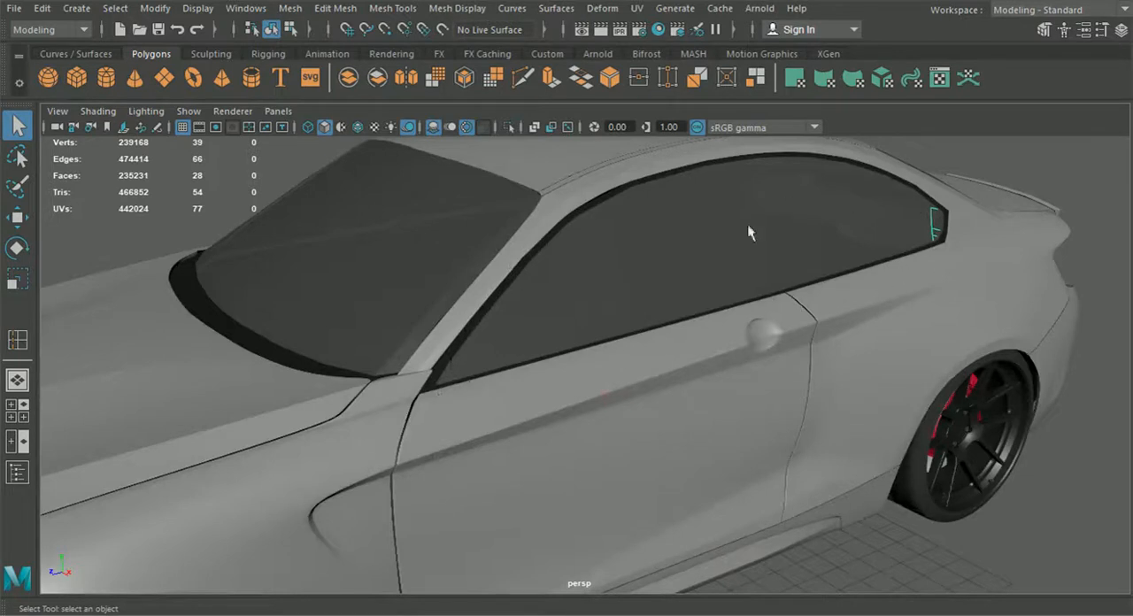
alt+right_drag(749, 232, 646, 328)
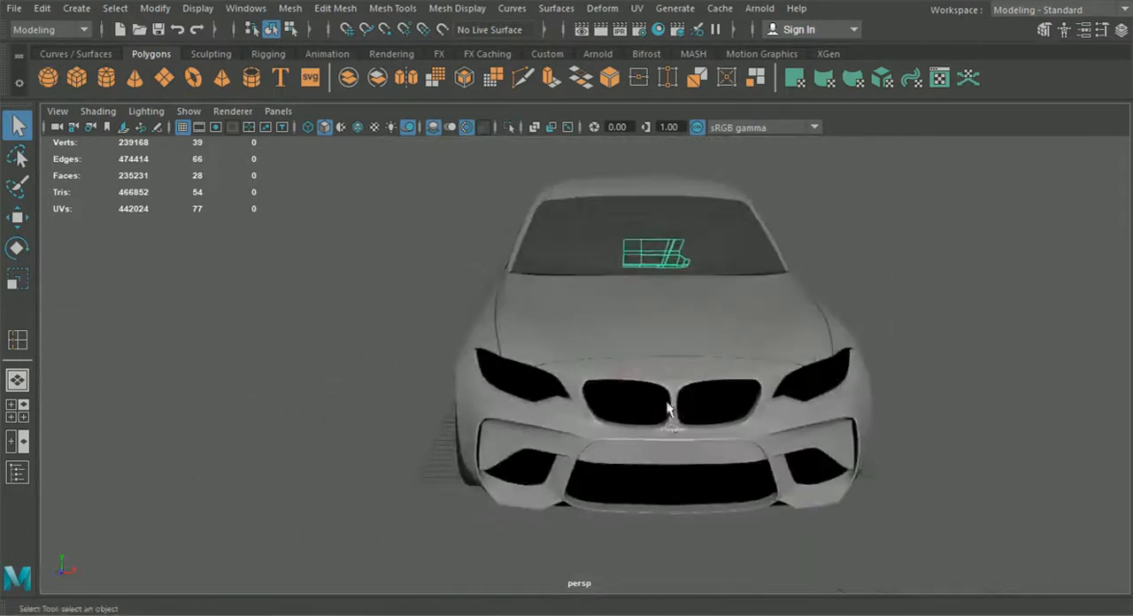
click(688, 508)
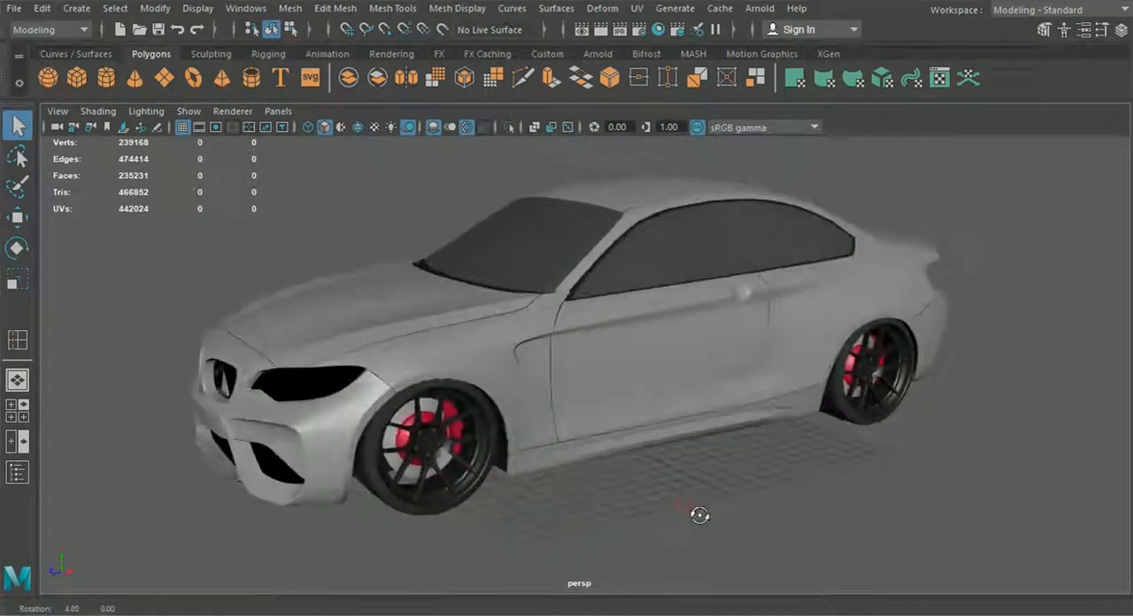